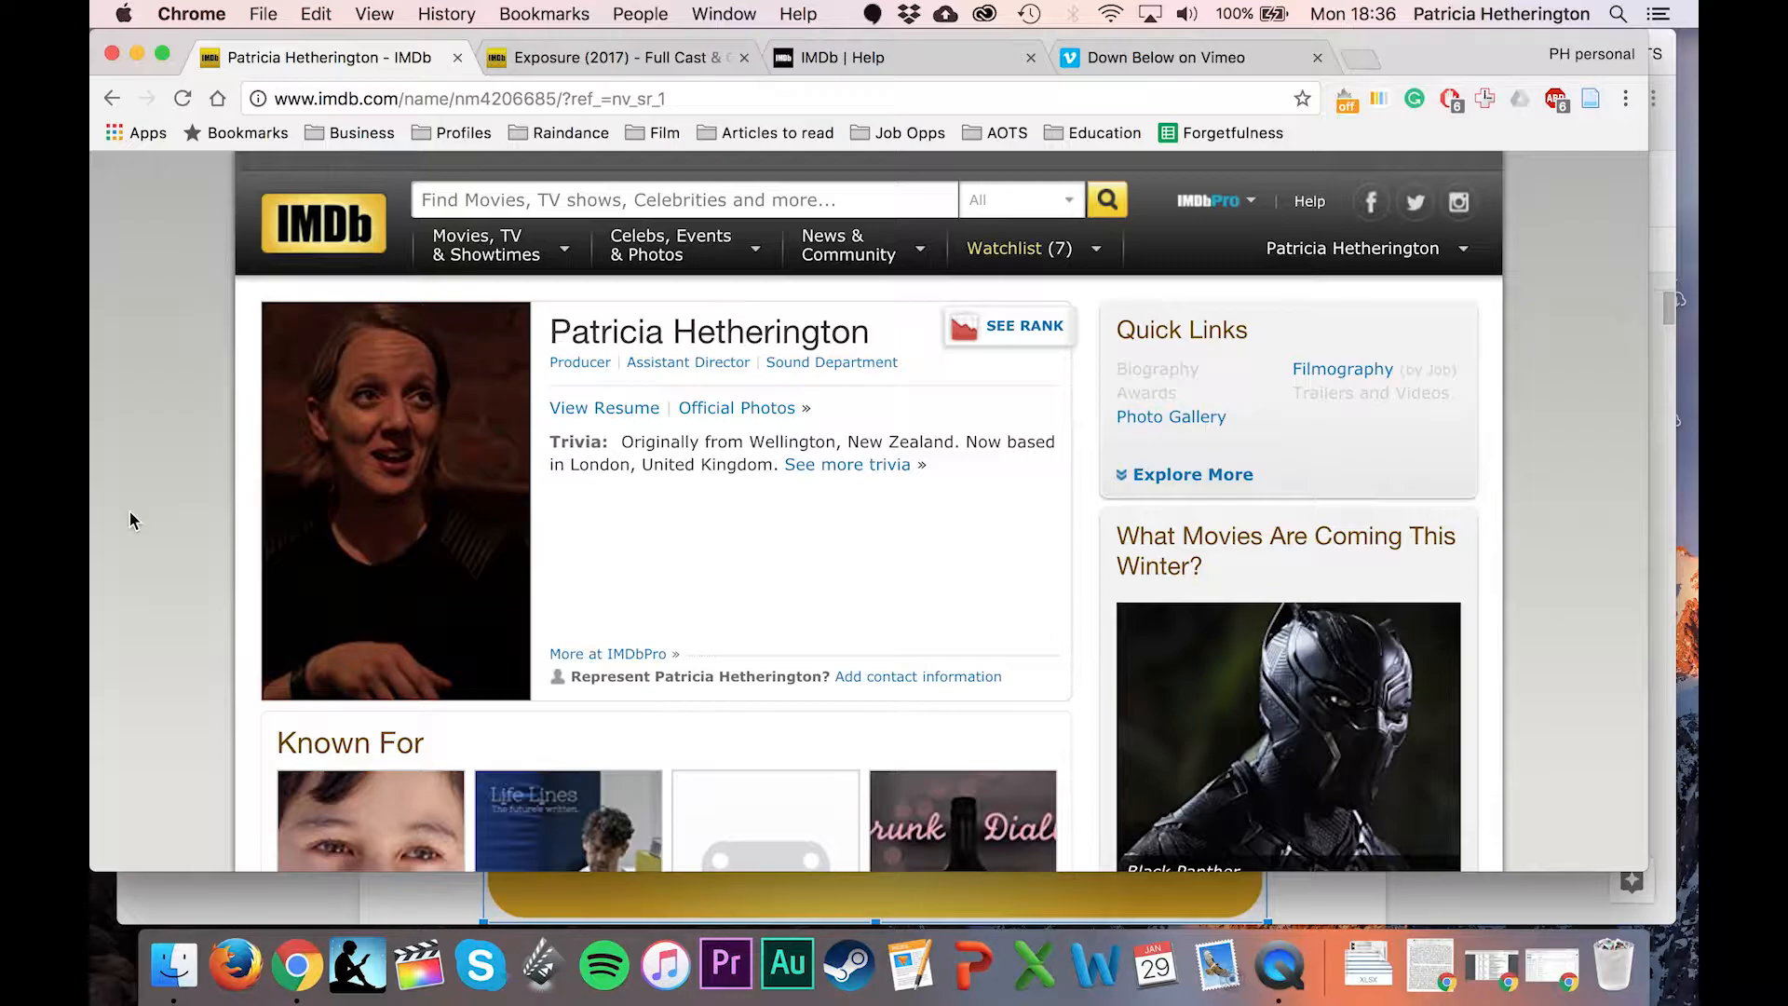
Review the producer's IMDb profile from the known-for titles through the filmography down to the page-editing section.
scroll(128, 510, "down", 5)
scroll(128, 511, "up", 5)
scroll(129, 510, "down", 8)
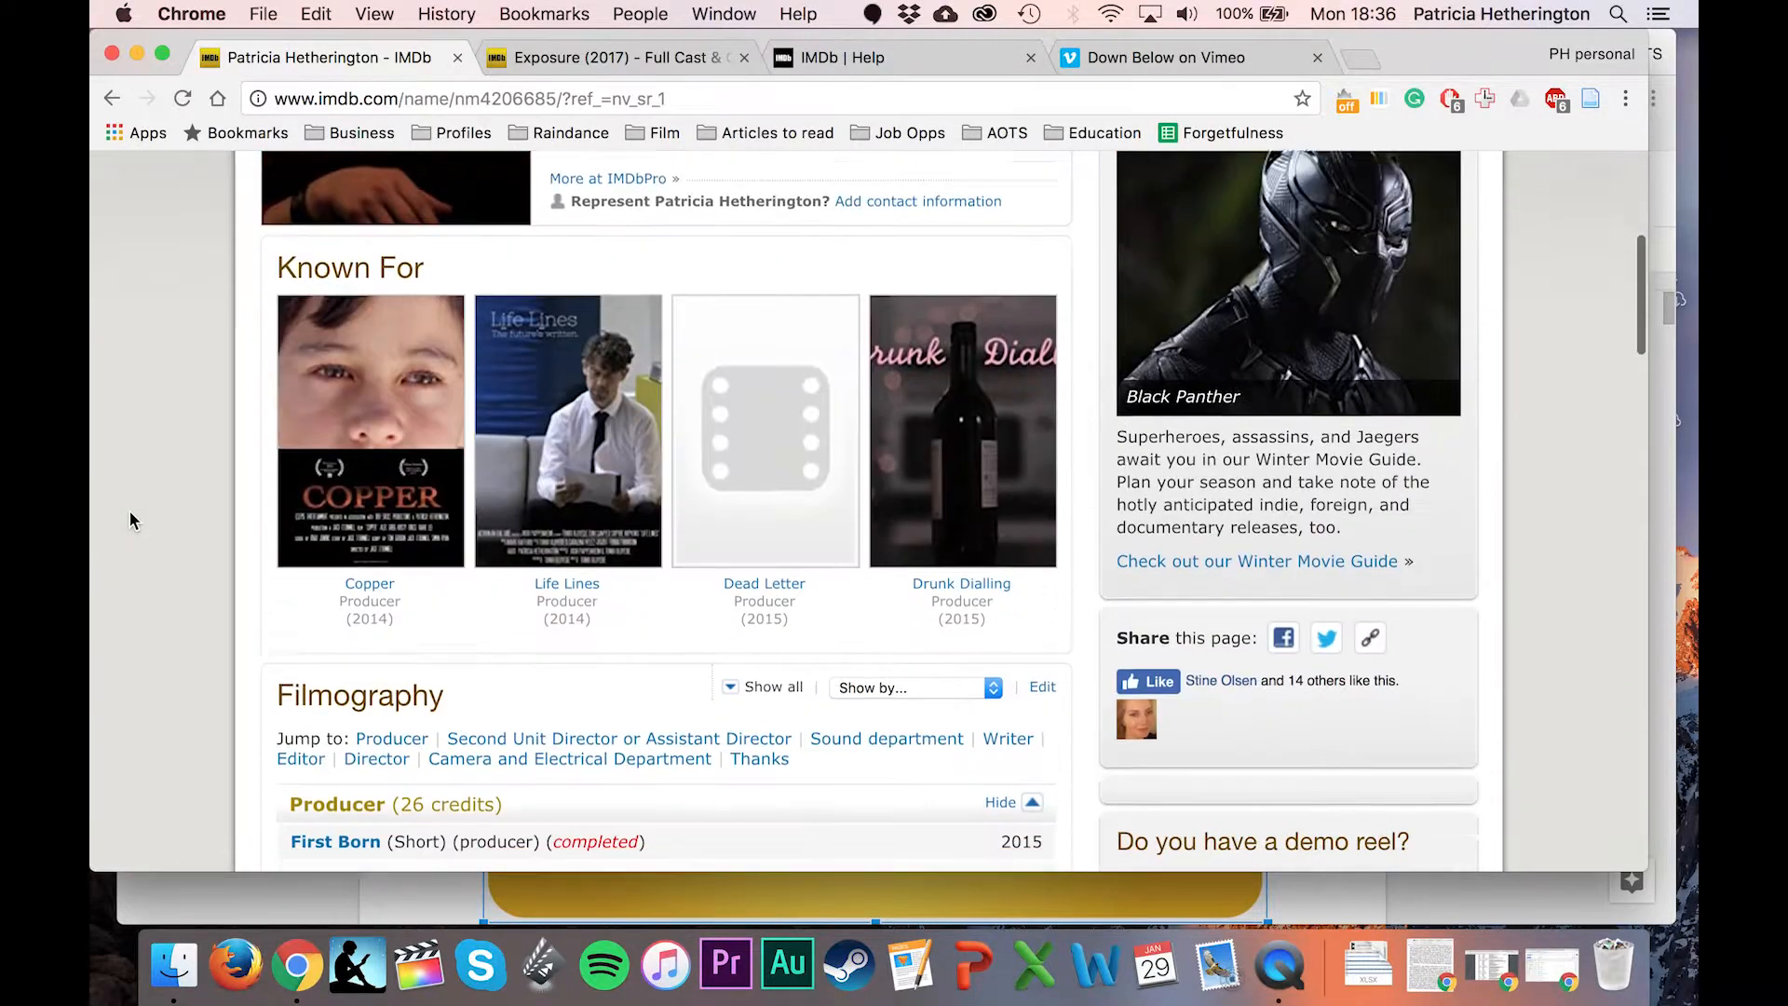
scroll(130, 520, "down", 5)
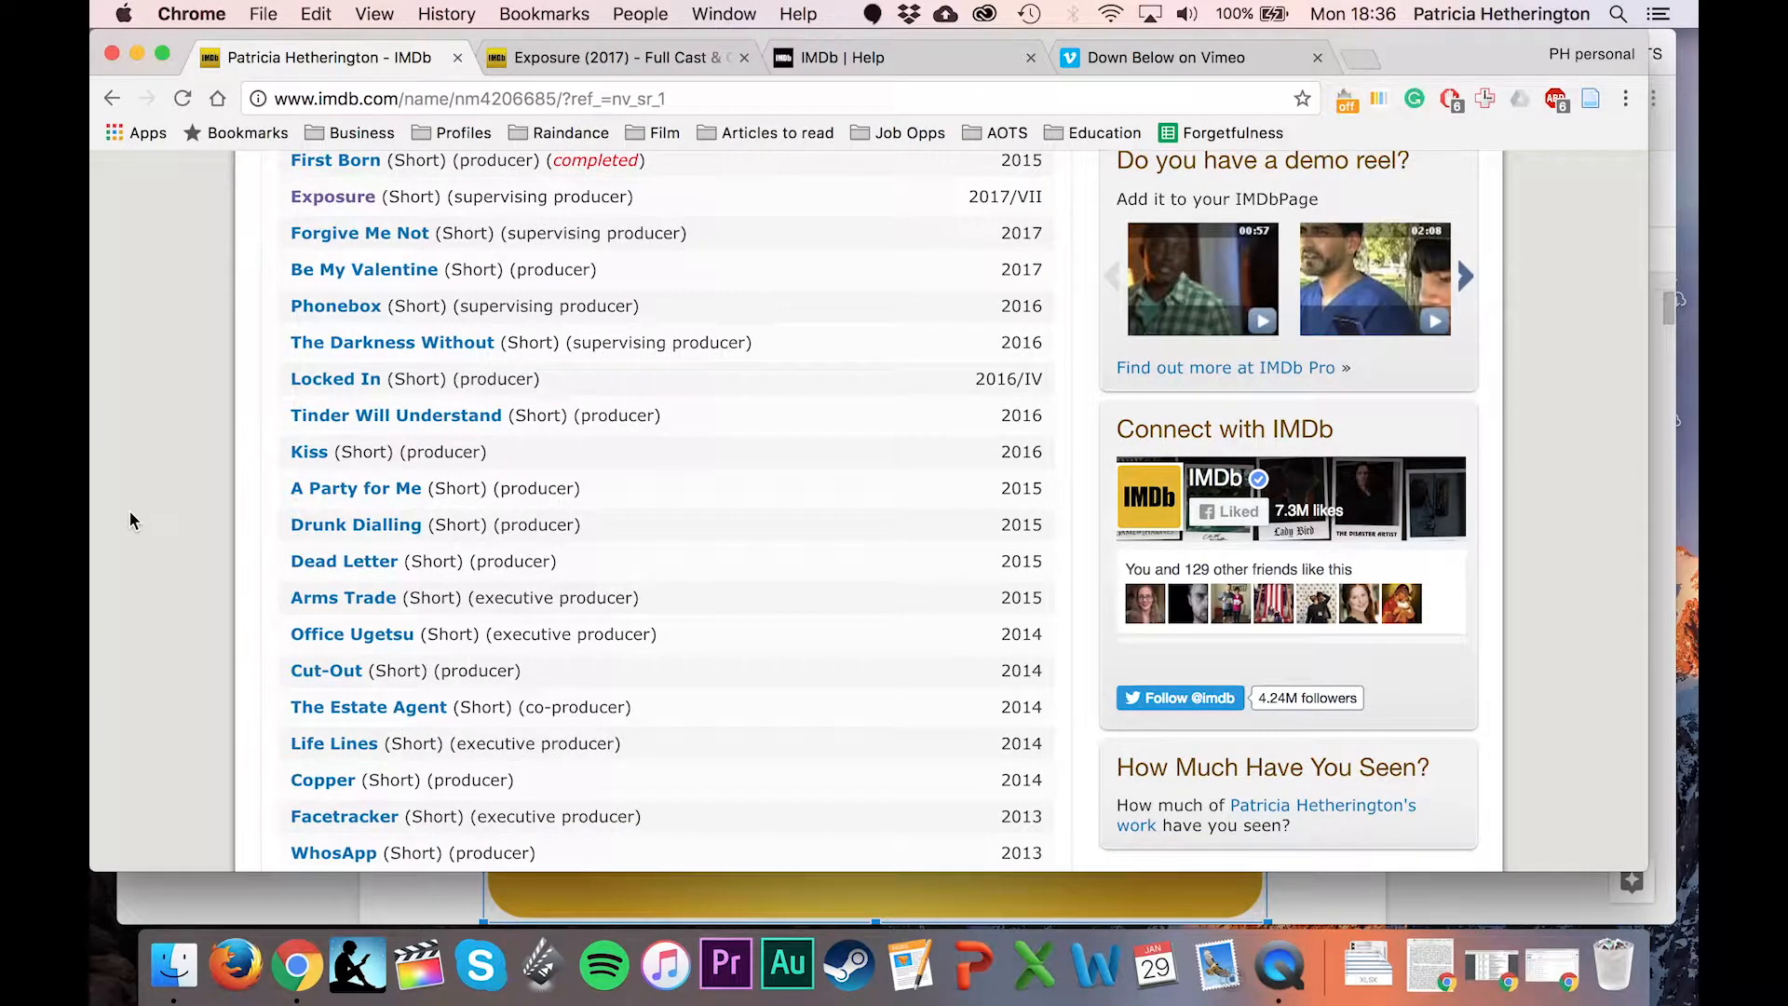
scroll(129, 511, "down", 8)
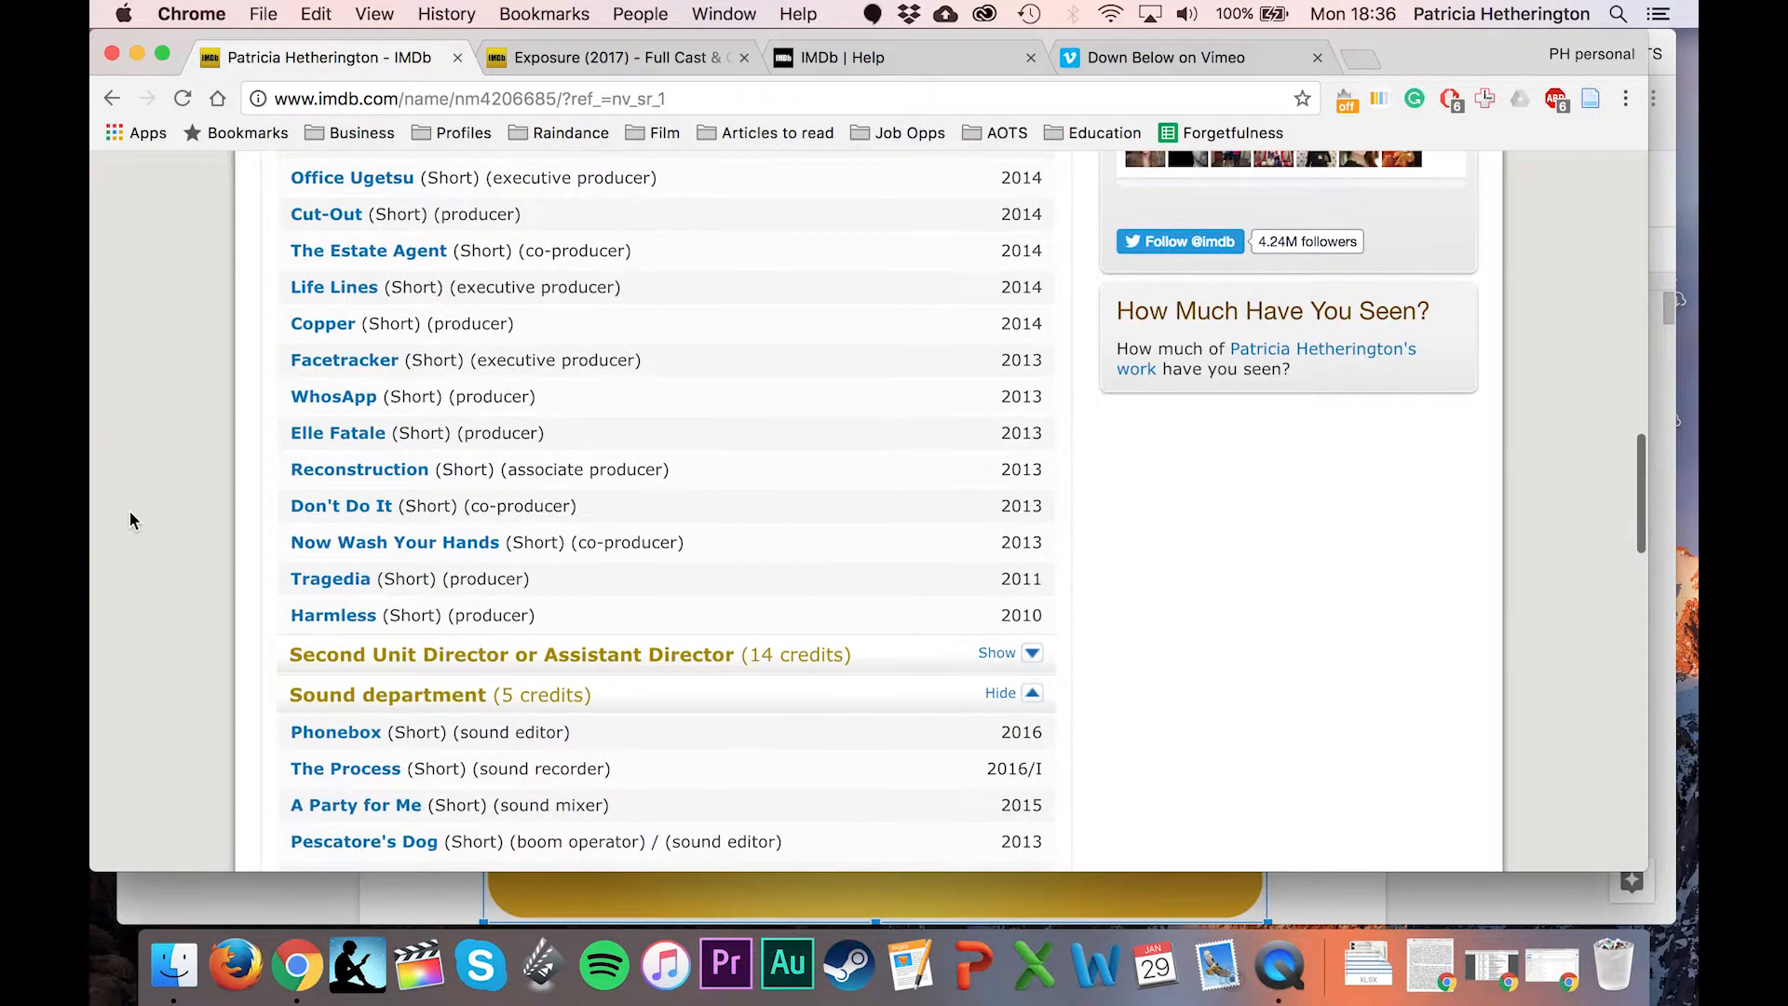
scroll(129, 511, "down", 10)
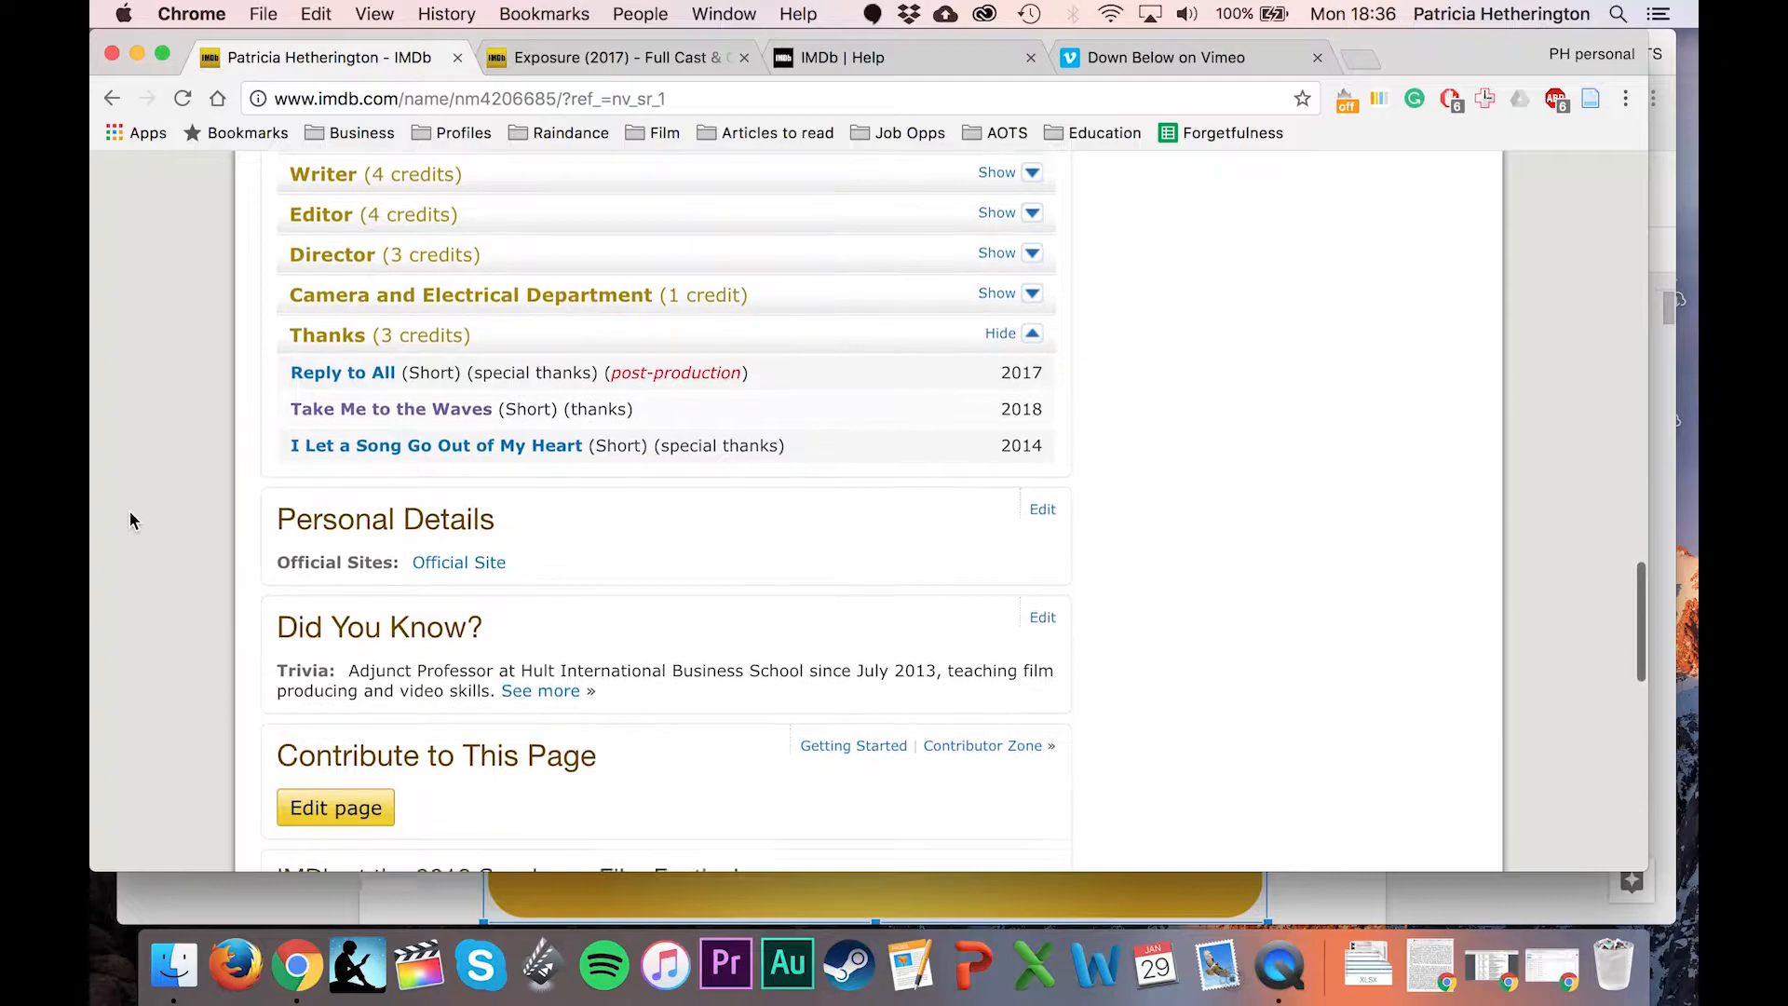
Switch to the "IMDb page creation" guide and read its "Before you start" requirements.
left_click(294, 902)
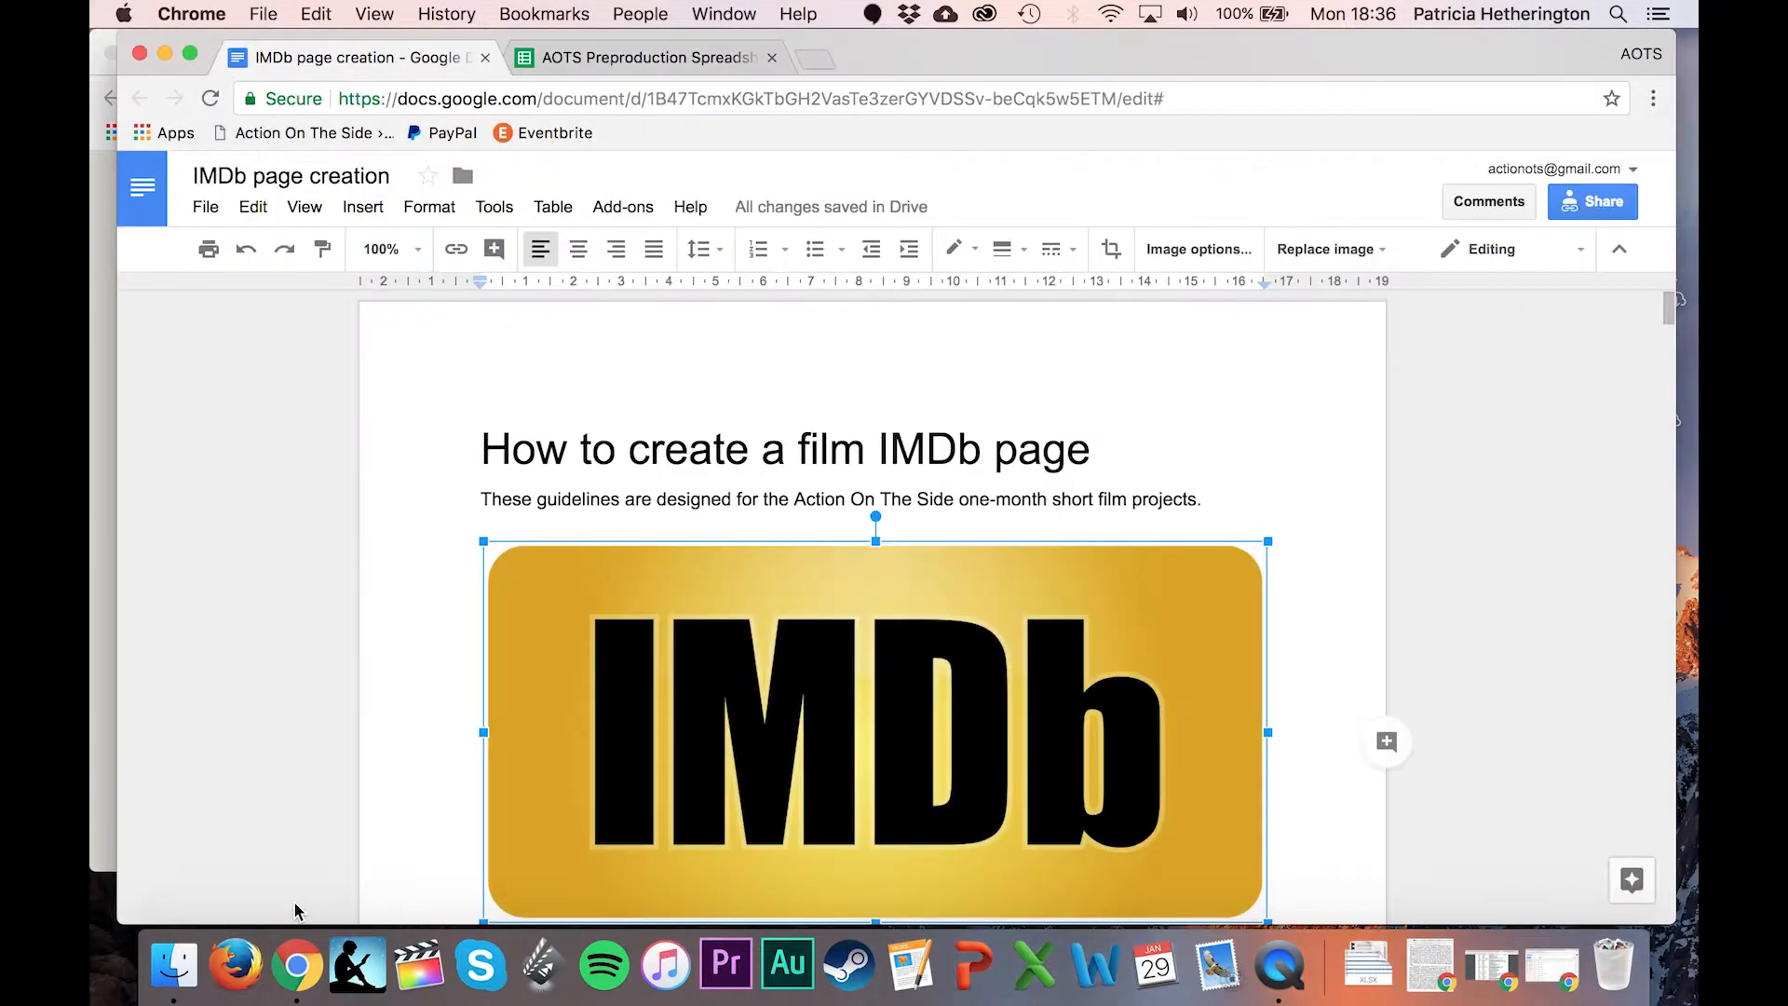
scroll(1508, 557, "down", 10)
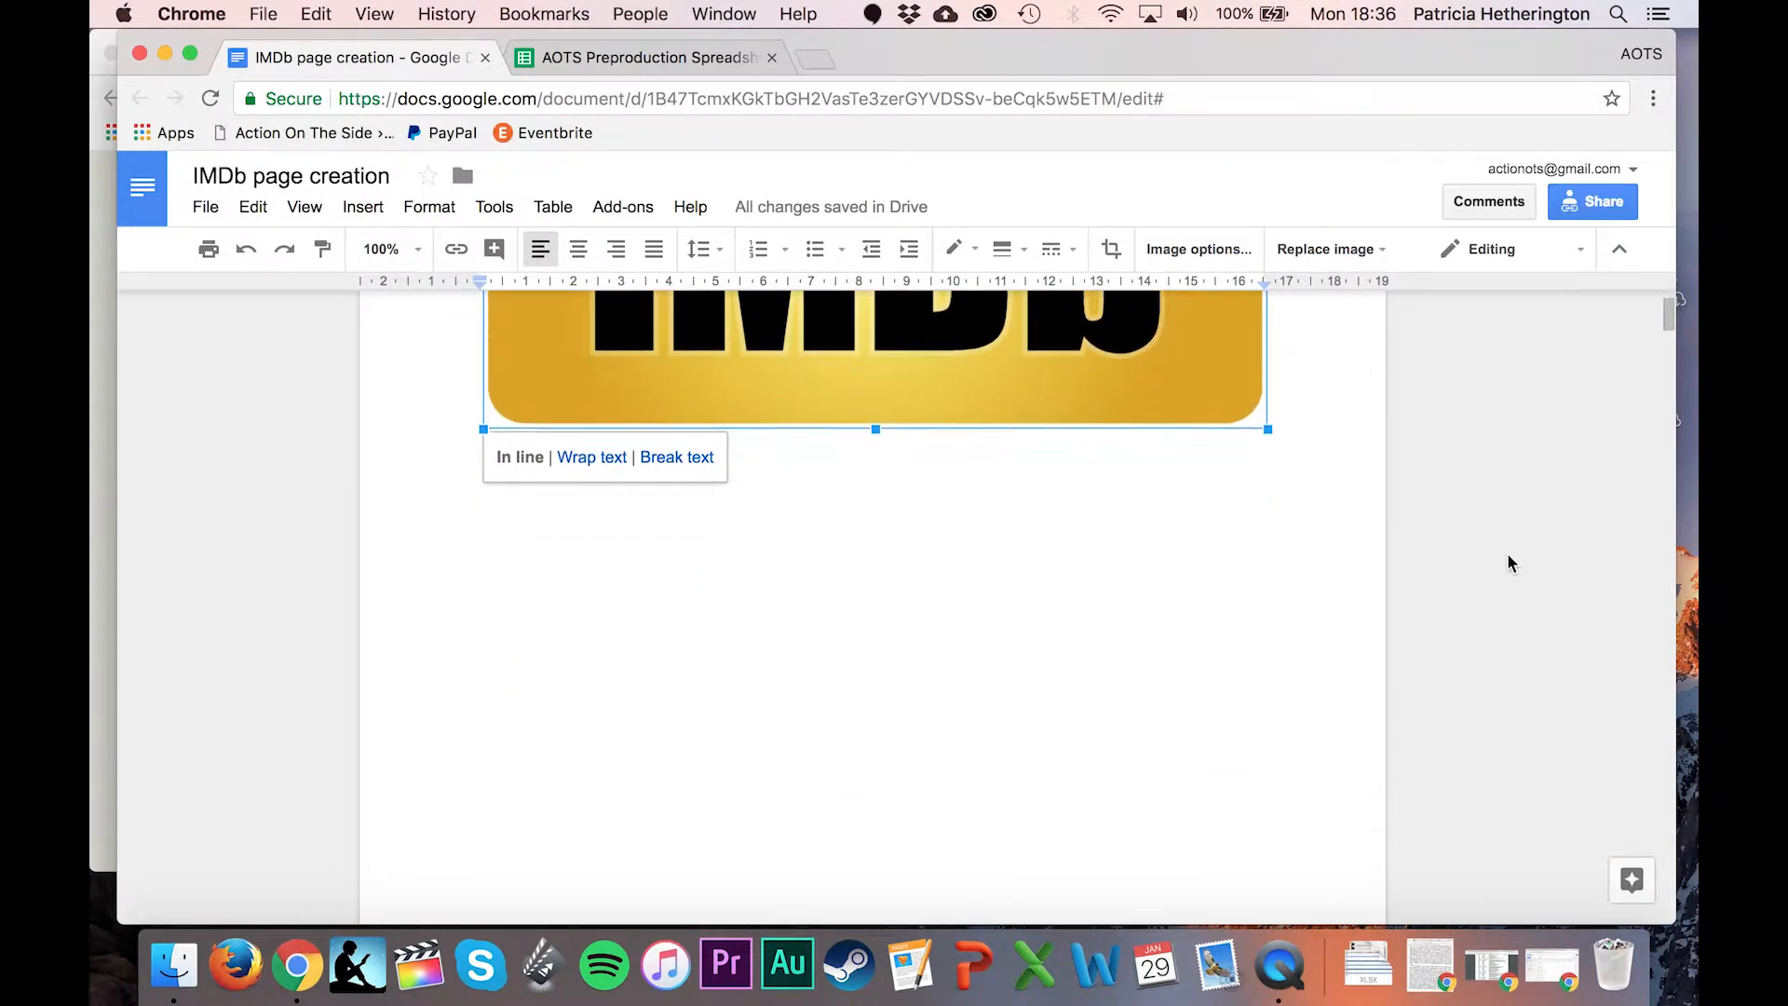
scroll(1509, 559, "down", 7)
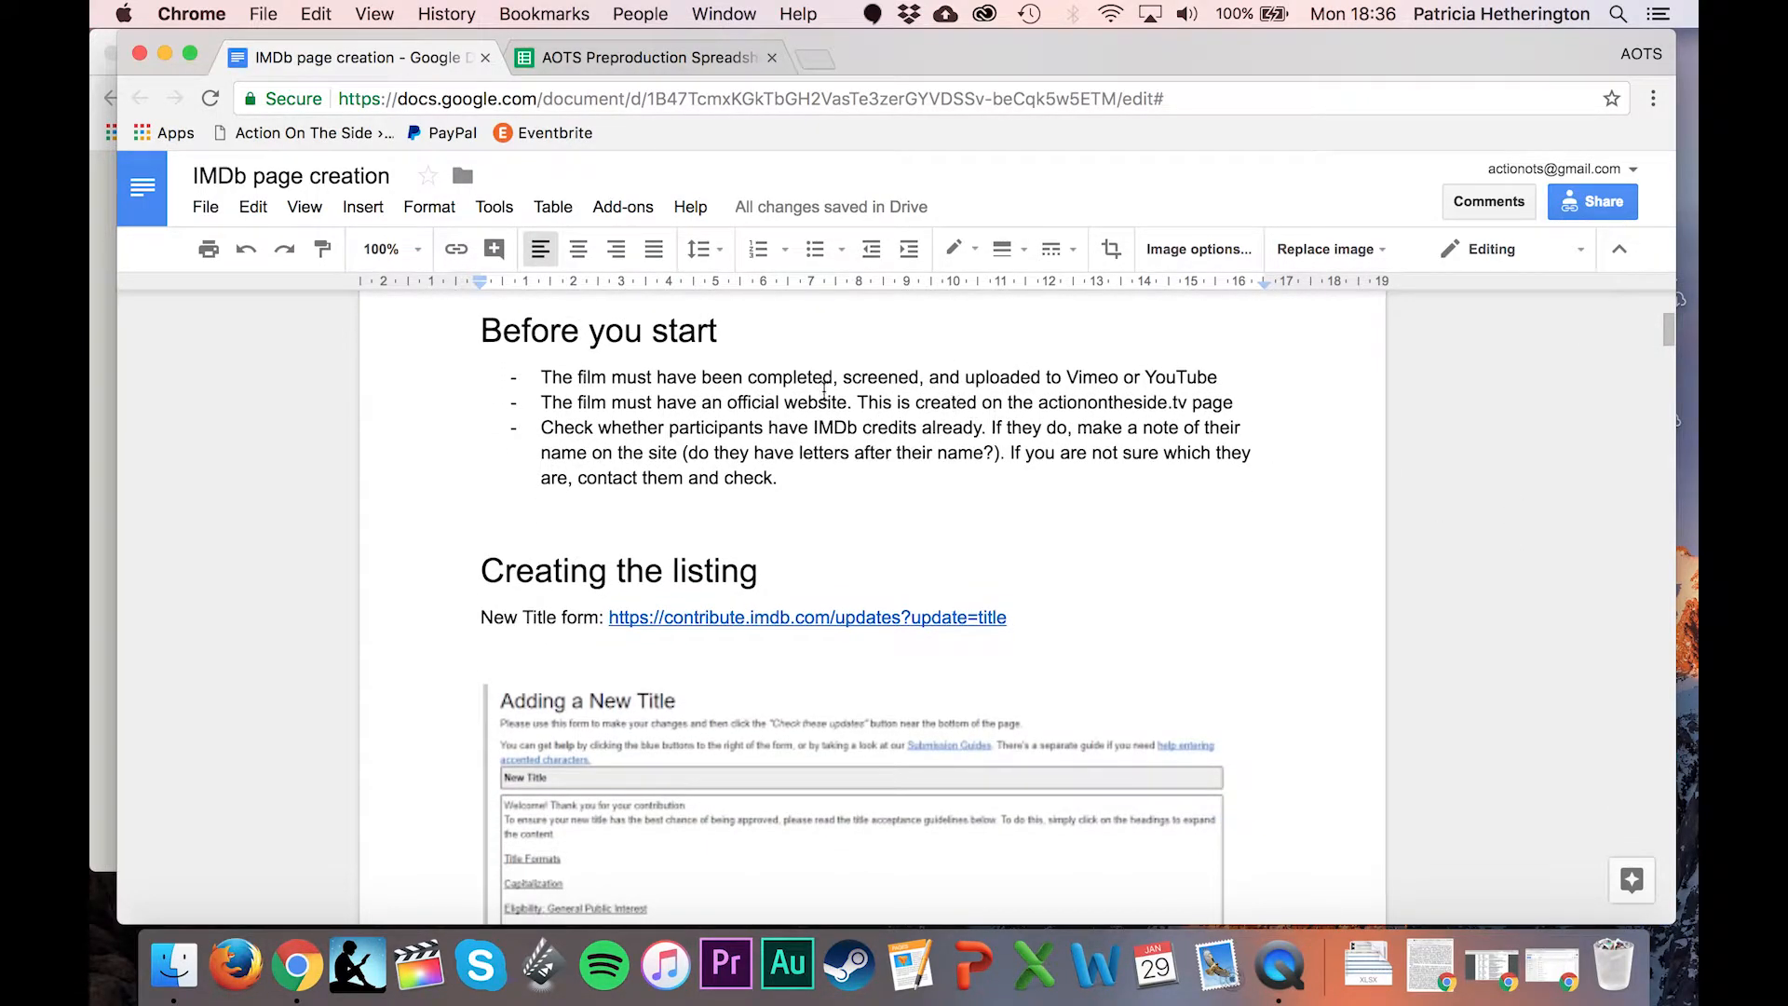
scroll(1321, 392, "up", 5)
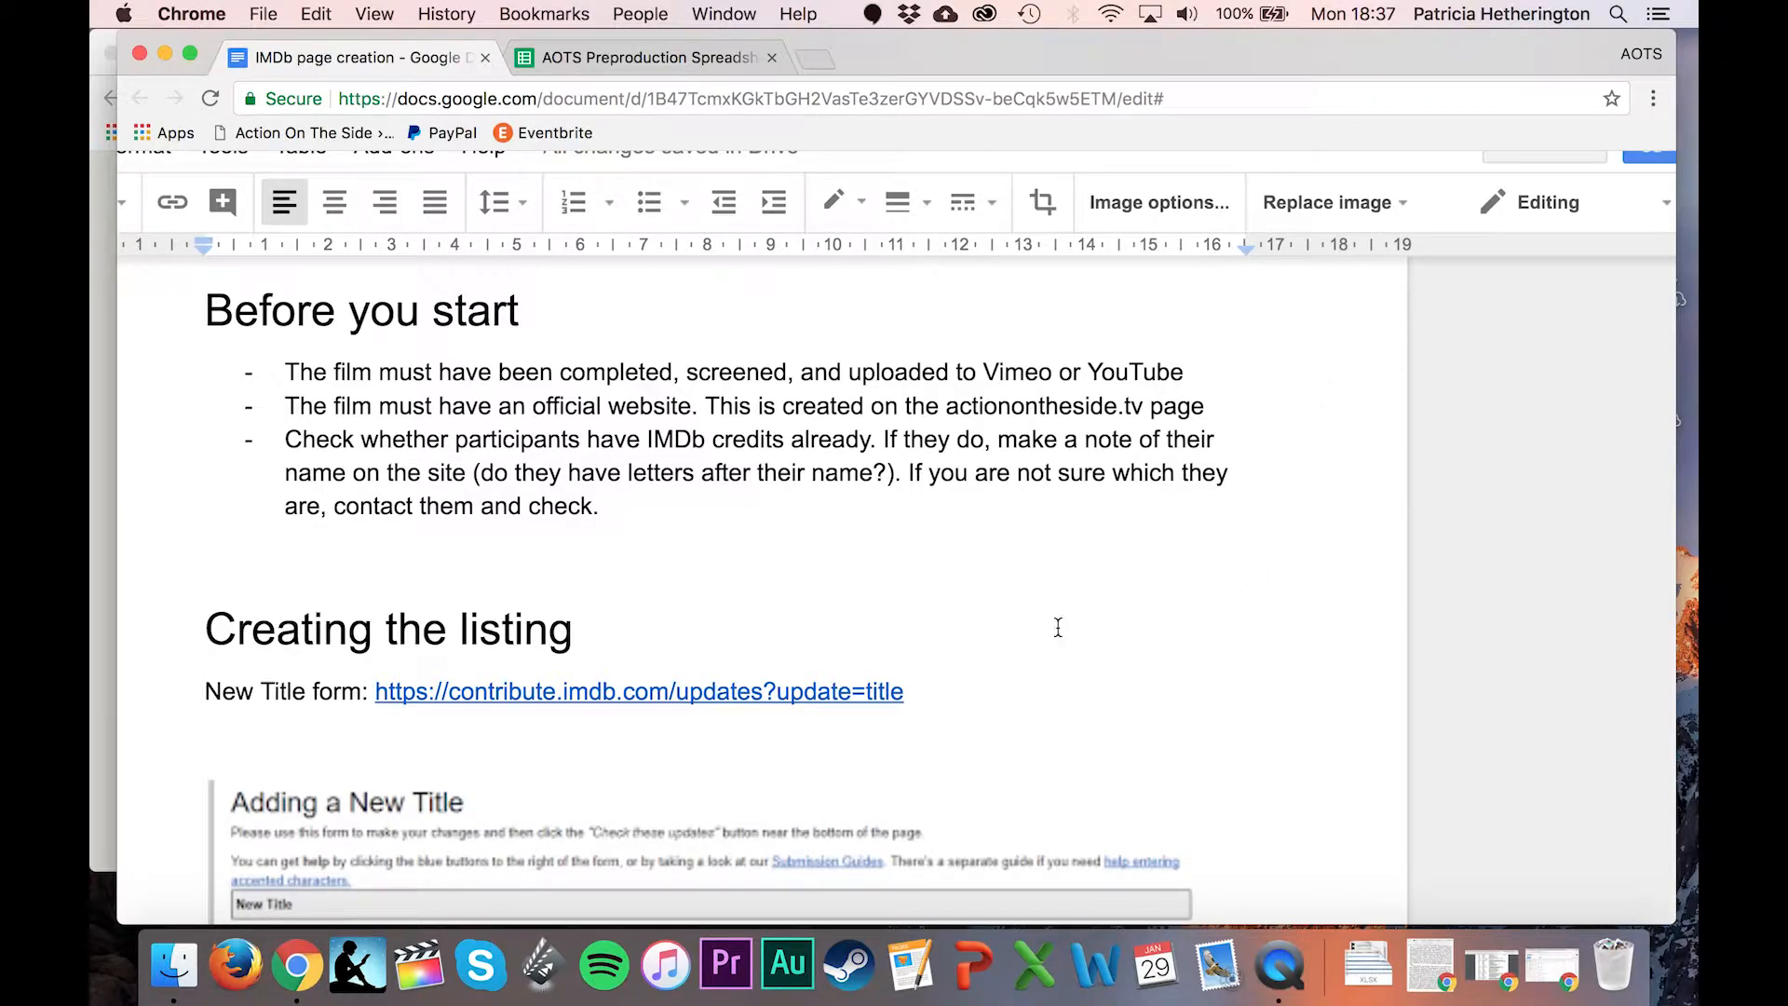
Open the AOTS Preproduction Spreadsheet NOV17 and check the cast and crew list's IMDb handle column.
left_click(677, 58)
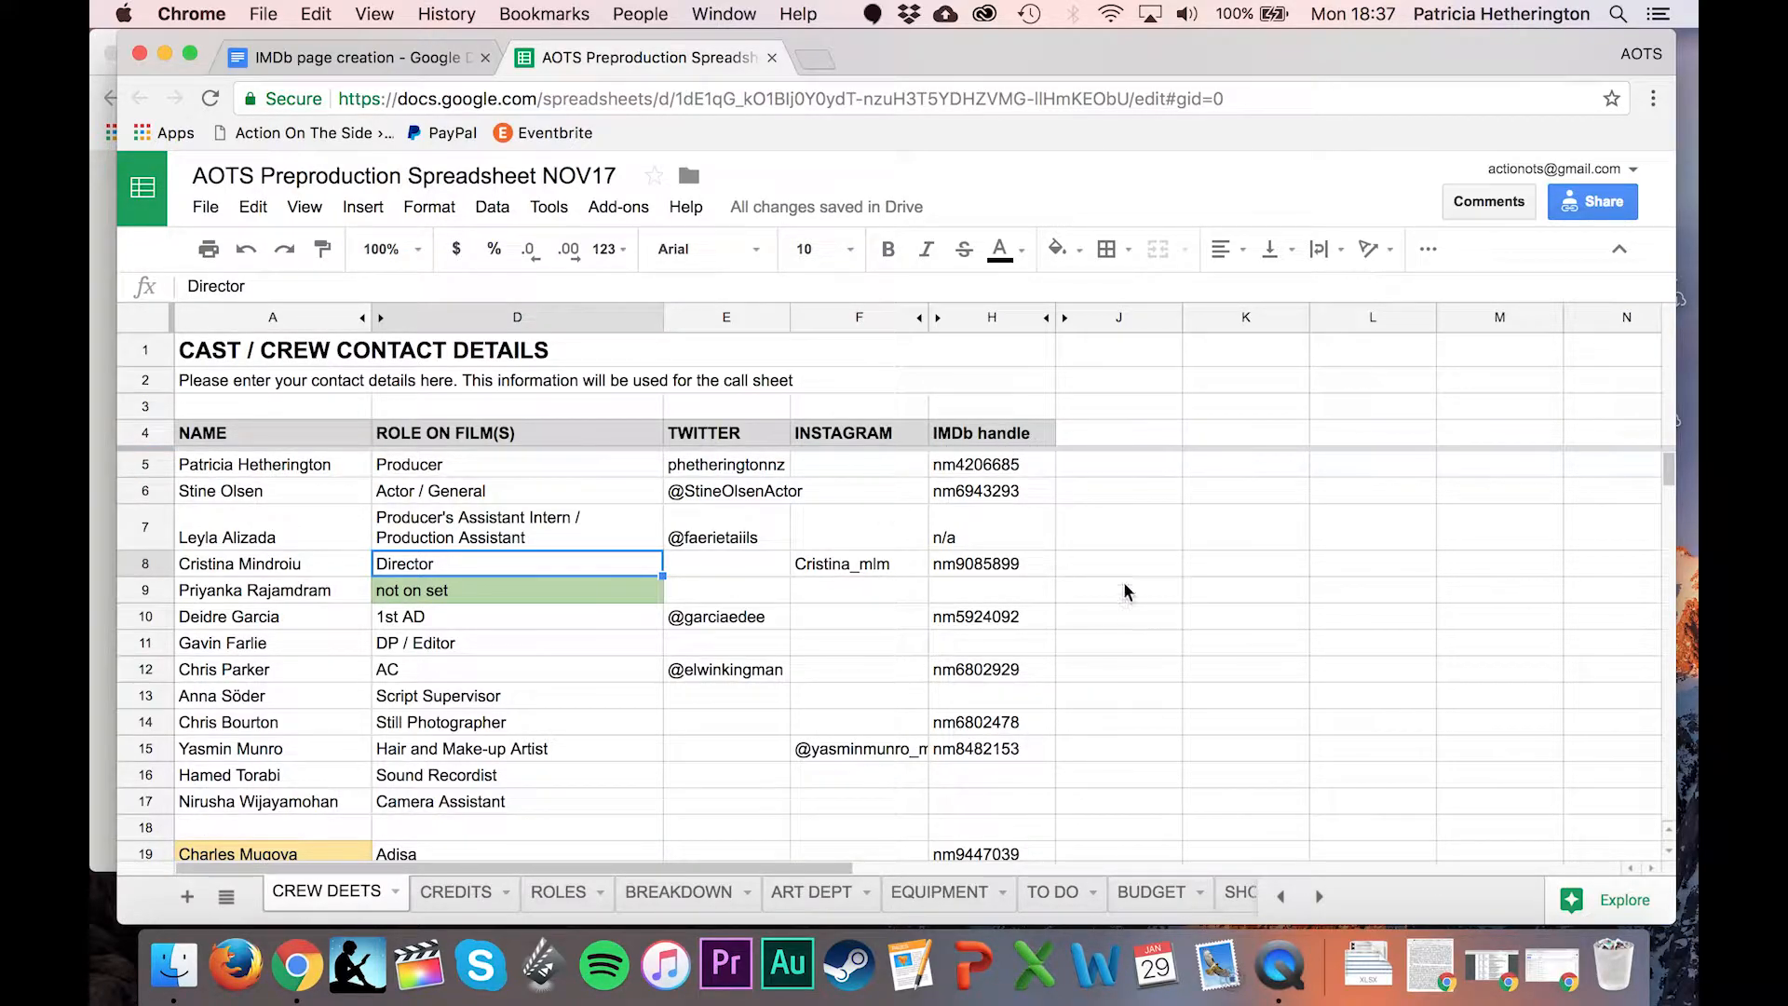
scroll(1138, 725, "down", 3)
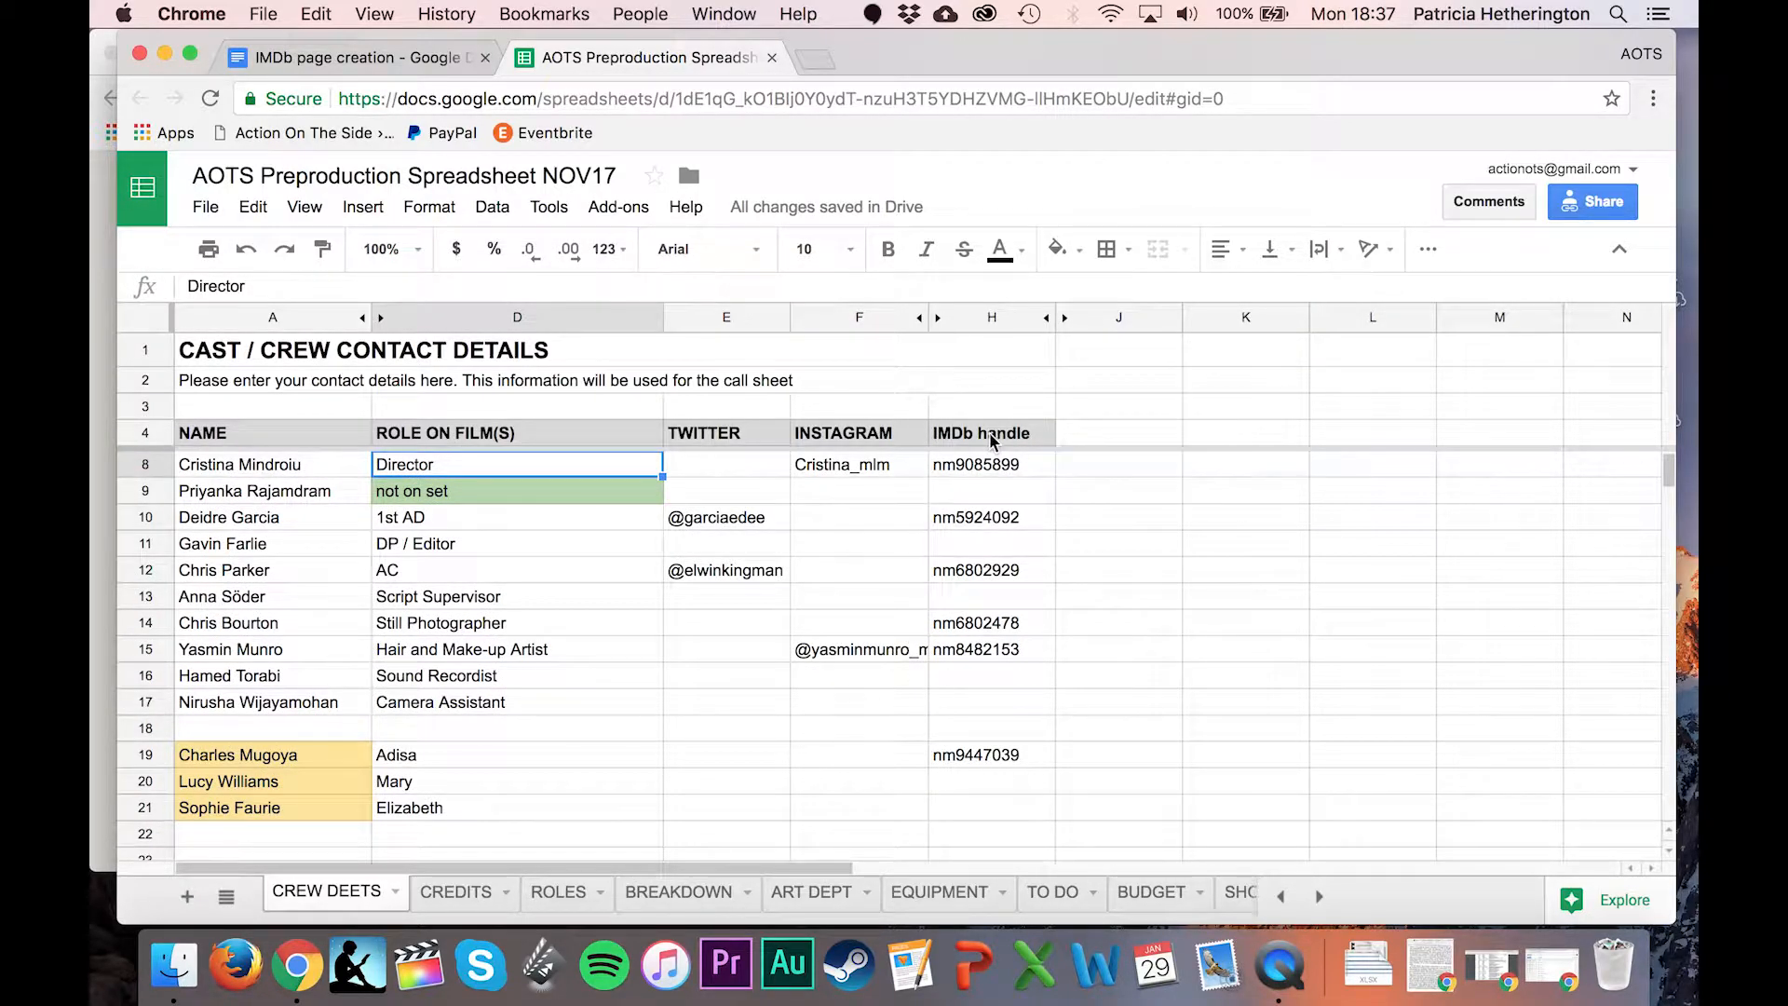
scroll(972, 670, "up", 3)
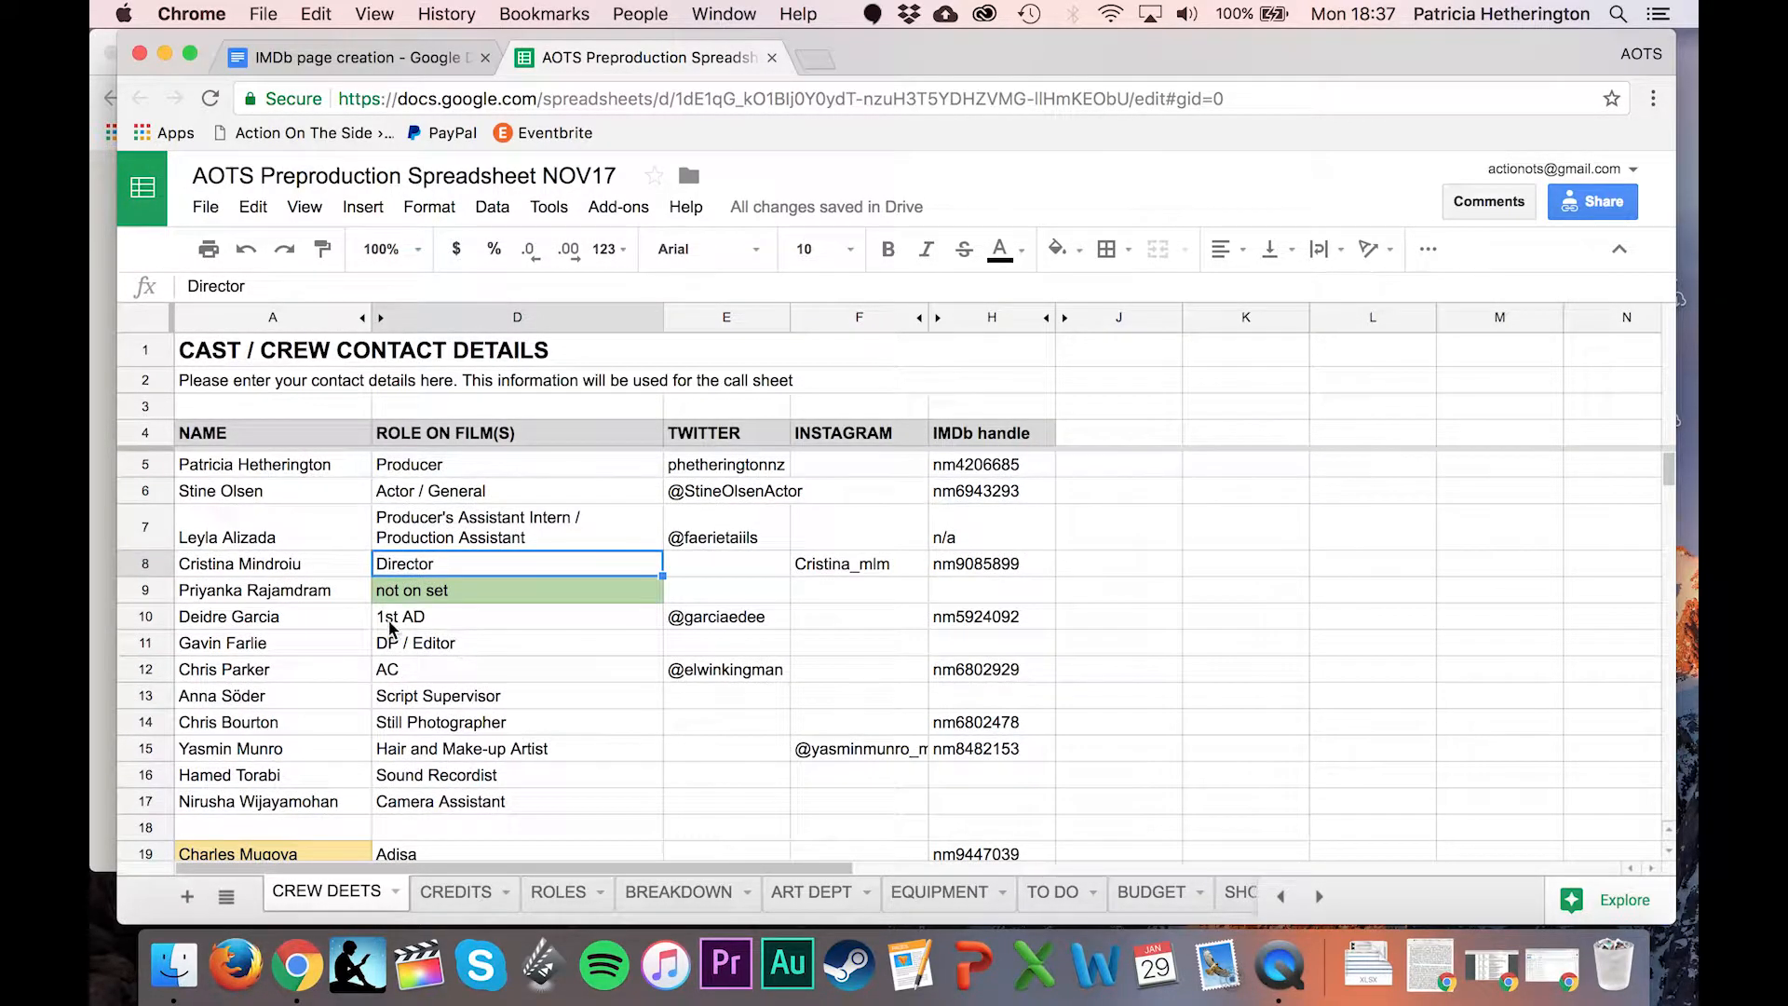
Return to the producer's IMDb profile and look back over the Producer credits.
left_click(97, 539)
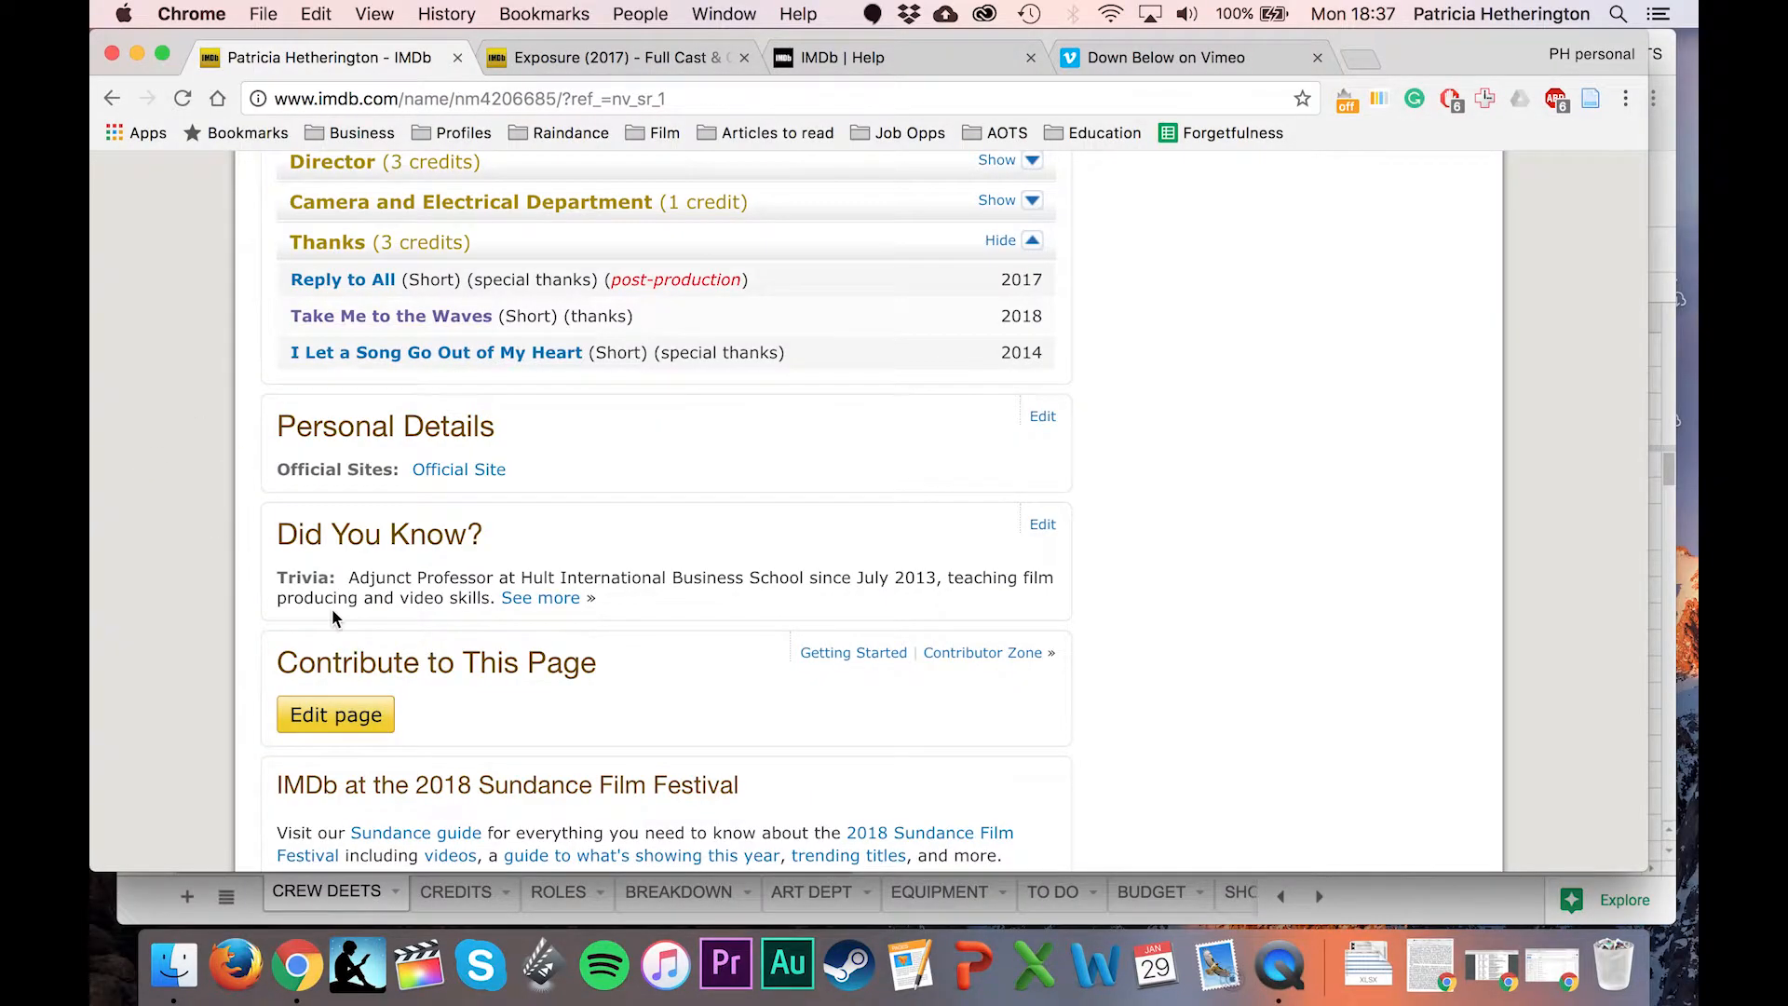
scroll(336, 619, "up", 15)
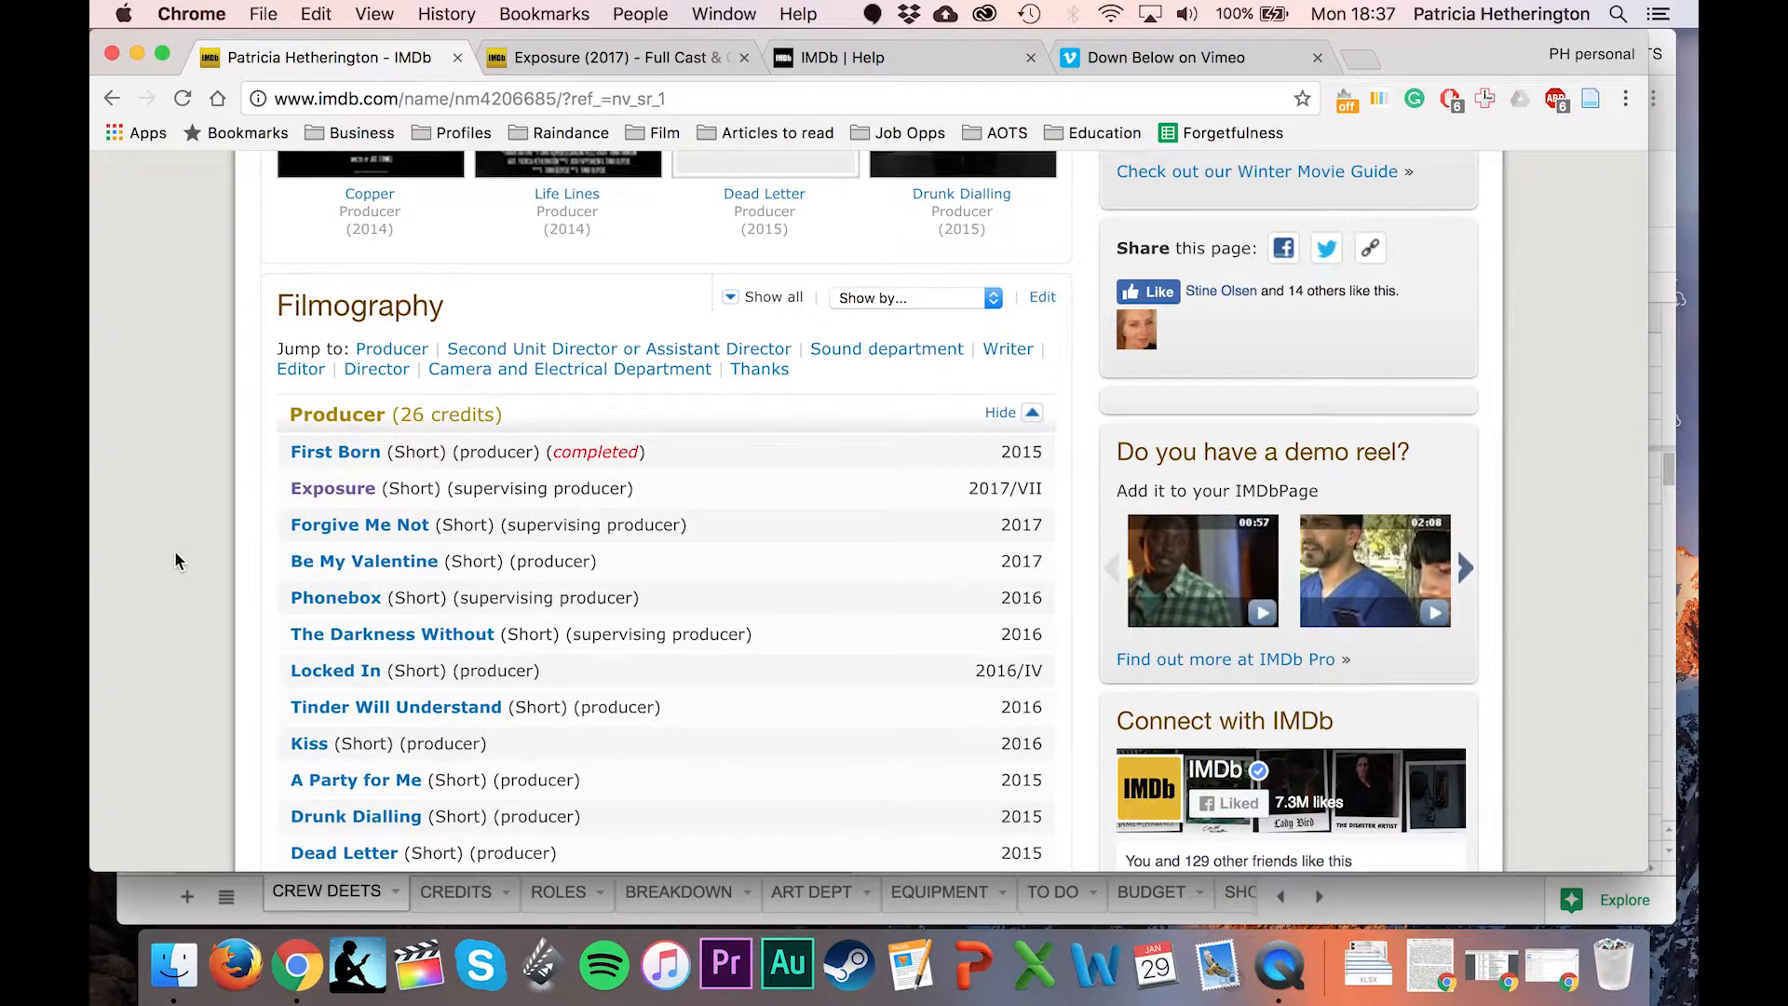
scroll(175, 554, "up", 15)
Open the main IMDb page of the film Exposure (2017) and examine its storyline, details and technical specs.
key("ctrl+Tab")
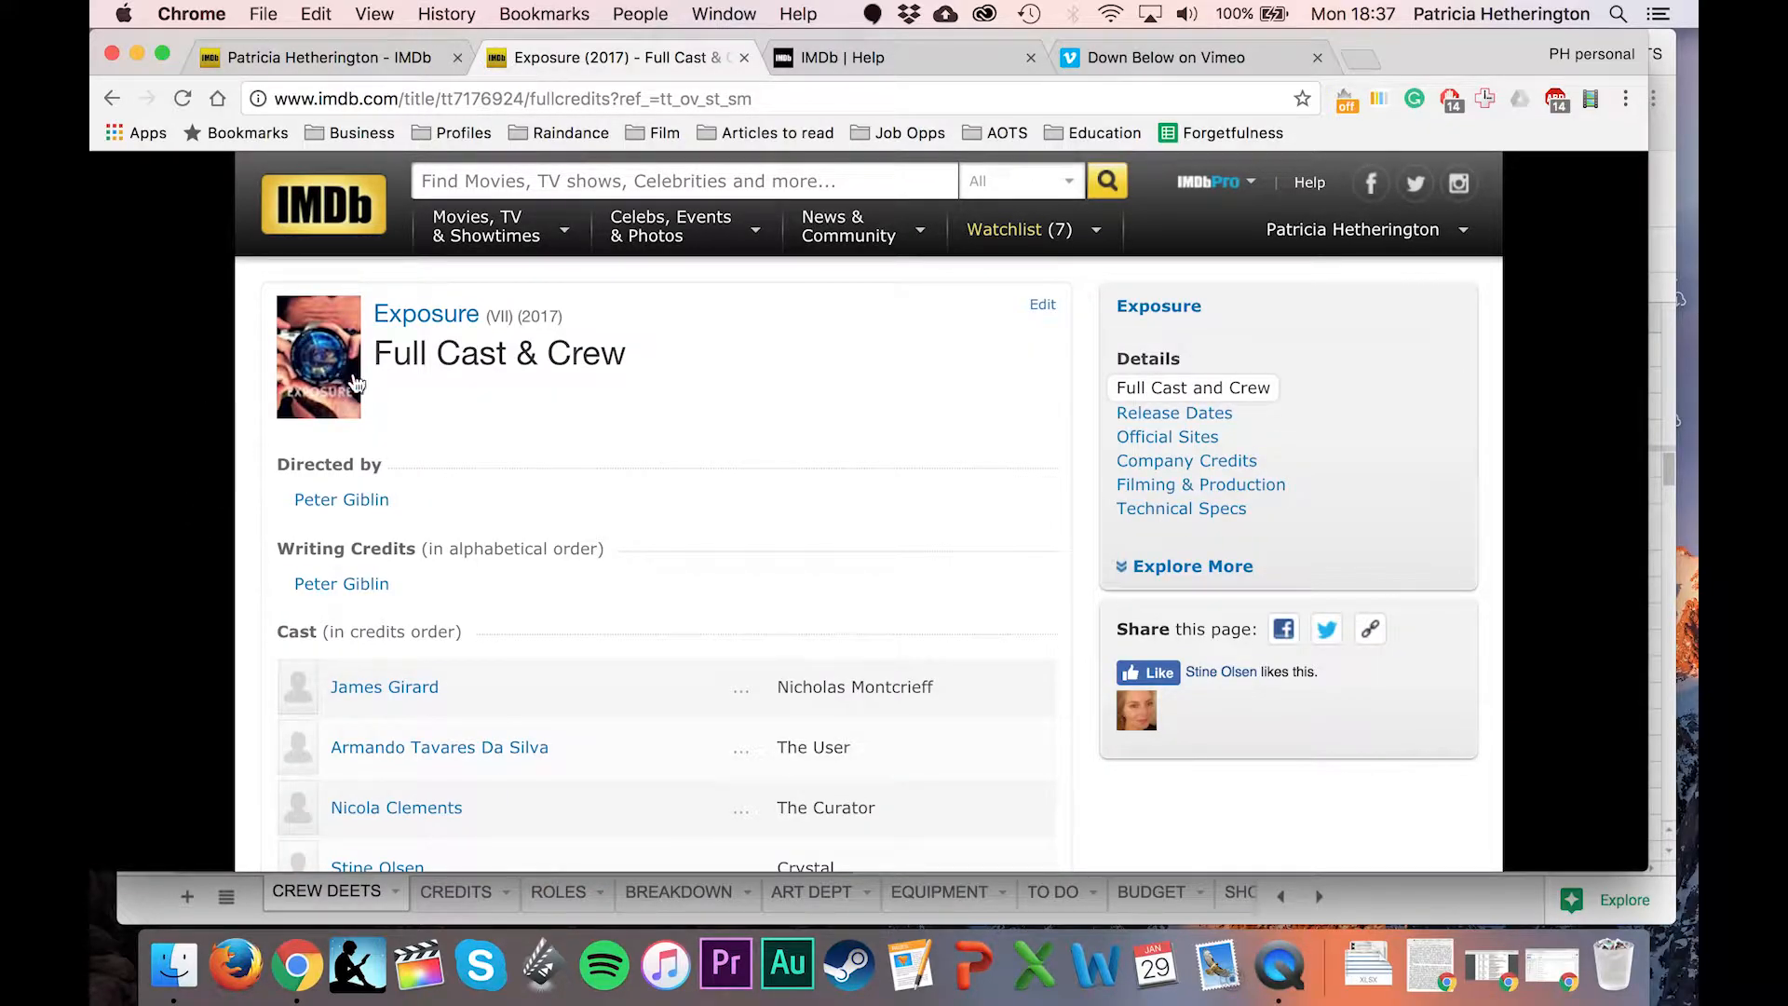
left_click(424, 316)
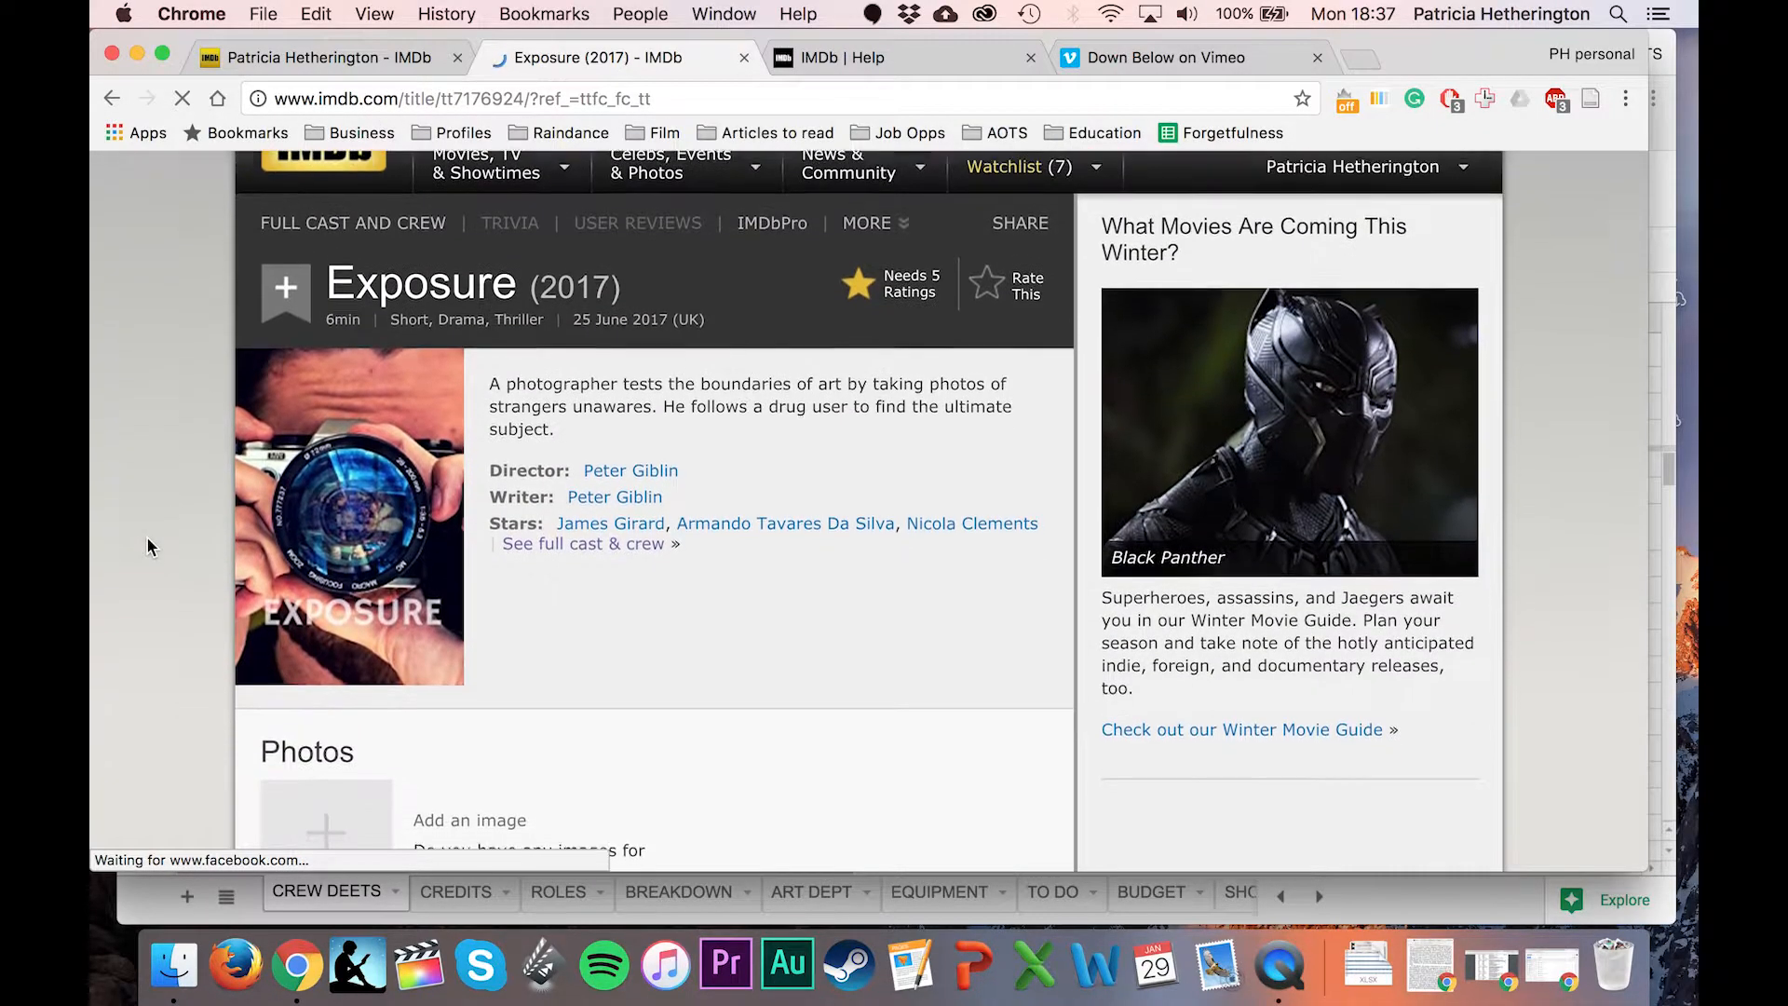
scroll(148, 540, "down", 6)
scroll(149, 540, "down", 12)
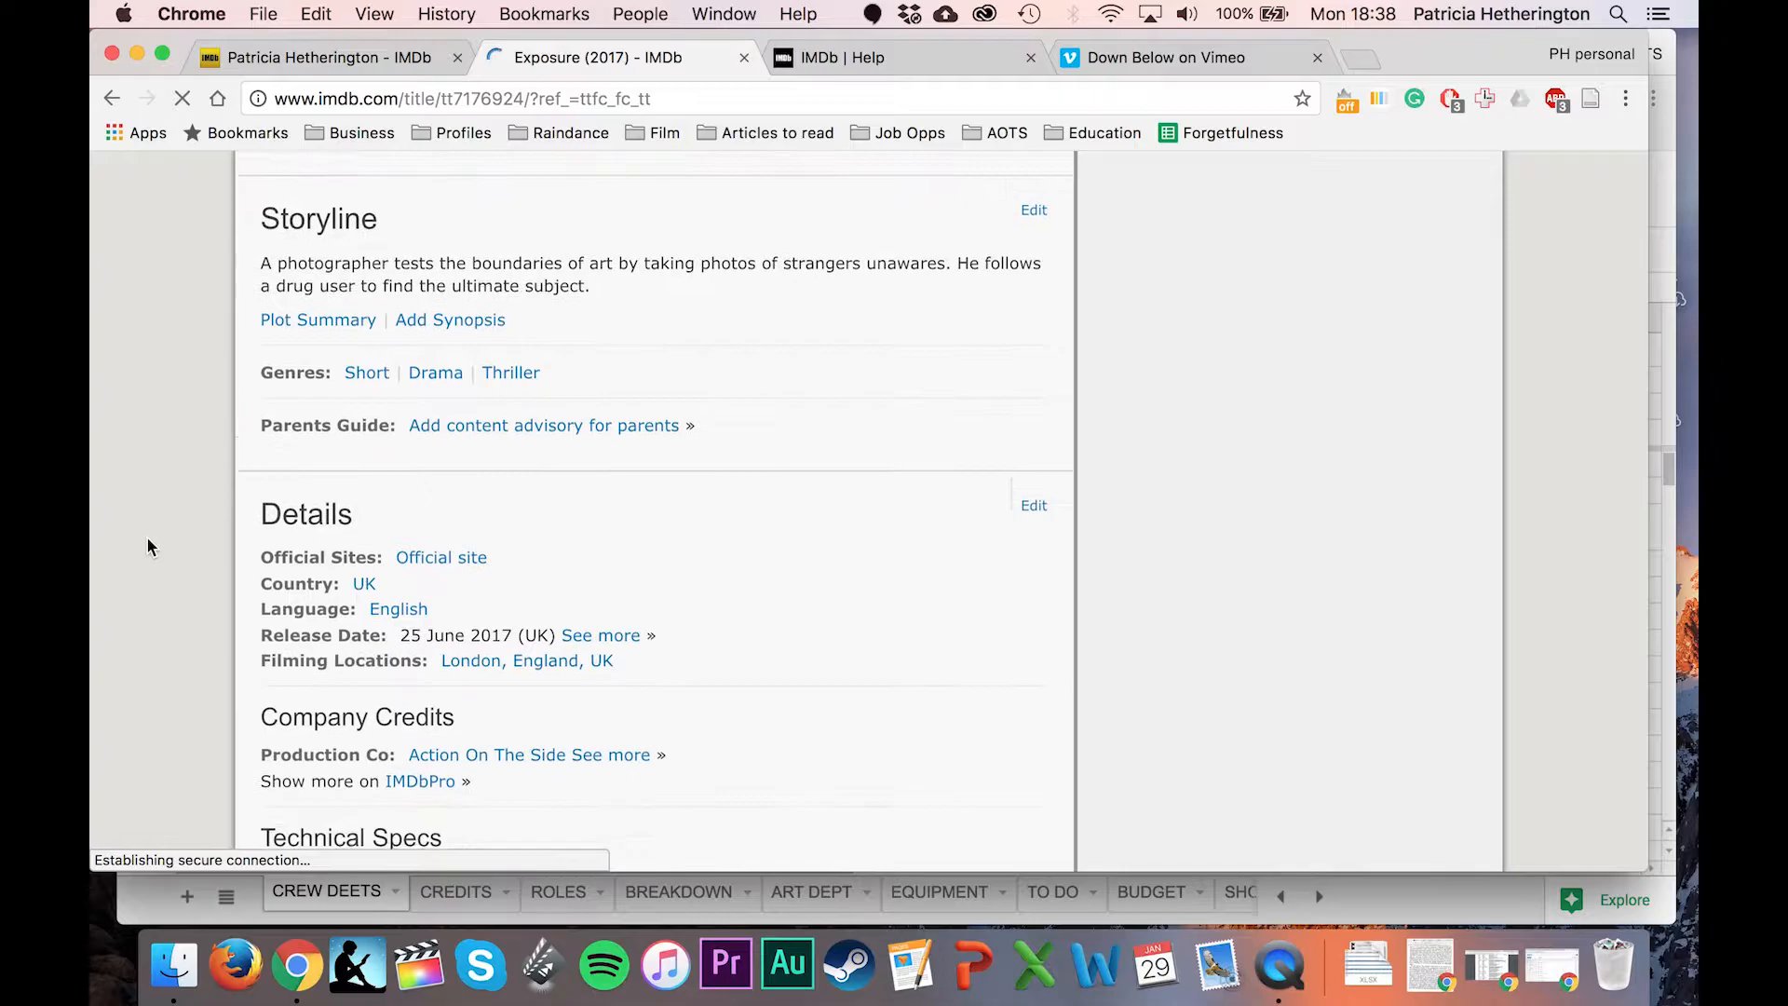
scroll(148, 547, "down", 5)
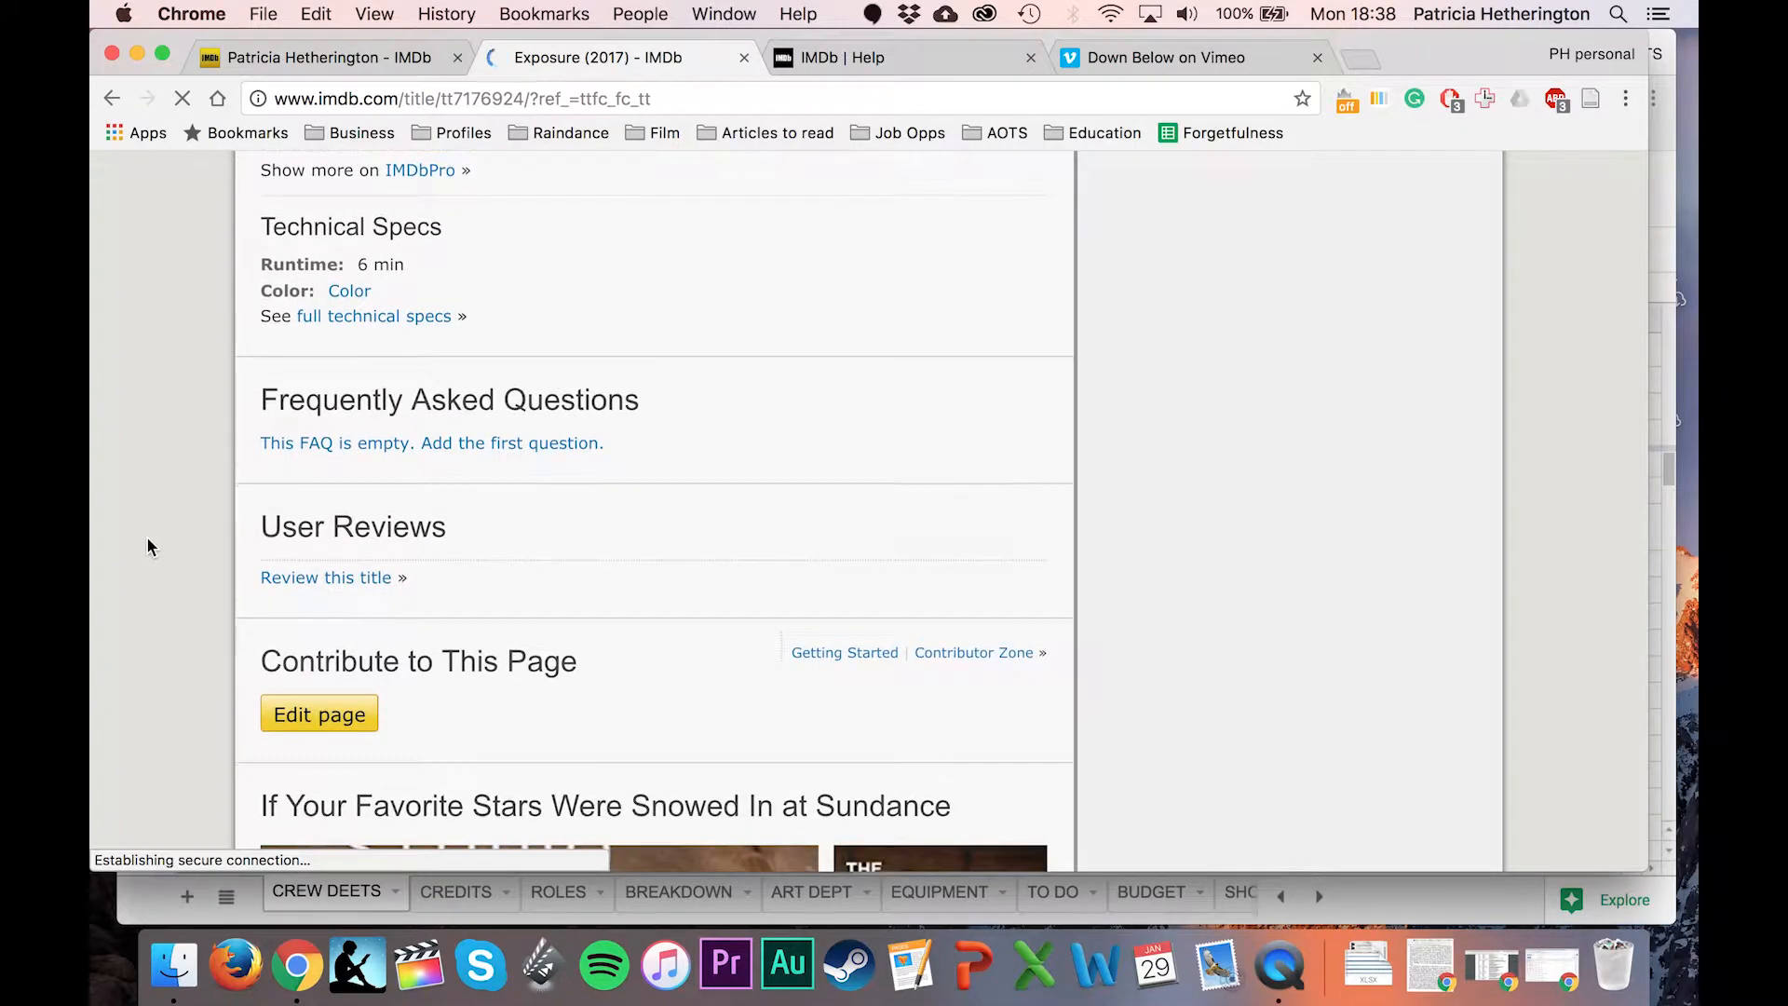
scroll(147, 546, "up", 17)
scroll(148, 547, "up", 5)
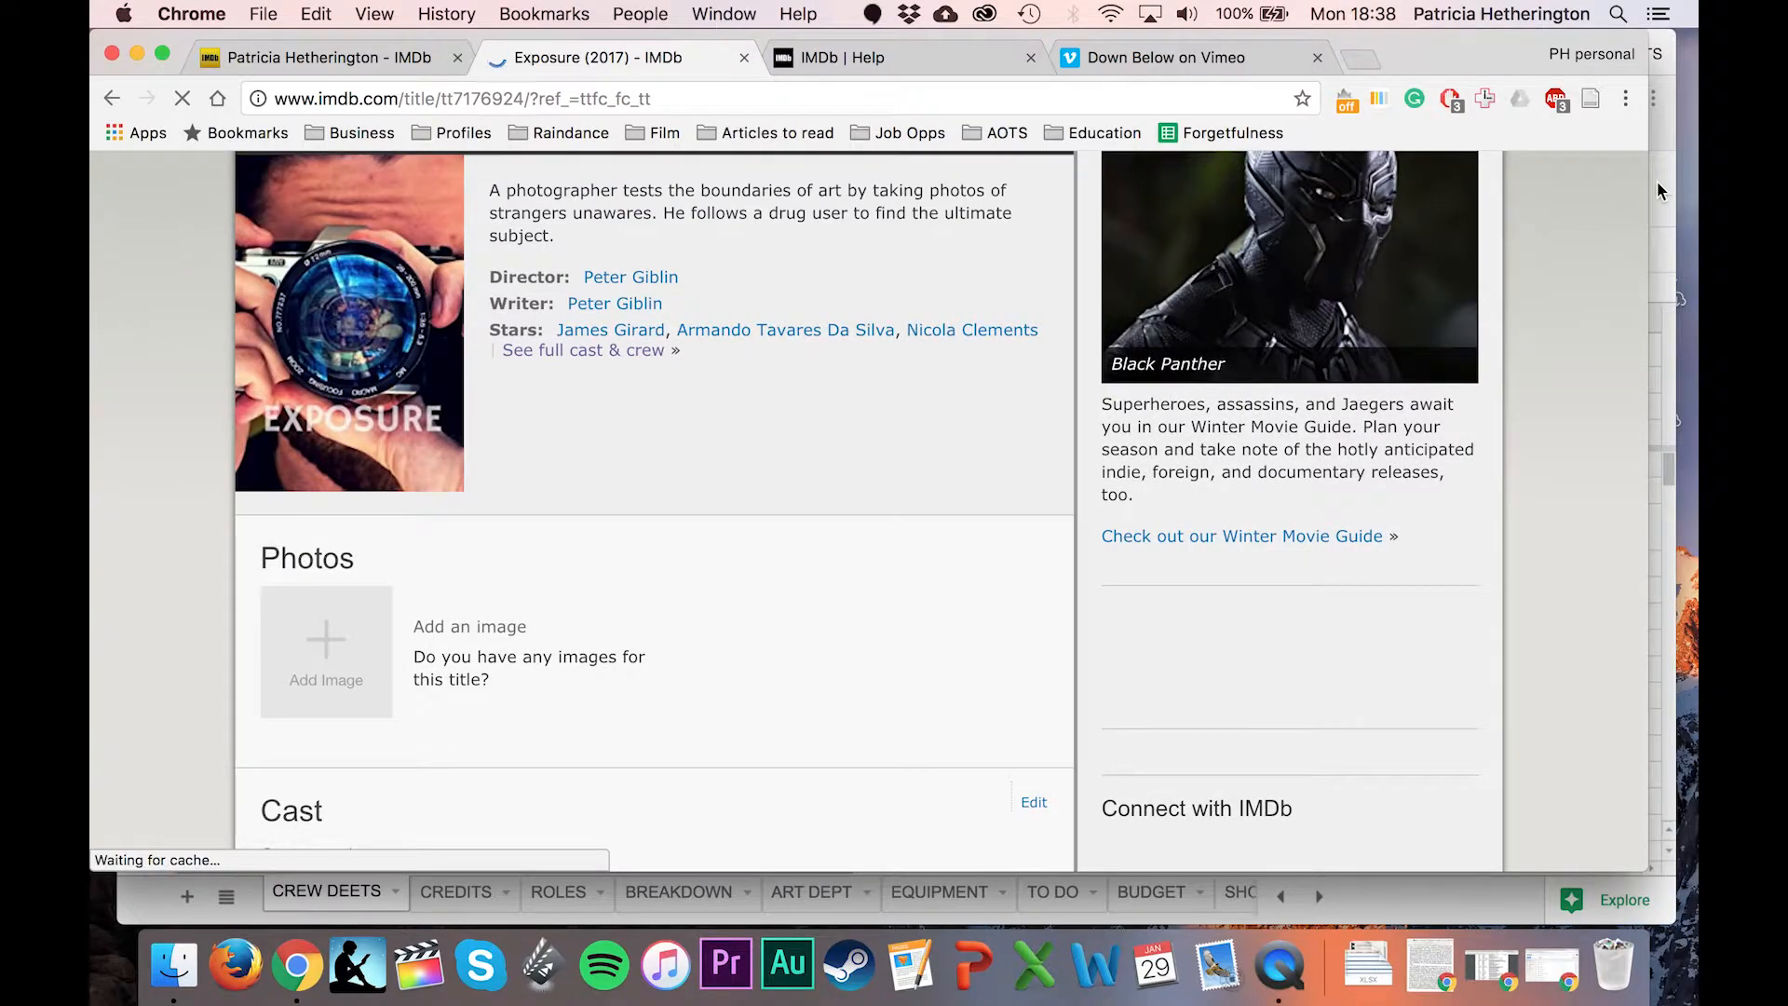
Go back to the IMDb page creation guide and view the "Creating the listing" section.
left_click(1656, 181)
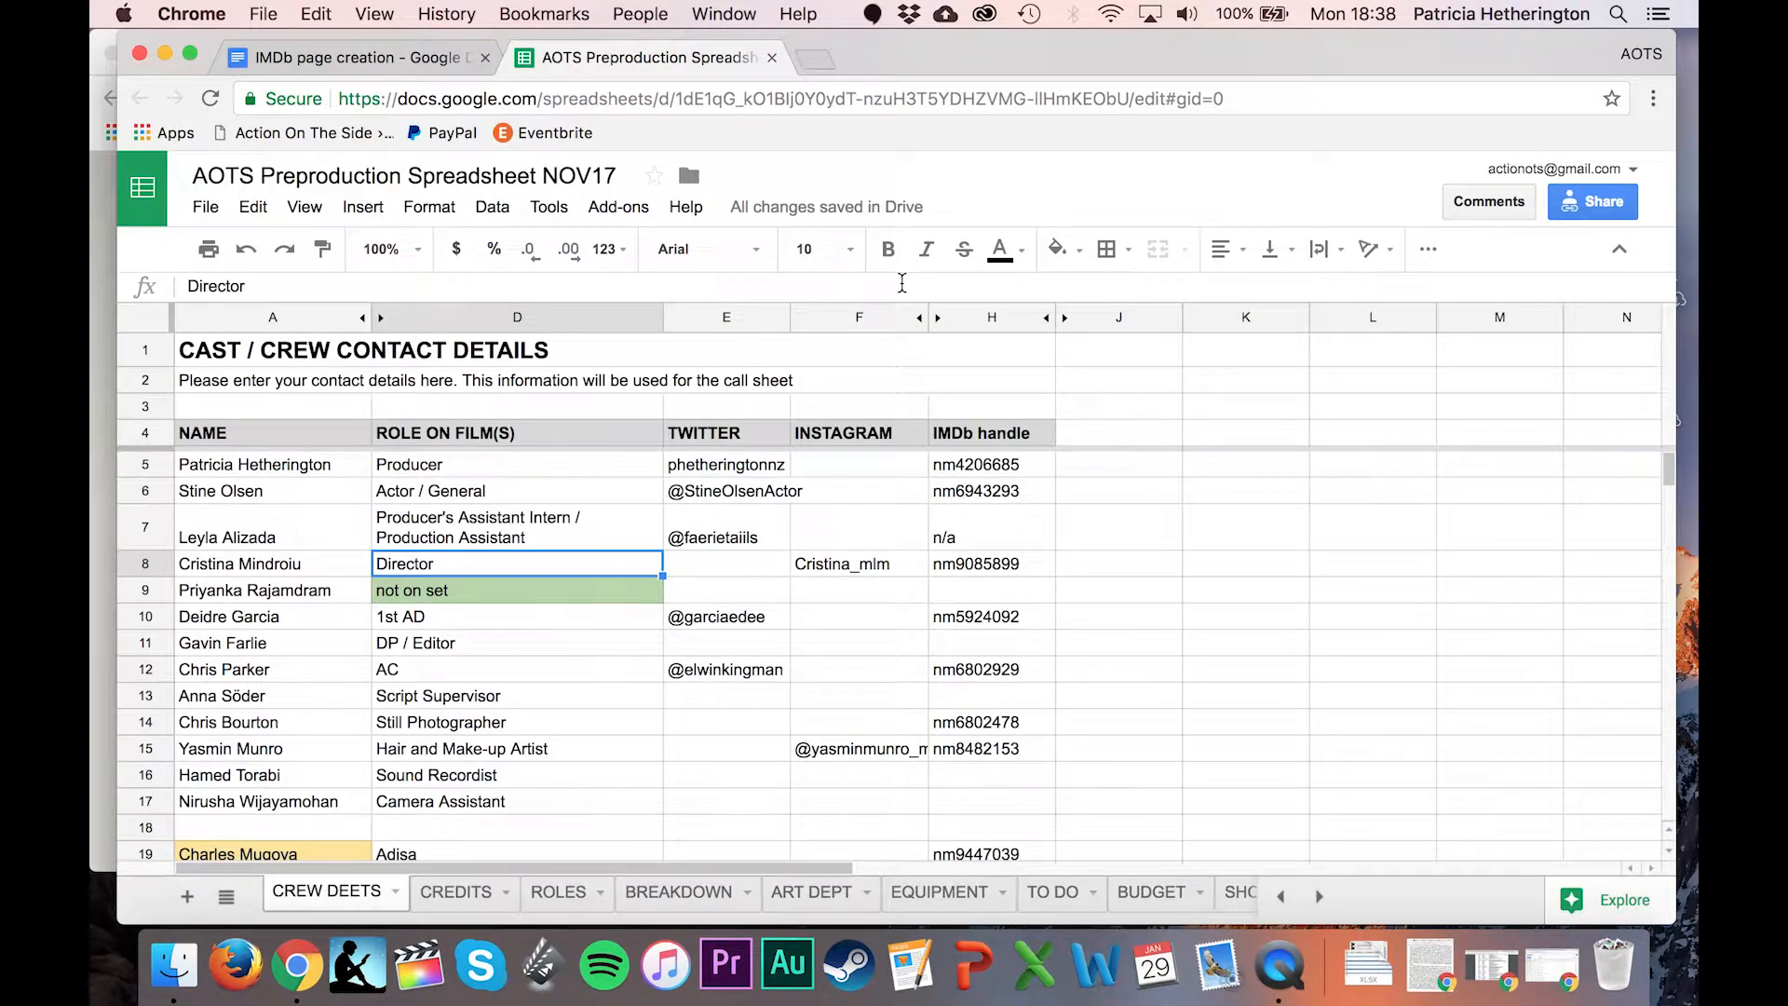
key("ctrl+shift+Tab")
scroll(1010, 562, "down", 5)
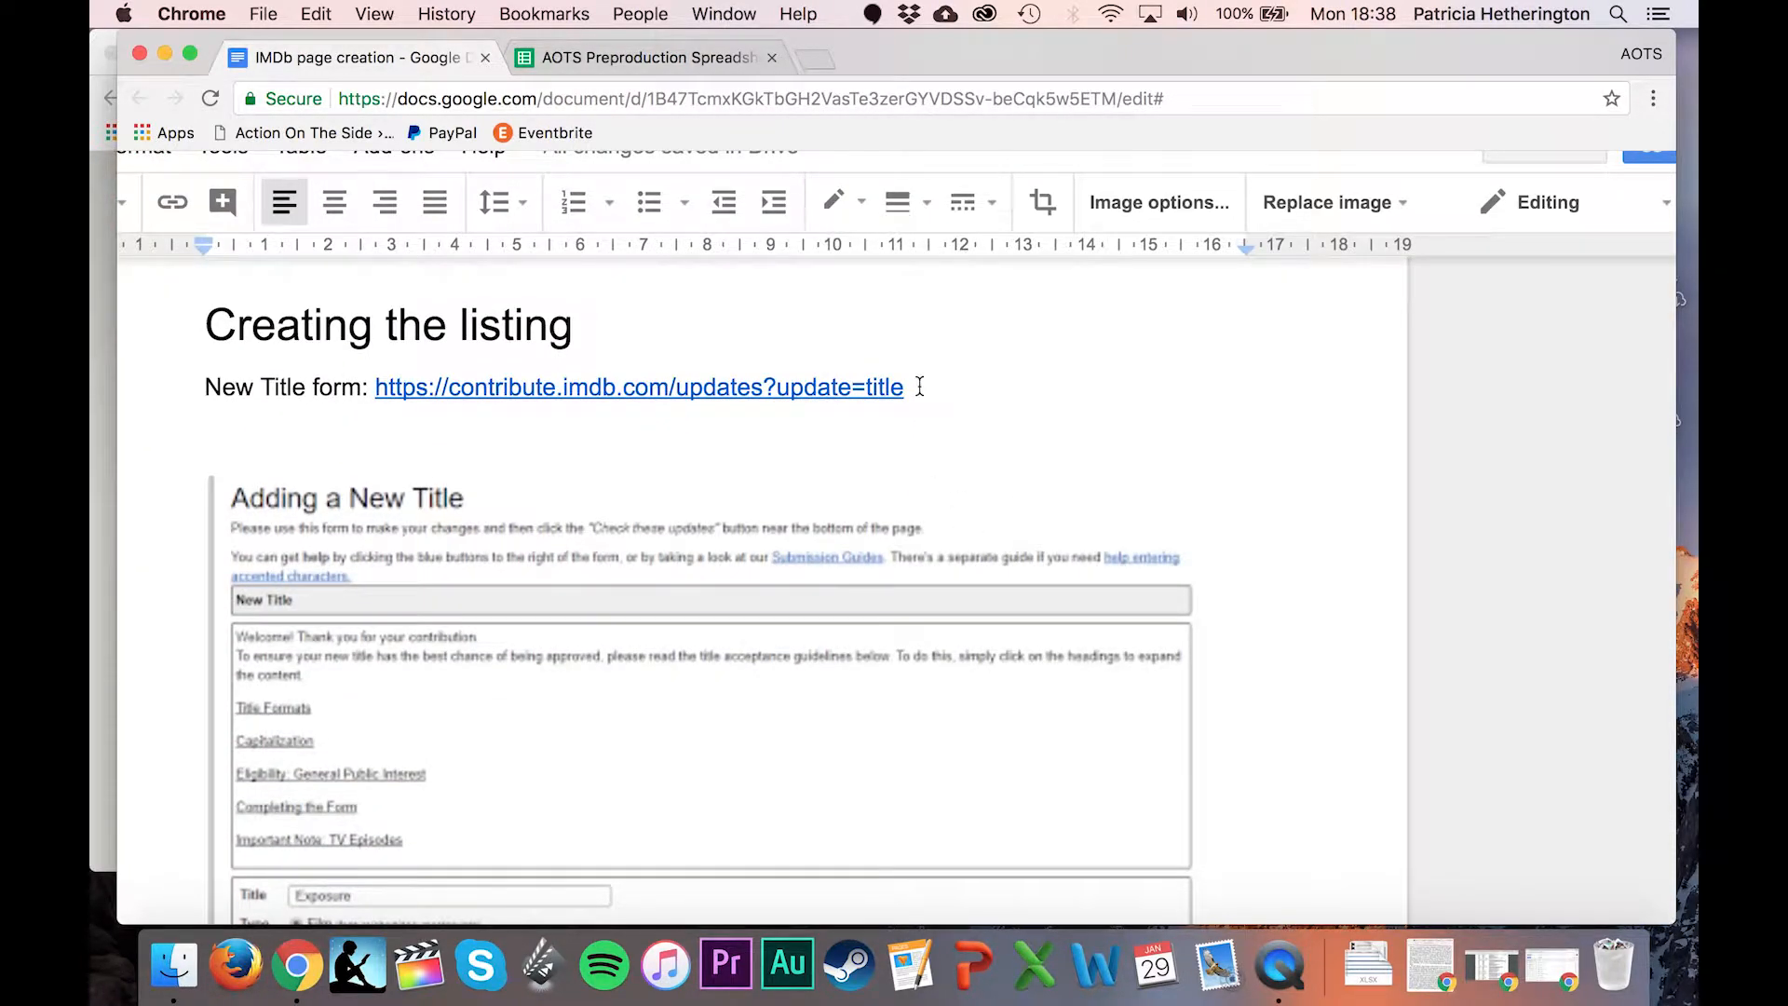
Read the IMDb Help article "Adding a new title", covering title formats, eligibility rules and the new title form.
left_click(99, 467)
left_click(852, 58)
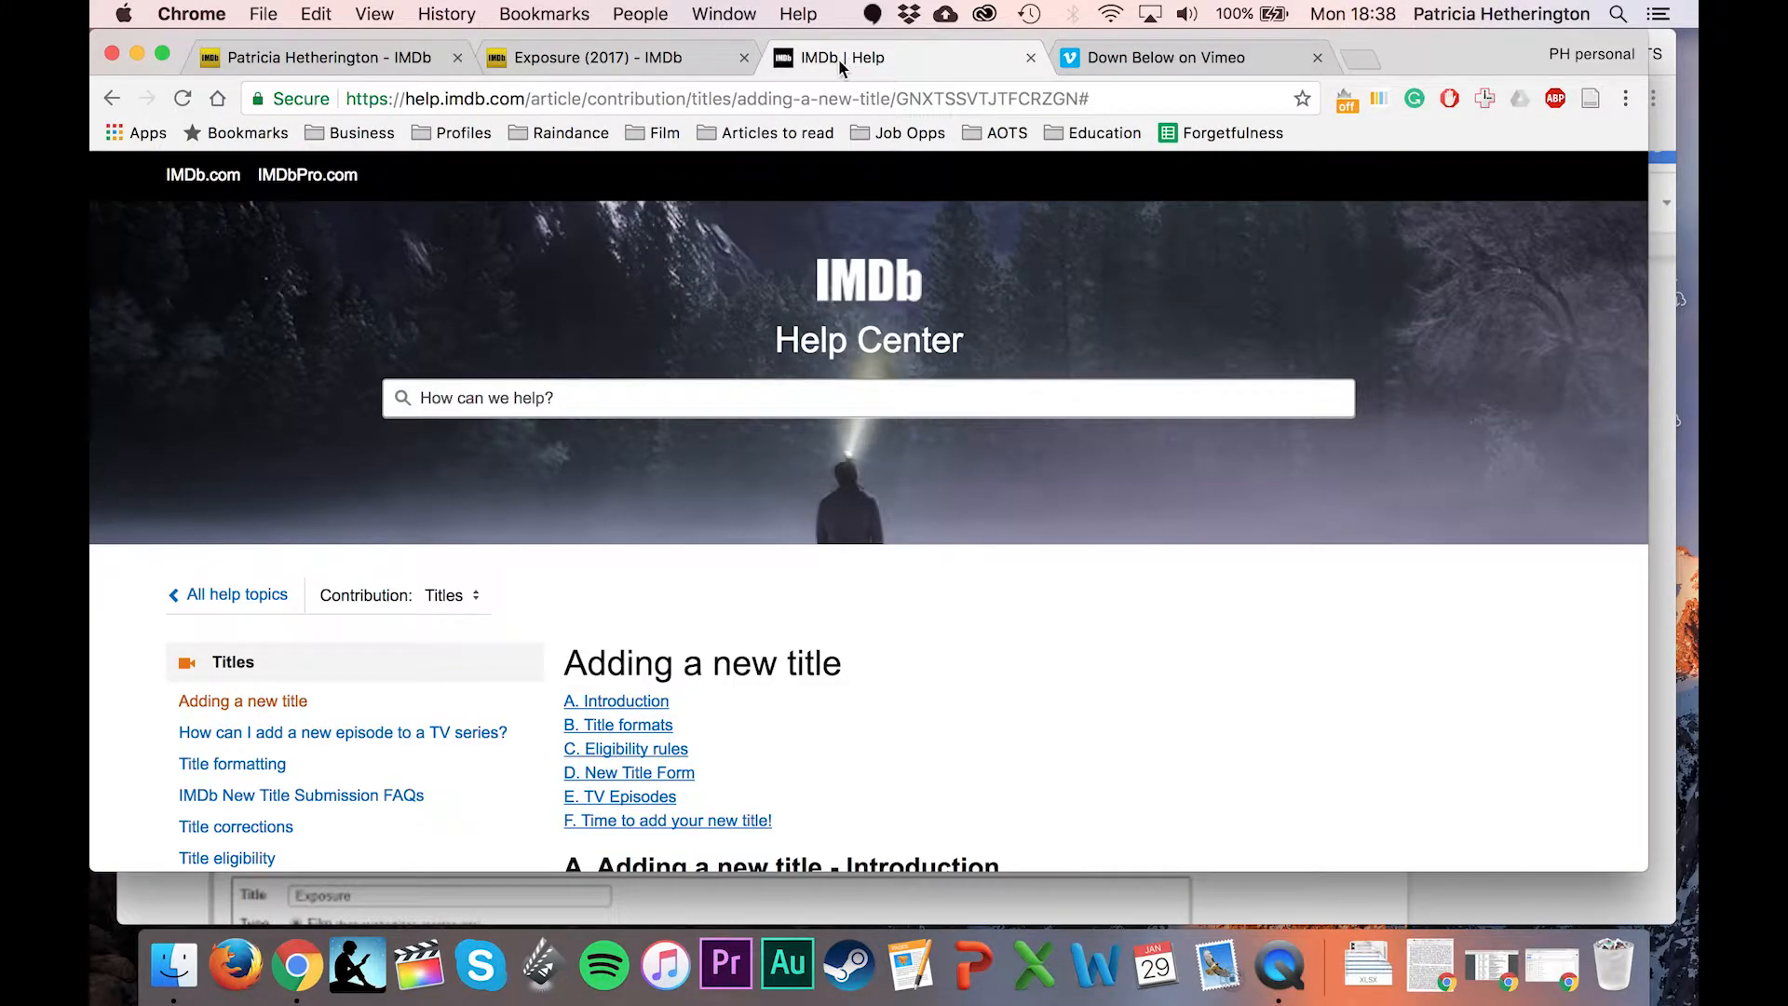
scroll(1206, 661, "down", 5)
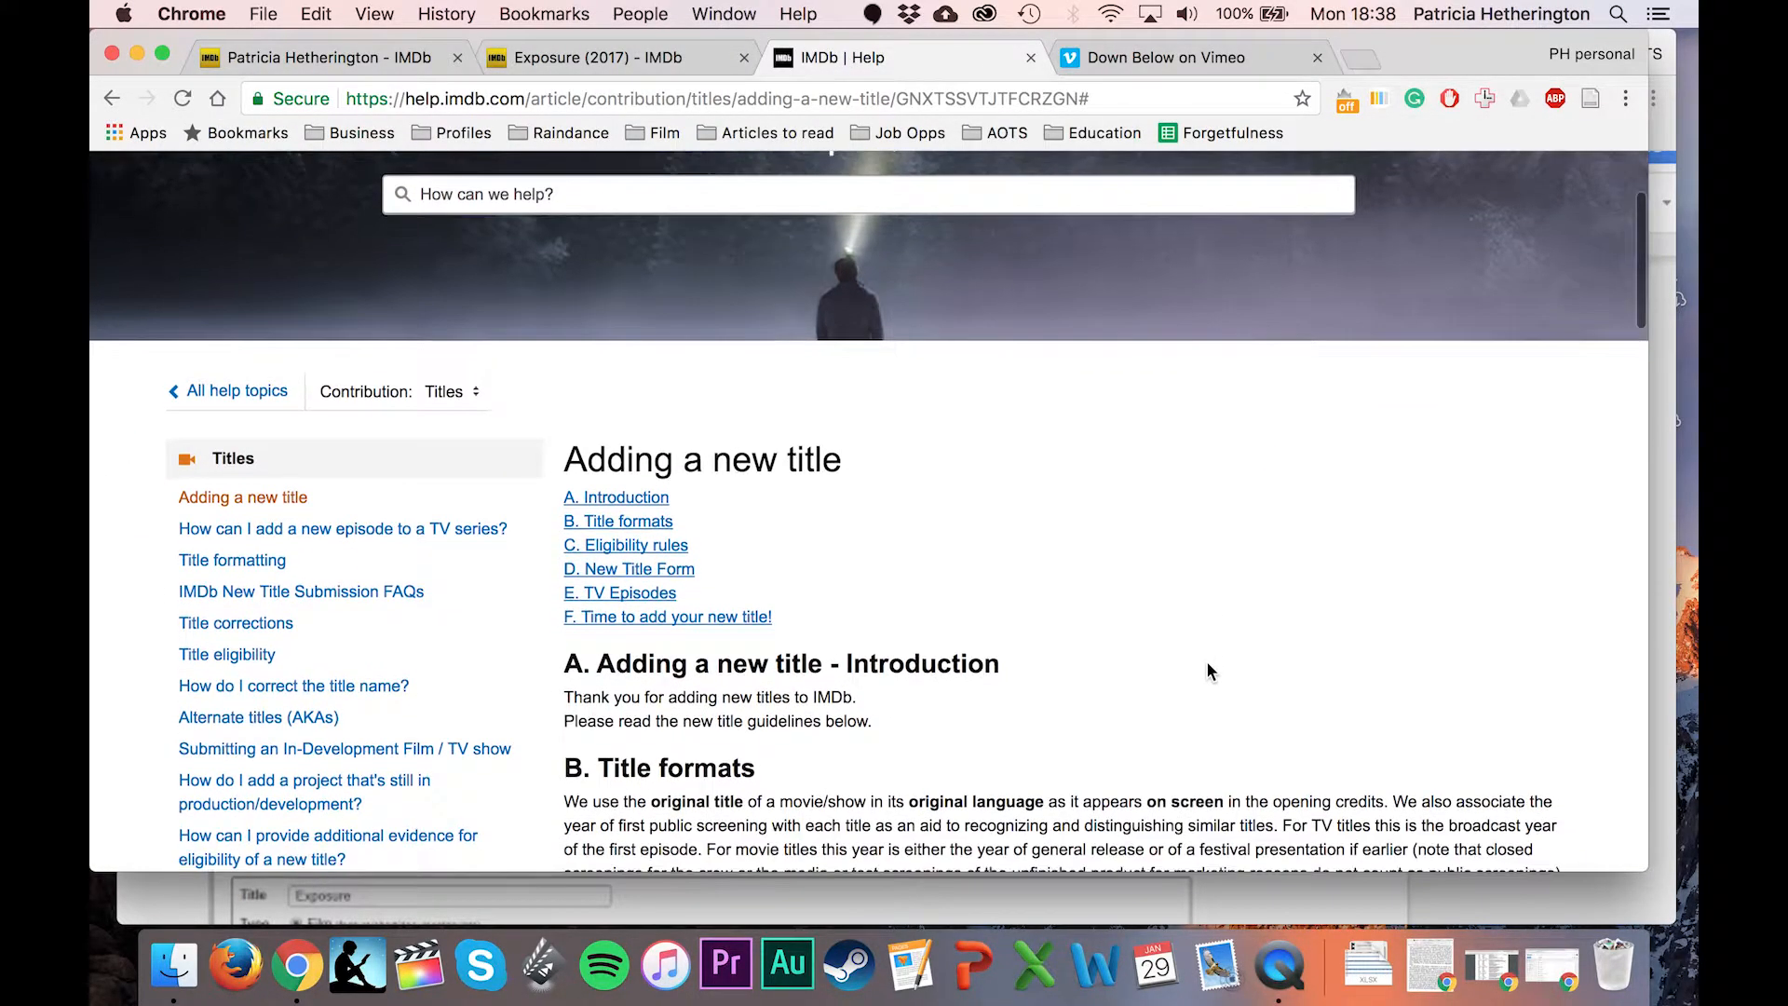
scroll(1007, 358, "down", 3)
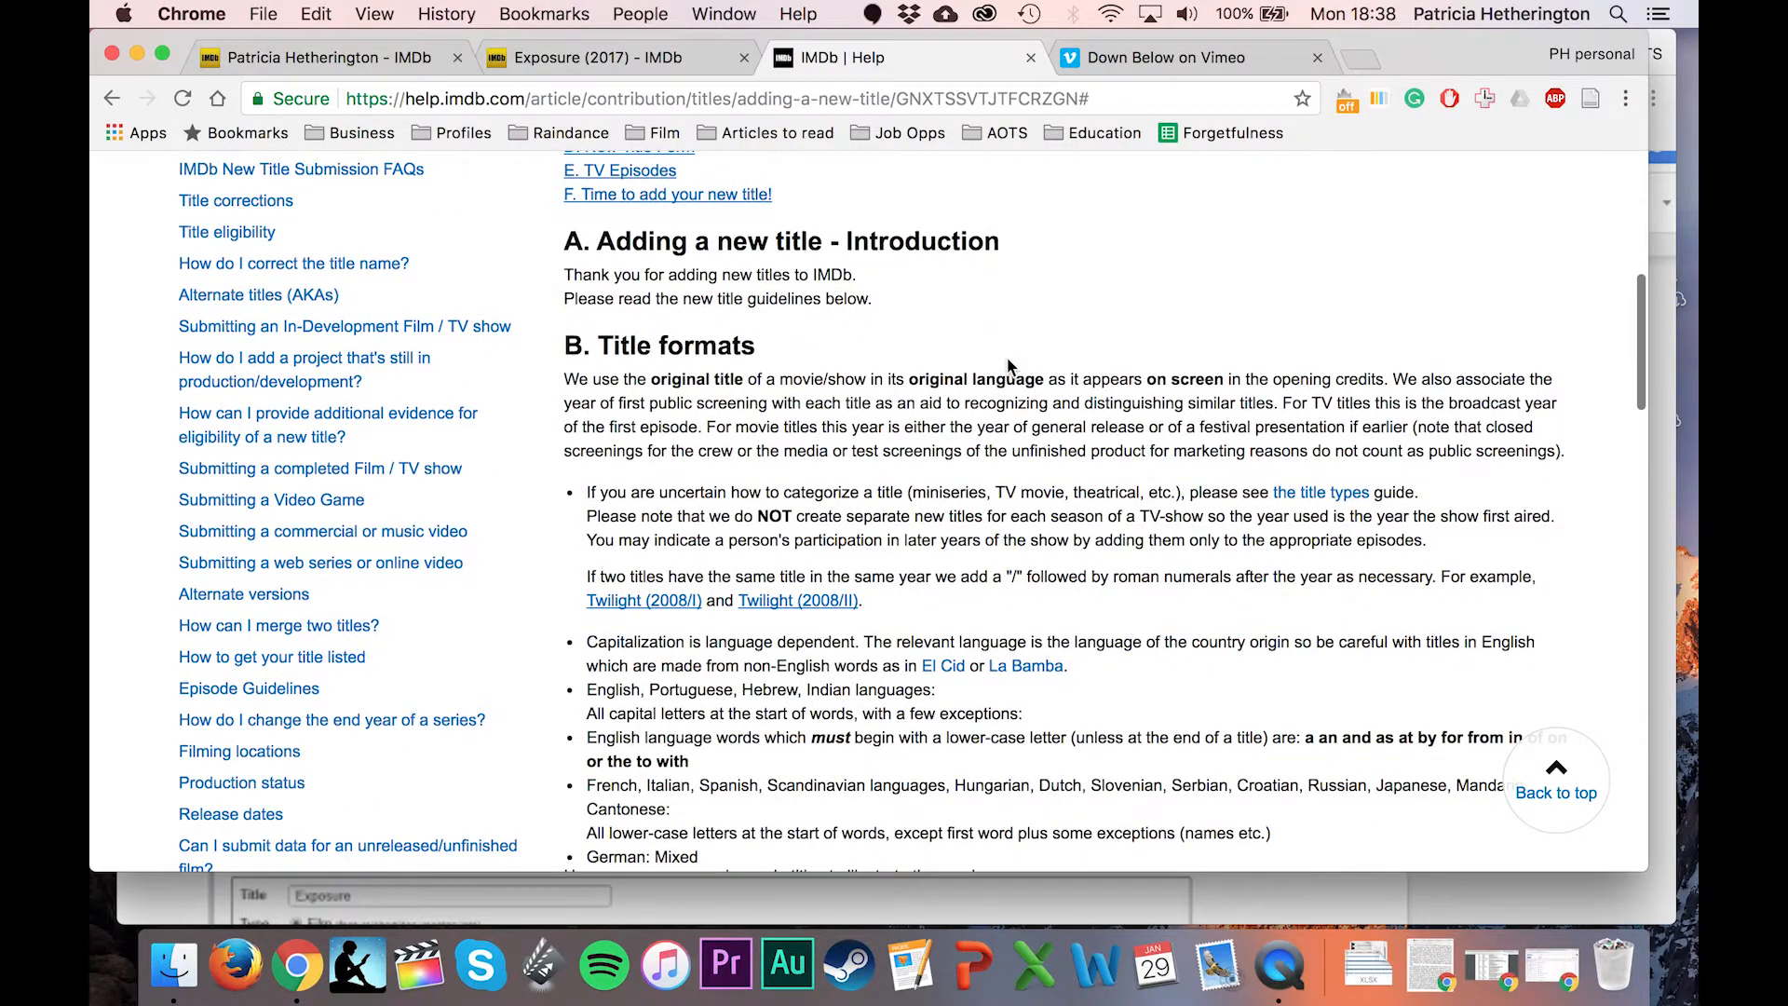
scroll(1053, 428, "down", 2)
scroll(1098, 500, "down", 1)
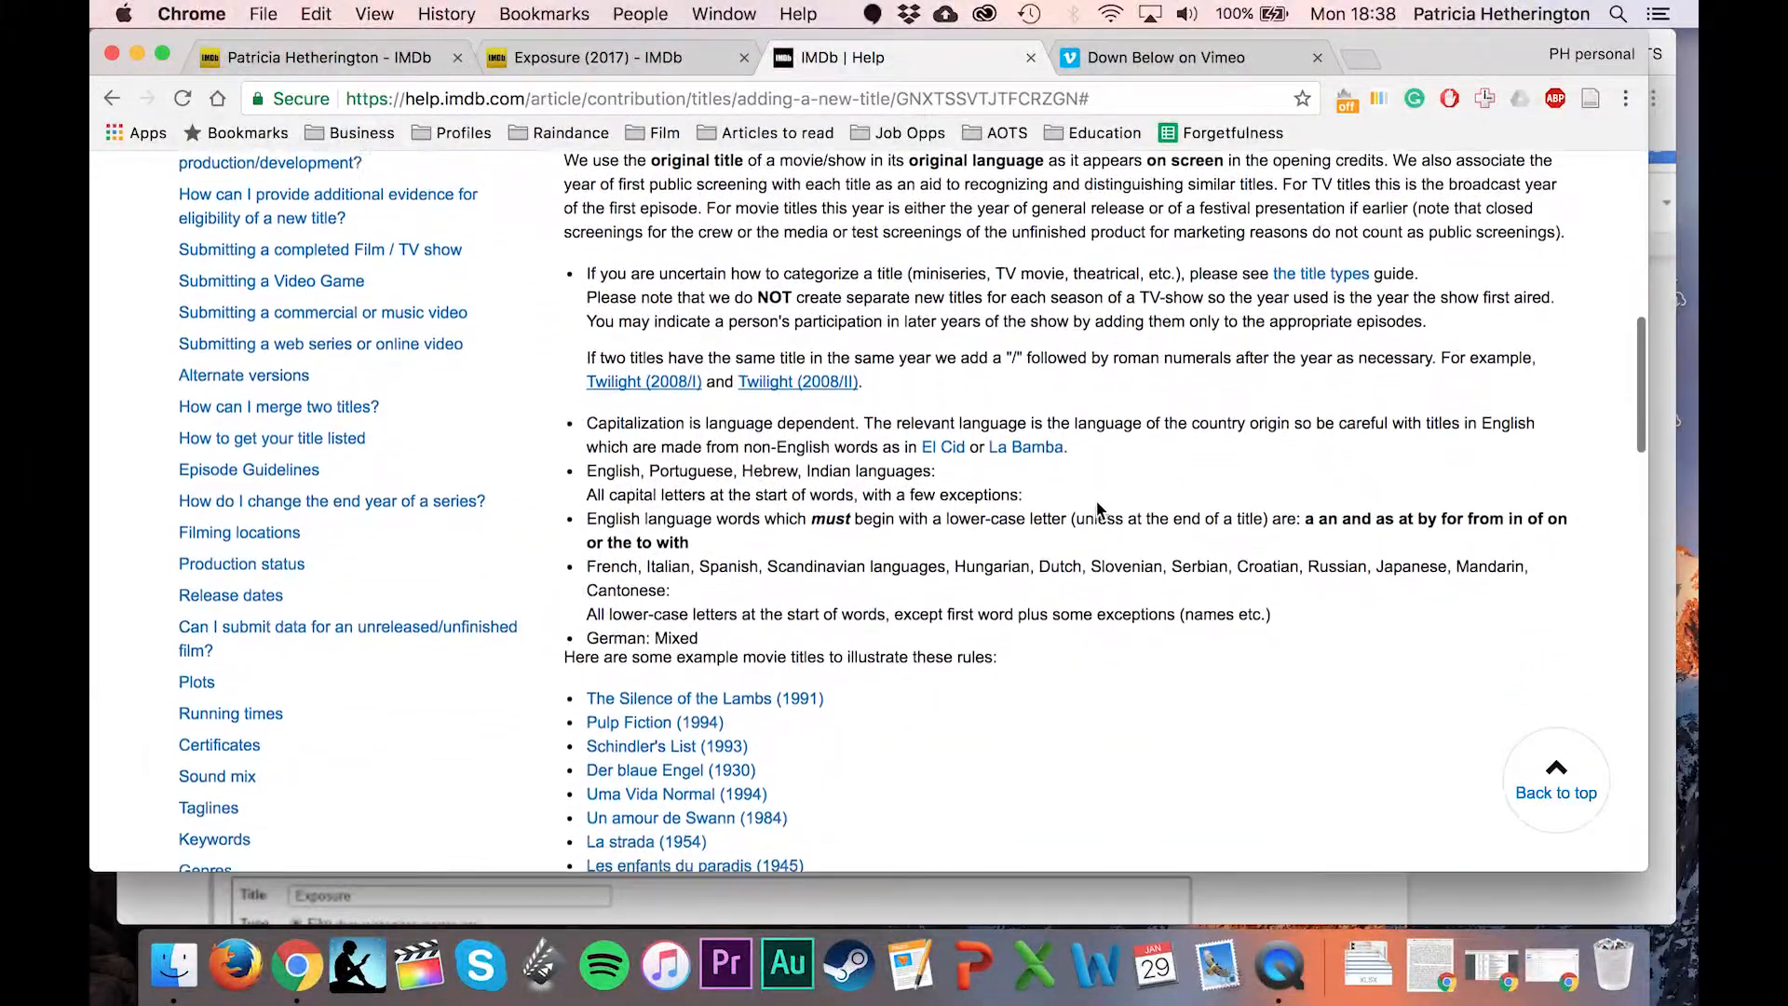
scroll(1097, 503, "down", 4)
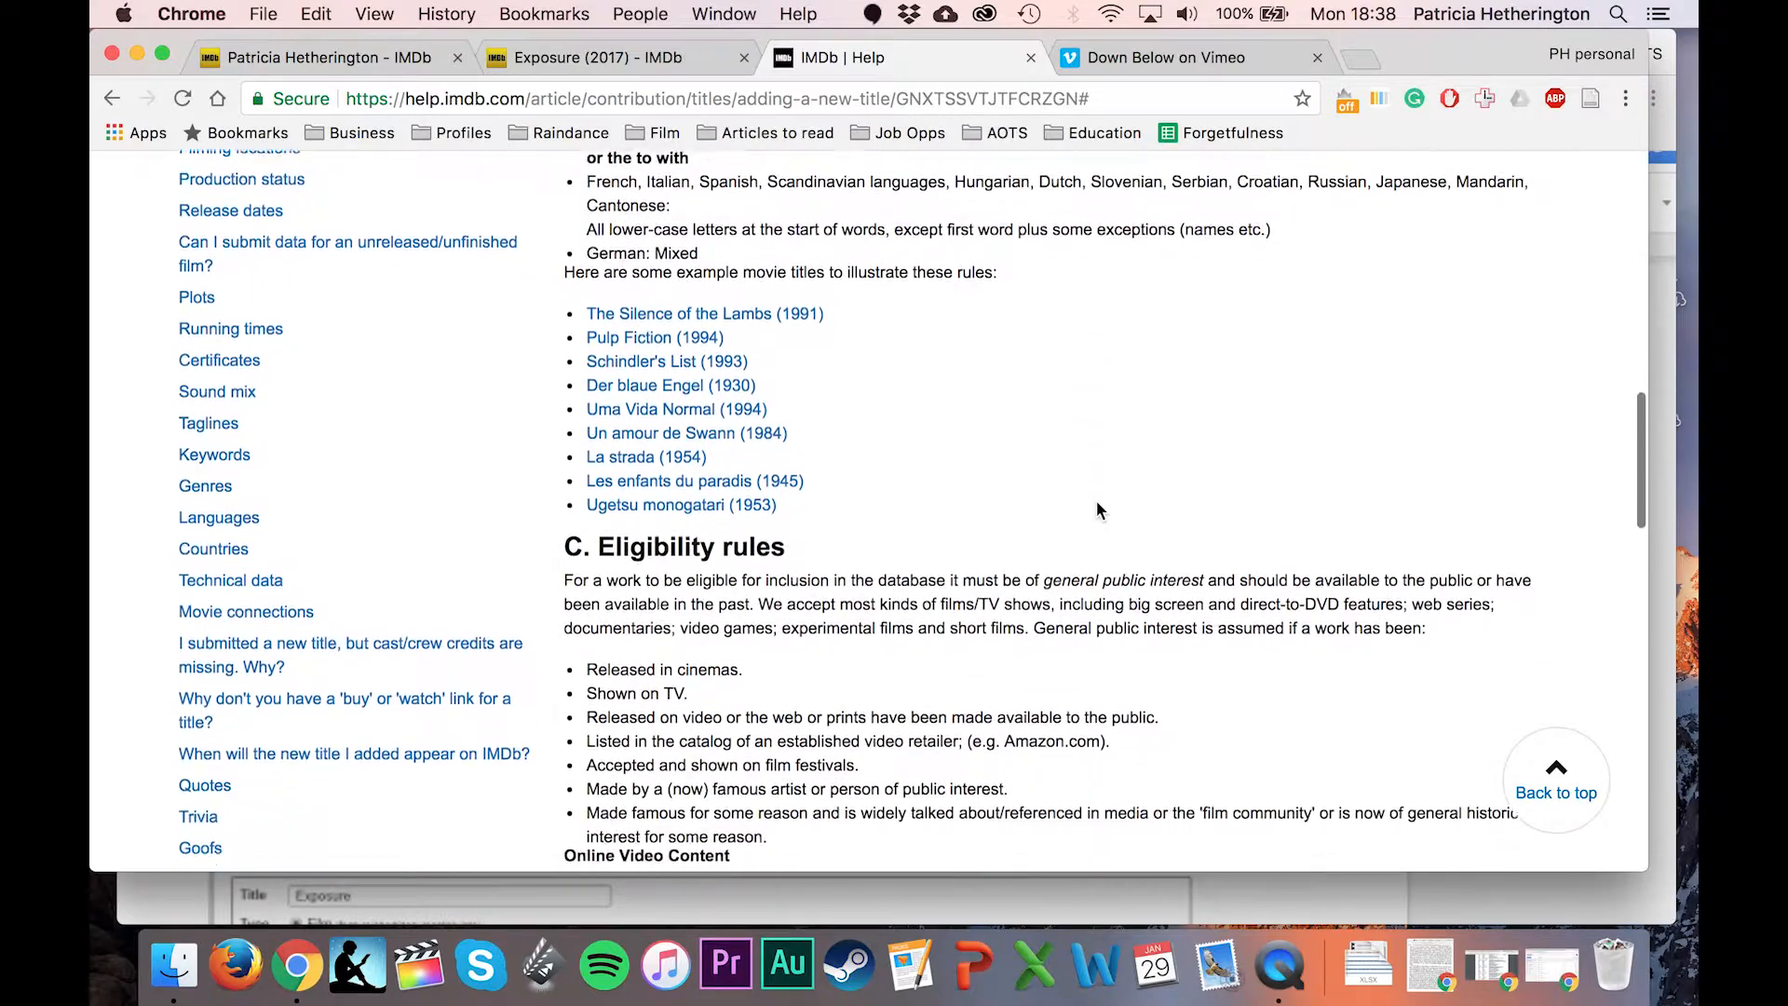
scroll(1097, 504, "down", 3)
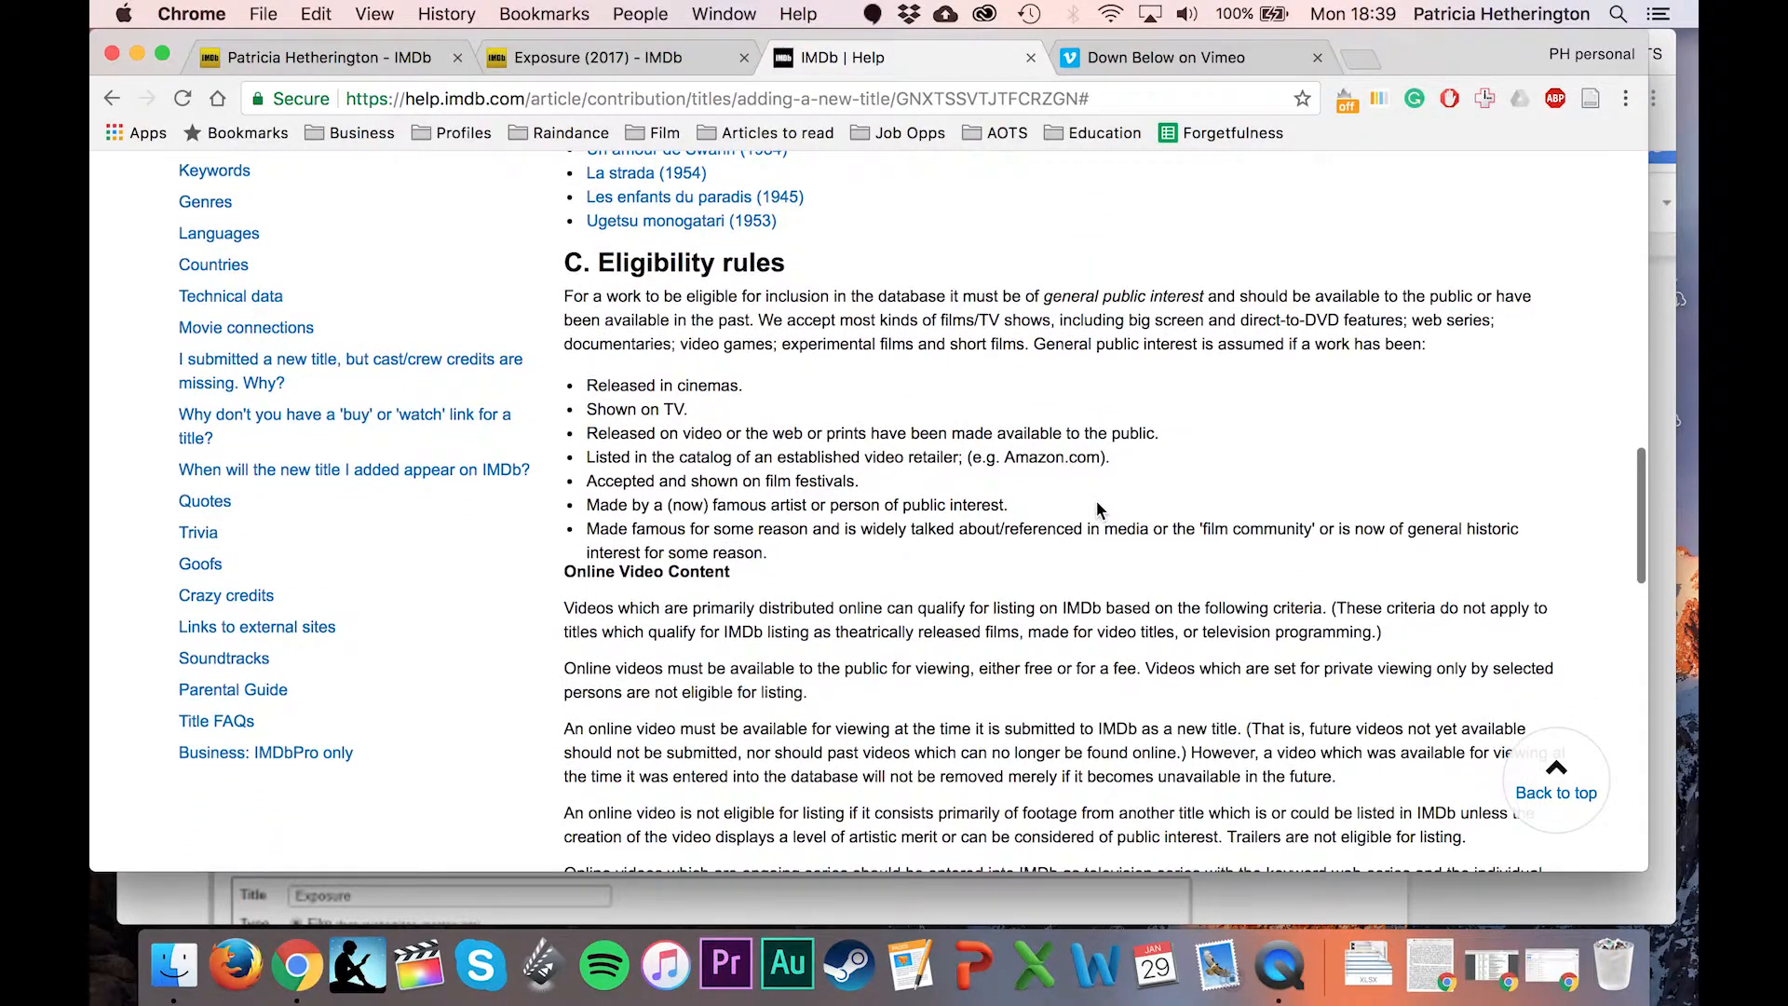
scroll(1097, 500, "down", 12)
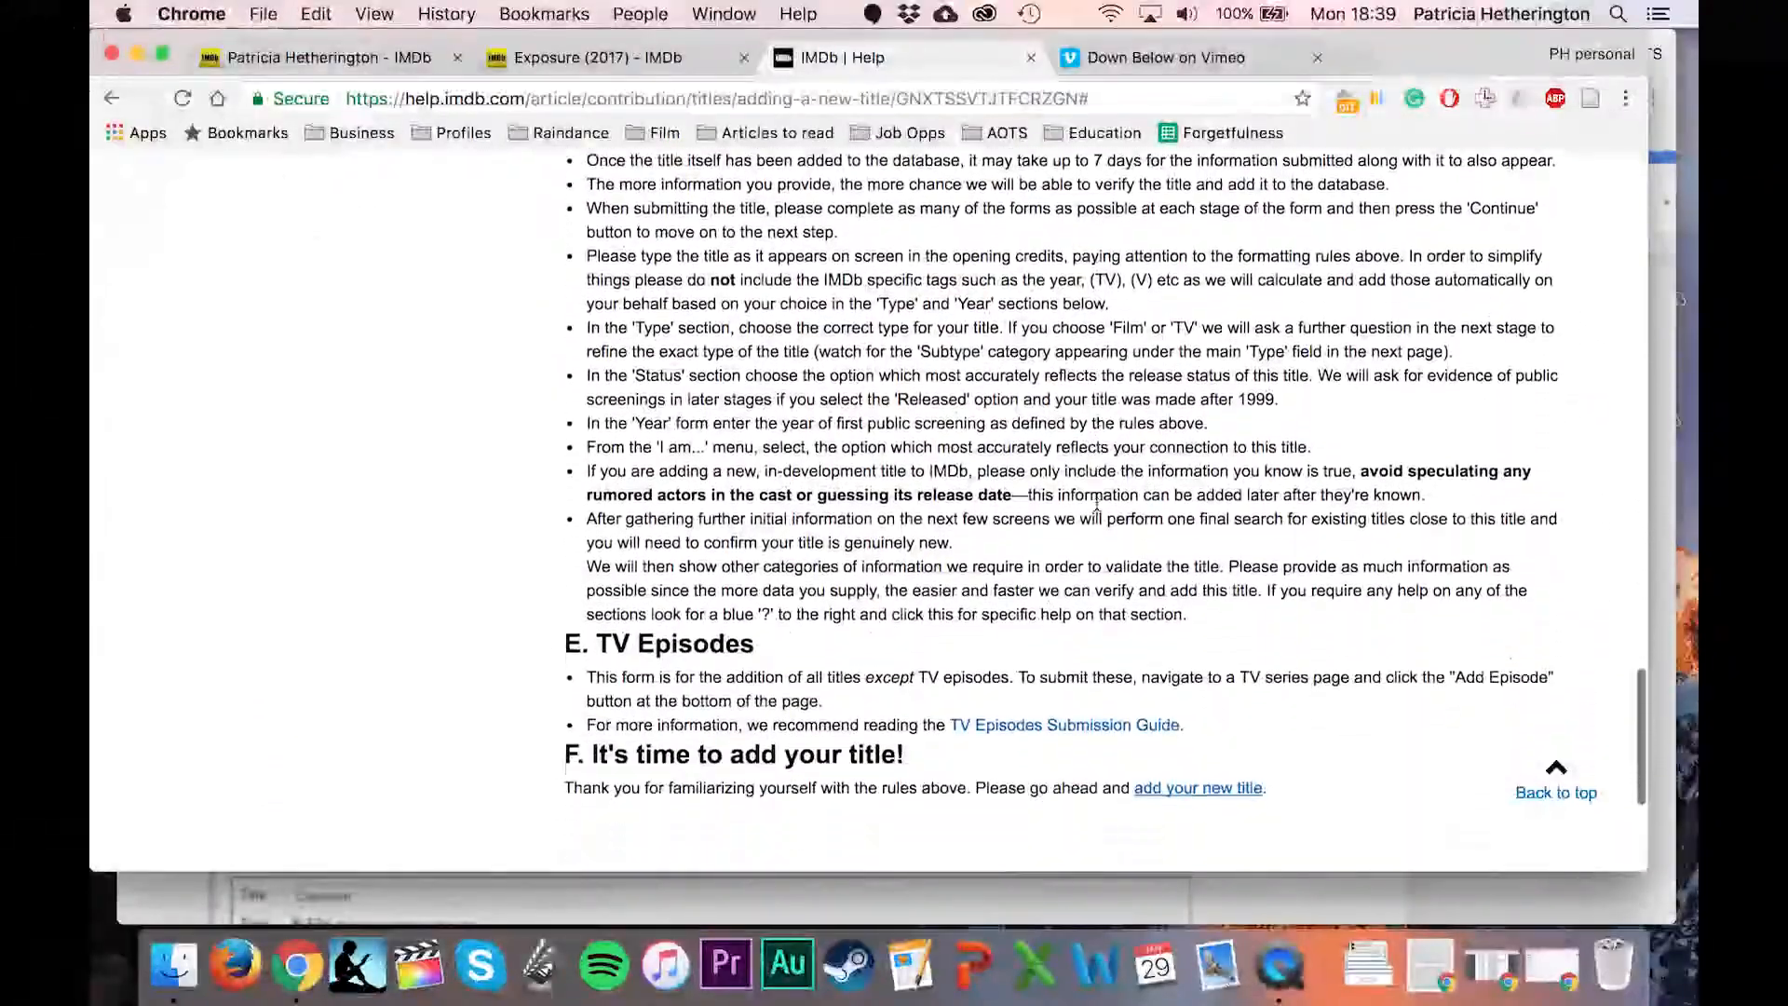
scroll(1097, 500, "down", 3)
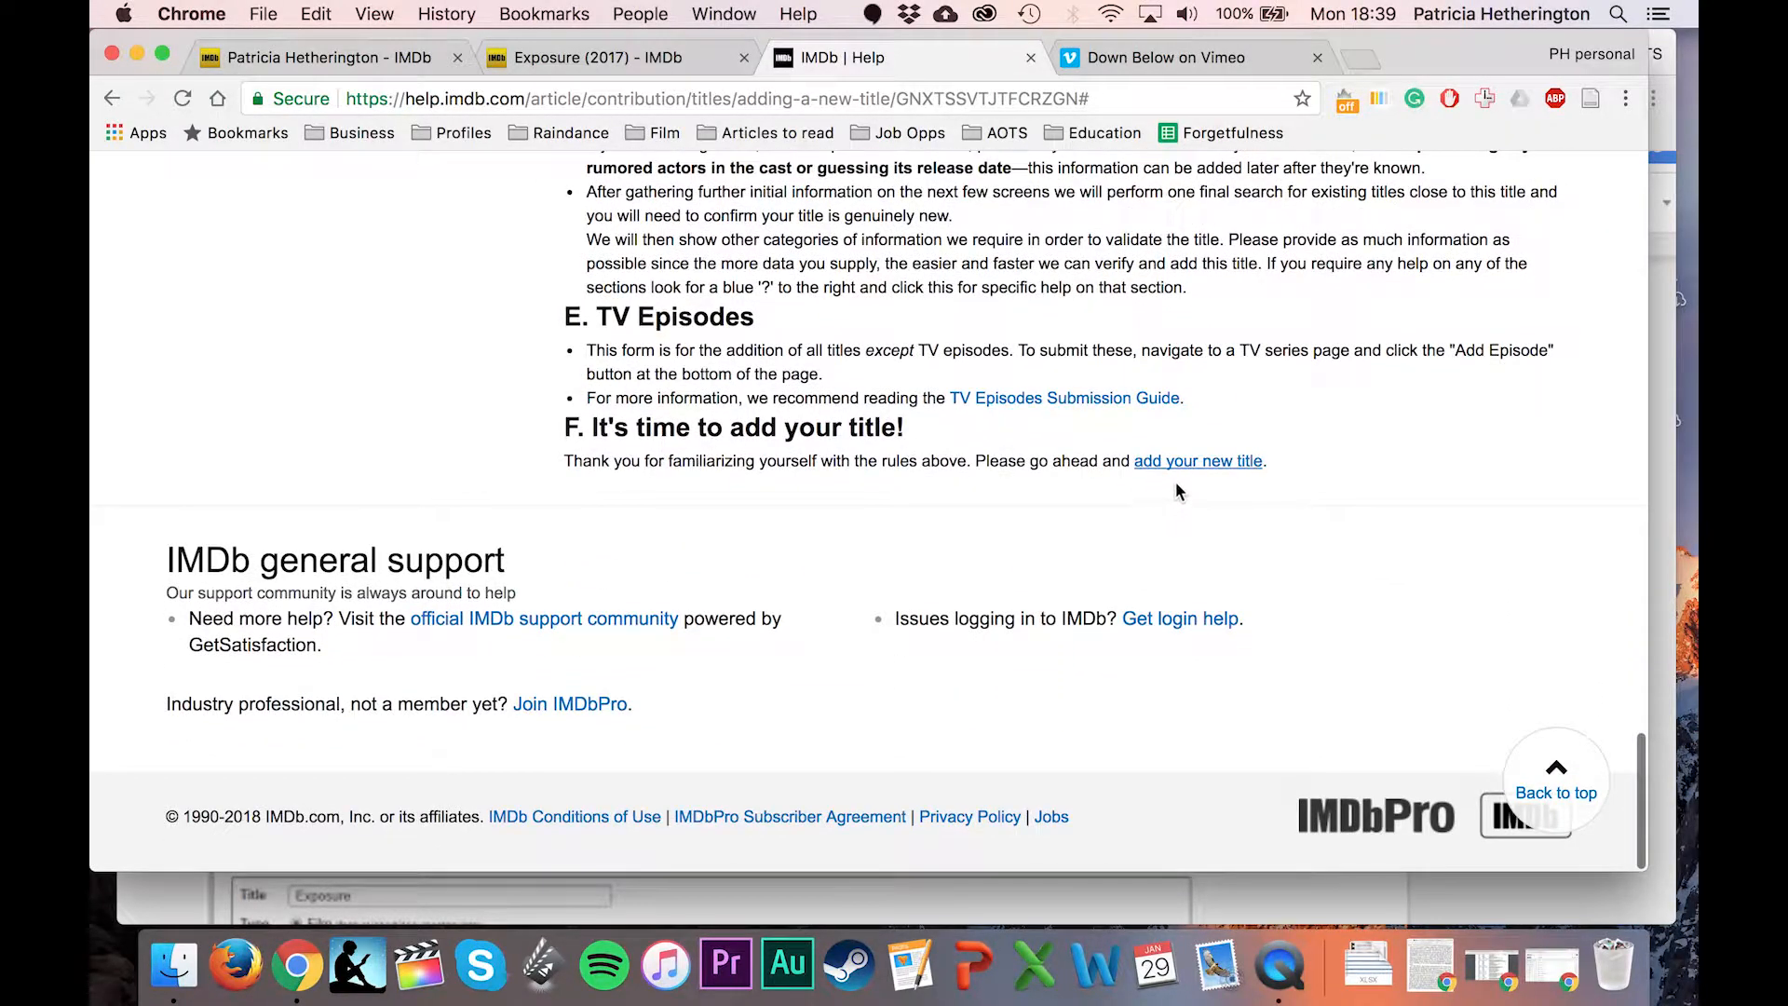
Open IMDb's form for adding a new title and enter "Down Below" as the title.
left_click(1177, 466)
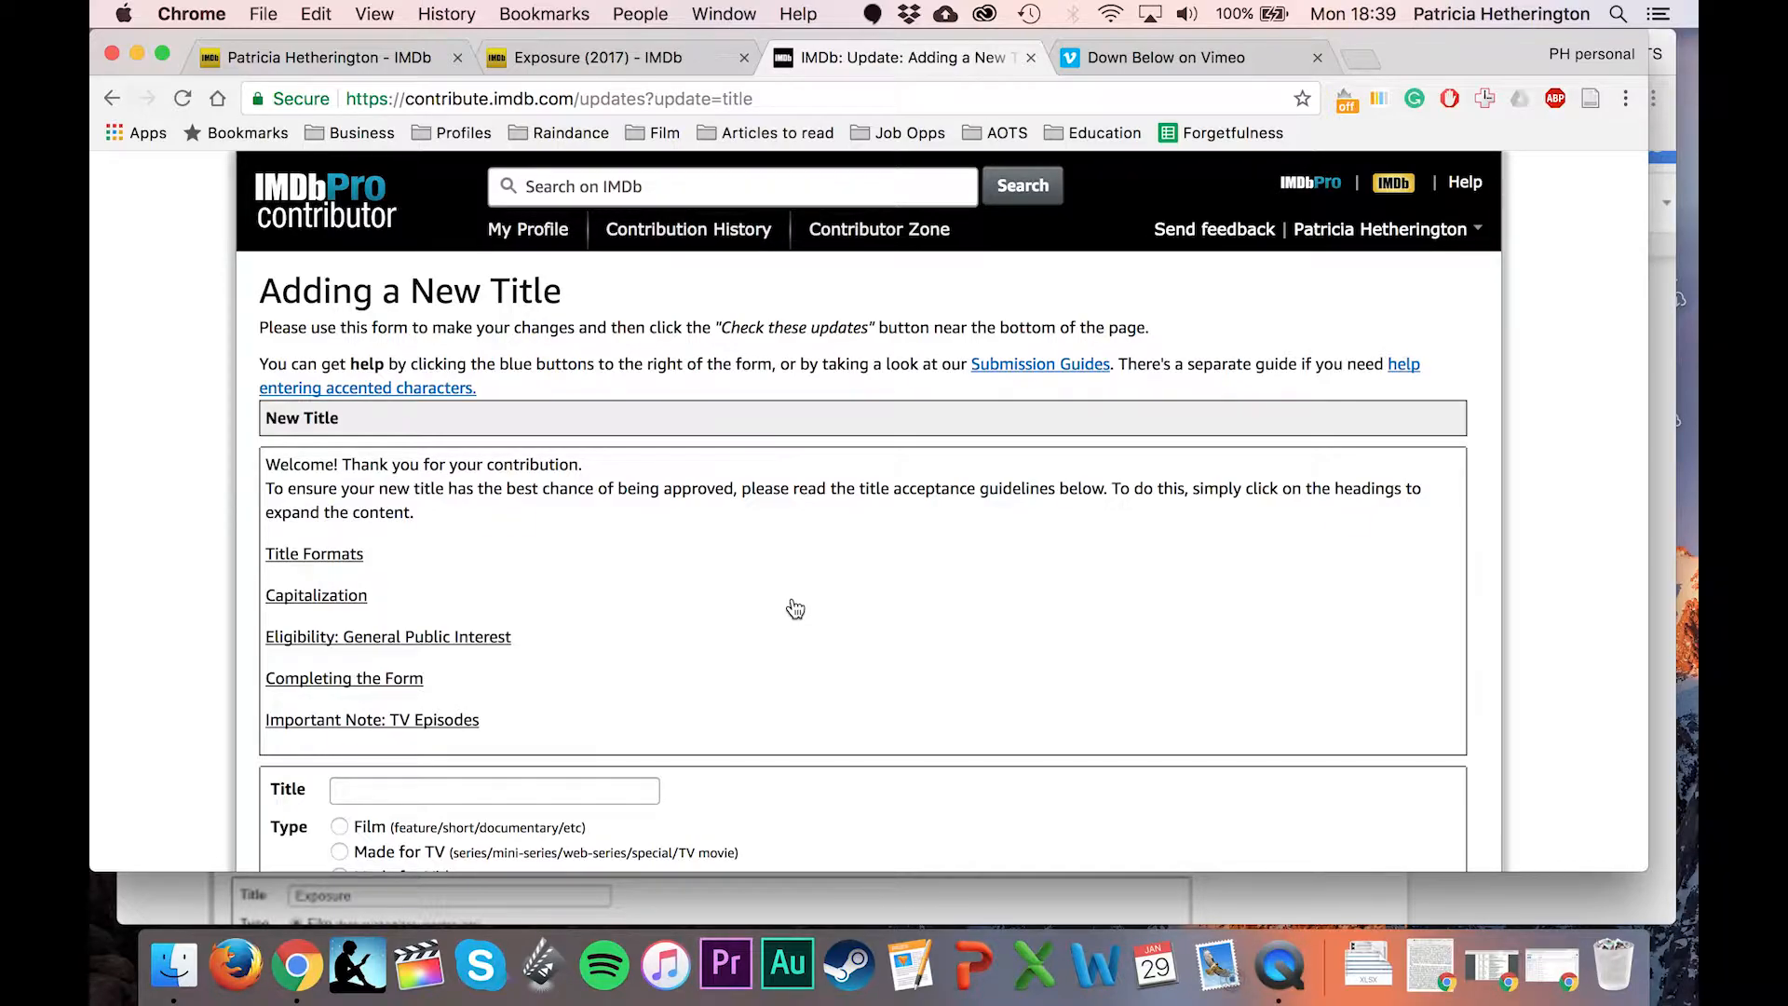
scroll(795, 609, "down", 5)
left_click(612, 477)
type("Down Blo")
key("BackSpace")
key("BackSpace")
type("w")
key("BackSpace")
type("elow")
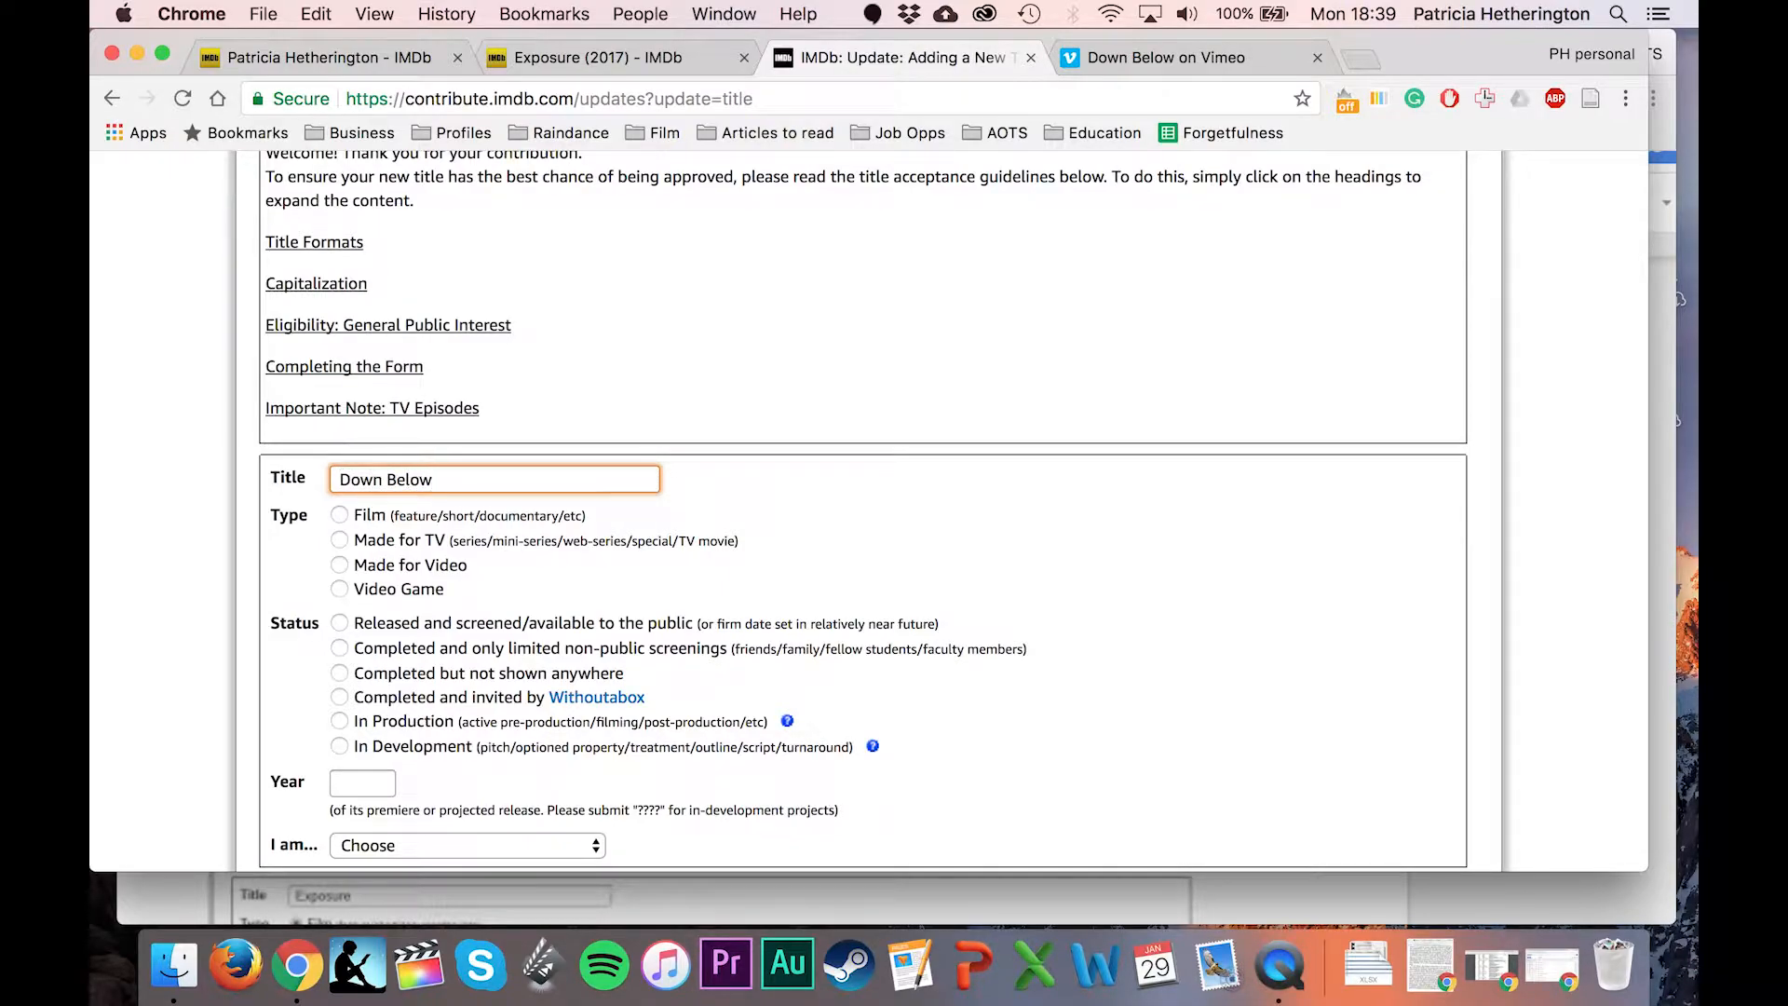
Set the type to Film, status to Released and screened/available to the public, year to 2017, and contributor role to producer/director/writer.
left_click(340, 517)
left_click(340, 623)
scroll(816, 569, "down", 5)
left_click(373, 583)
type("2017")
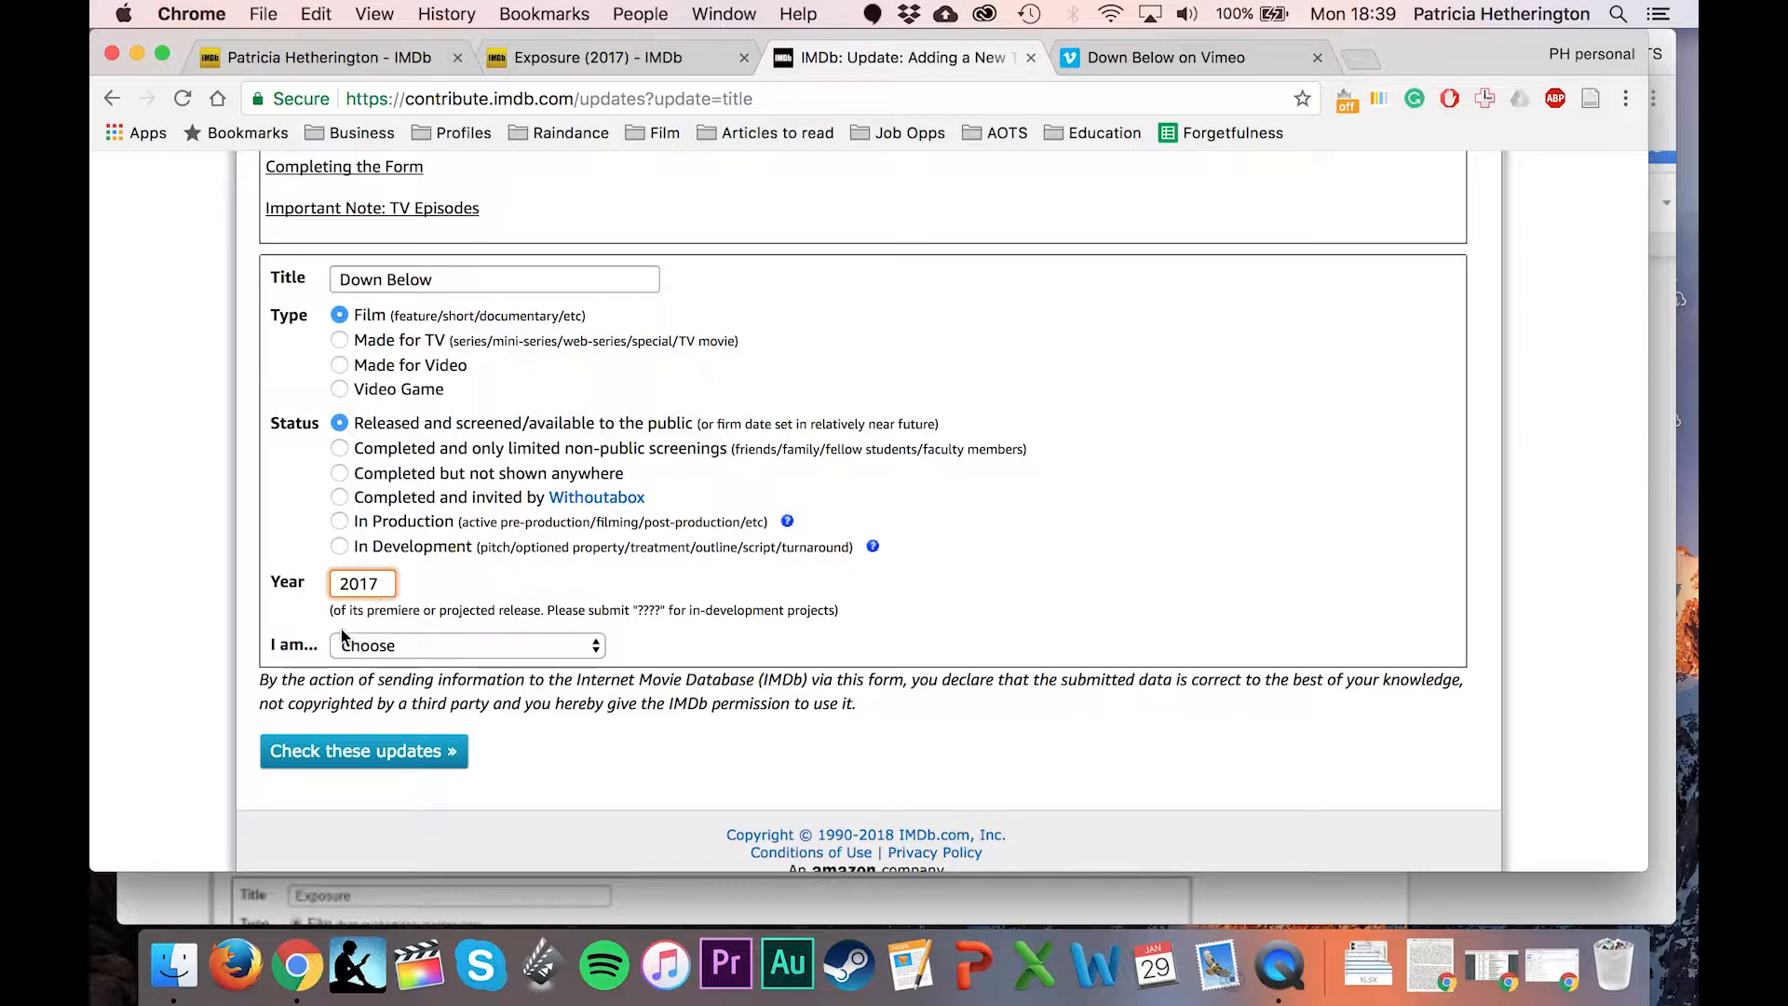
left_click(367, 649)
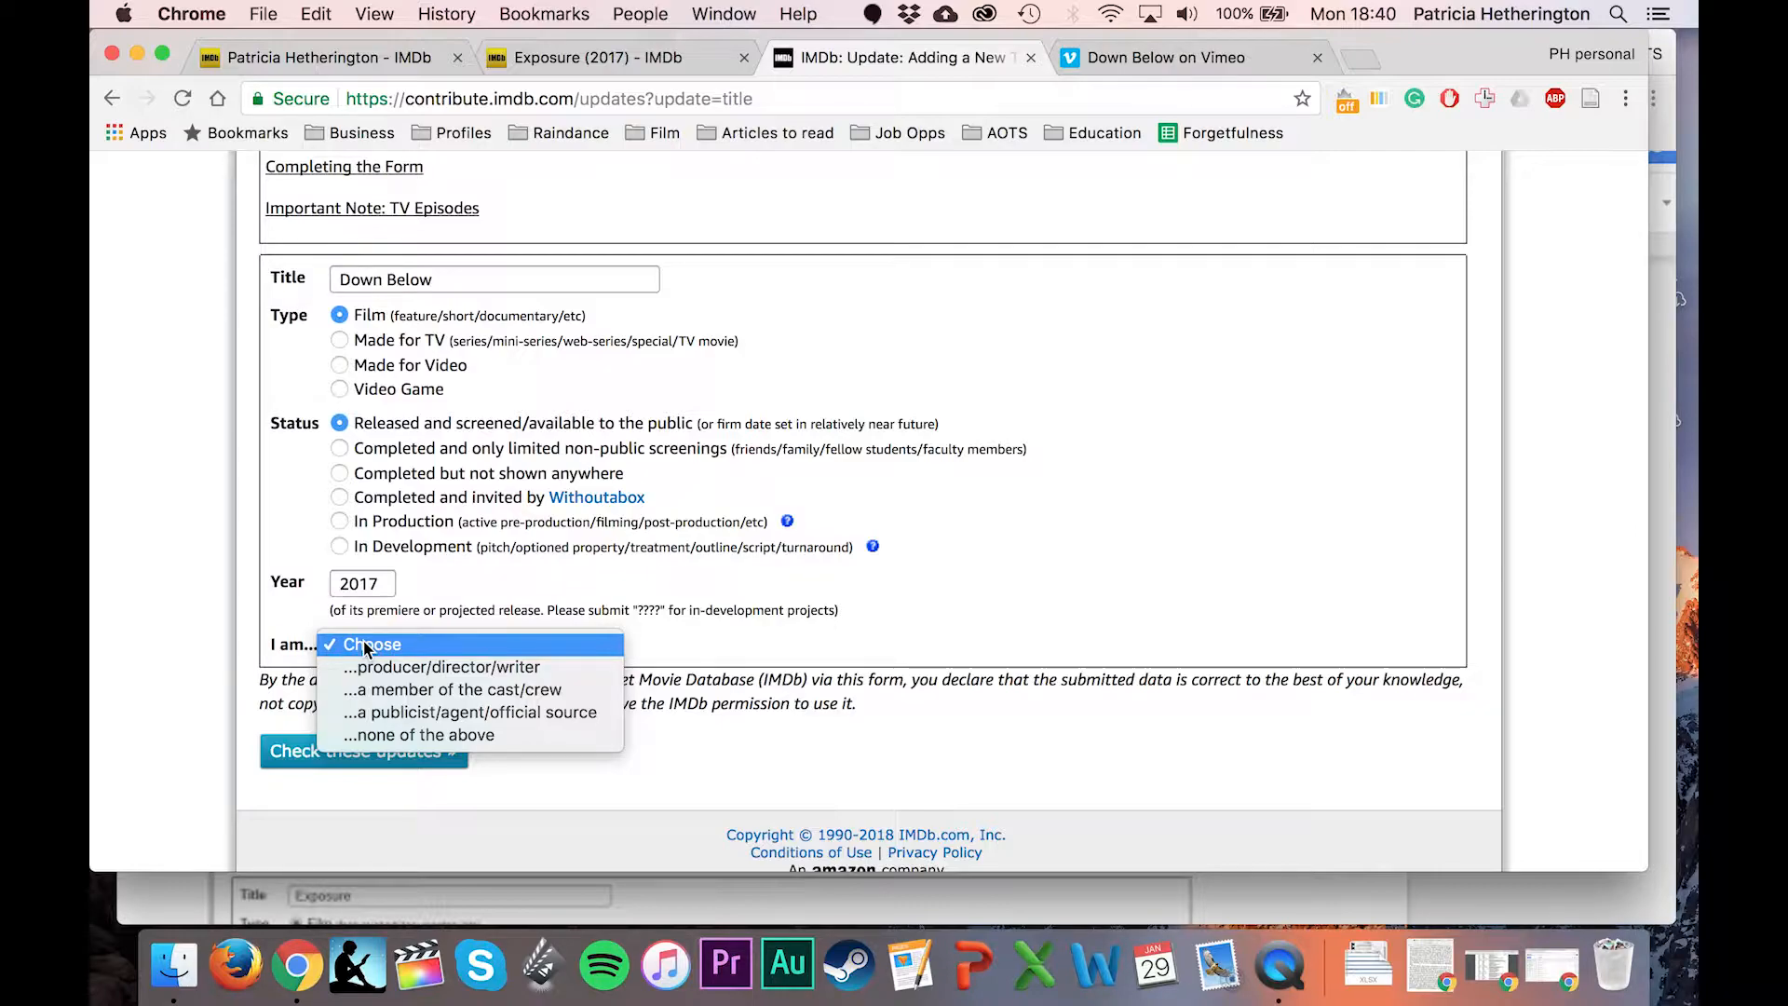
left_click(391, 666)
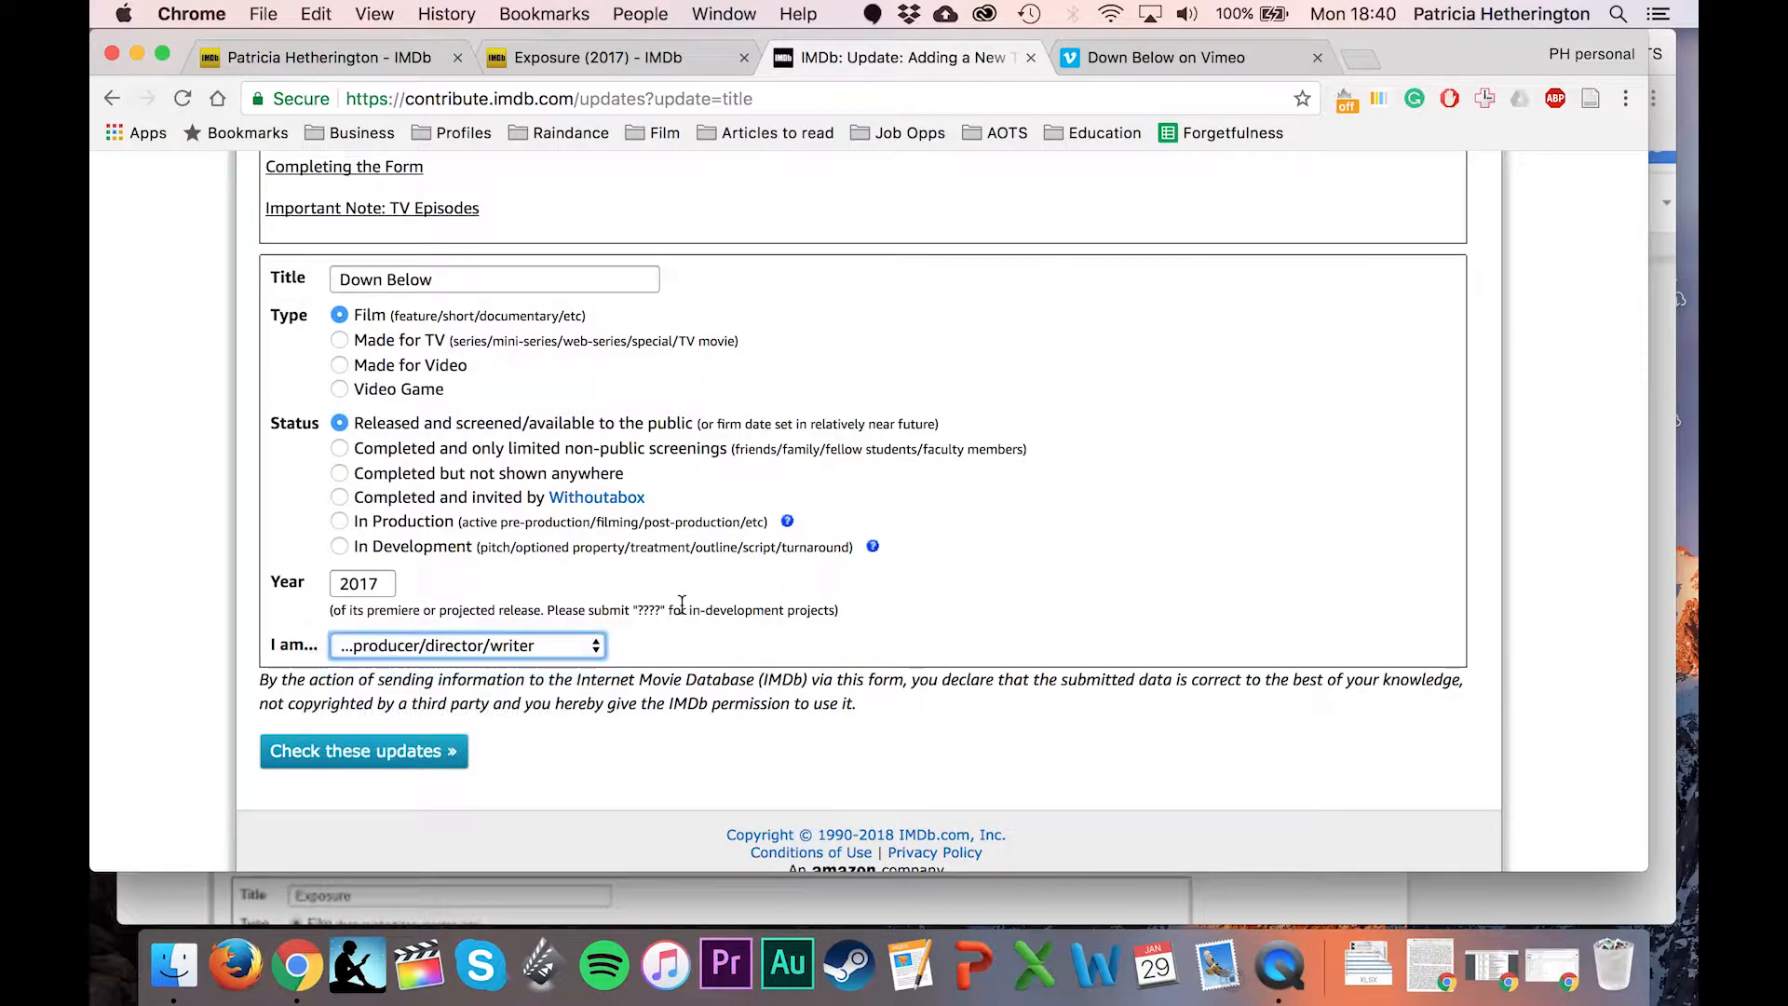
Submit the new title details for checking and set the requested sub-type to short subject (less than 45 mins).
left_click(426, 765)
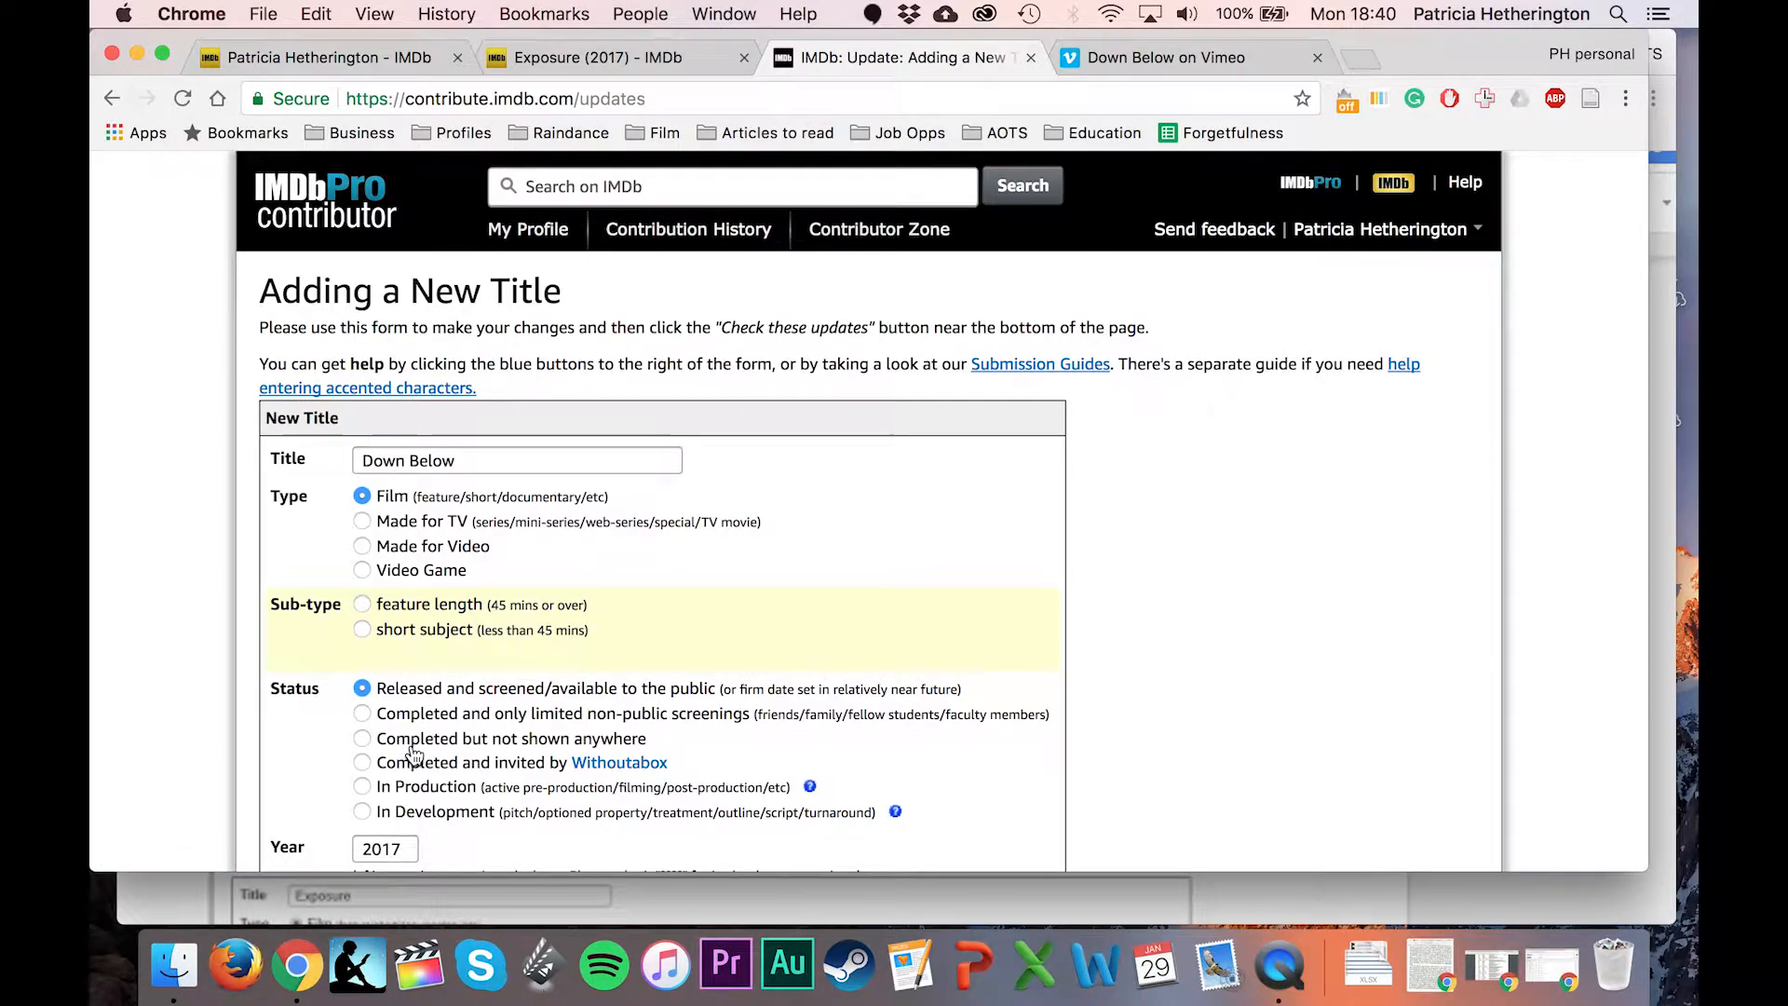
left_click(362, 630)
scroll(800, 647, "down", 5)
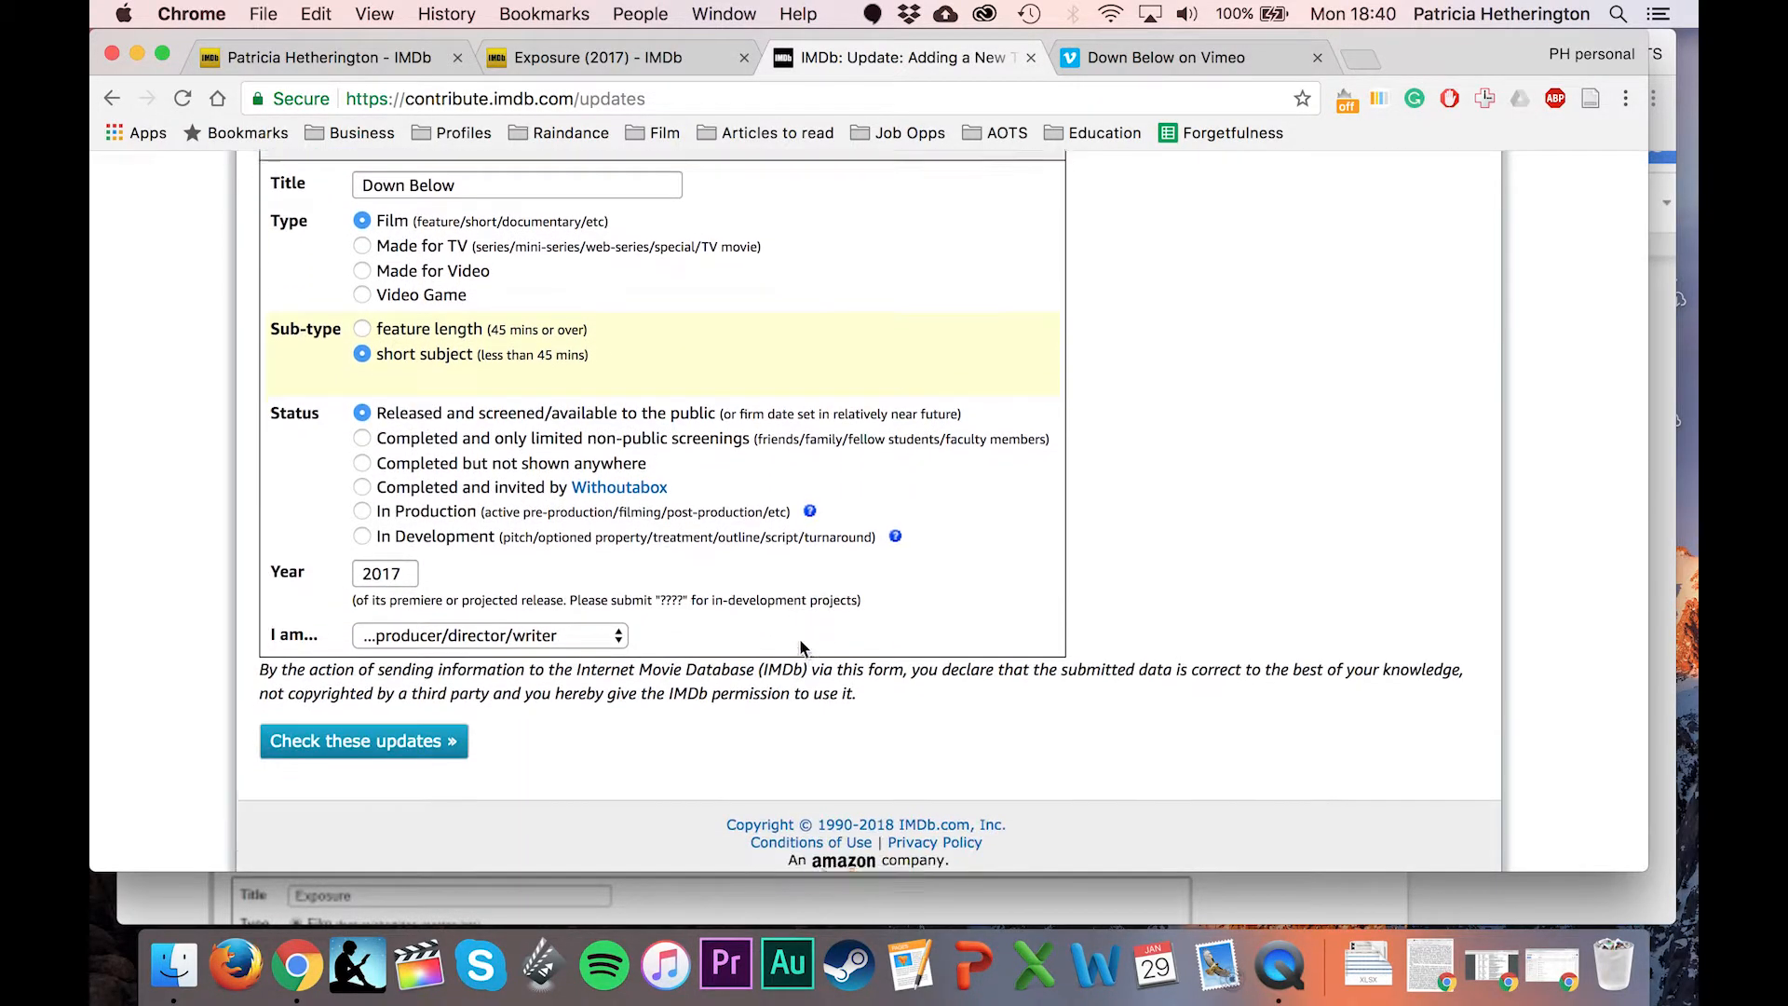
Resubmit the Down Below title details with the short subject sub-type for checking and bring up the title warnings.
left_click(434, 736)
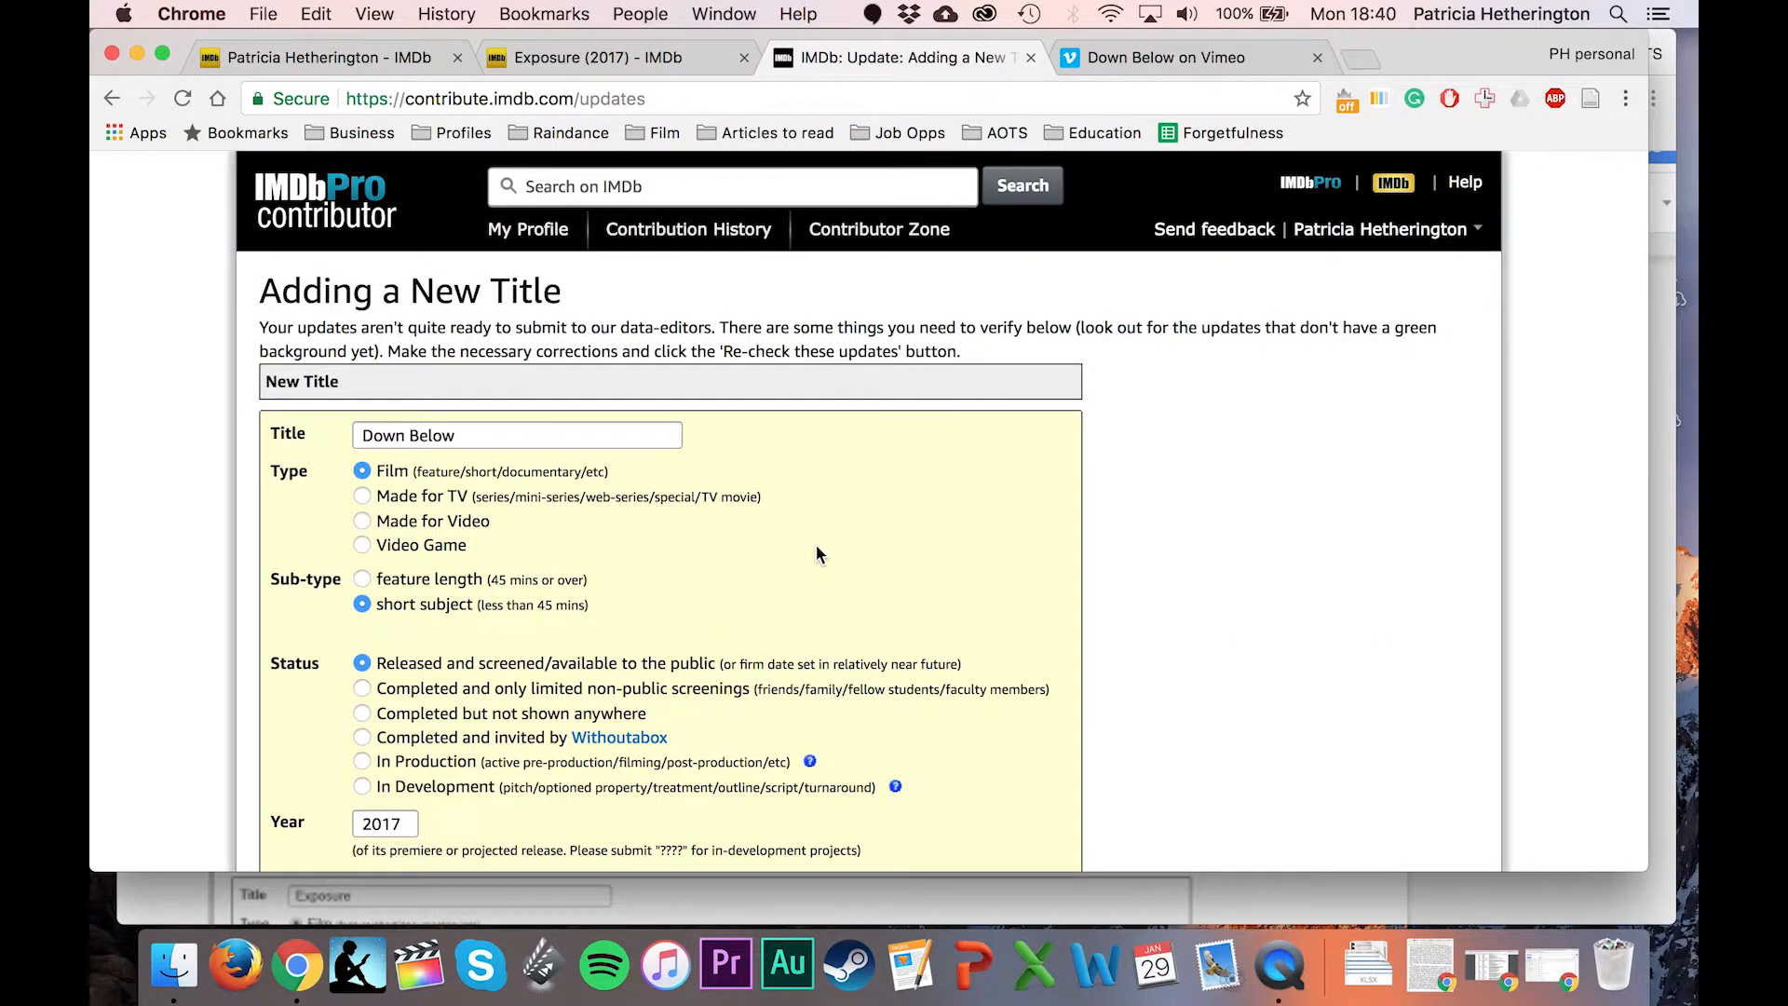
scroll(816, 545, "down", 5)
scroll(816, 545, "down", 3)
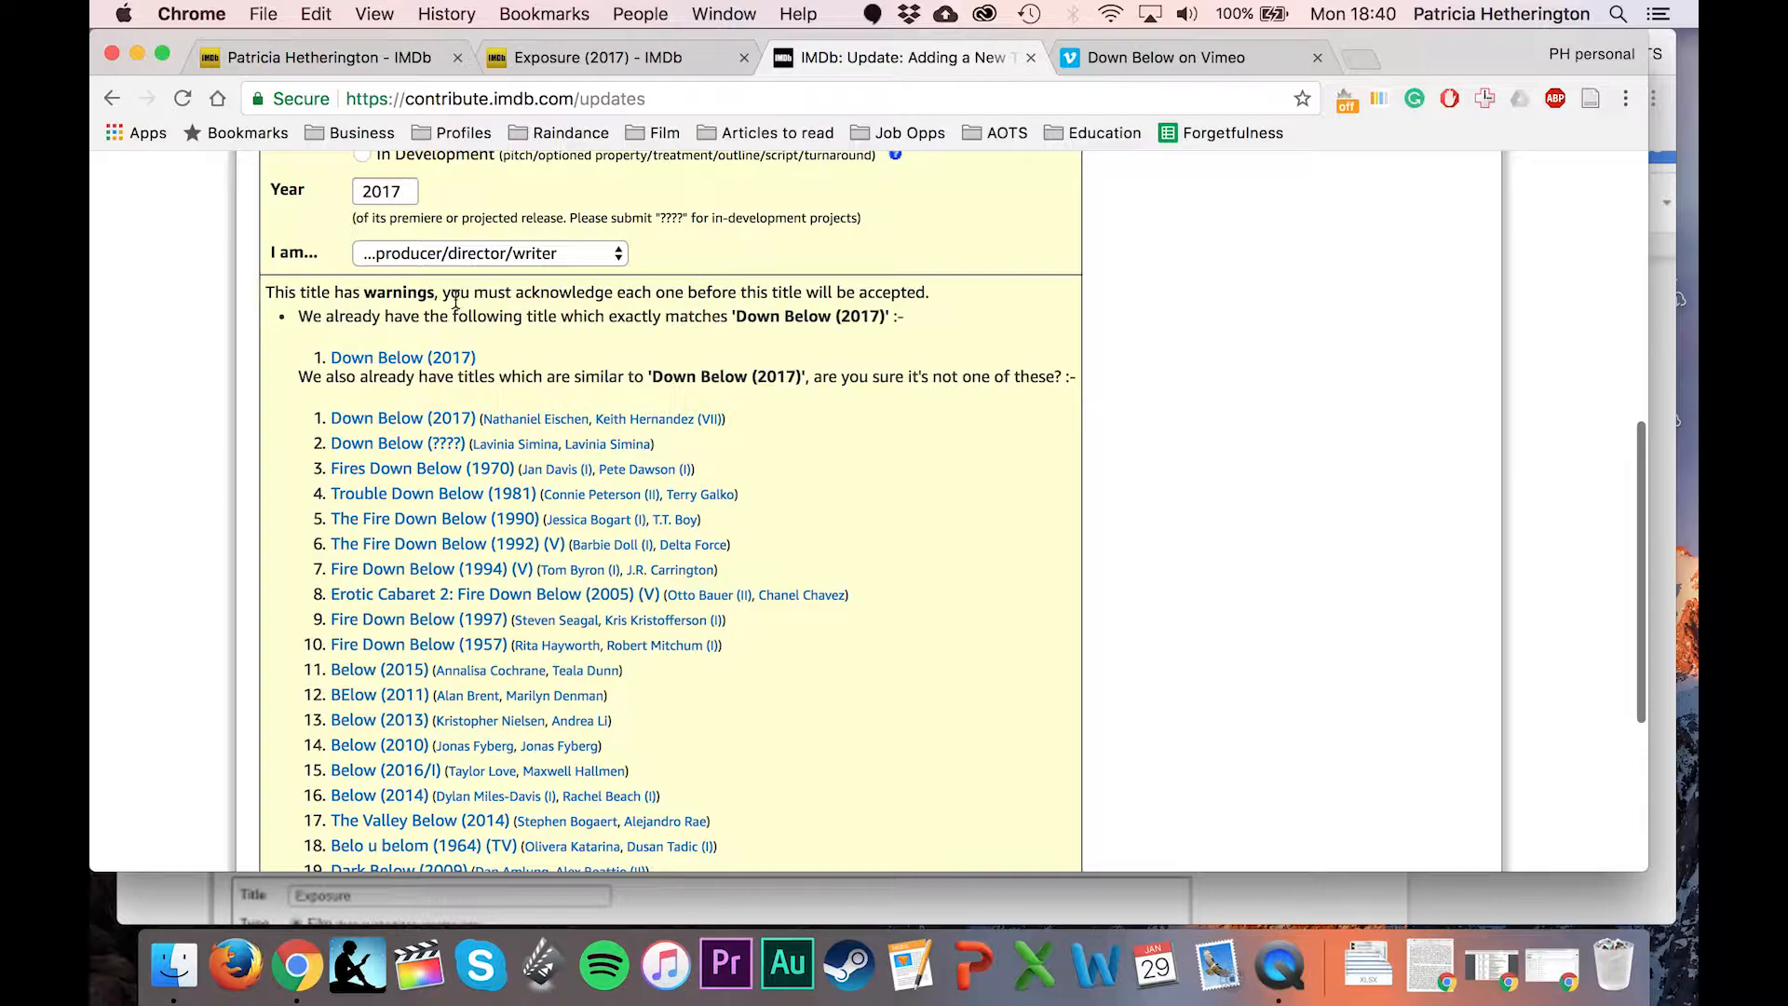
Check the existing Down Below (2017) listings flagged as matches against this film, and close their pages.
left_click(416, 364, "super")
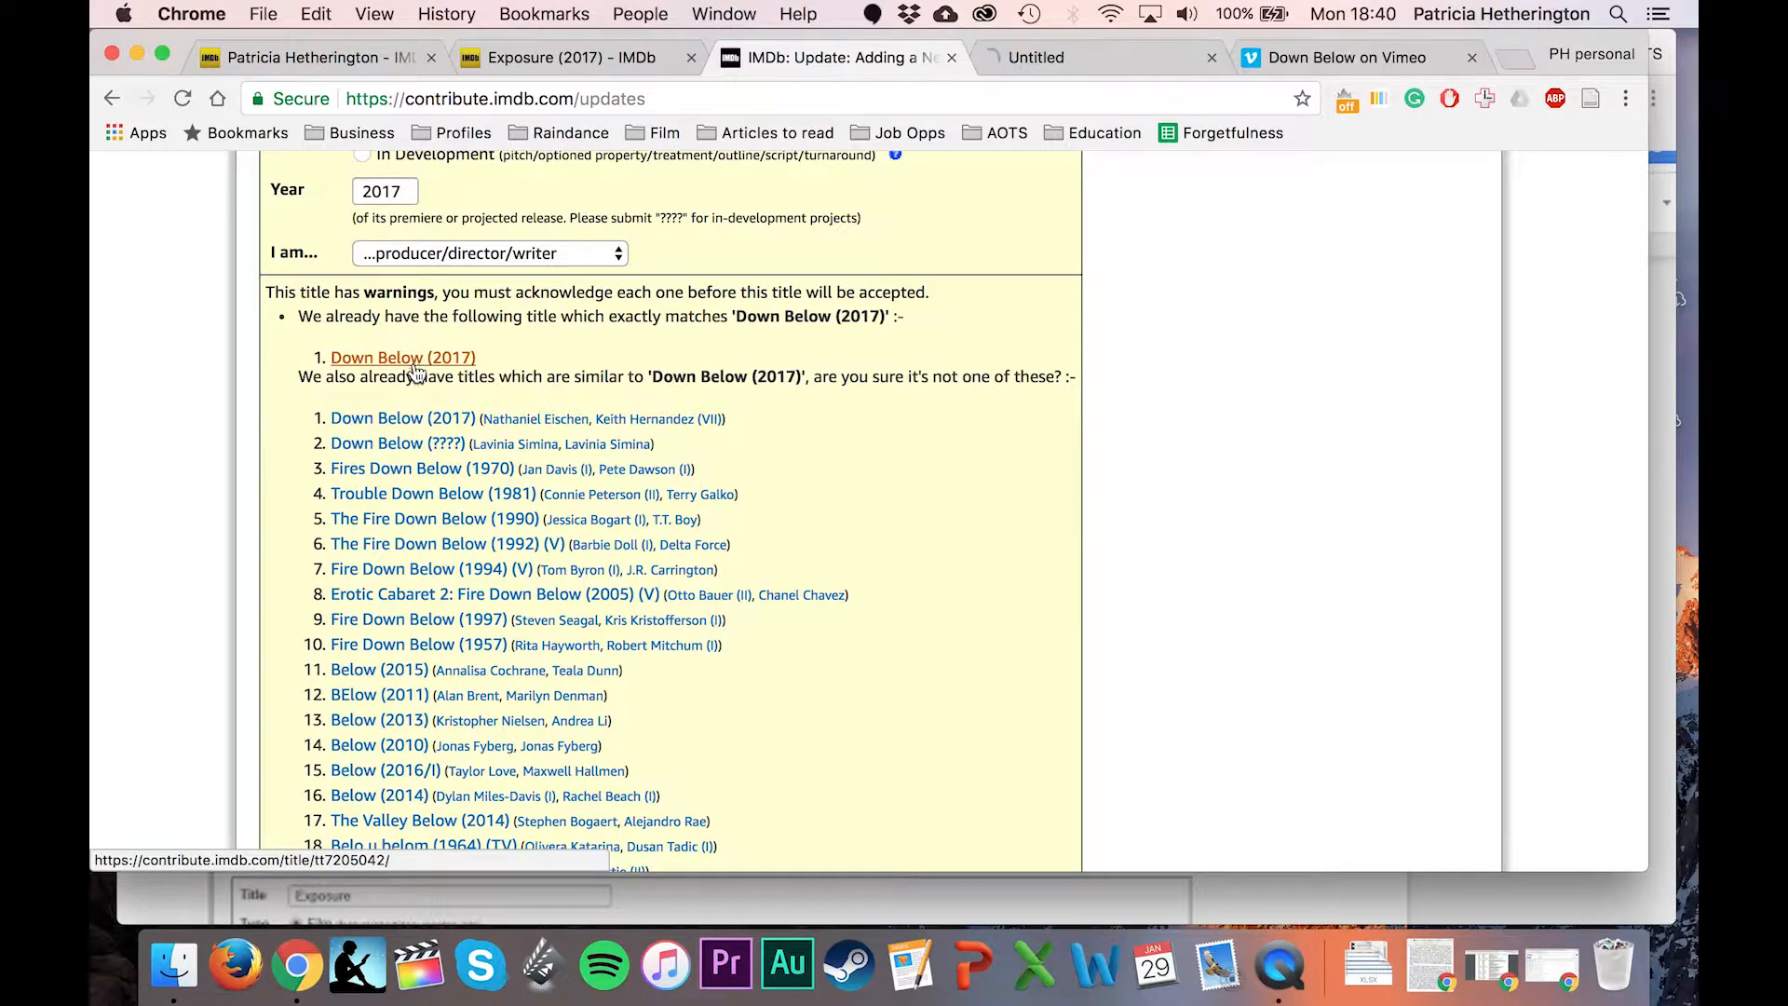
left_click(396, 421, "super")
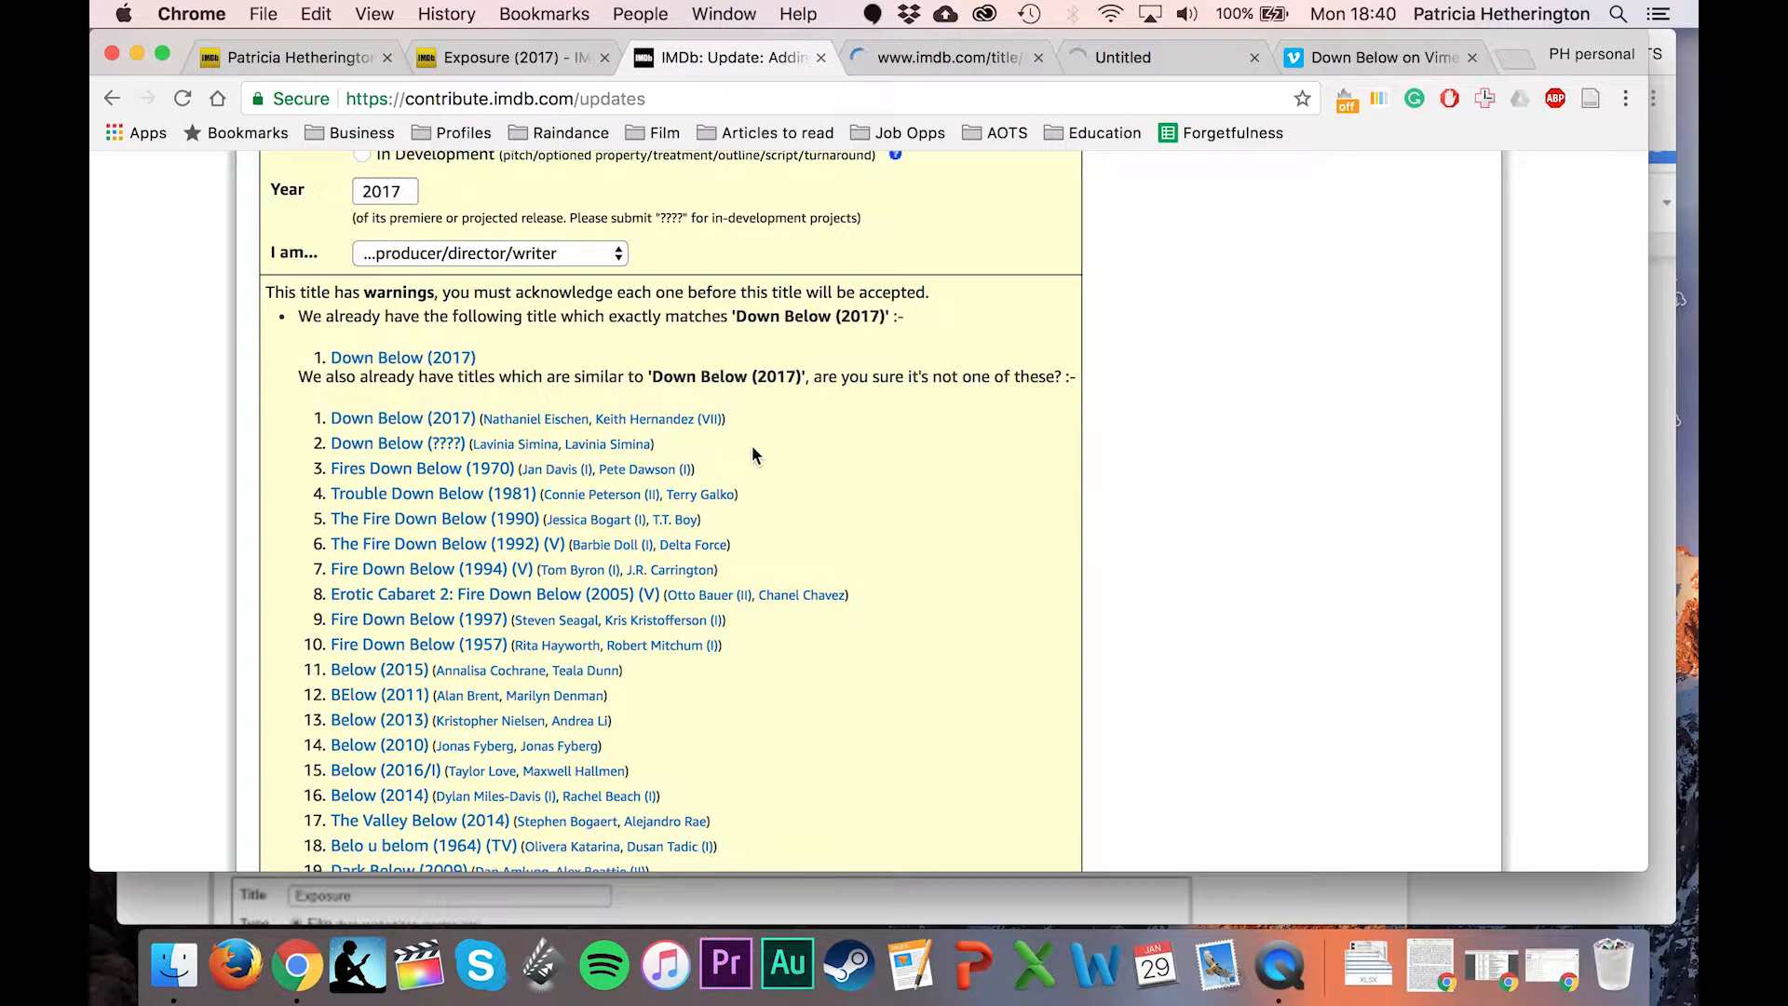
scroll(909, 431, "down", 5)
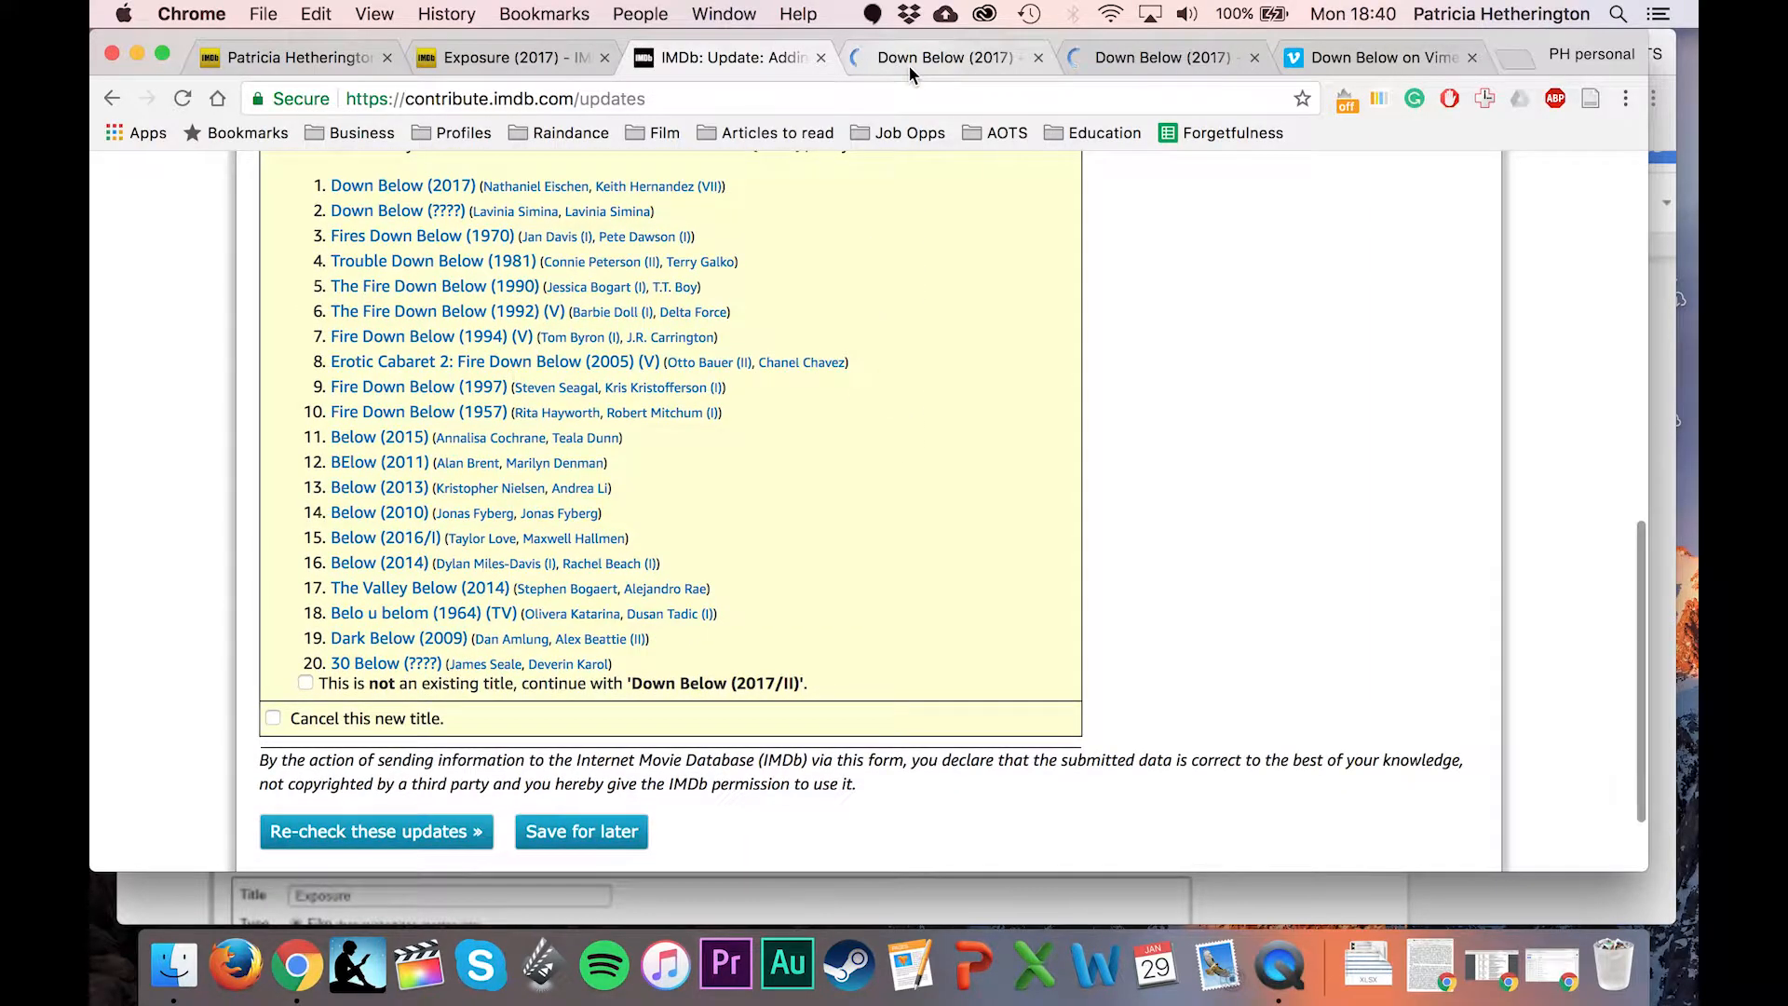
left_click(908, 58)
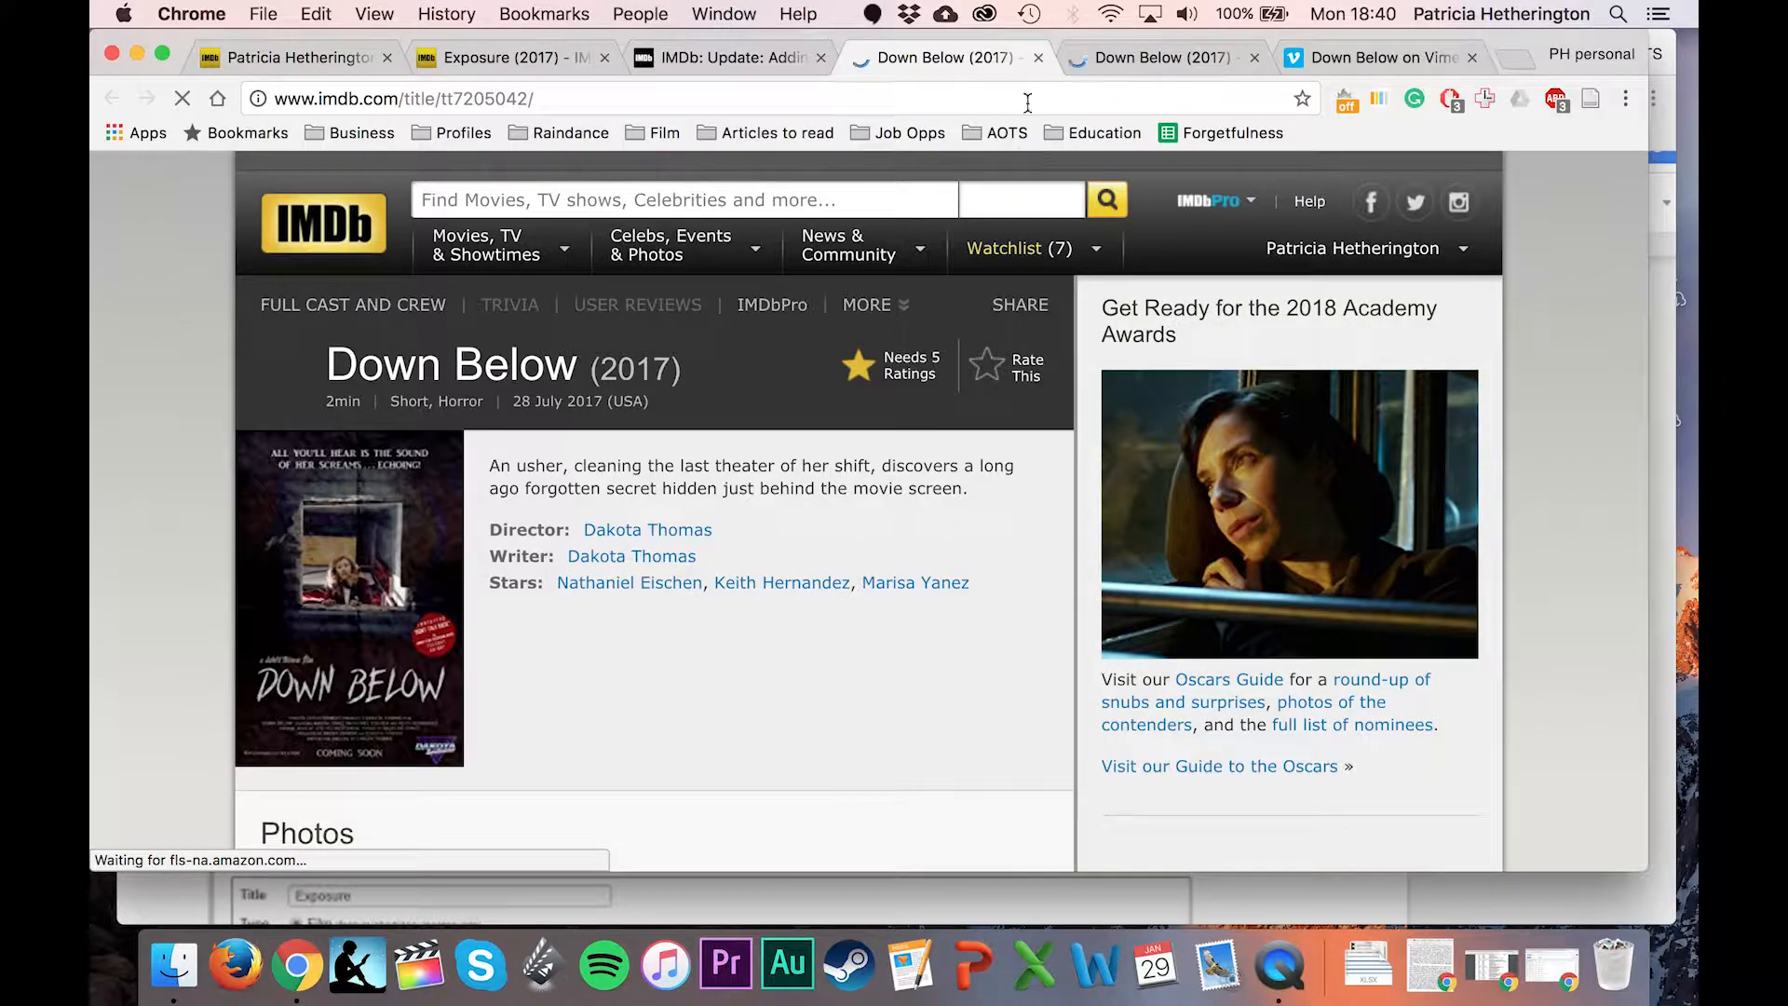
left_click(1039, 58)
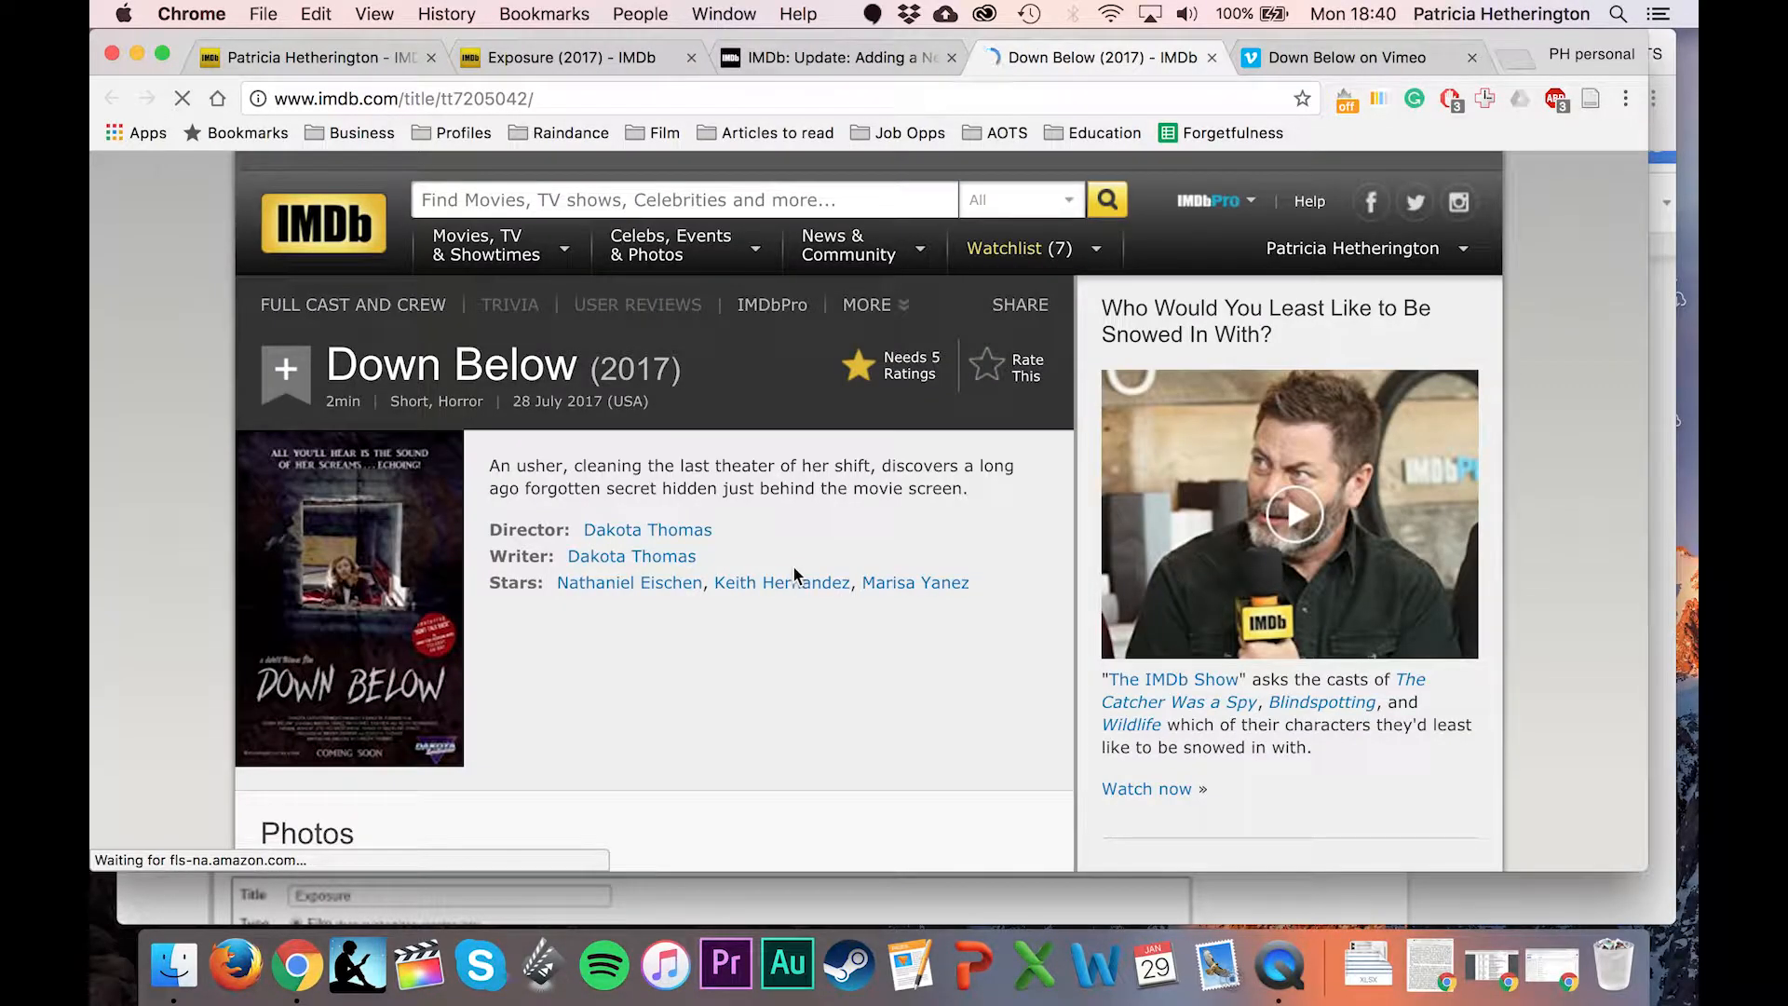
left_click(1211, 57)
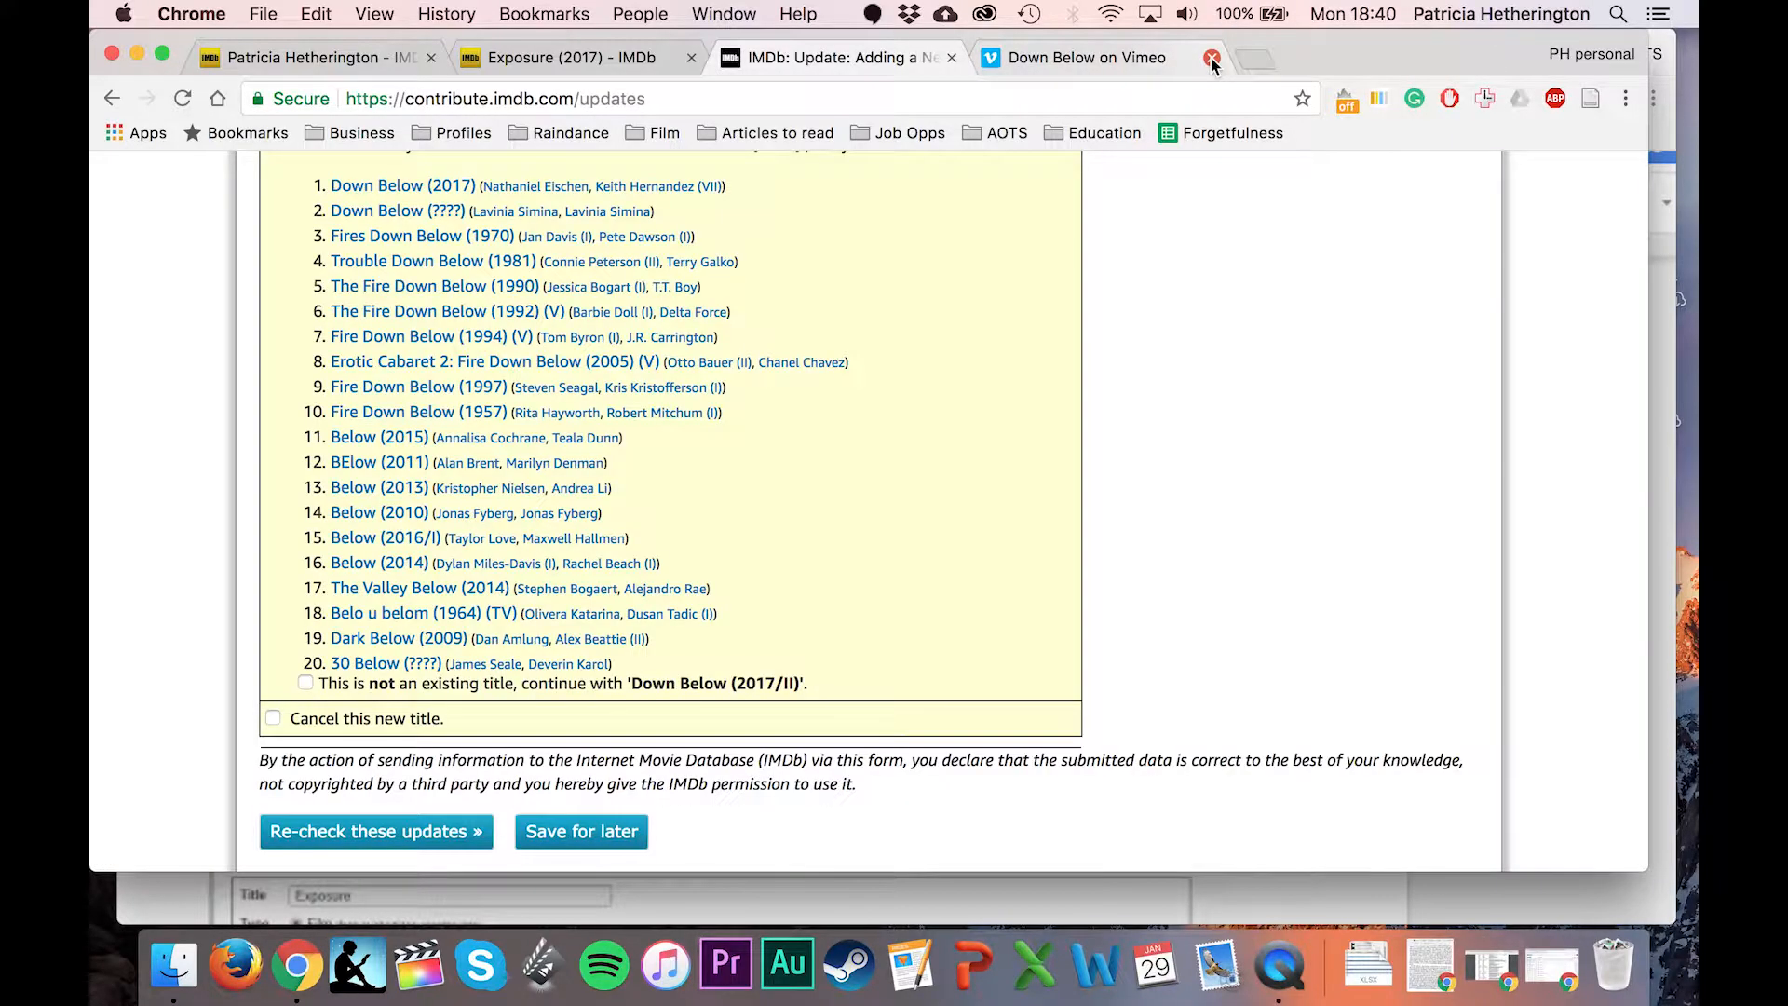
Confirm that this is not an existing title, continue with 'Down Below (2017/II)', and re-check the updates.
left_click(307, 682)
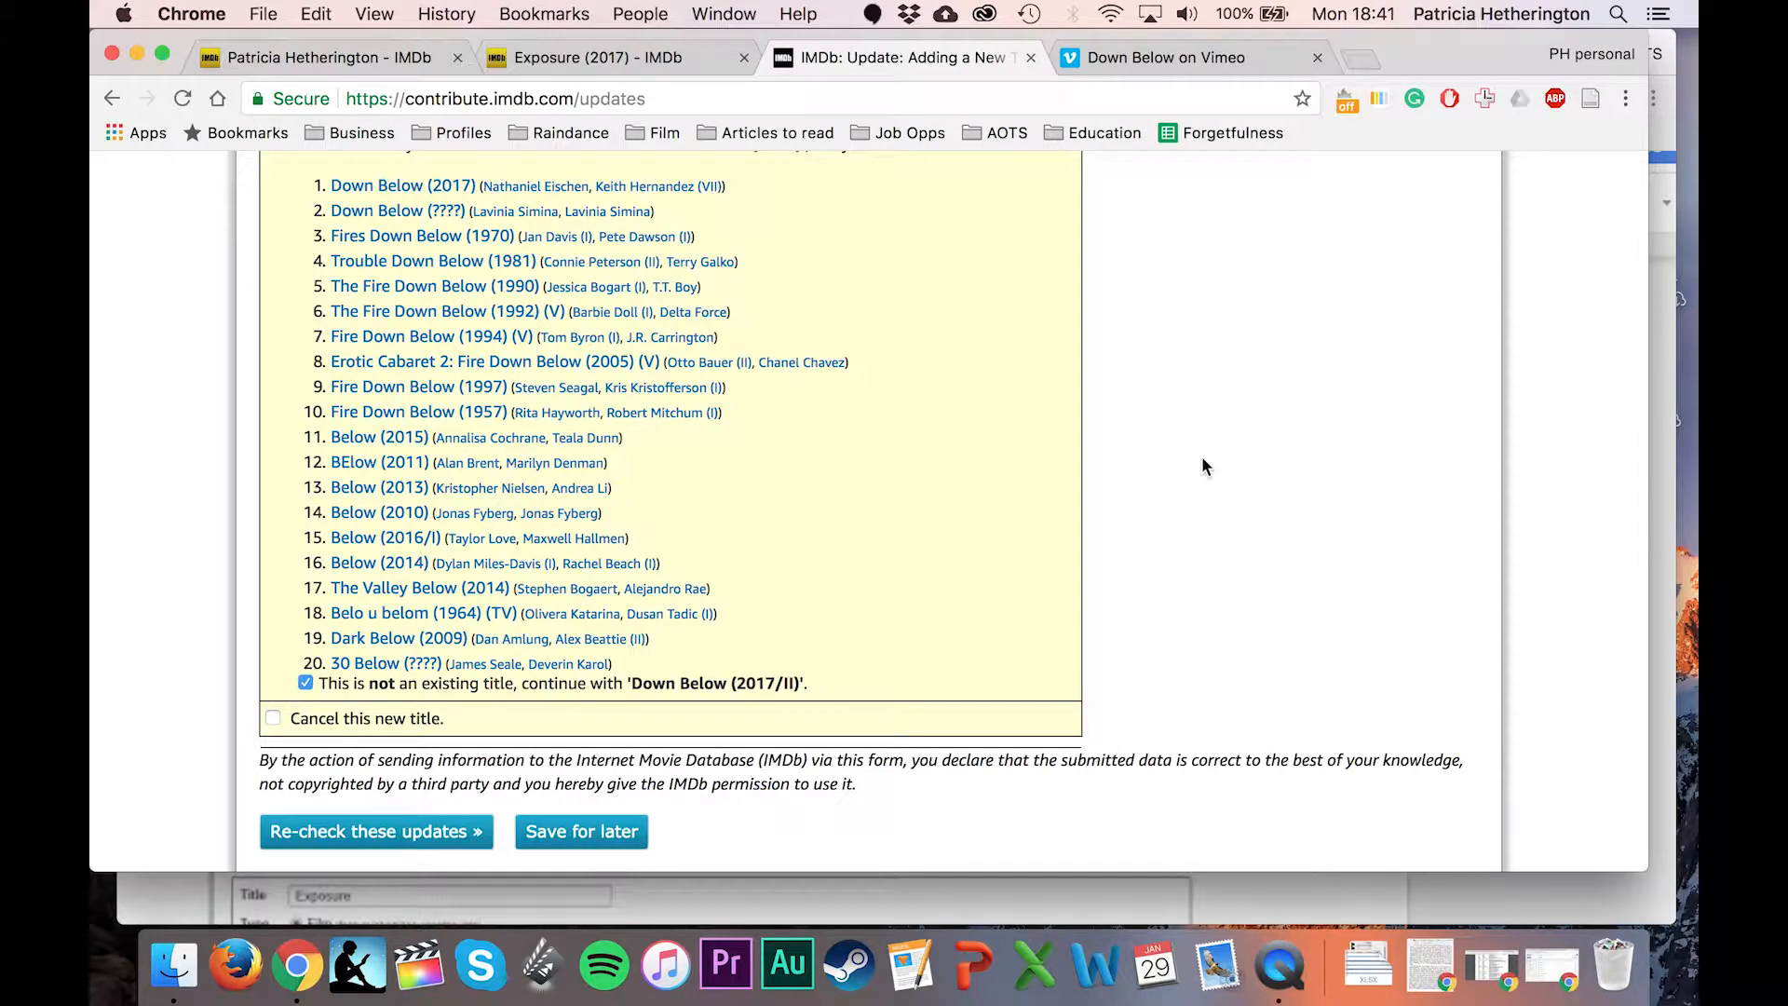
left_click(404, 837)
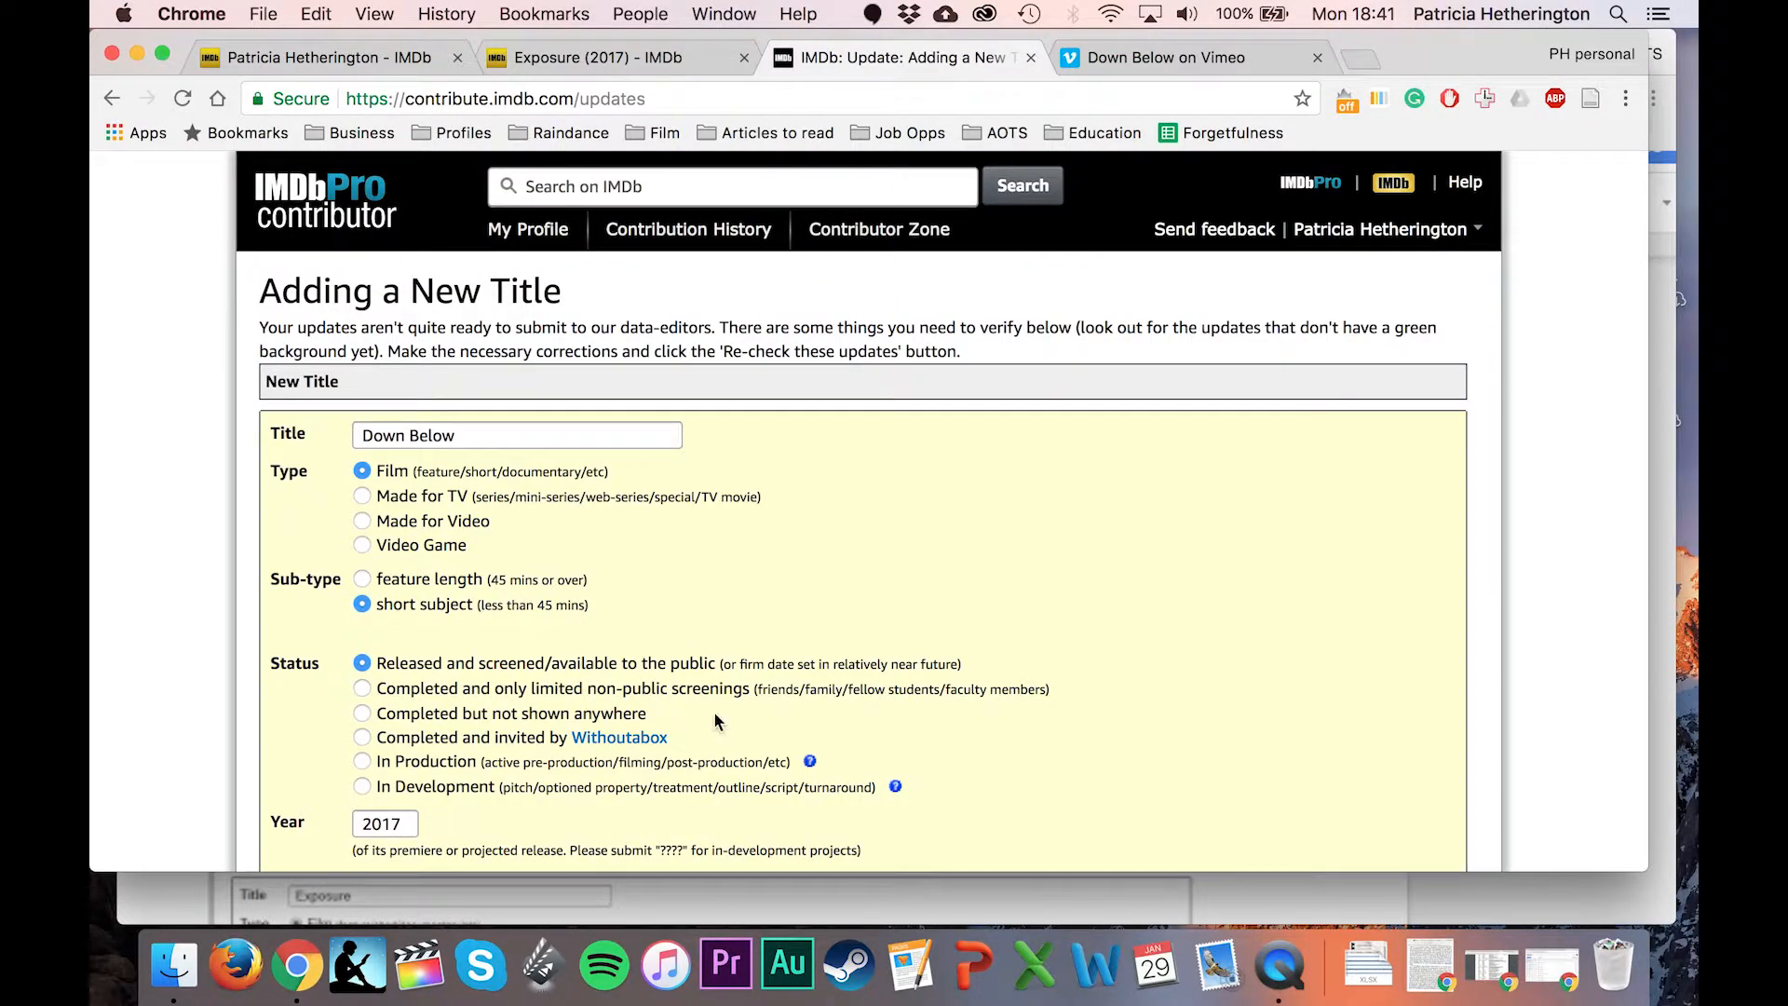
scroll(869, 601, "down", 8)
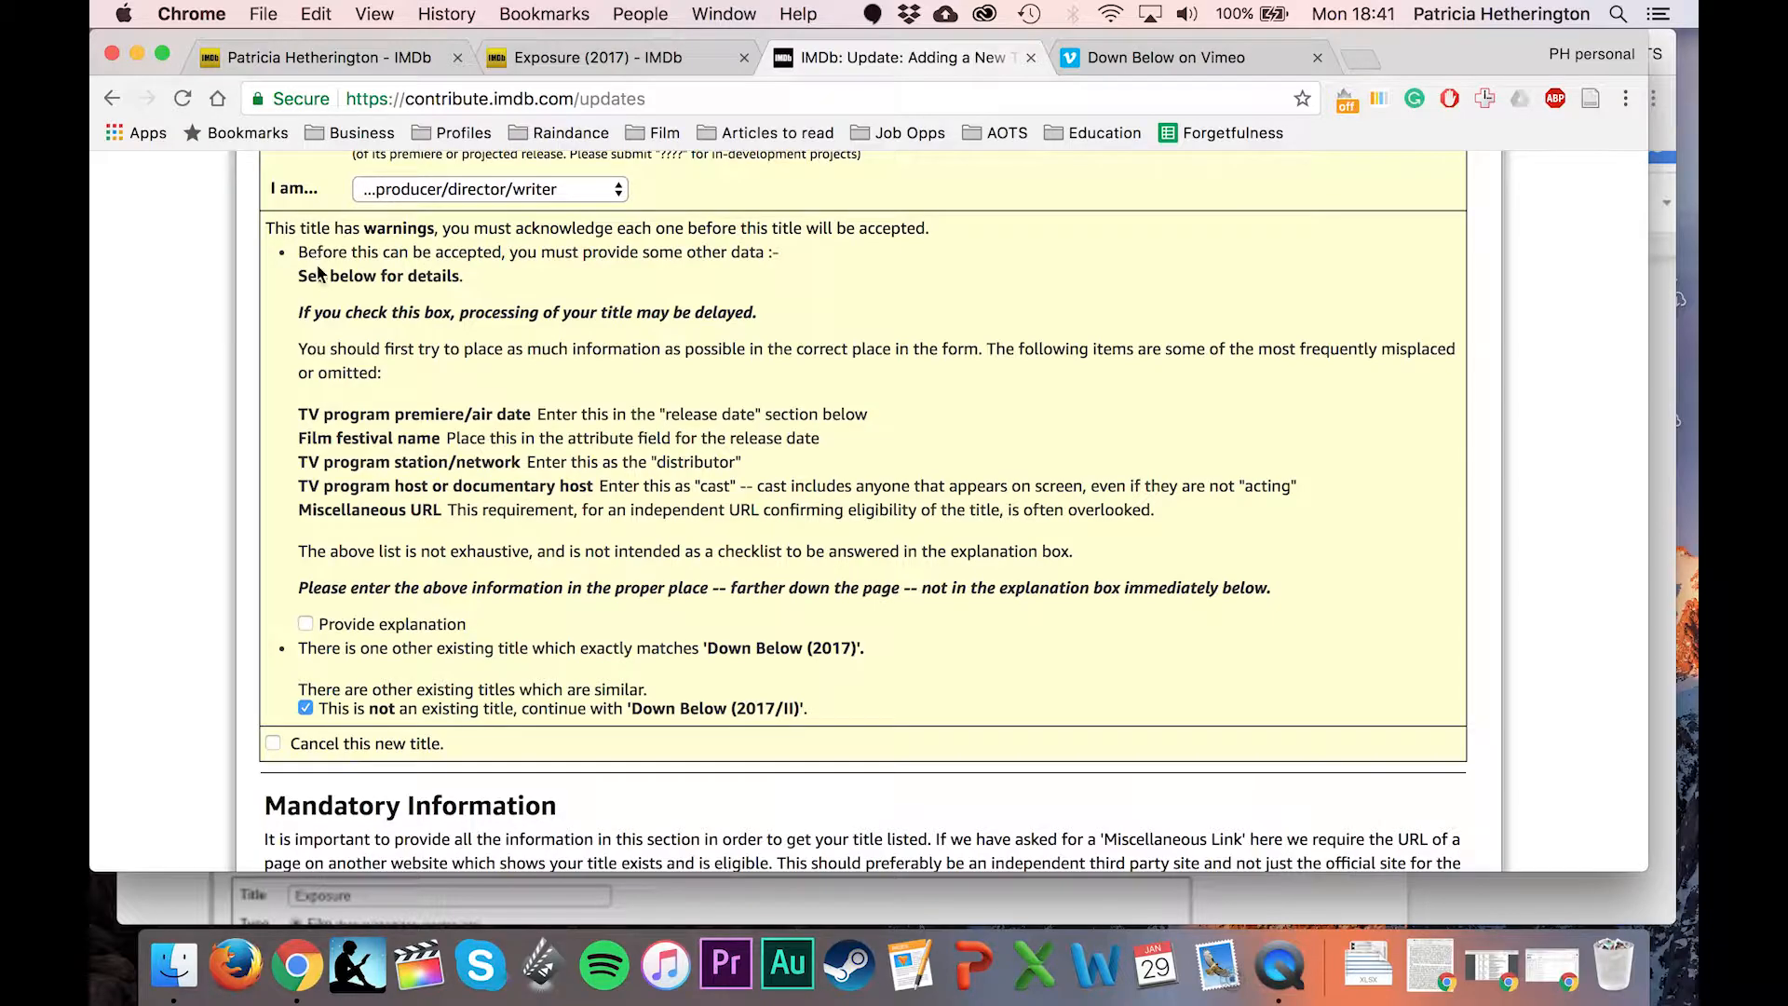
Enter the mandatory release date with country UK and date 26 November 2017.
scroll(978, 508, "down", 7)
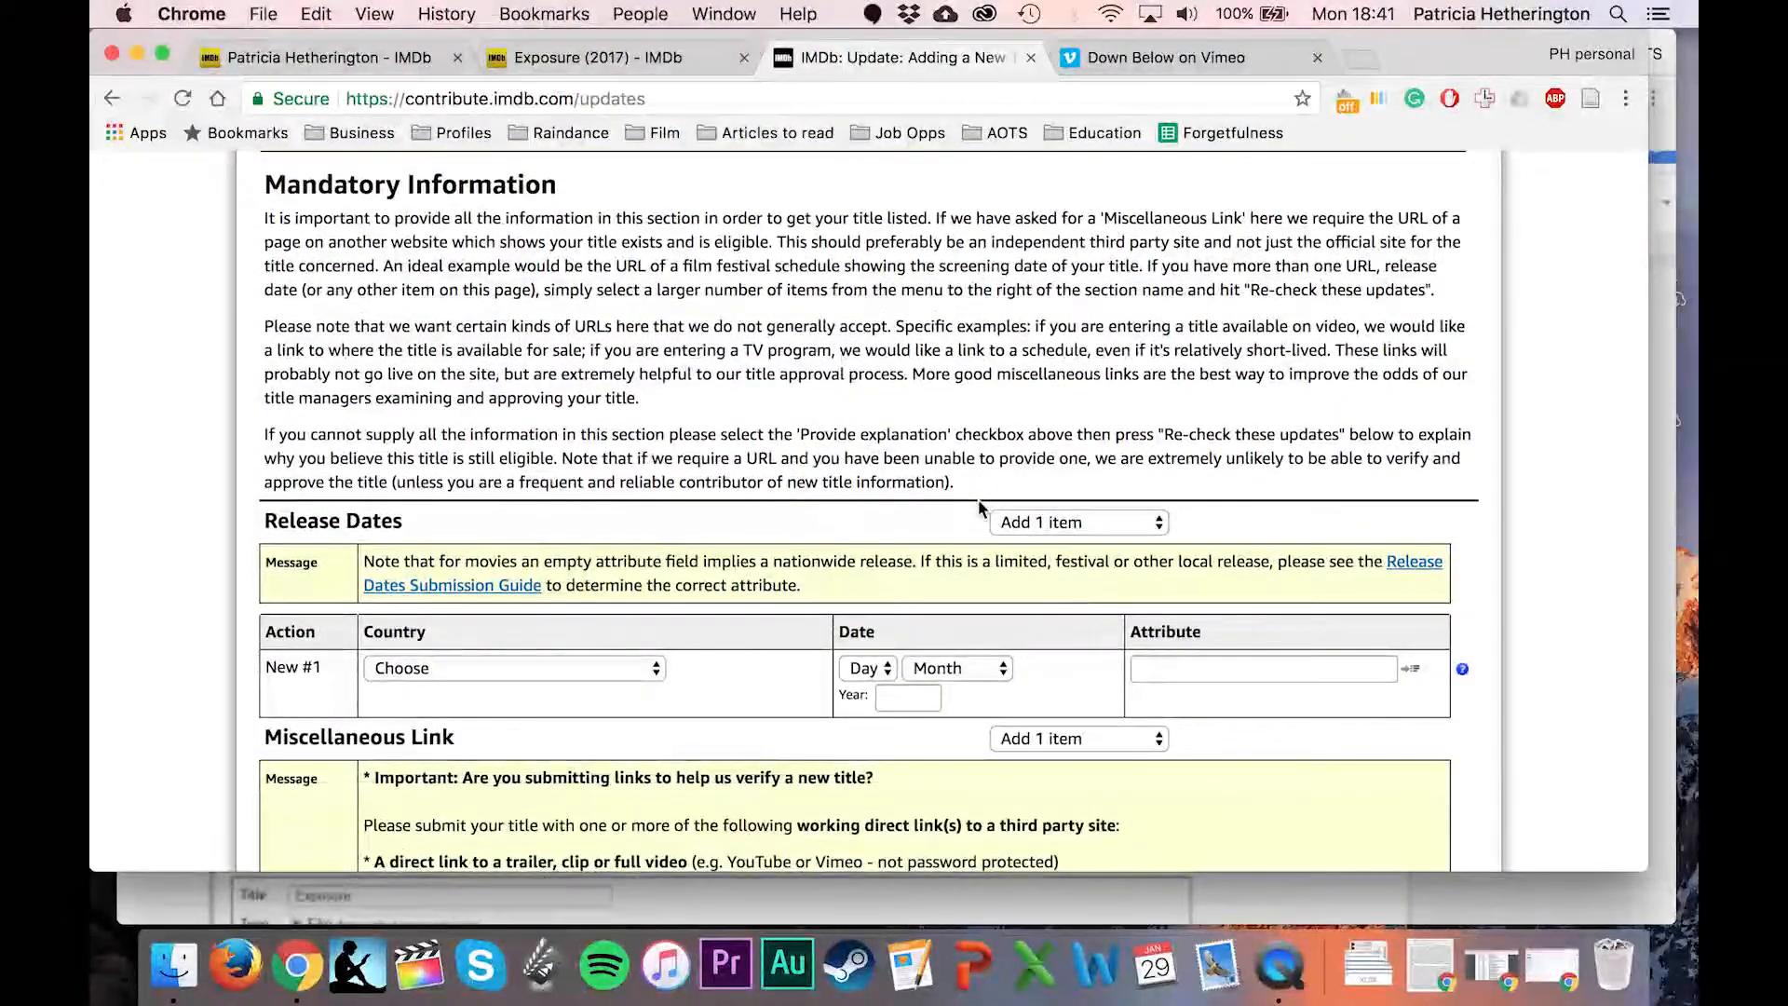
left_click(595, 667)
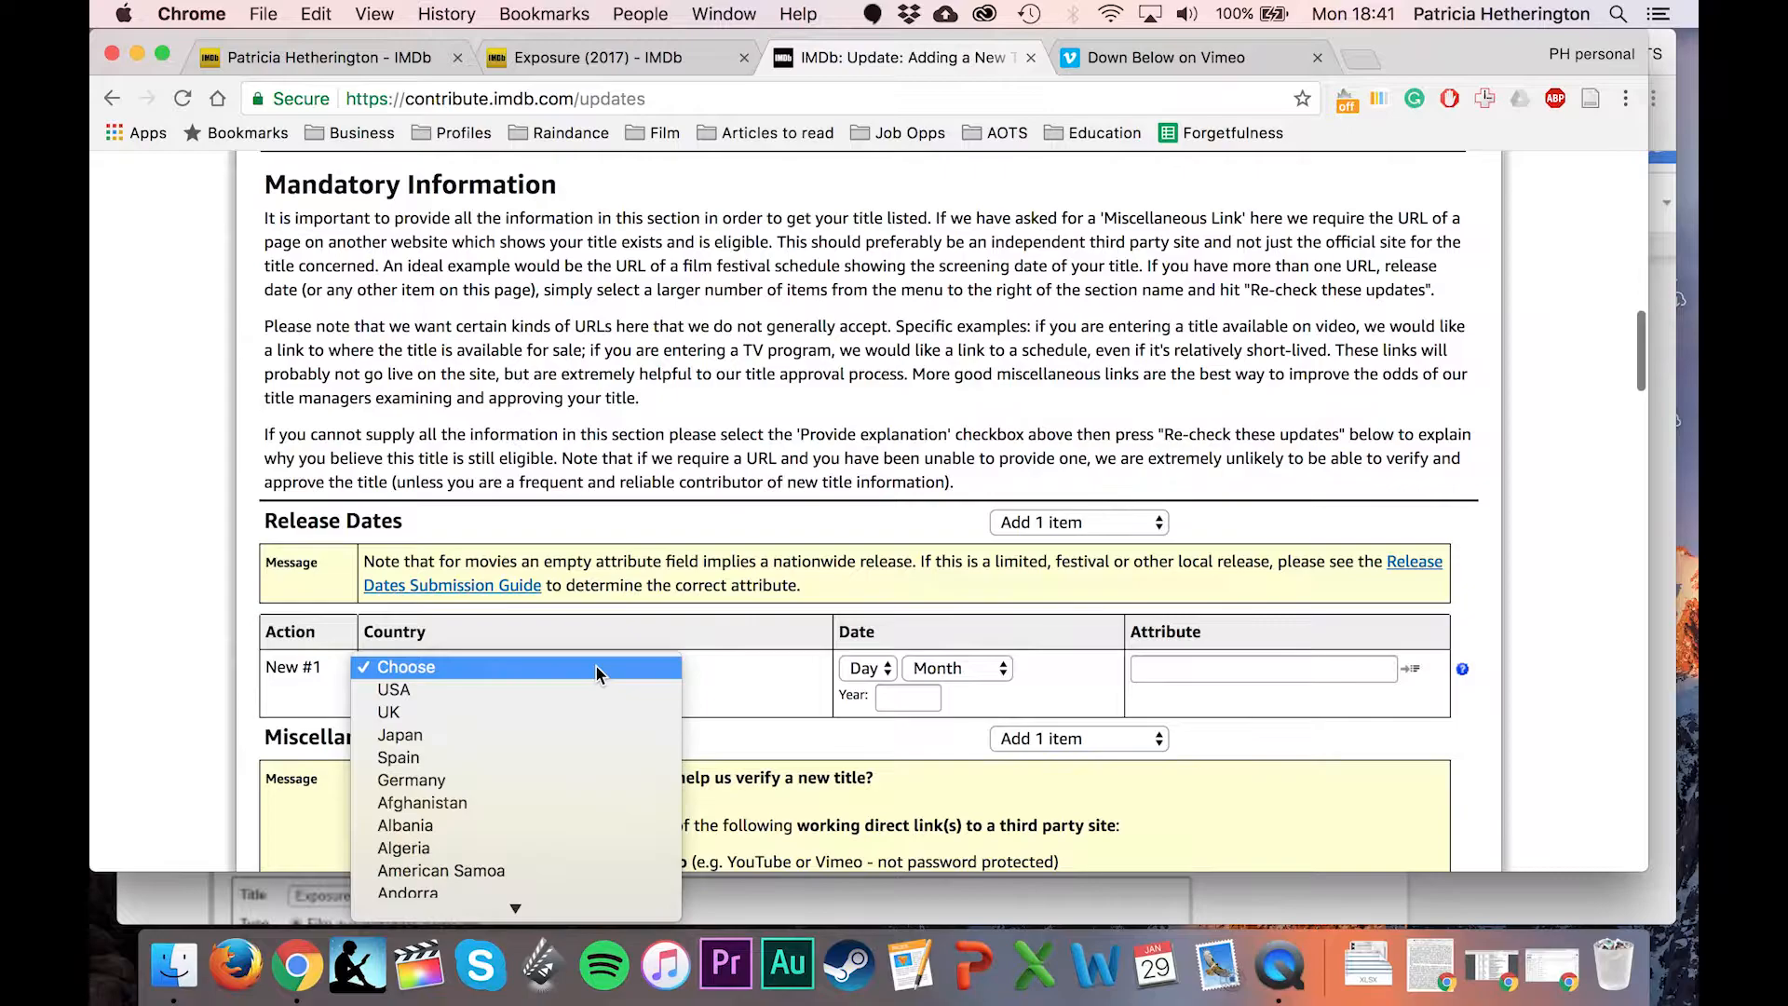
left_click(557, 712)
scroll(691, 672, "down", 1)
scroll(691, 673, "down", 1)
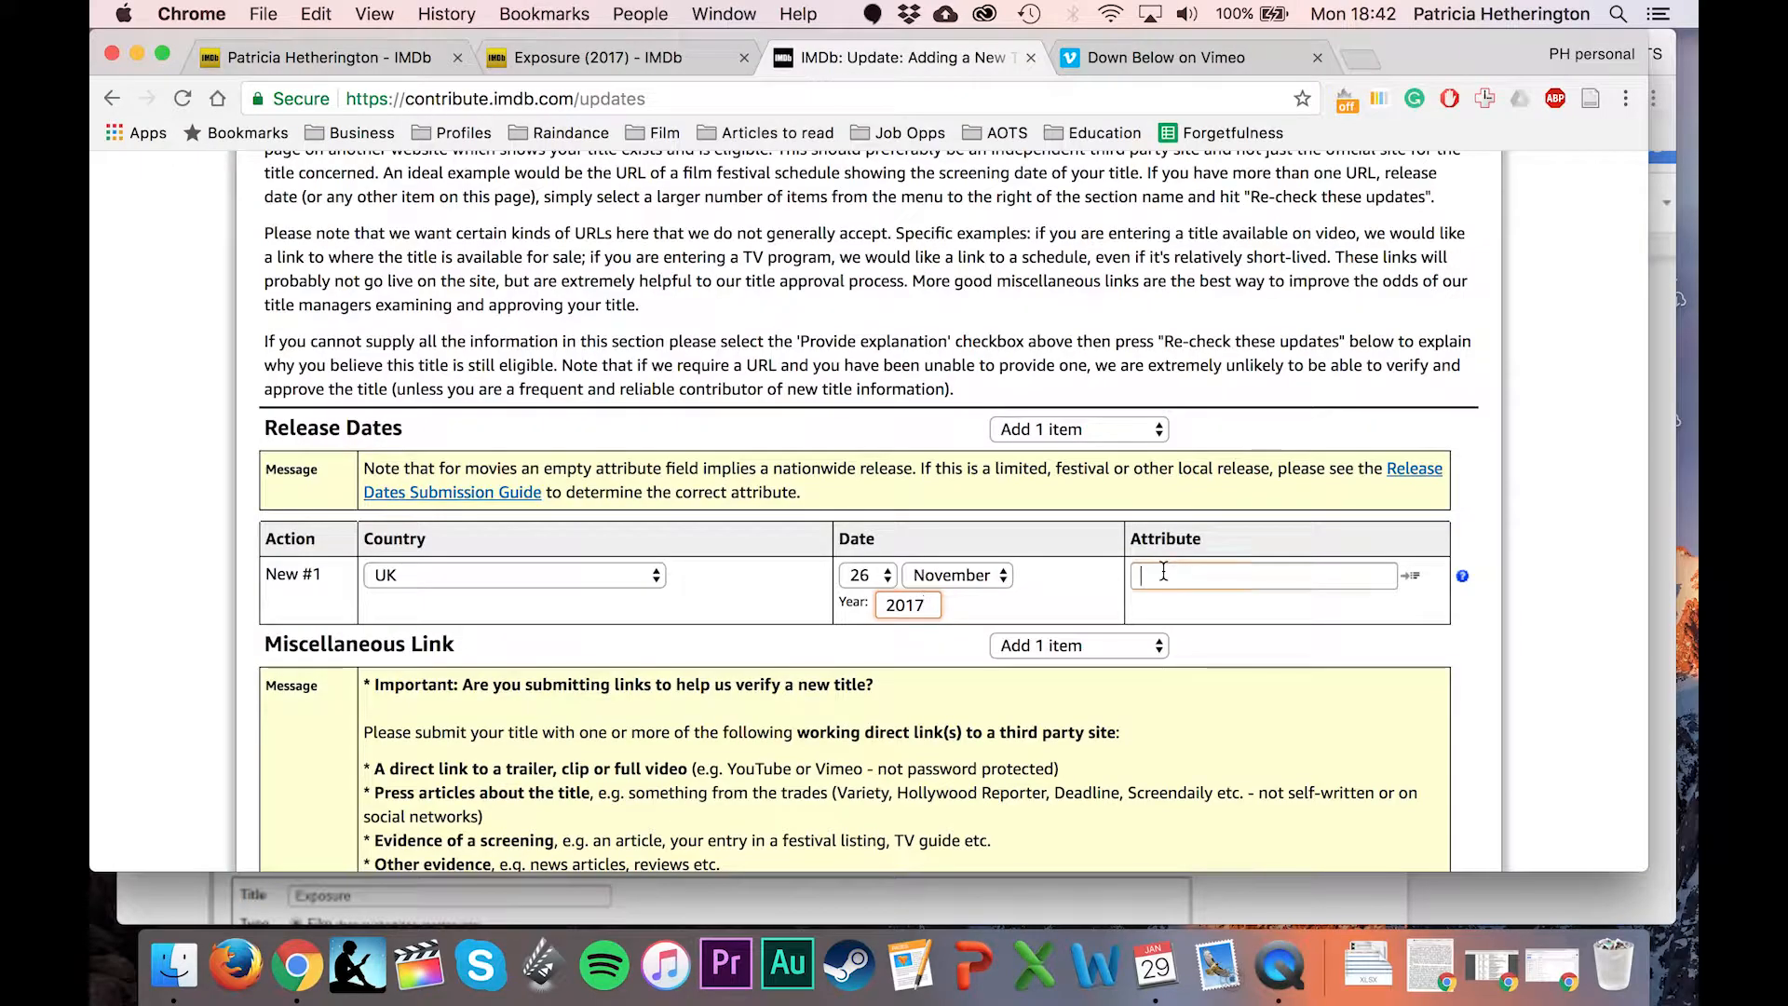
Look through the suggested values for the release date attribute and close the list.
left_click(1165, 573)
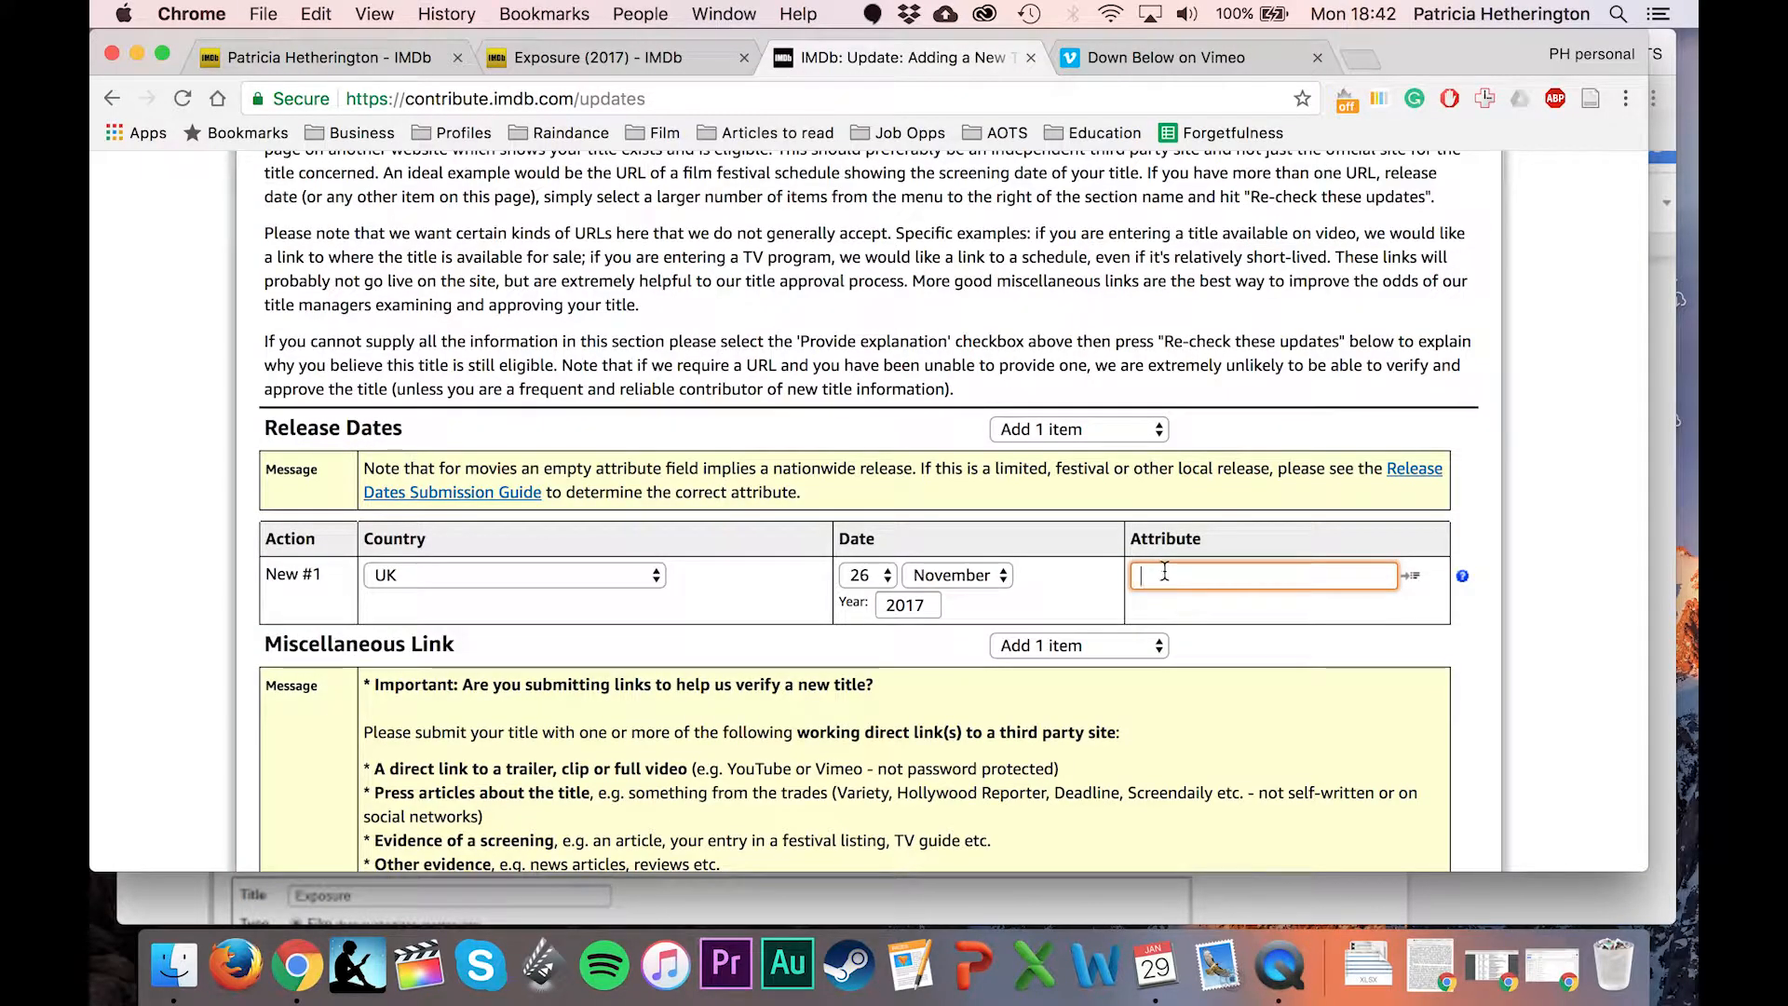
left_click(1414, 582)
scroll(1351, 606, "down", 3)
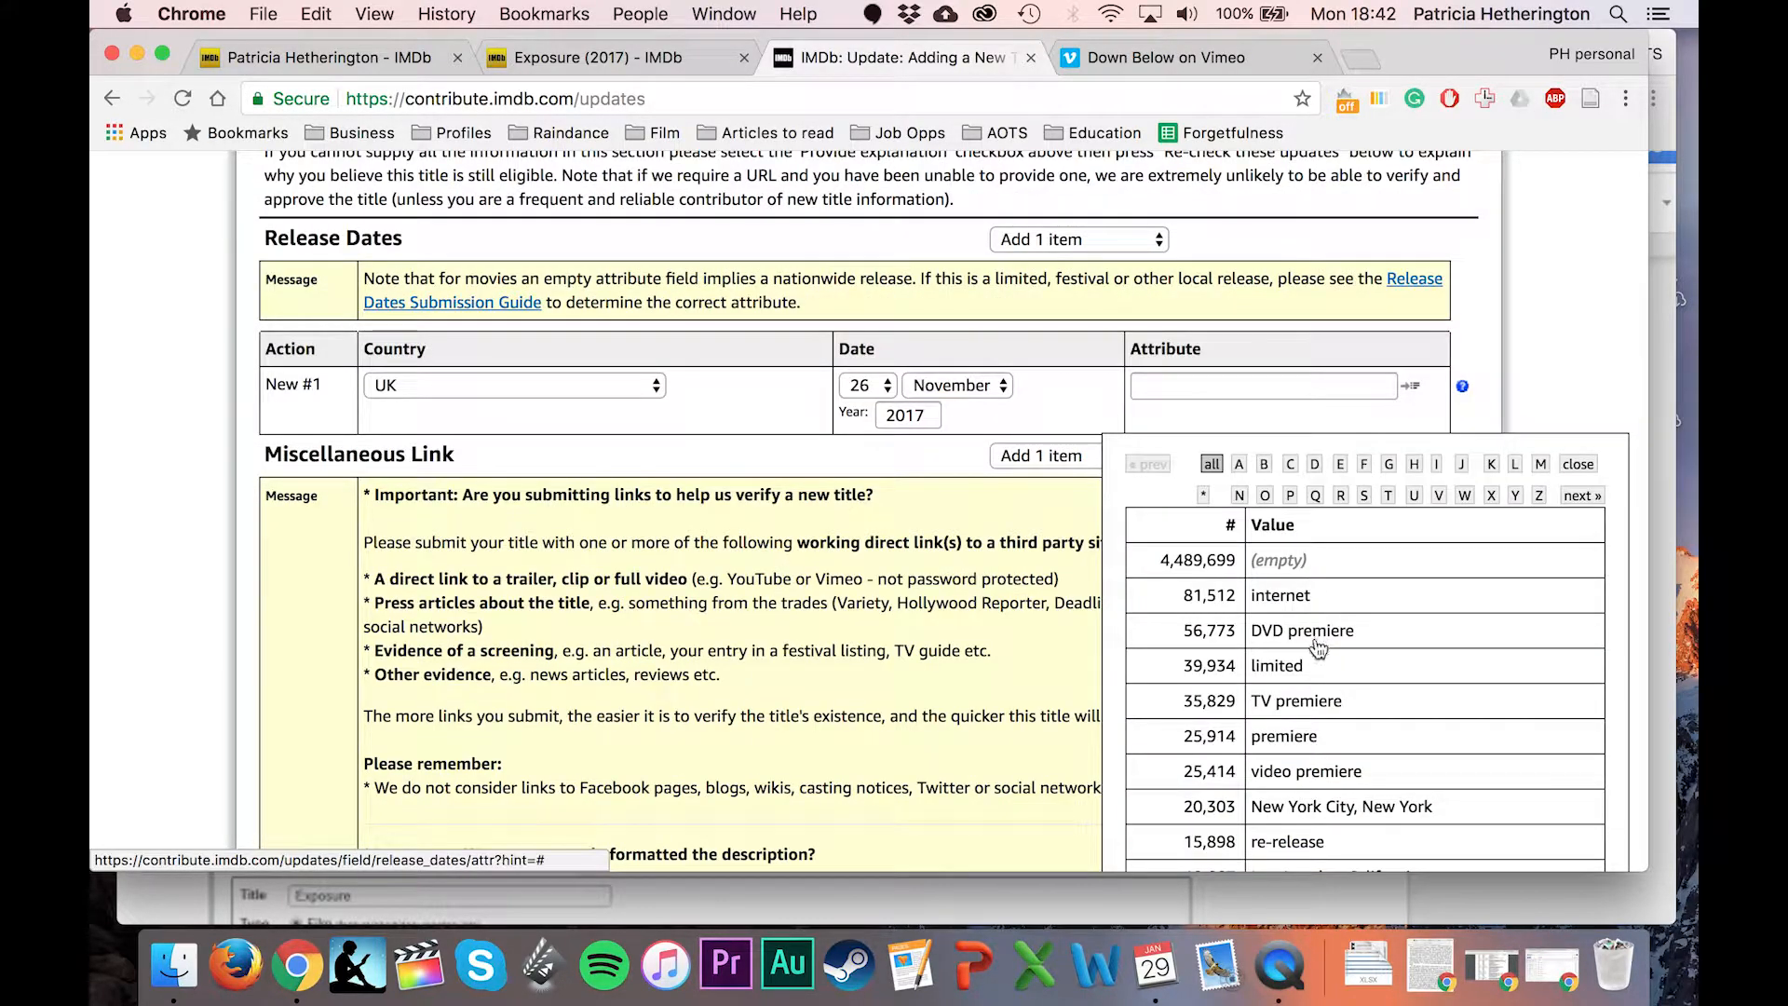
left_click(1411, 385)
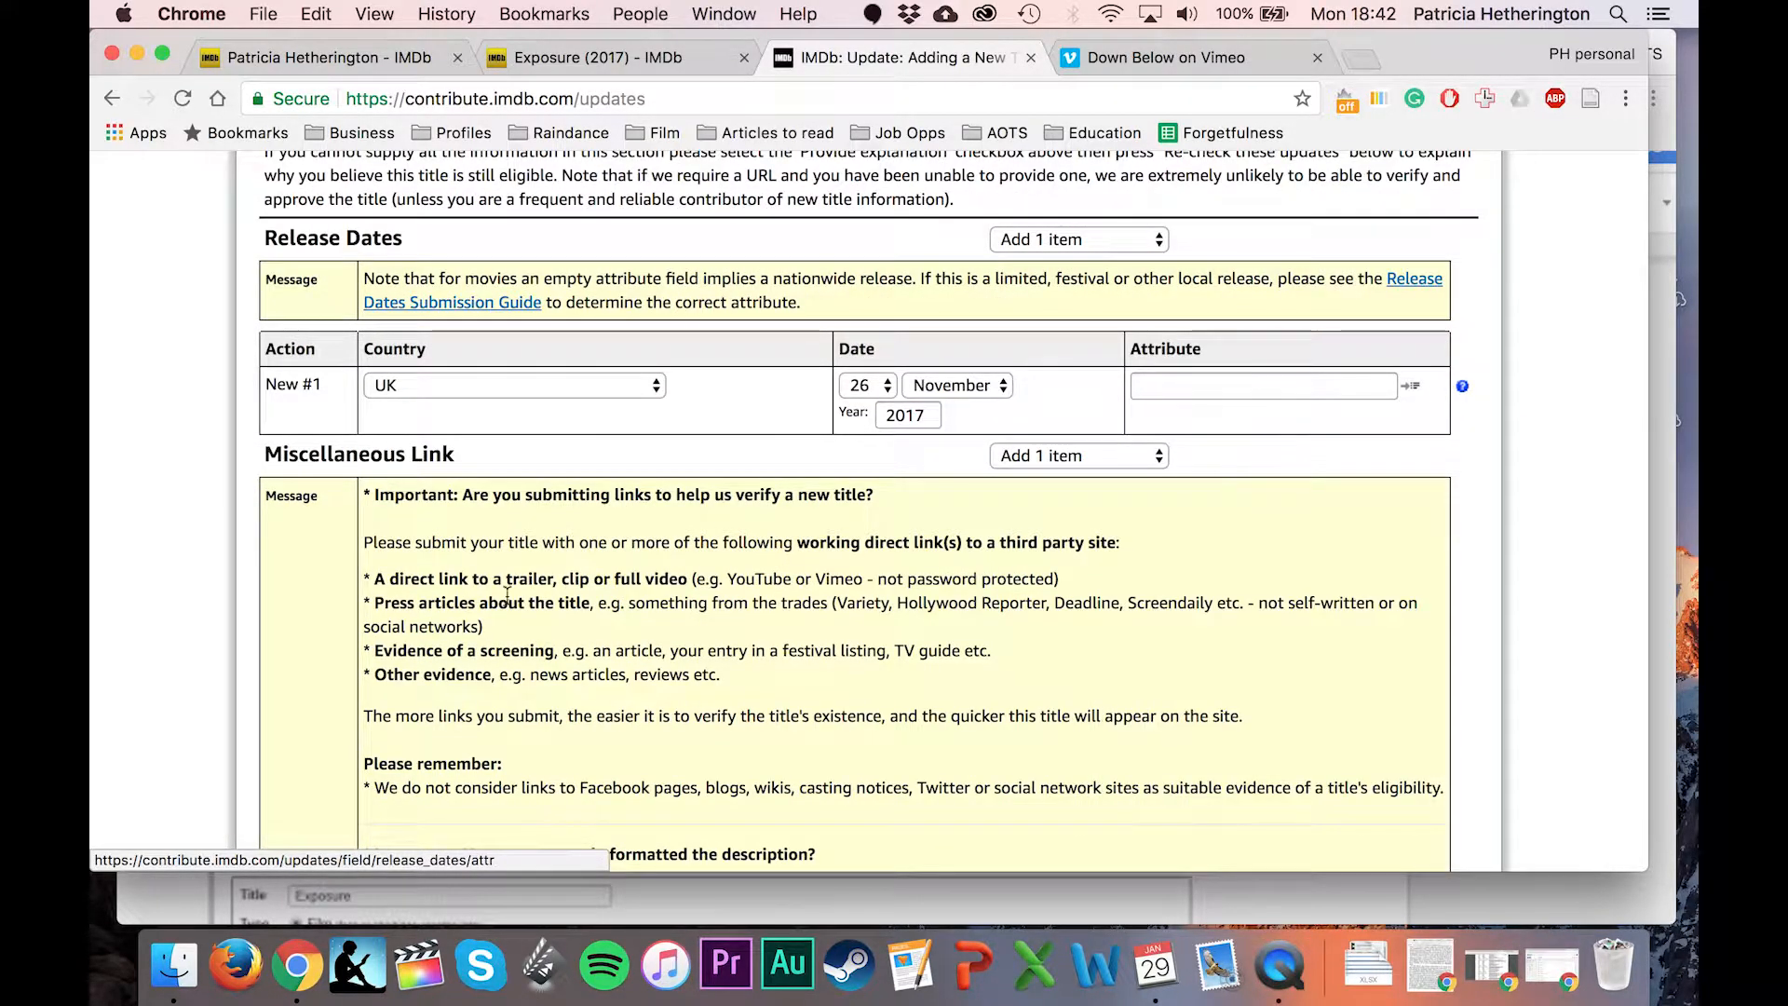
Consult the Release Date section of the IMDb page creation guide and set the release date attribute to "(Action On The Side)".
left_click(171, 891)
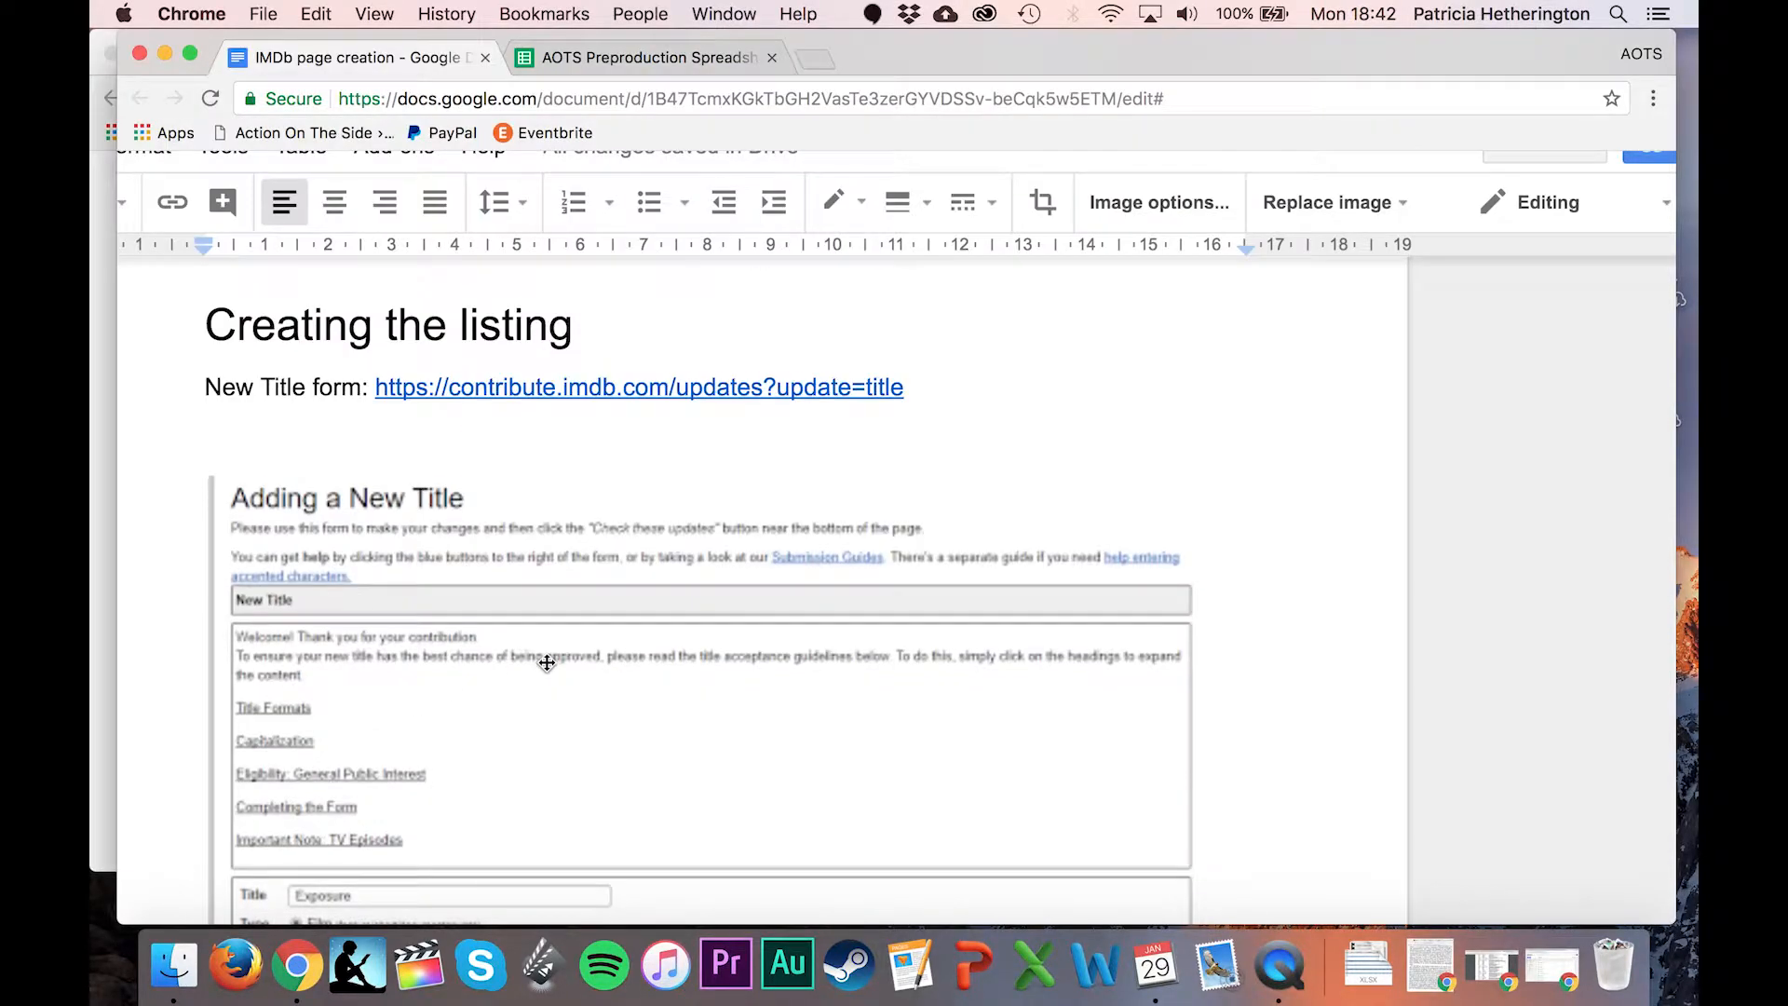
scroll(547, 663, "down", 5)
scroll(546, 663, "down", 8)
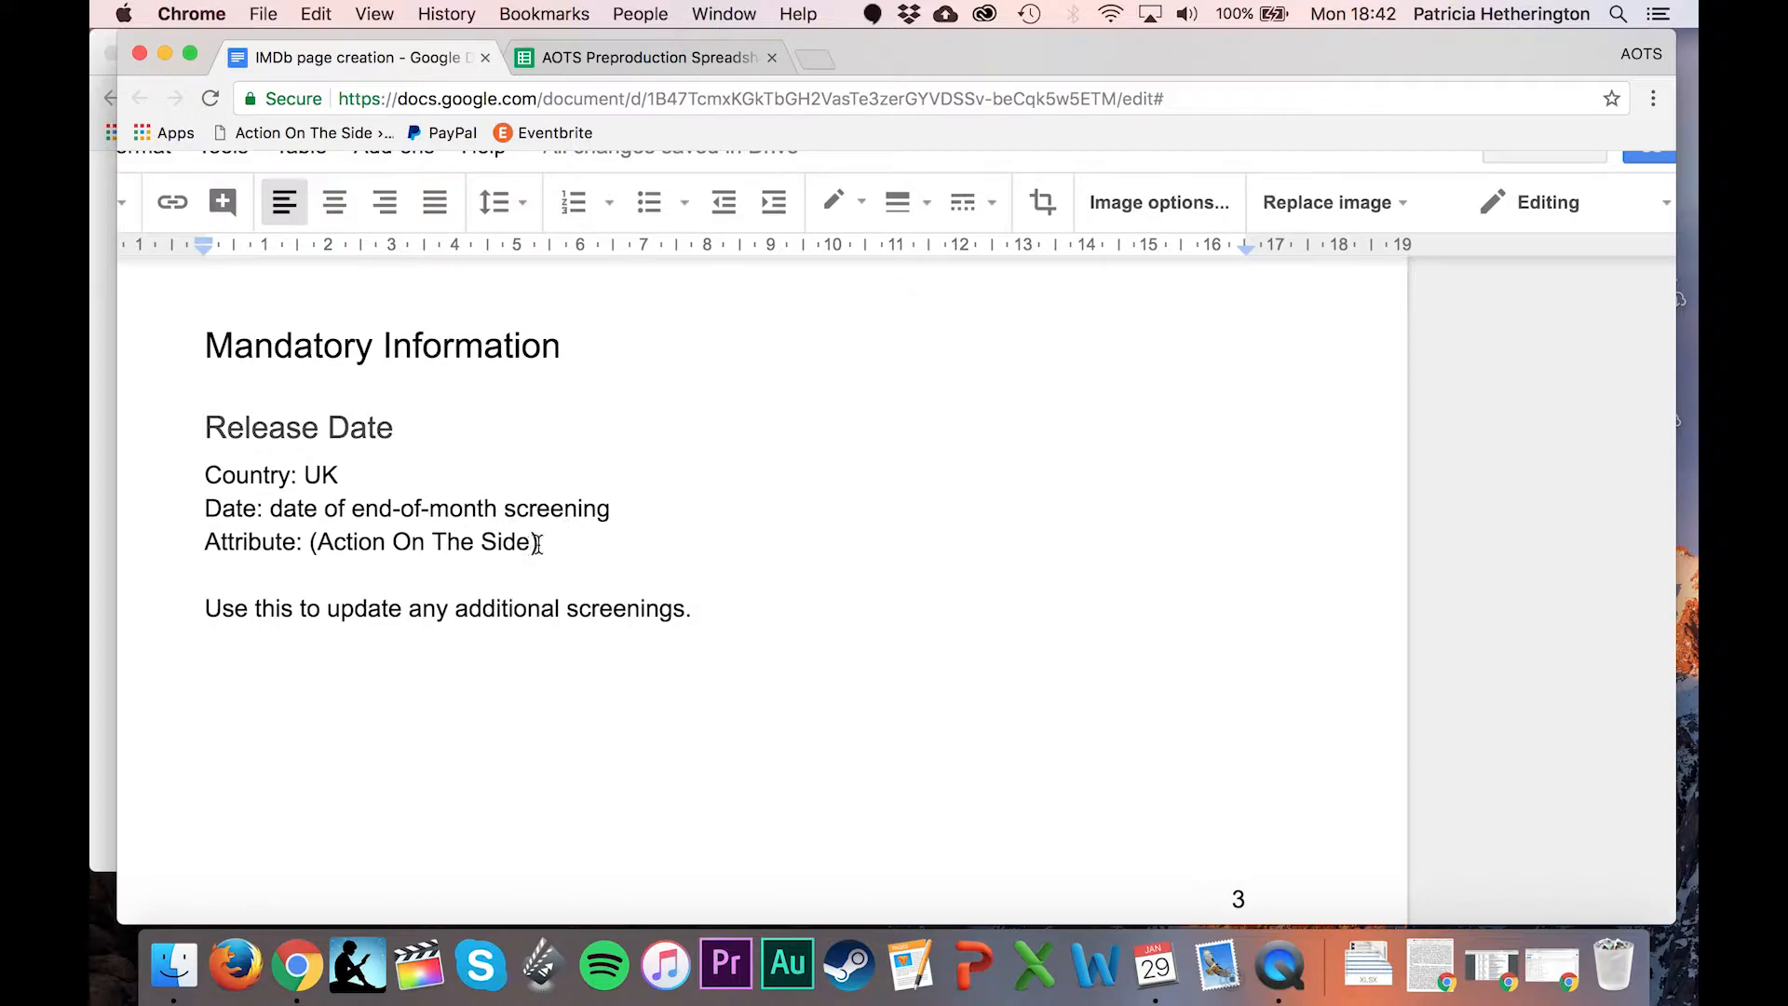
scroll(541, 544, "down", 1)
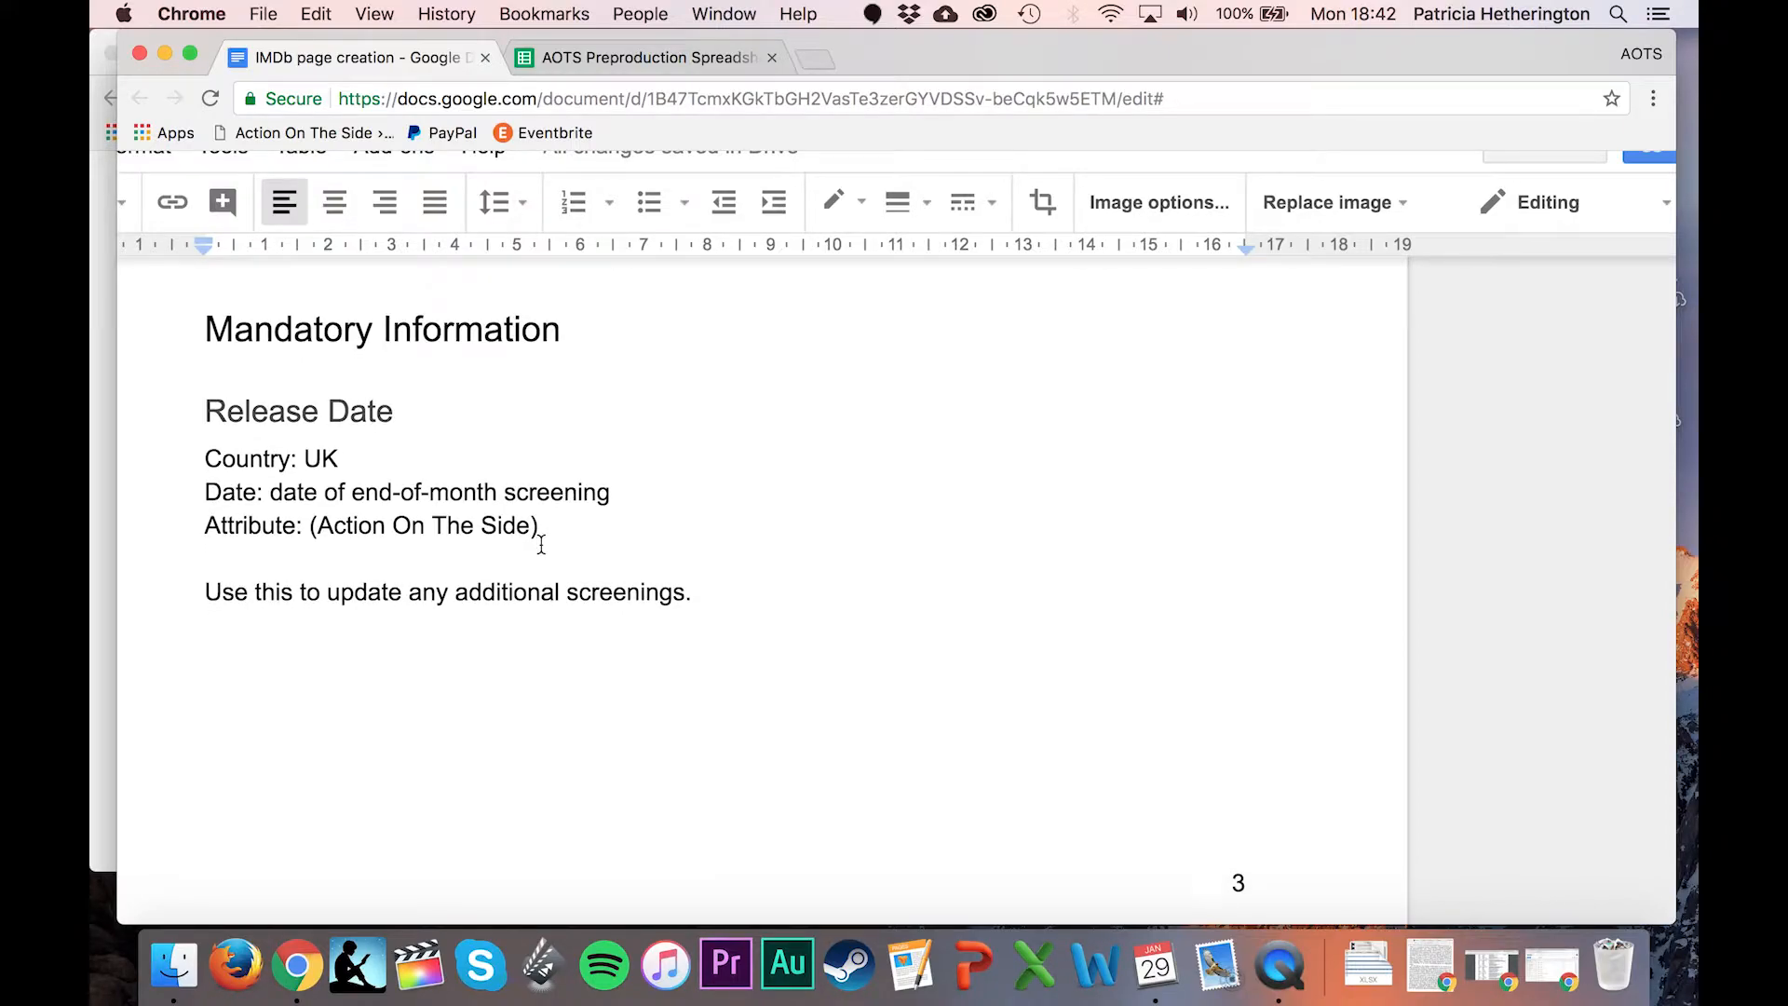
type("ide)")
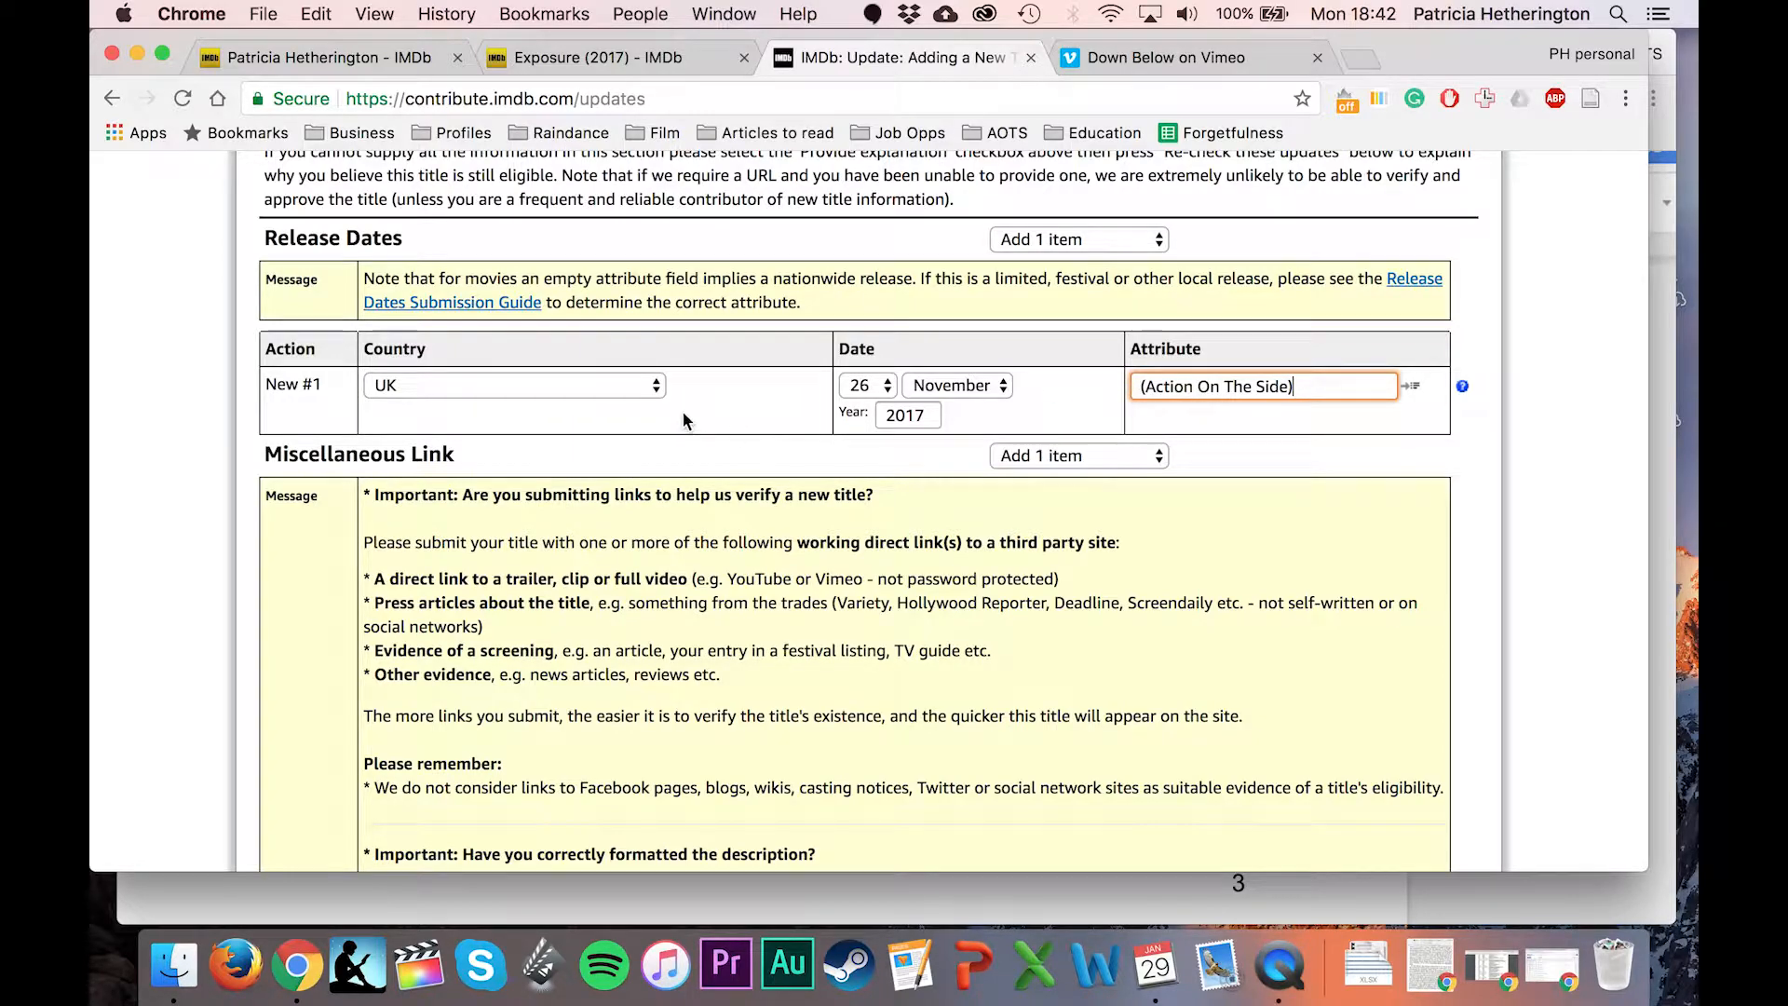
scroll(687, 398, "down", 5)
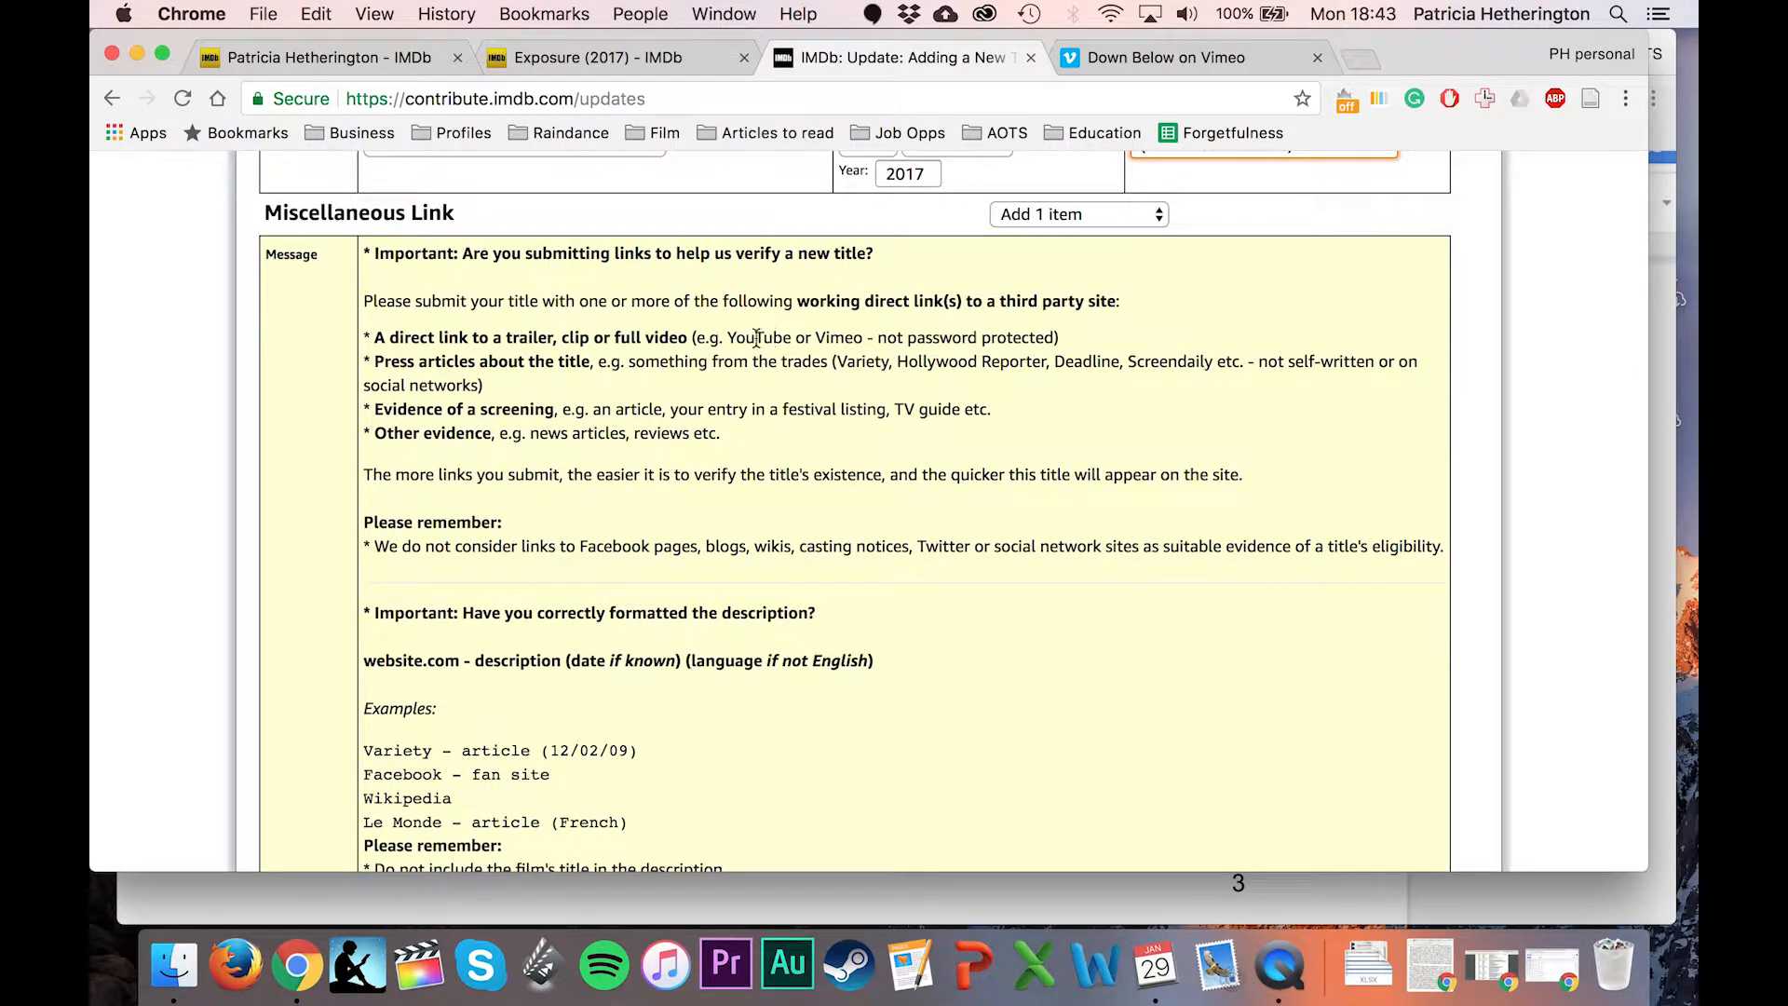
scroll(1085, 401, "down", 13)
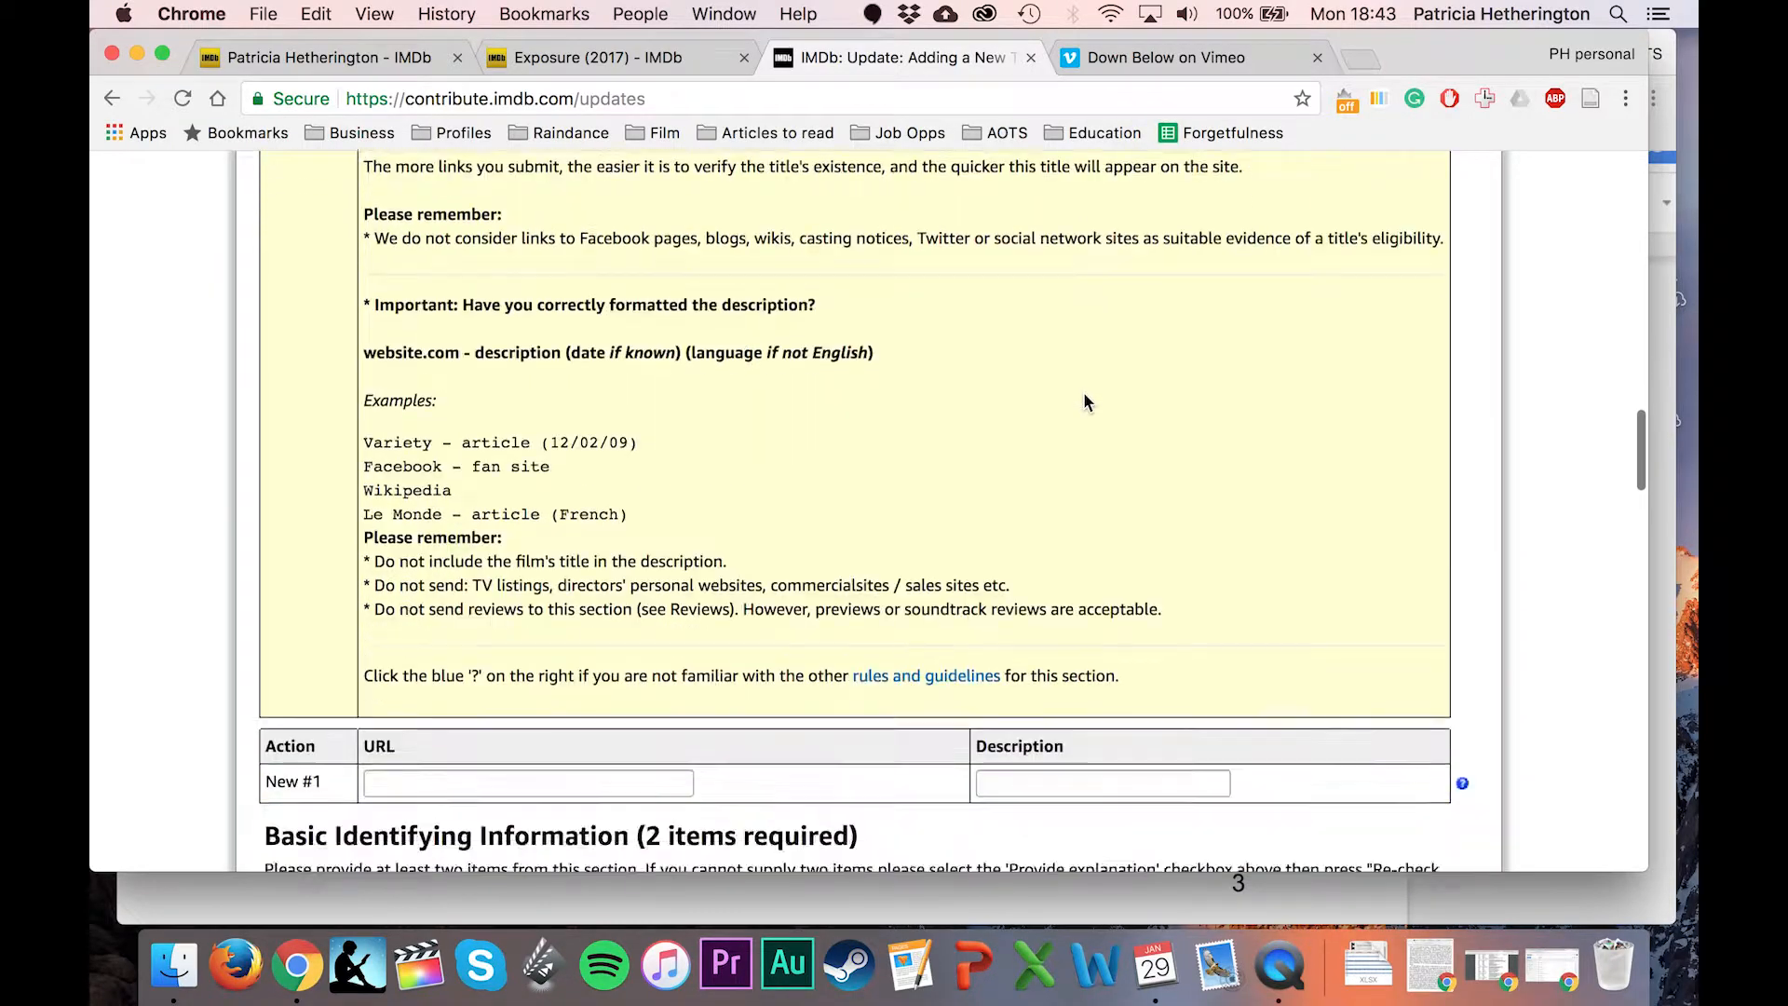
left_click(434, 460)
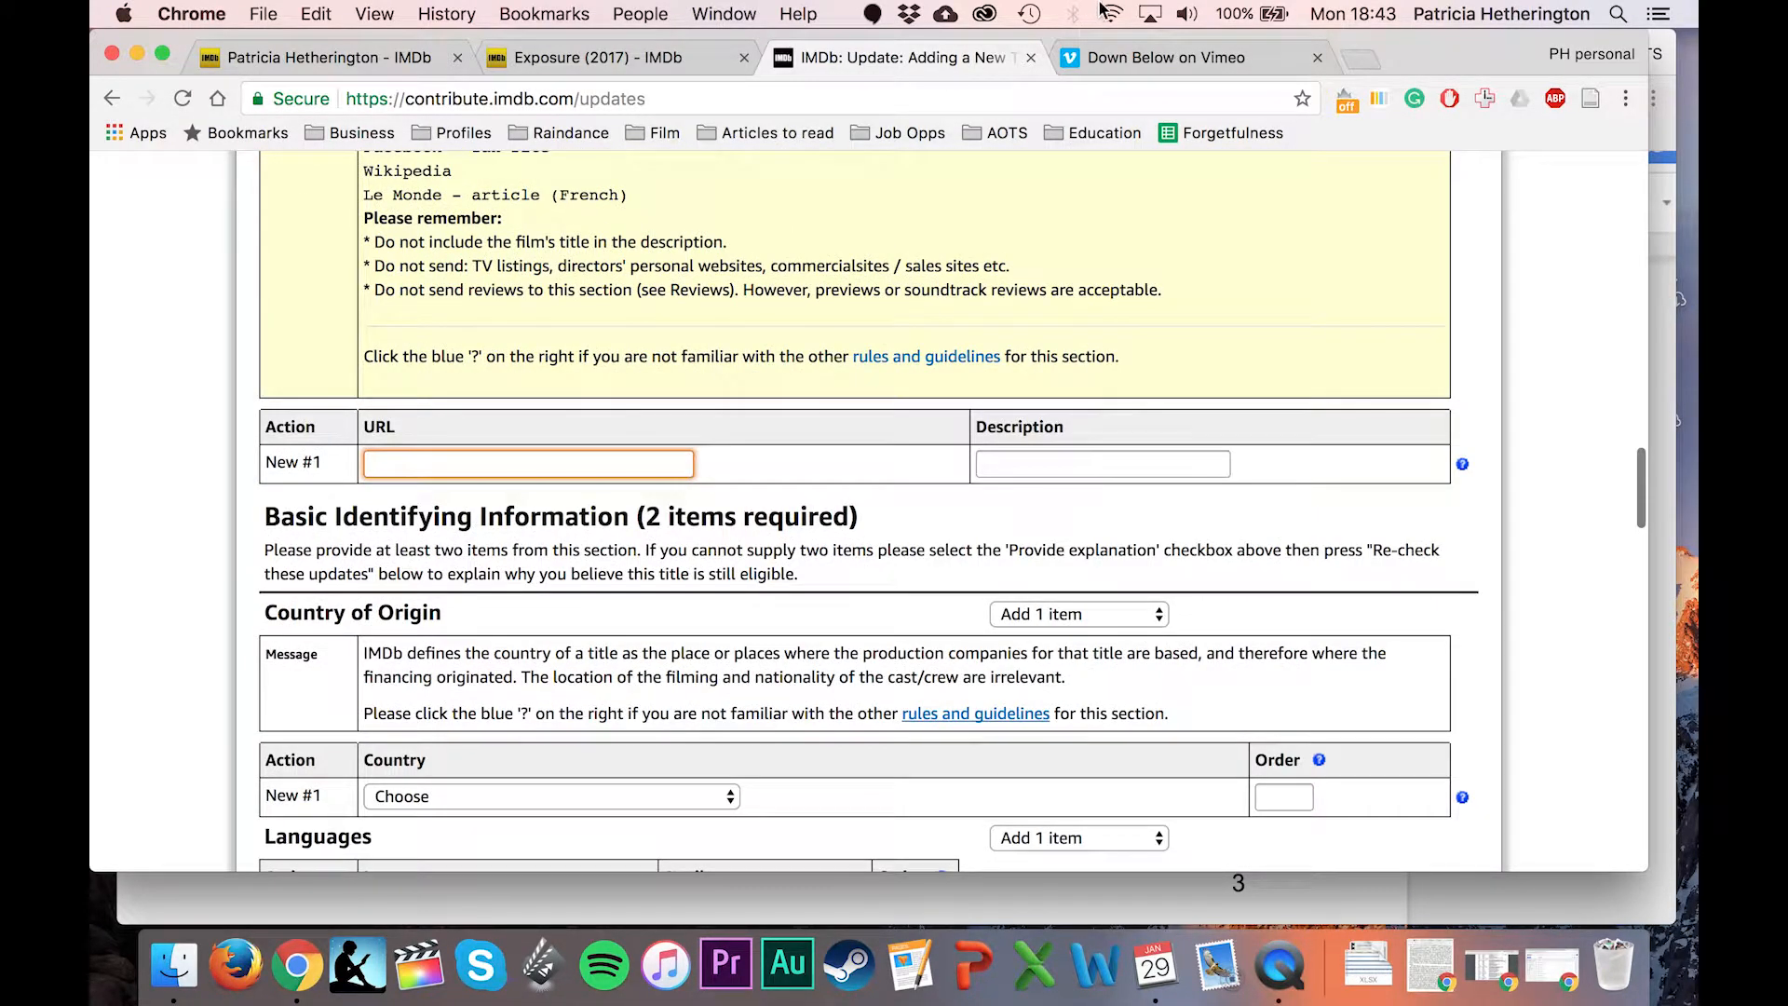
left_click(1125, 59)
left_click(652, 97)
key("super+a")
key("super+c")
key("super+alt+Left")
key("super+v")
Copy the link description "Vimeo.com - full video" from the page creation guide into the Miscellaneous Link entry.
left_click(1084, 463)
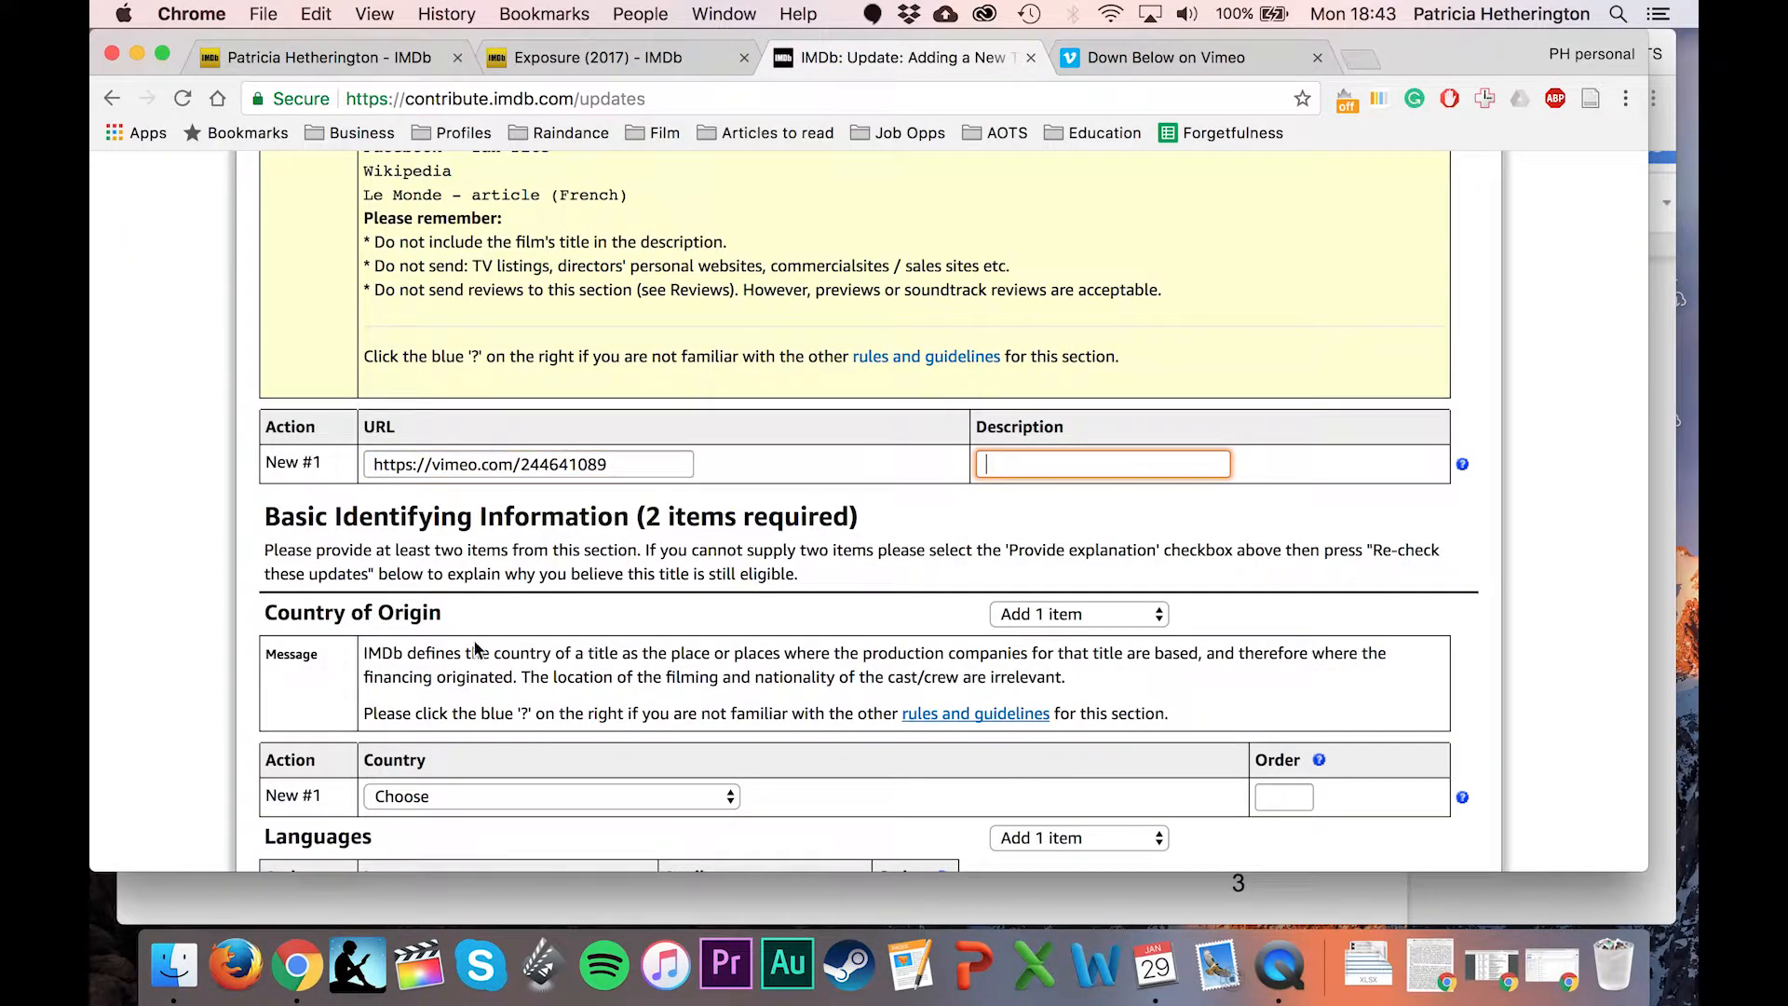
left_click(191, 902)
left_click_drag(350, 596, 606, 587)
key("super+c")
key("super+grave")
key("super+v")
Set the film's country of origin to UK and its language to English.
scroll(179, 641, "down", 4)
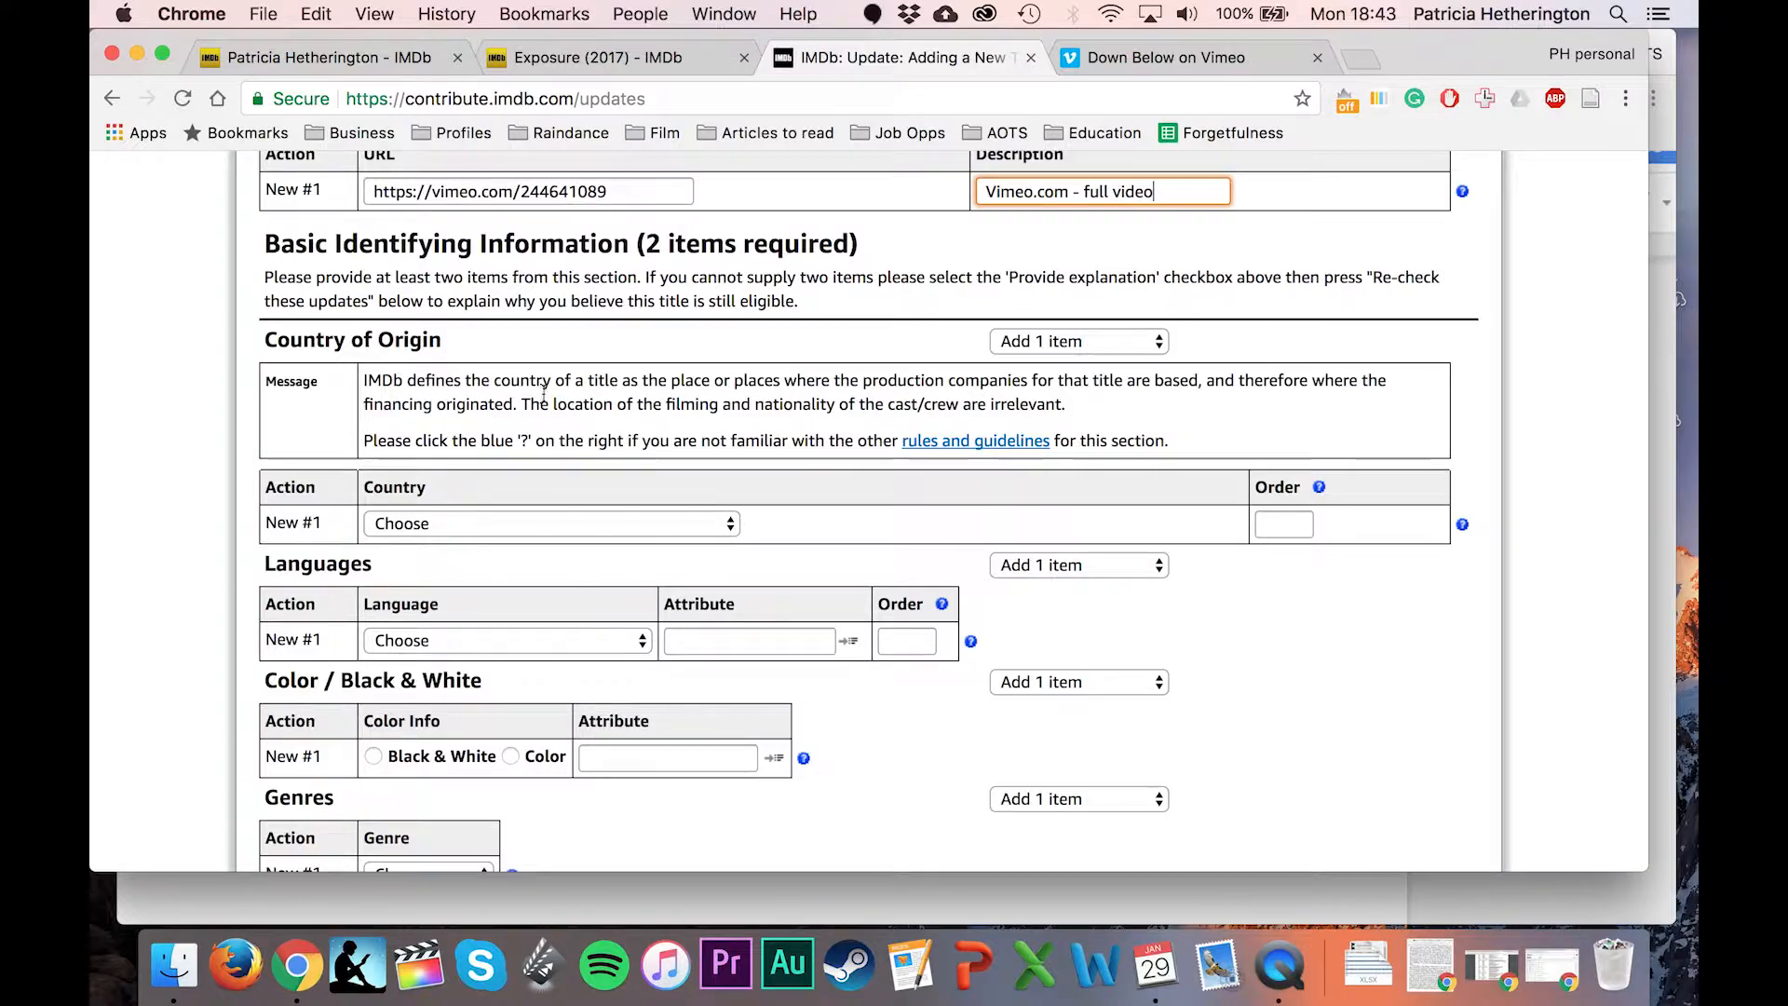
left_click(519, 524)
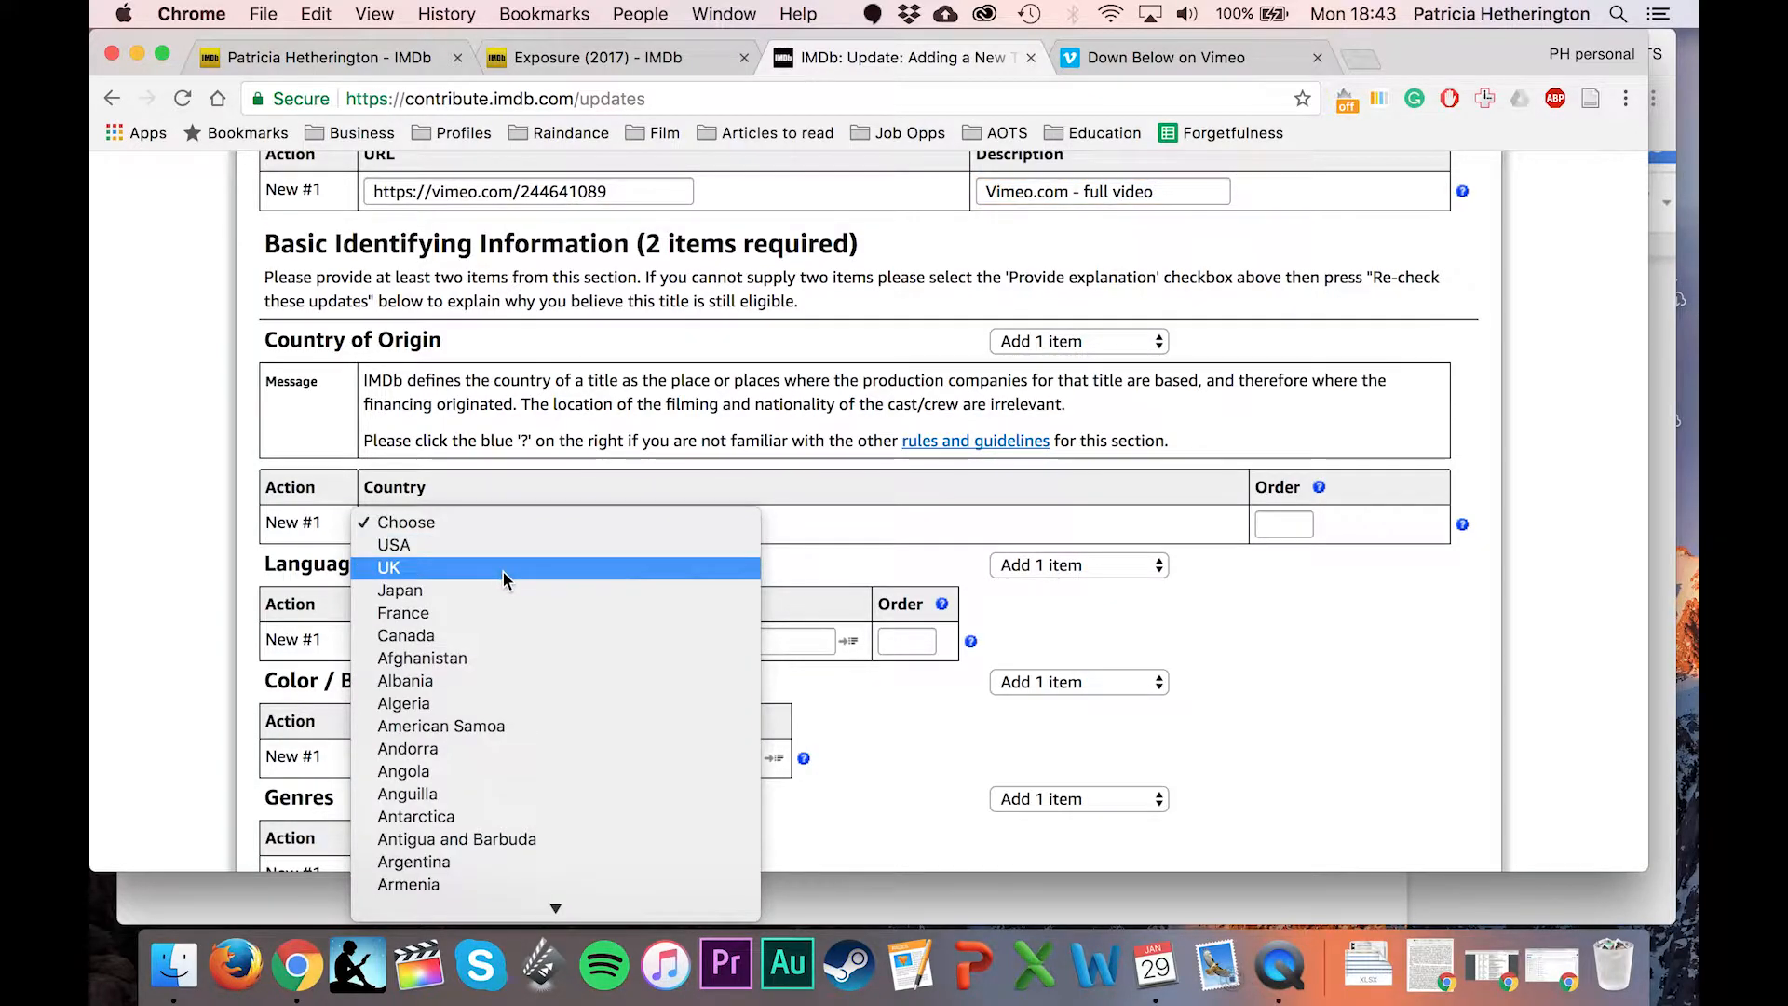
left_click(503, 570)
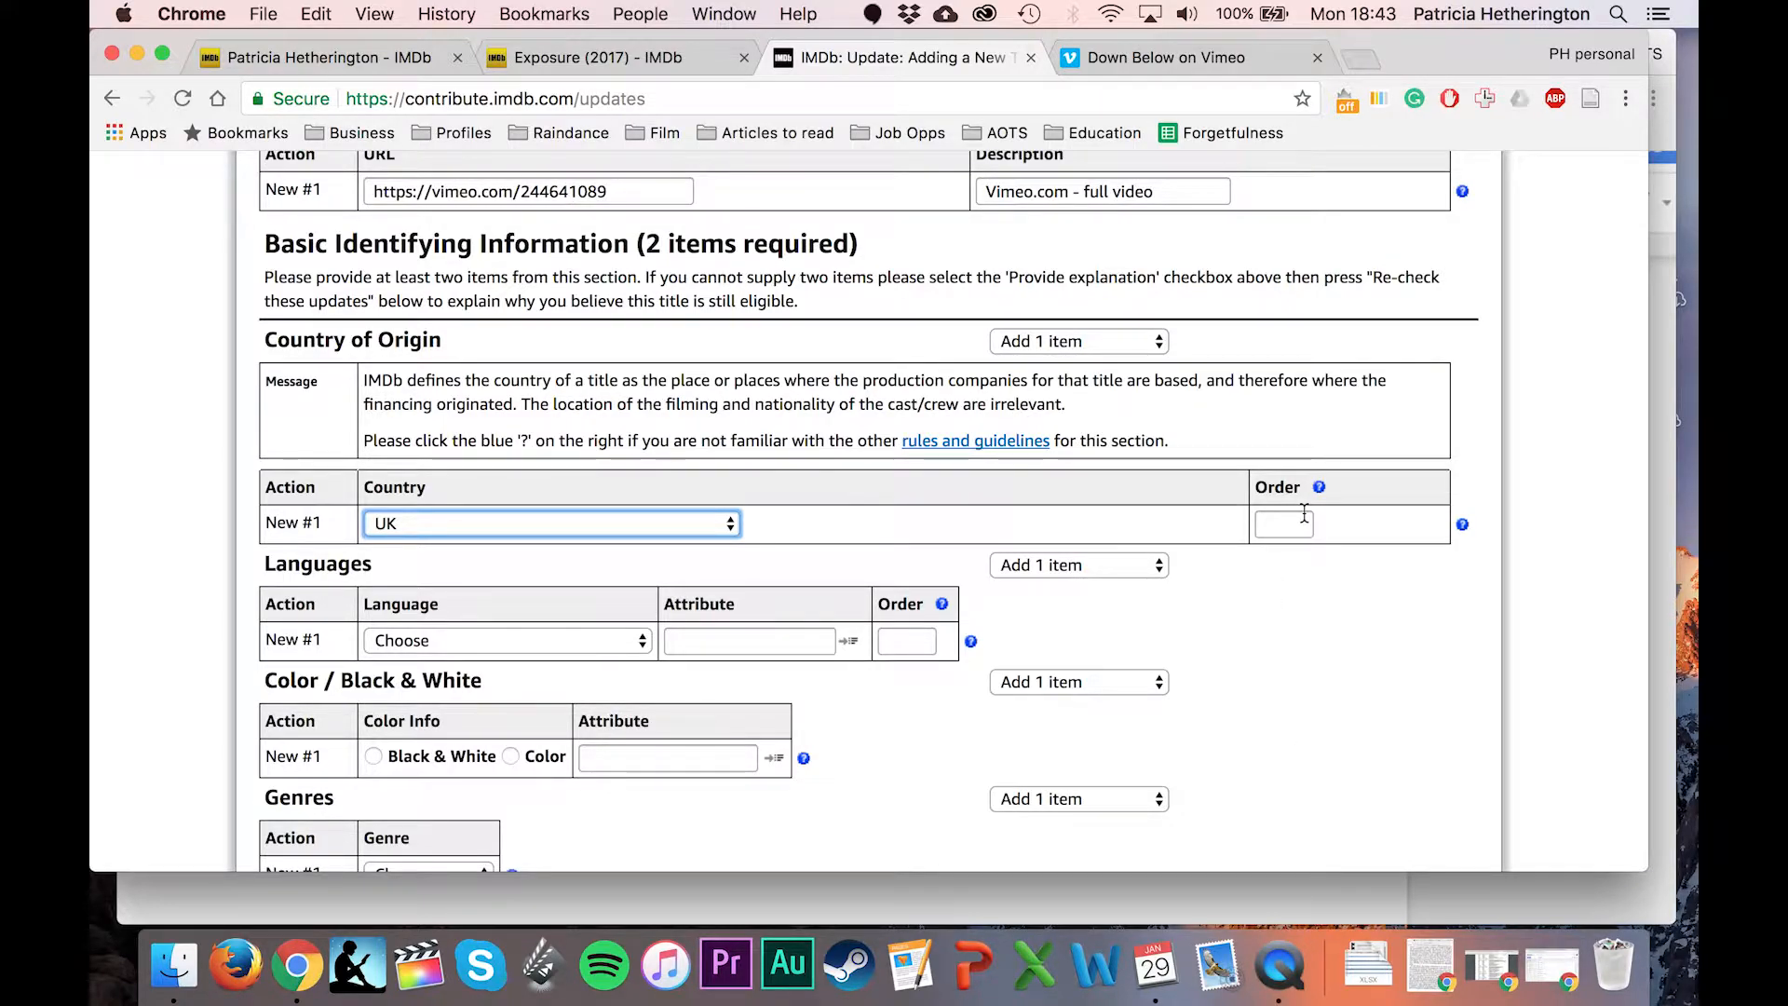
left_click(610, 643)
left_click(599, 661)
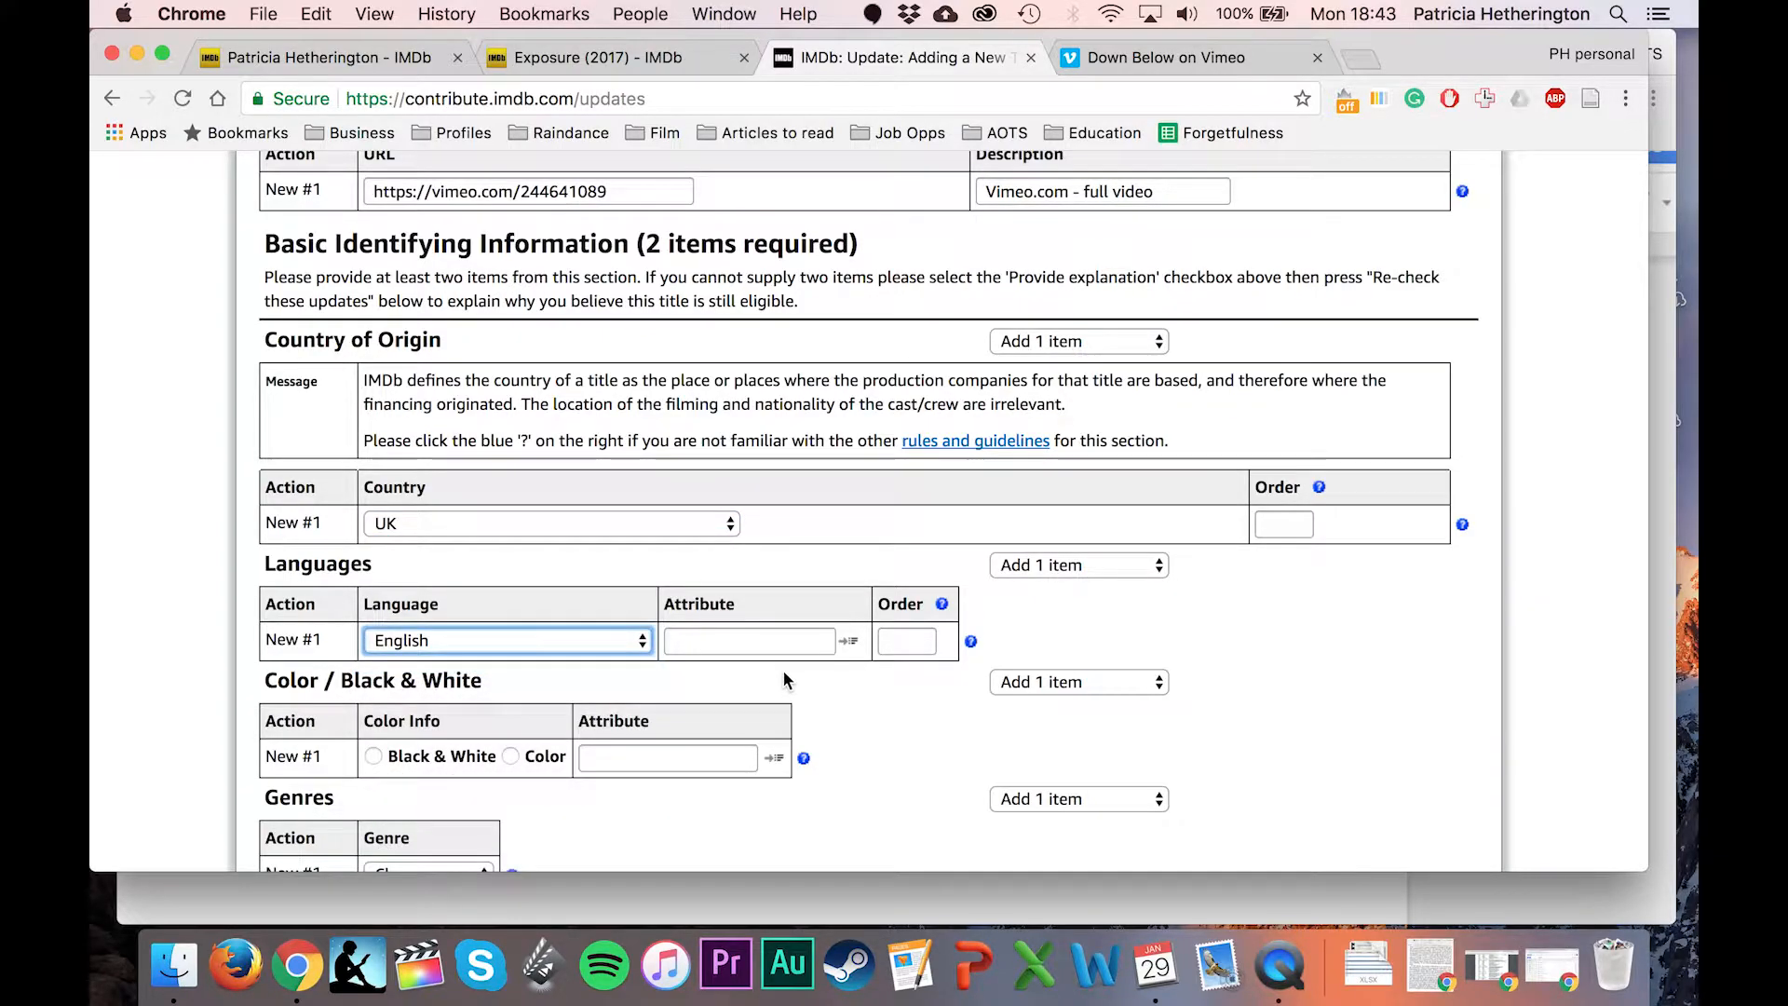
Look through the suggested attribute values for the English language entry.
left_click(853, 643)
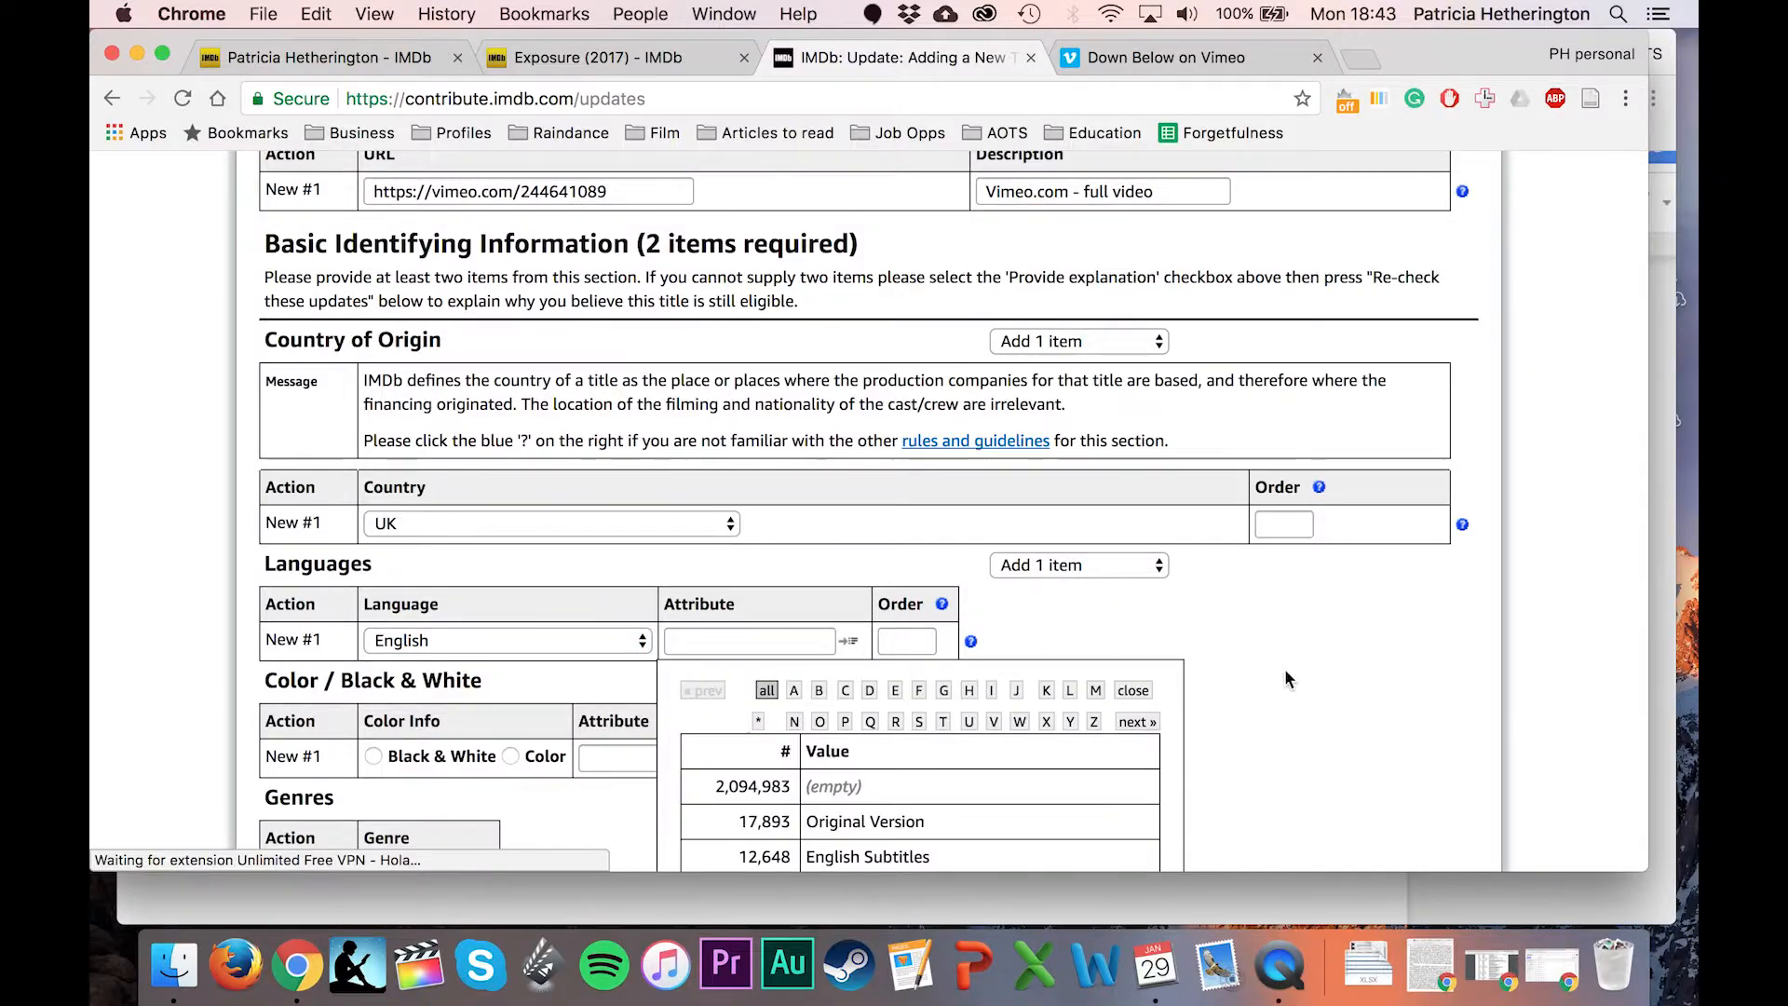
scroll(1283, 668, "down", 2)
scroll(1284, 668, "down", 5)
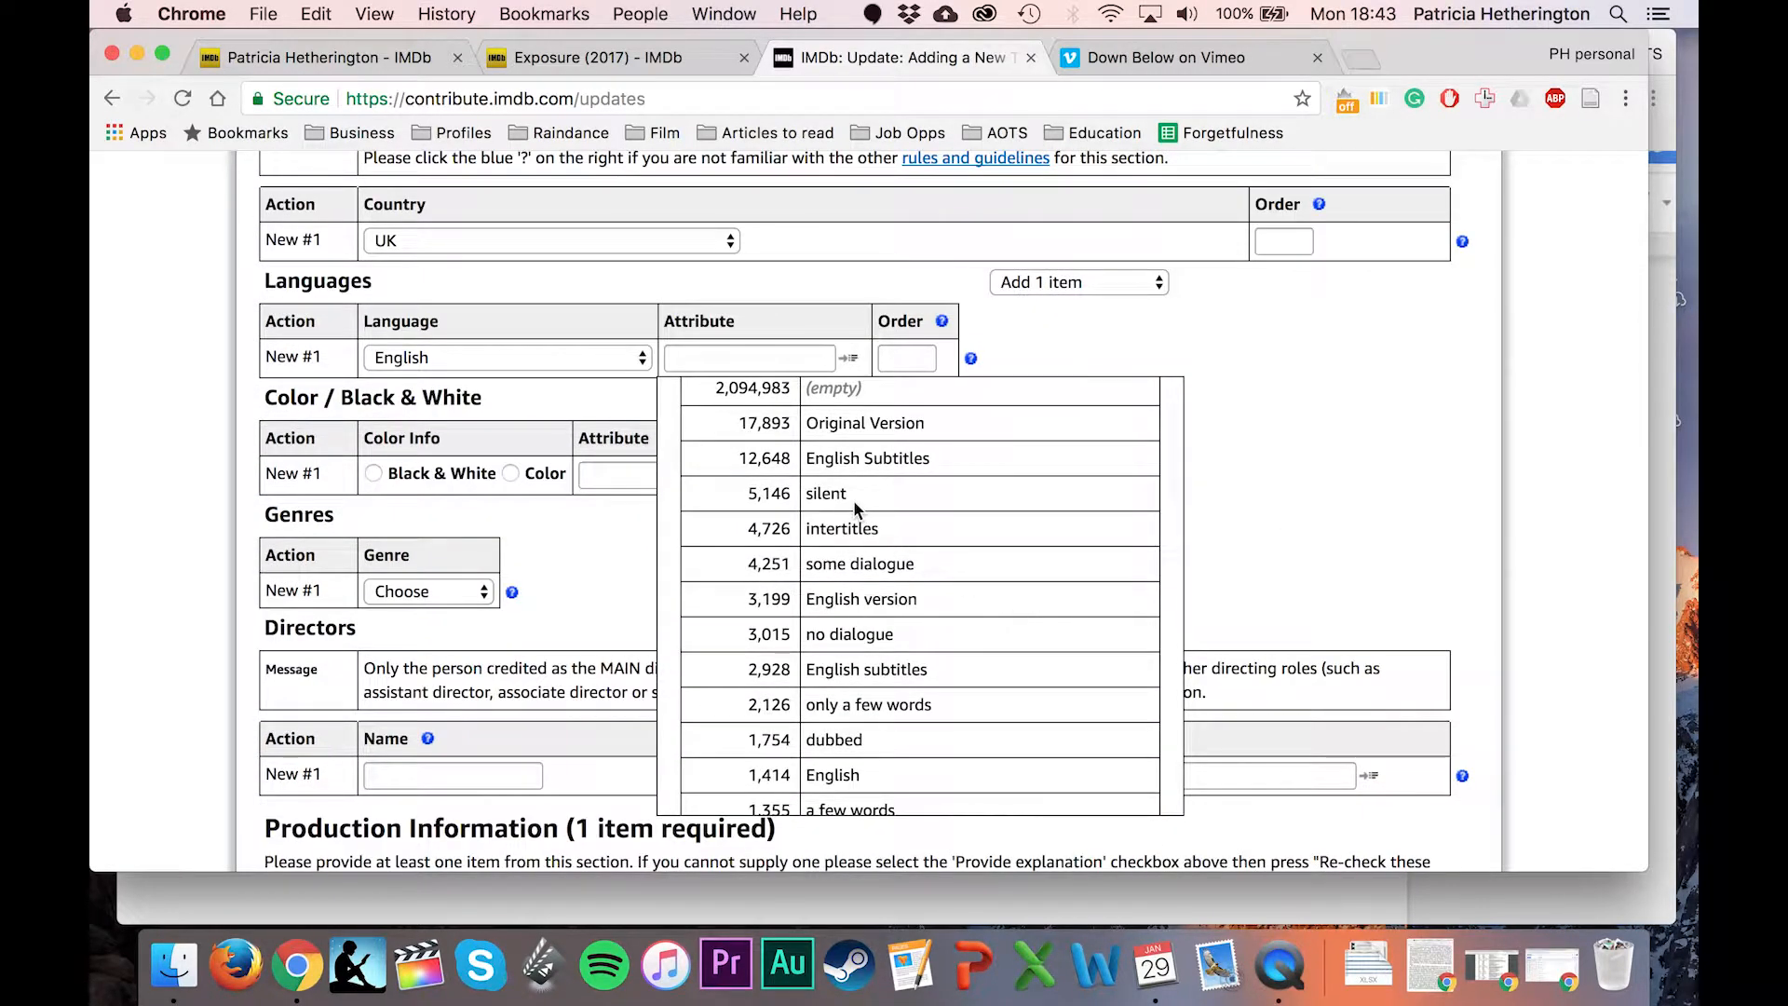
scroll(866, 553, "down", 3)
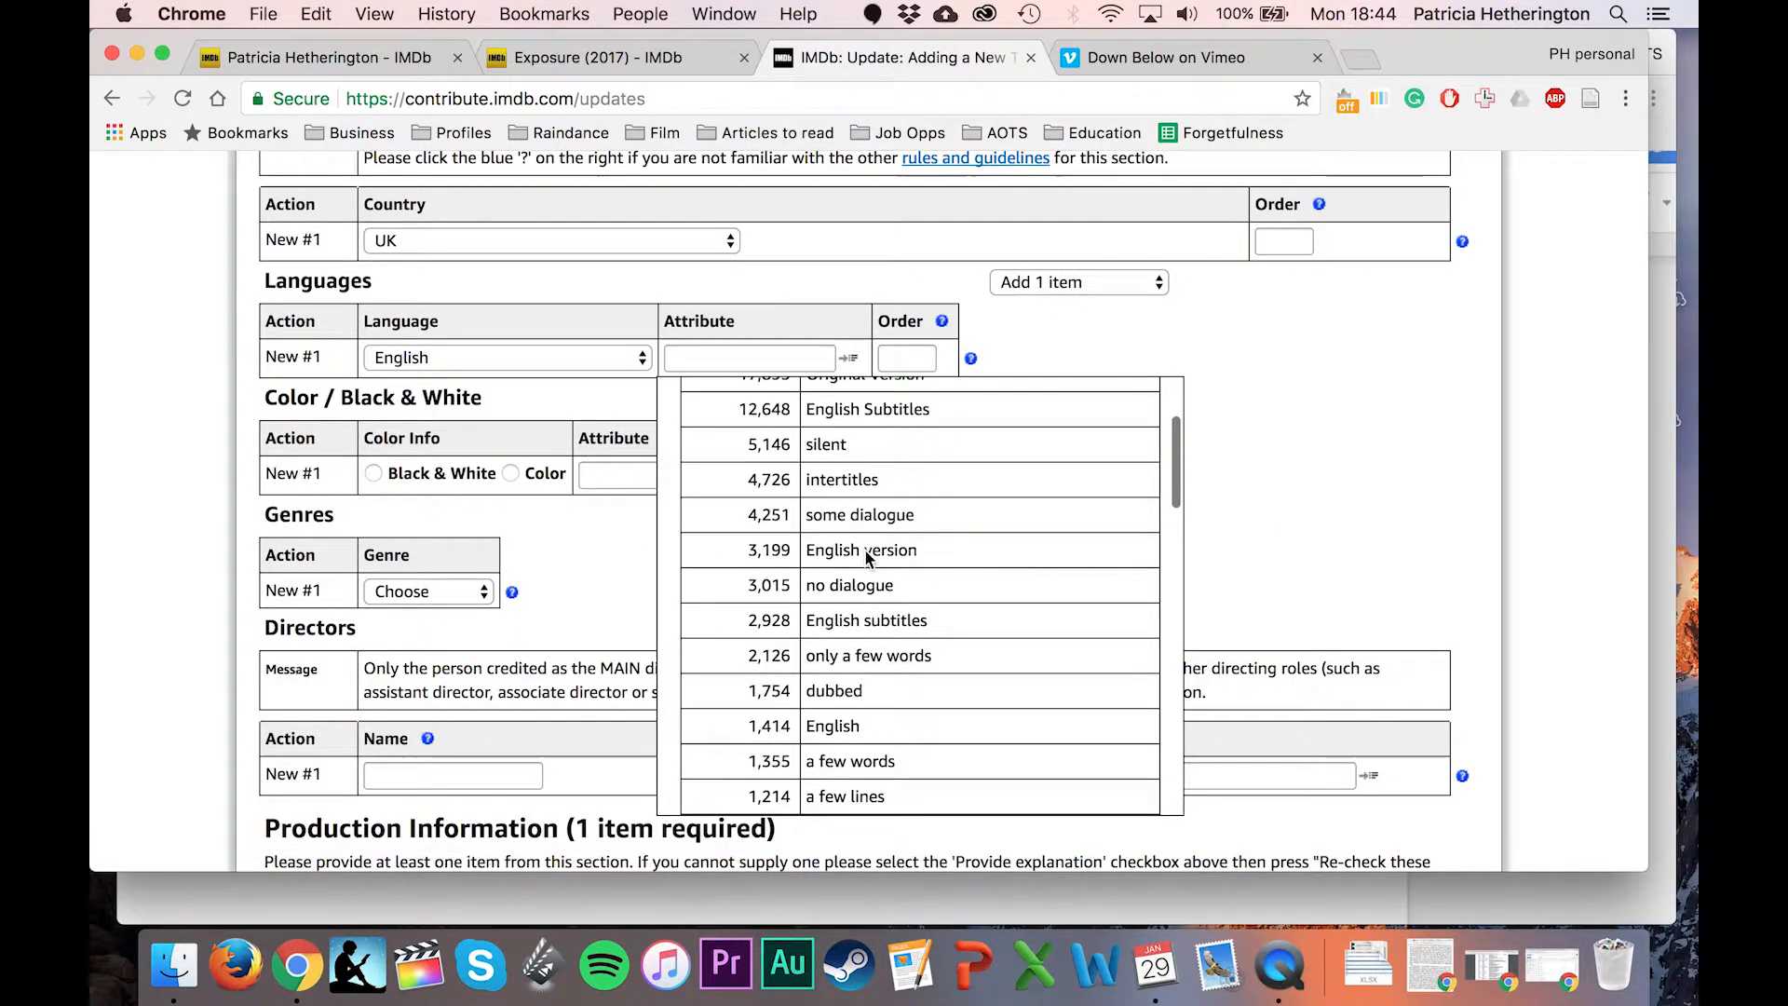
scroll(866, 556, "down", 10)
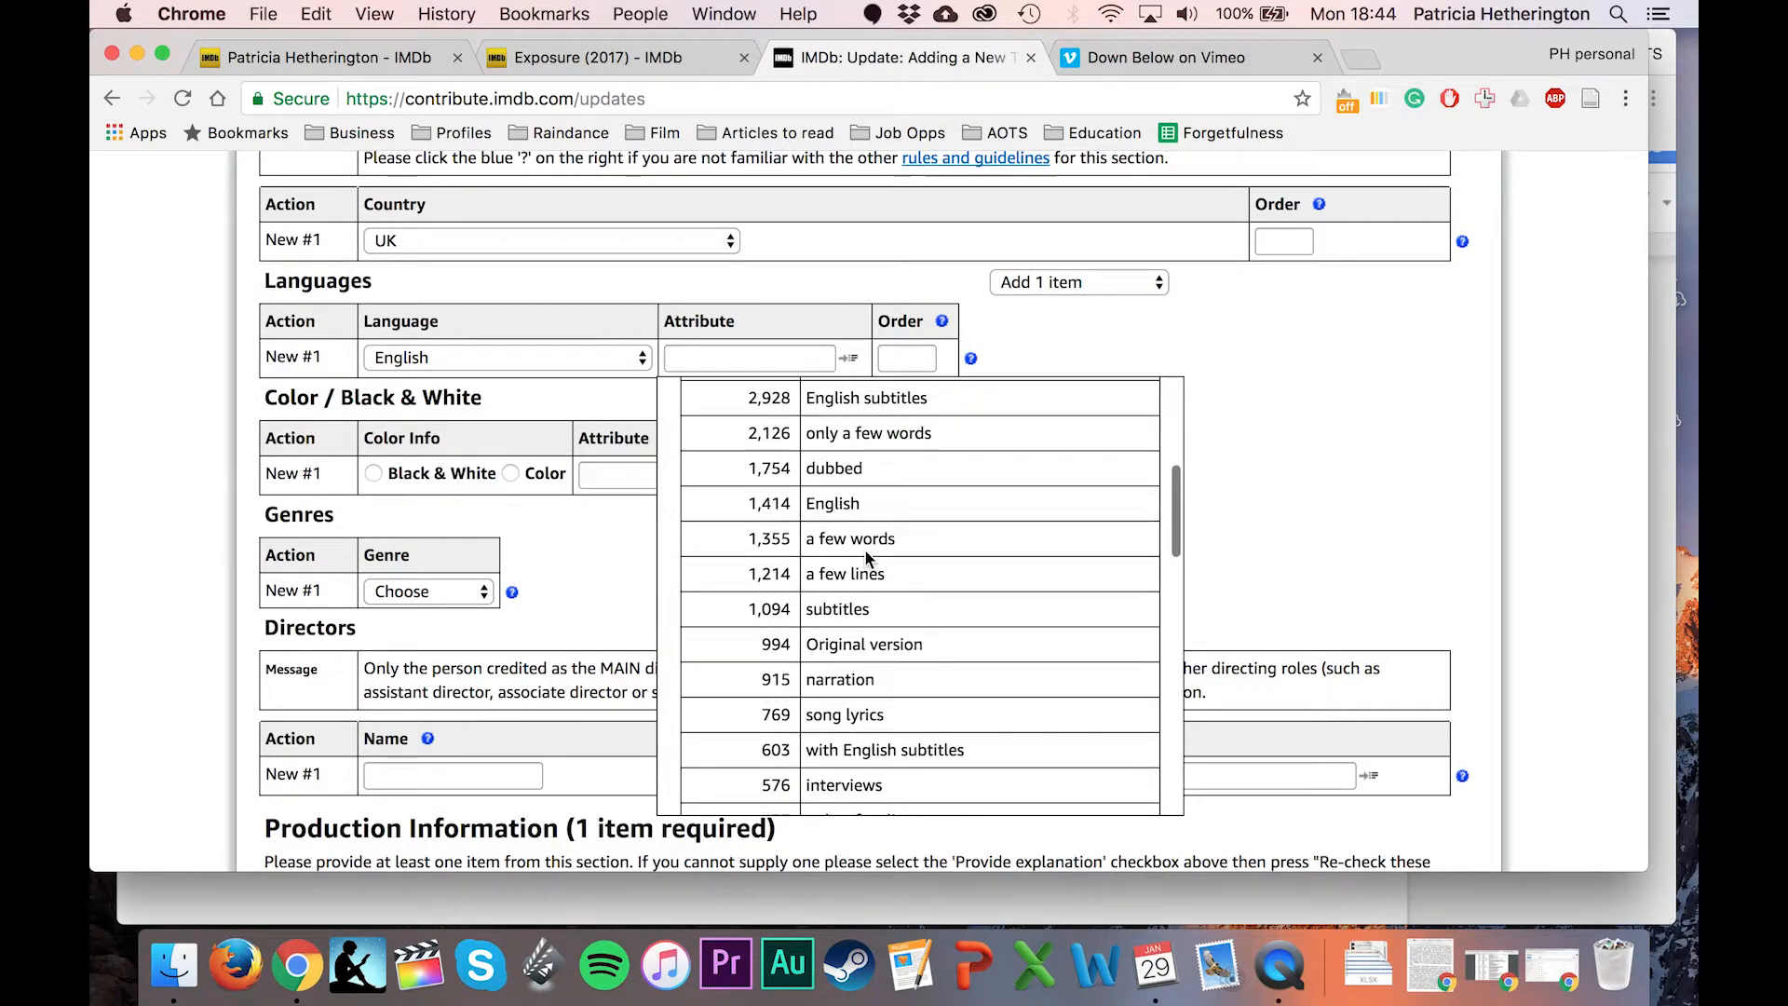
scroll(866, 556, "down", 10)
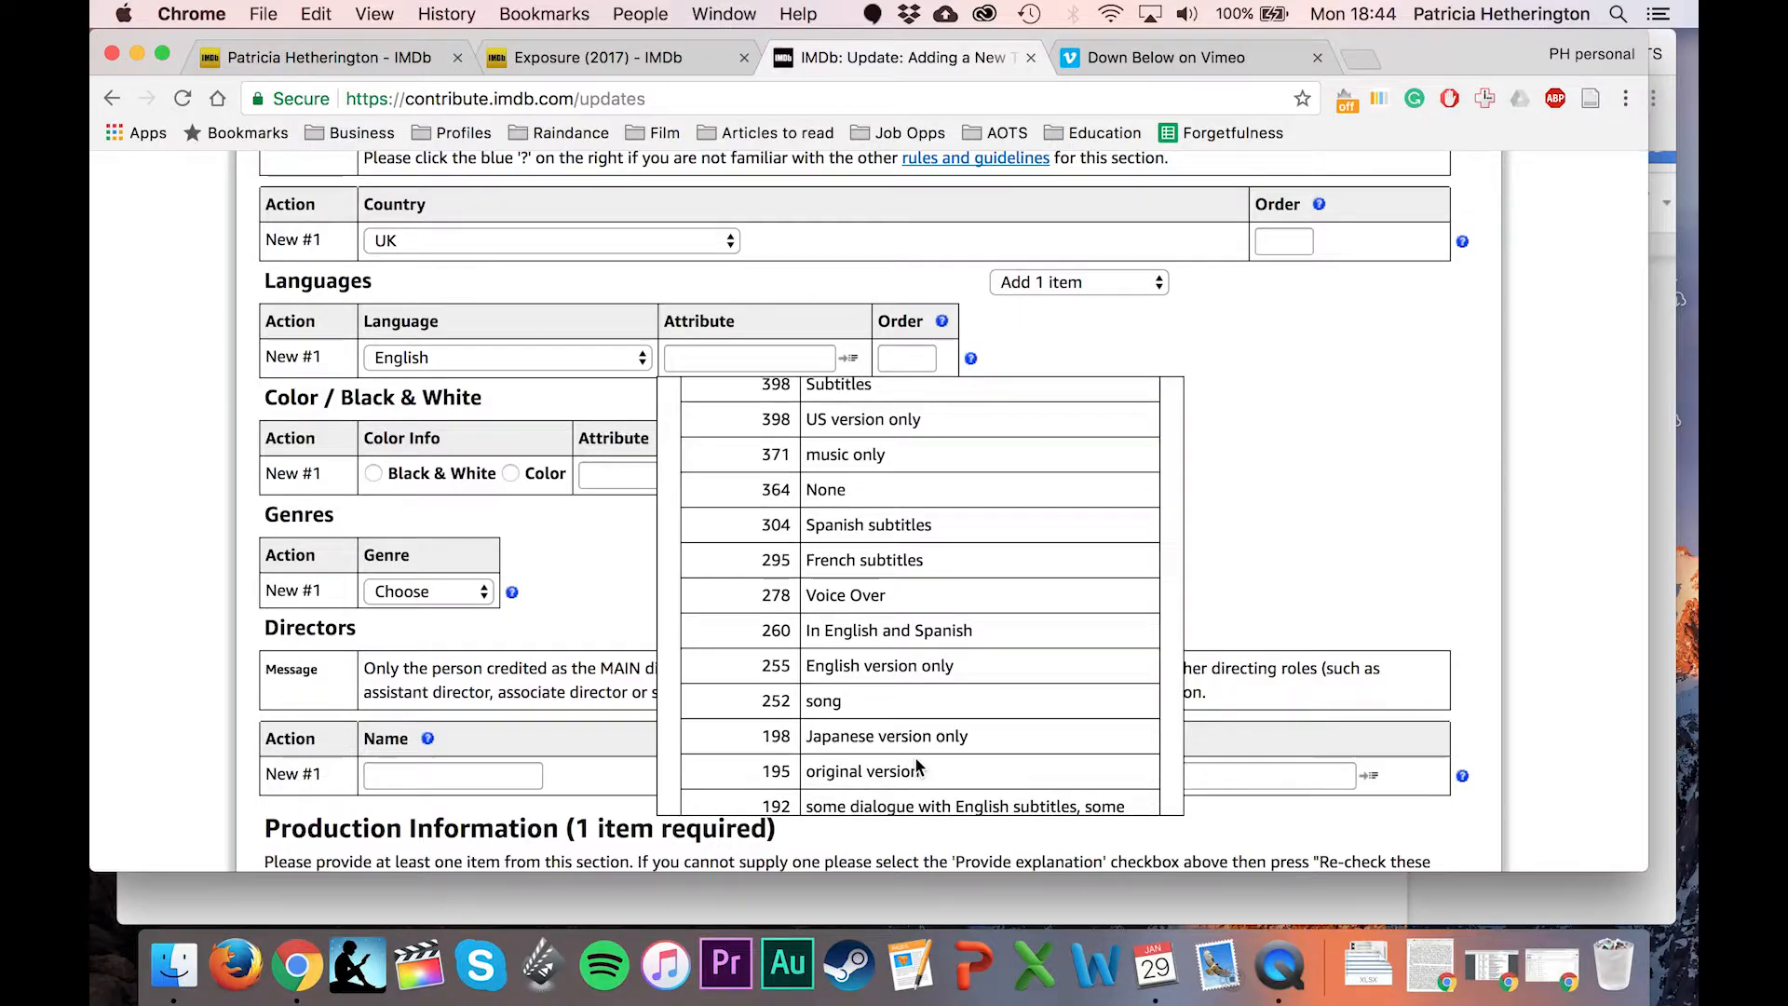
scroll(915, 756, "up", 10)
Set the film's color information to Color.
scroll(915, 758, "down", 15)
left_click(510, 626)
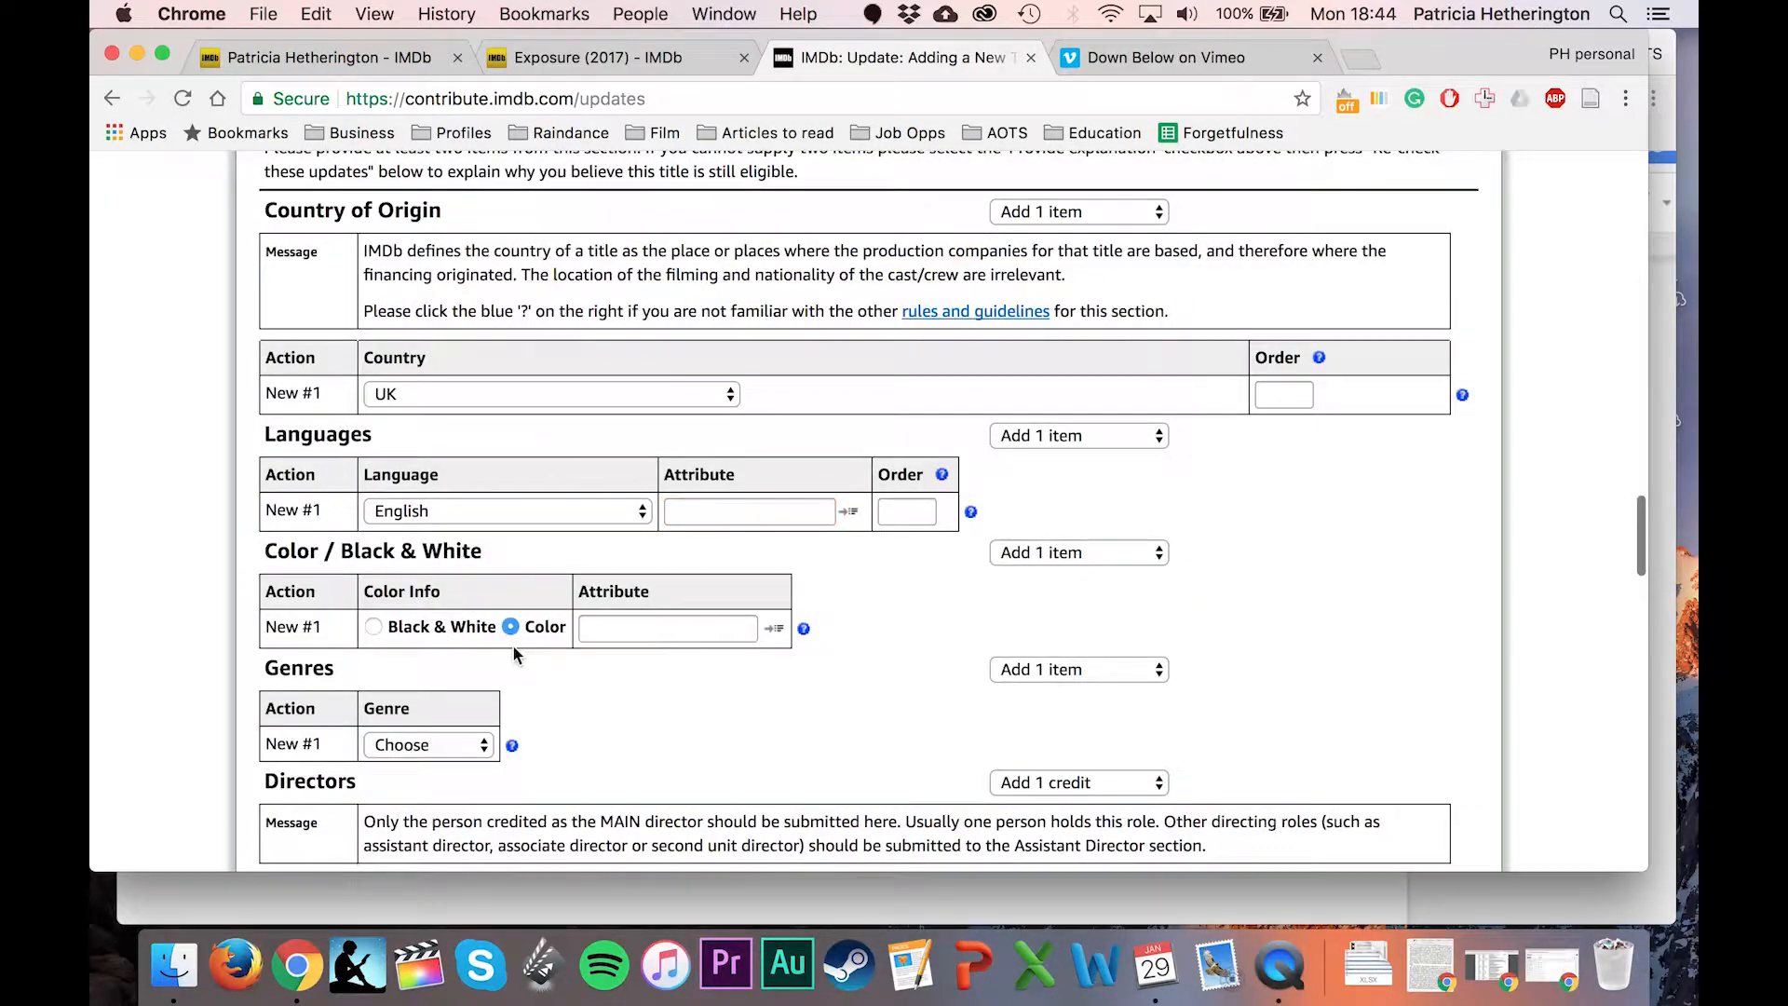
Set the film's genre to Short and request 3 items for the Genres section.
scroll(589, 741, "down", 3)
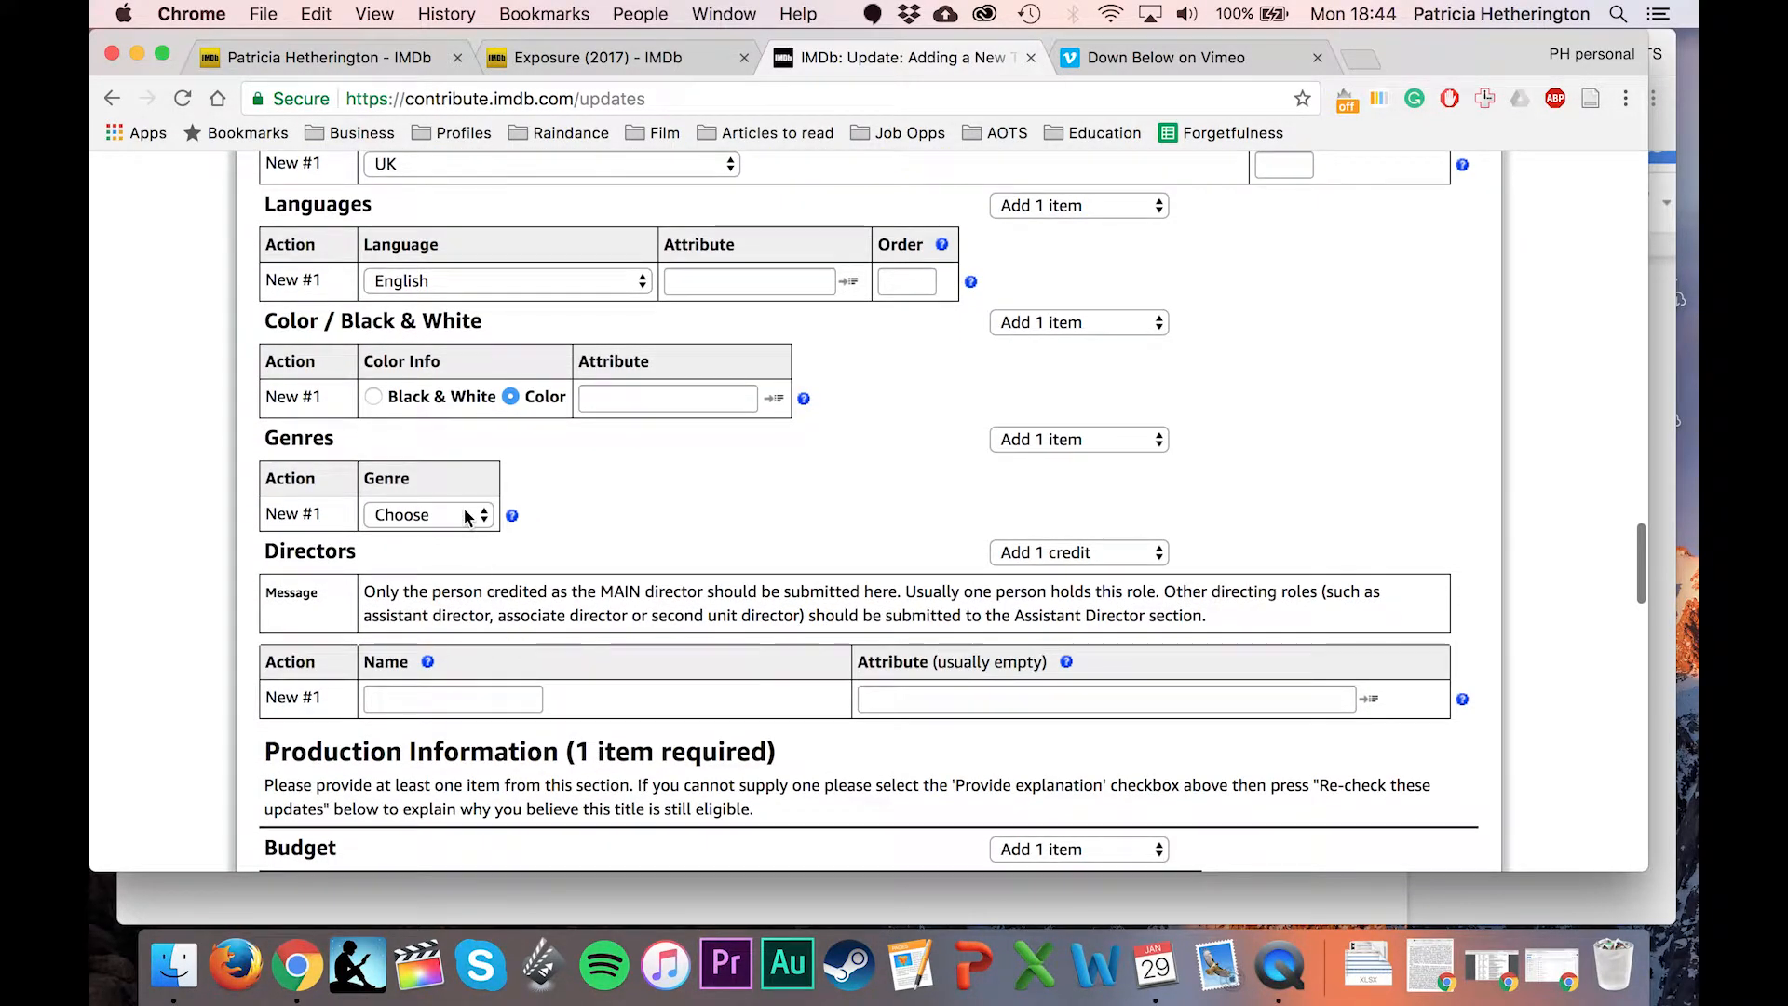
left_click(468, 518)
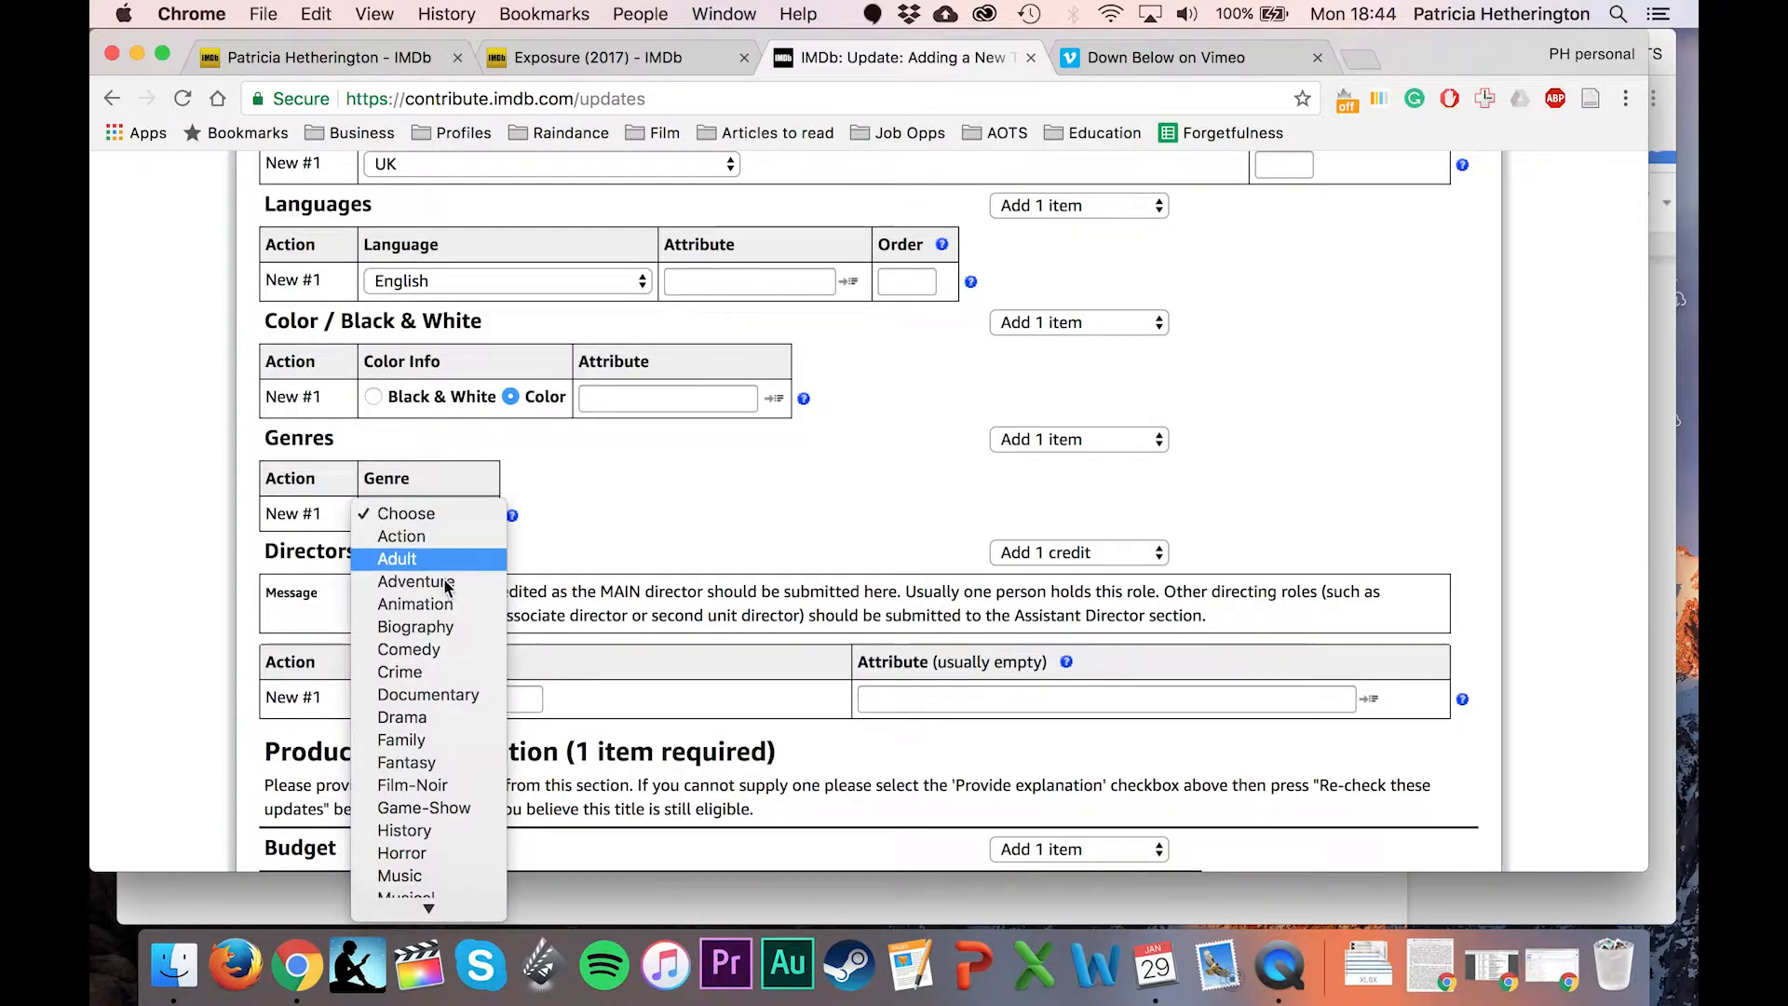
scroll(438, 717, "down", 2)
scroll(437, 717, "down", 5)
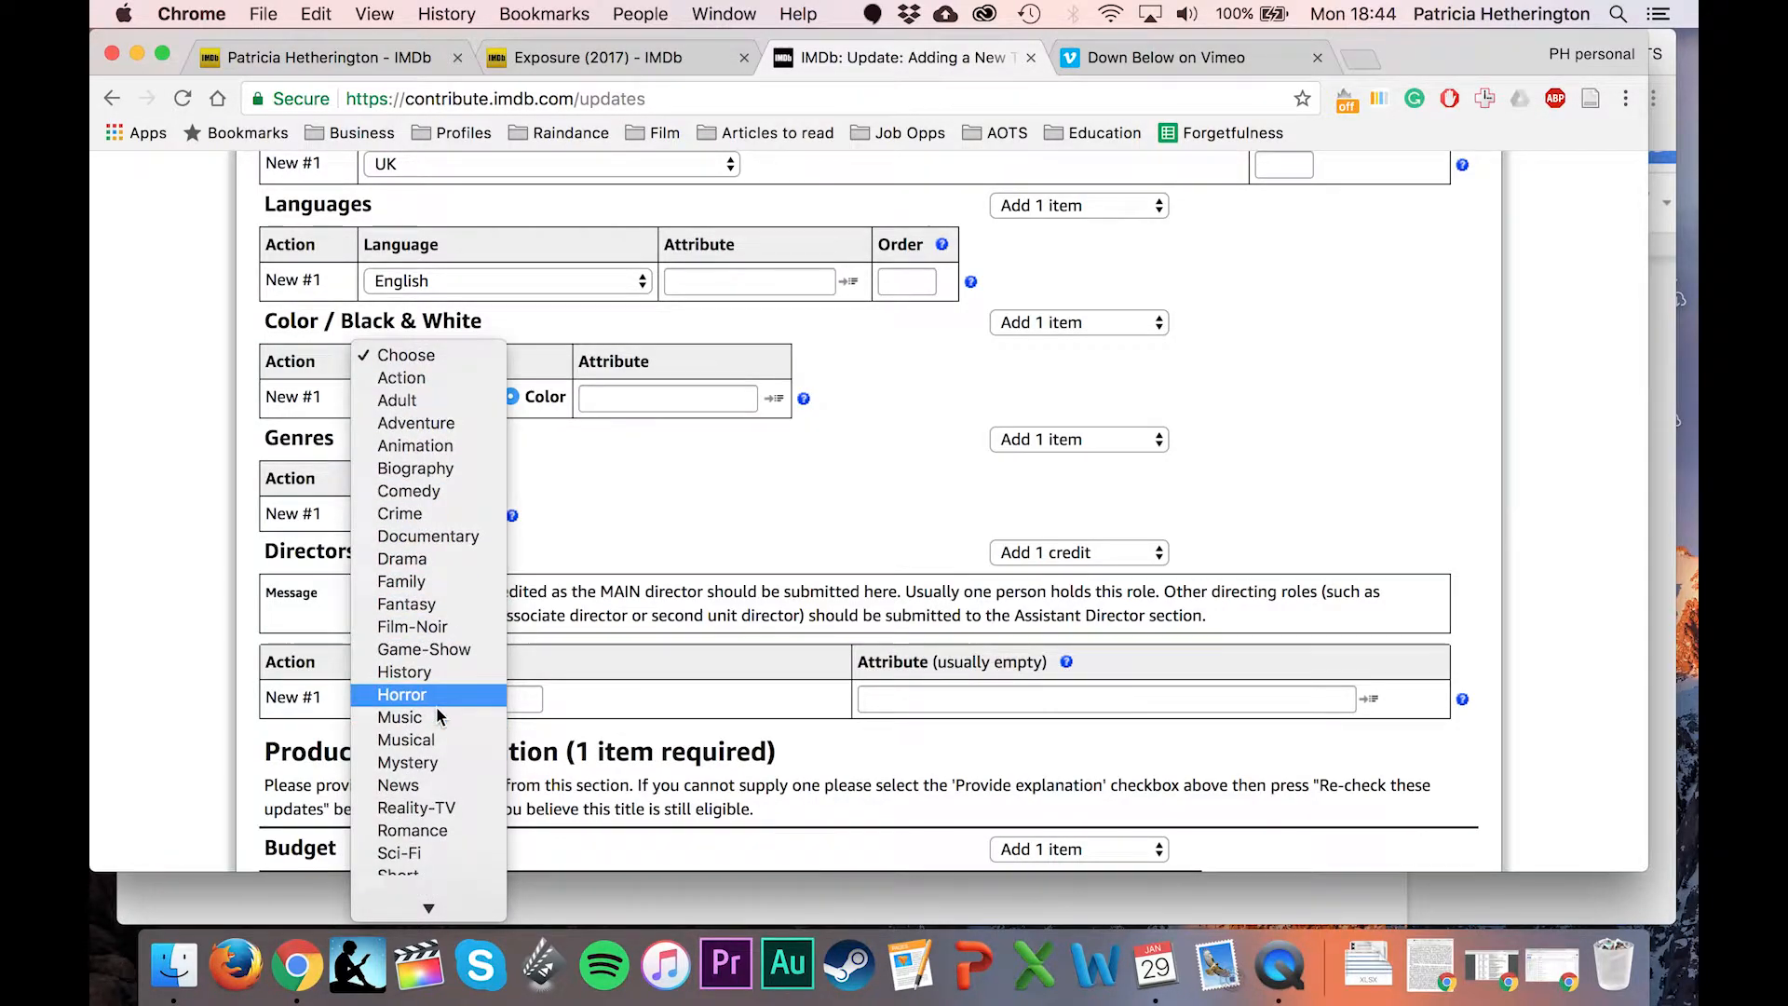
left_click(414, 791)
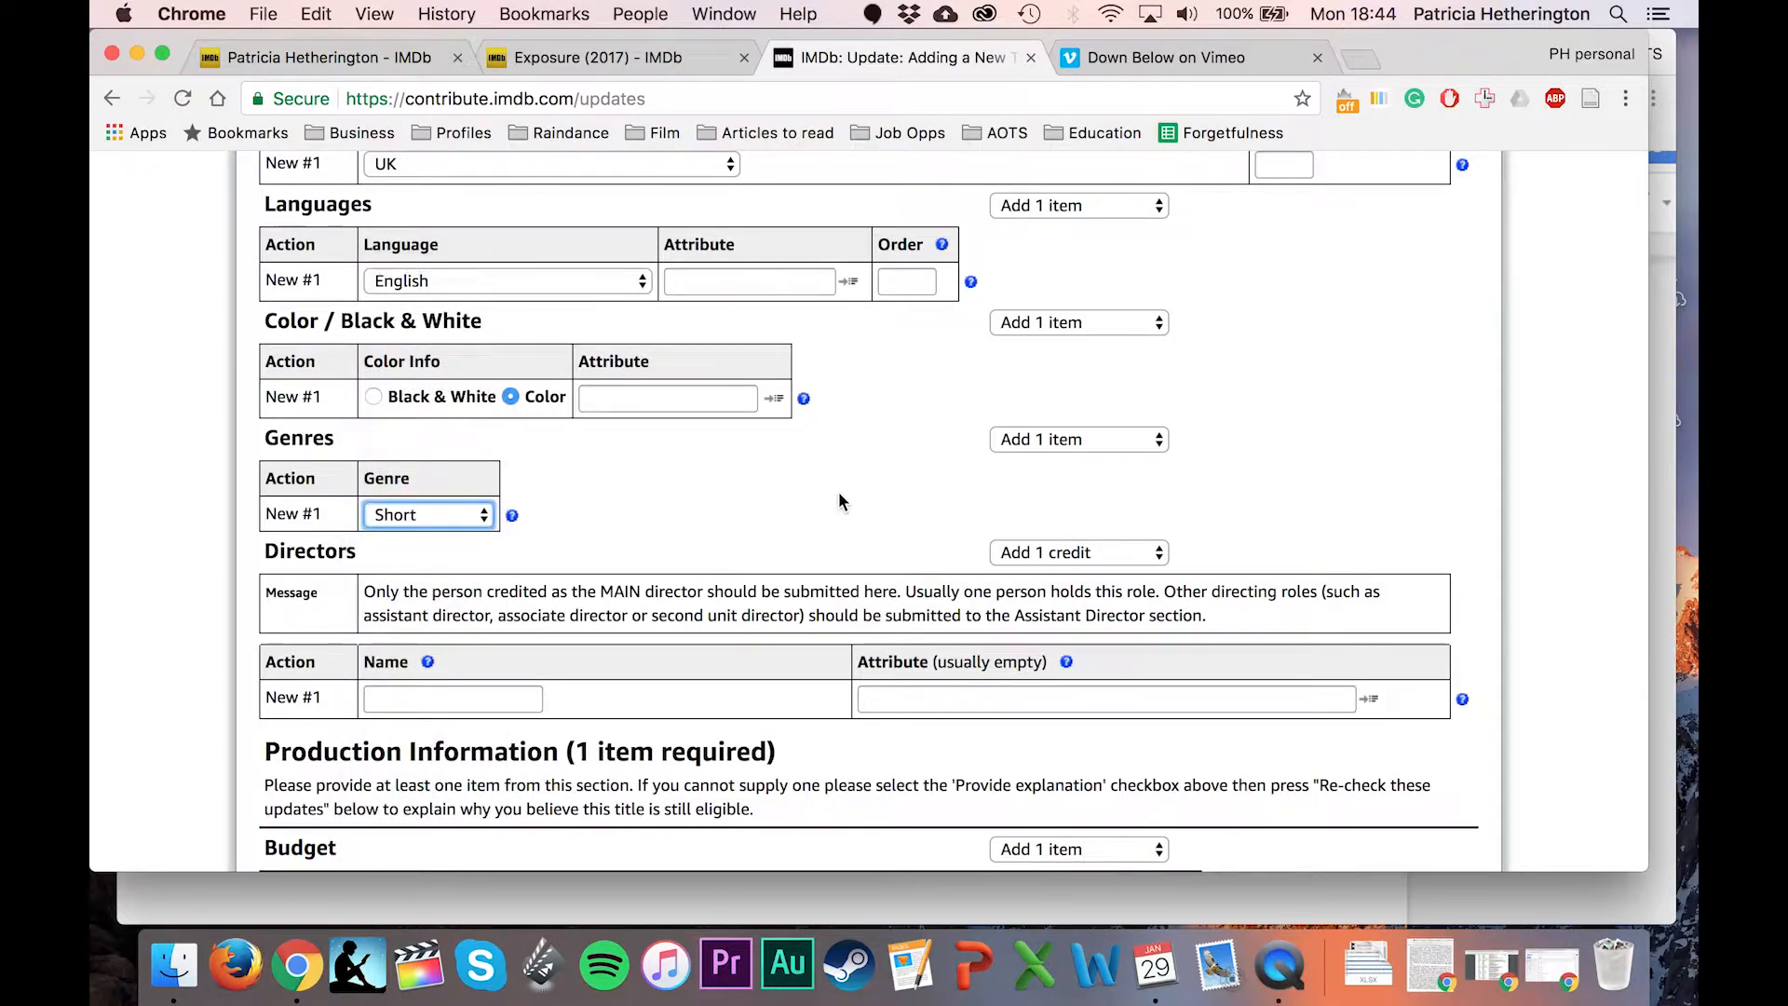
left_click(1055, 437)
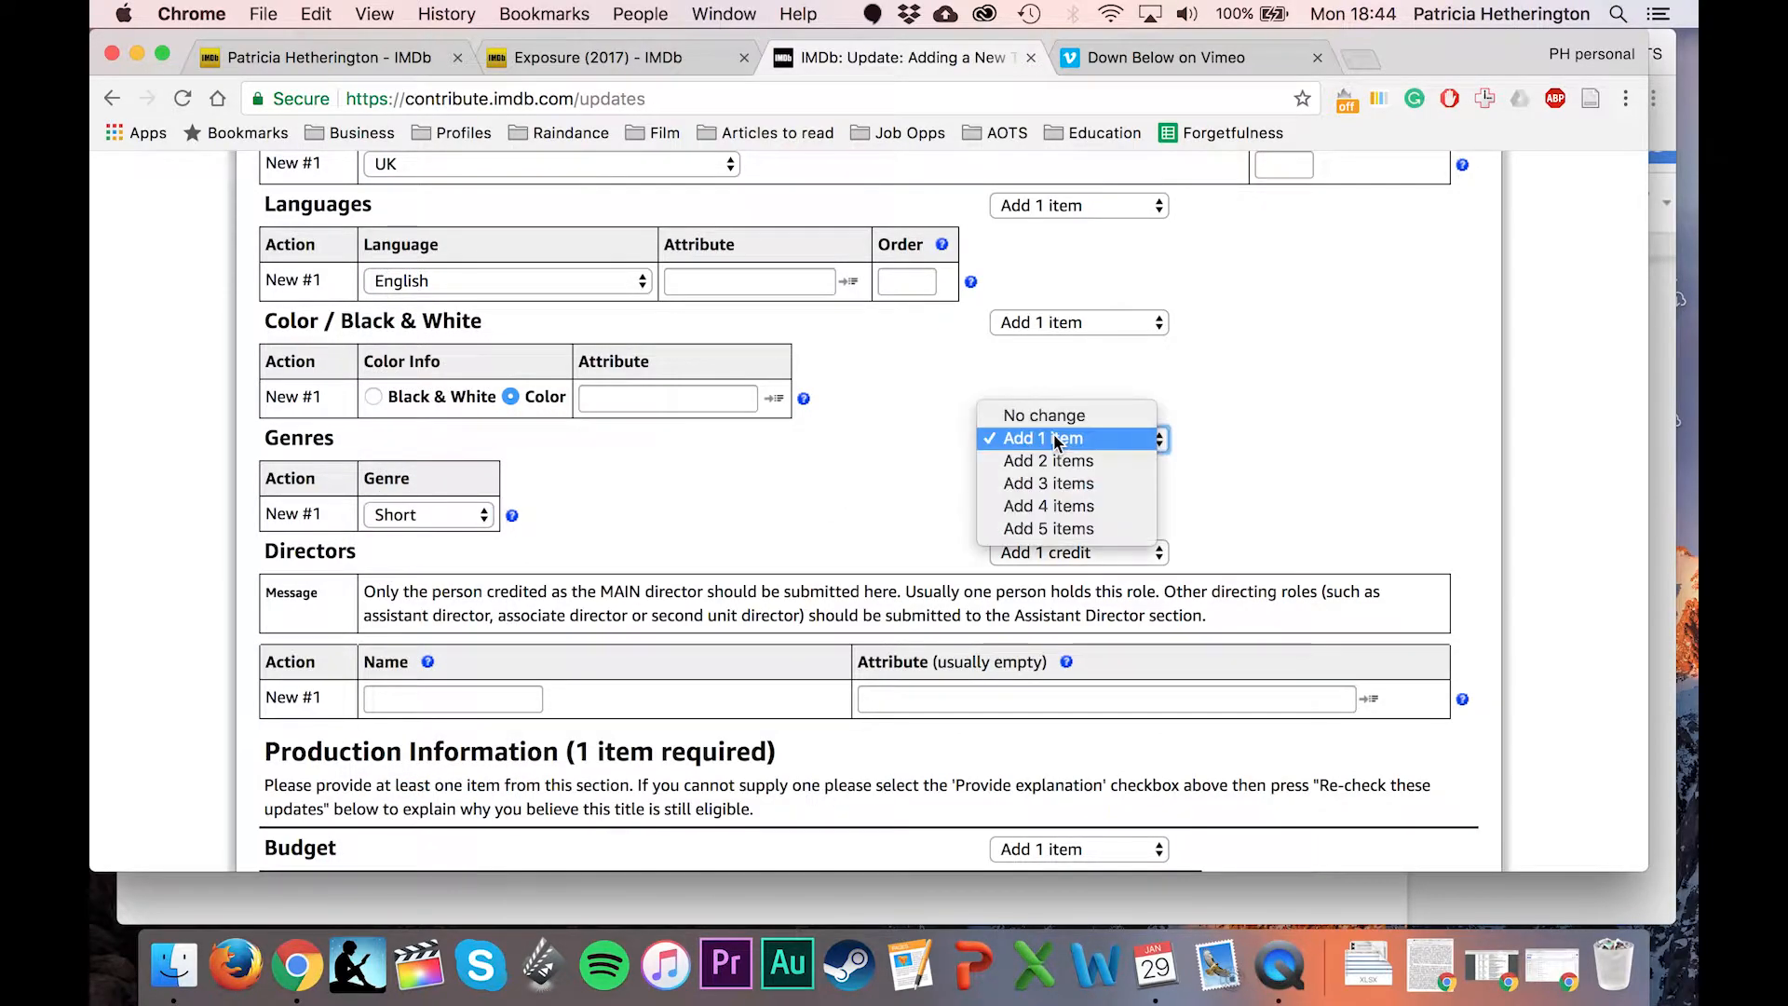
left_click(1057, 483)
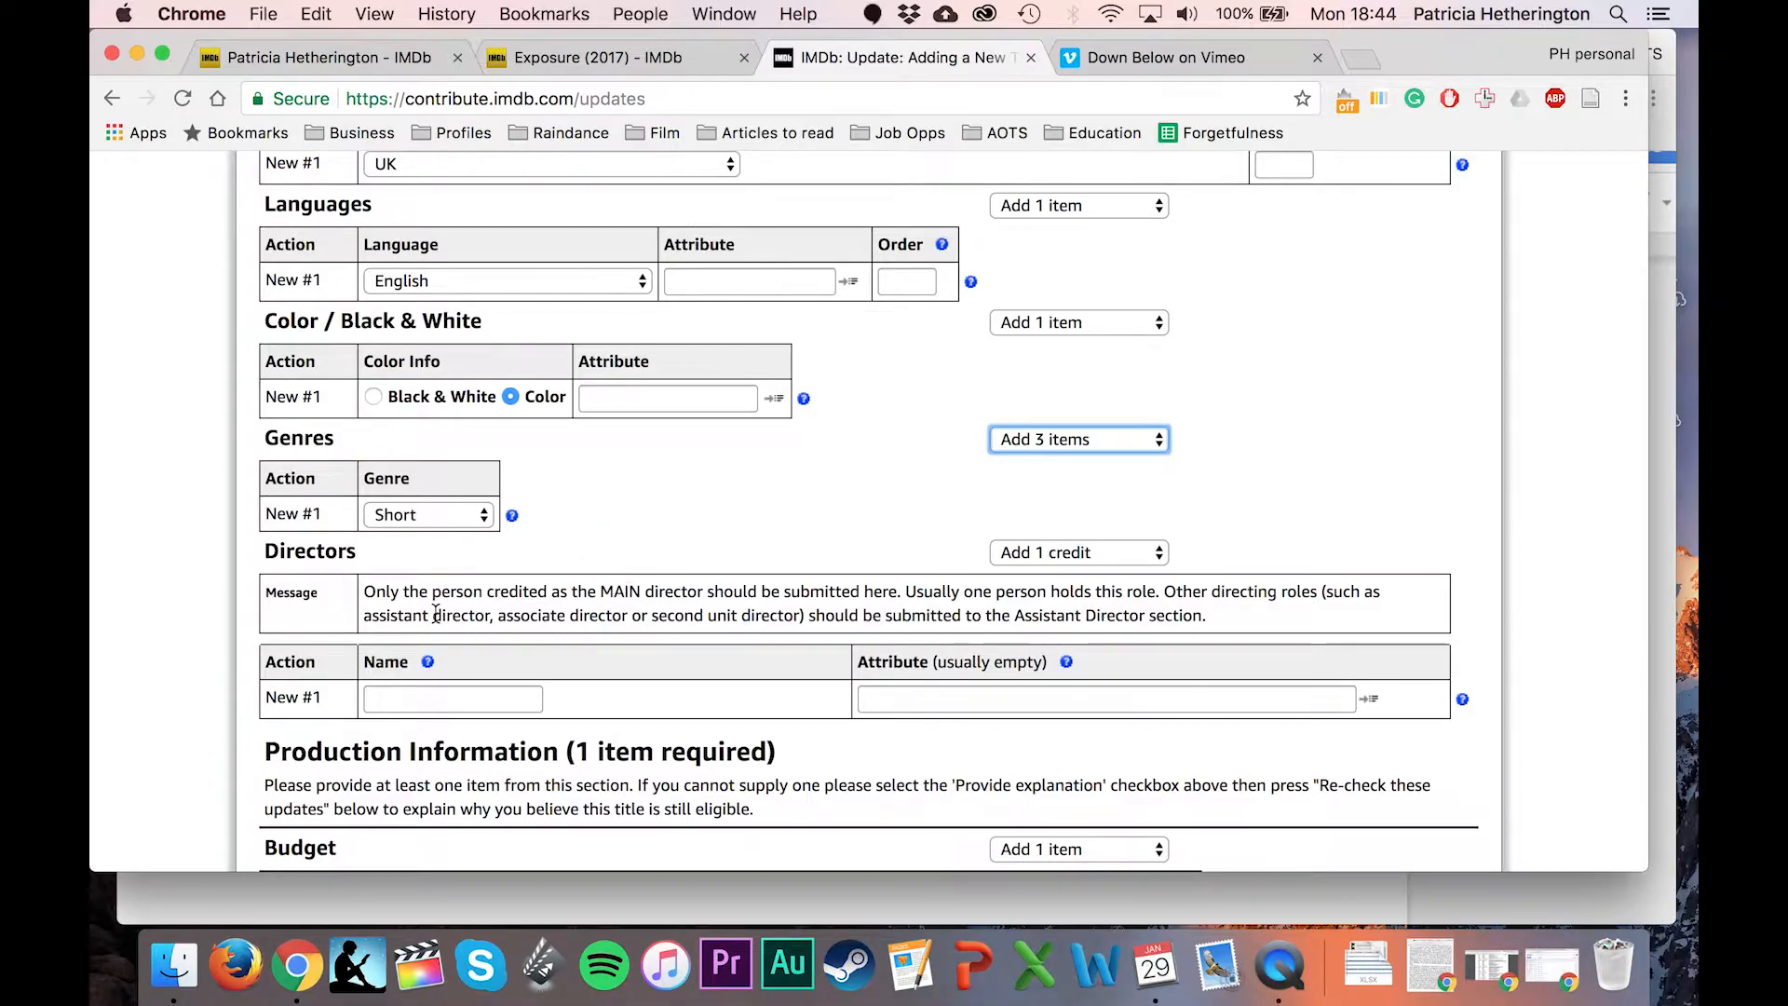
left_click(794, 509)
Enter the director's full name in the Directors entry, as listed in the preproduction spreadsheet's crew details.
scroll(794, 509, "down", 1)
scroll(795, 512, "down", 5)
left_click(447, 486)
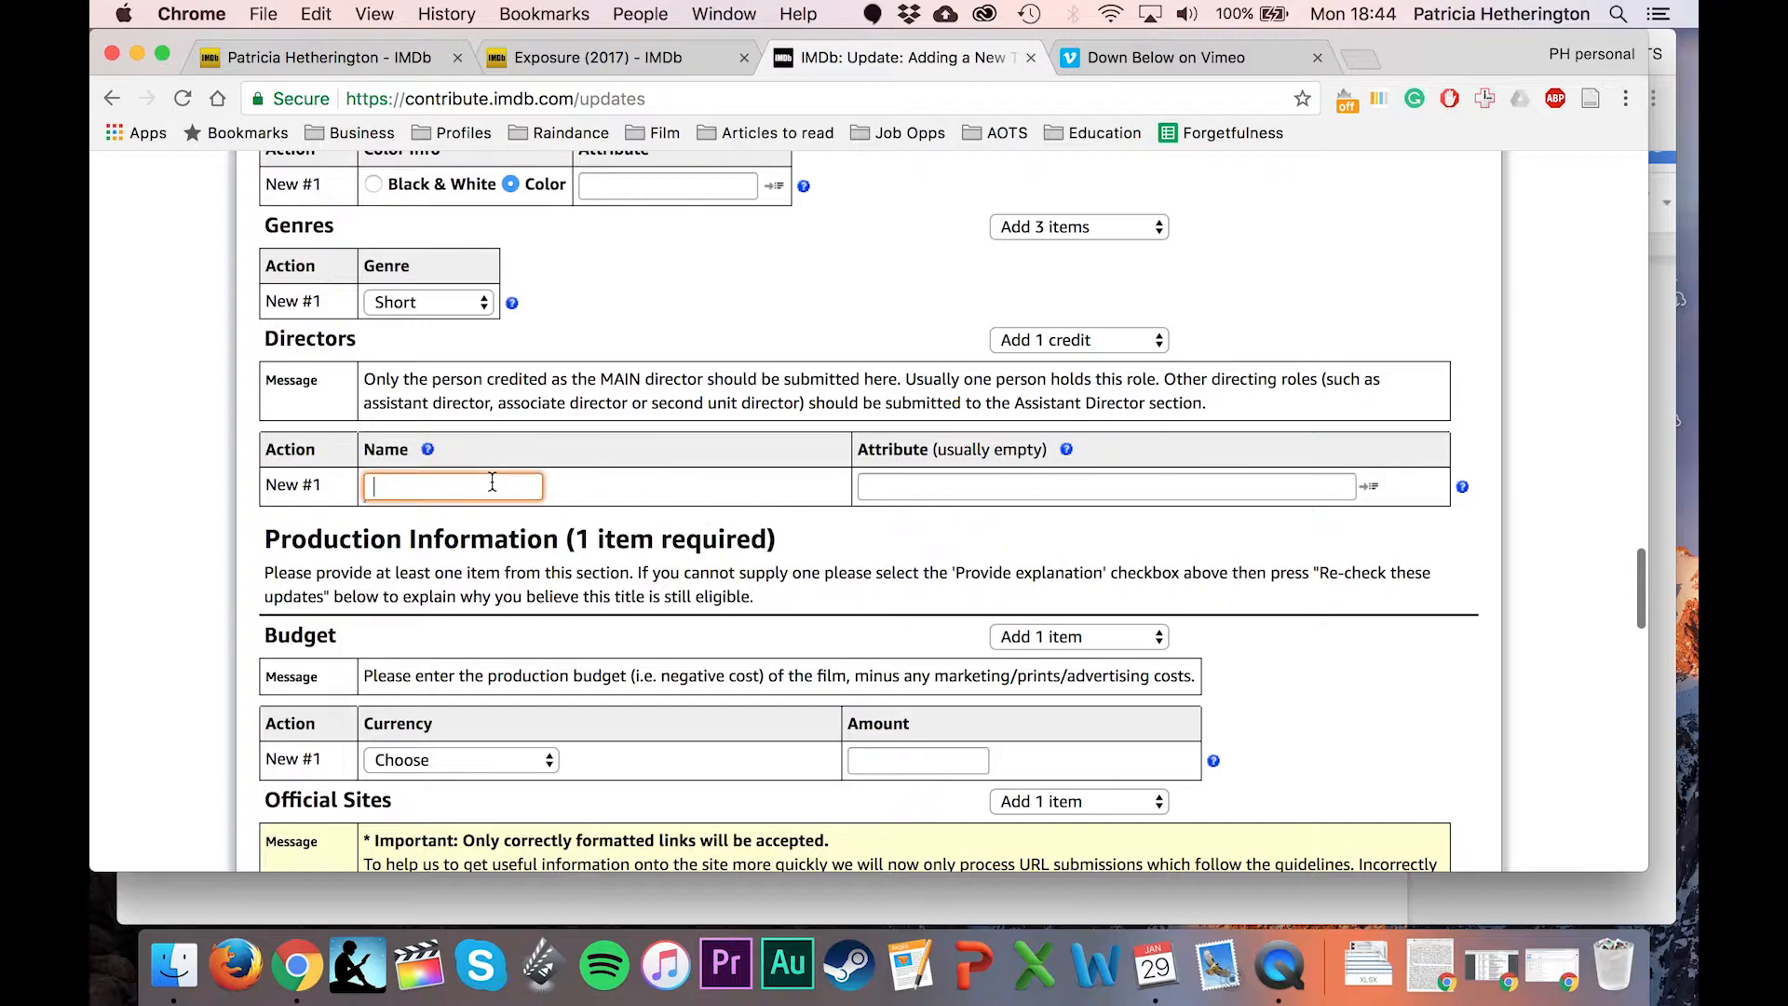
type("Cristina")
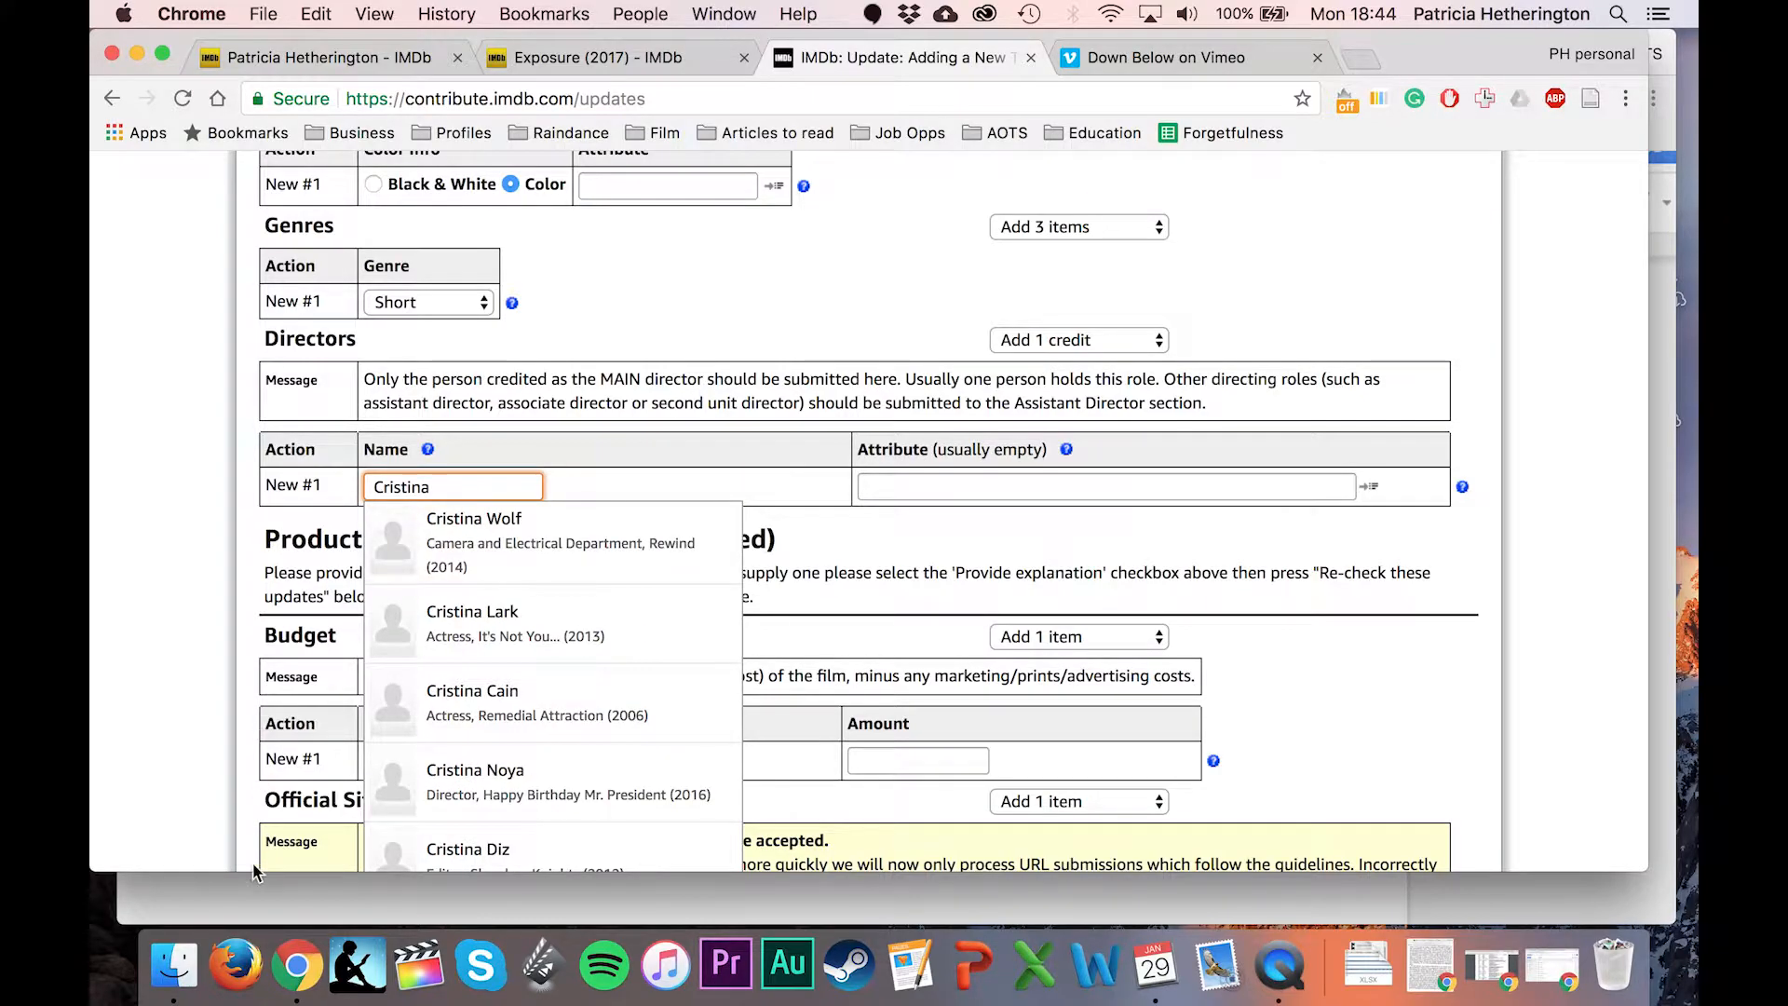
left_click(226, 890)
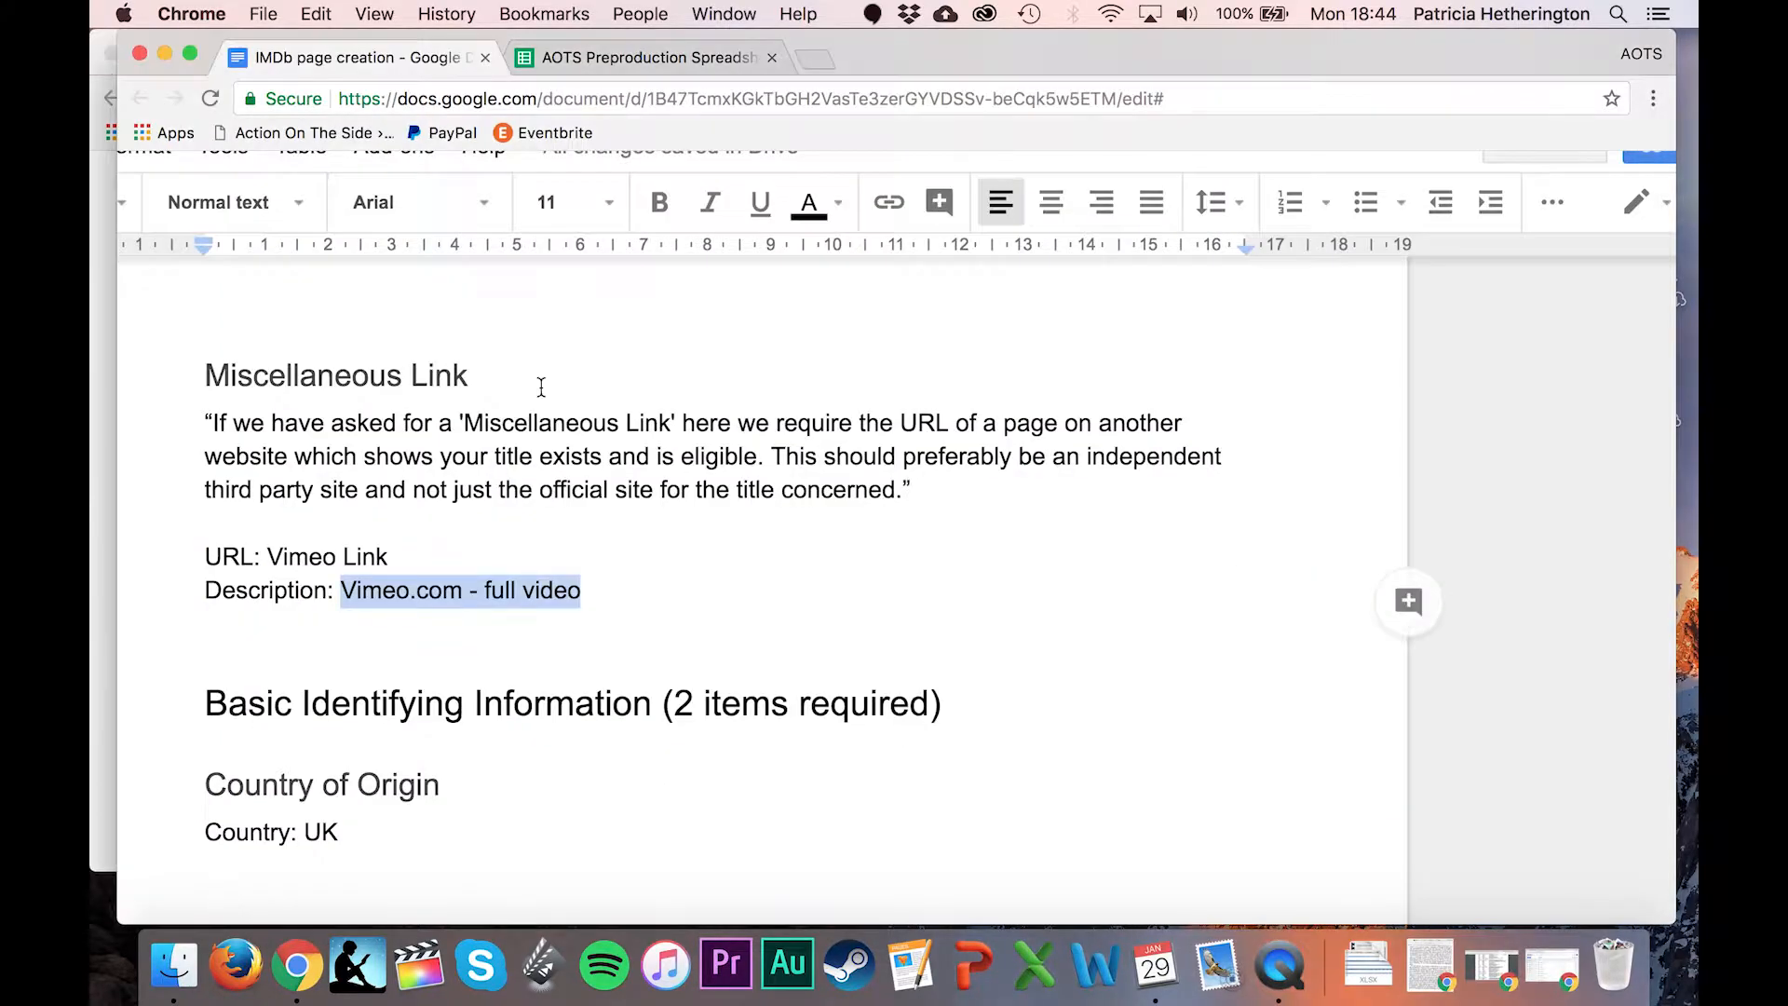
left_click(612, 54)
left_click(249, 562)
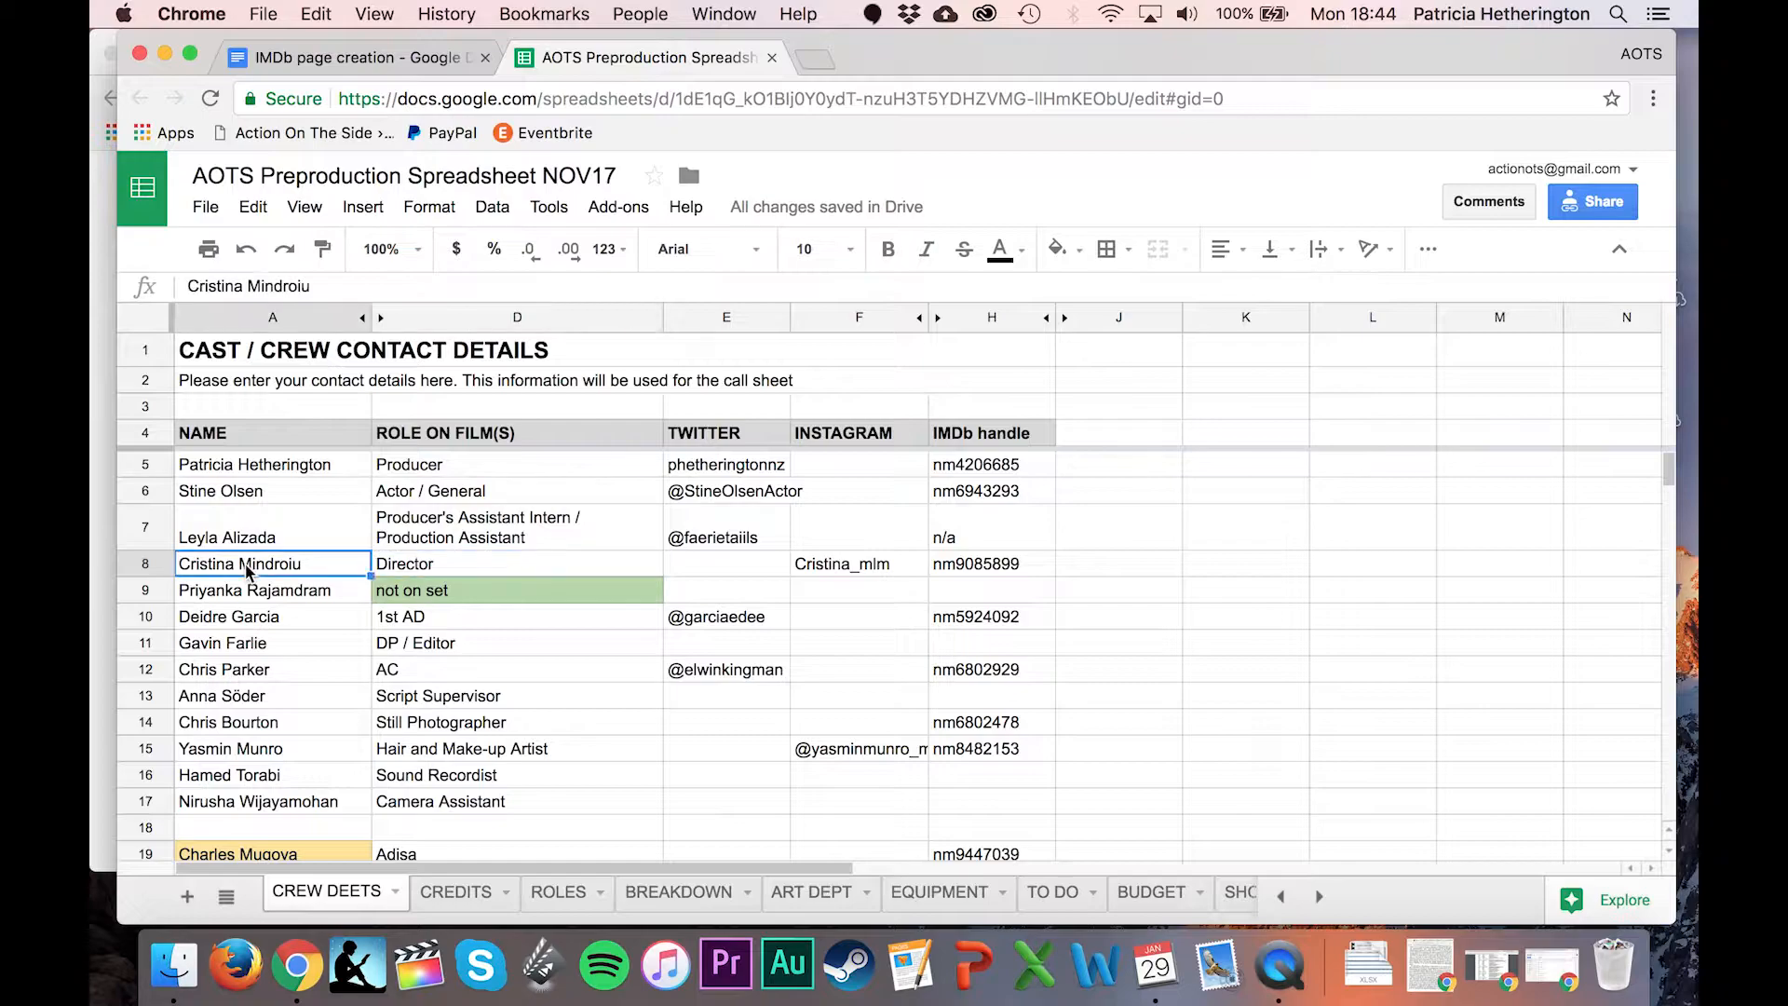
left_click(107, 555)
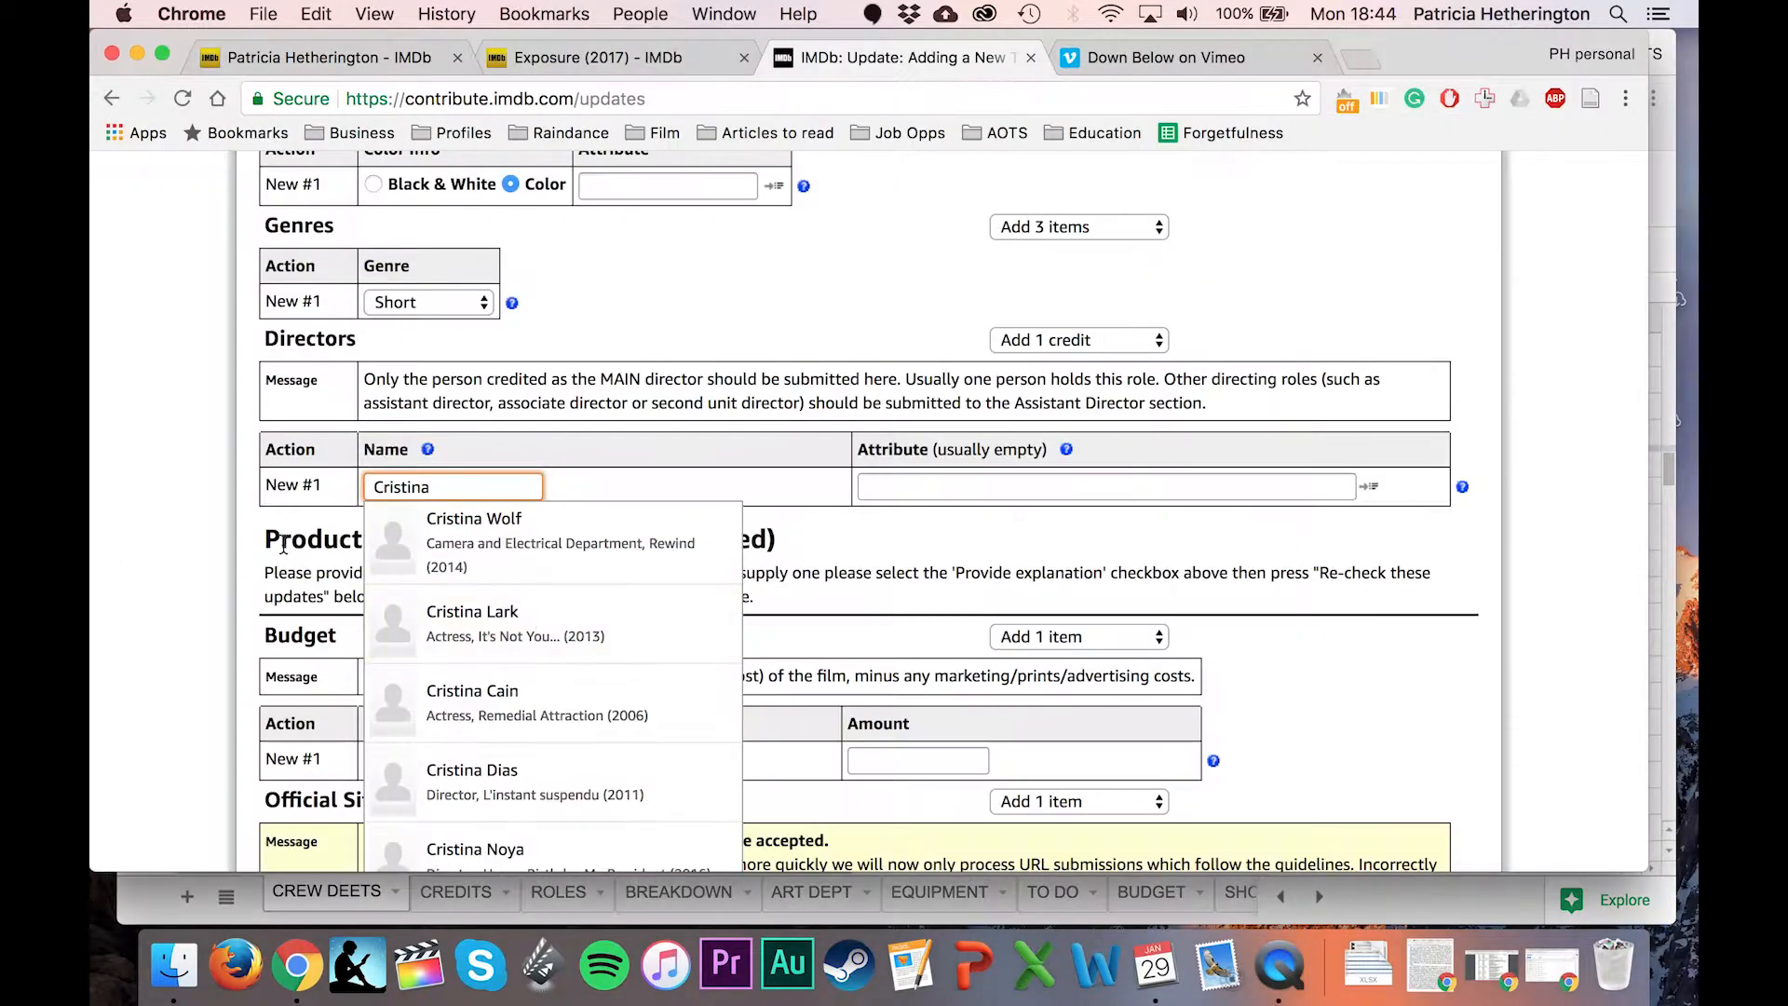
key("super+a")
type("Cristina Mindroiu")
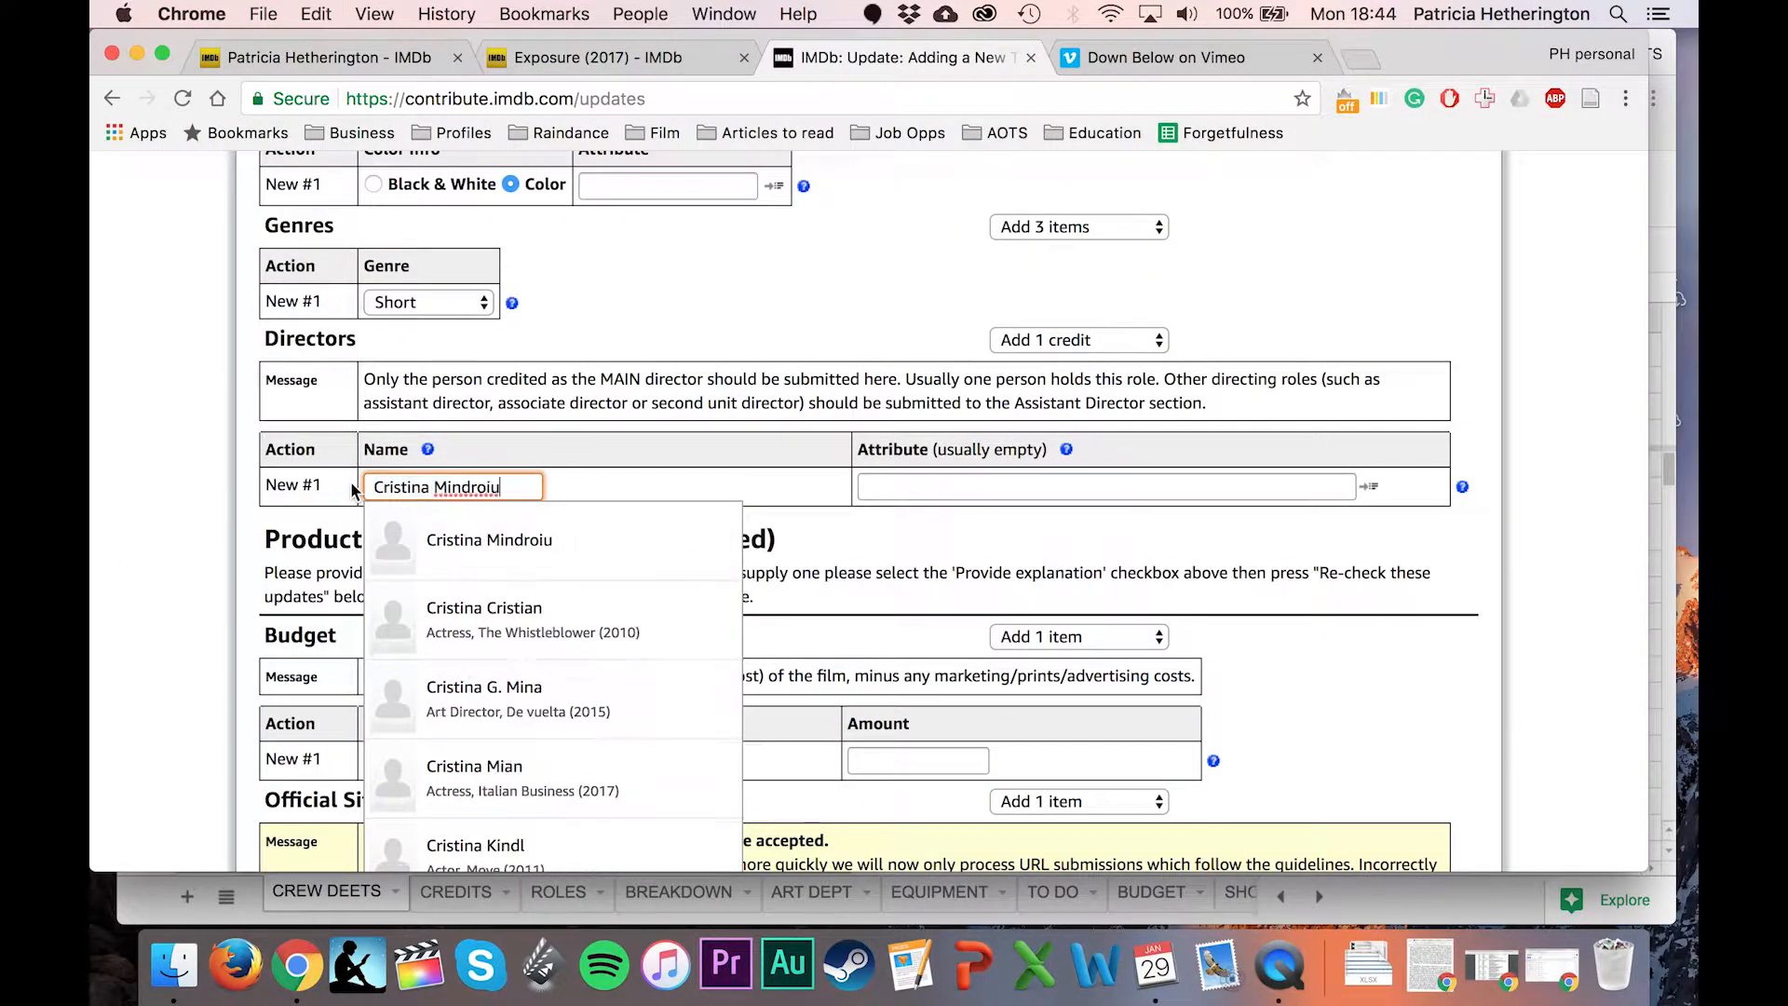
Search imdb.com for the director's name in a new tab and examine the matching profile page.
left_click(1365, 60)
type("imdb.com")
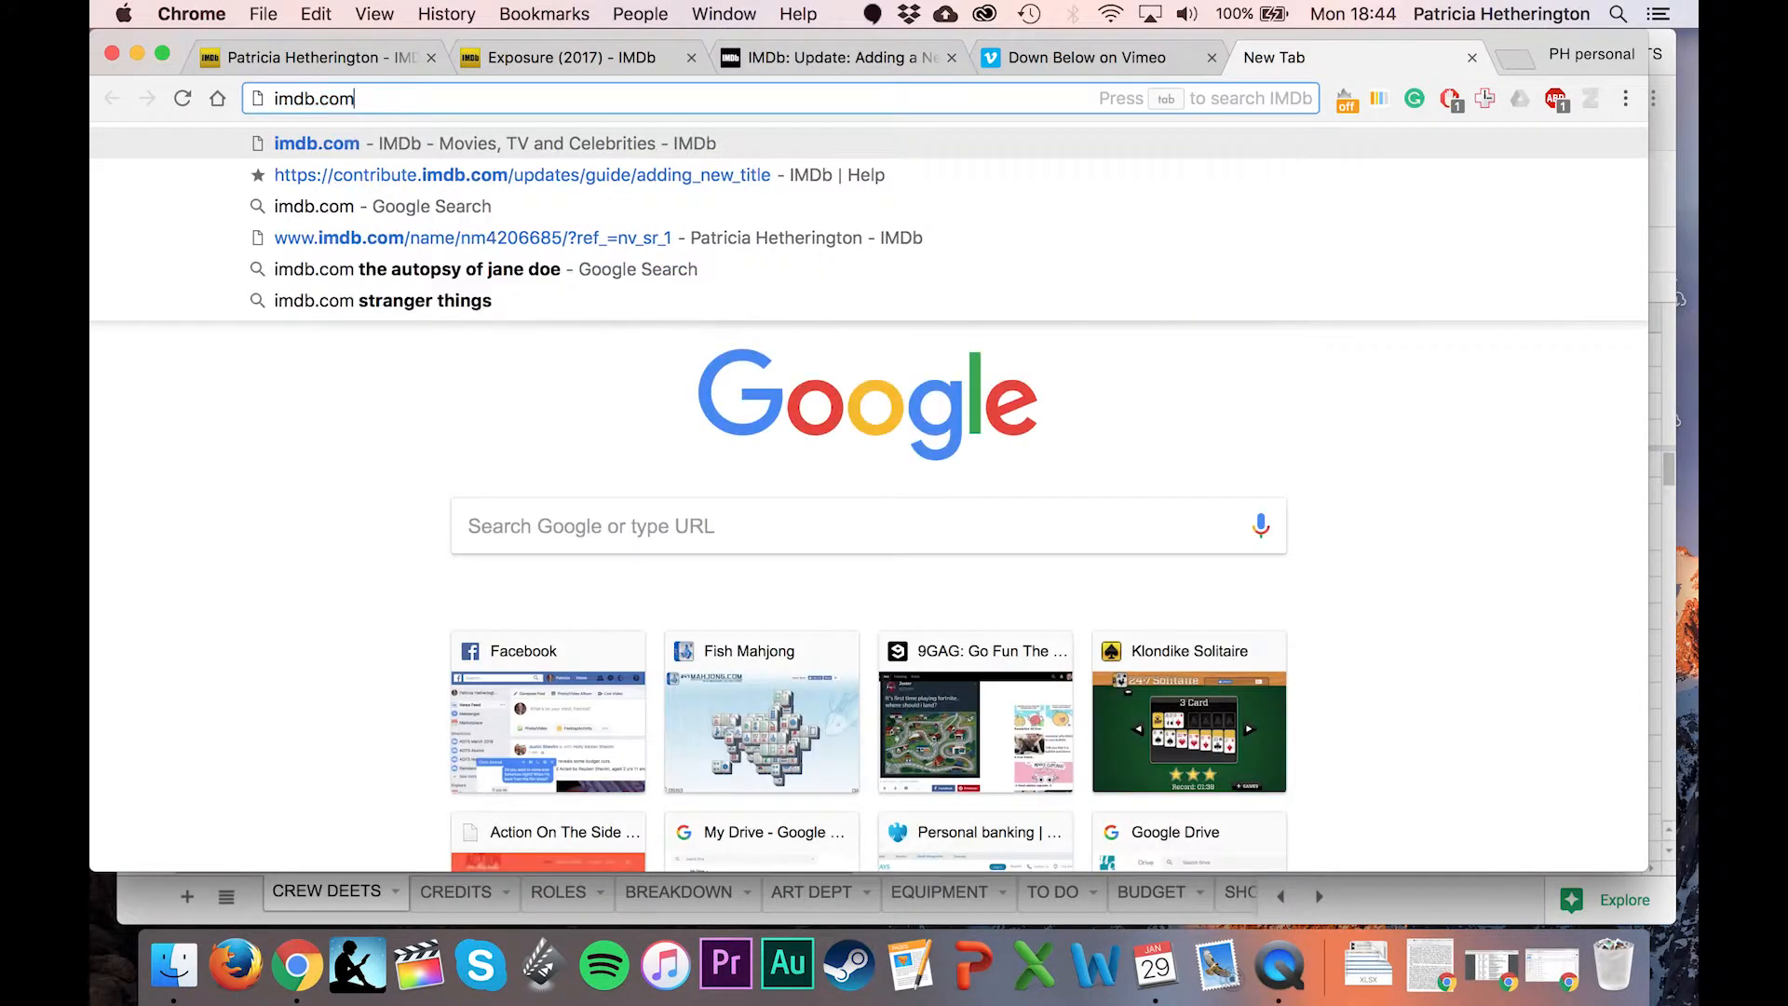
key("Tab")
type("Cristina Mindroiu")
key("Return")
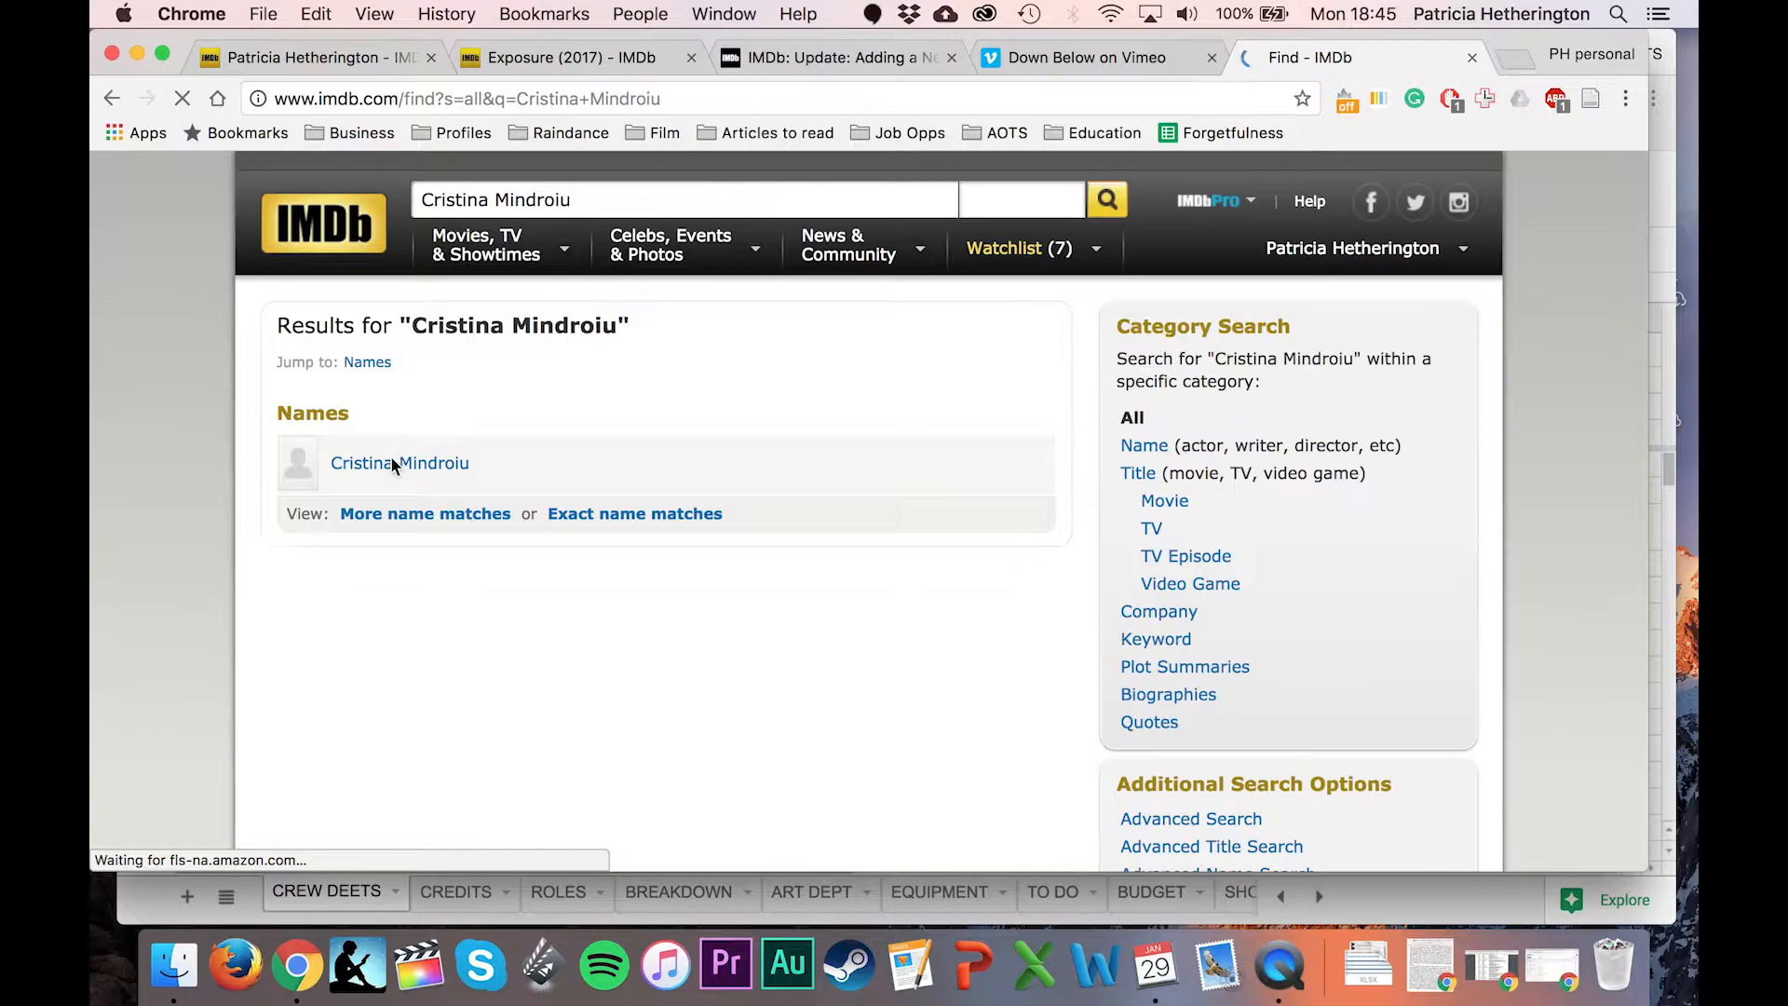
left_click(423, 466)
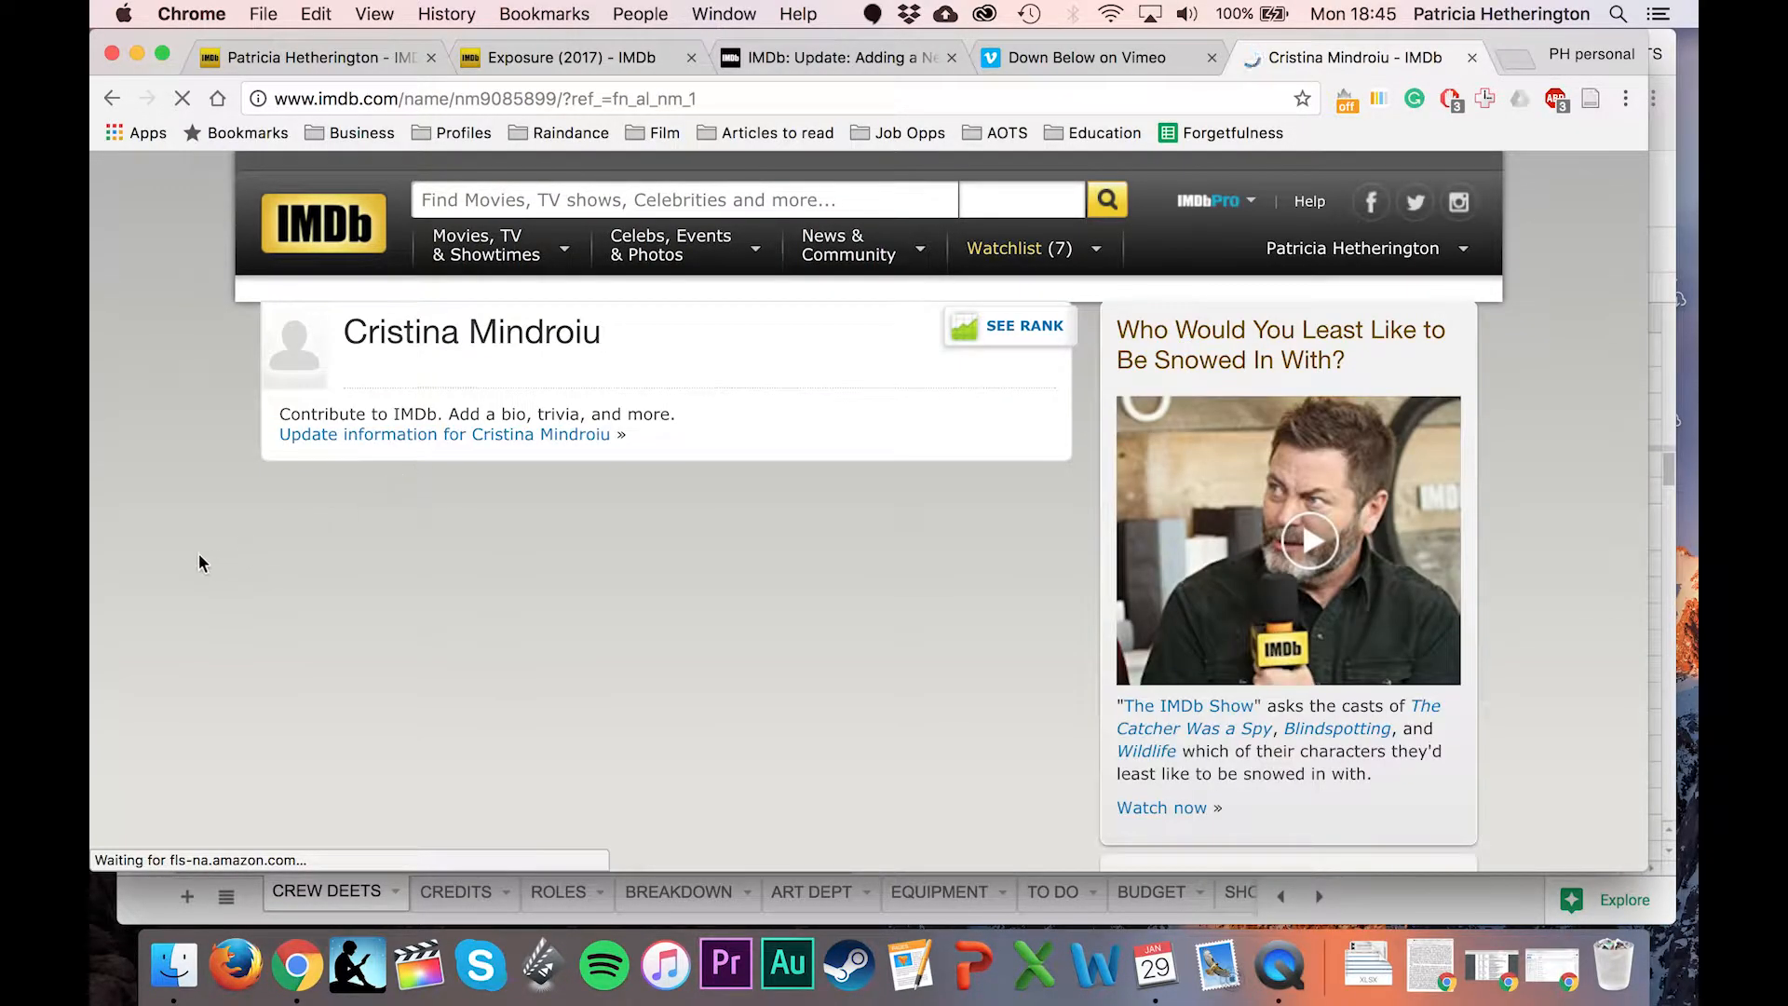
scroll(200, 555, "down", 6)
scroll(199, 555, "down", 6)
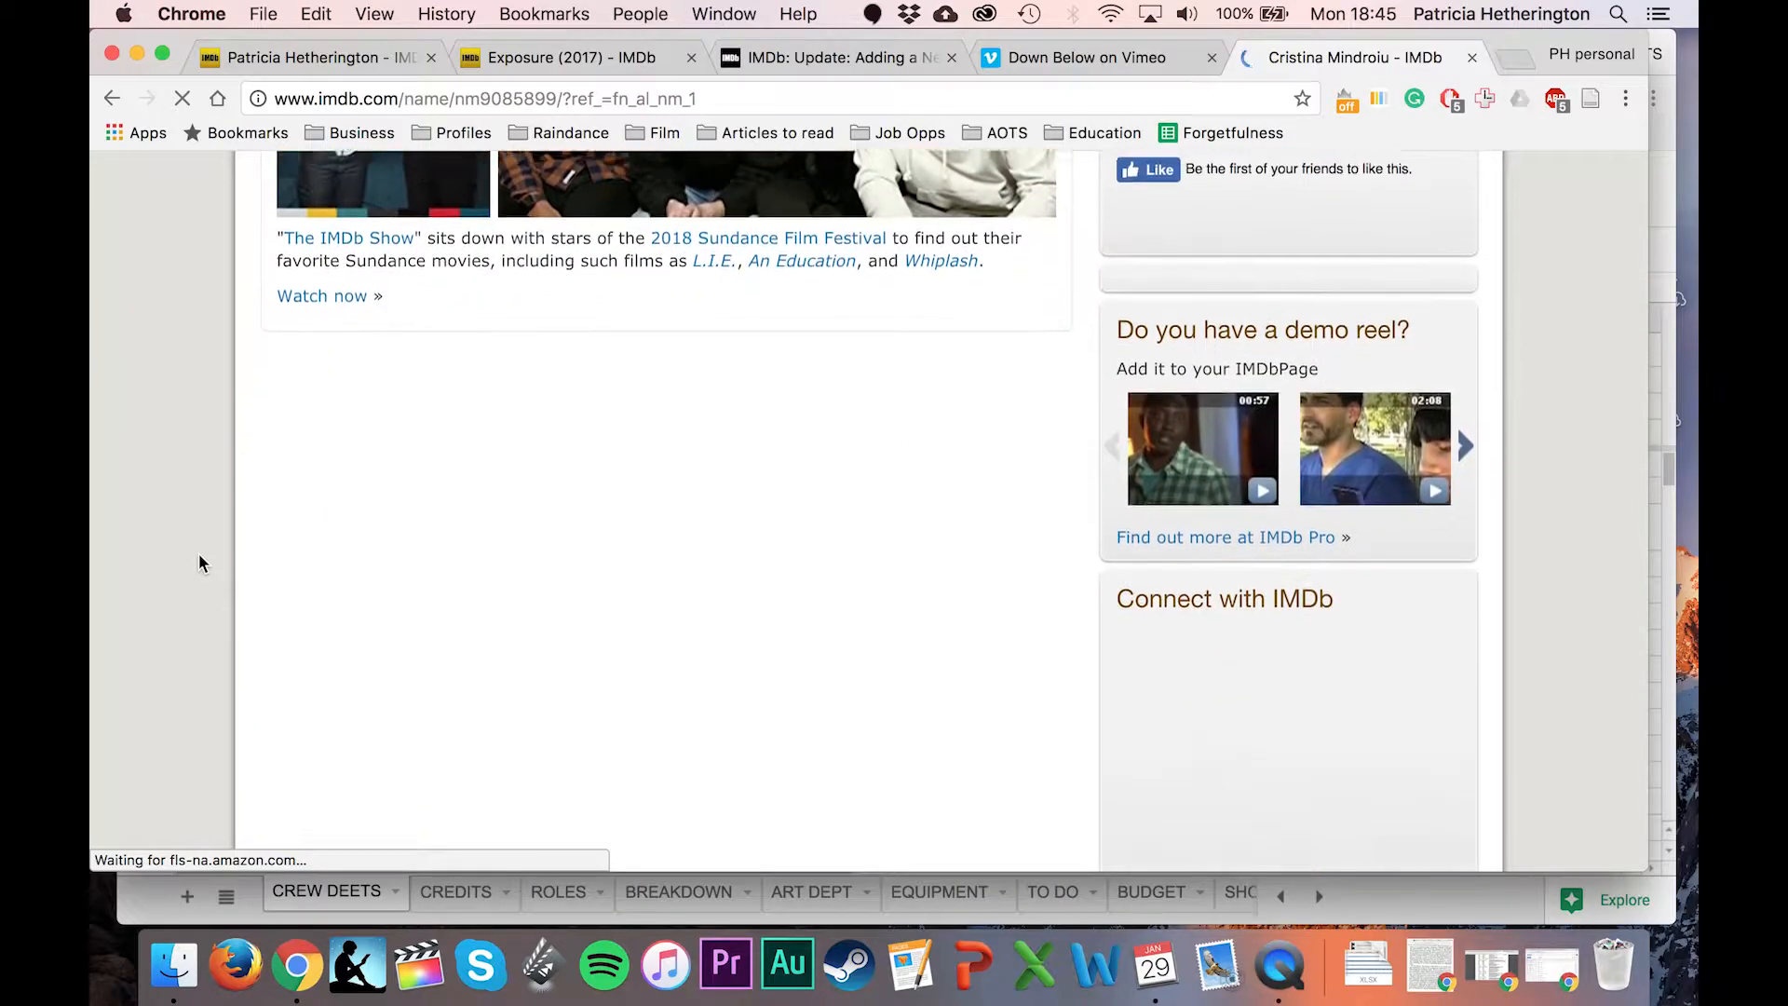
scroll(199, 555, "up", 13)
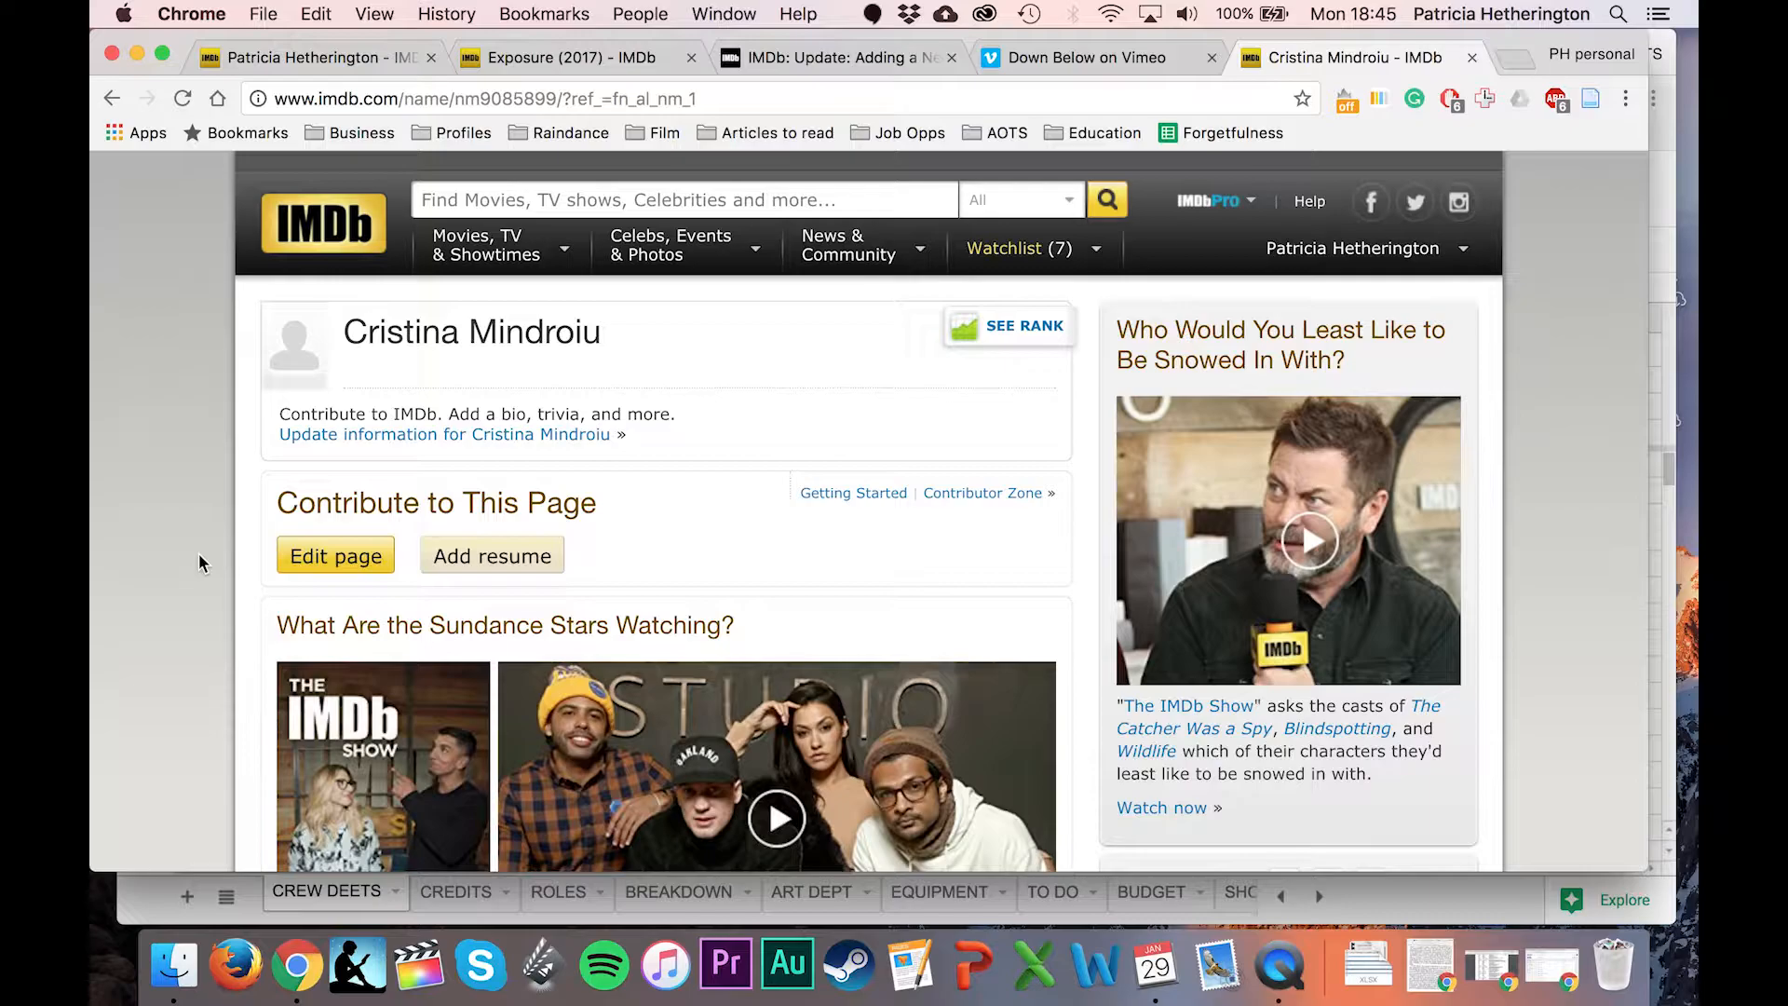
Close the profile page and select the director's exact name match for the Directors entry.
left_click(1472, 57)
left_click(978, 57)
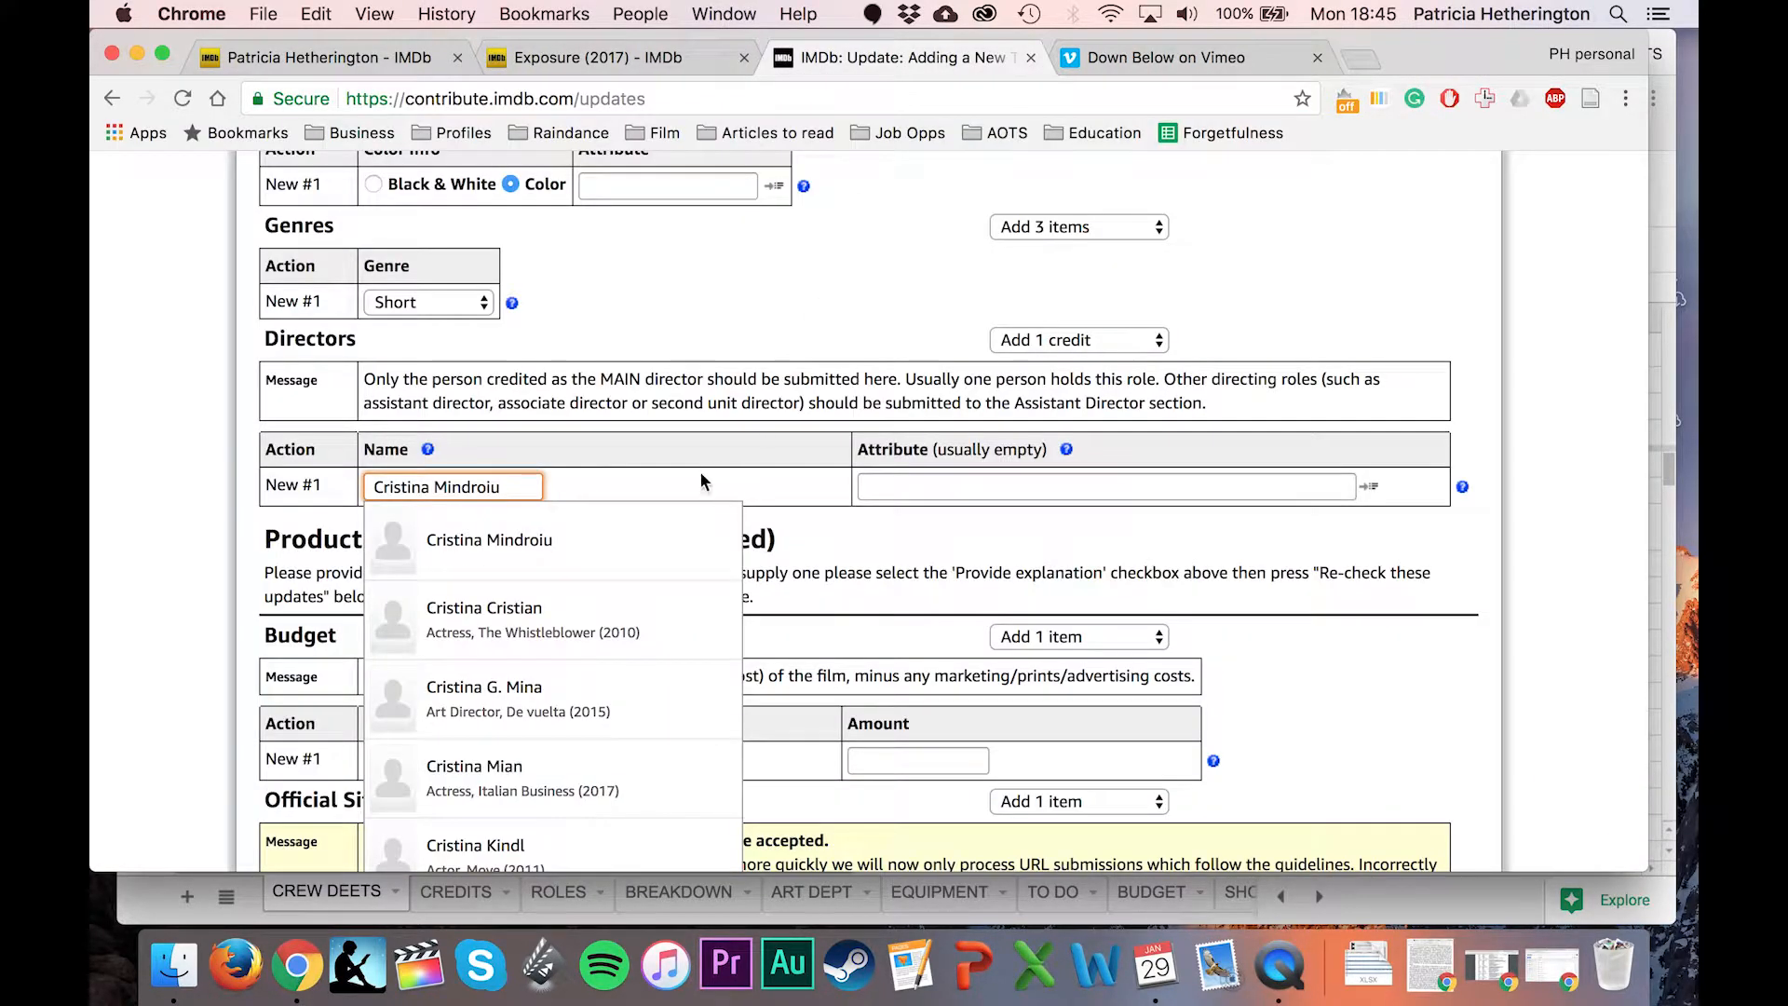
left_click(536, 537)
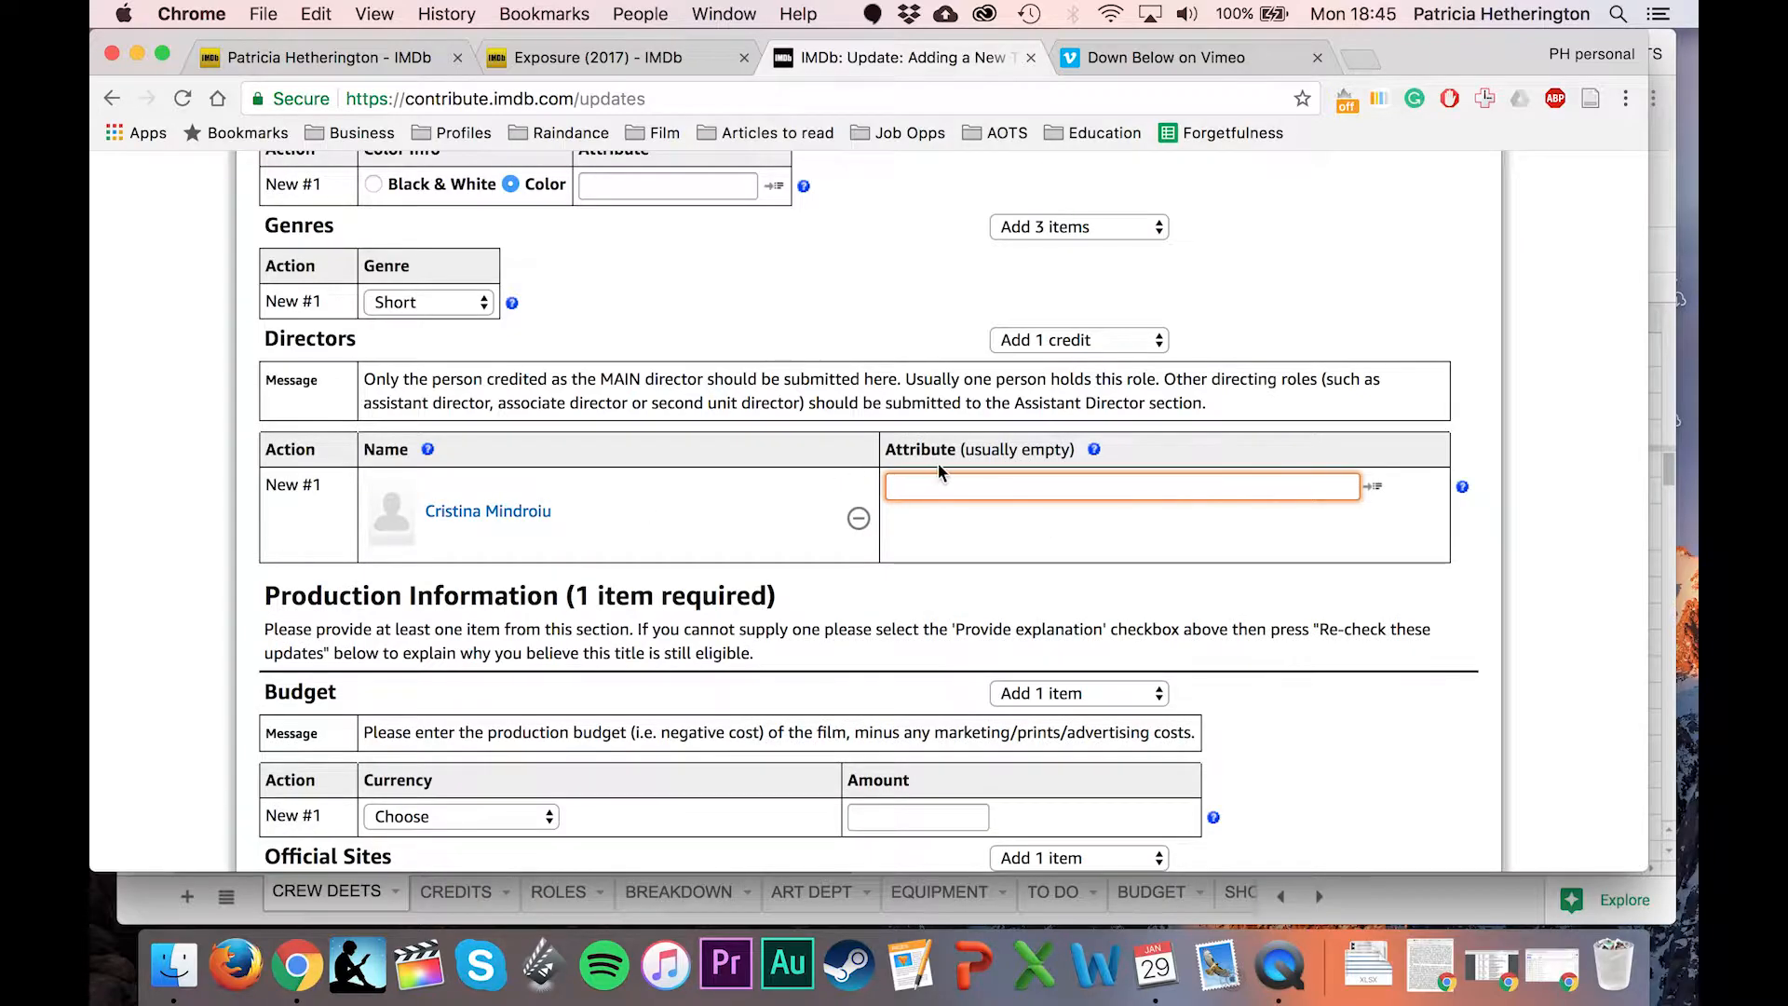
Open the Down Below project page on the Action On The Side website and copy its web address.
scroll(687, 512, "down", 5)
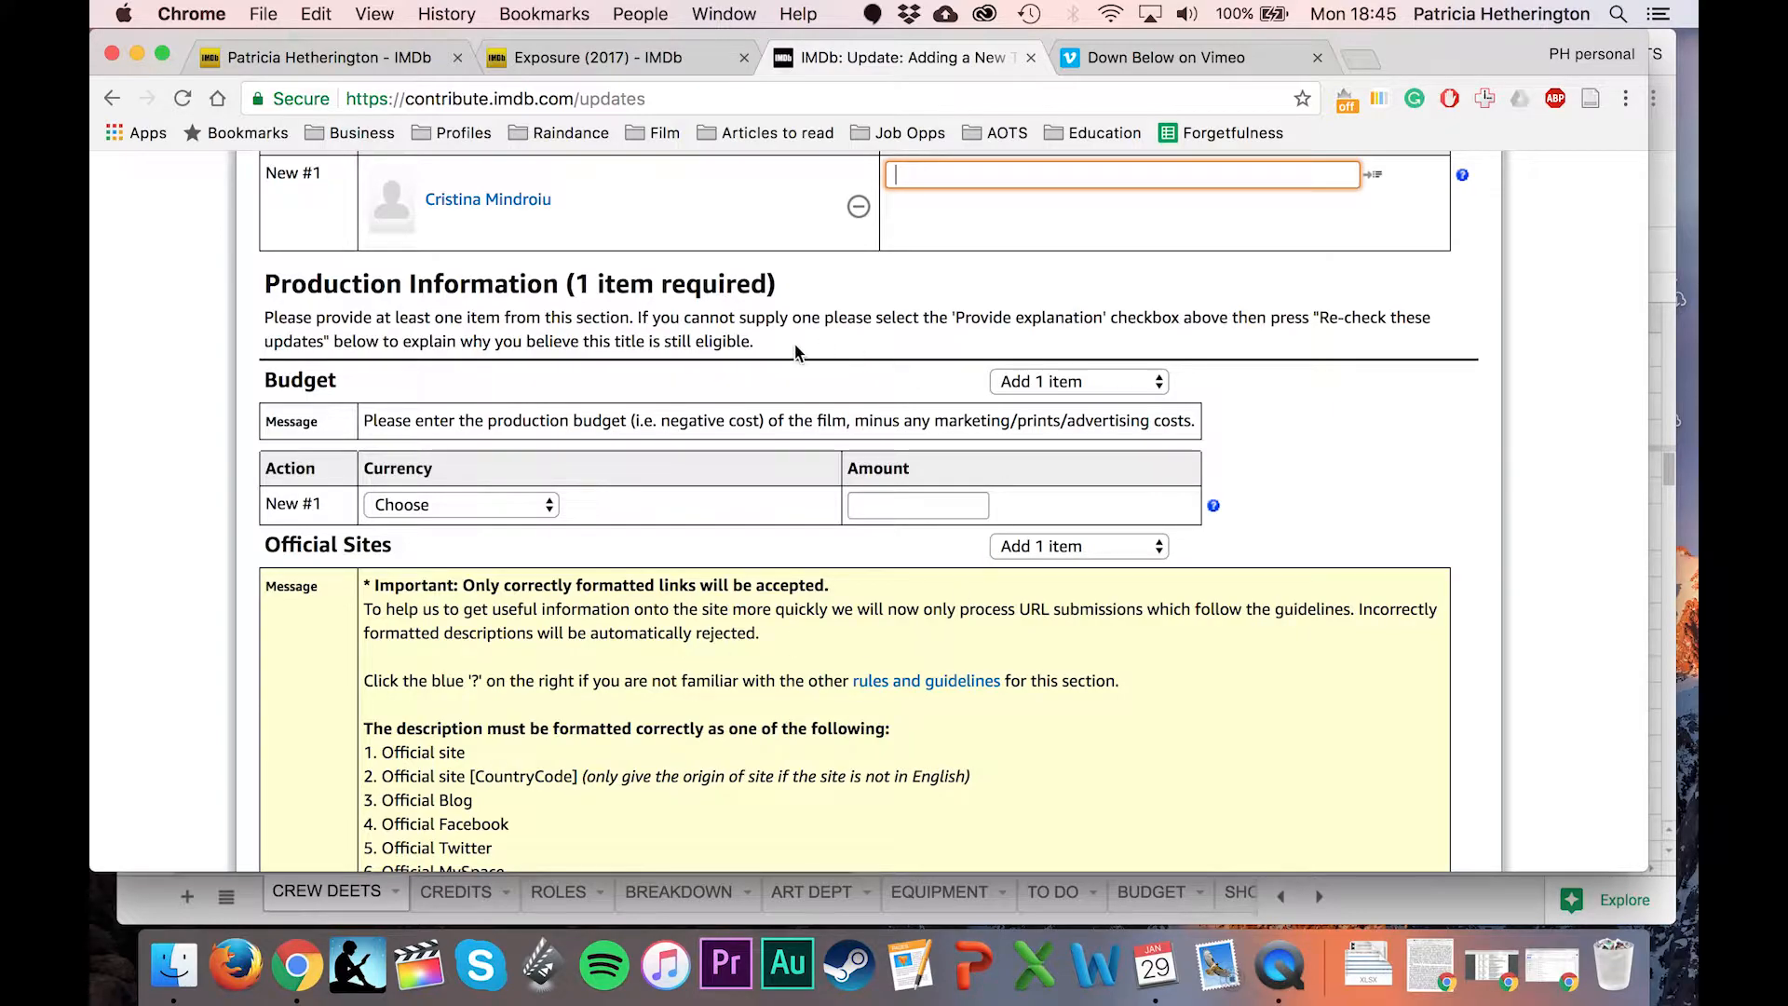
scroll(846, 564, "down", 8)
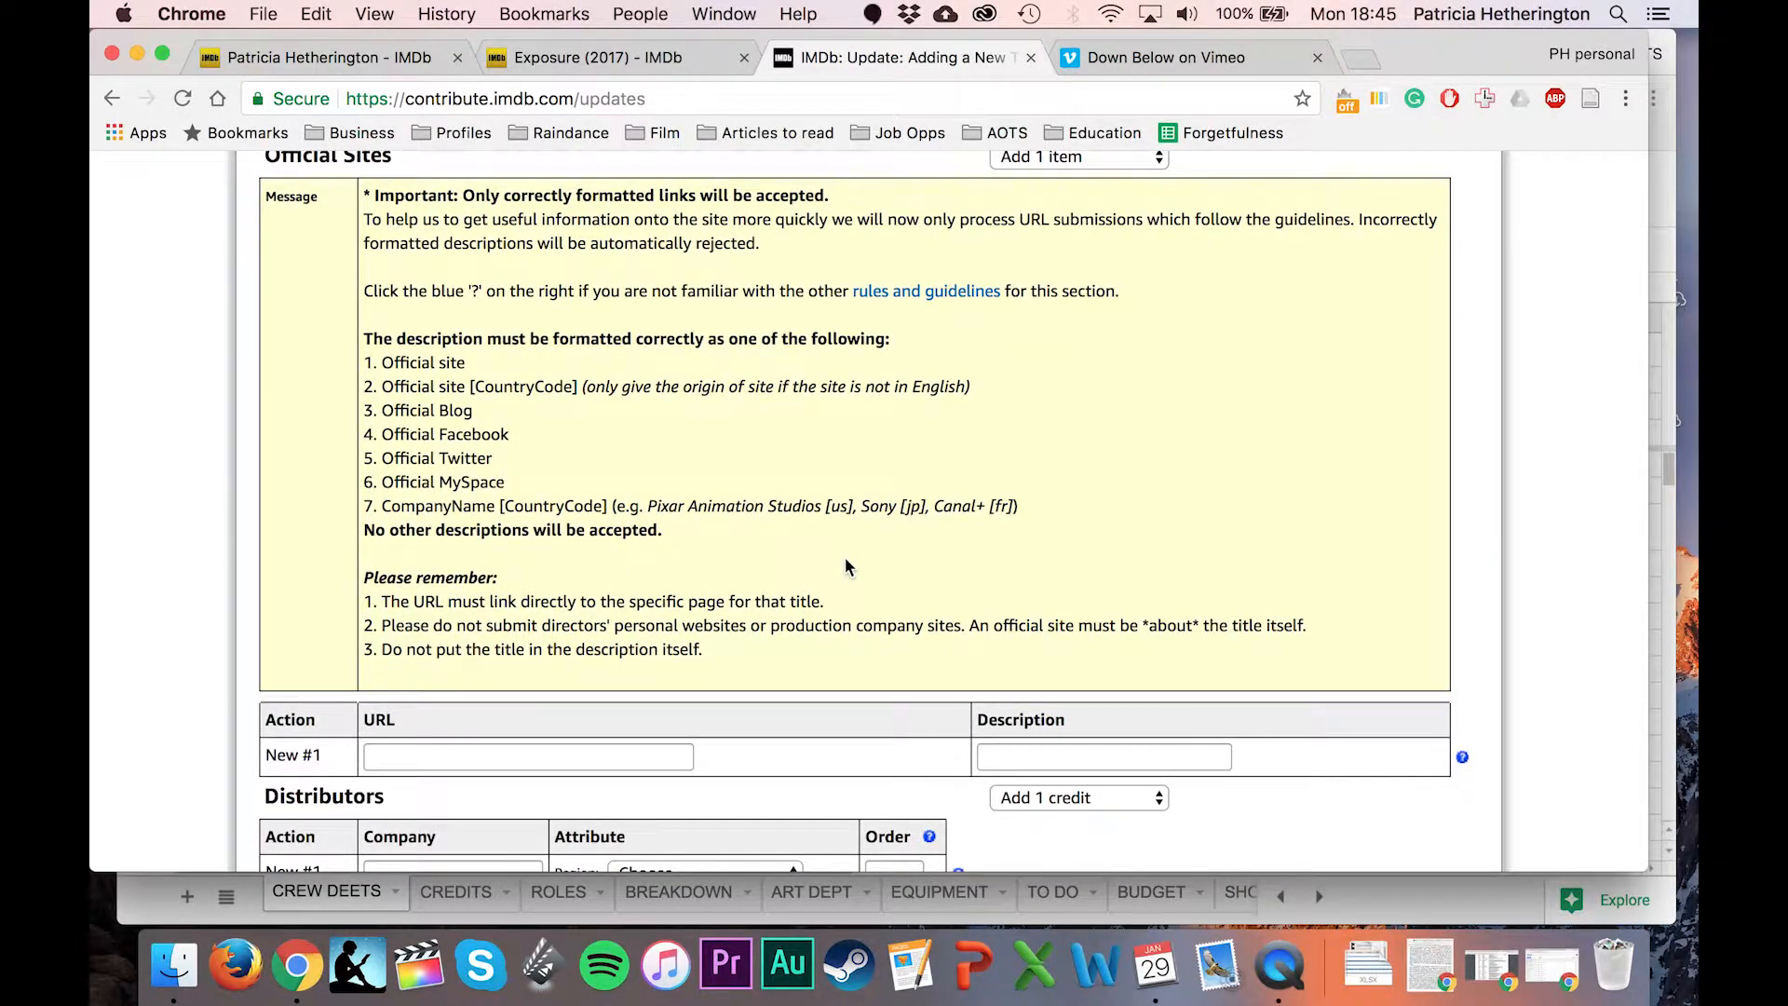
left_click(157, 906)
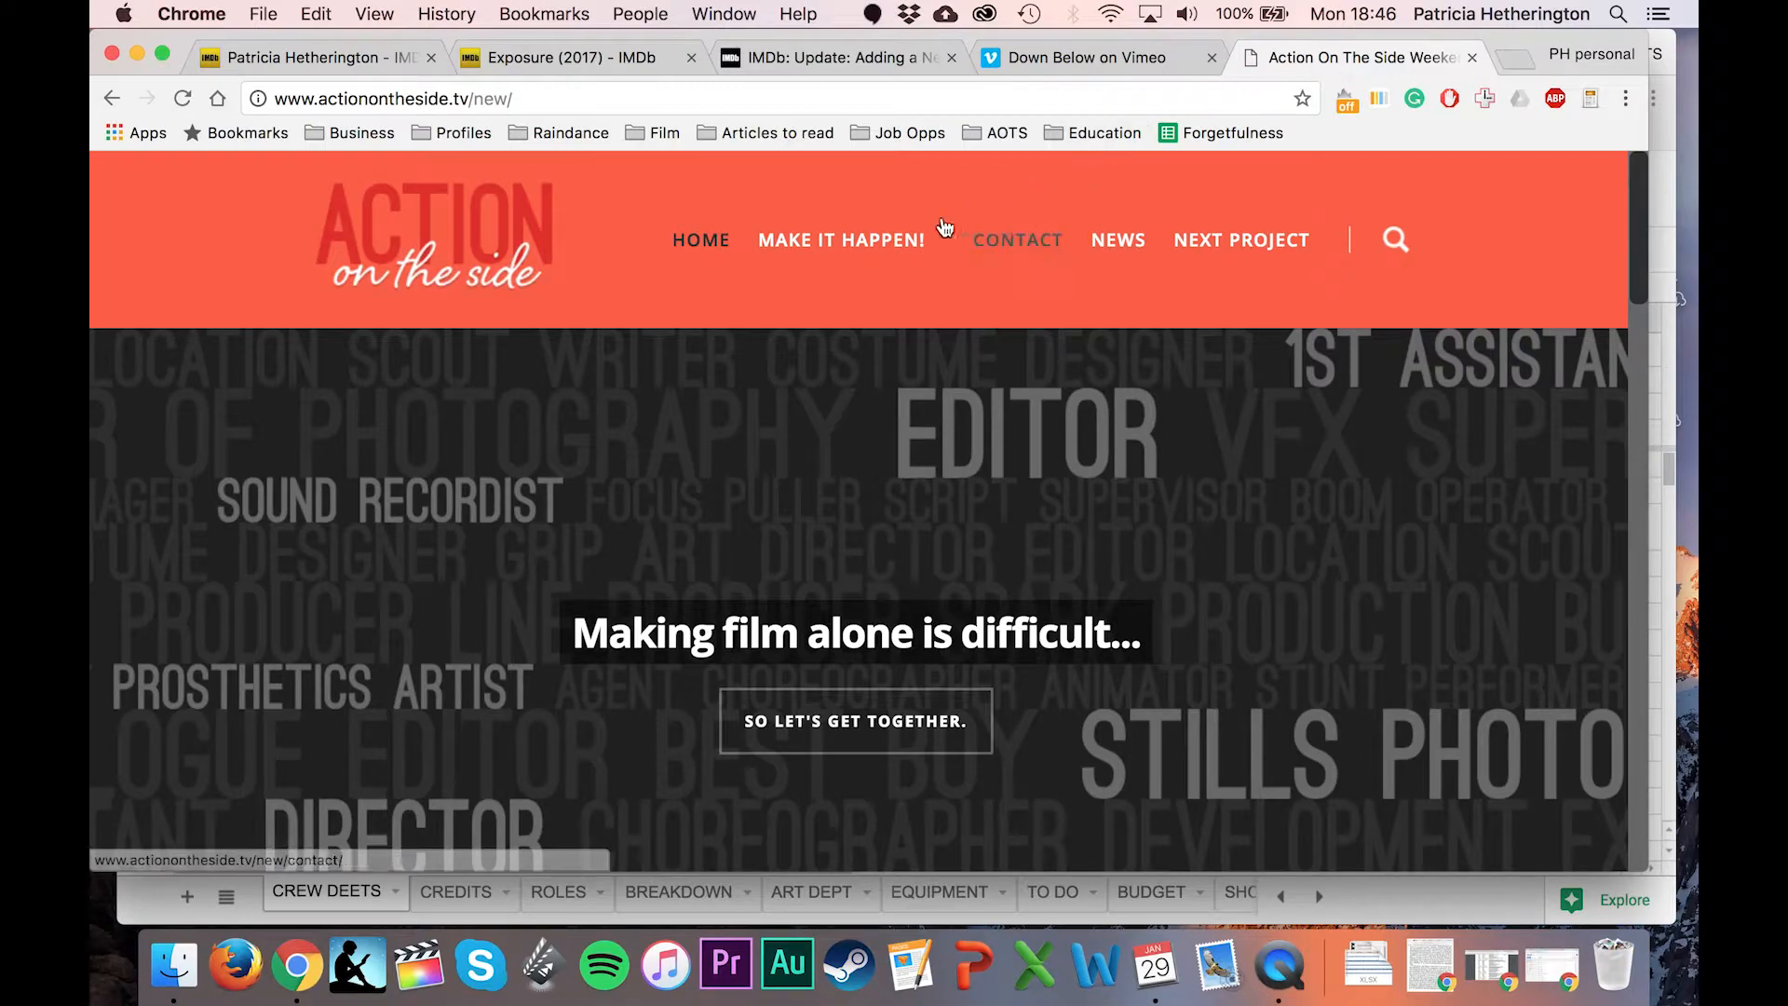
mouse_move(892, 244)
left_click(859, 461)
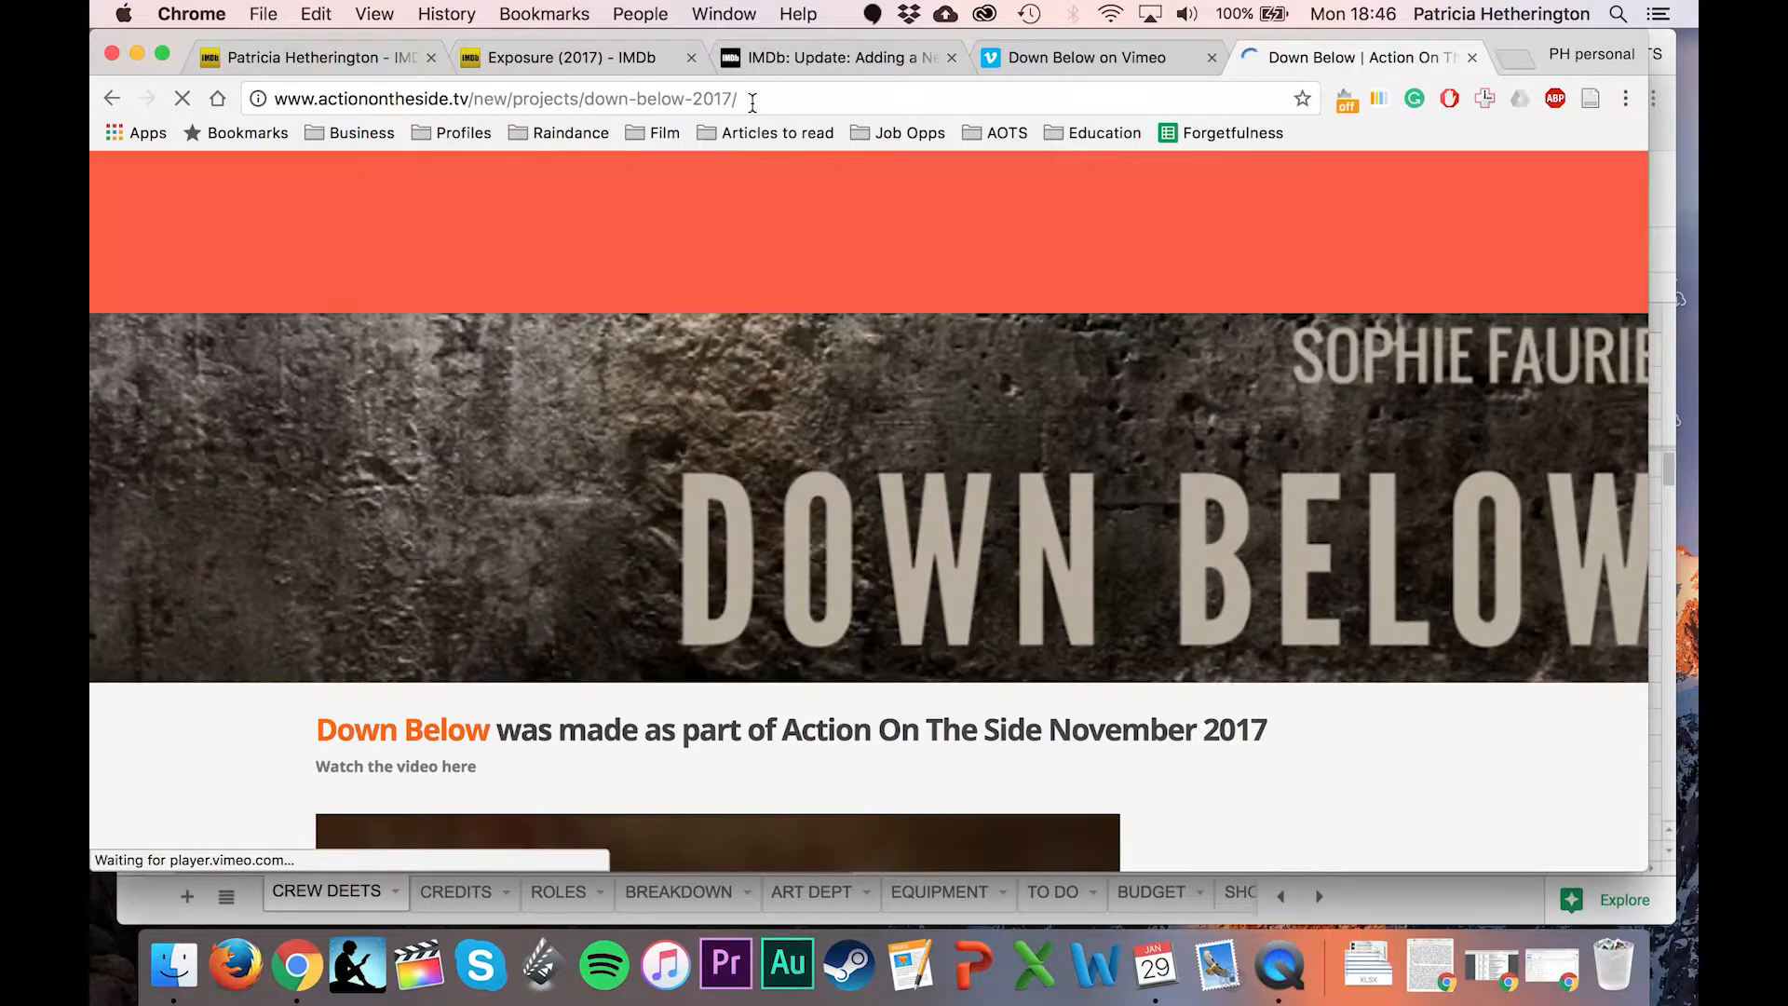
left_click(752, 99)
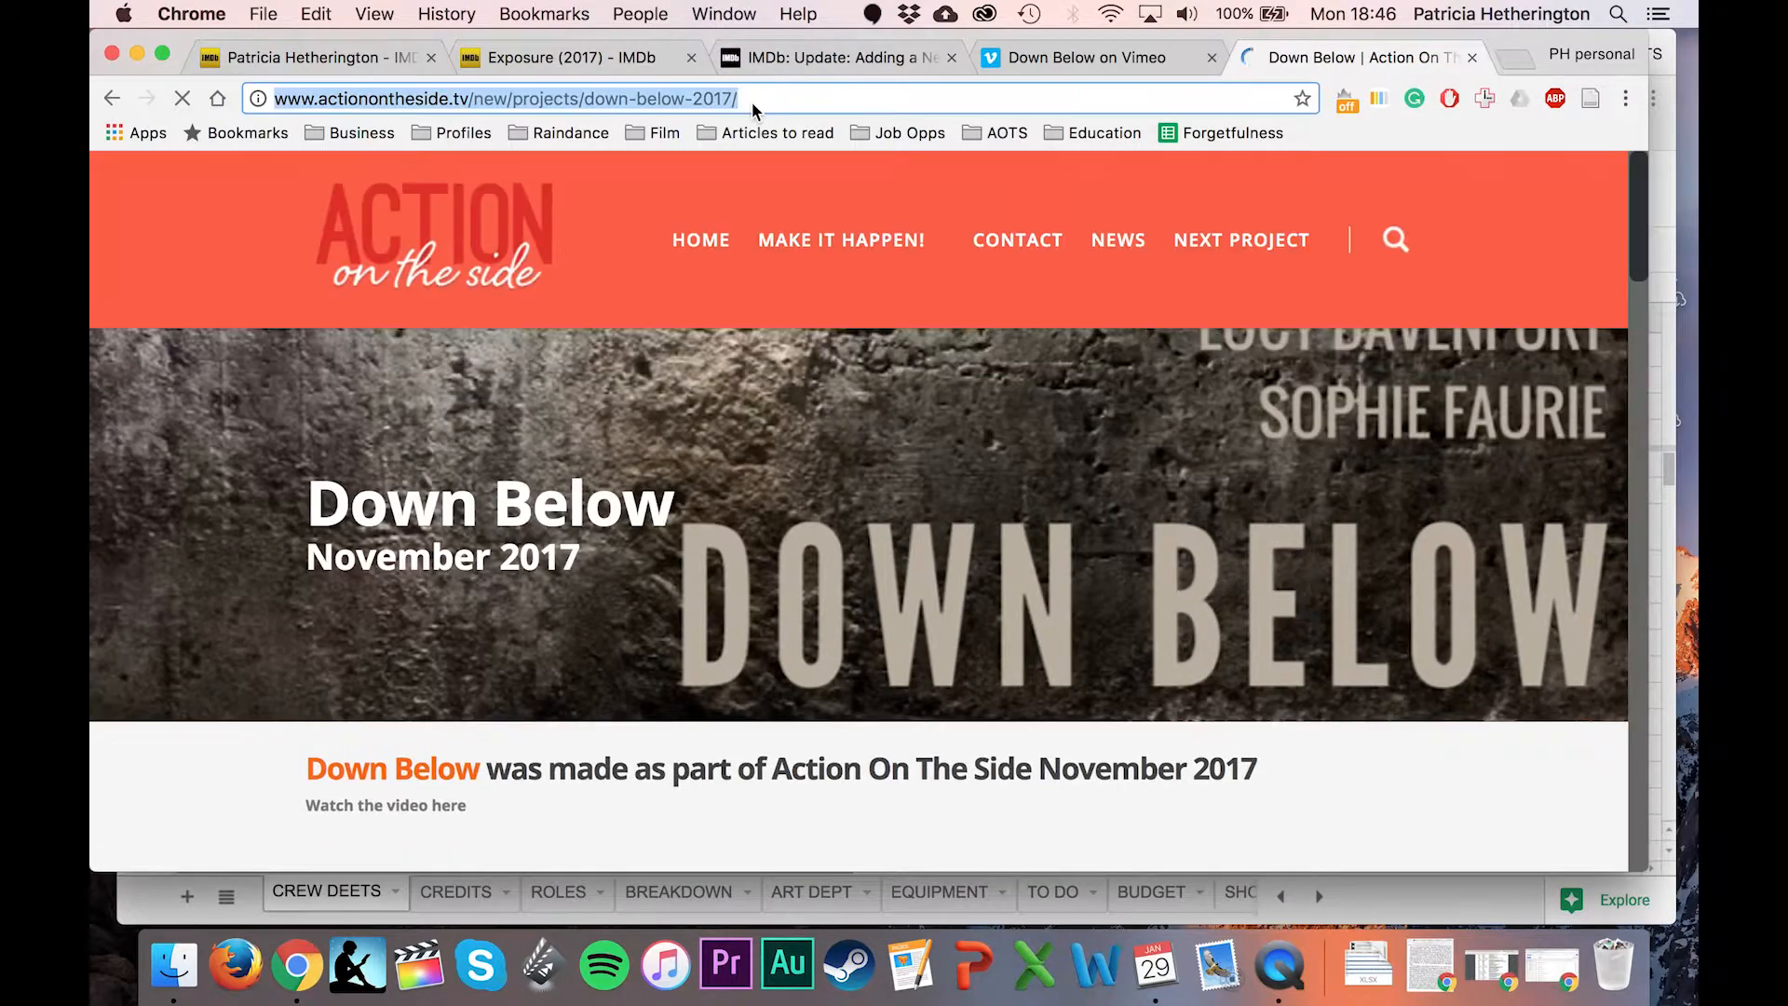
scroll(1421, 473, "down", 10)
scroll(1421, 484, "down", 5)
scroll(1421, 484, "up", 15)
mouse_move(845, 223)
Fill in the Official Sites entry with the copied Down Below page address and the guide's description "Official site".
left_click(746, 51)
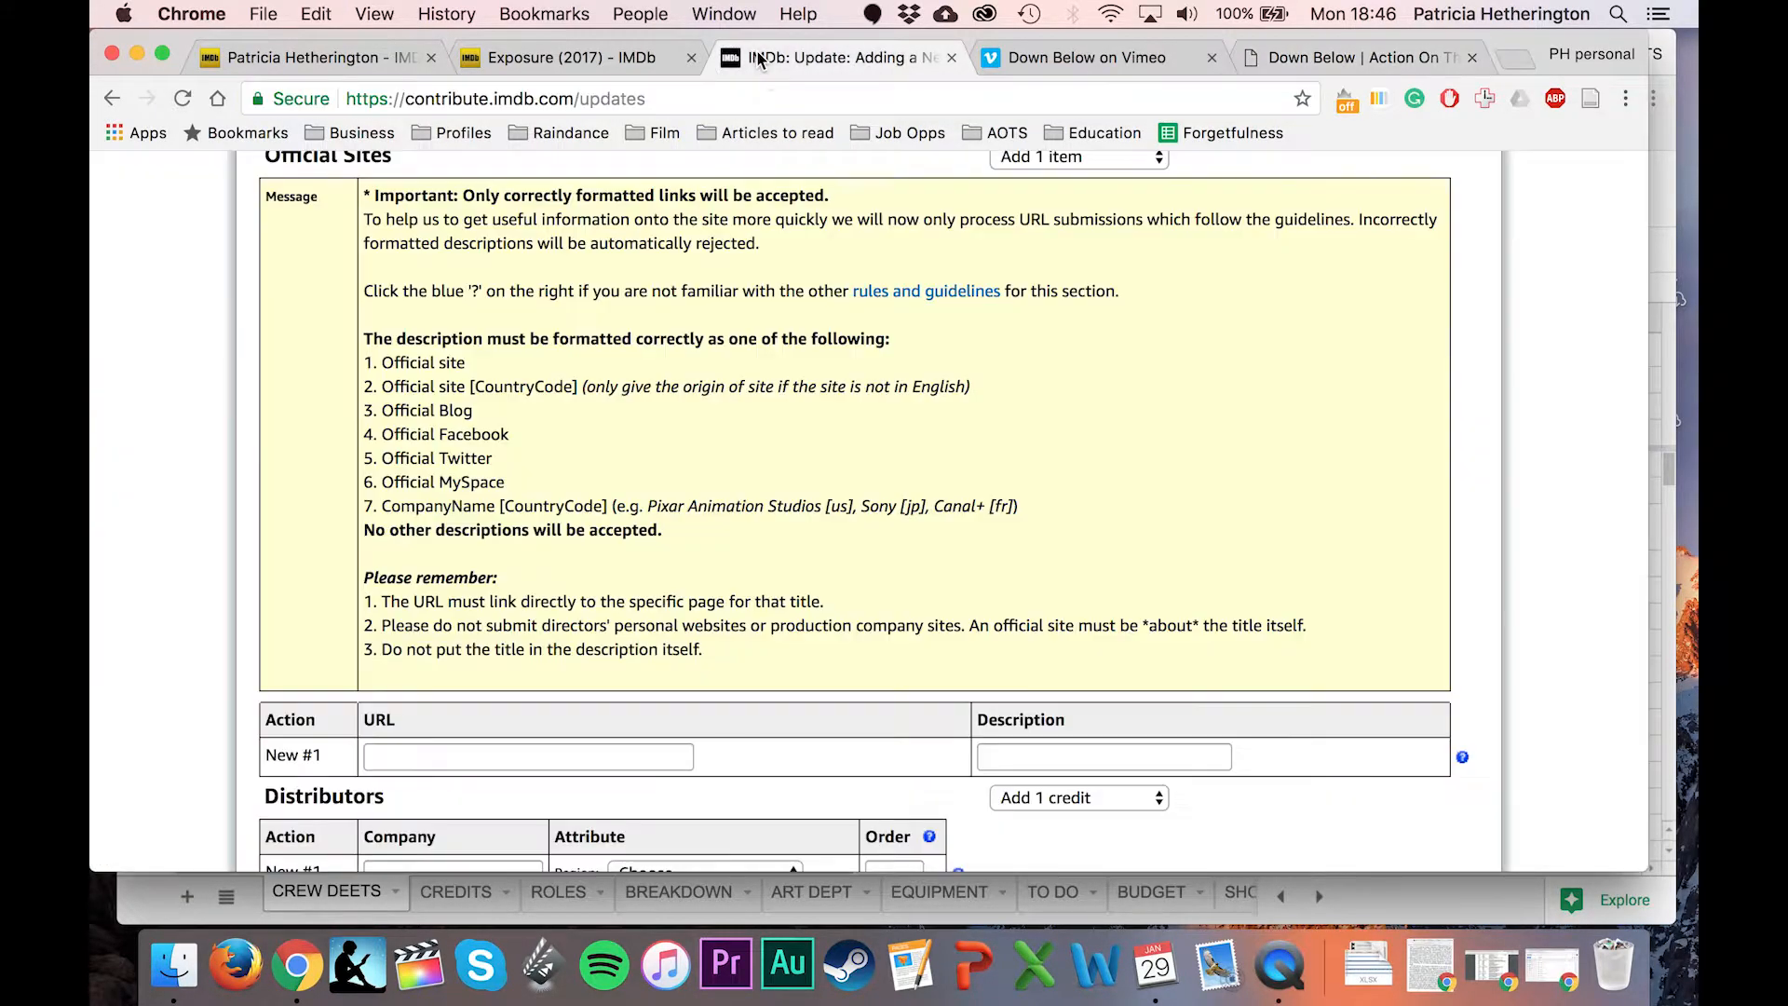
left_click(437, 754)
key("super+v")
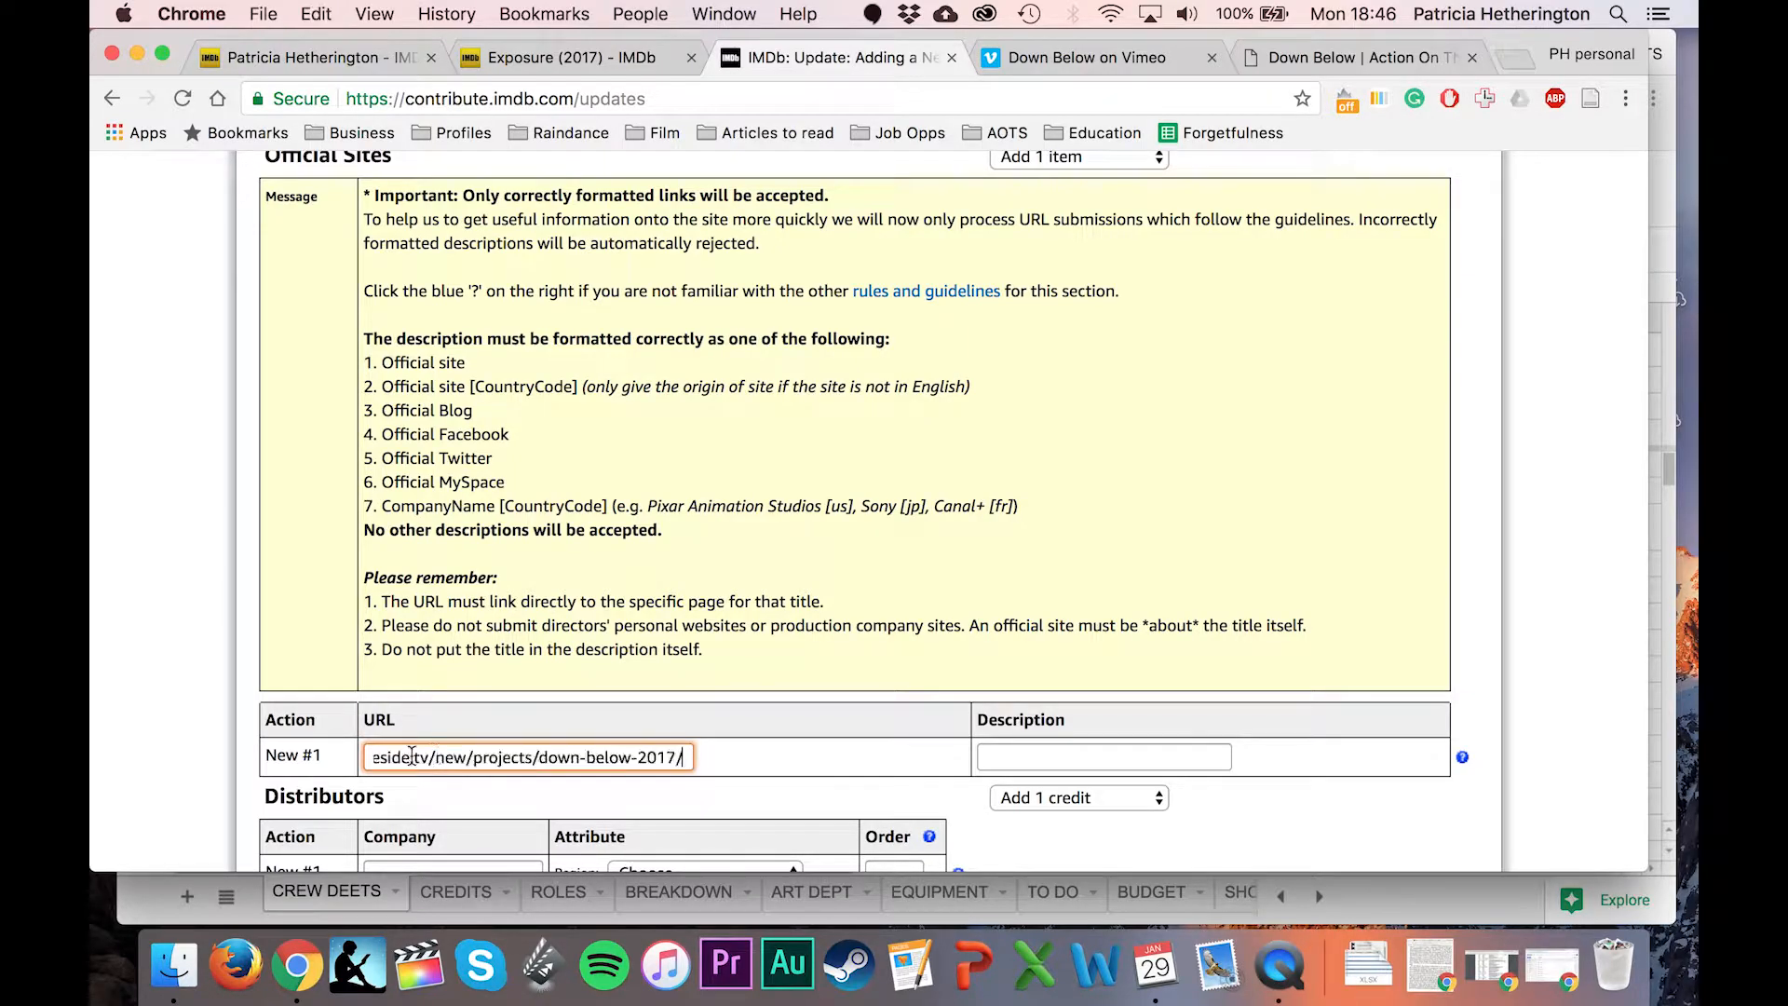
left_click(138, 906)
left_click(422, 67)
scroll(489, 455, "down", 20)
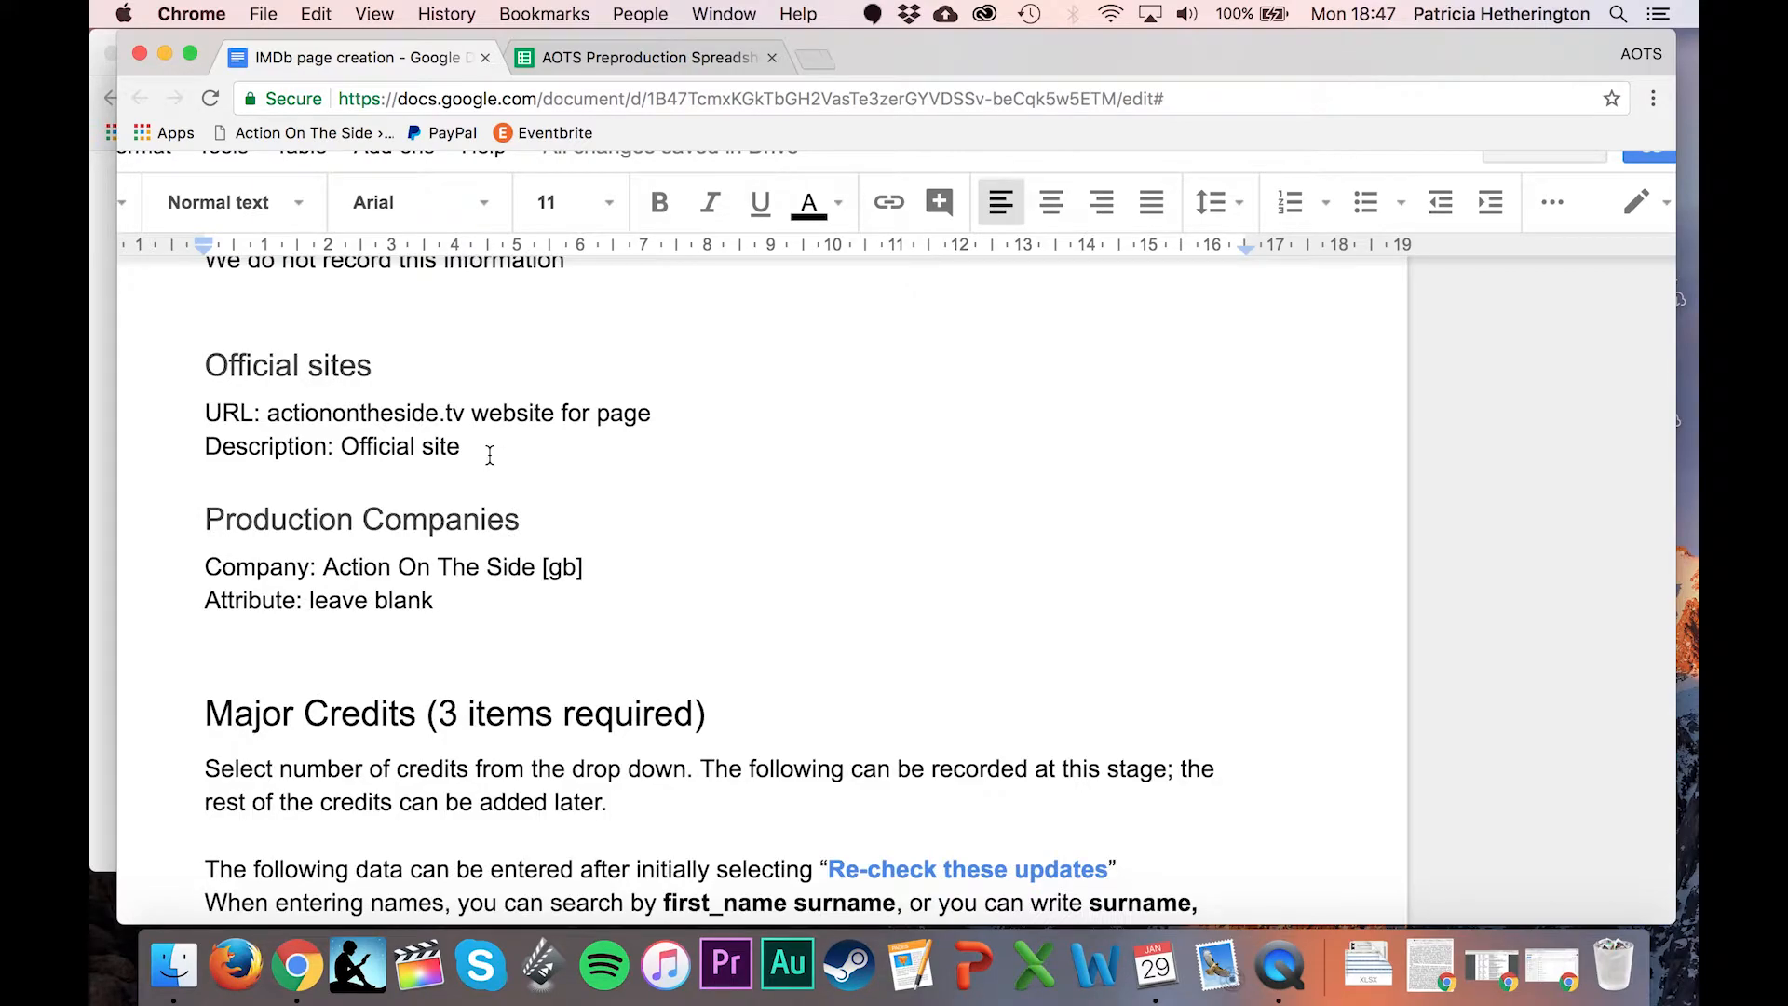
left_click(103, 479)
left_click(1018, 753)
type("Official site")
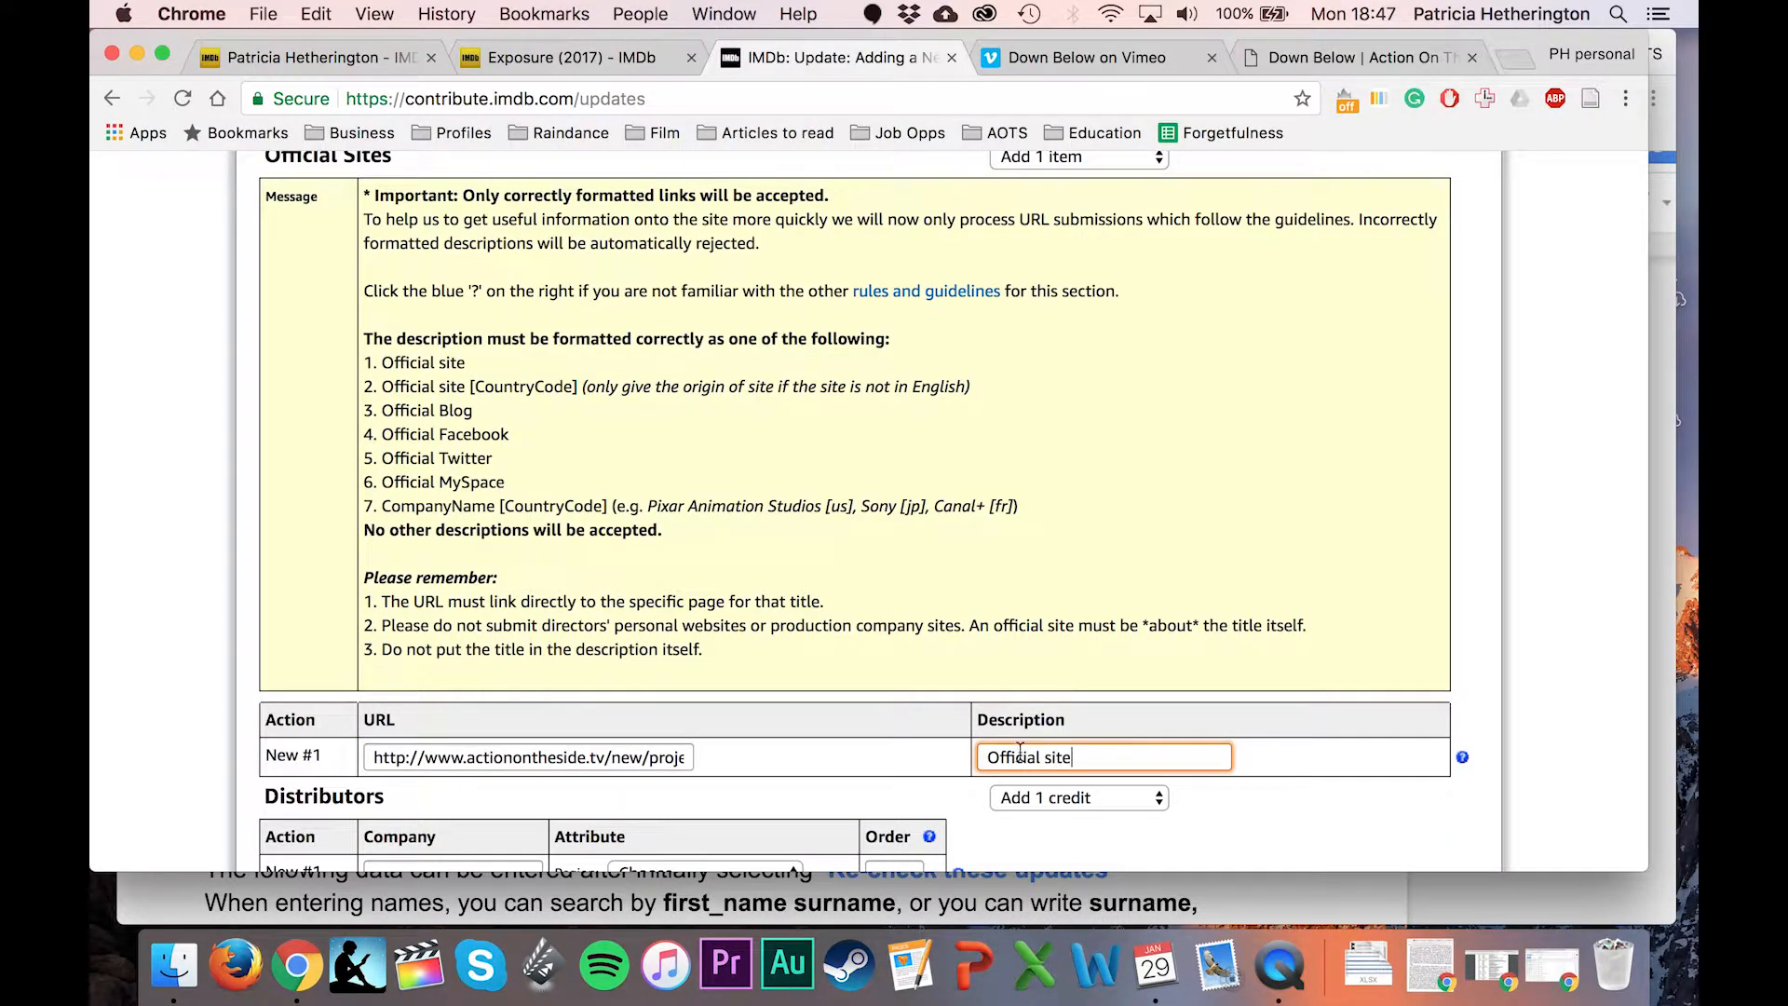
Copy "Action On The Side [gb]" from the guide into the Production Companies entry and select the matching GB production company.
scroll(820, 627, "down", 4)
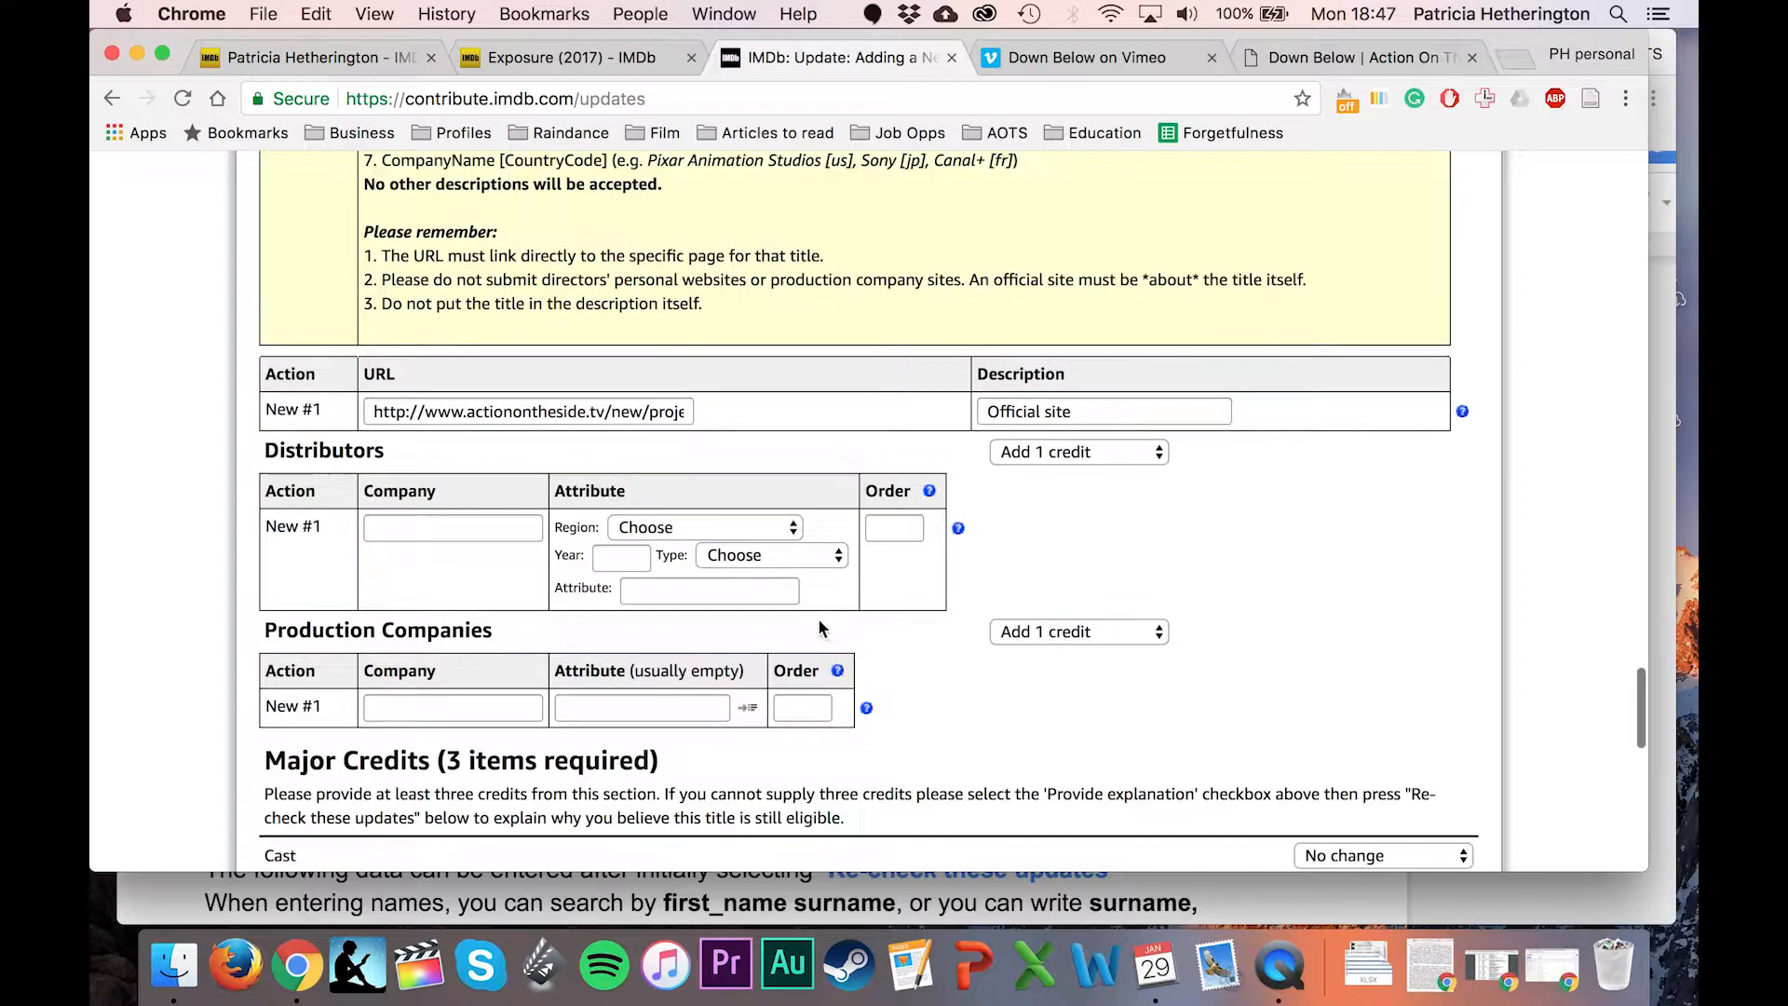
left_click(451, 705)
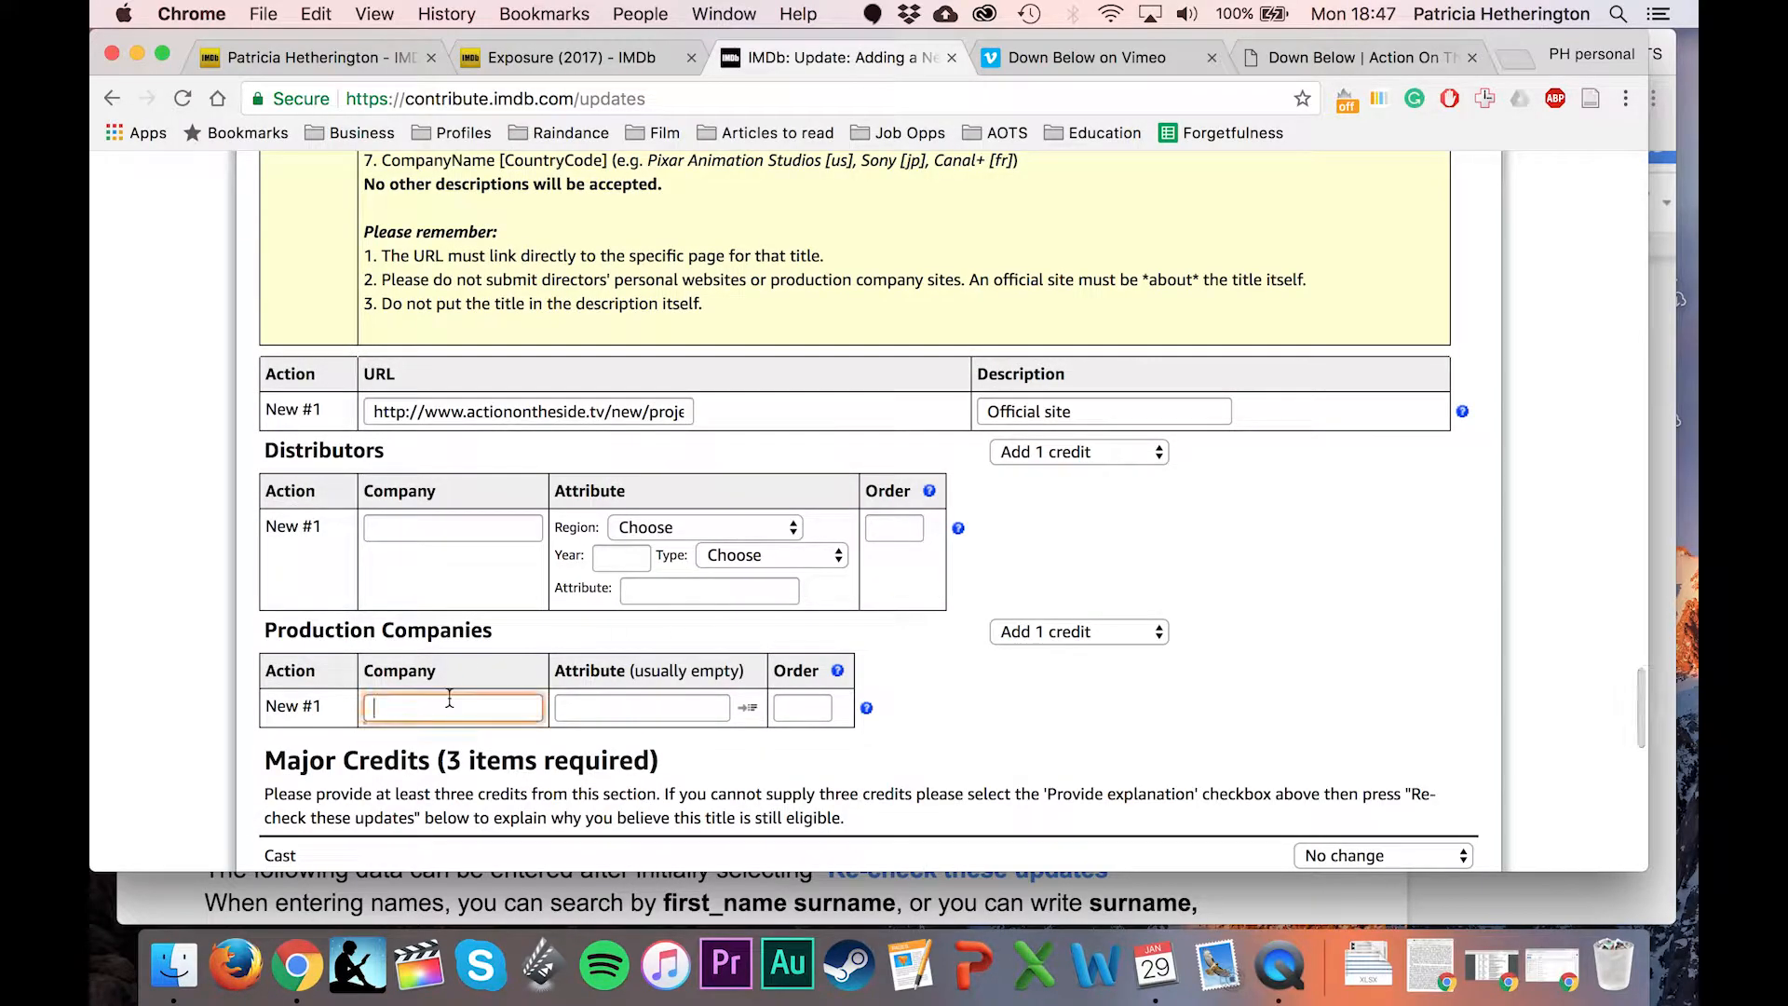
left_click(177, 880)
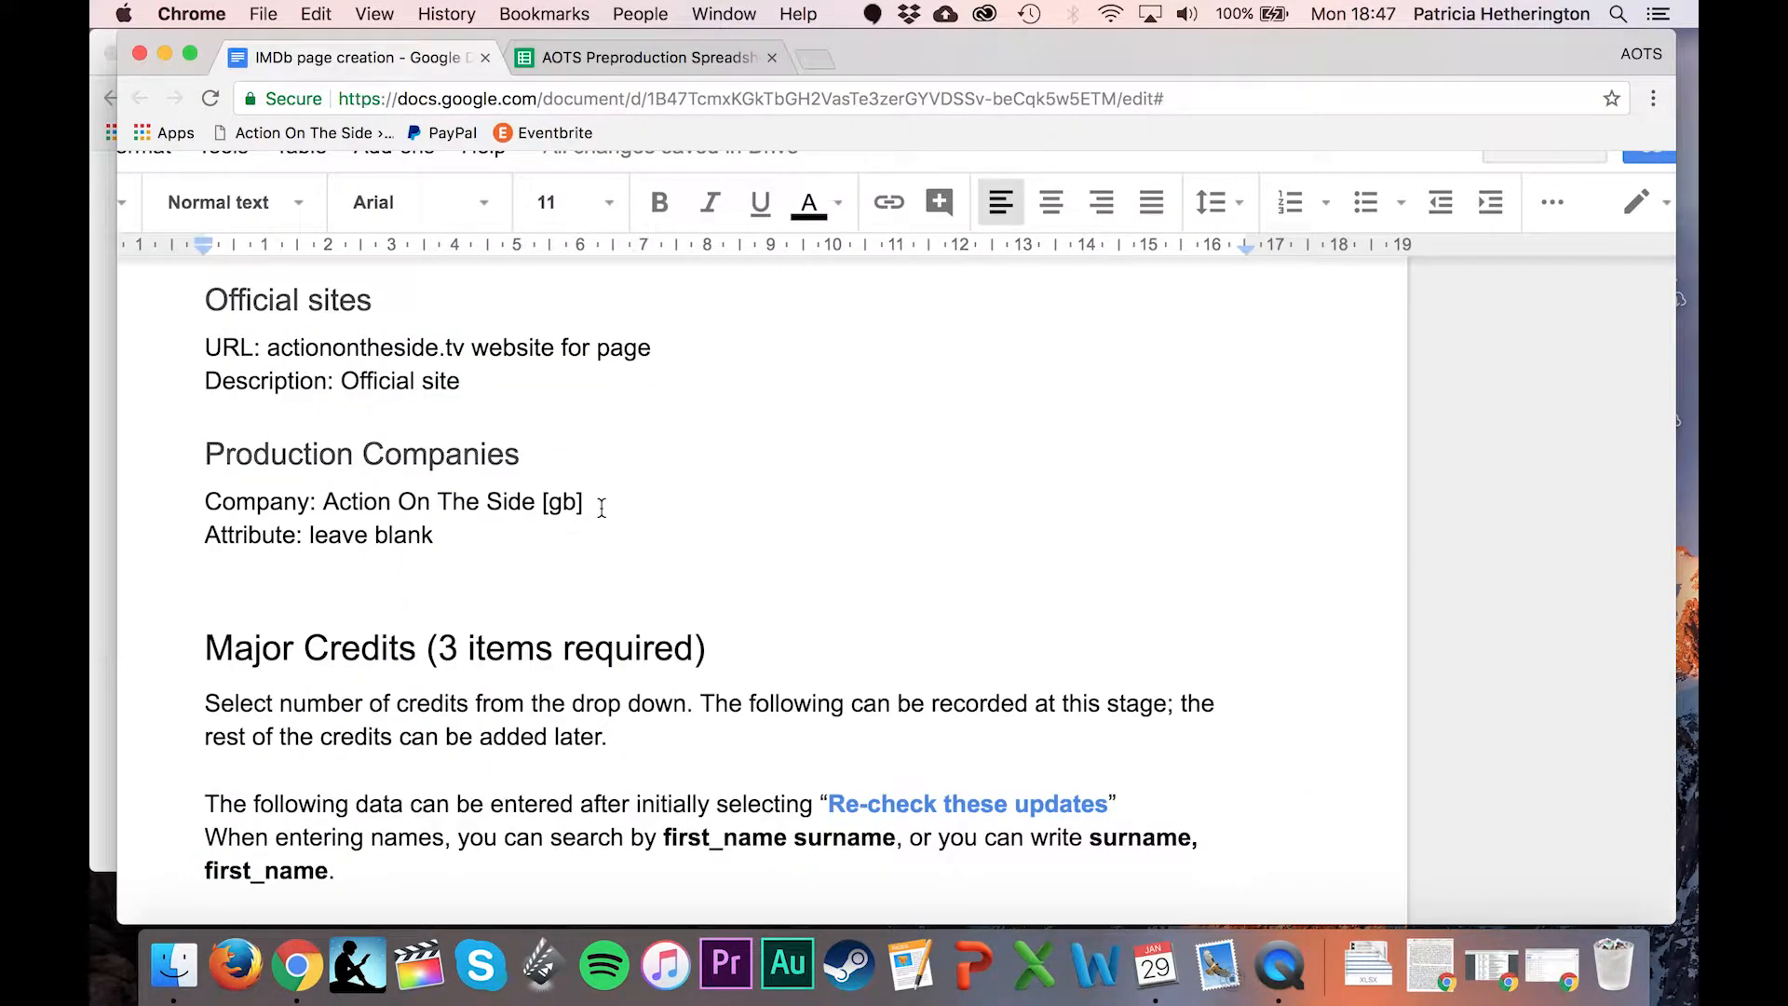
left_click_drag(601, 507, 334, 508)
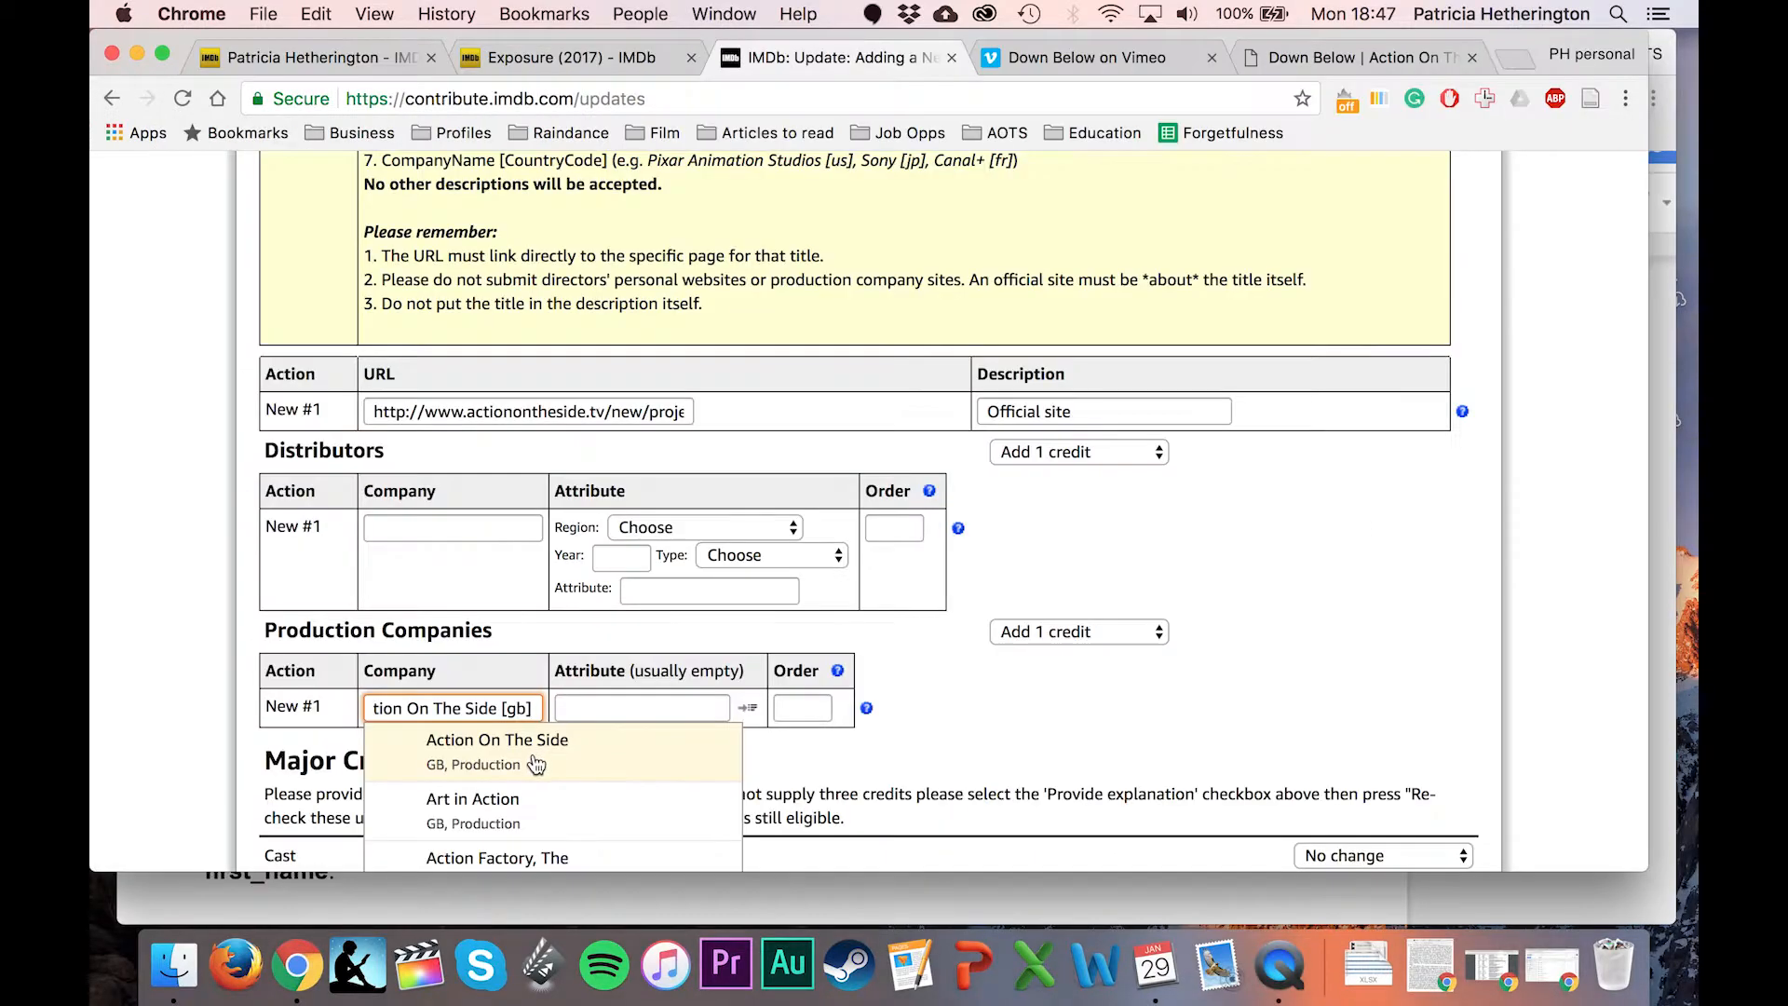
left_click(536, 763)
Request five Cast credits and one Writers credit in the Major Credits section.
scroll(1109, 714, "down", 5)
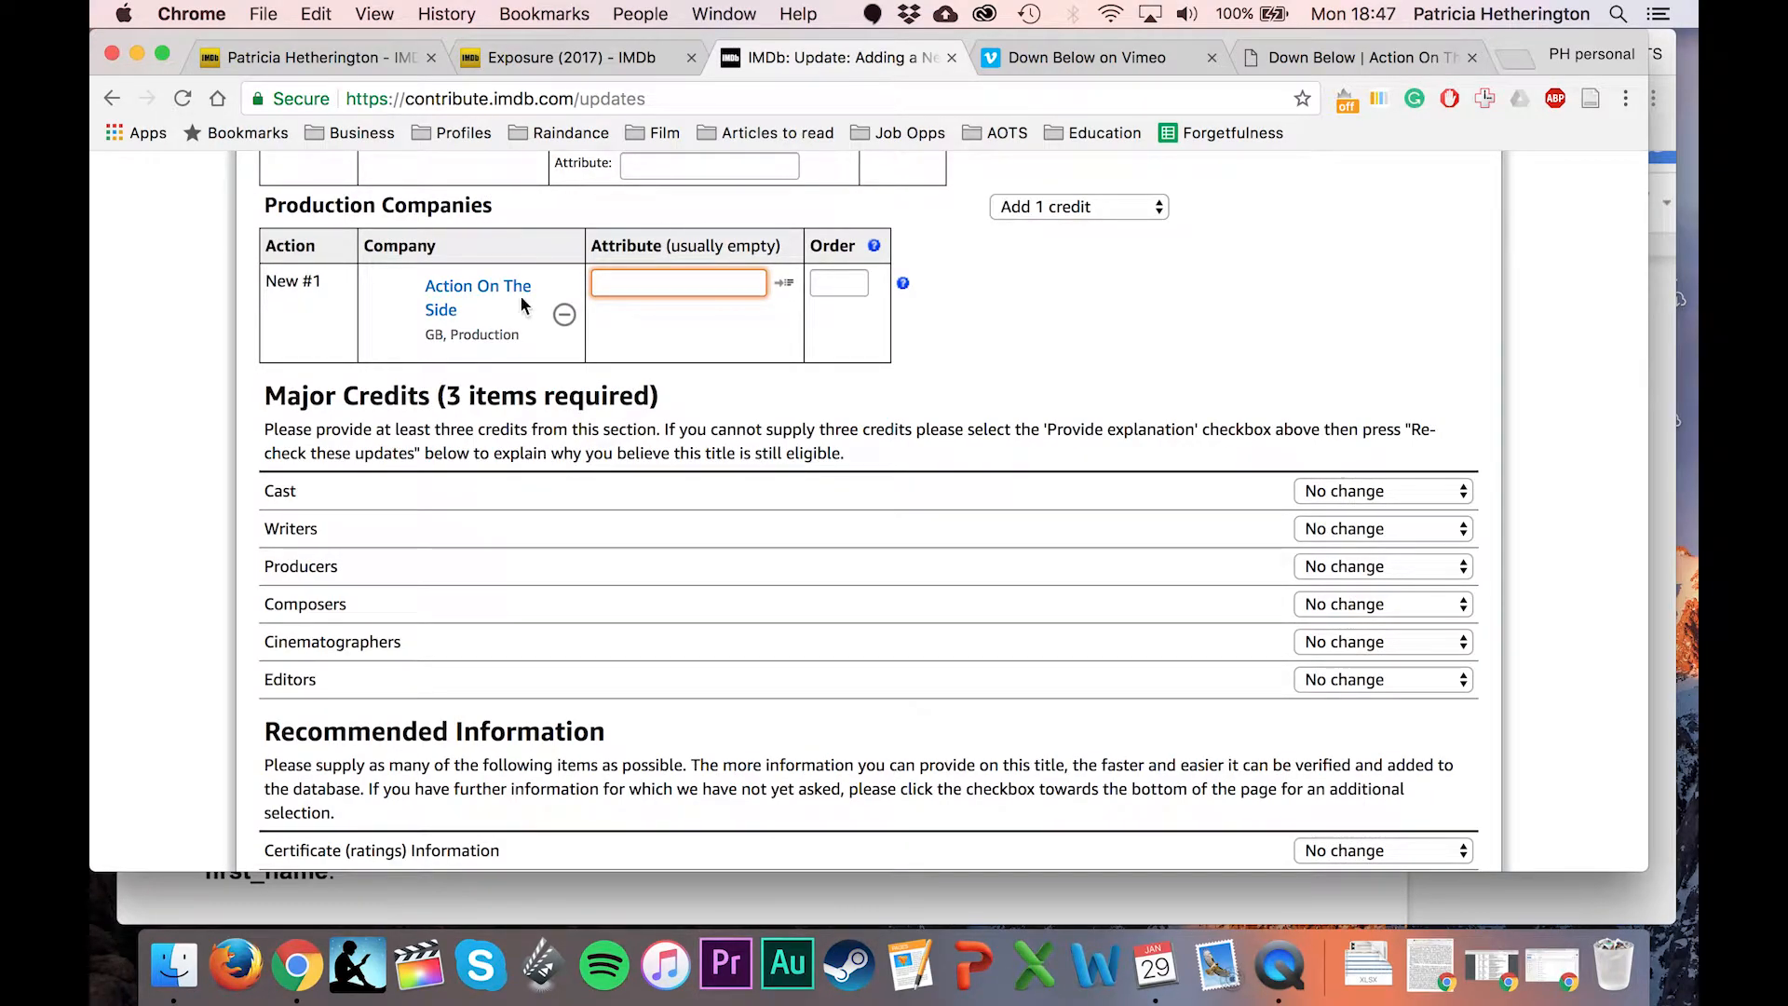
left_click(1392, 494)
left_click(1387, 562)
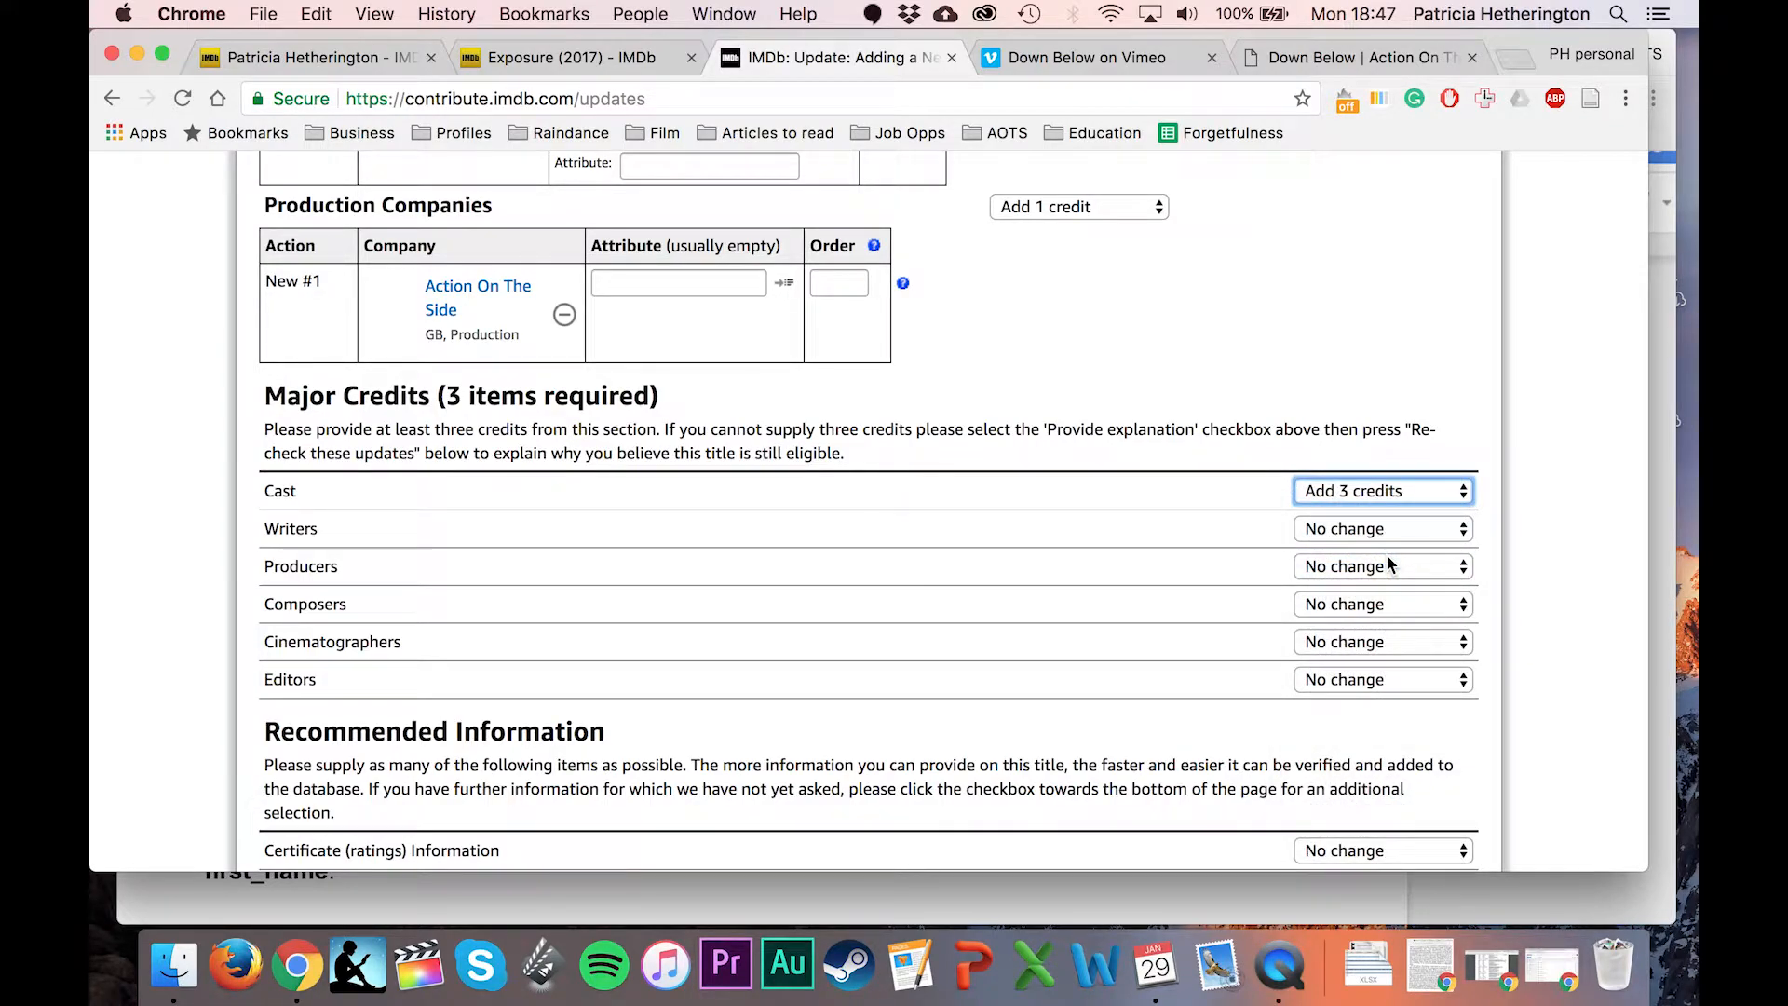
left_click(1402, 498)
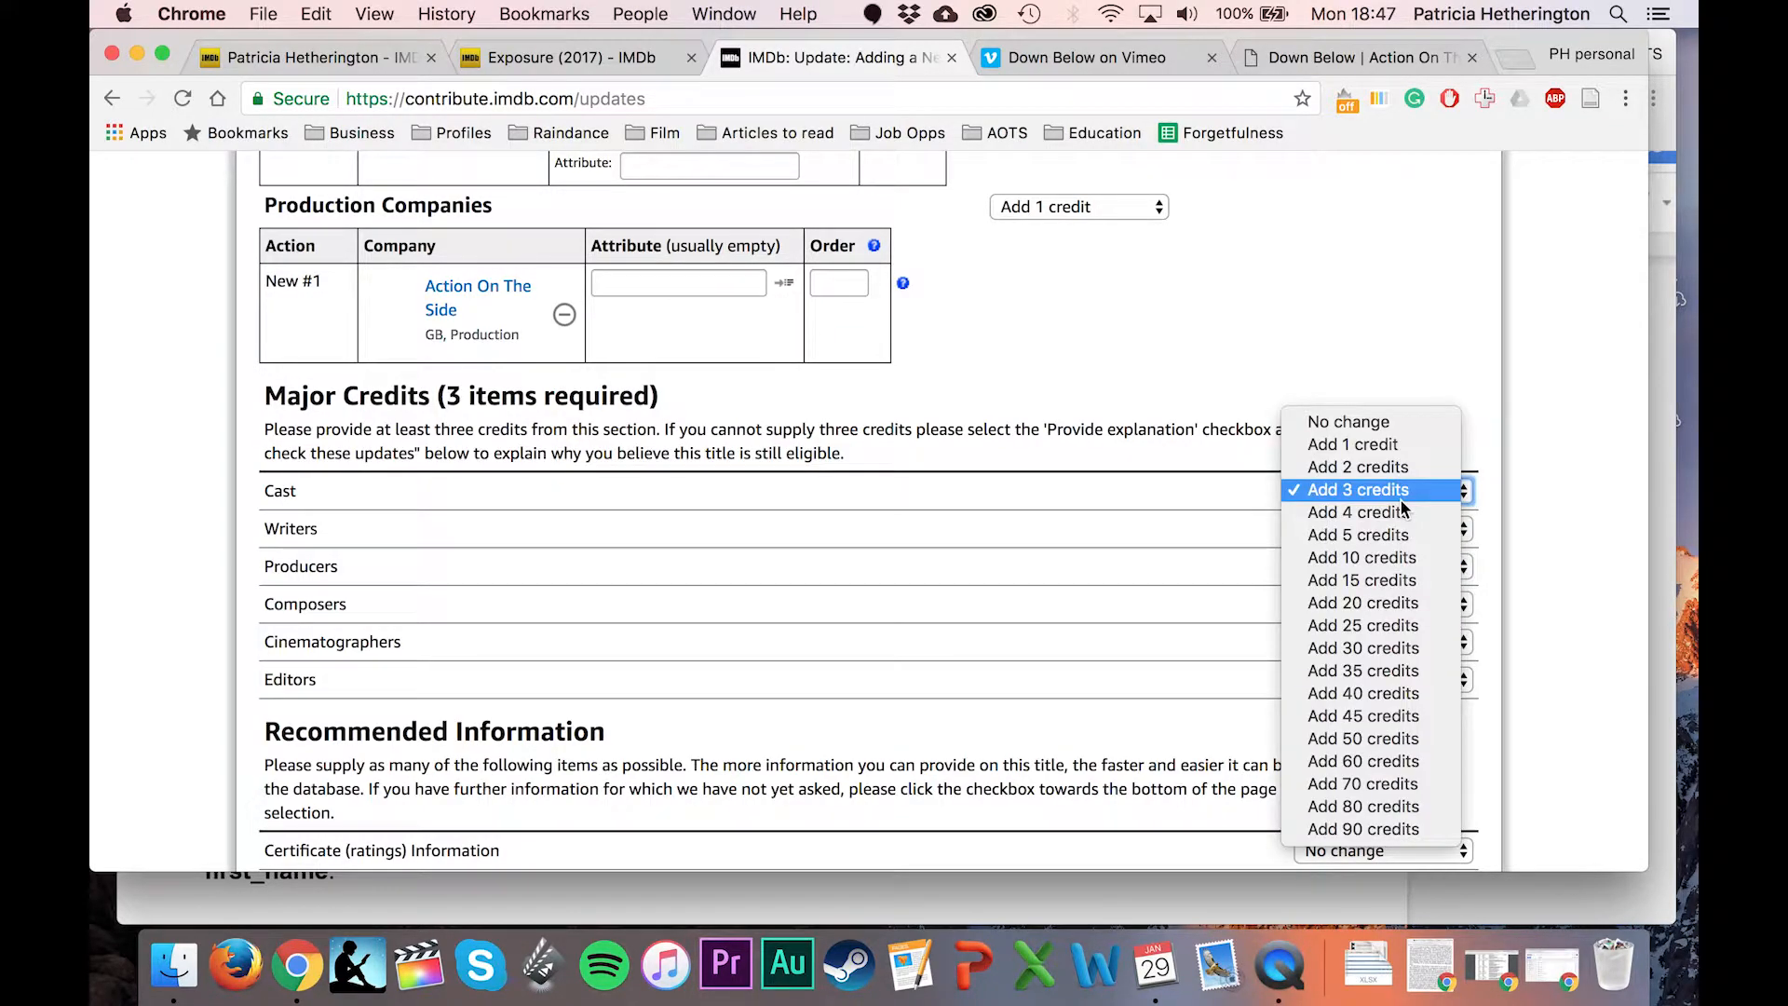
left_click(1394, 535)
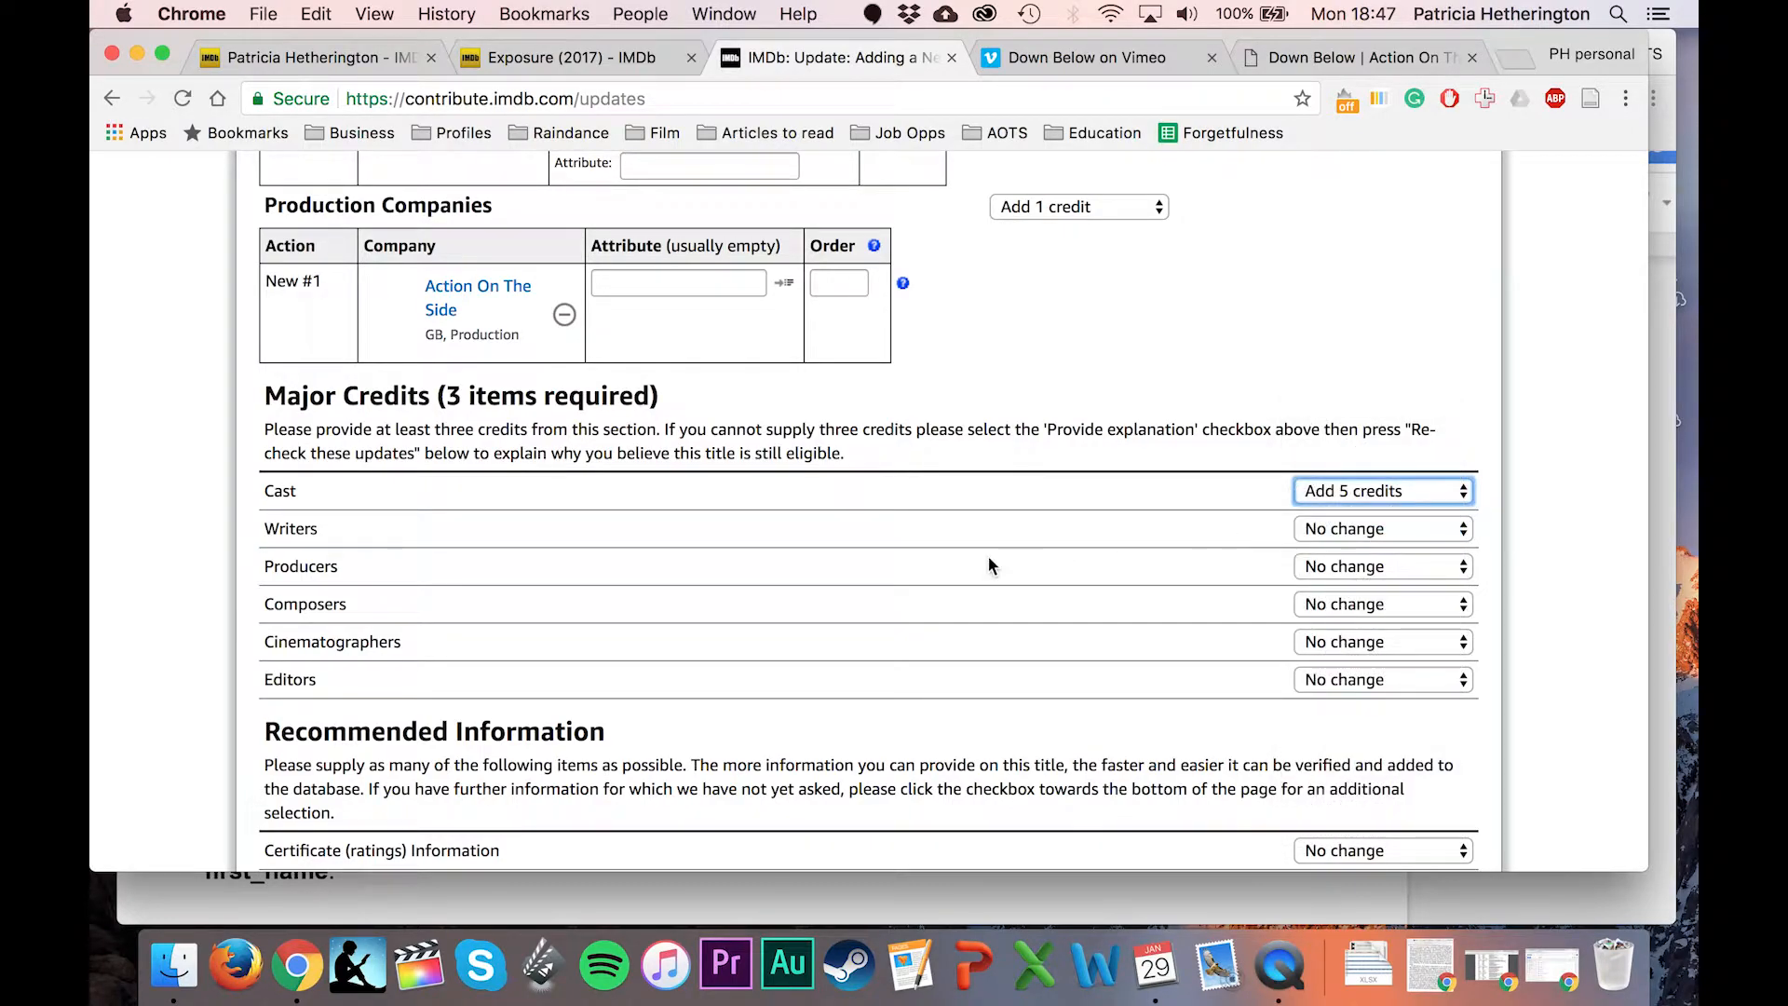
left_click(1322, 531)
left_click(1330, 550)
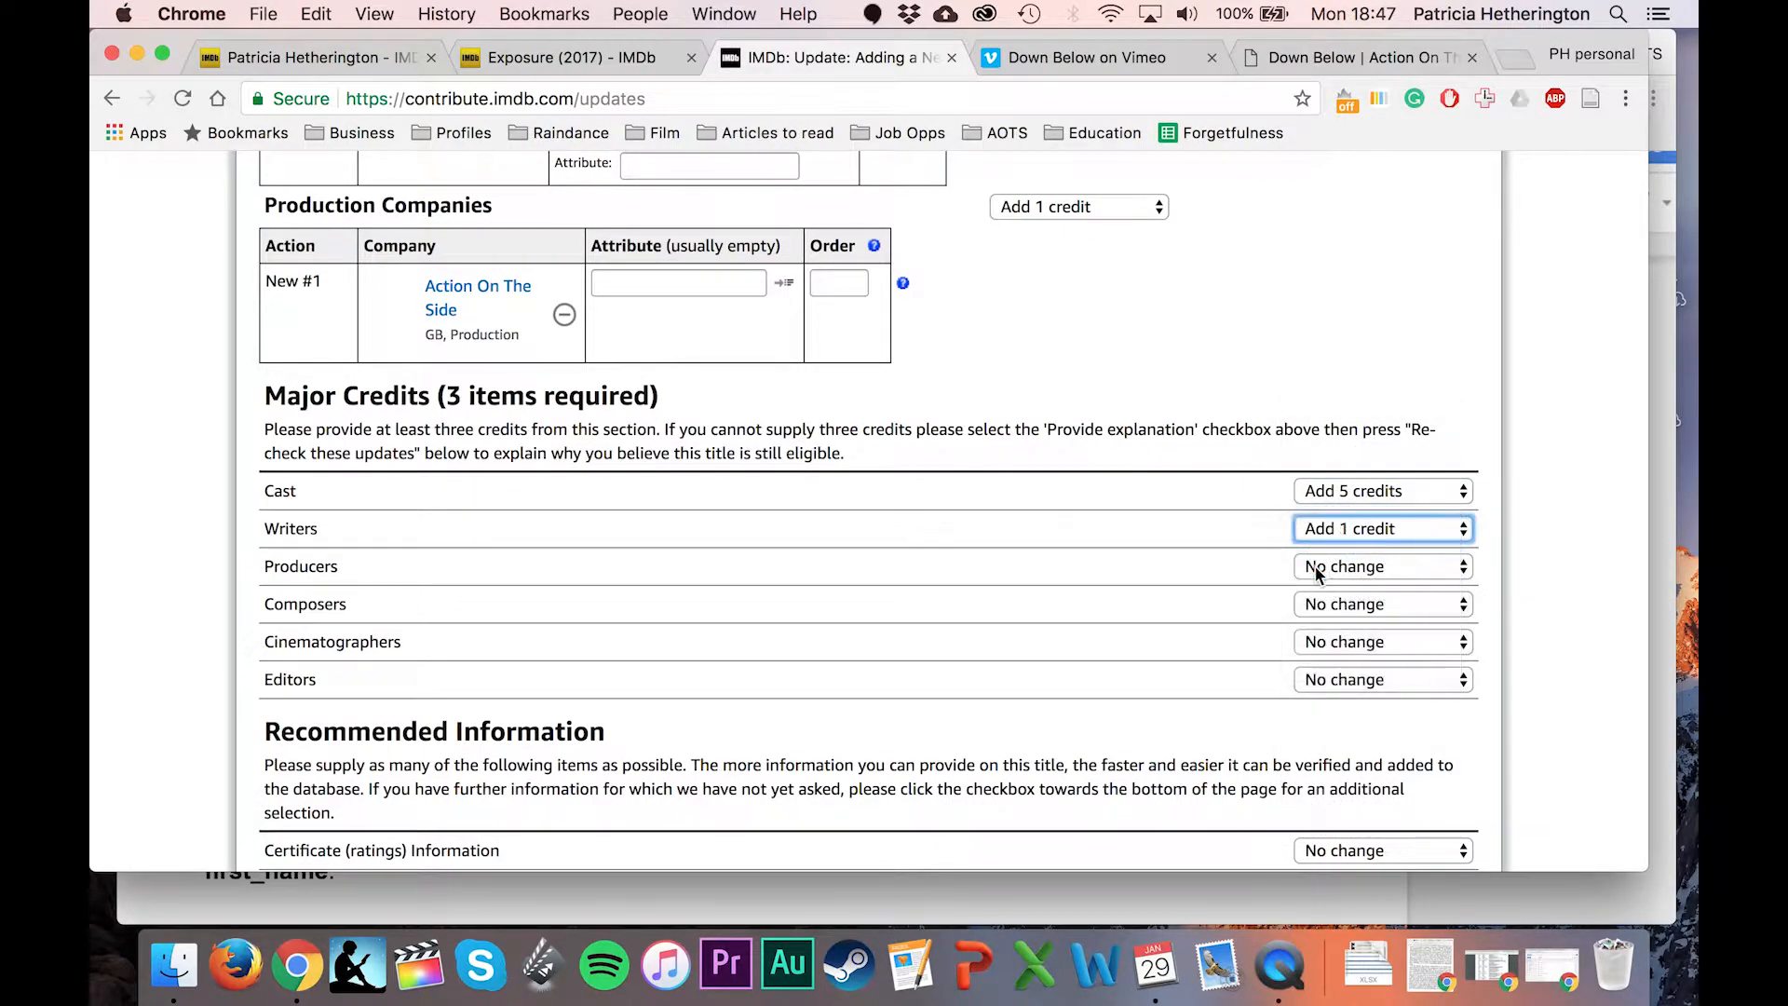
Consult the crew details in the AOTS Preproduction Spreadsheet and request two Producers credits in the IMDb form.
left_click(284, 905)
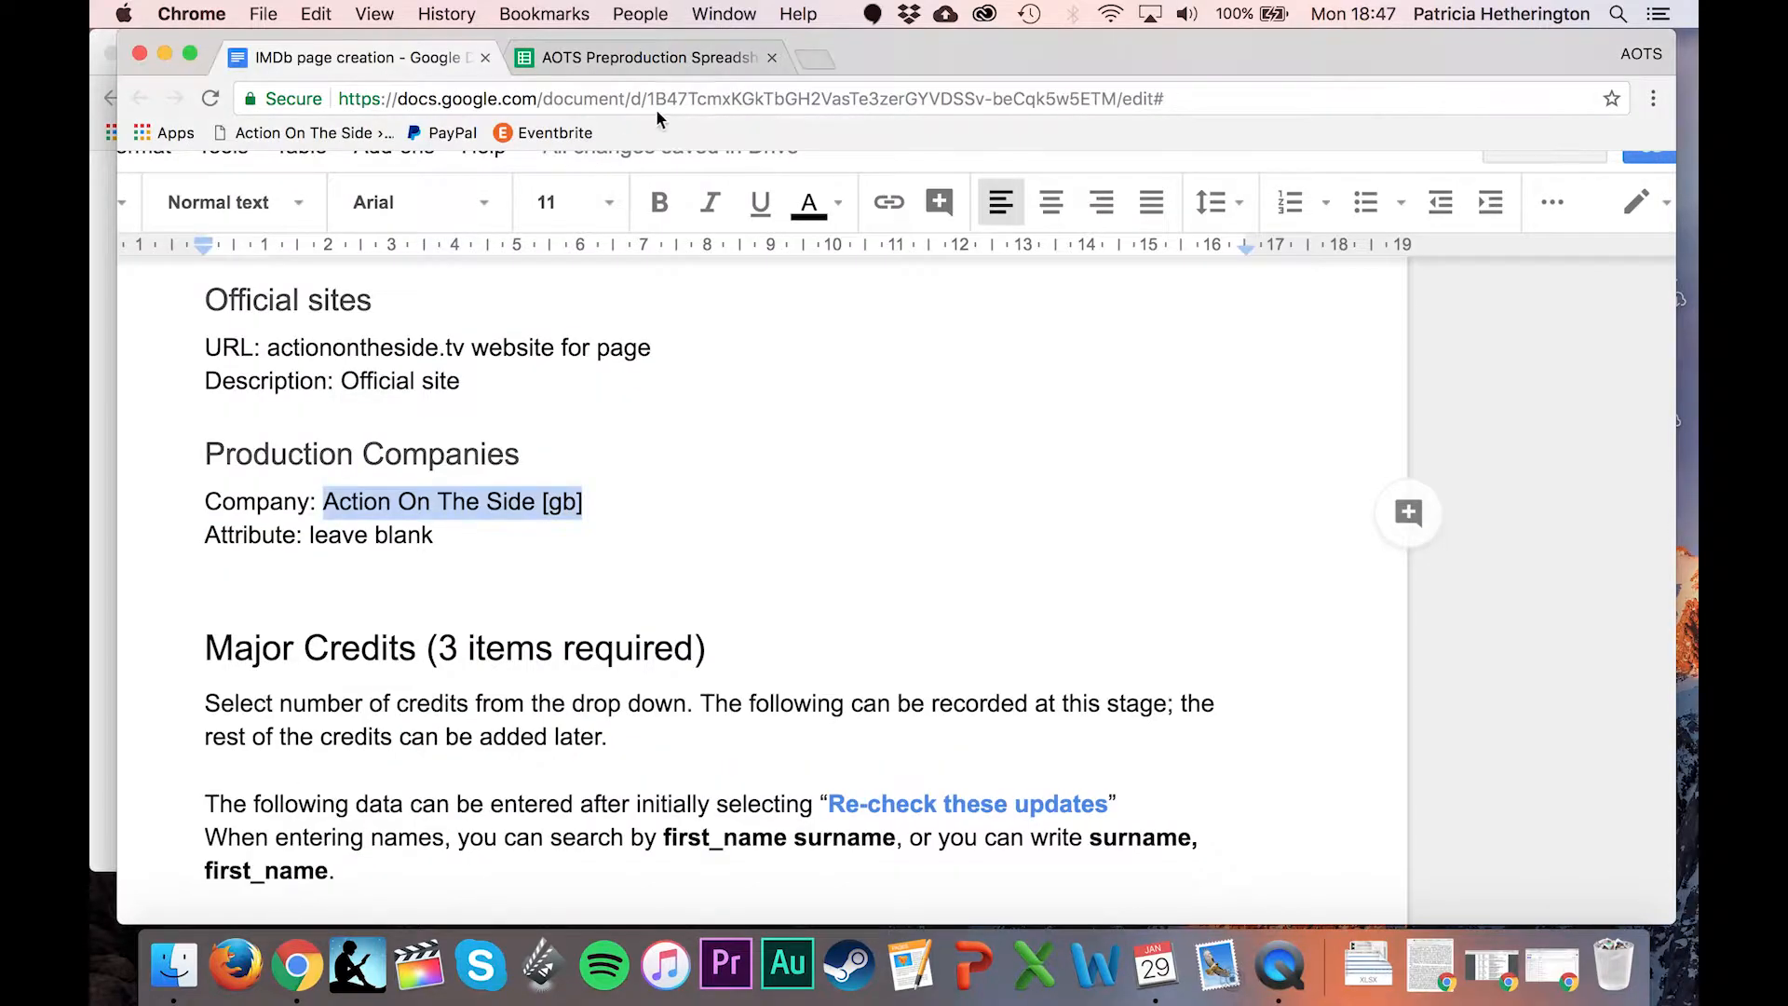
left_click(629, 65)
left_click(519, 475)
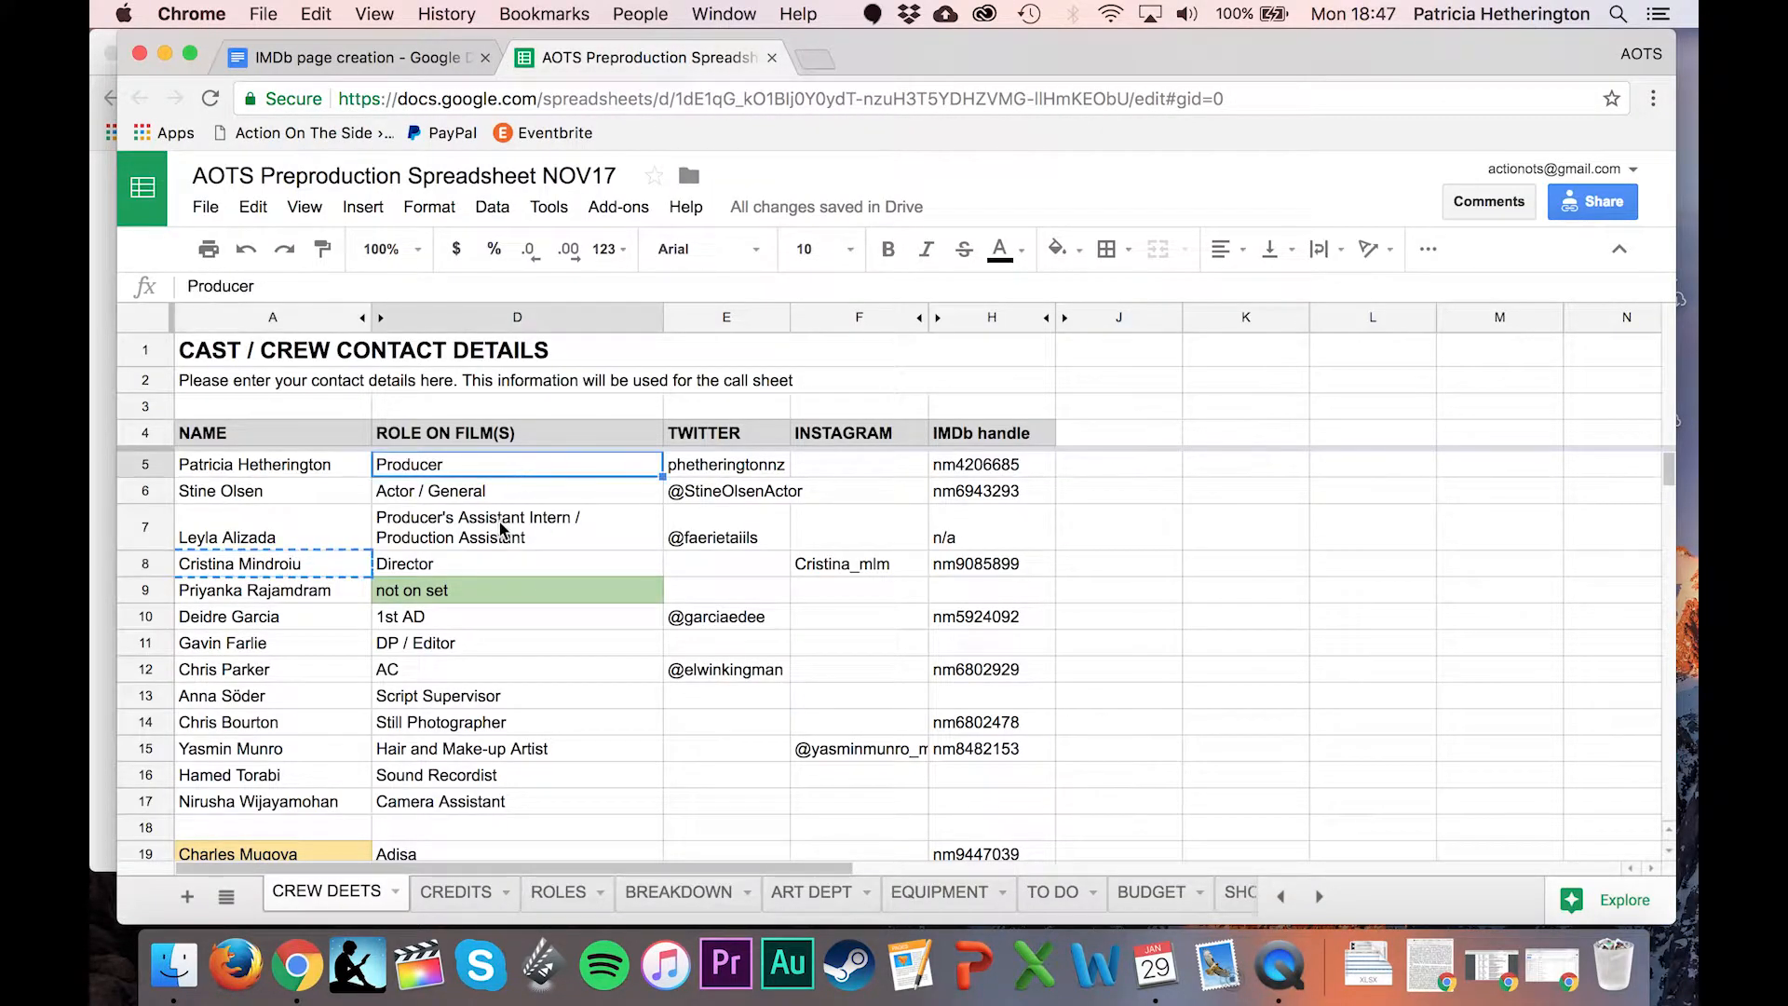
left_click(501, 531)
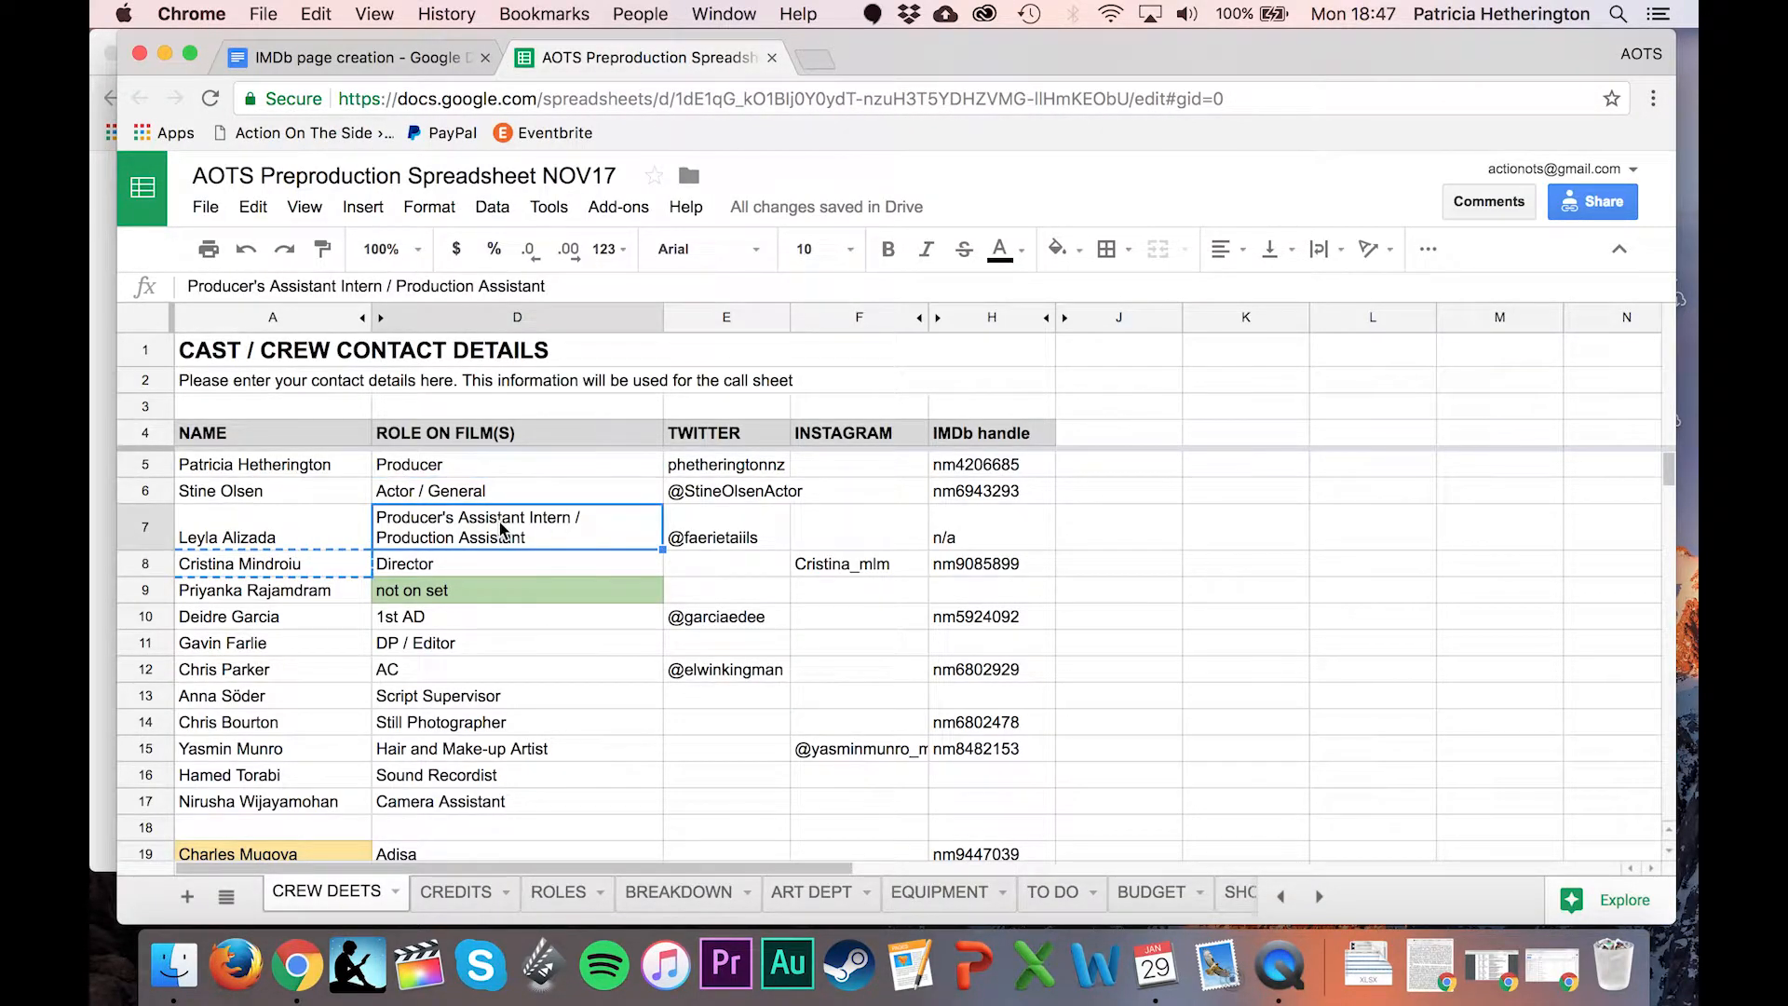
scroll(500, 530, "down", 1)
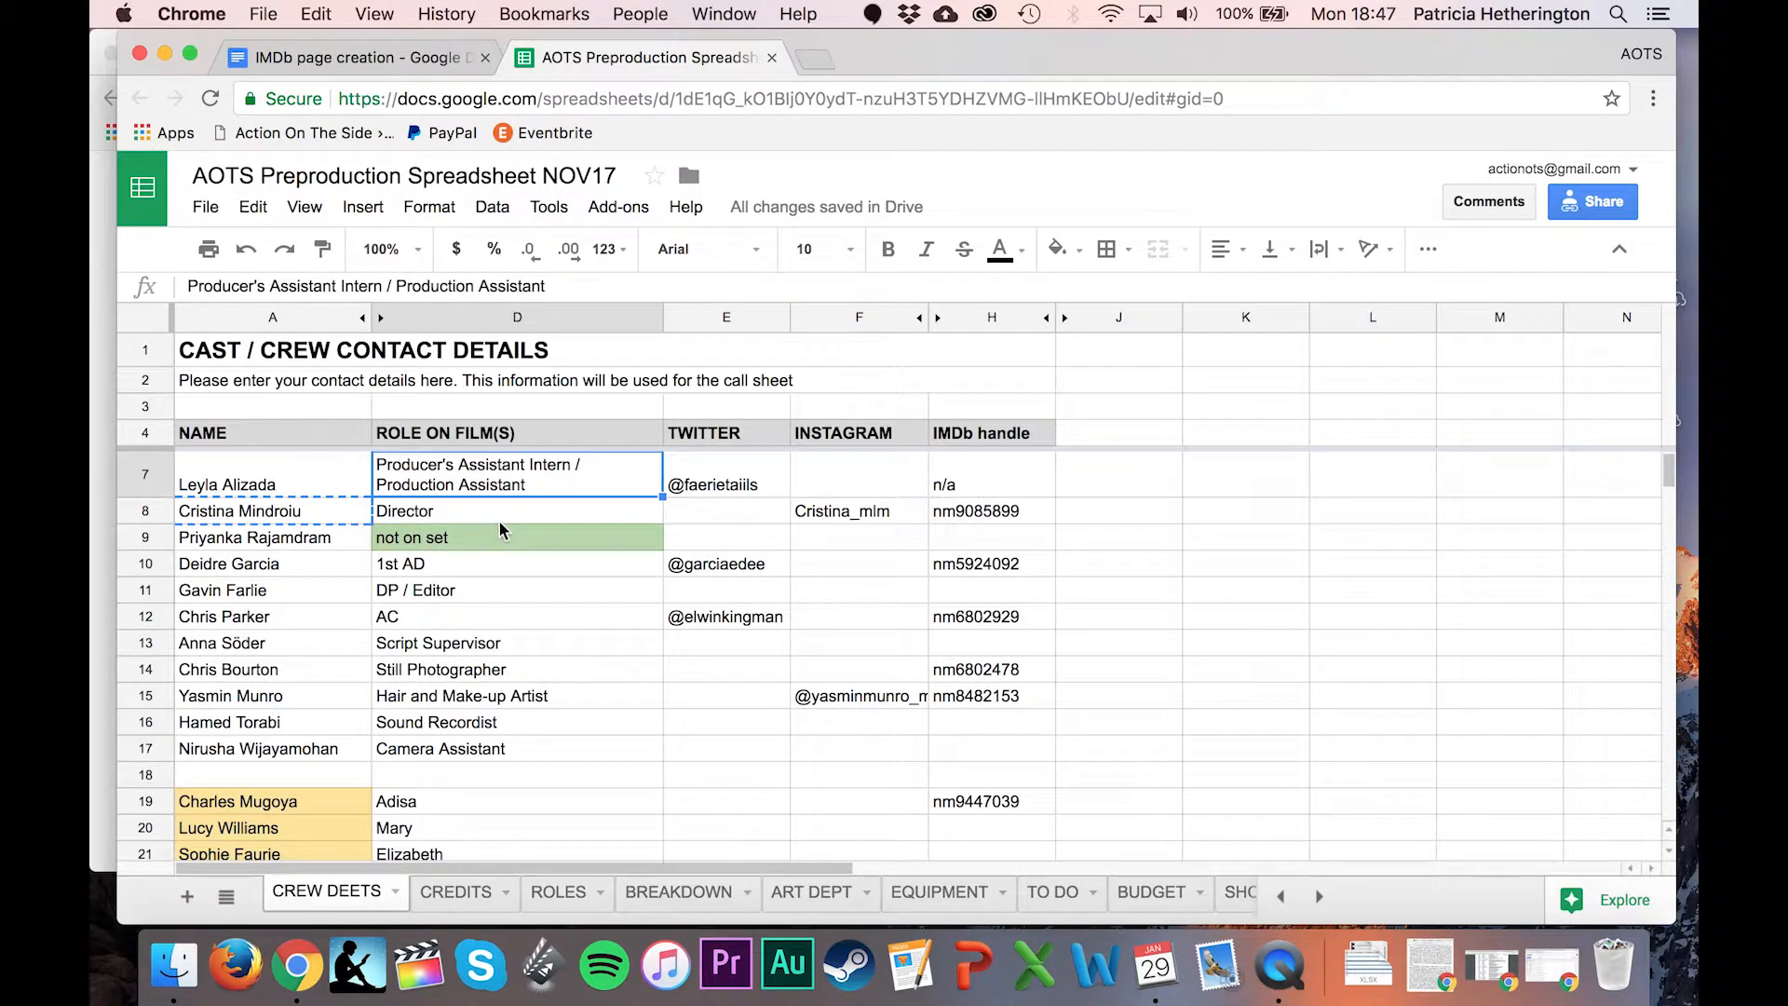
left_click(96, 280)
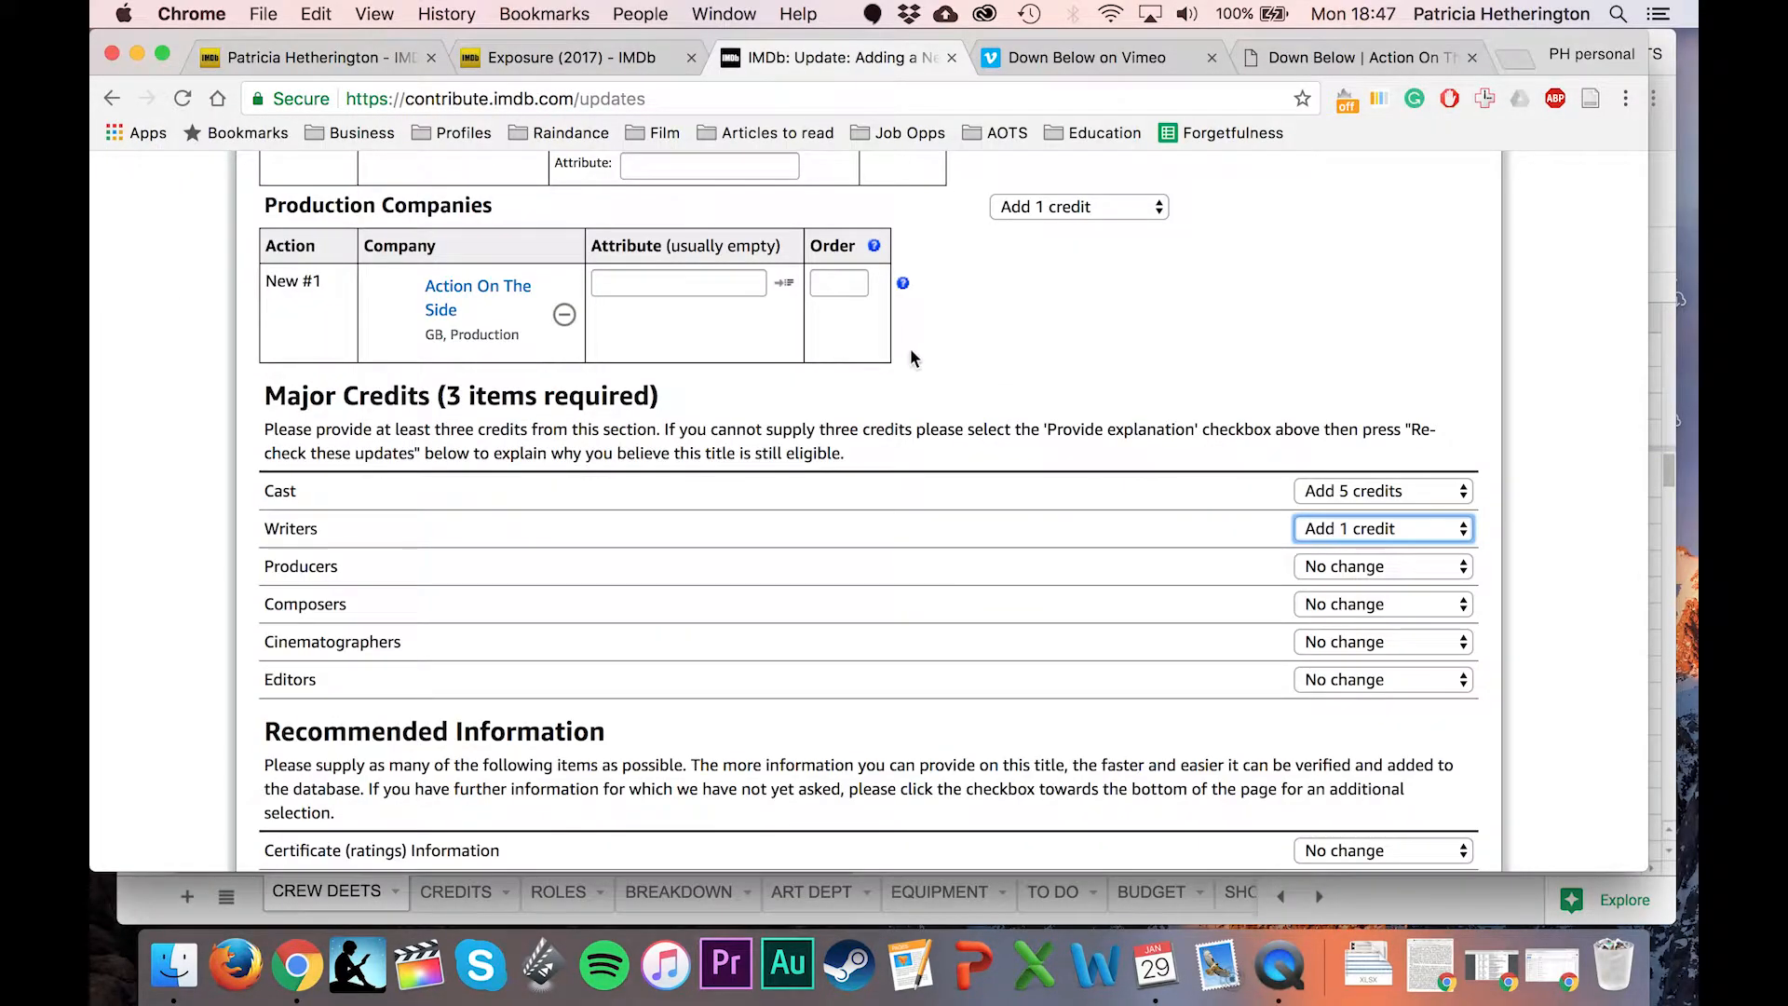
left_click(1342, 576)
left_click(1345, 609)
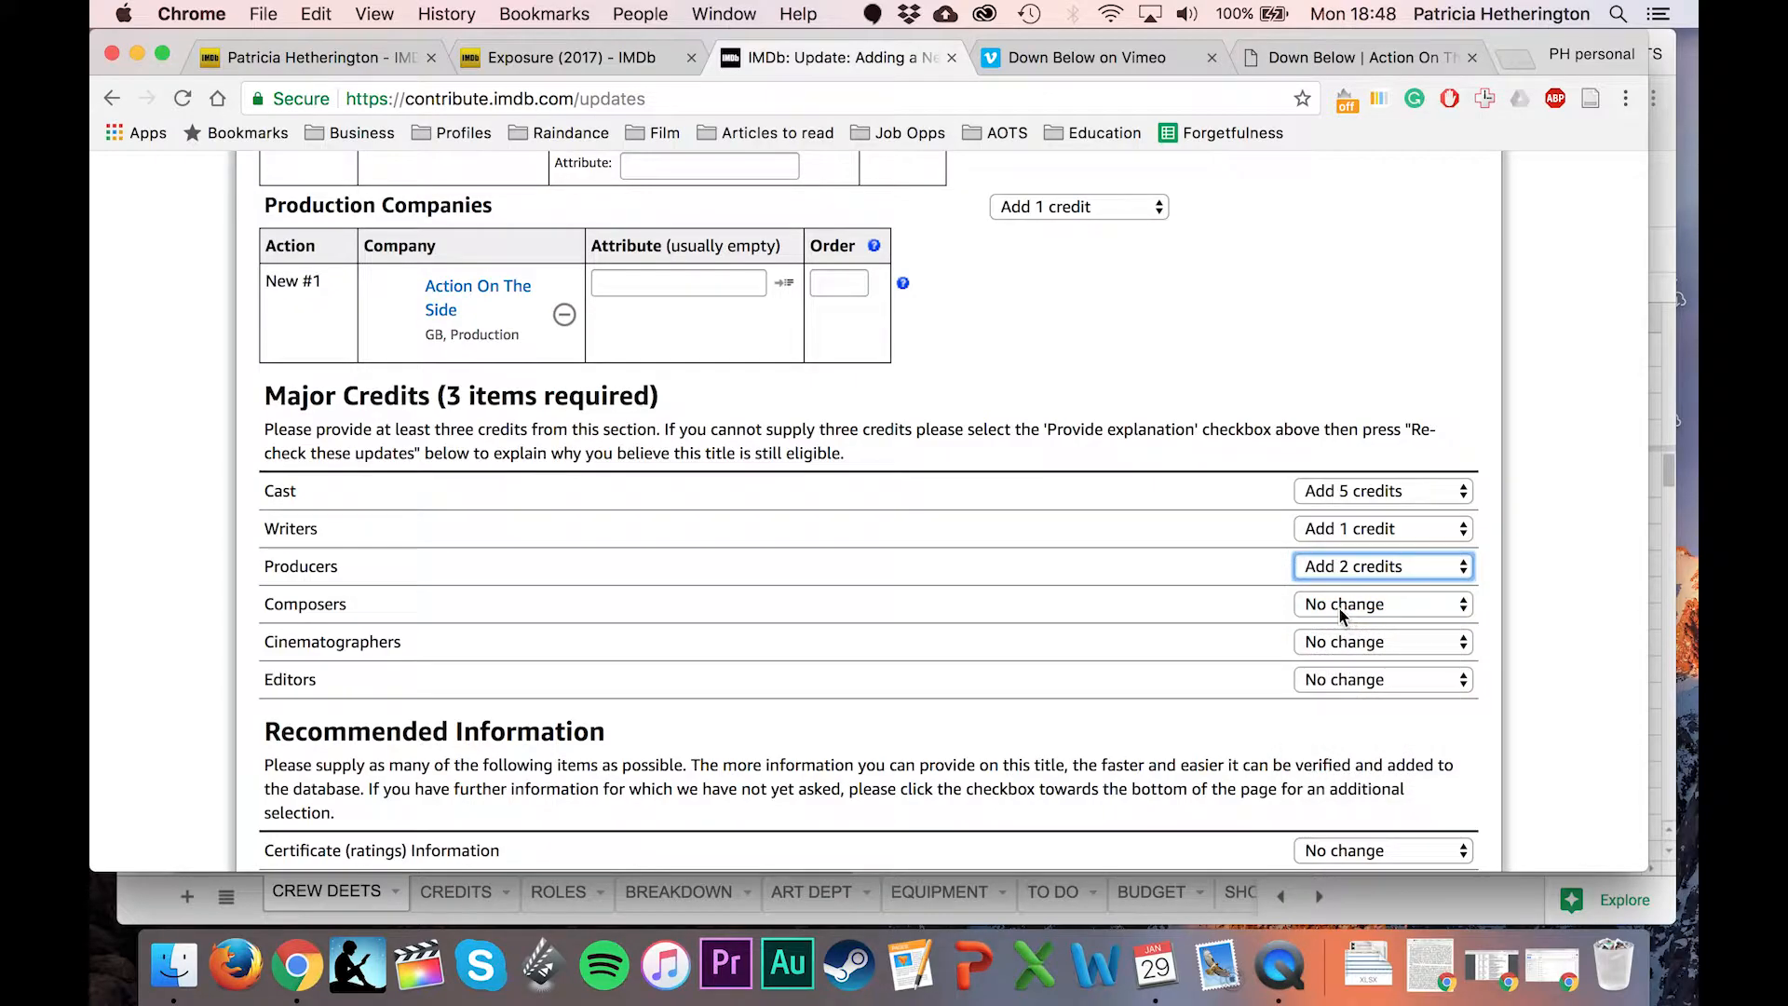
Review the crew spreadsheet and the Down Below credits on Vimeo, and request one Cinematographers credit in the IMDb form.
left_click(147, 911)
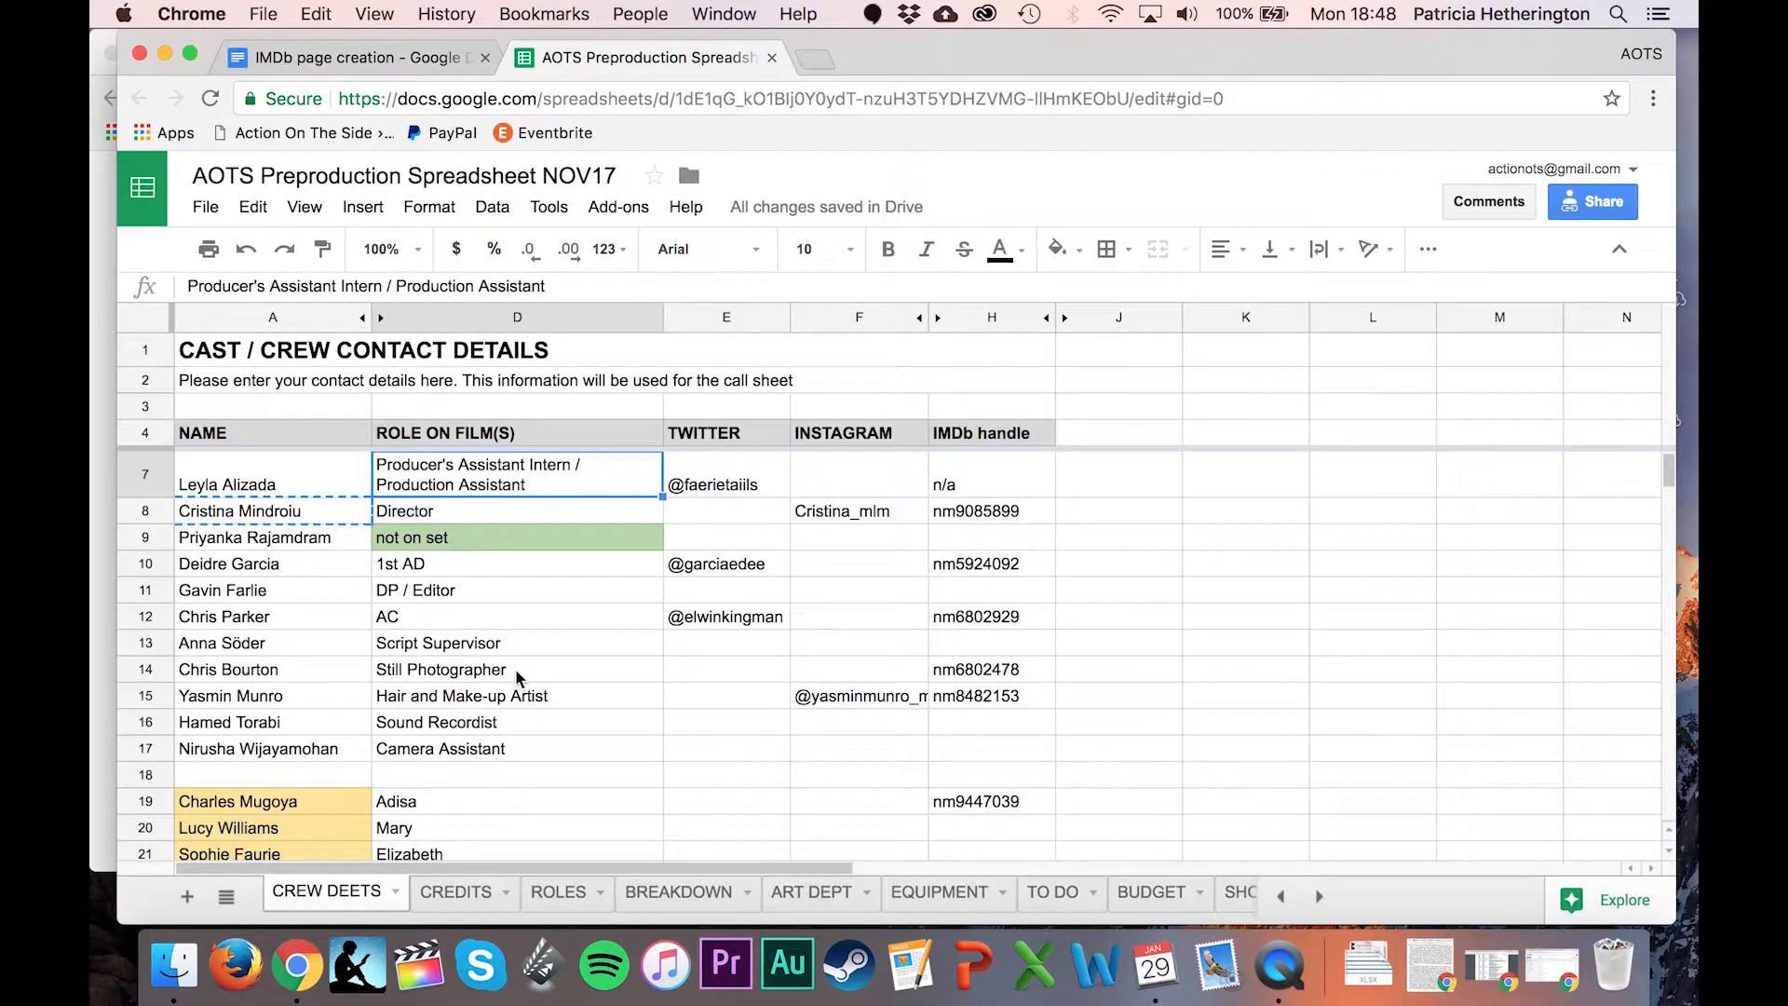
scroll(516, 678, "down", 2)
scroll(516, 678, "up", 3)
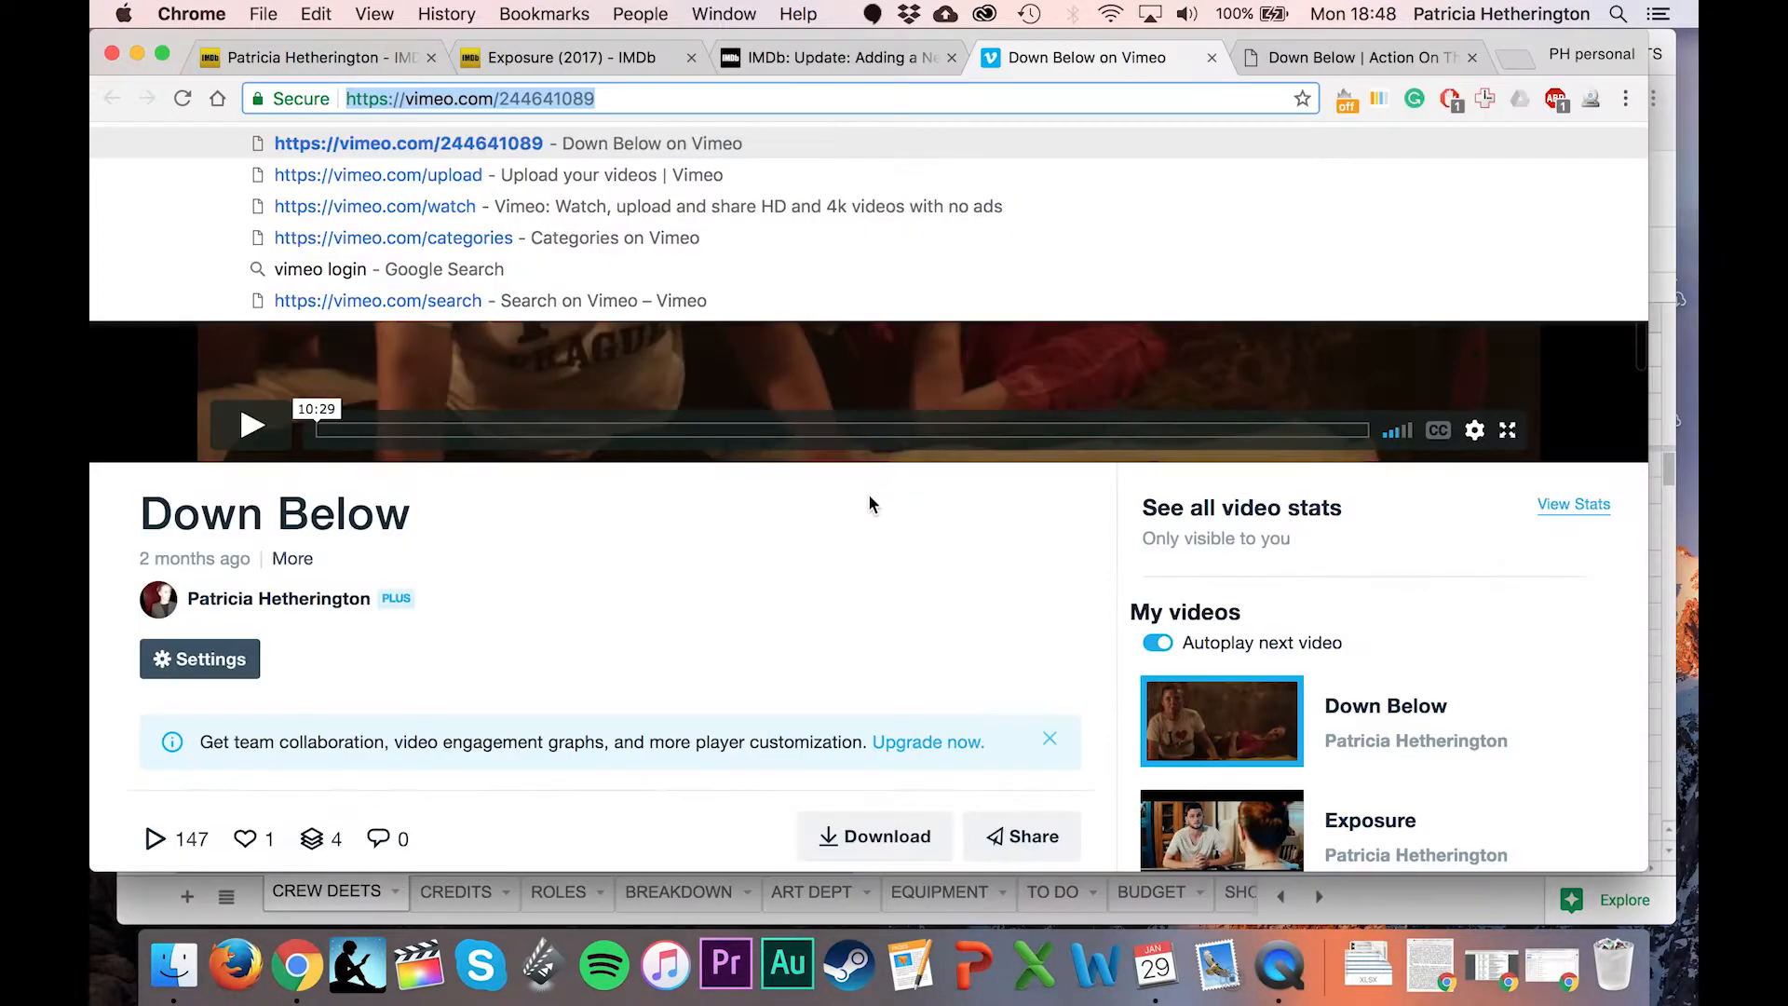
left_click(851, 523)
scroll(851, 524, "down", 5)
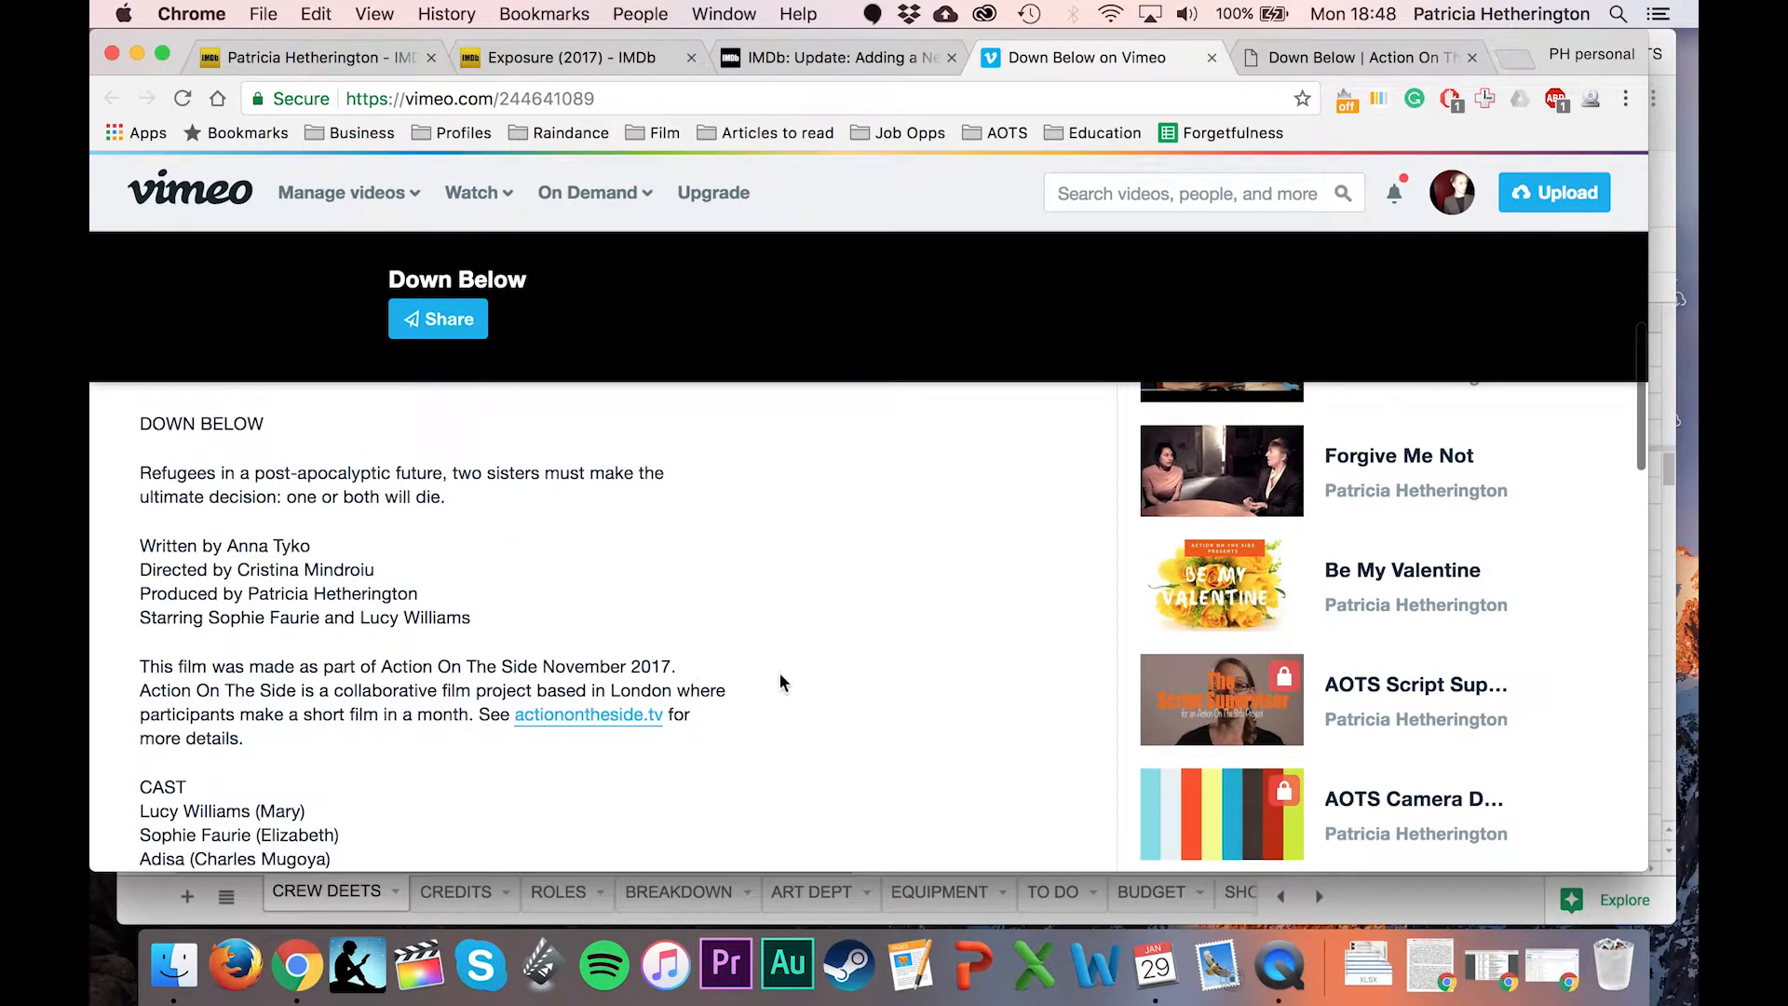
scroll(780, 675, "down", 7)
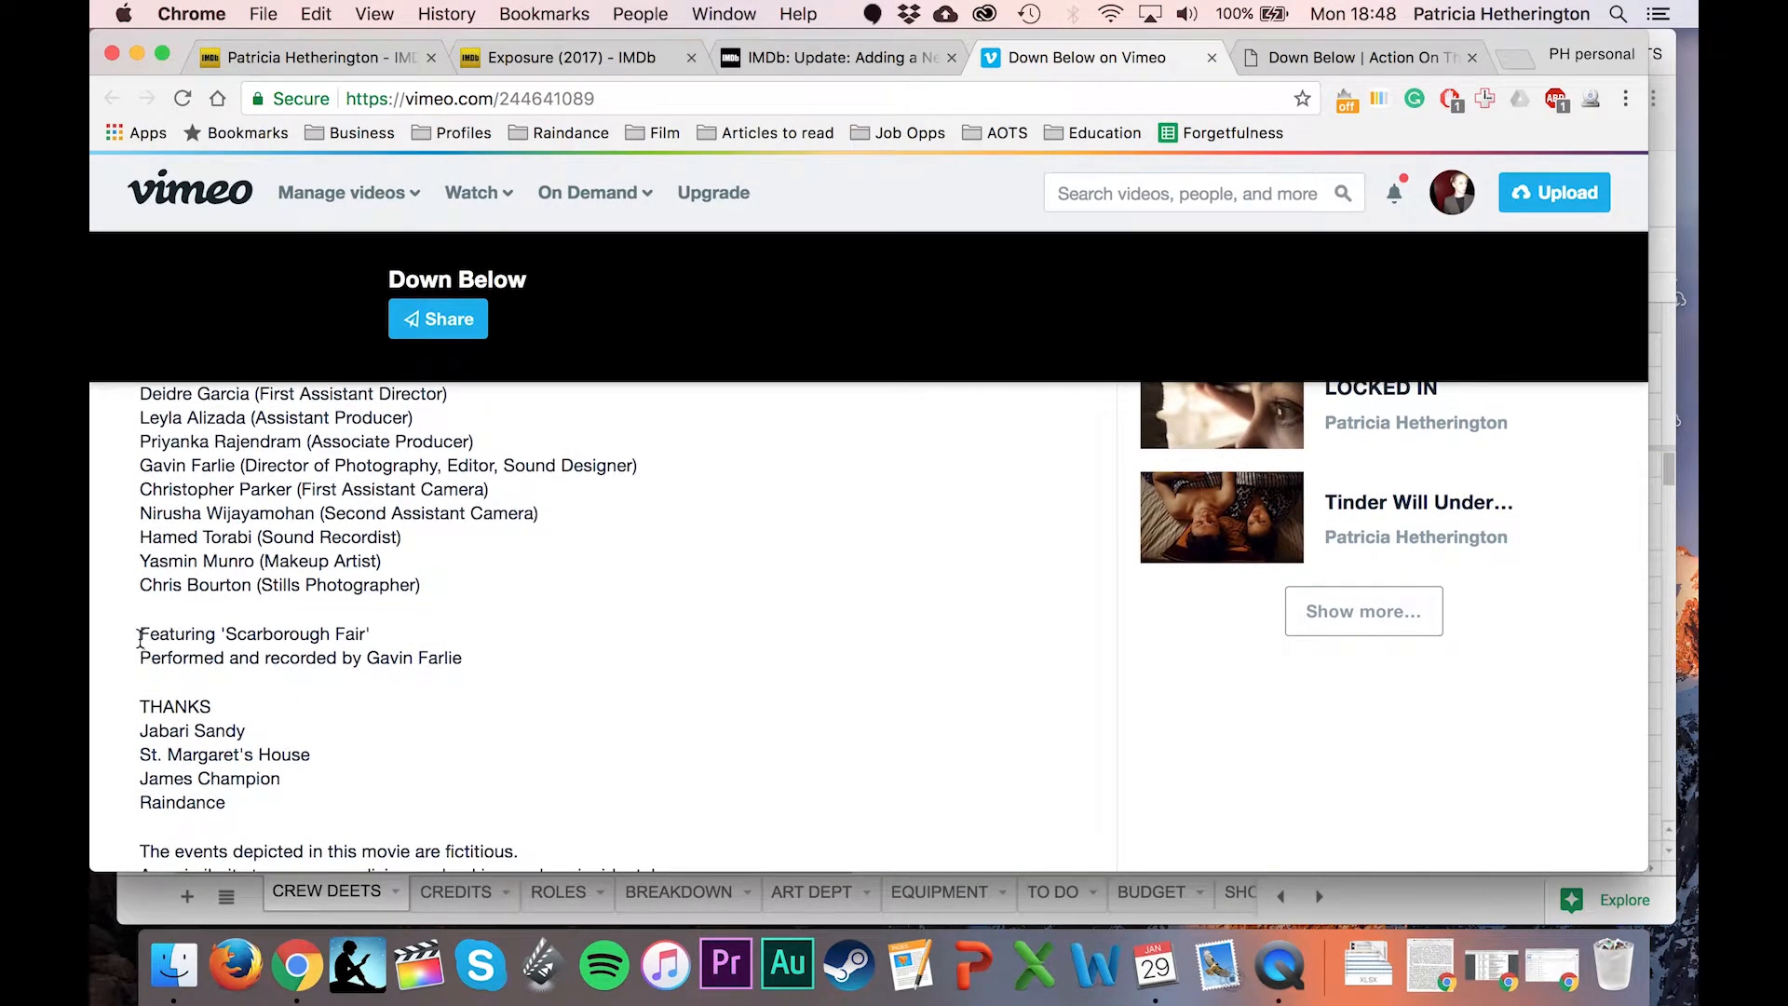
scroll(503, 670, "down", 3)
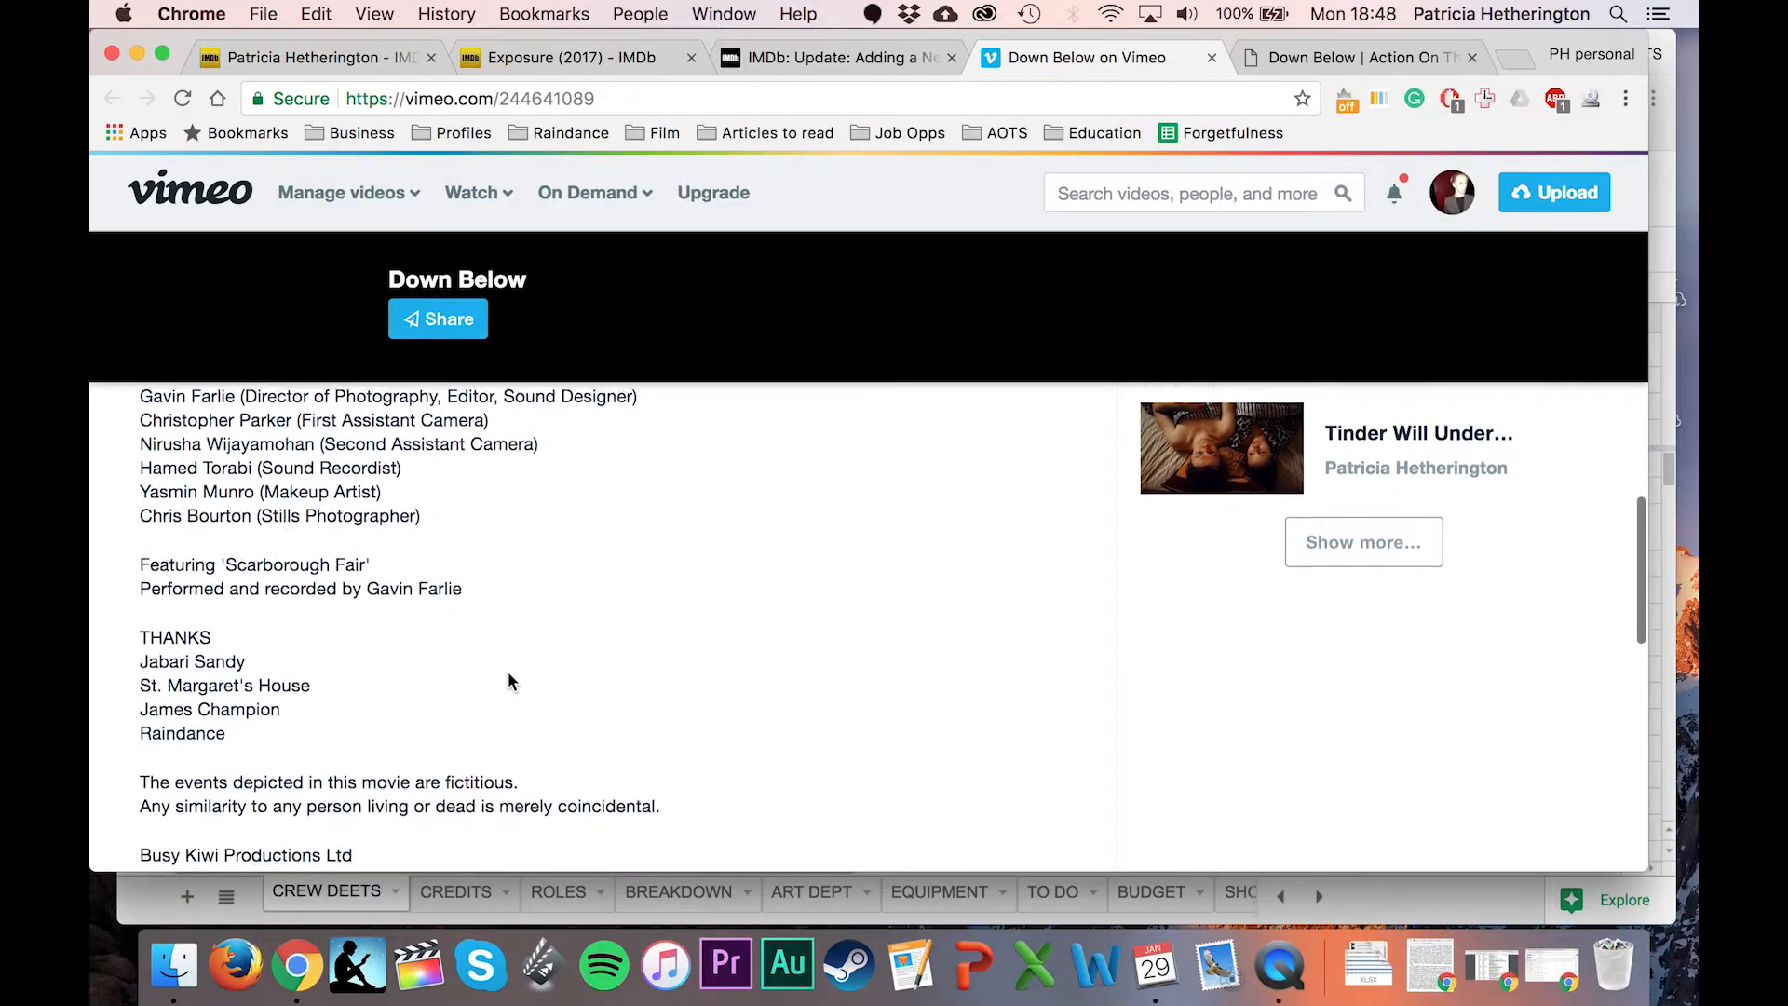
left_click(804, 63)
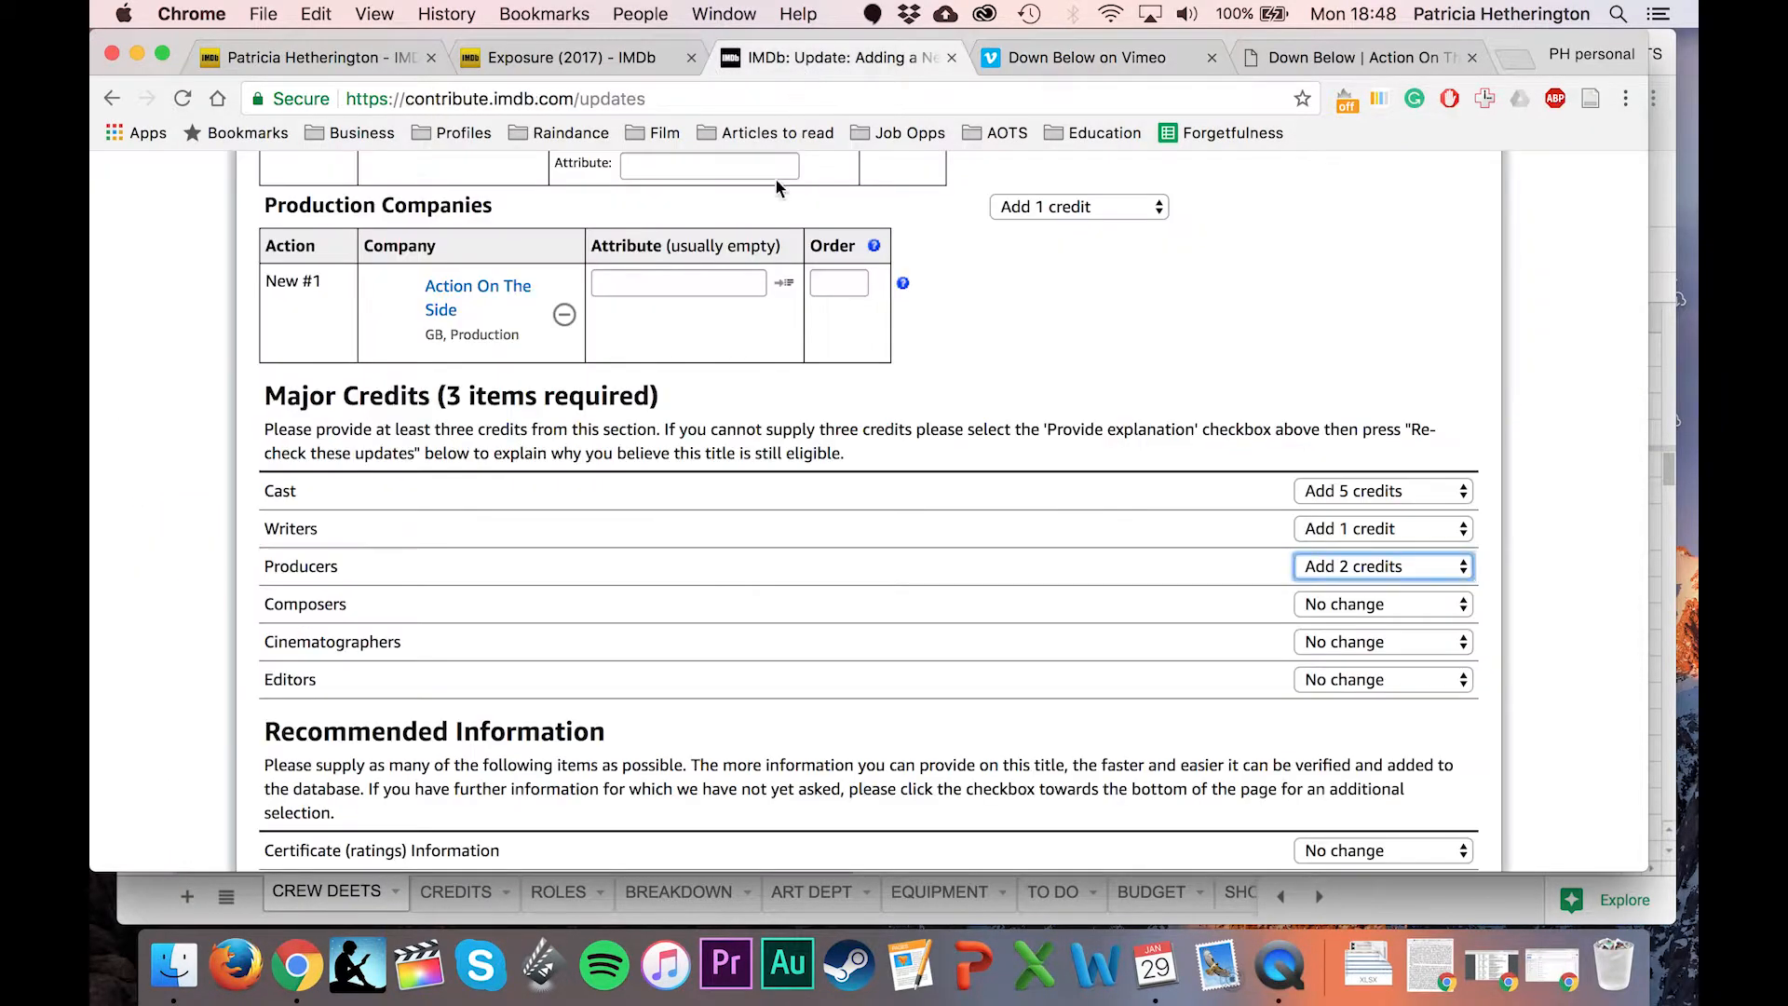
left_click(1330, 649)
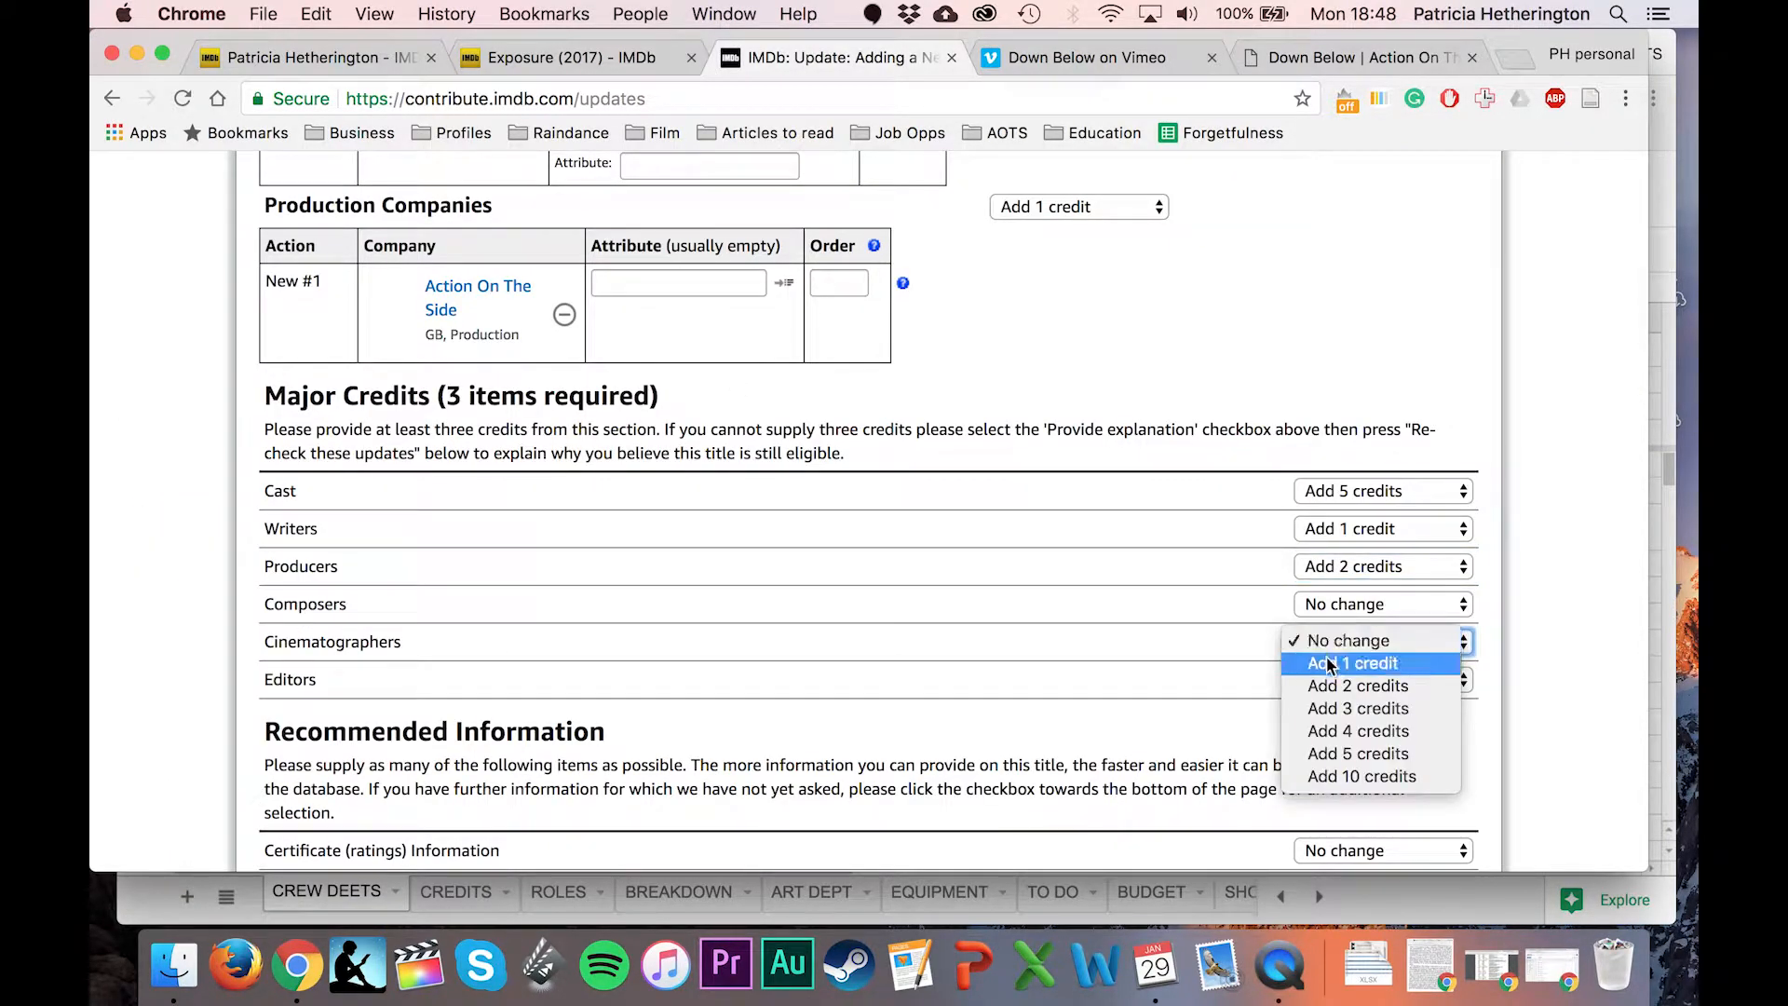
left_click(1334, 667)
Check the editing credit in the Vimeo description and request one Editors credit in the IMDb form.
left_click(1116, 56)
scroll(747, 667, "up", 3)
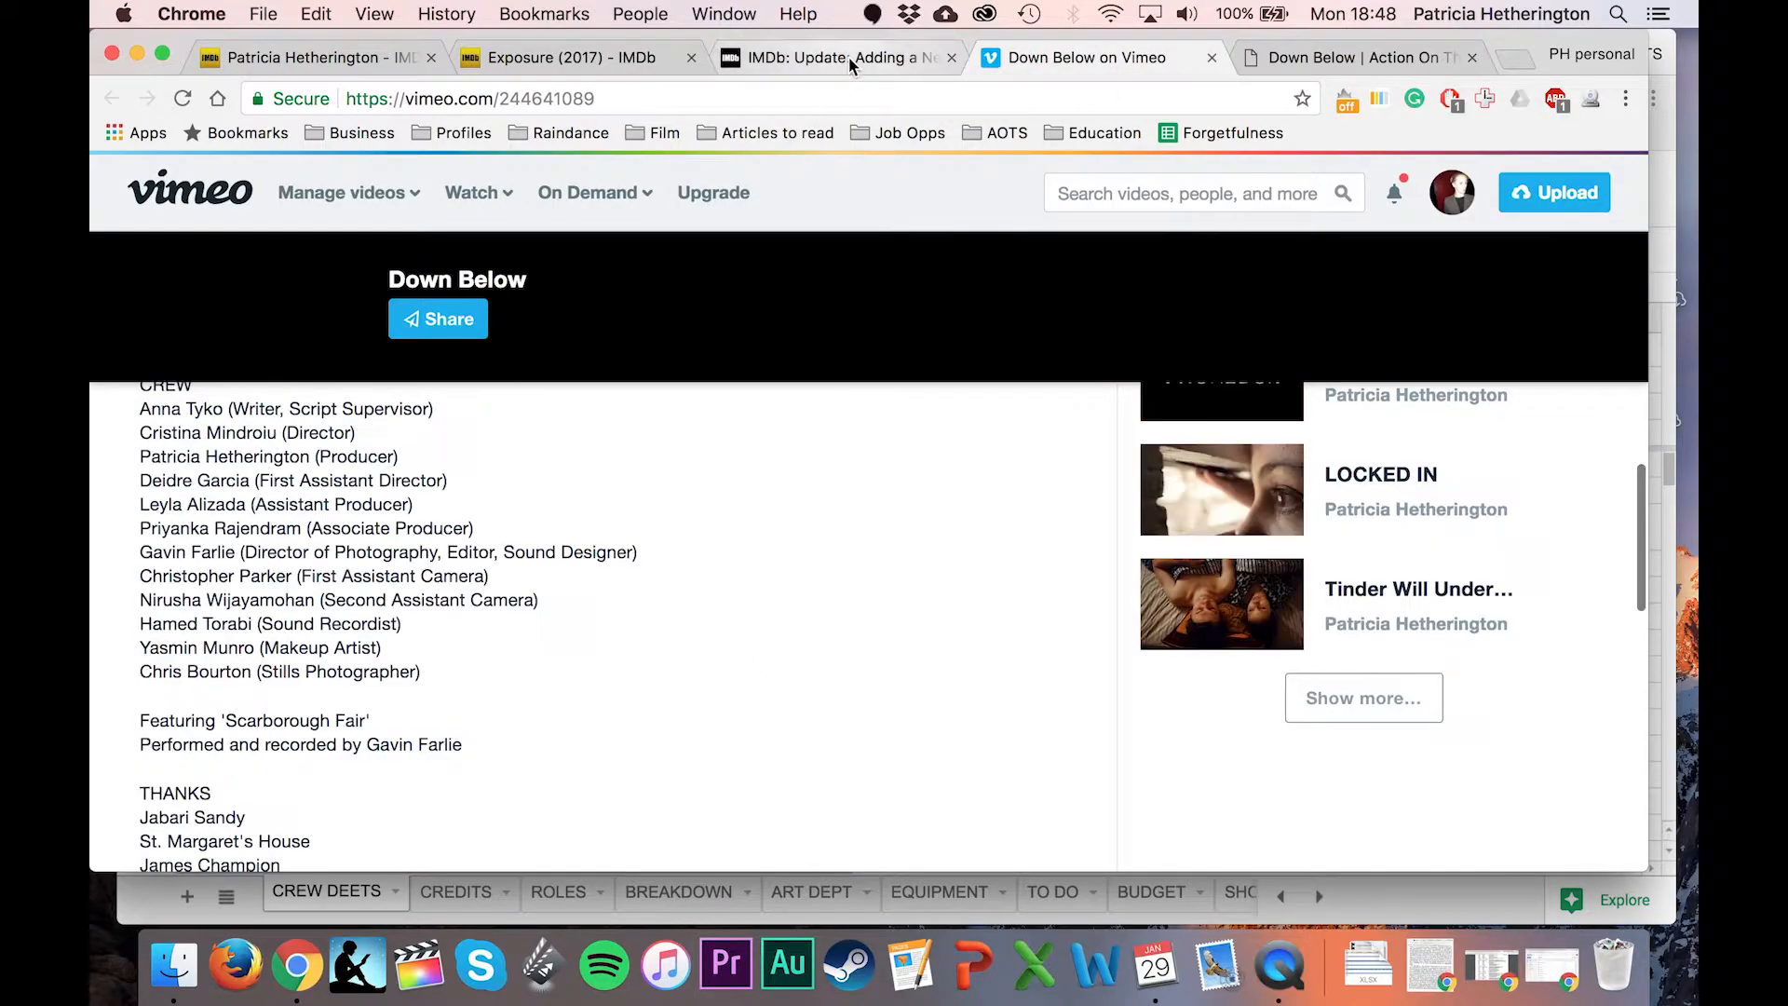
left_click(848, 56)
left_click(1355, 679)
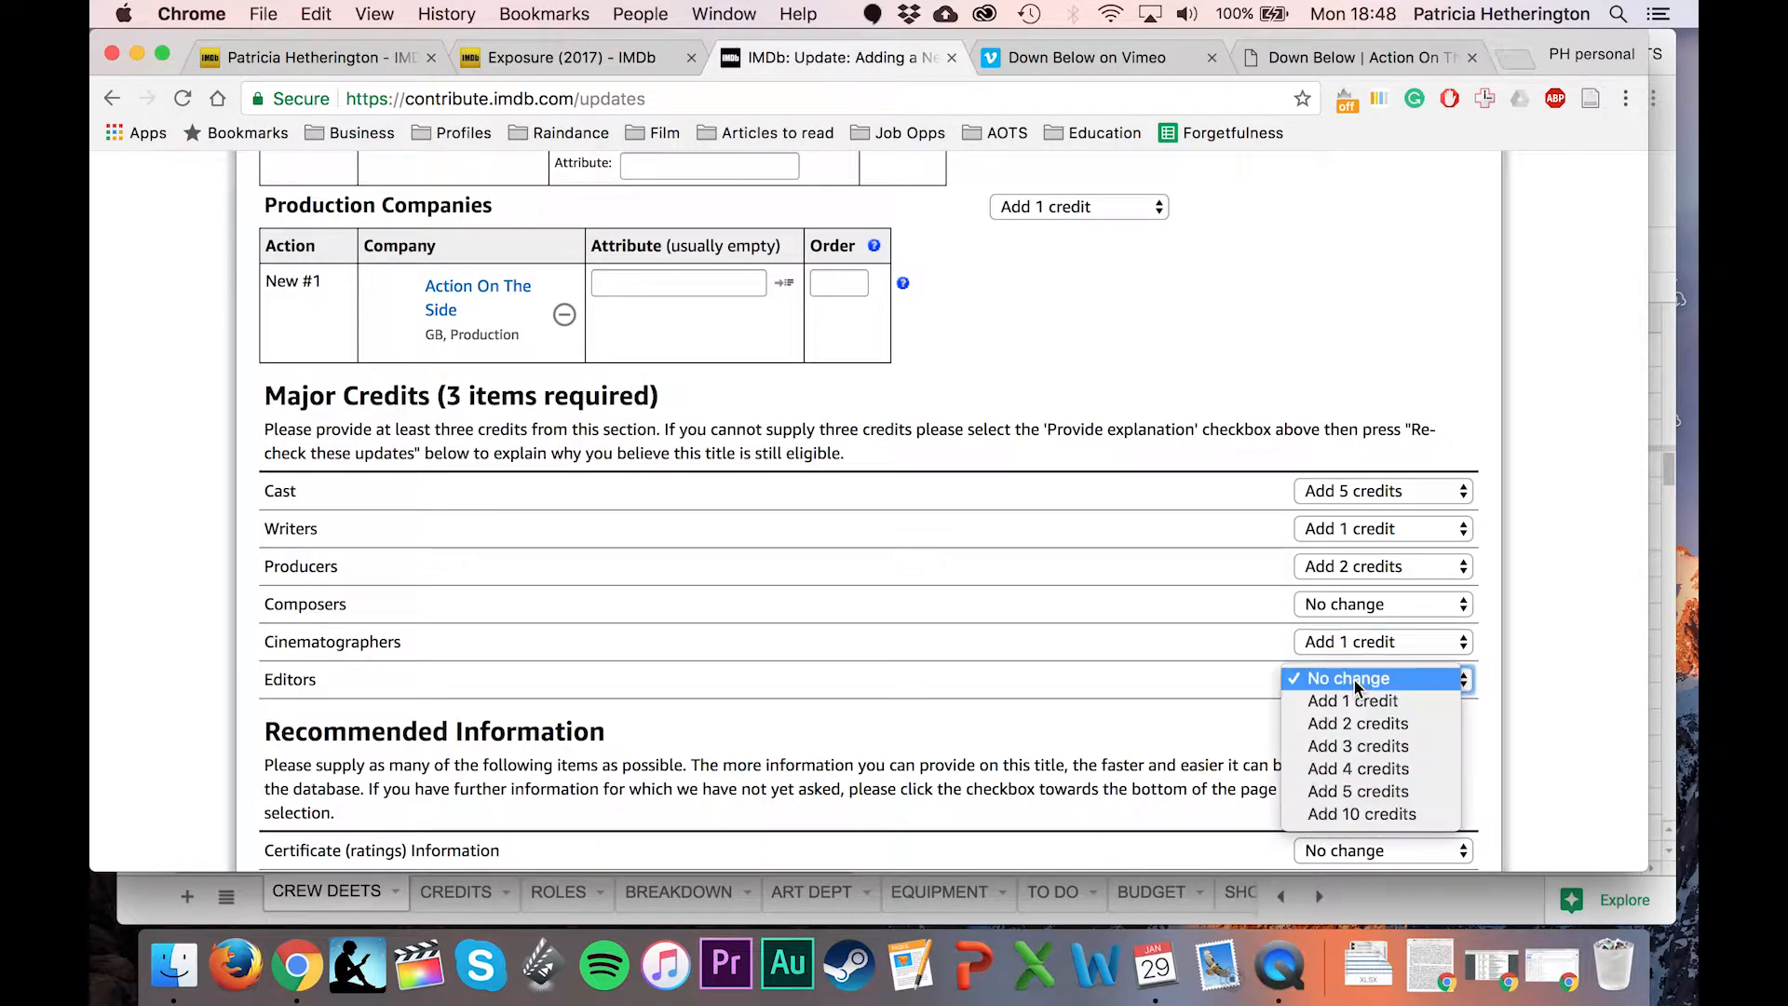
left_click(1349, 700)
left_click(1120, 54)
left_click(843, 57)
left_click(1523, 528)
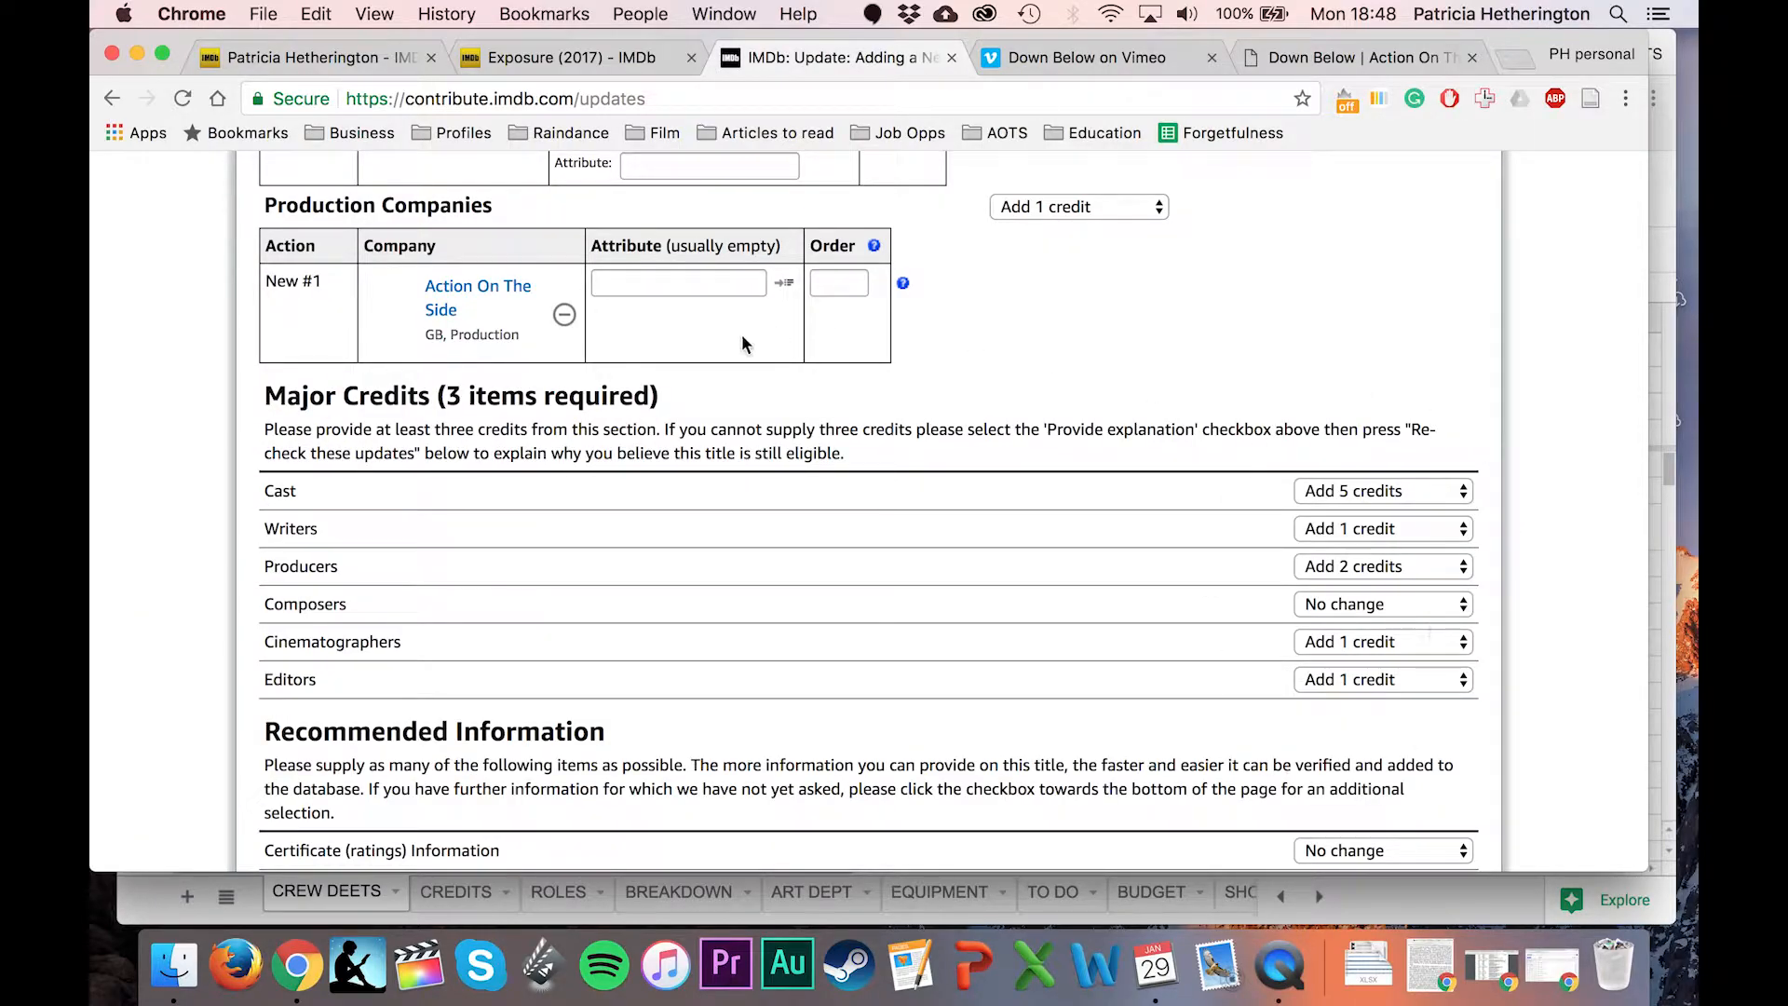
Request one Running Times item and one Filming Locations item under Recommended Information.
scroll(175, 510, "down", 5)
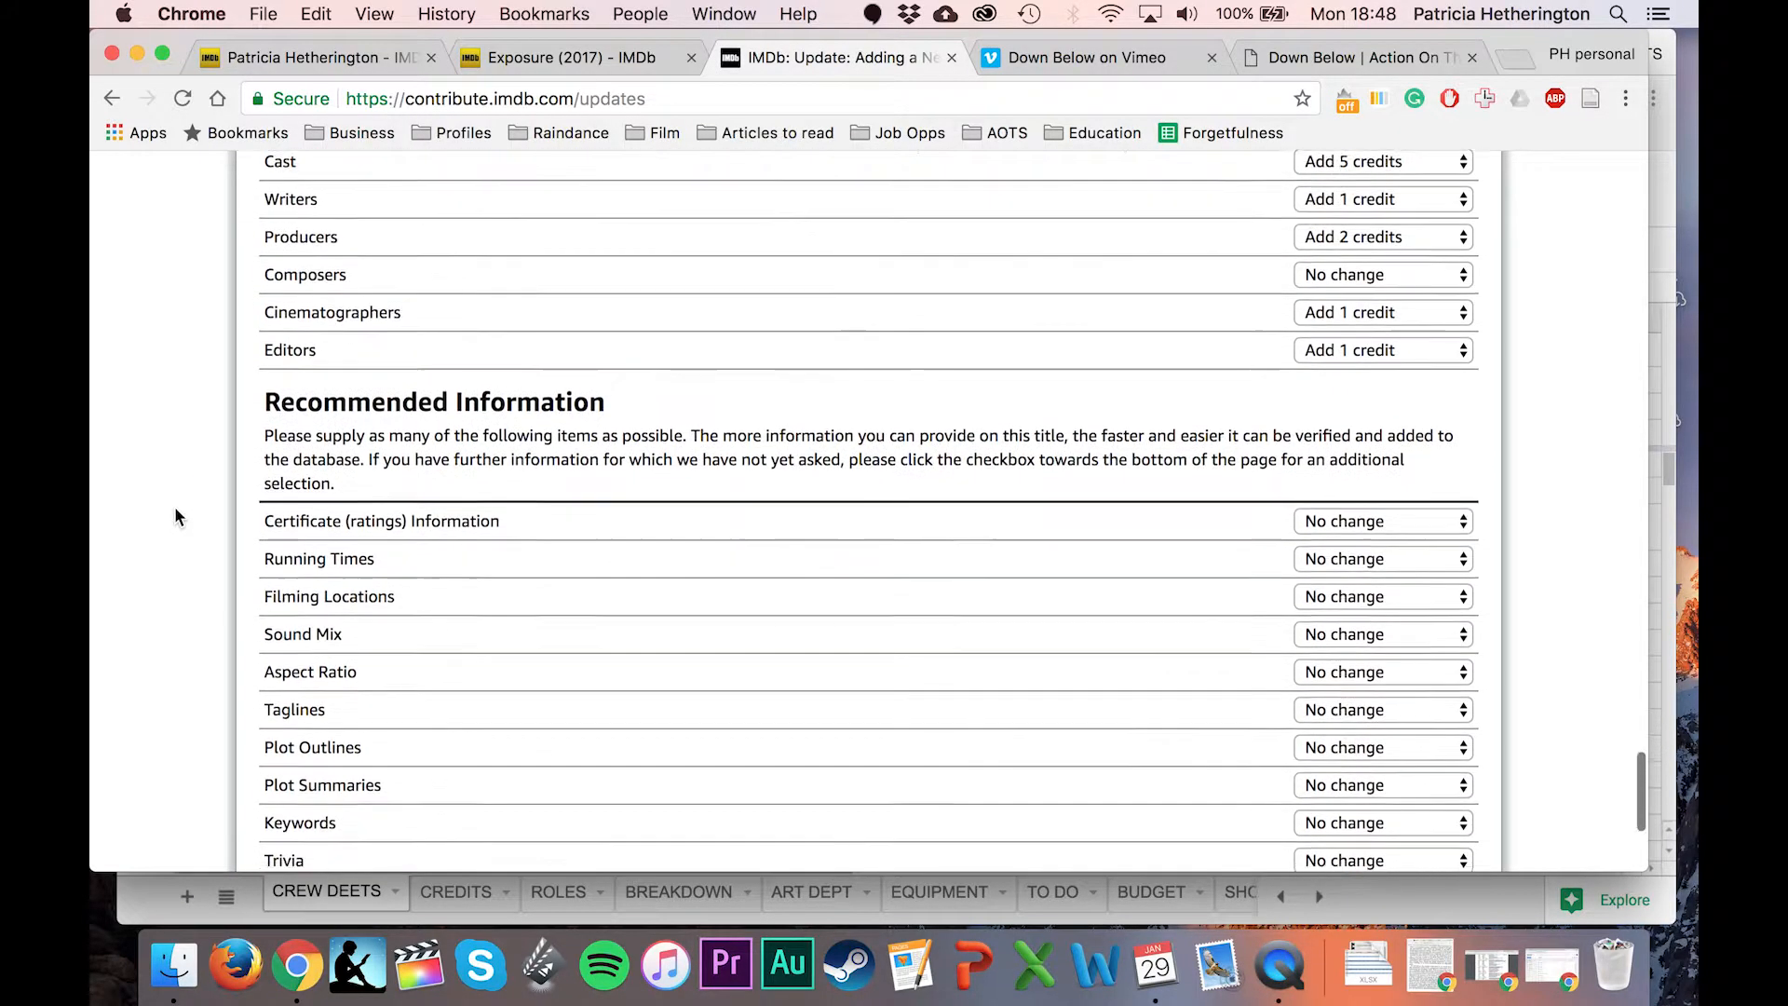
scroll(175, 517, "down", 1)
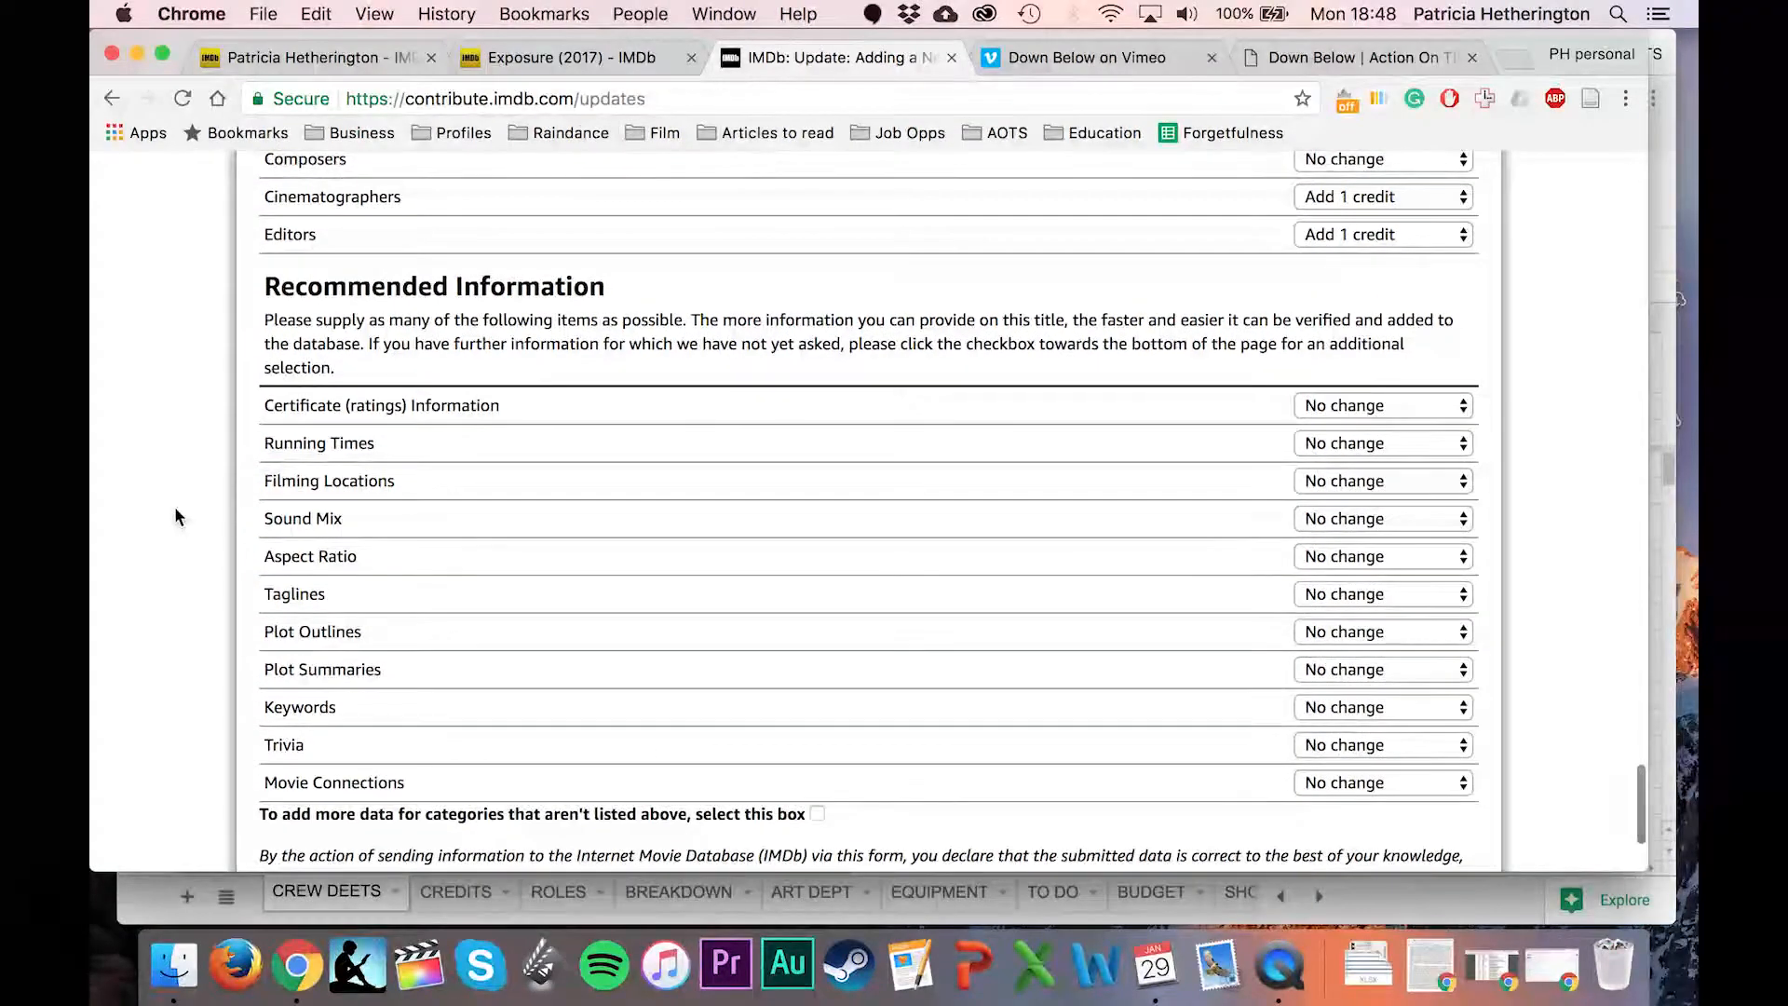
left_click(1400, 437)
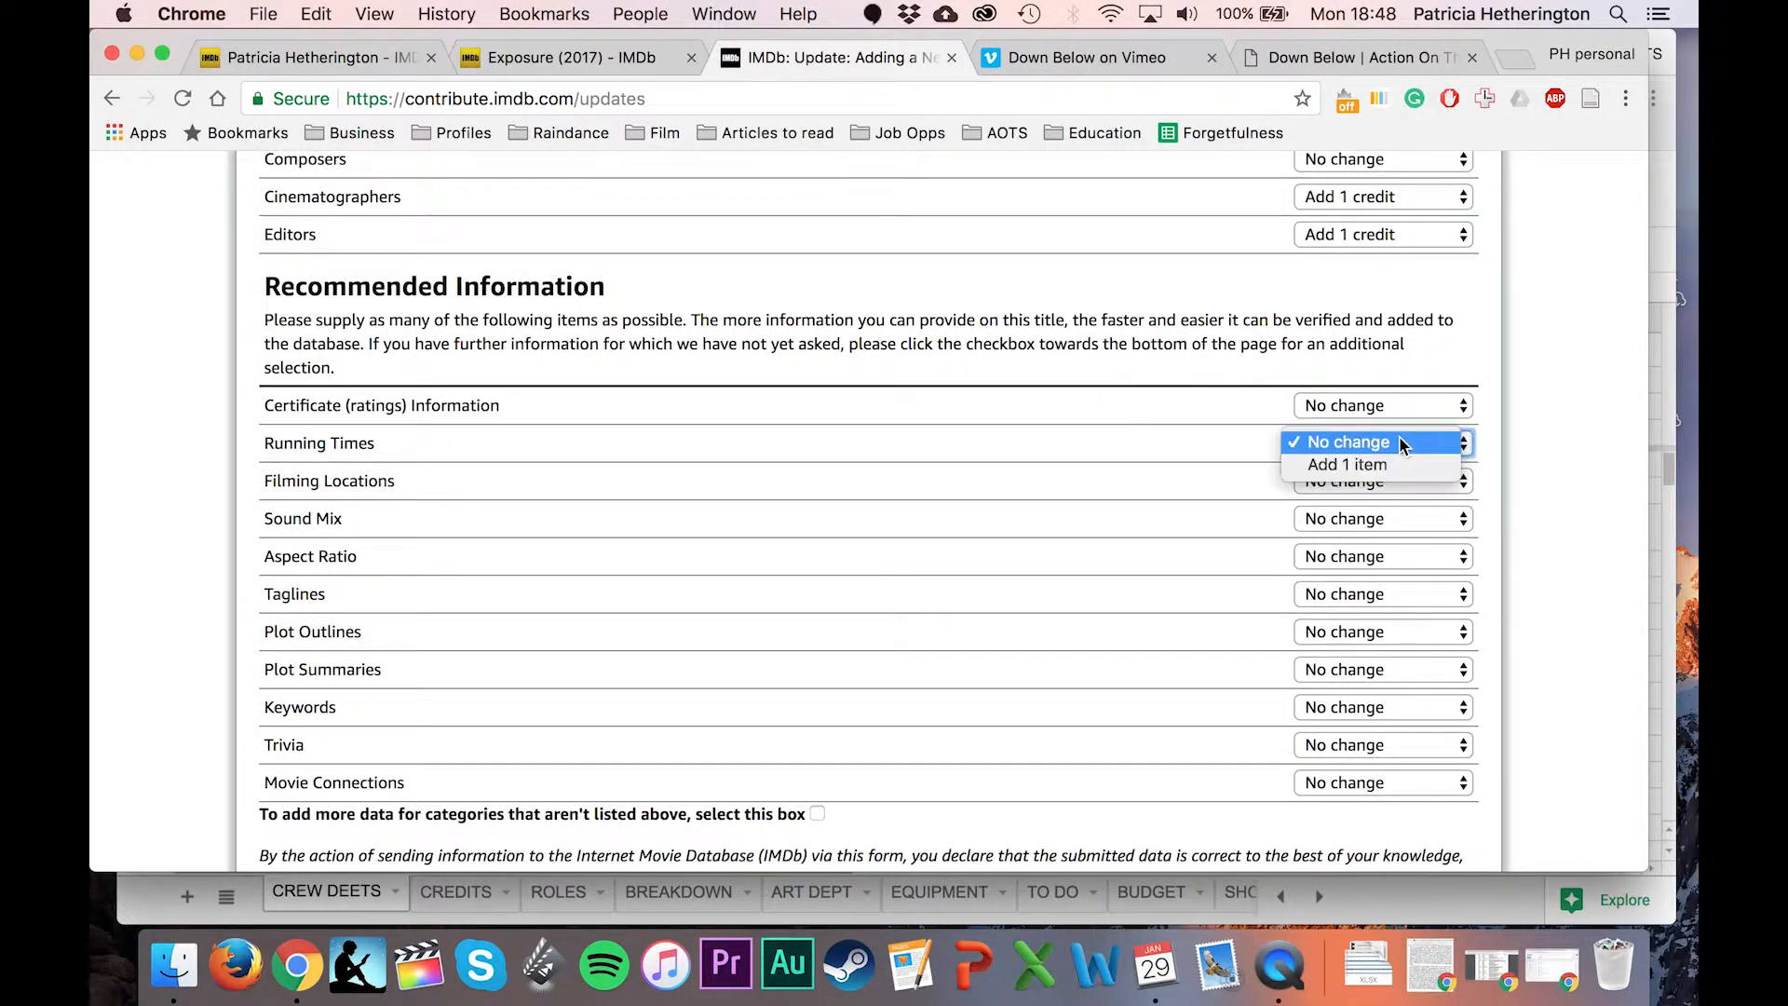
left_click(1360, 460)
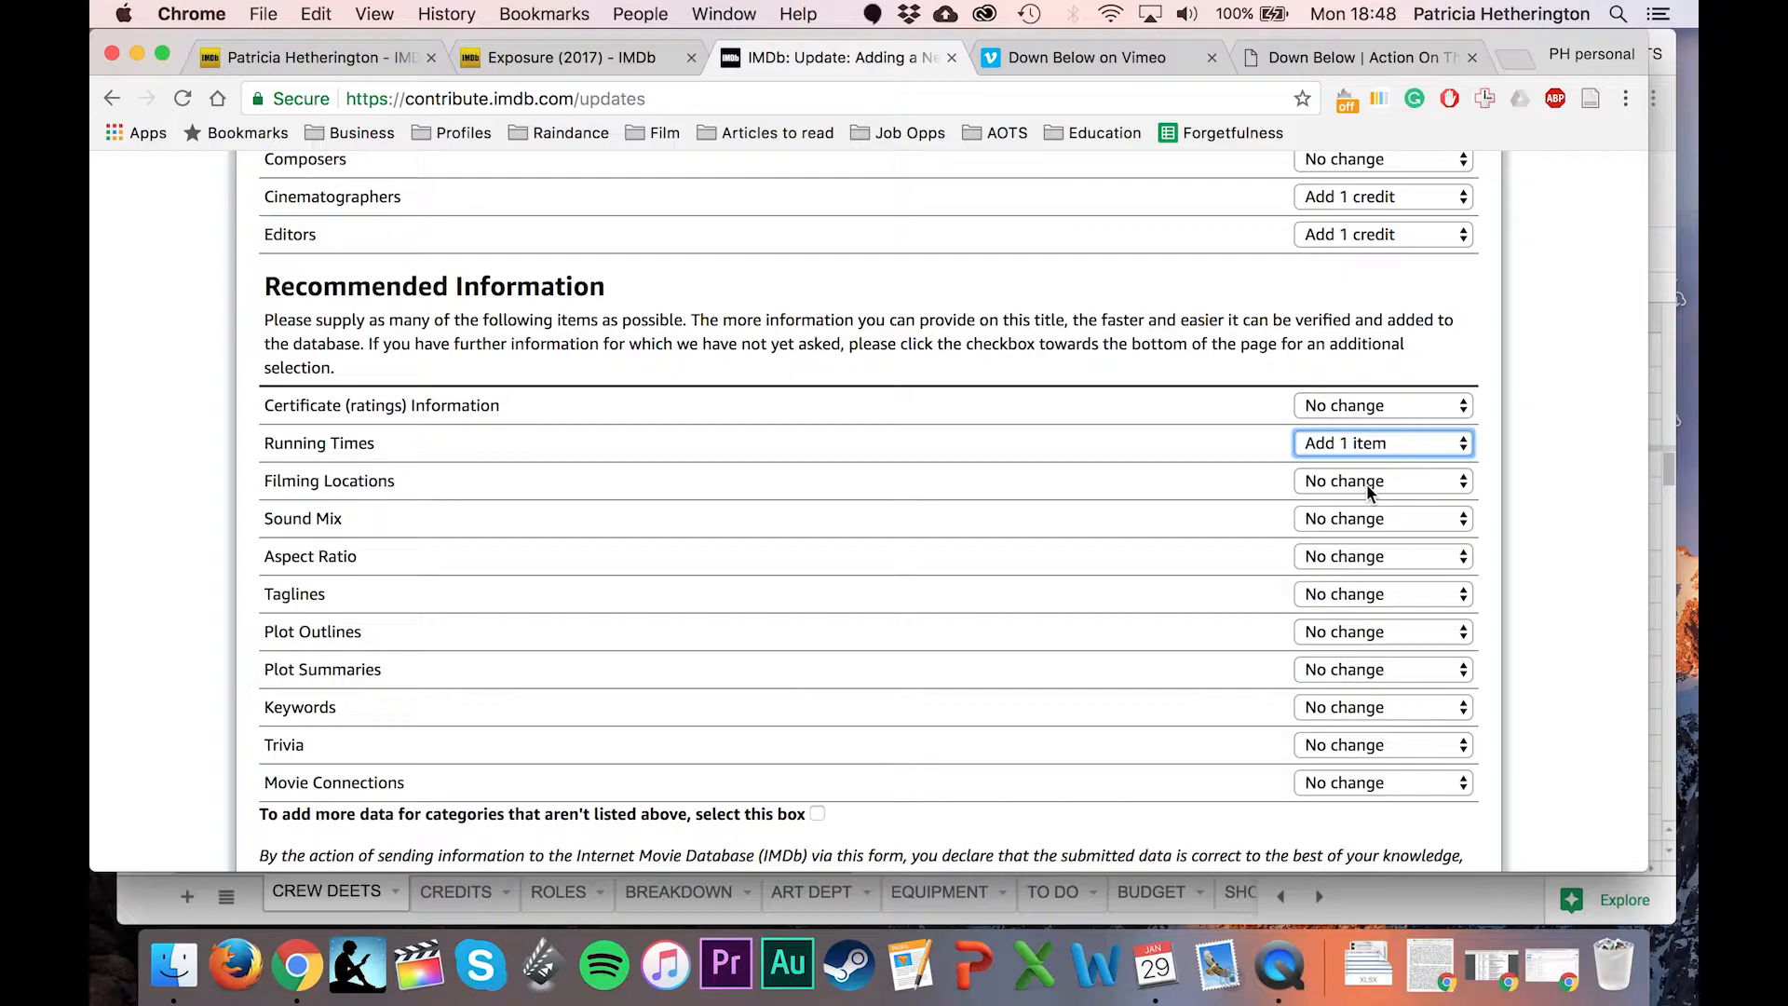
left_click(1366, 483)
left_click(1350, 500)
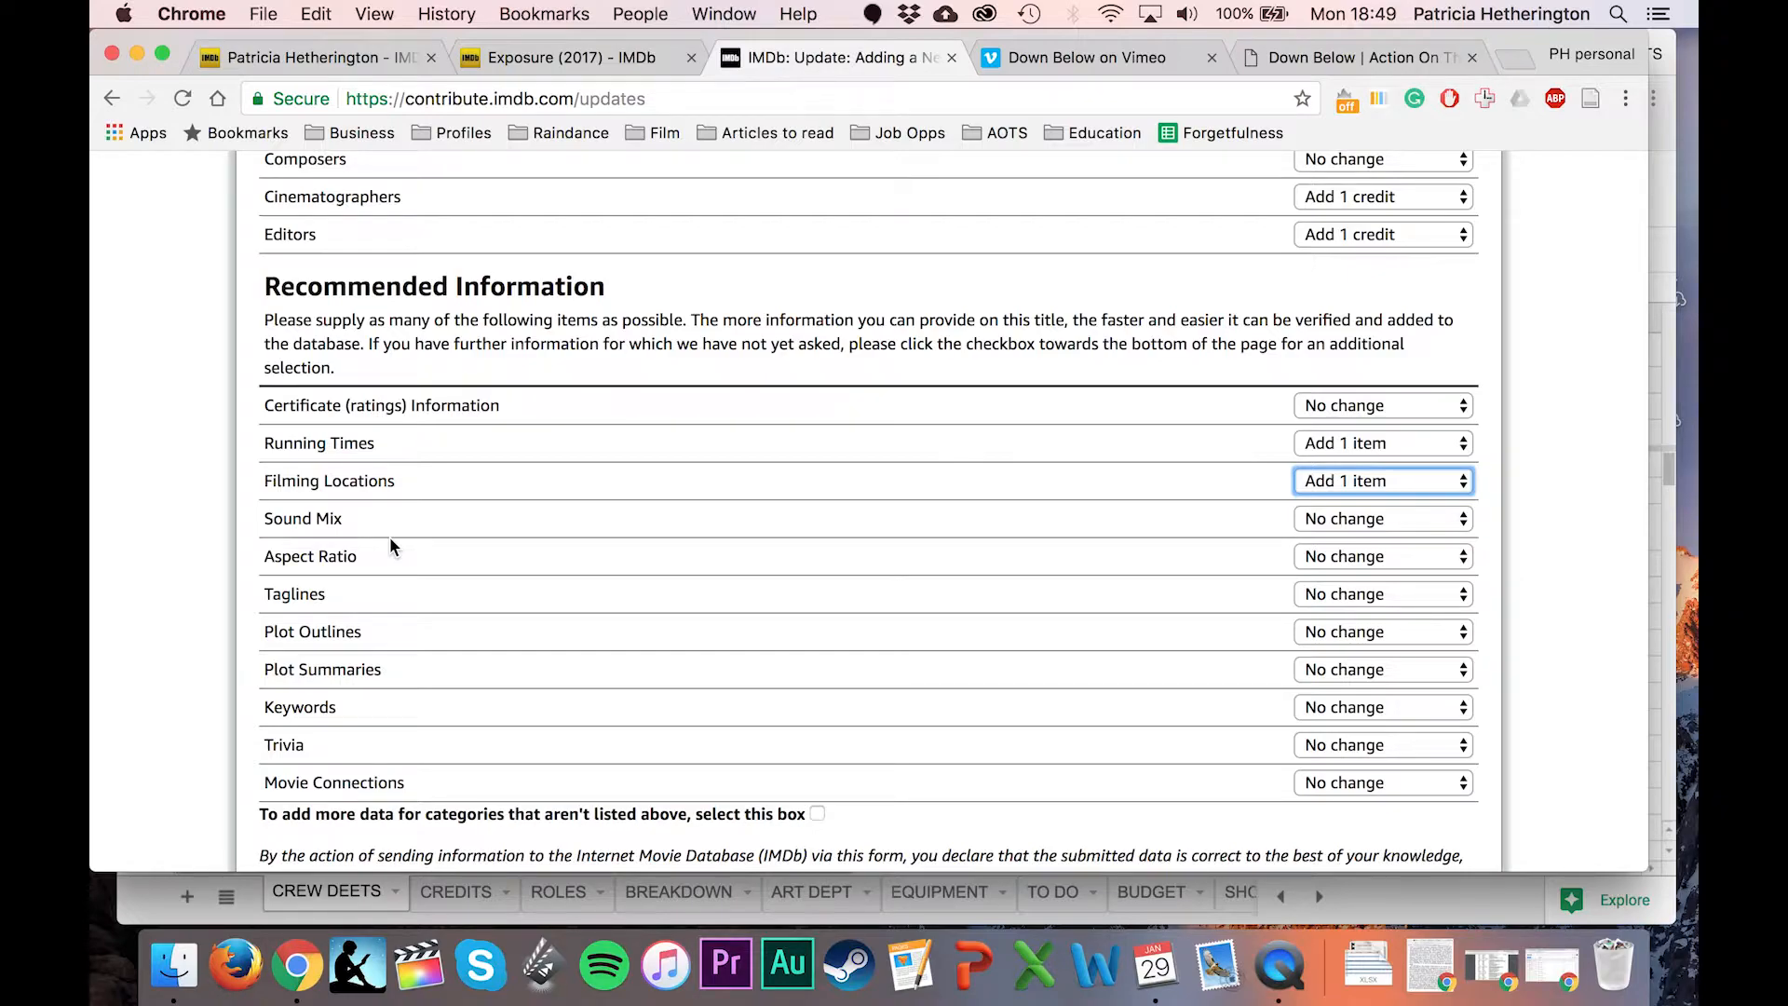
Request one Plot Summaries item and re-check the updates.
left_click(1323, 665)
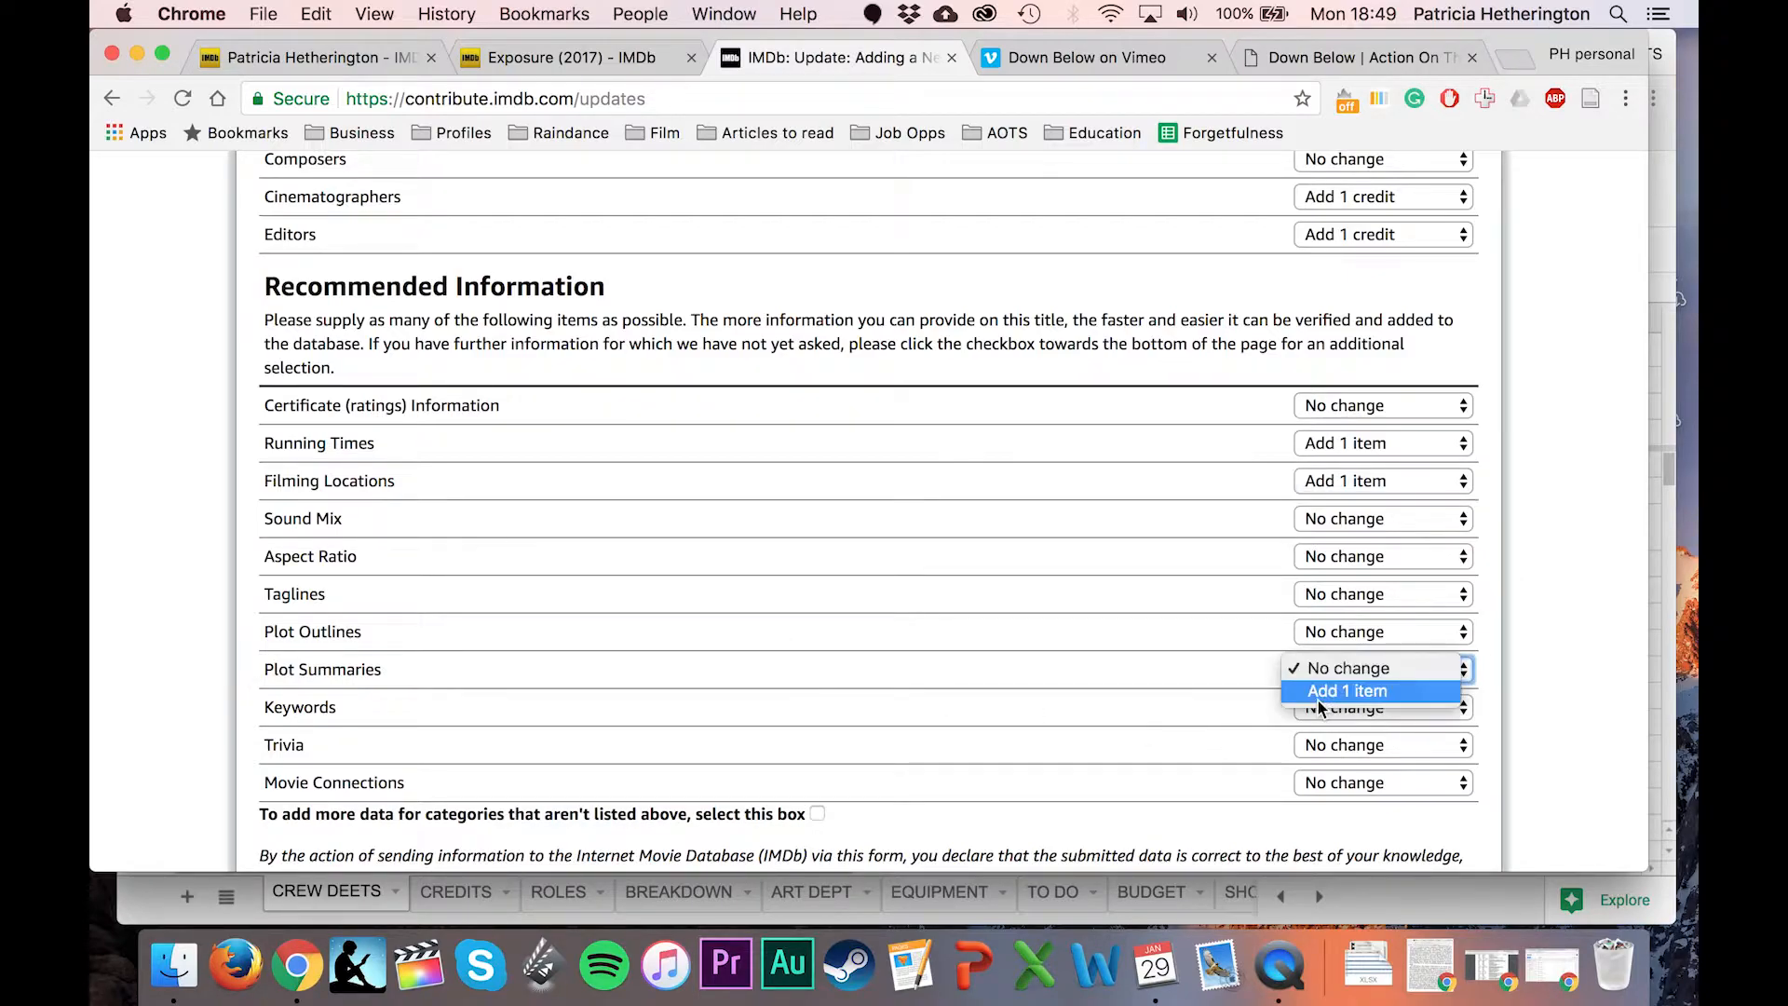
left_click(1317, 697)
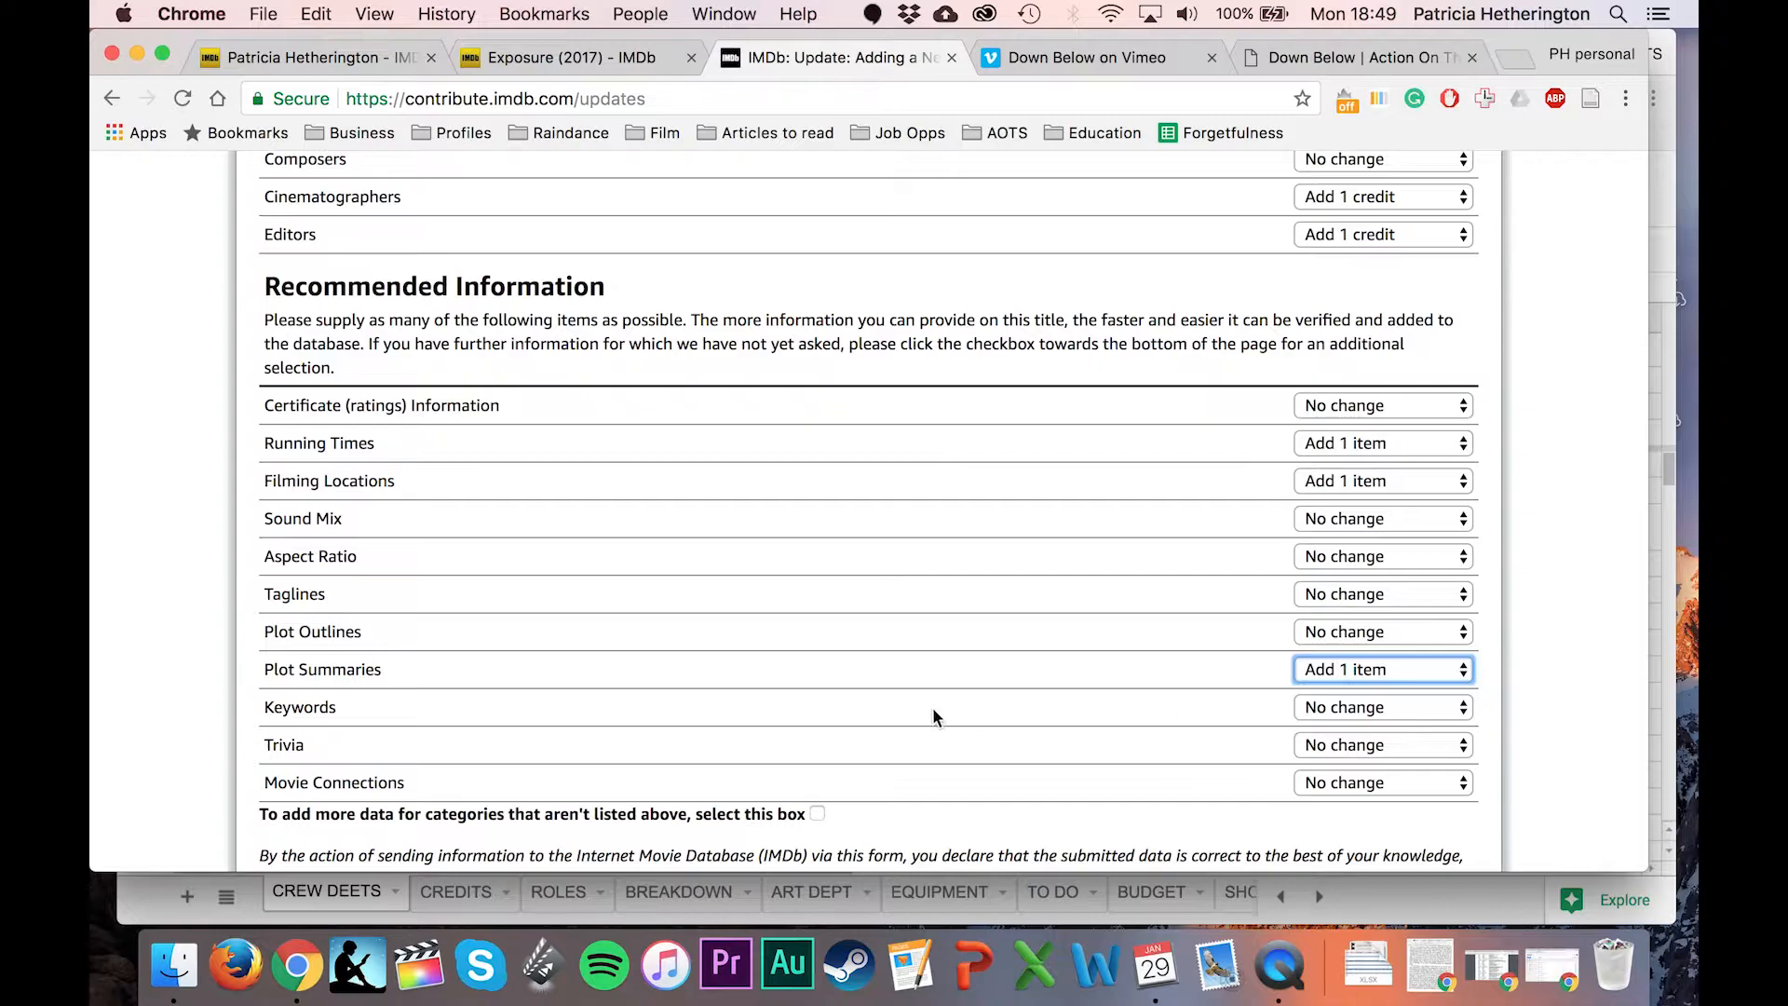
scroll(931, 712, "down", 2)
left_click(409, 843)
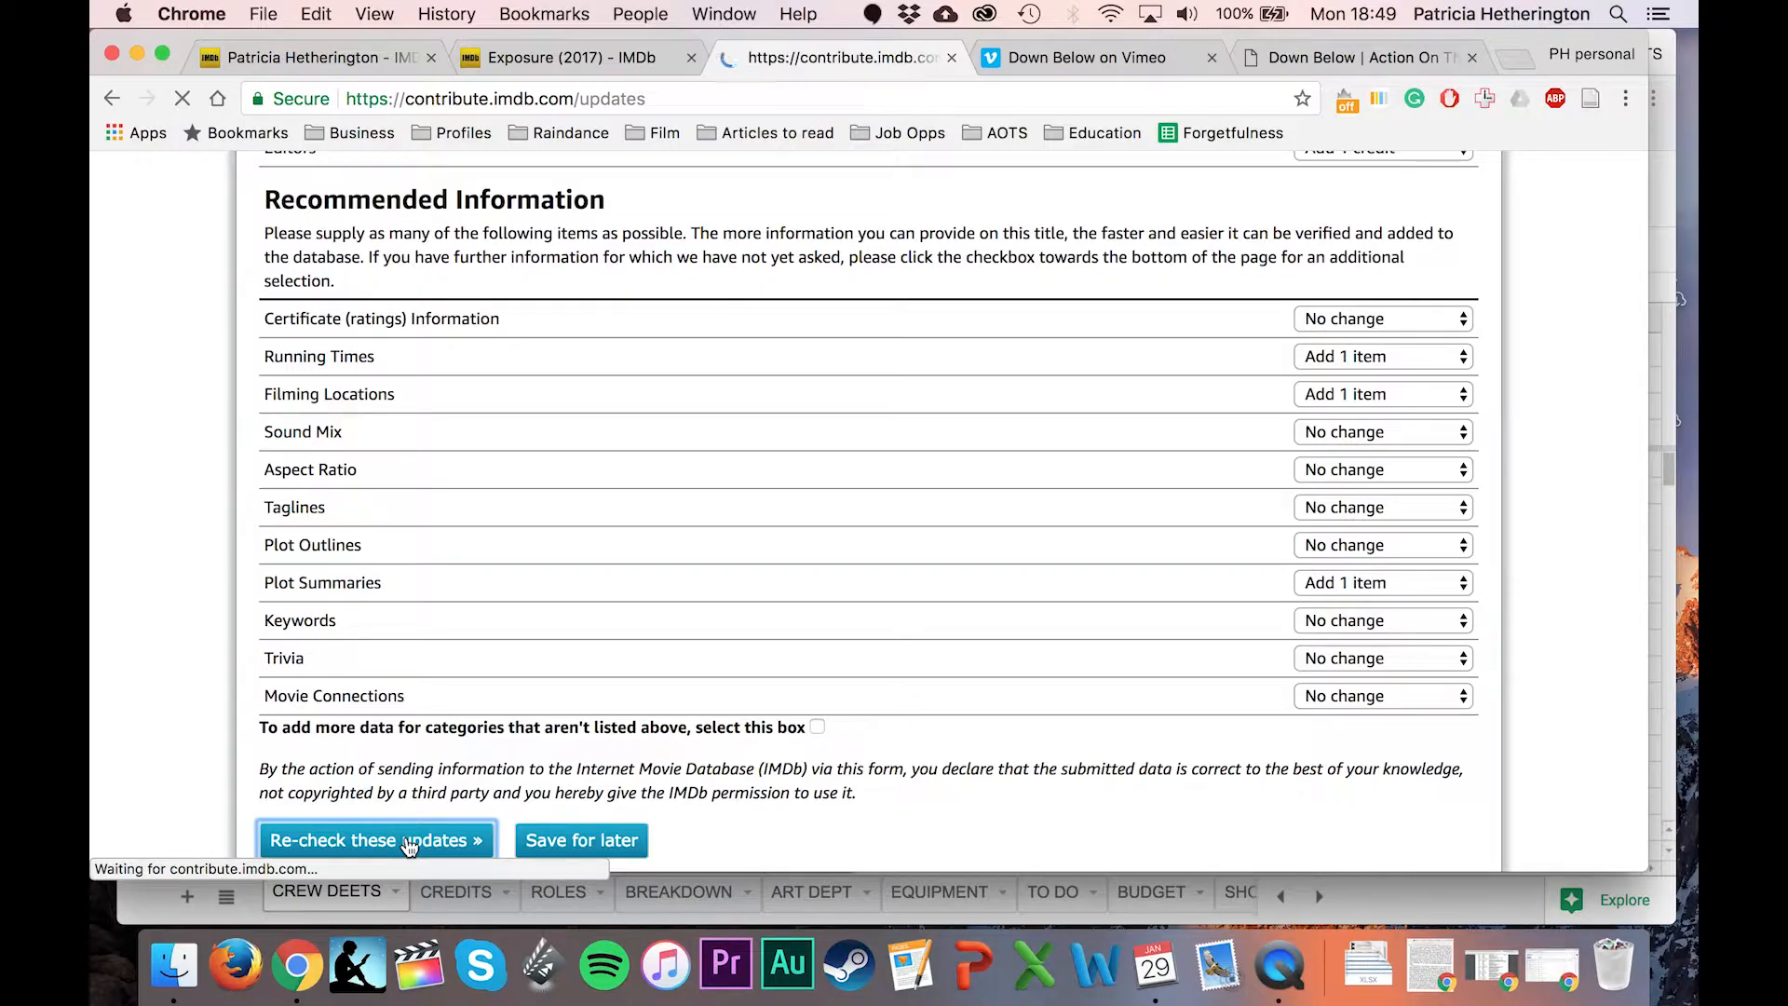
Set the second genre of the title to Sci-Fi.
scroll(984, 582, "down", 12)
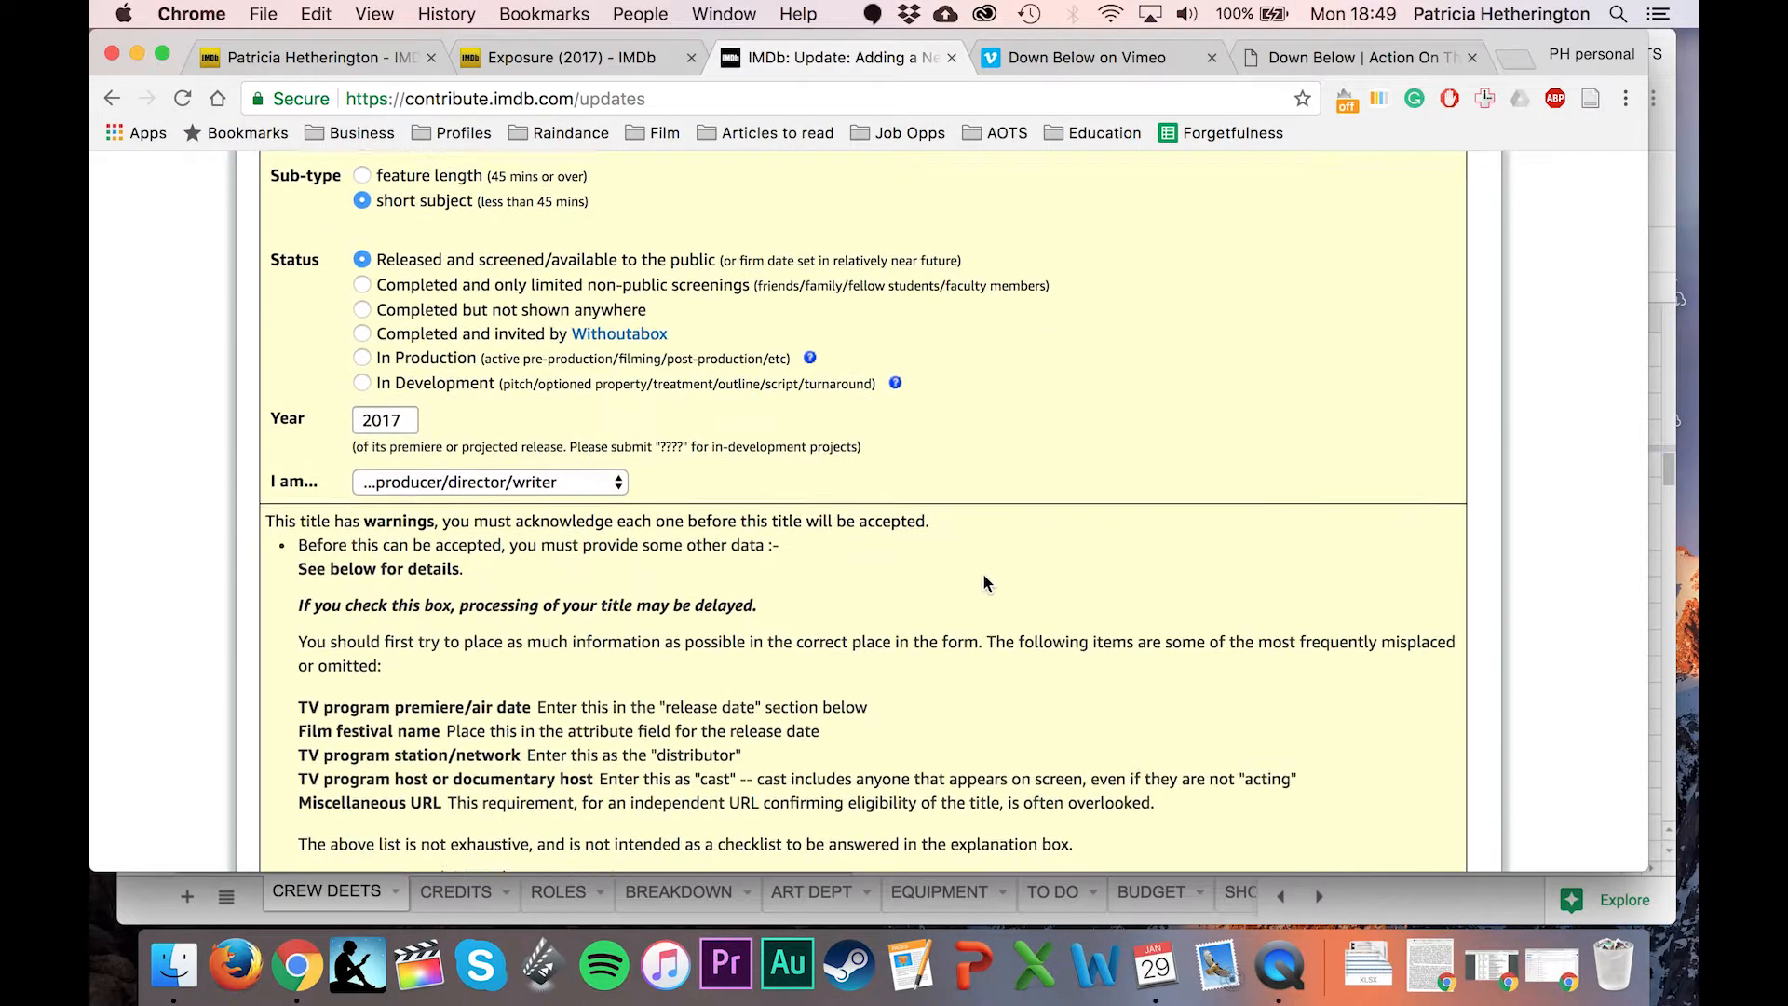
scroll(987, 582, "down", 4)
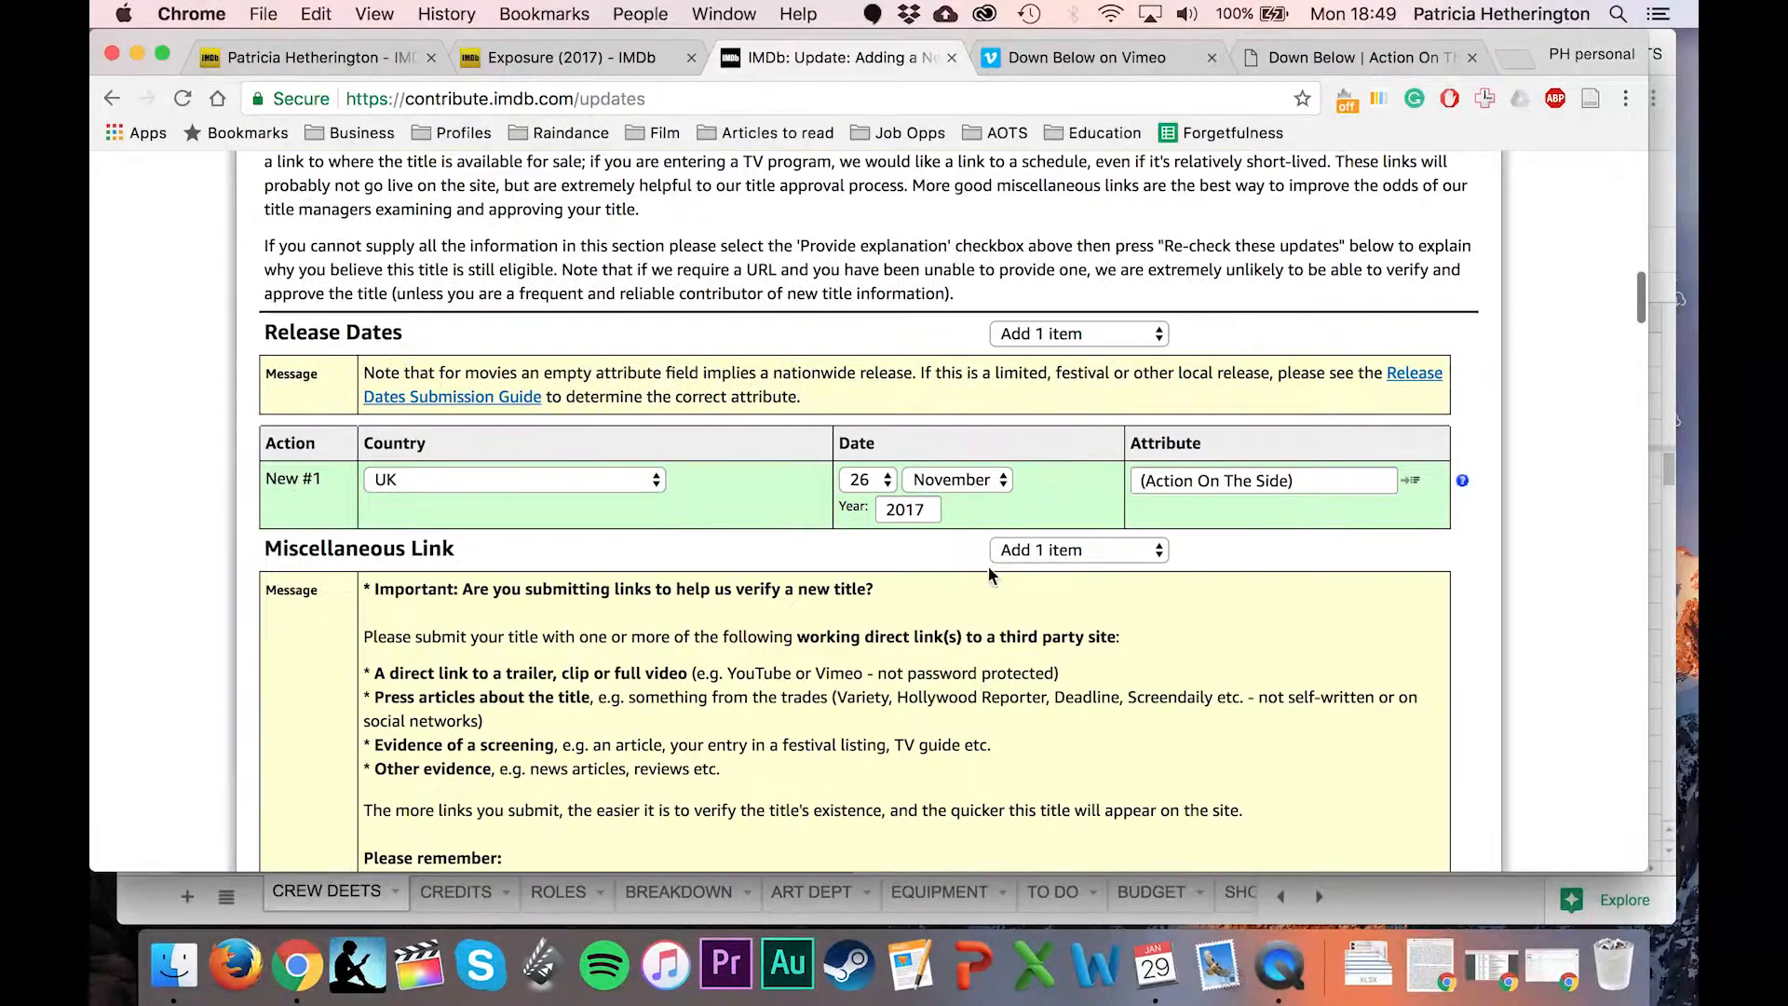
scroll(1099, 494, "down", 9)
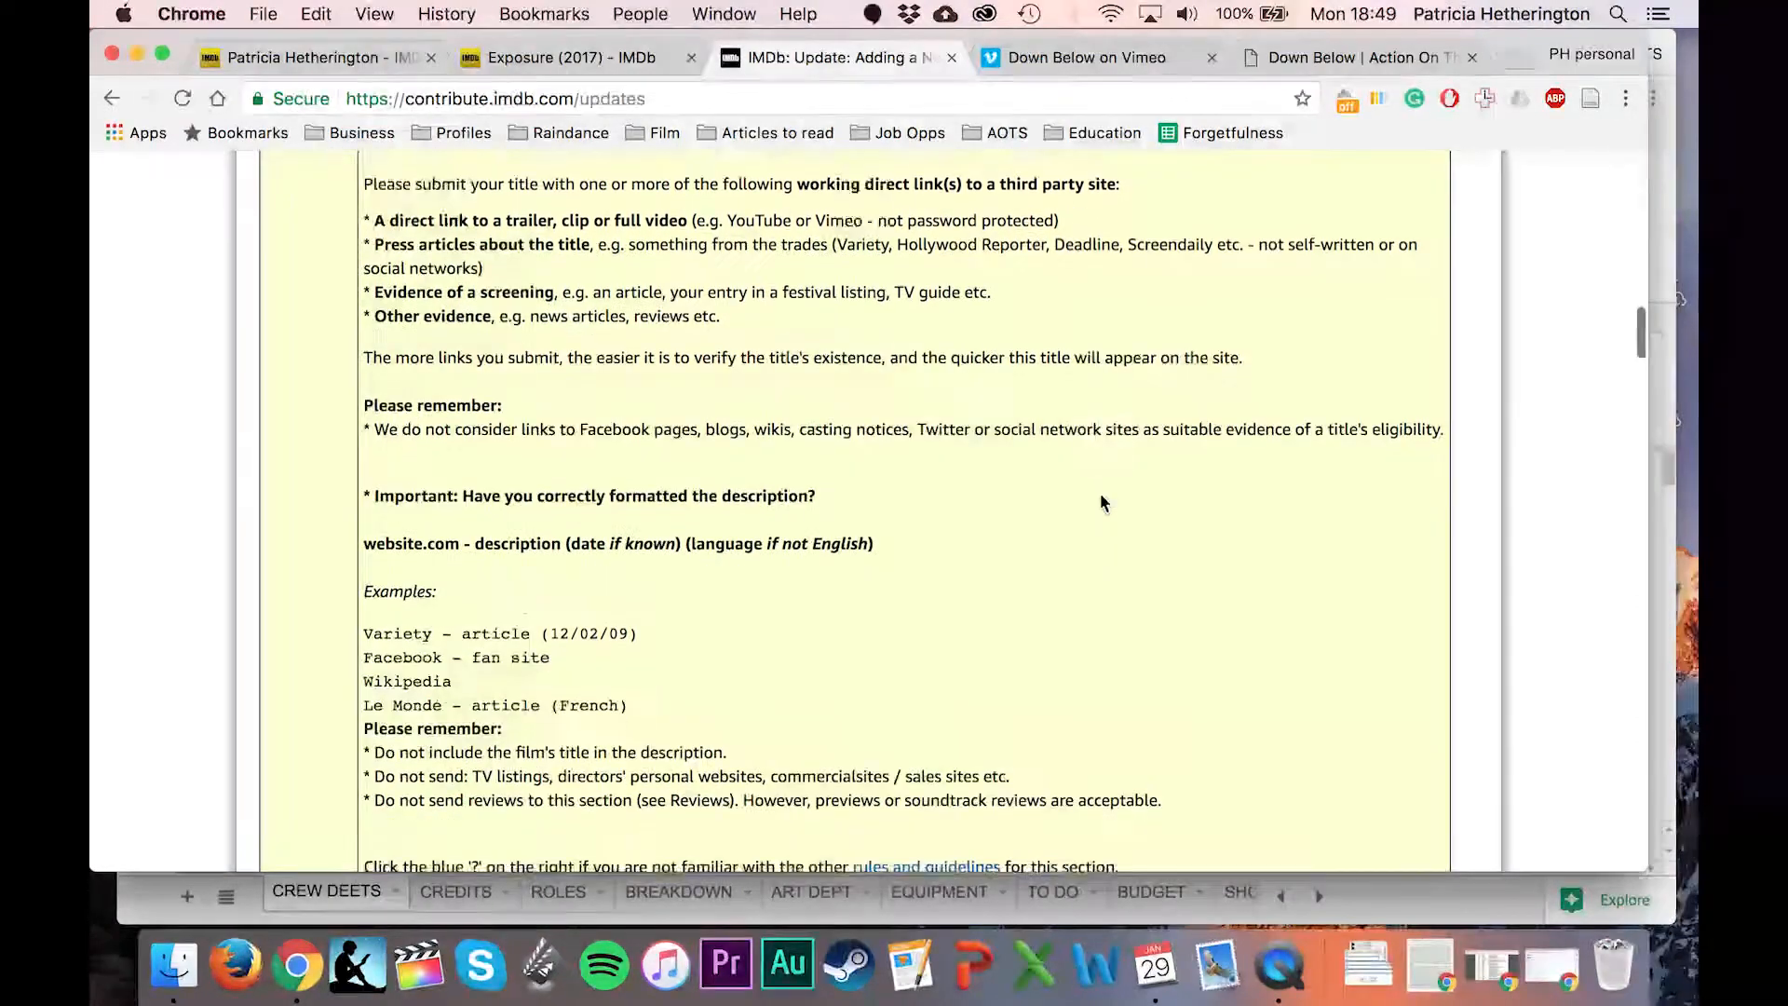
scroll(1101, 501, "down", 9)
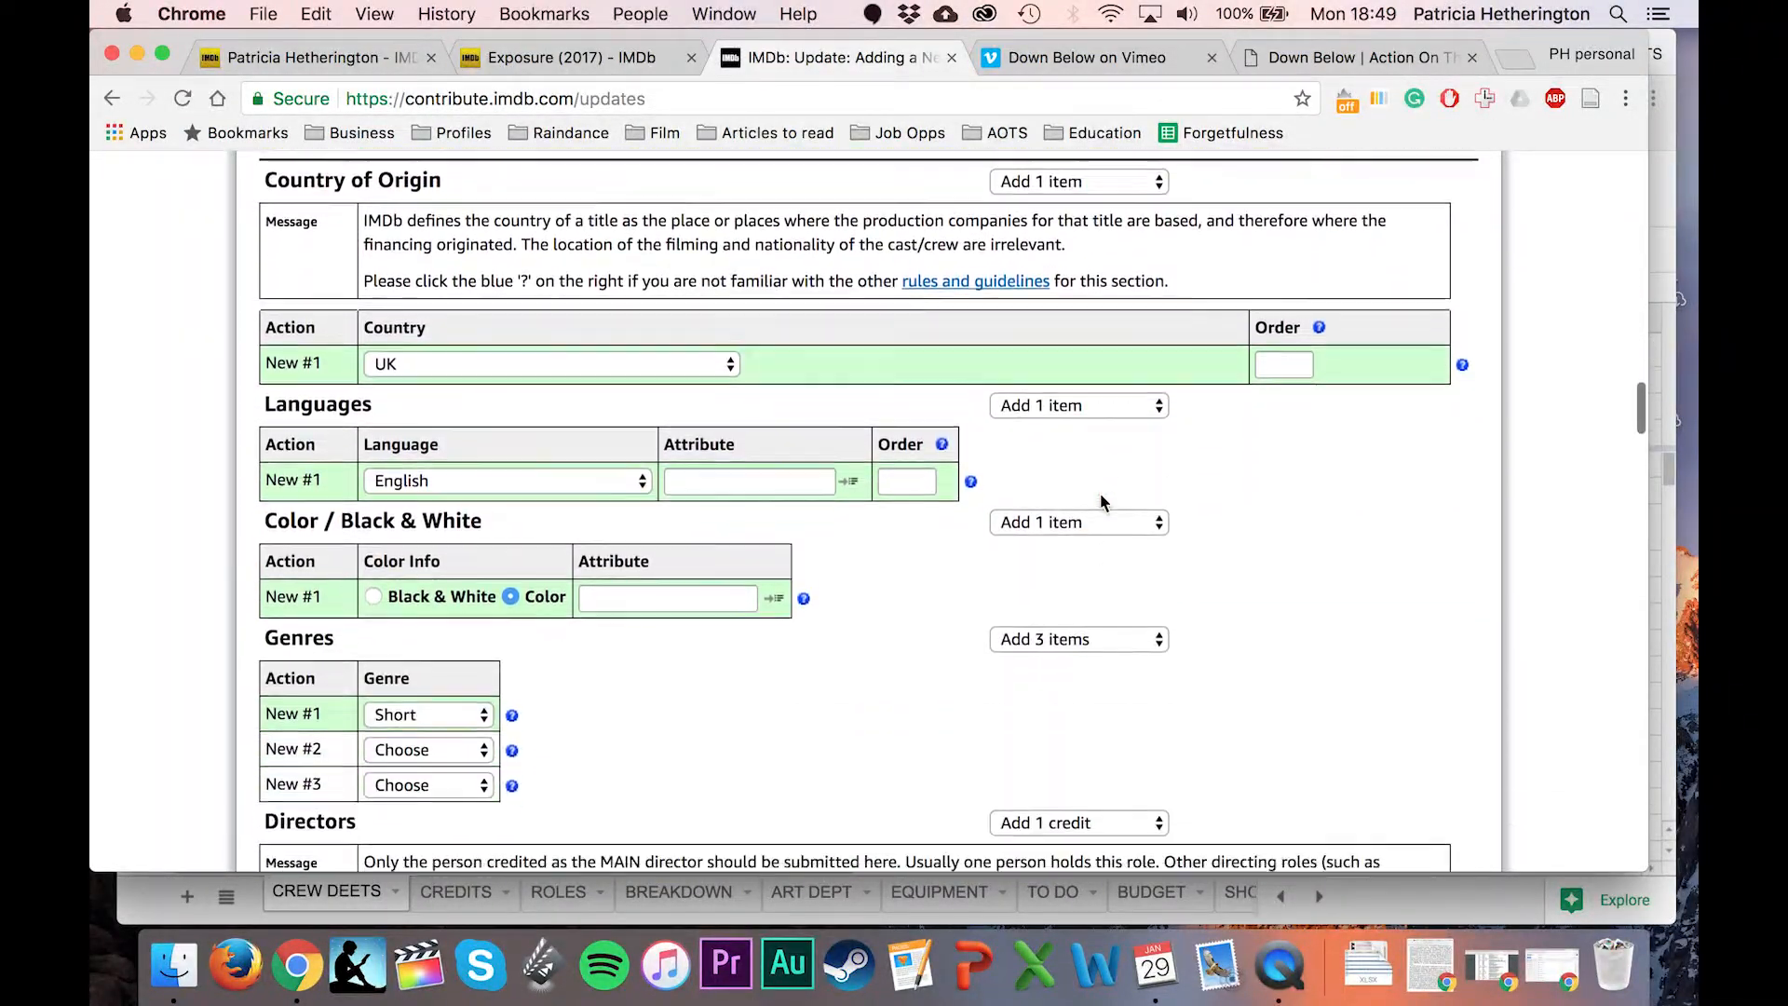
left_click(424, 593)
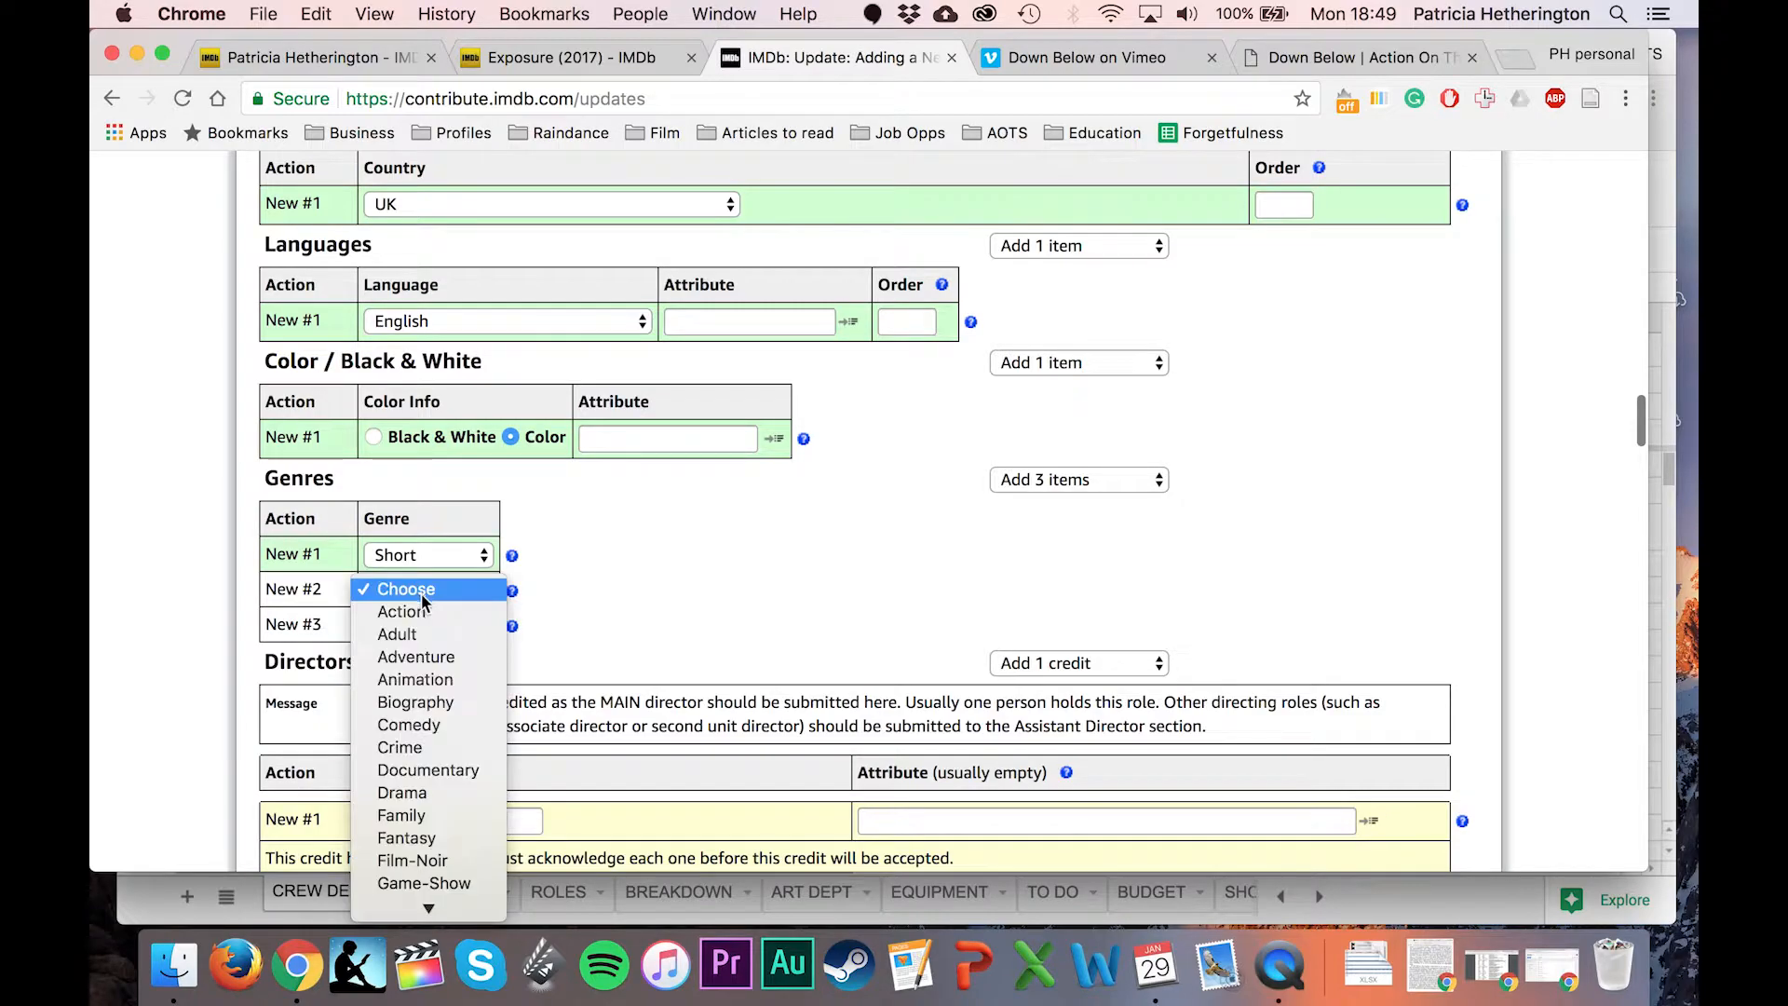
scroll(441, 753, "down", 3)
left_click(433, 786)
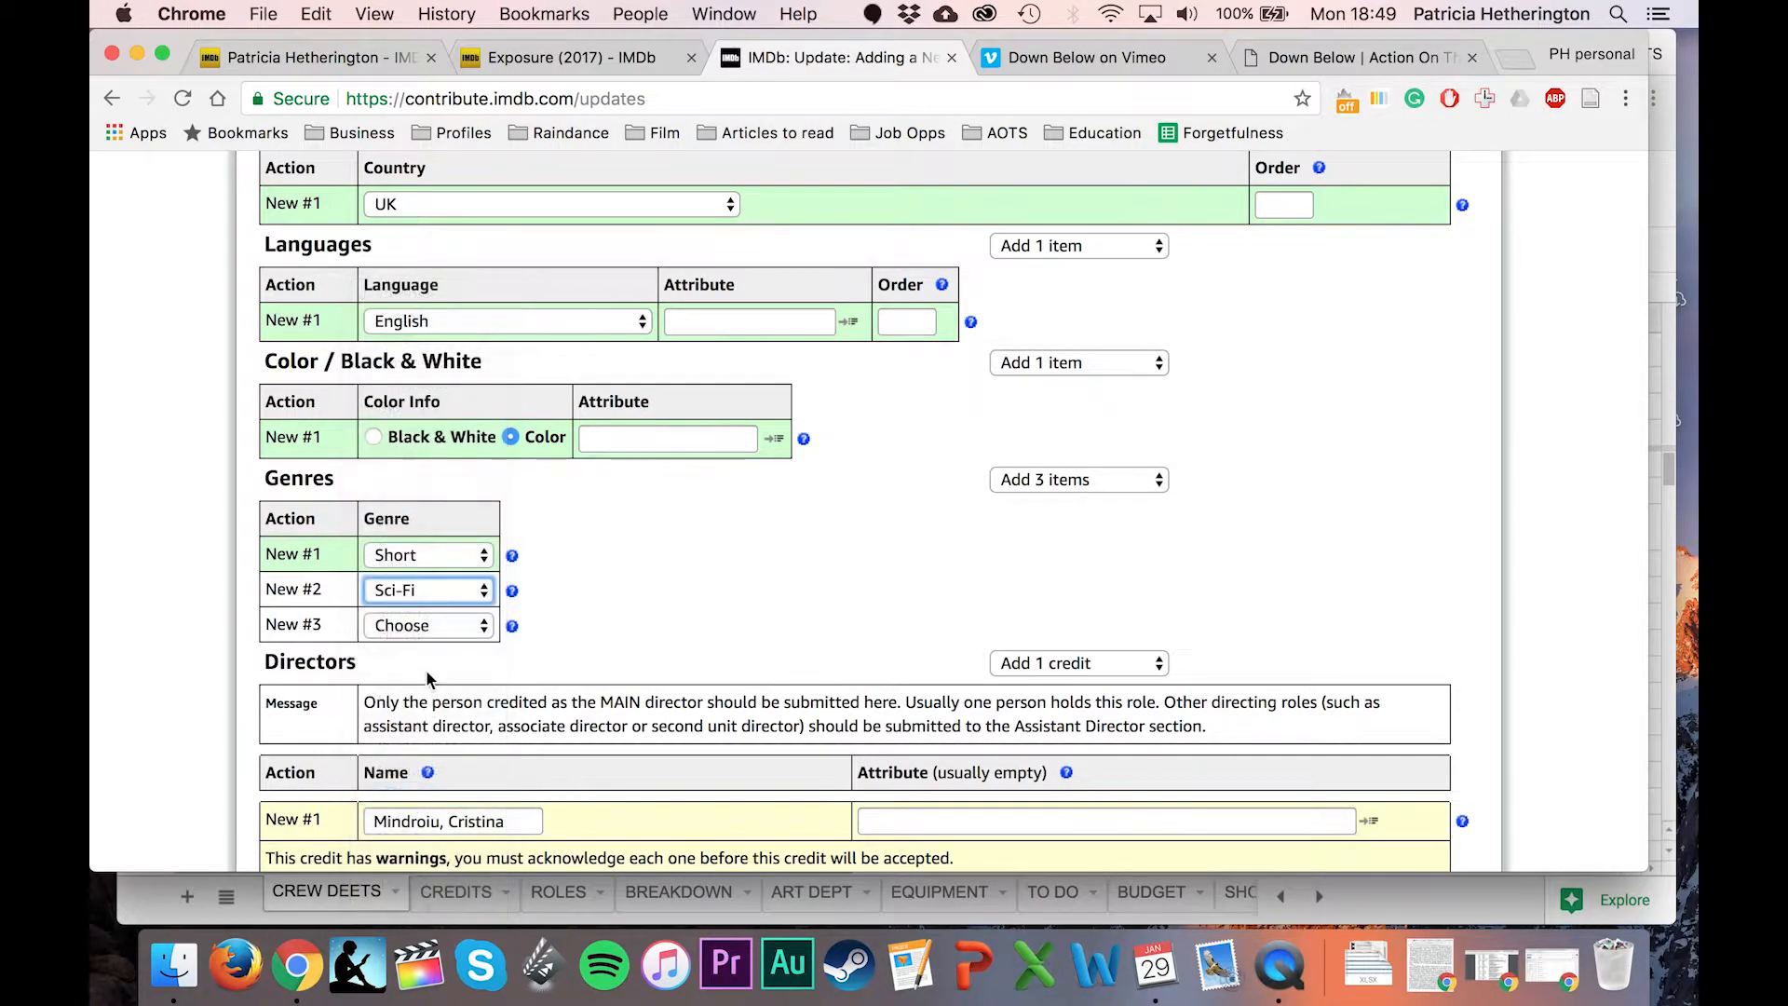
Set the third genre of the title to Drama.
left_click(404, 626)
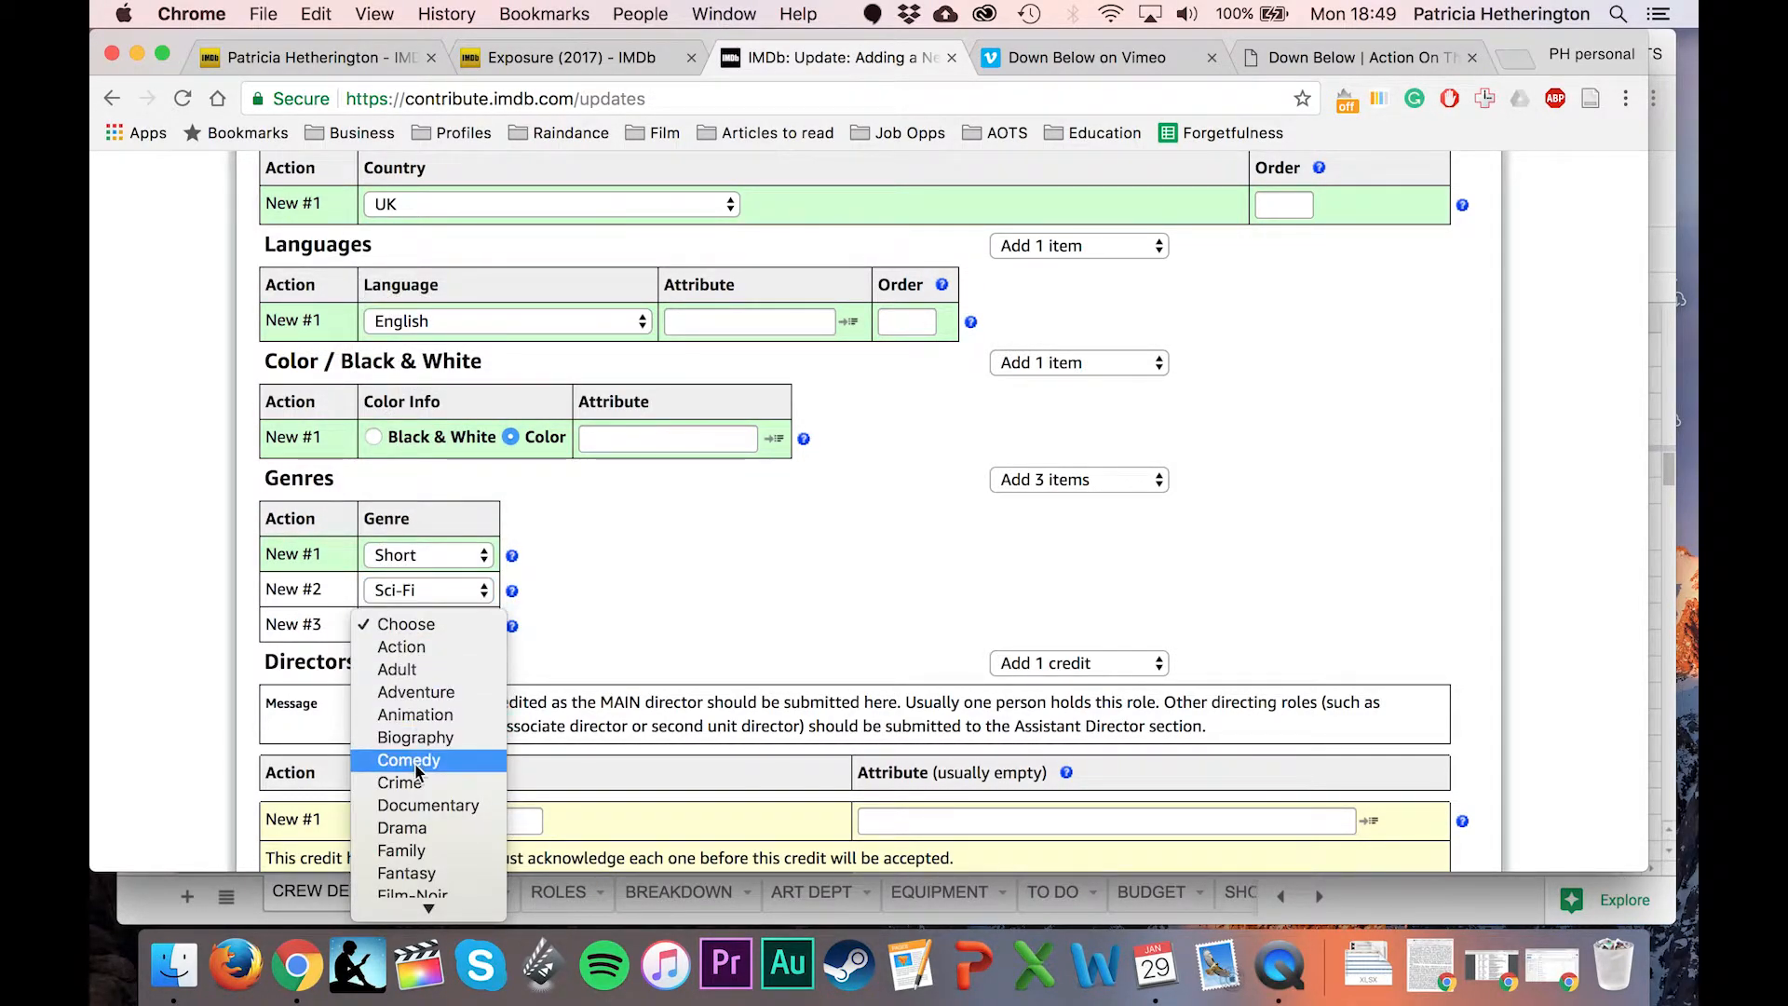
left_click(406, 825)
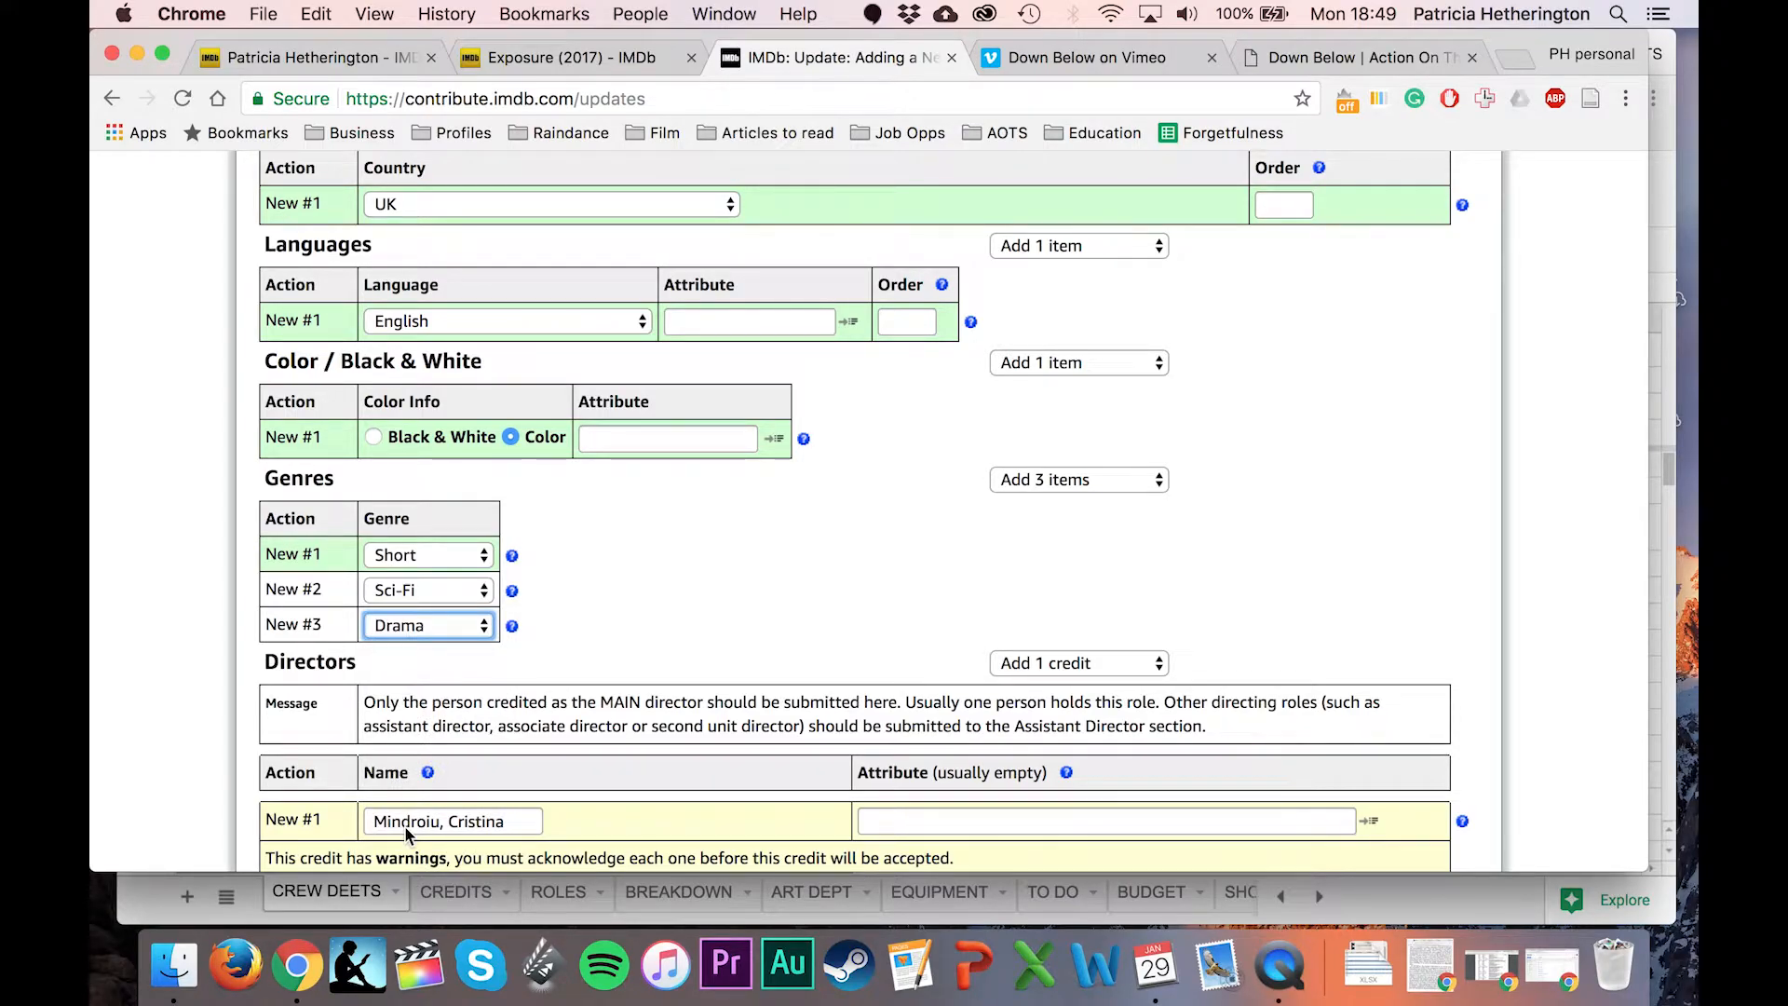
left_click(732, 600)
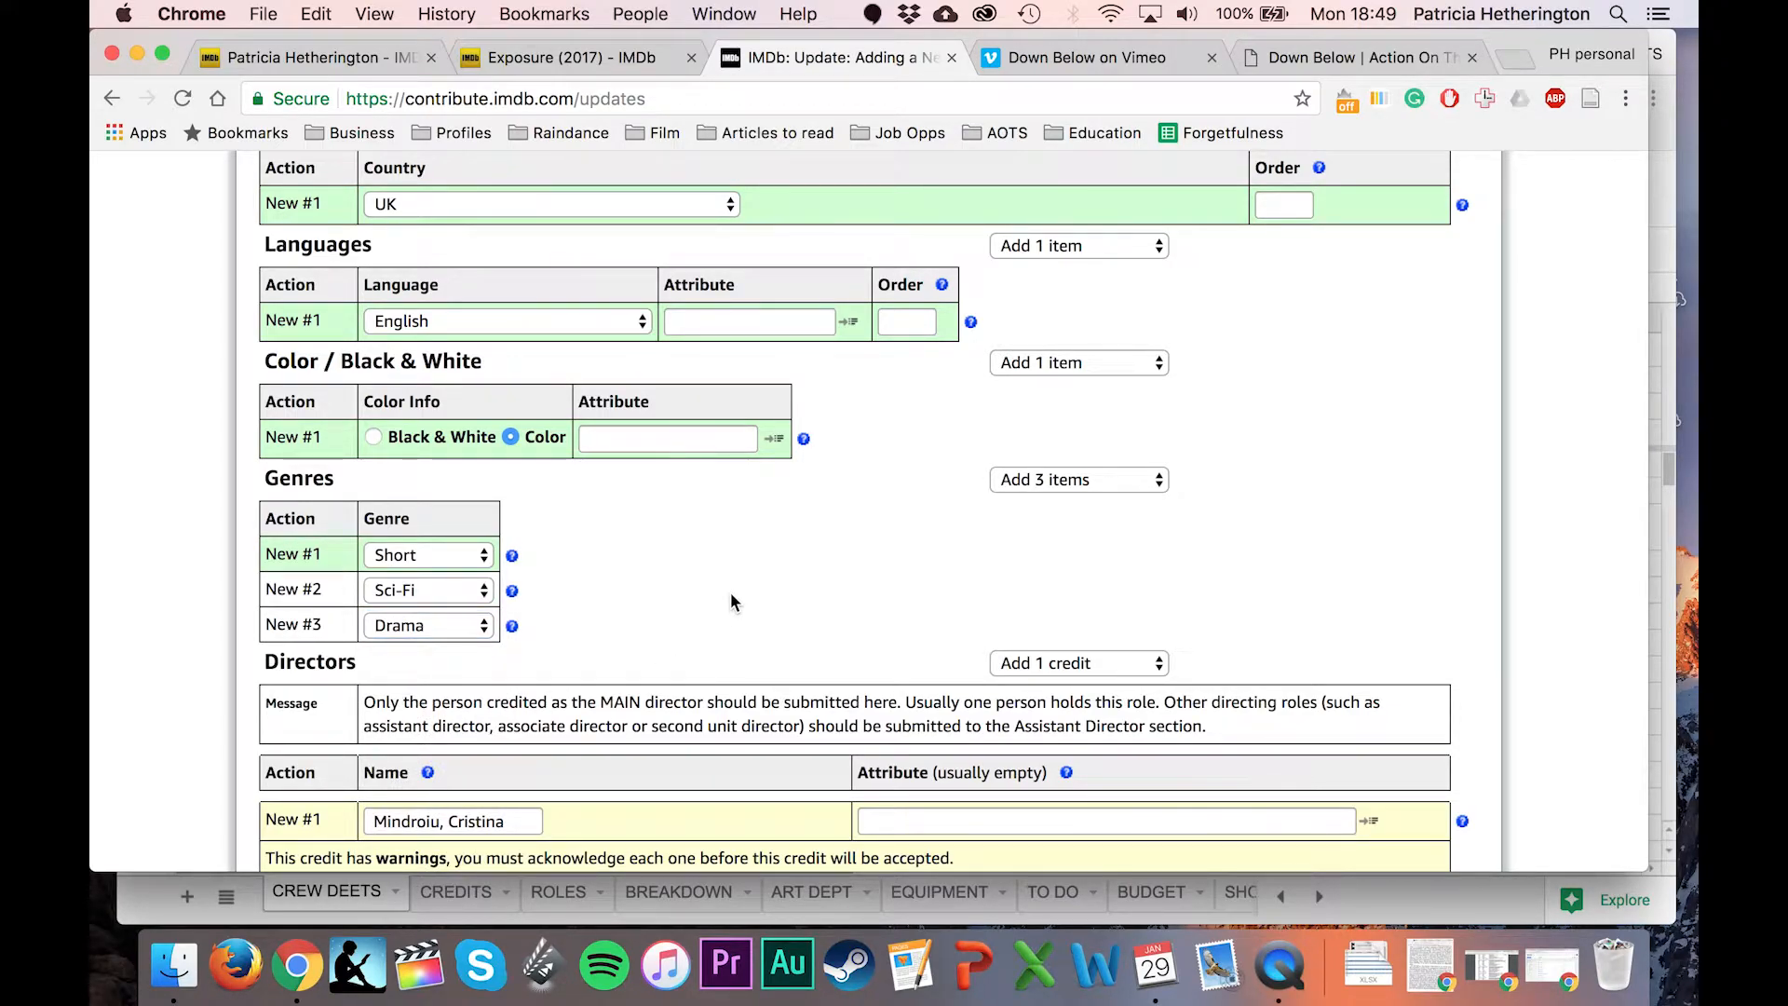
Review the similar names suggested for the director and mark the credit as this person's first credit in the section.
scroll(730, 601, "down", 4)
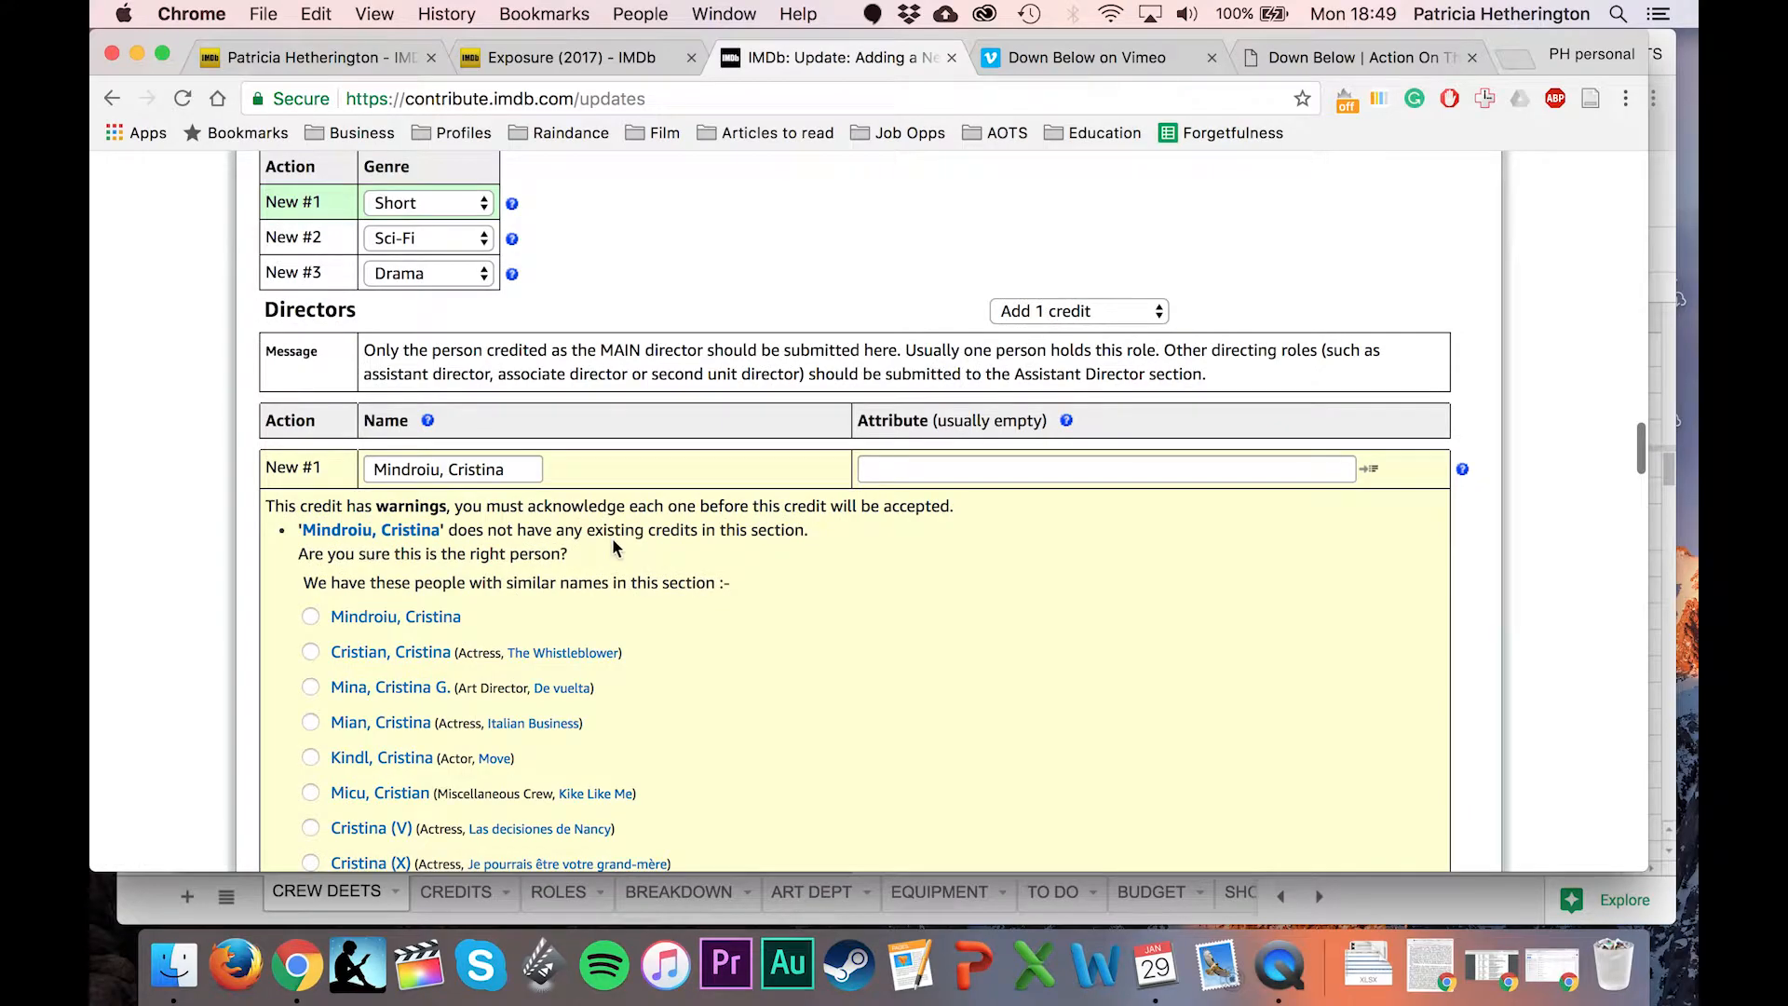
scroll(723, 553, "down", 1)
scroll(723, 553, "down", 1)
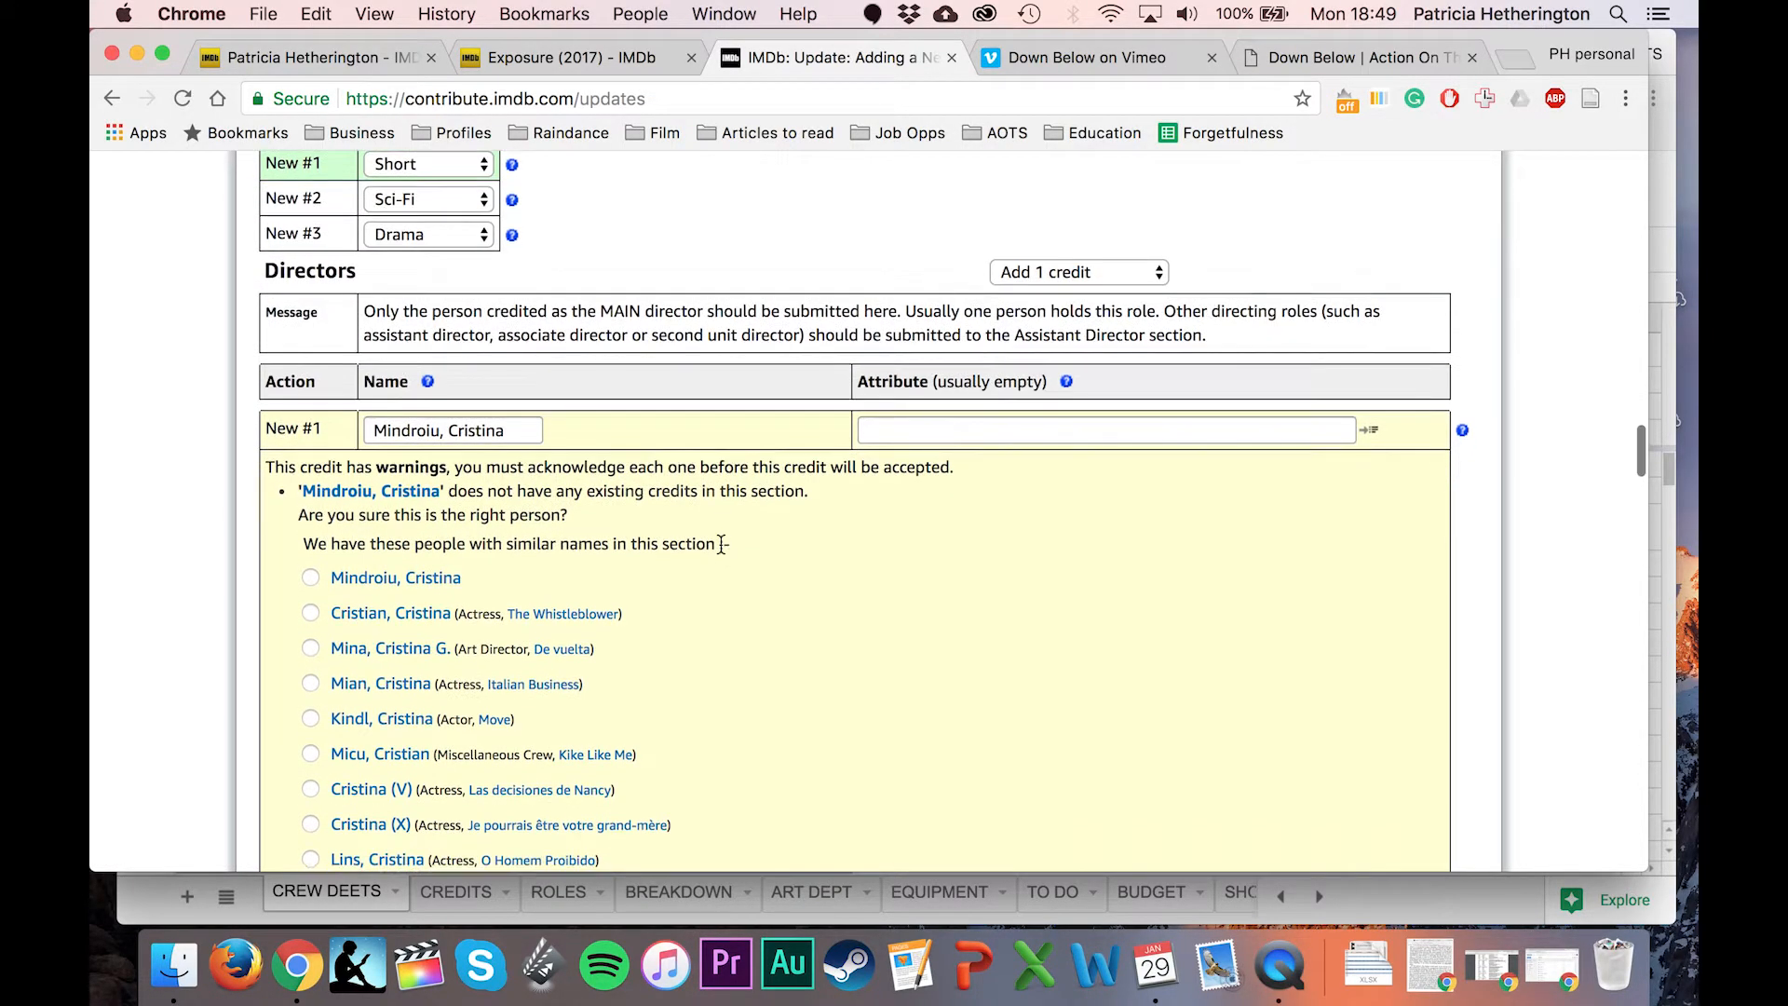
scroll(773, 568, "down", 2)
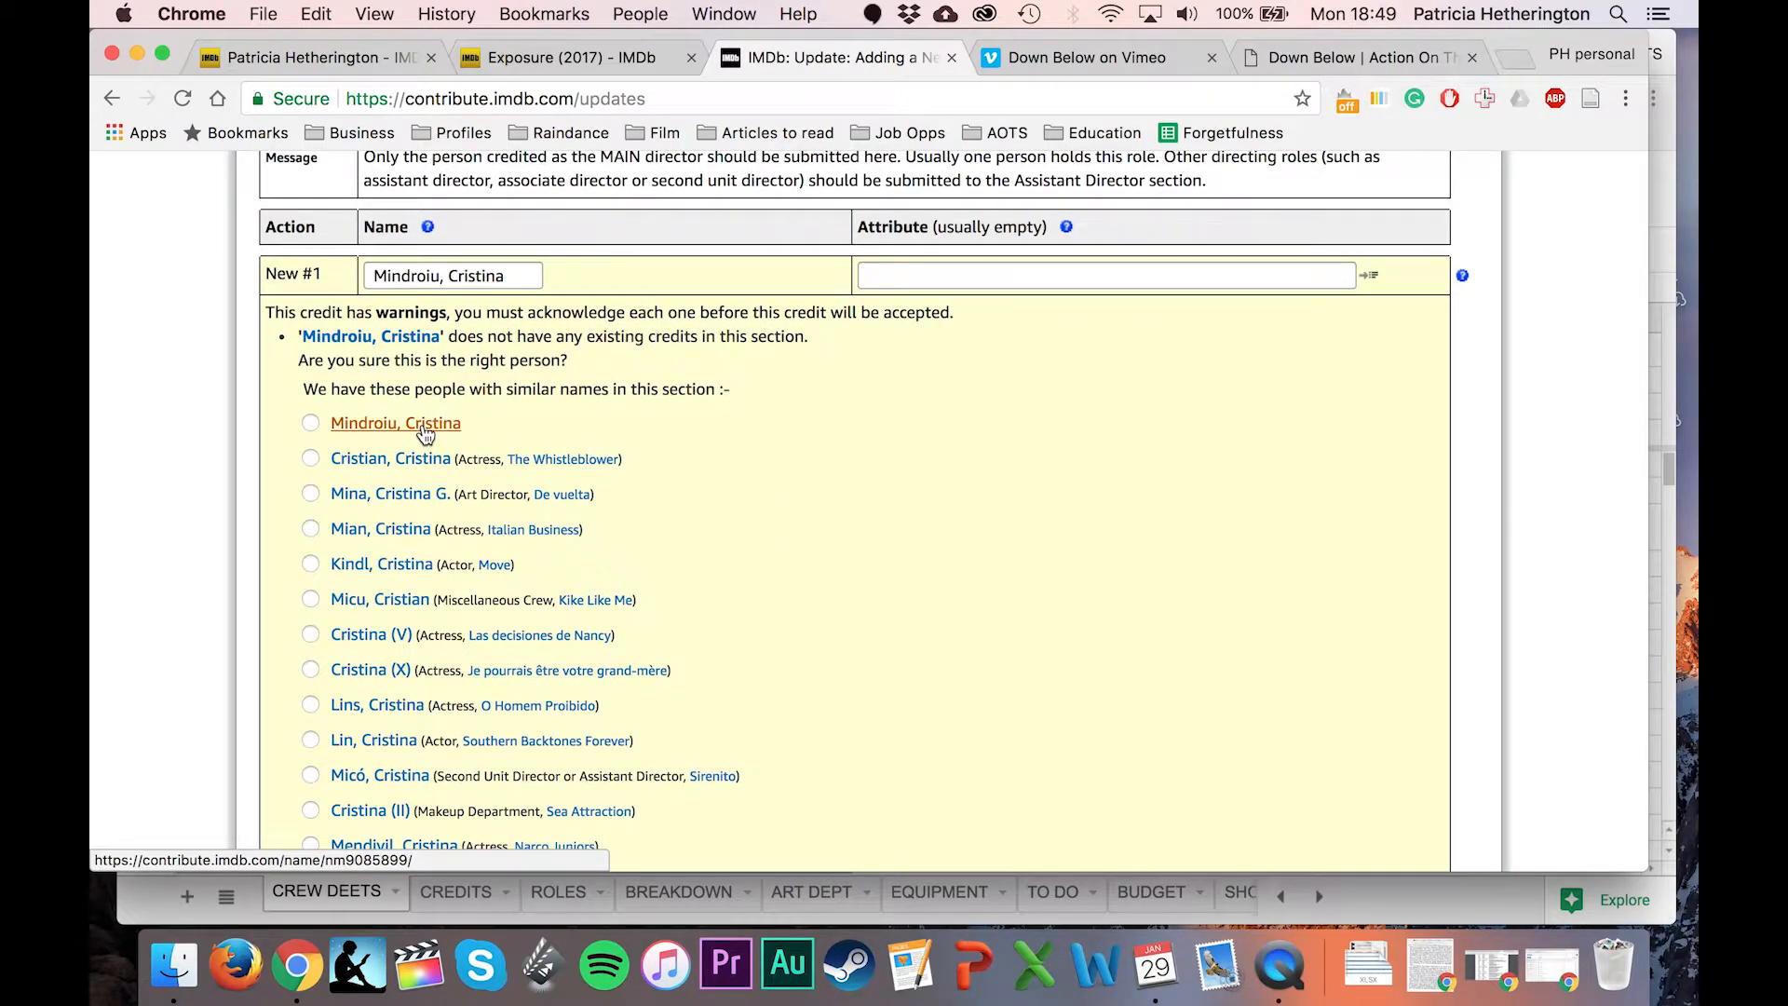
left_click(426, 428, "super")
scroll(864, 617, "down", 5)
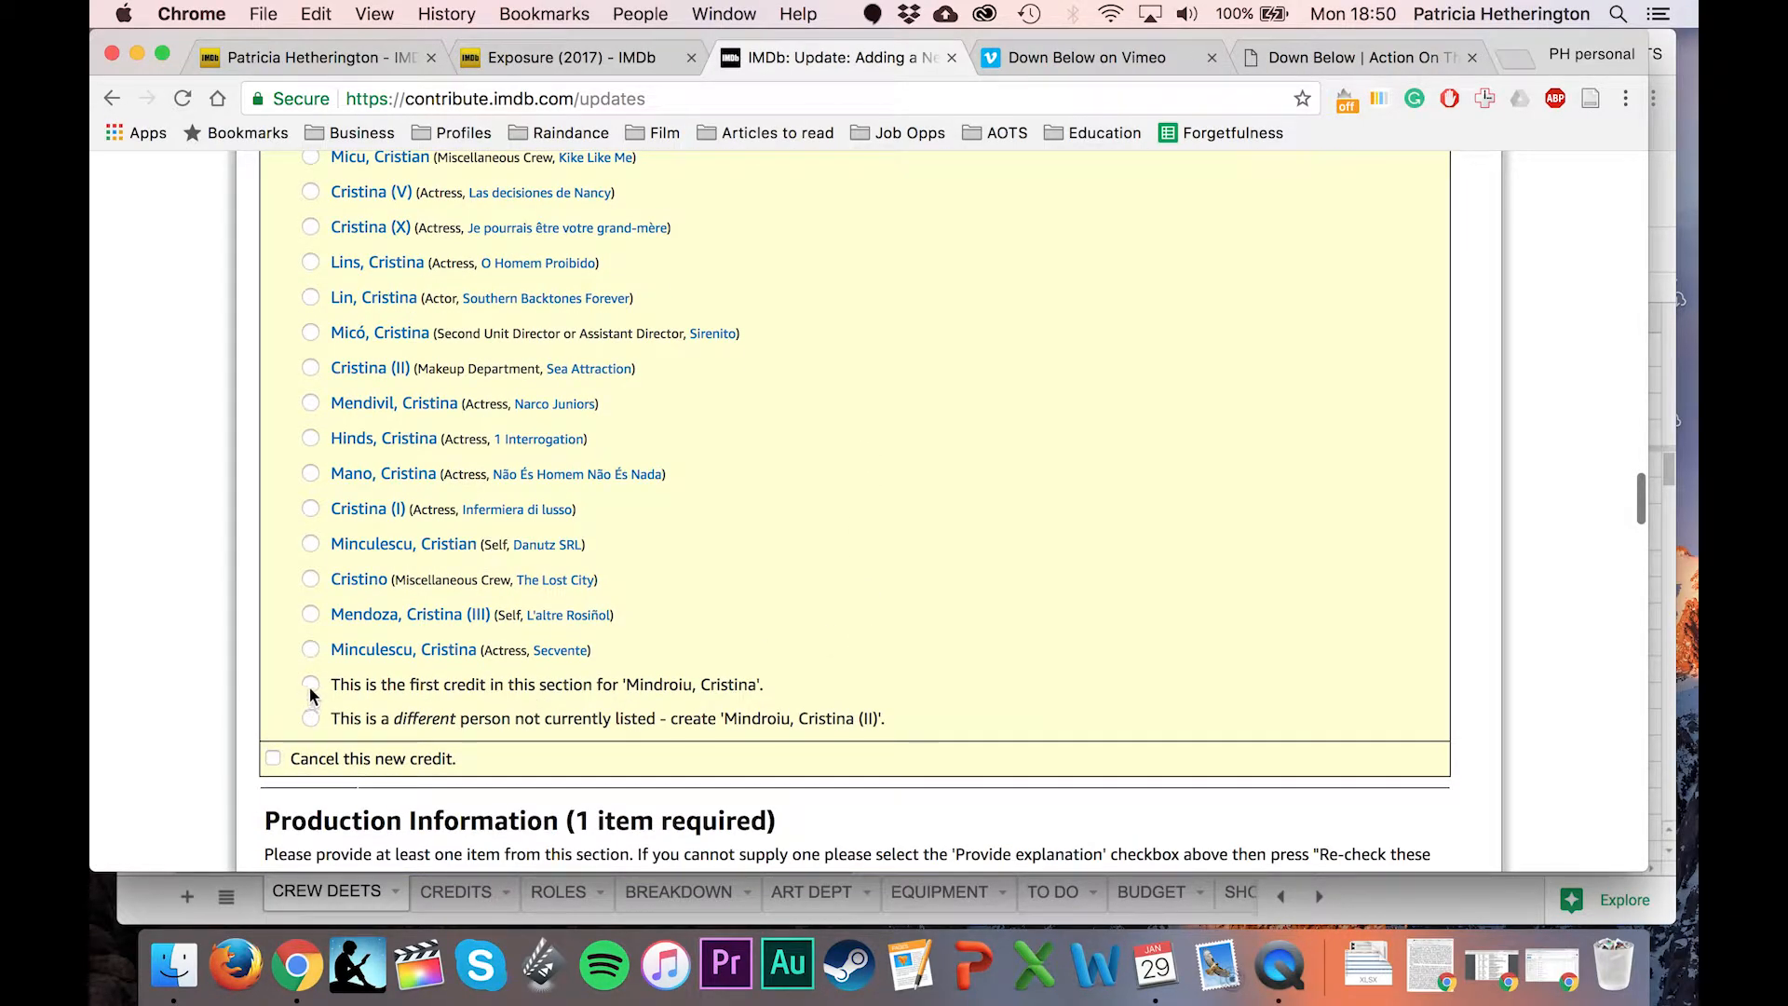
scroll(928, 552, "down", 12)
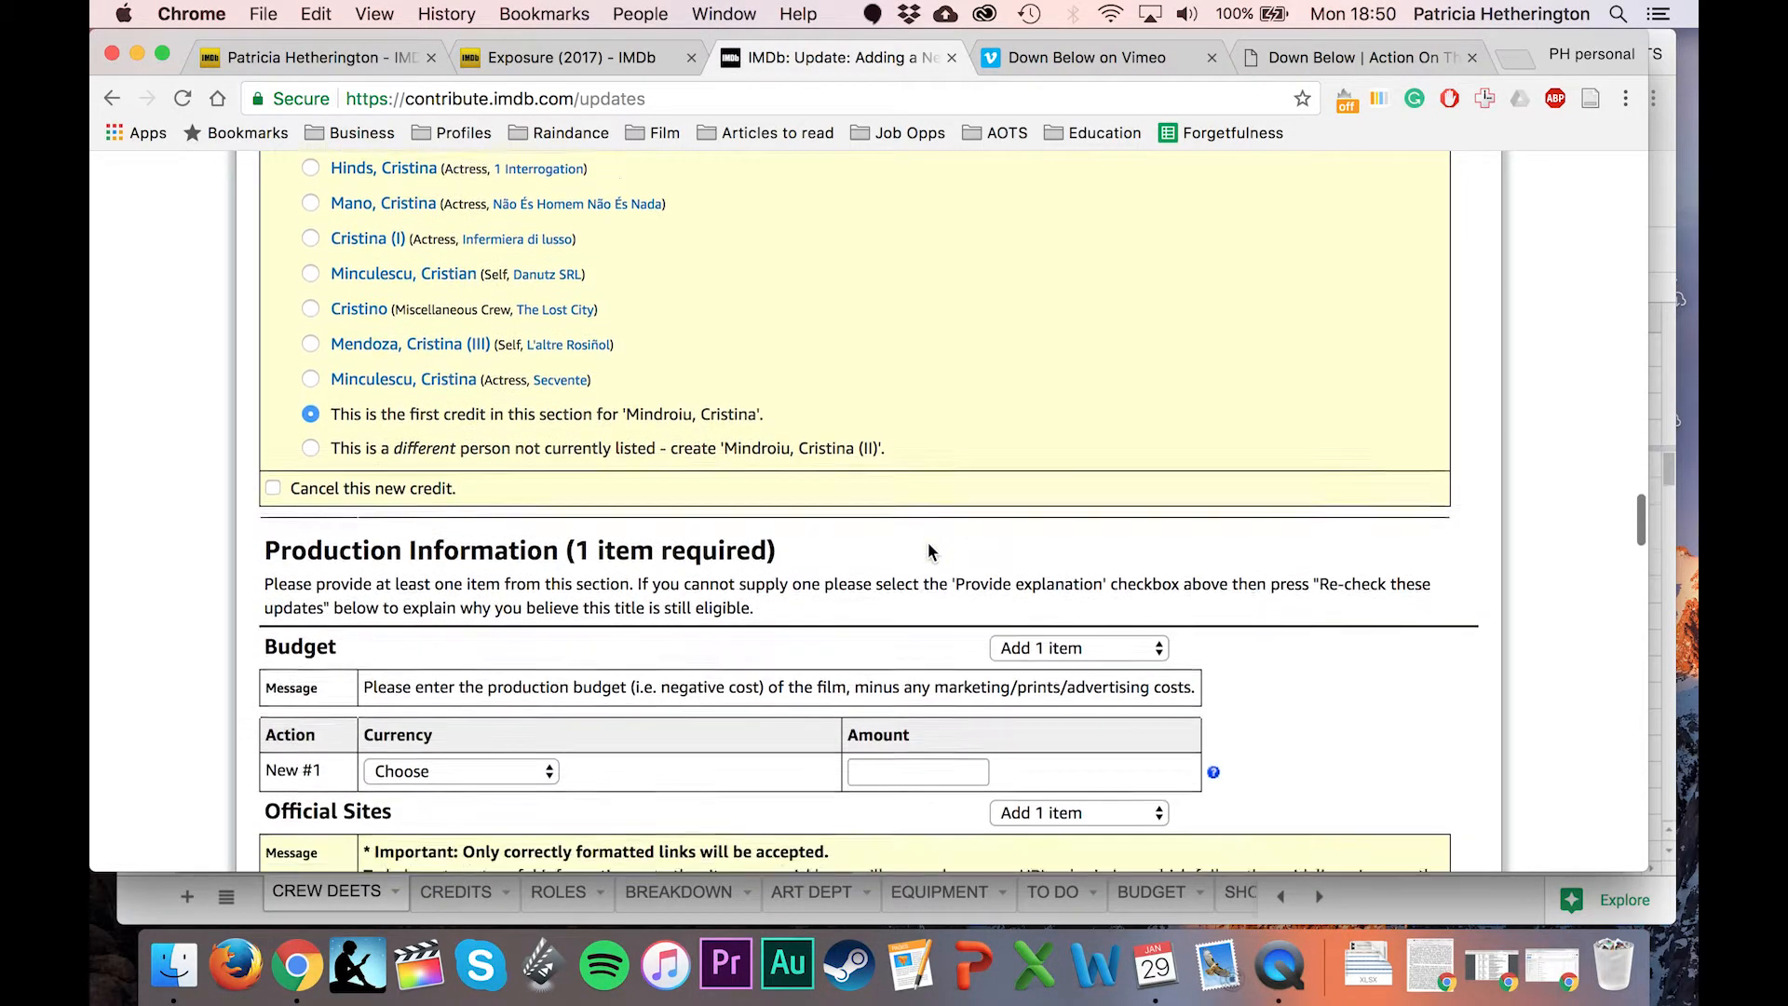
Check the cast list in the Vimeo description and enter the first cast member's full name in the first Cast row on IMDb.
scroll(928, 552, "down", 5)
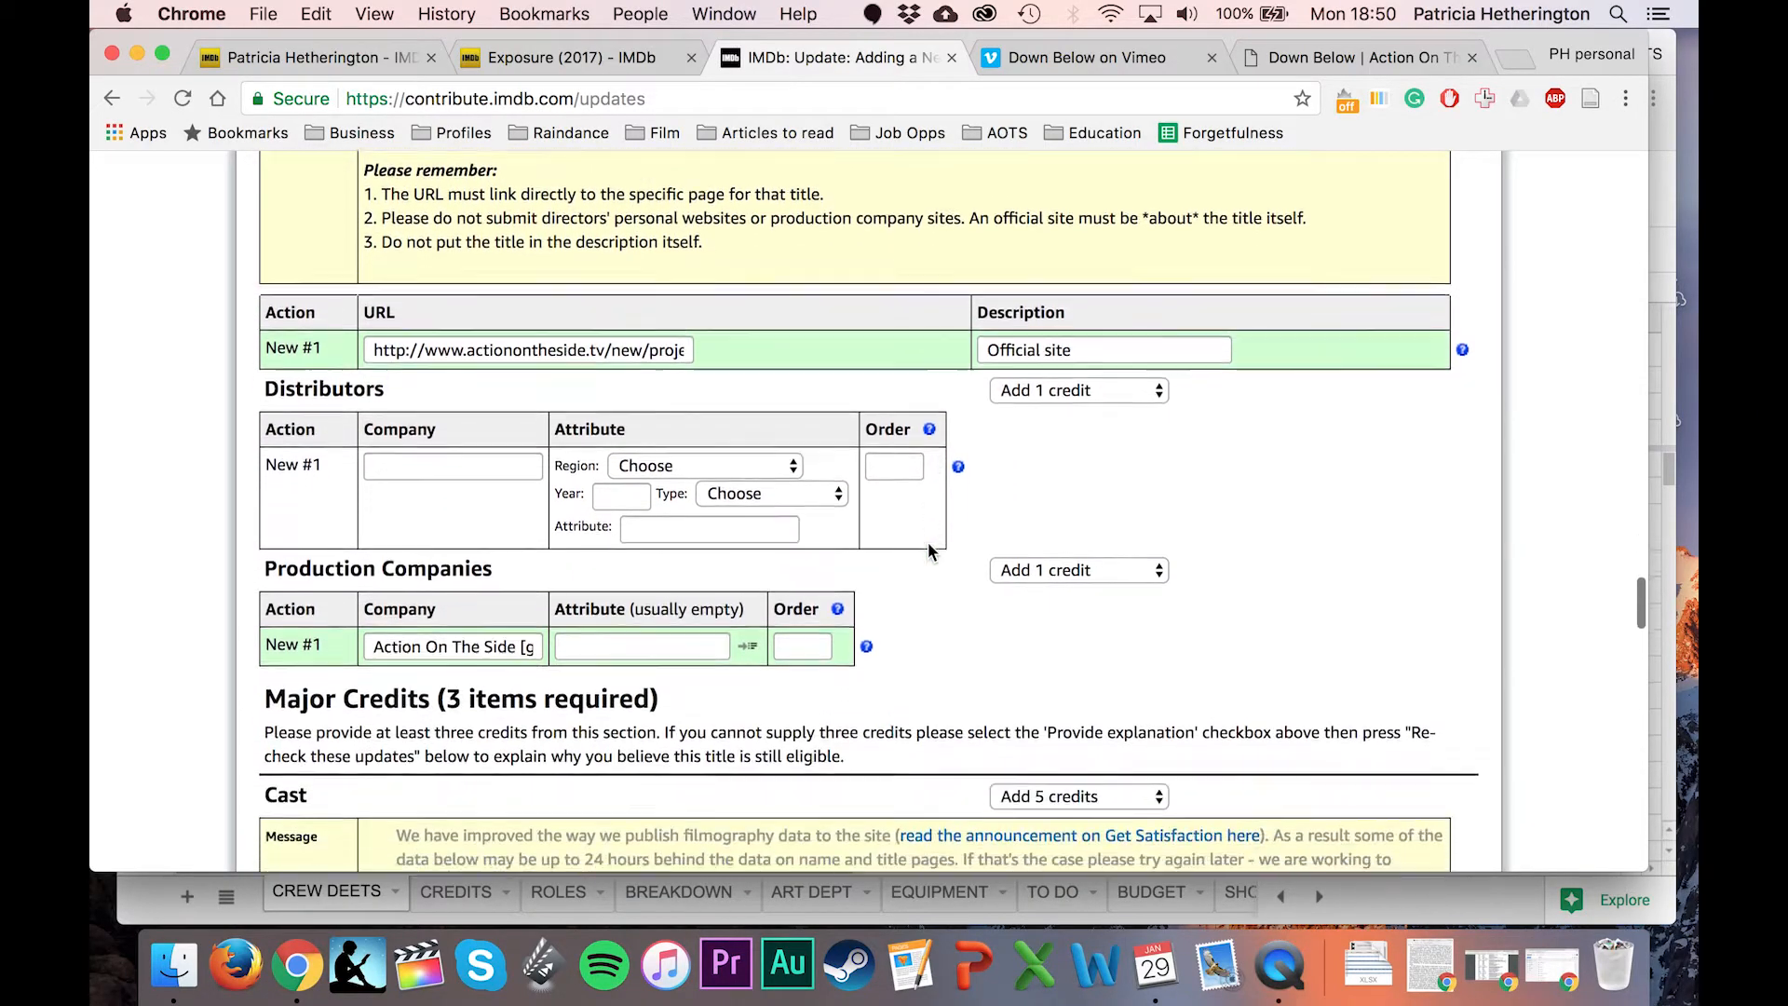
scroll(929, 551, "down", 7)
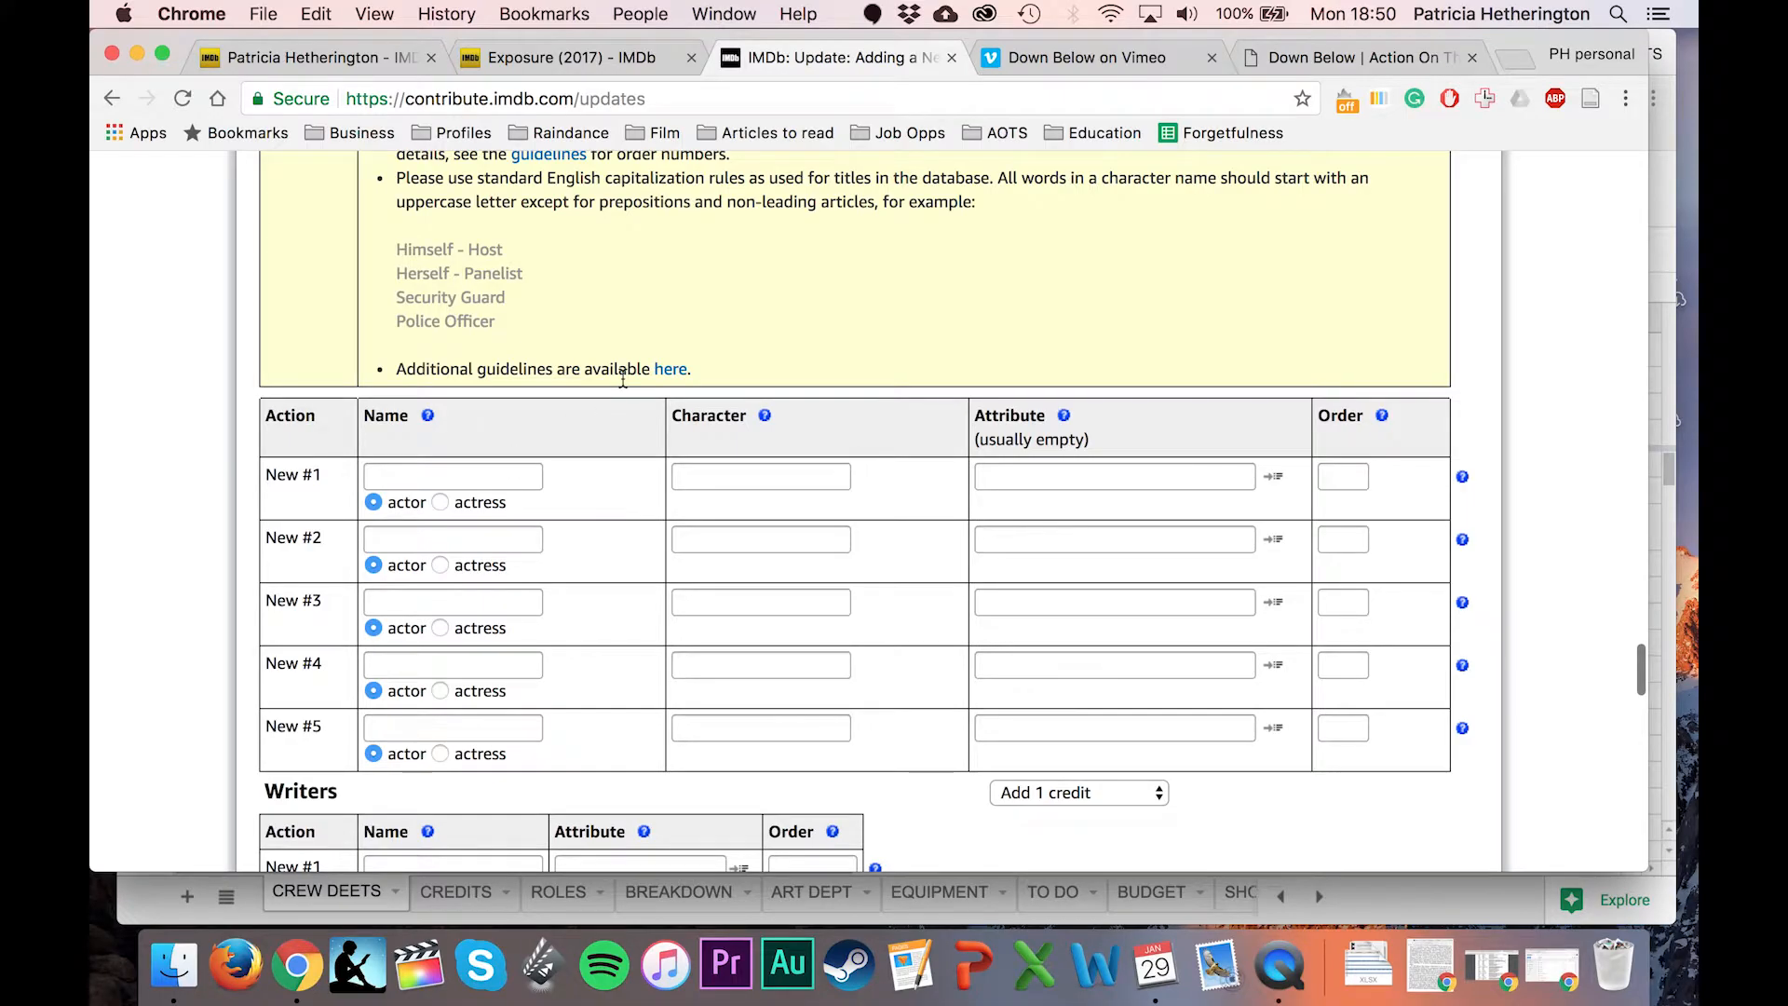
left_click(1154, 60)
scroll(623, 634, "up", 5)
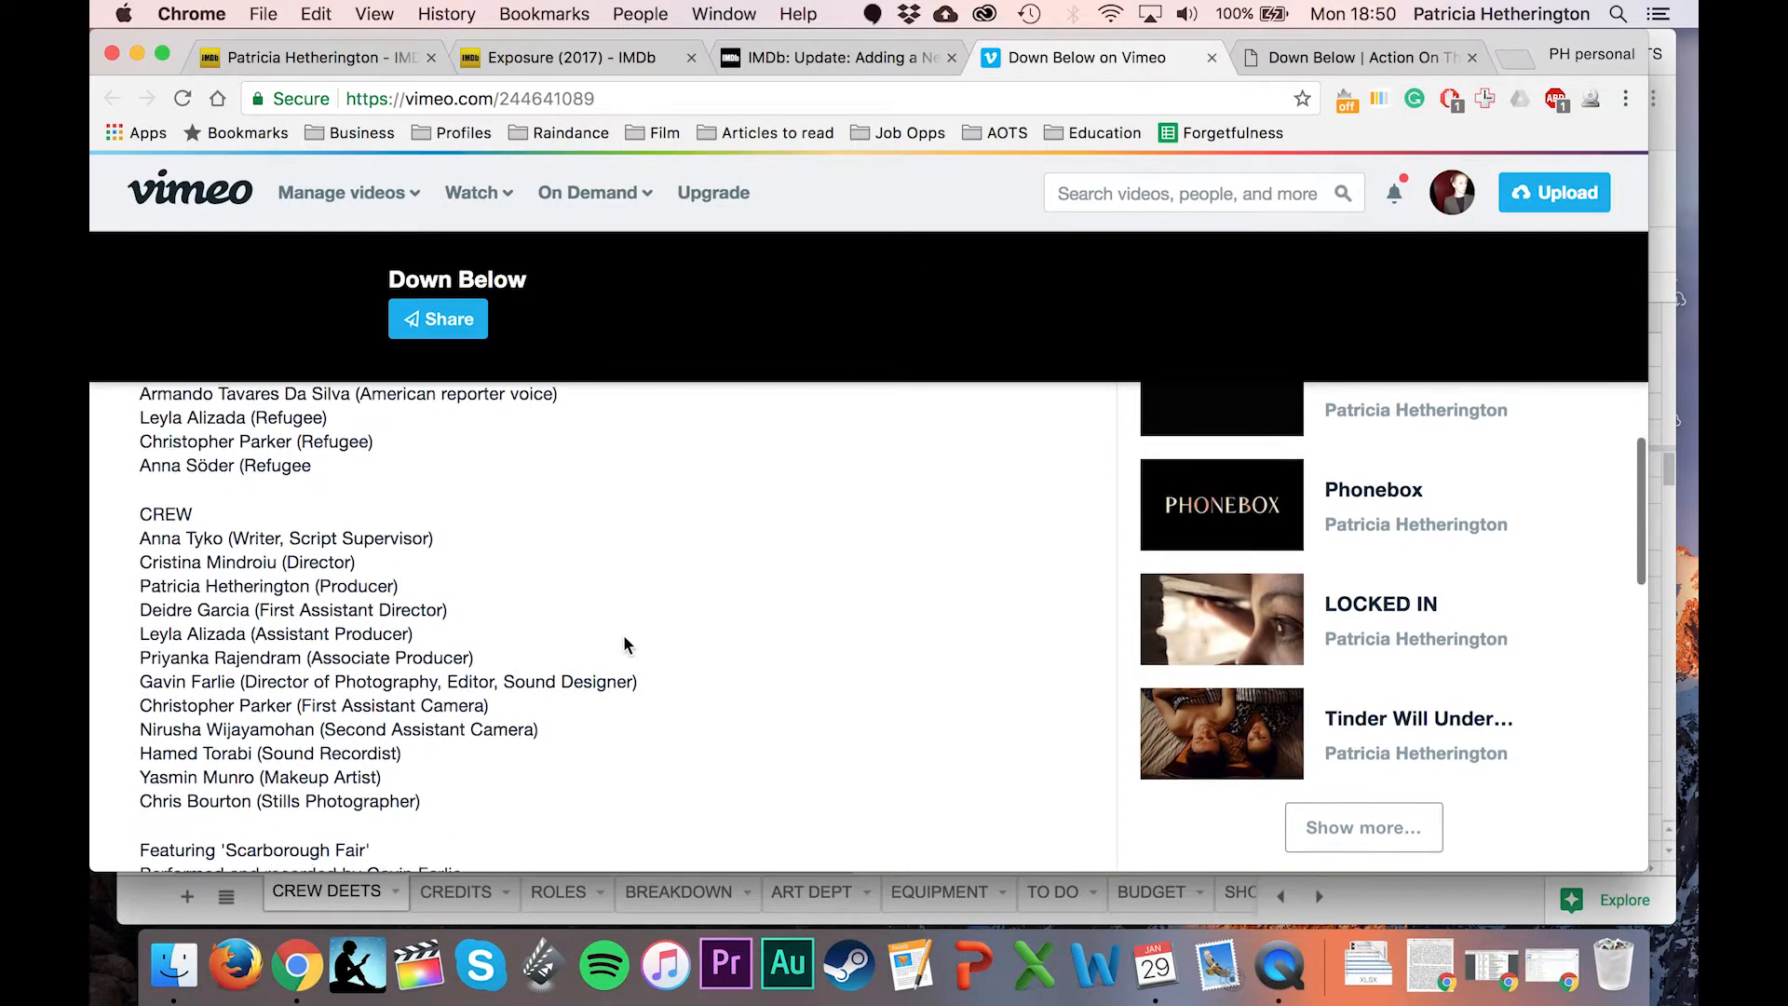
scroll(624, 637, "up", 2)
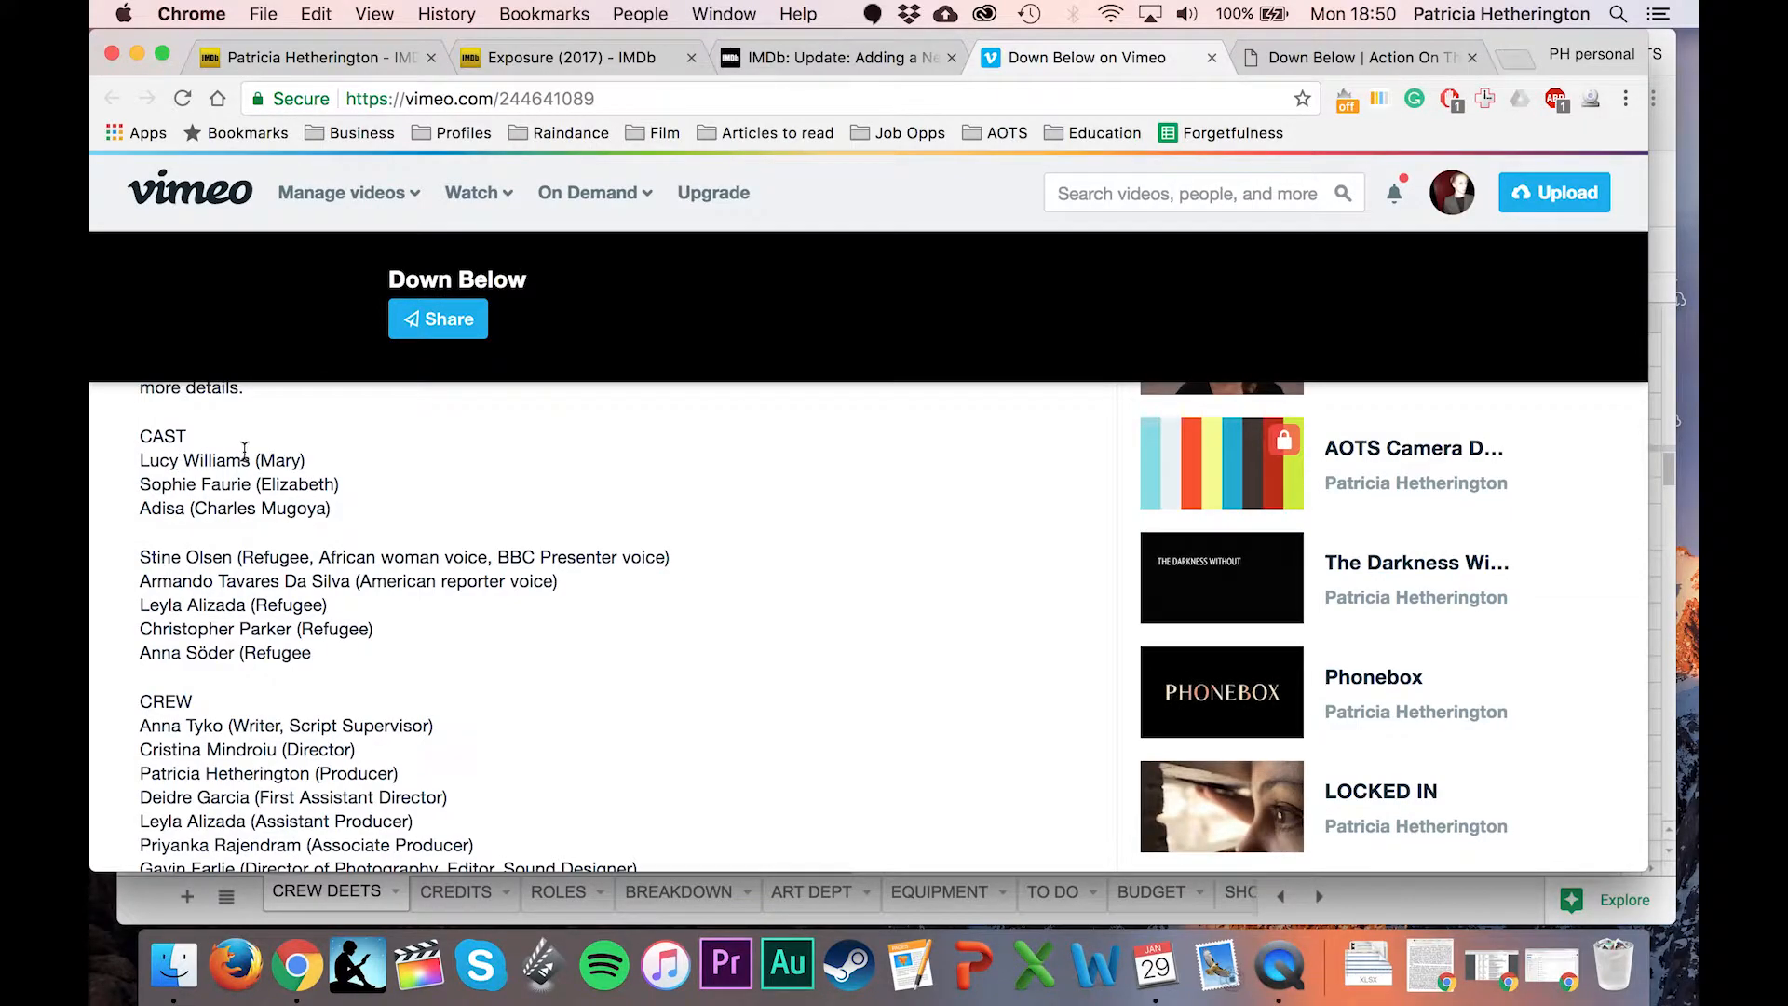
left_click(594, 67)
left_click(820, 57)
left_click(439, 502)
left_click(435, 478)
type("Lucy")
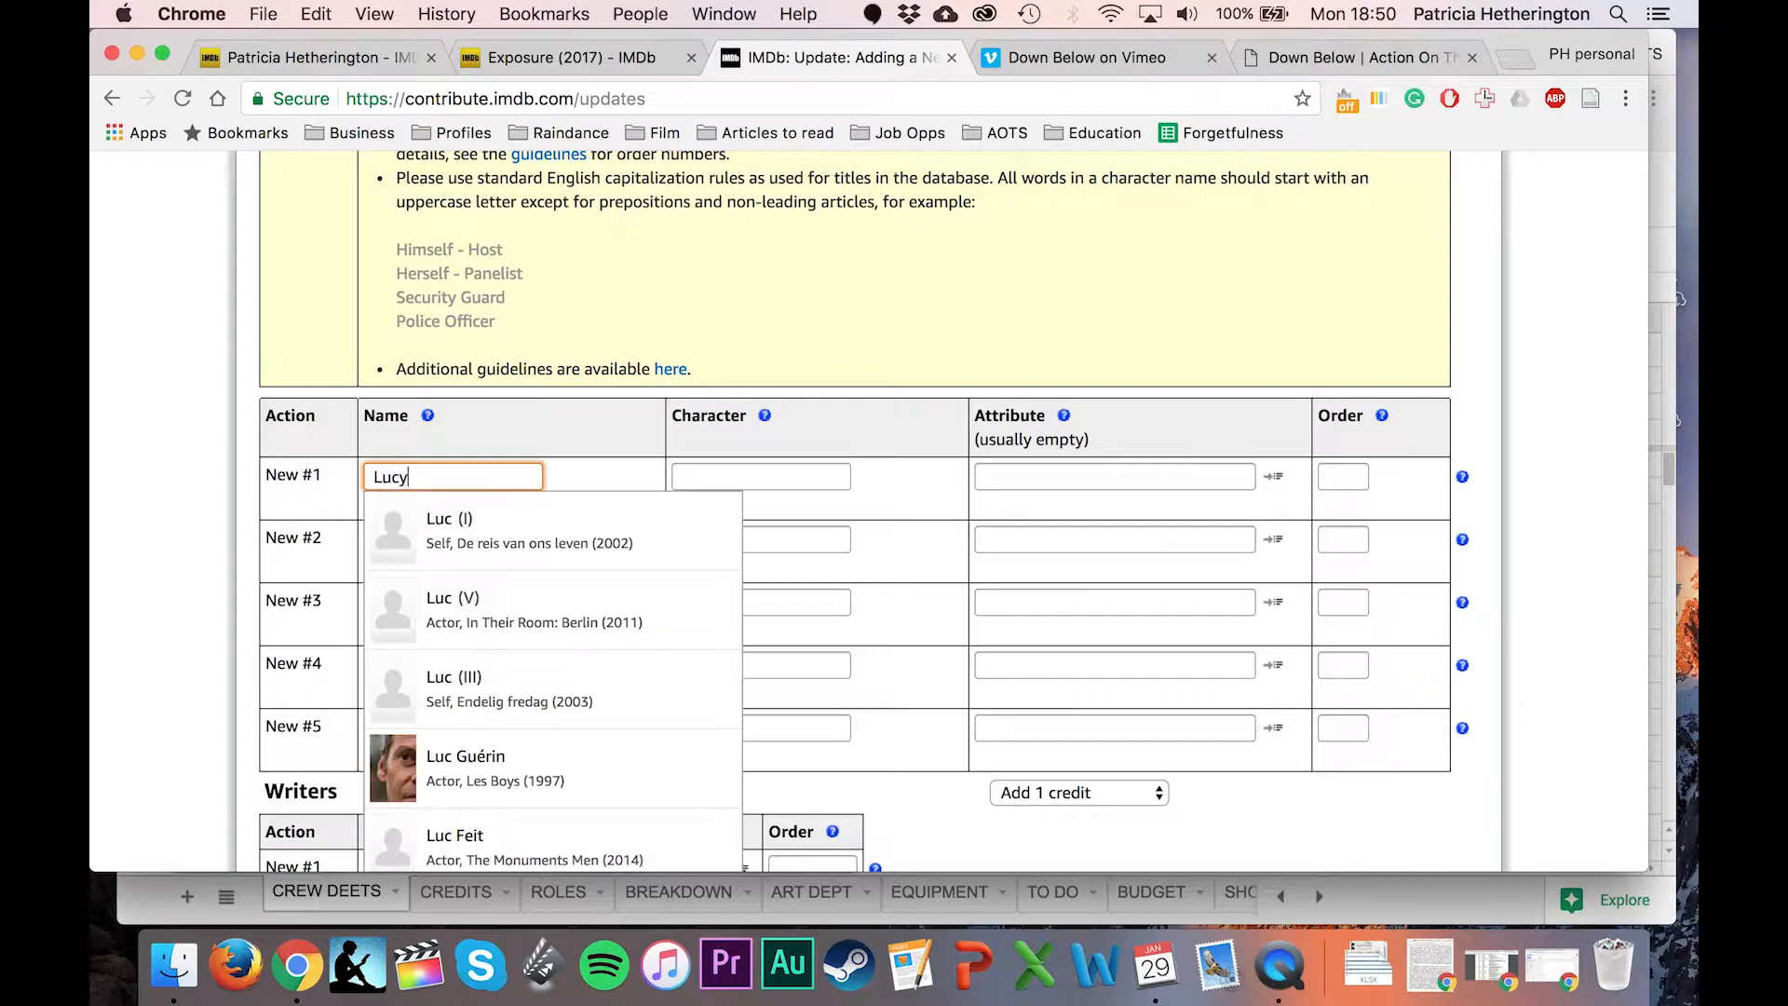
type(" Williams")
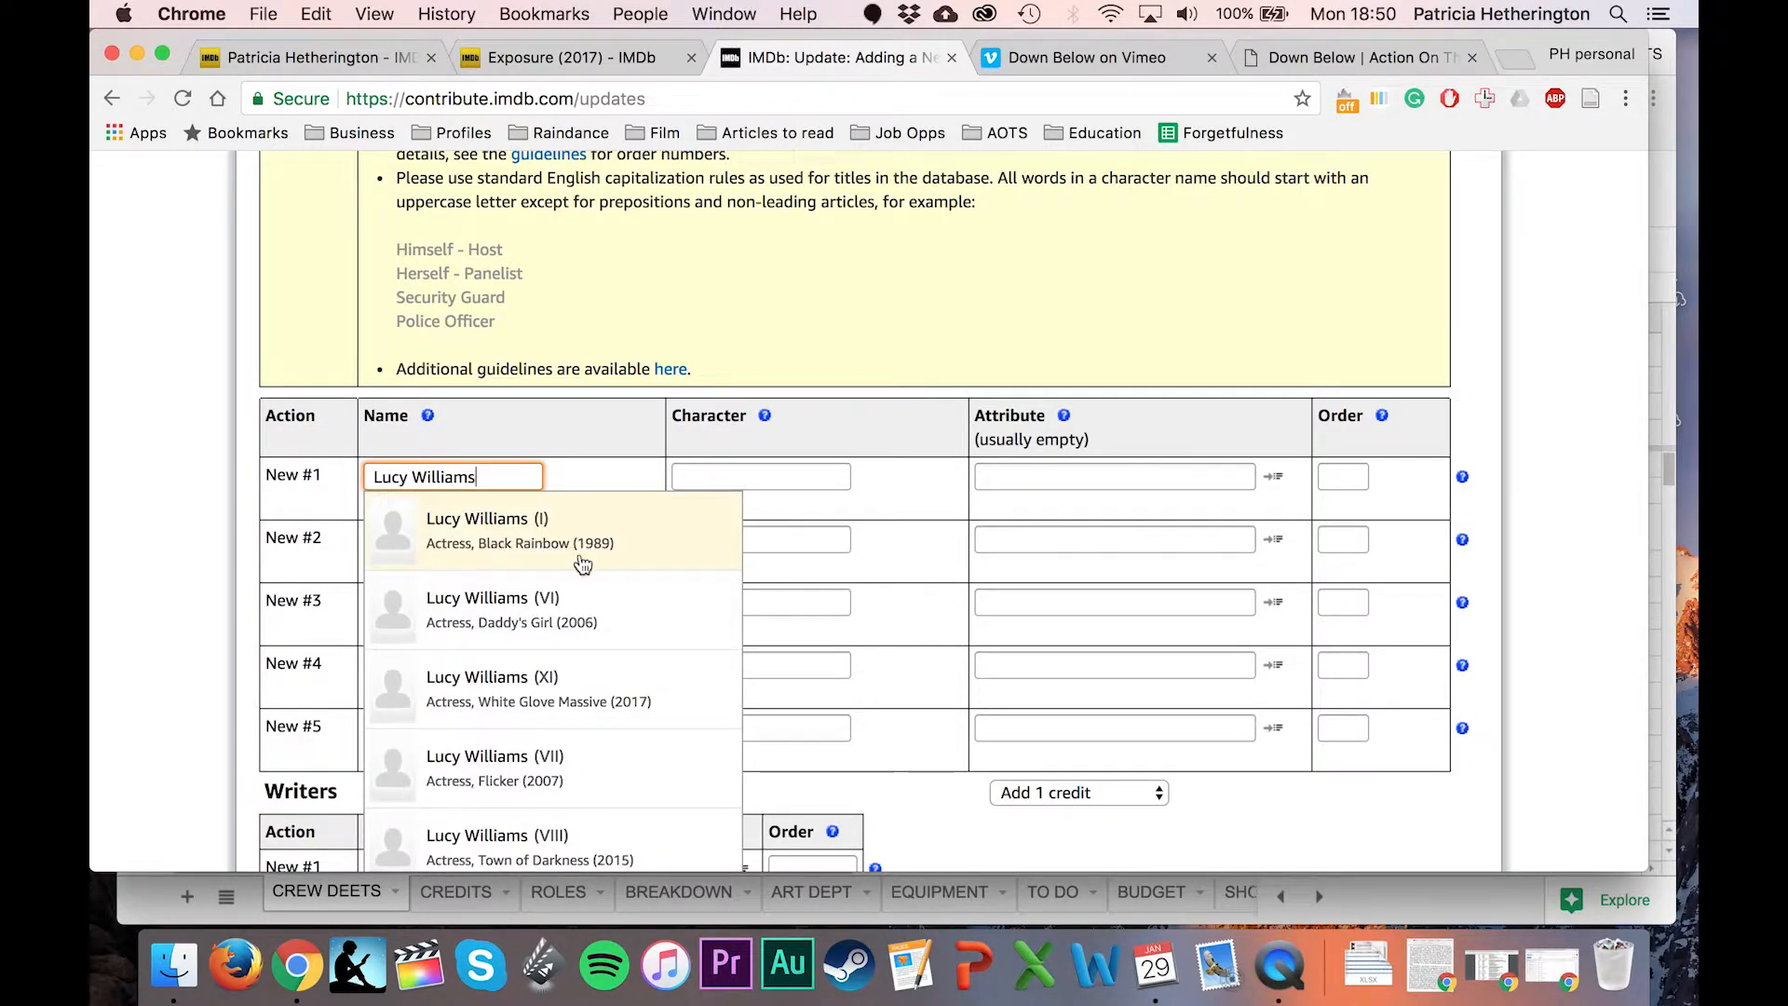
Review the suggested IMDb matches and look up the first cast member's IMDb handle in the AOTS preproduction spreadsheet.
scroll(604, 631, "down", 3)
scroll(604, 633, "down", 1)
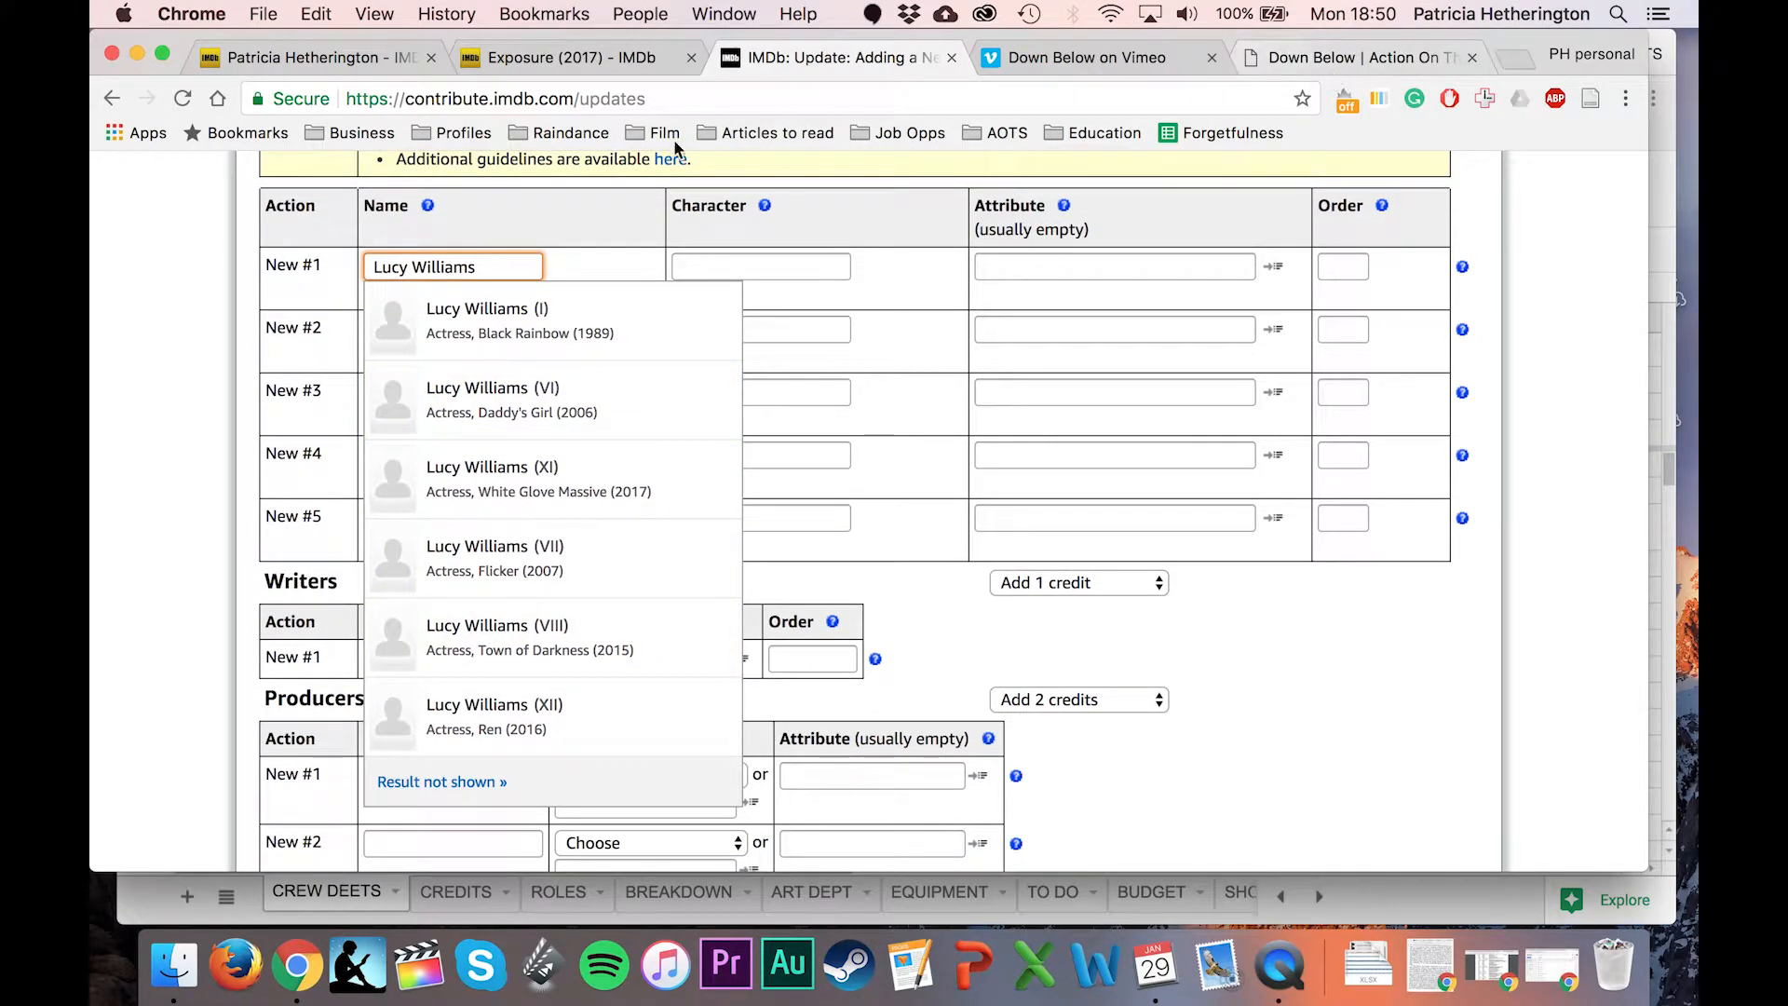
left_click(1371, 908)
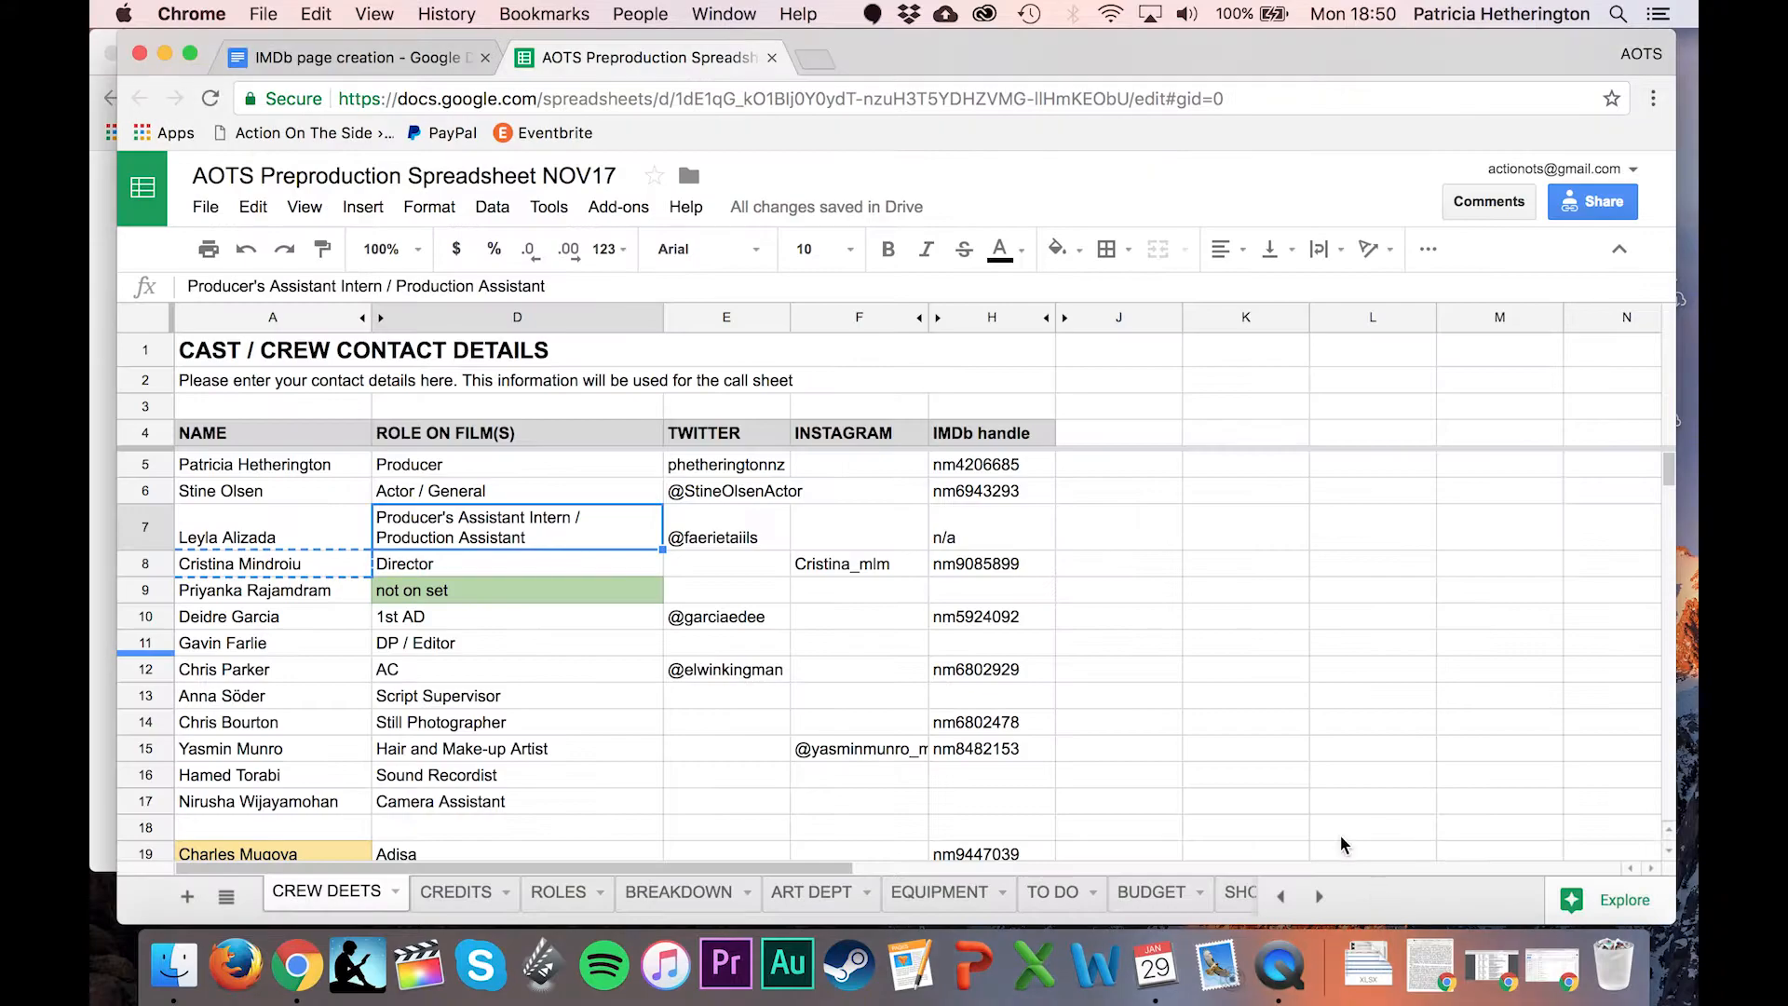
left_click(341, 780)
scroll(341, 785, "down", 1)
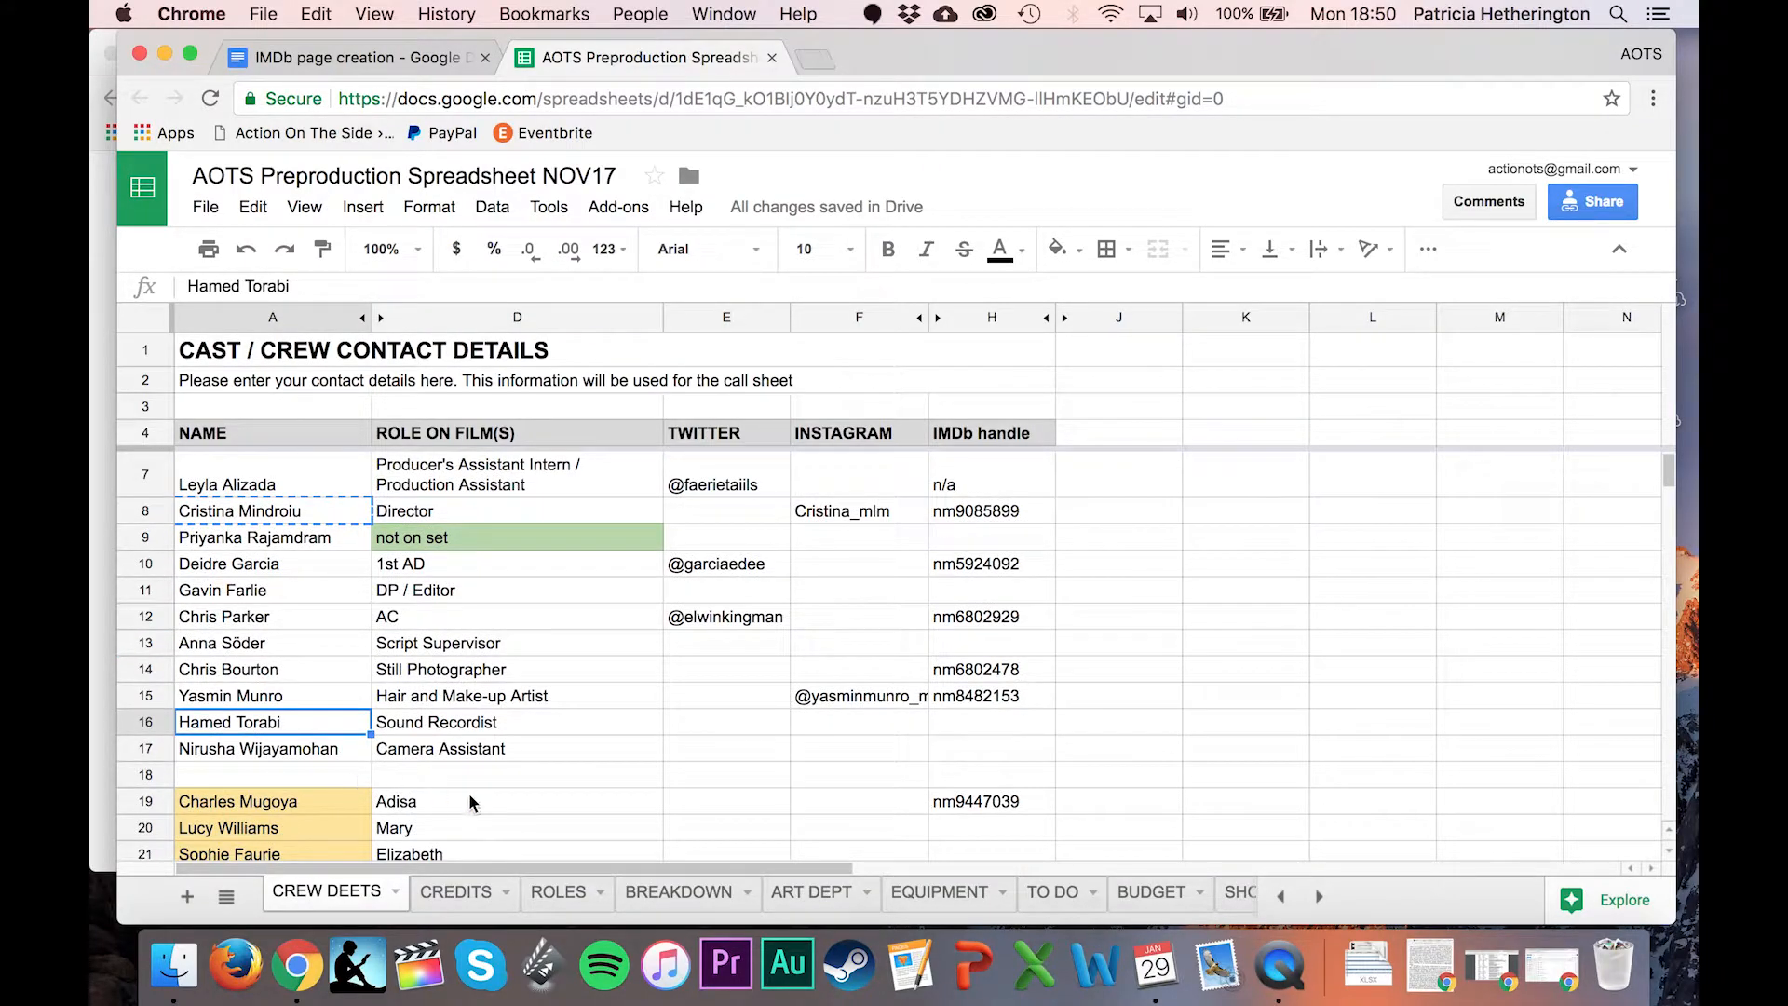
left_click(539, 811)
key("Right")
key("Down")
key("Right")
key("Right")
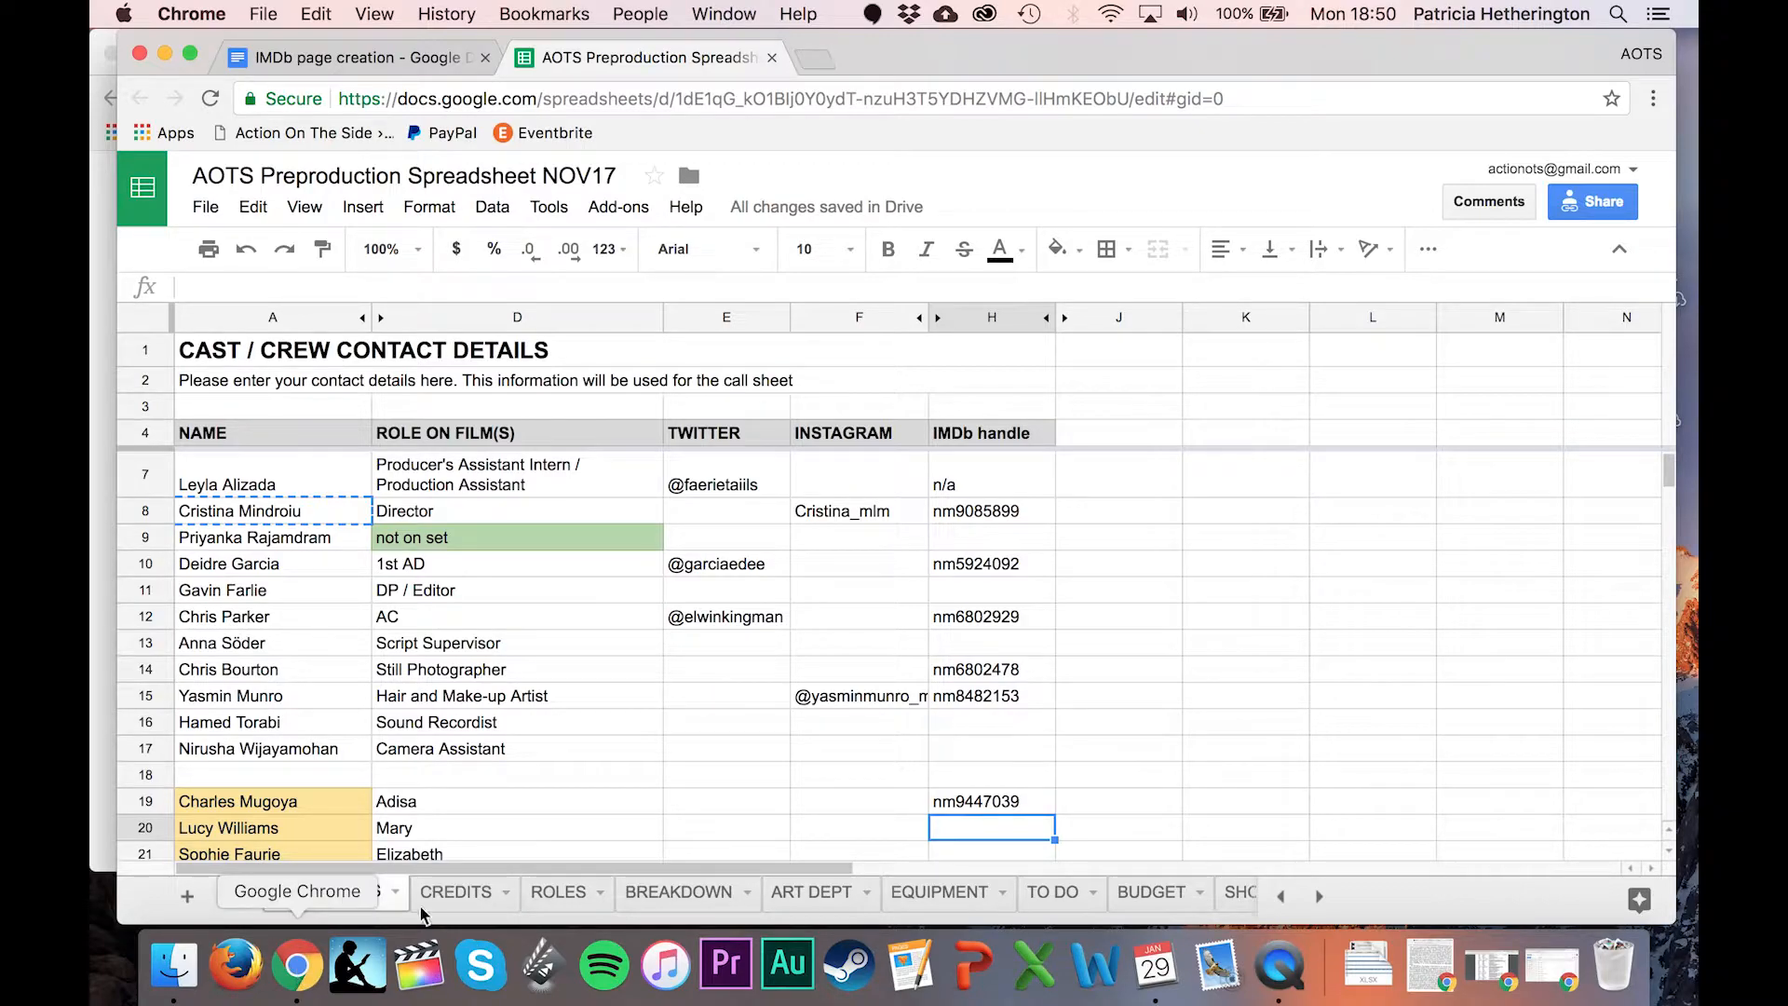
key("super+grave")
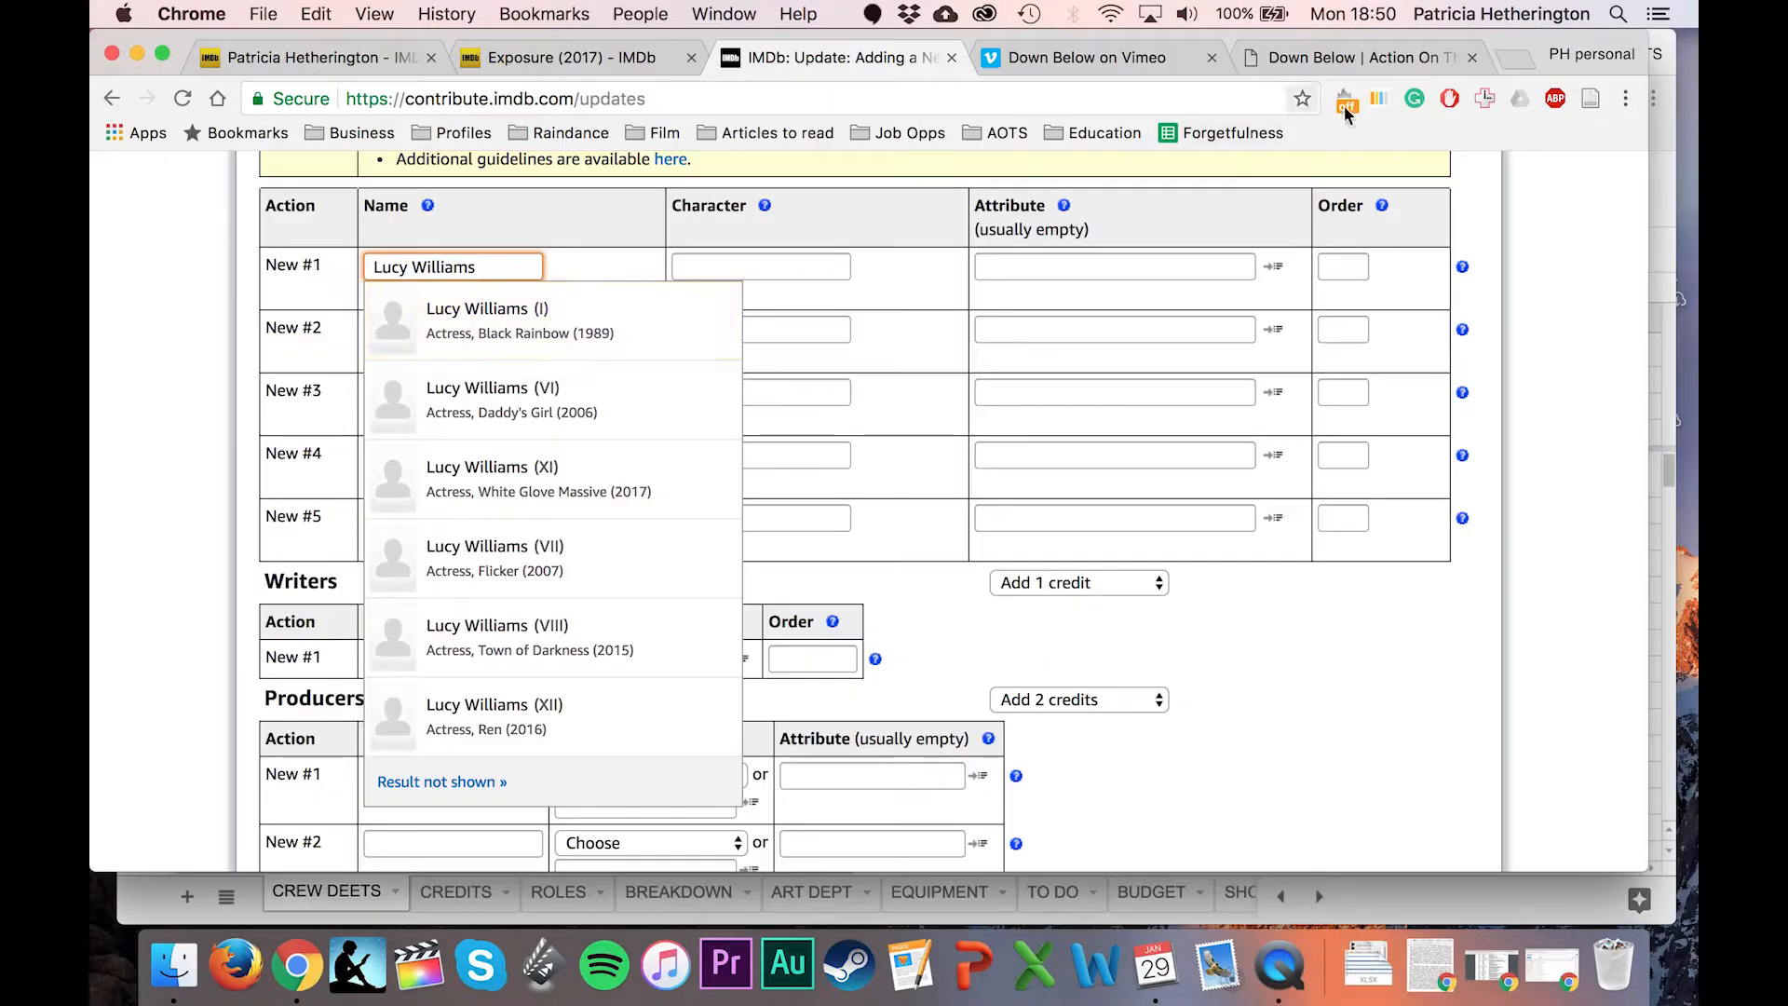
Open Facebook in a new tab and go to its messages.
left_click(1529, 60)
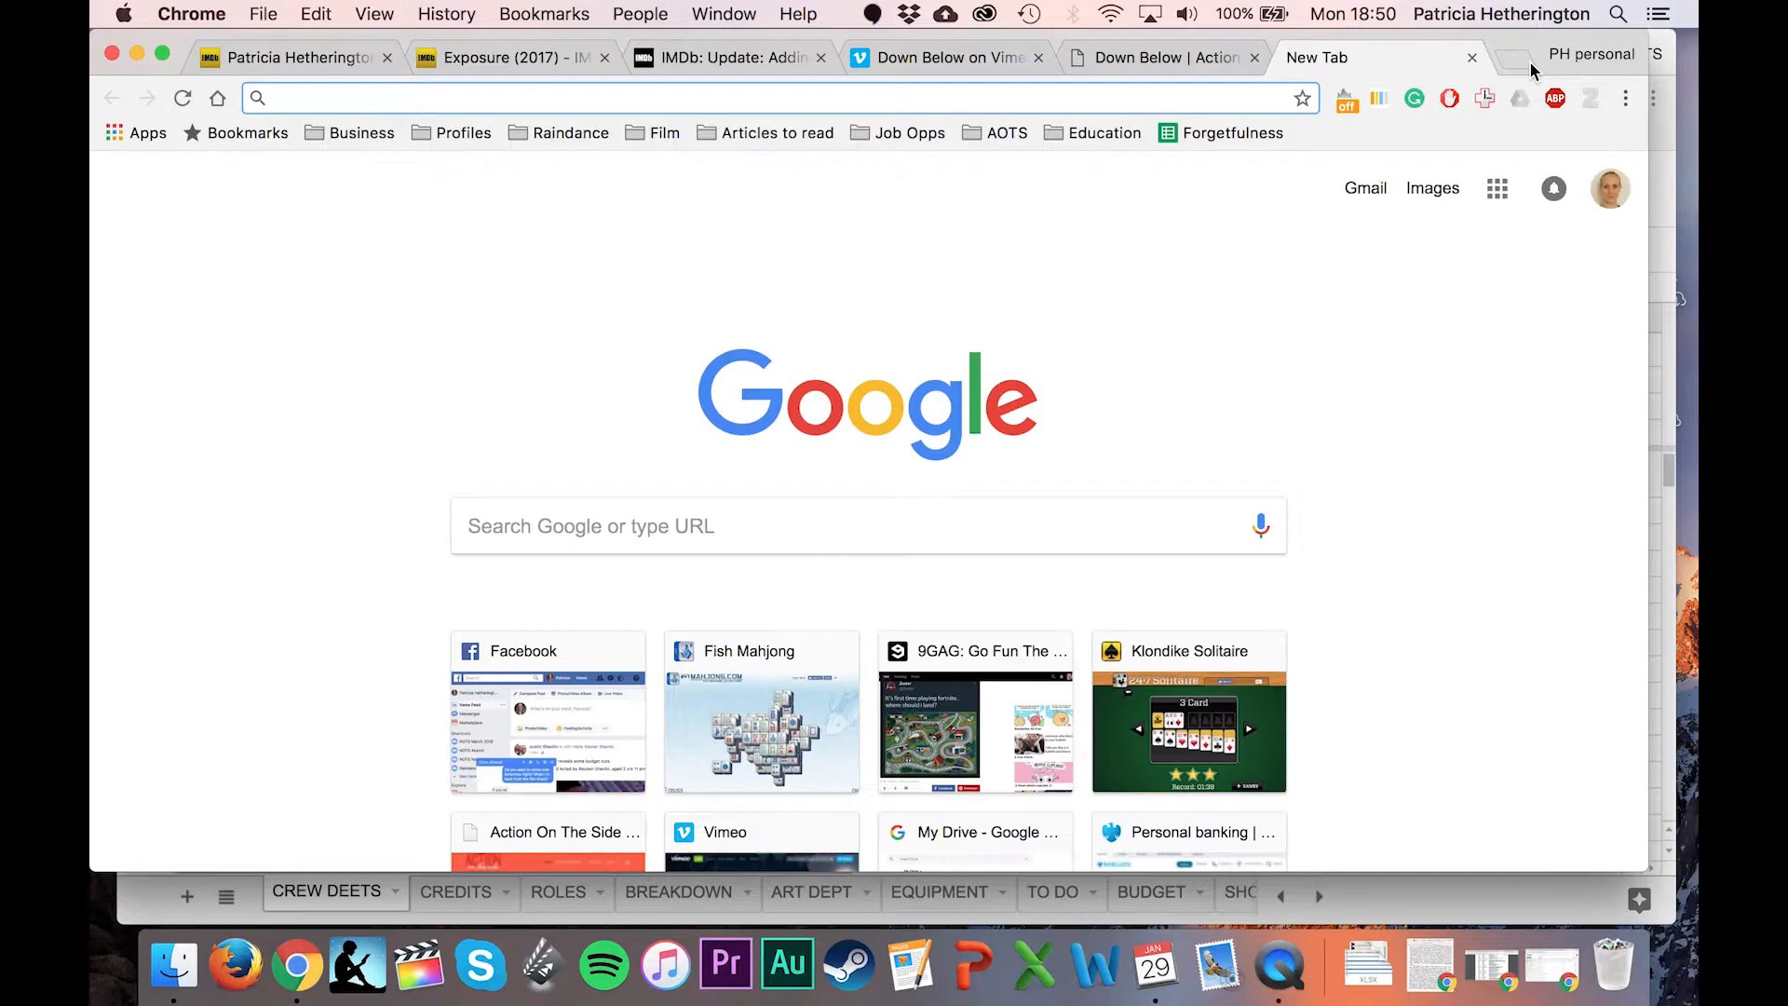
type("facce")
left_click(1276, 169)
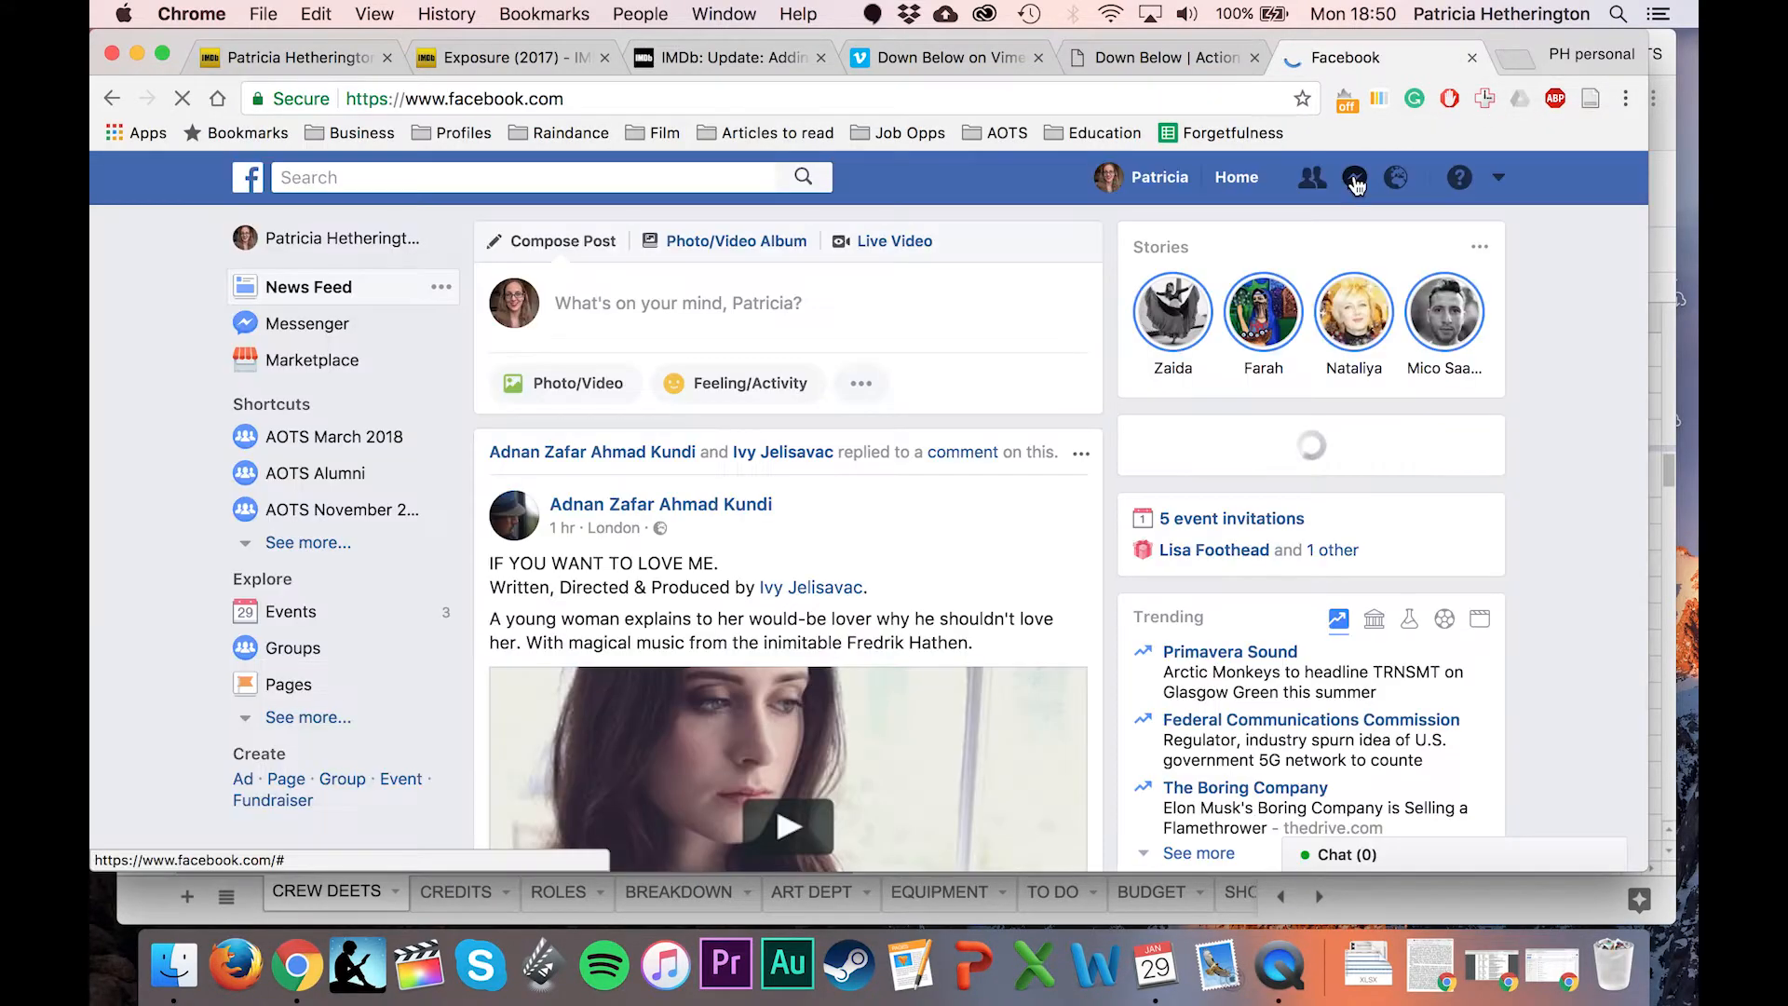
left_click(1355, 178)
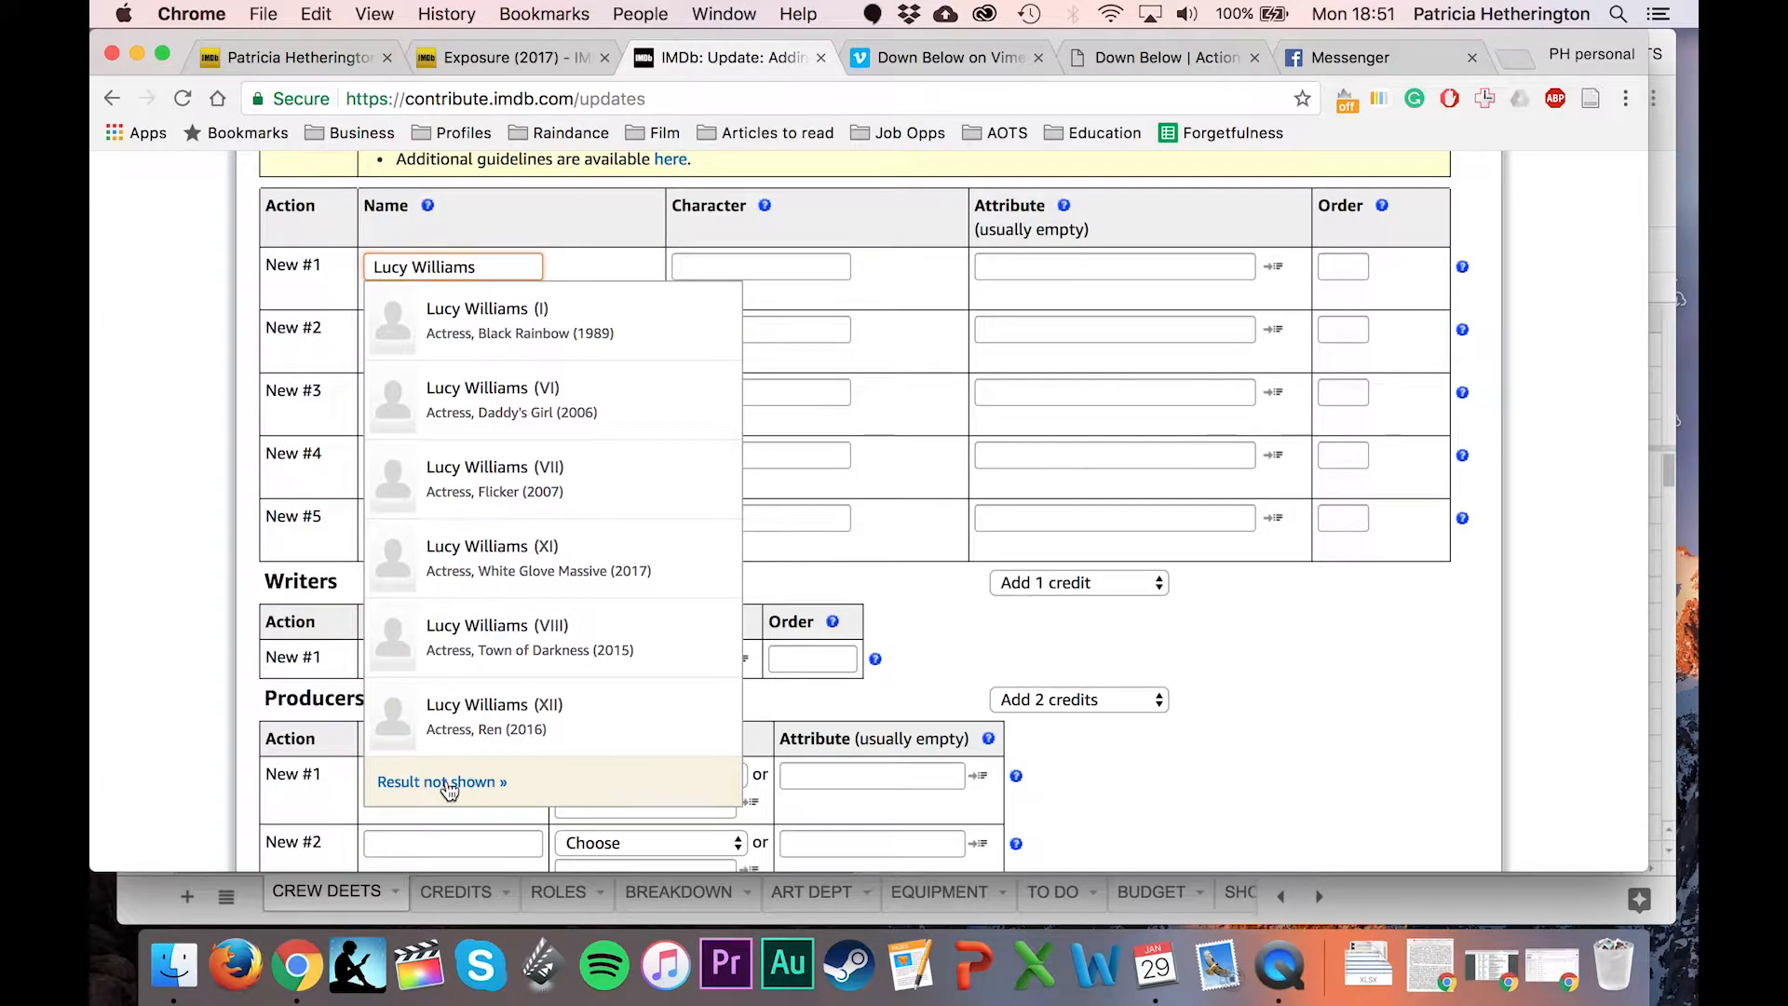
Mark the first cast credit on IMDb as an actress and as a different person not currently listed.
left_click(736, 290)
left_click(797, 268)
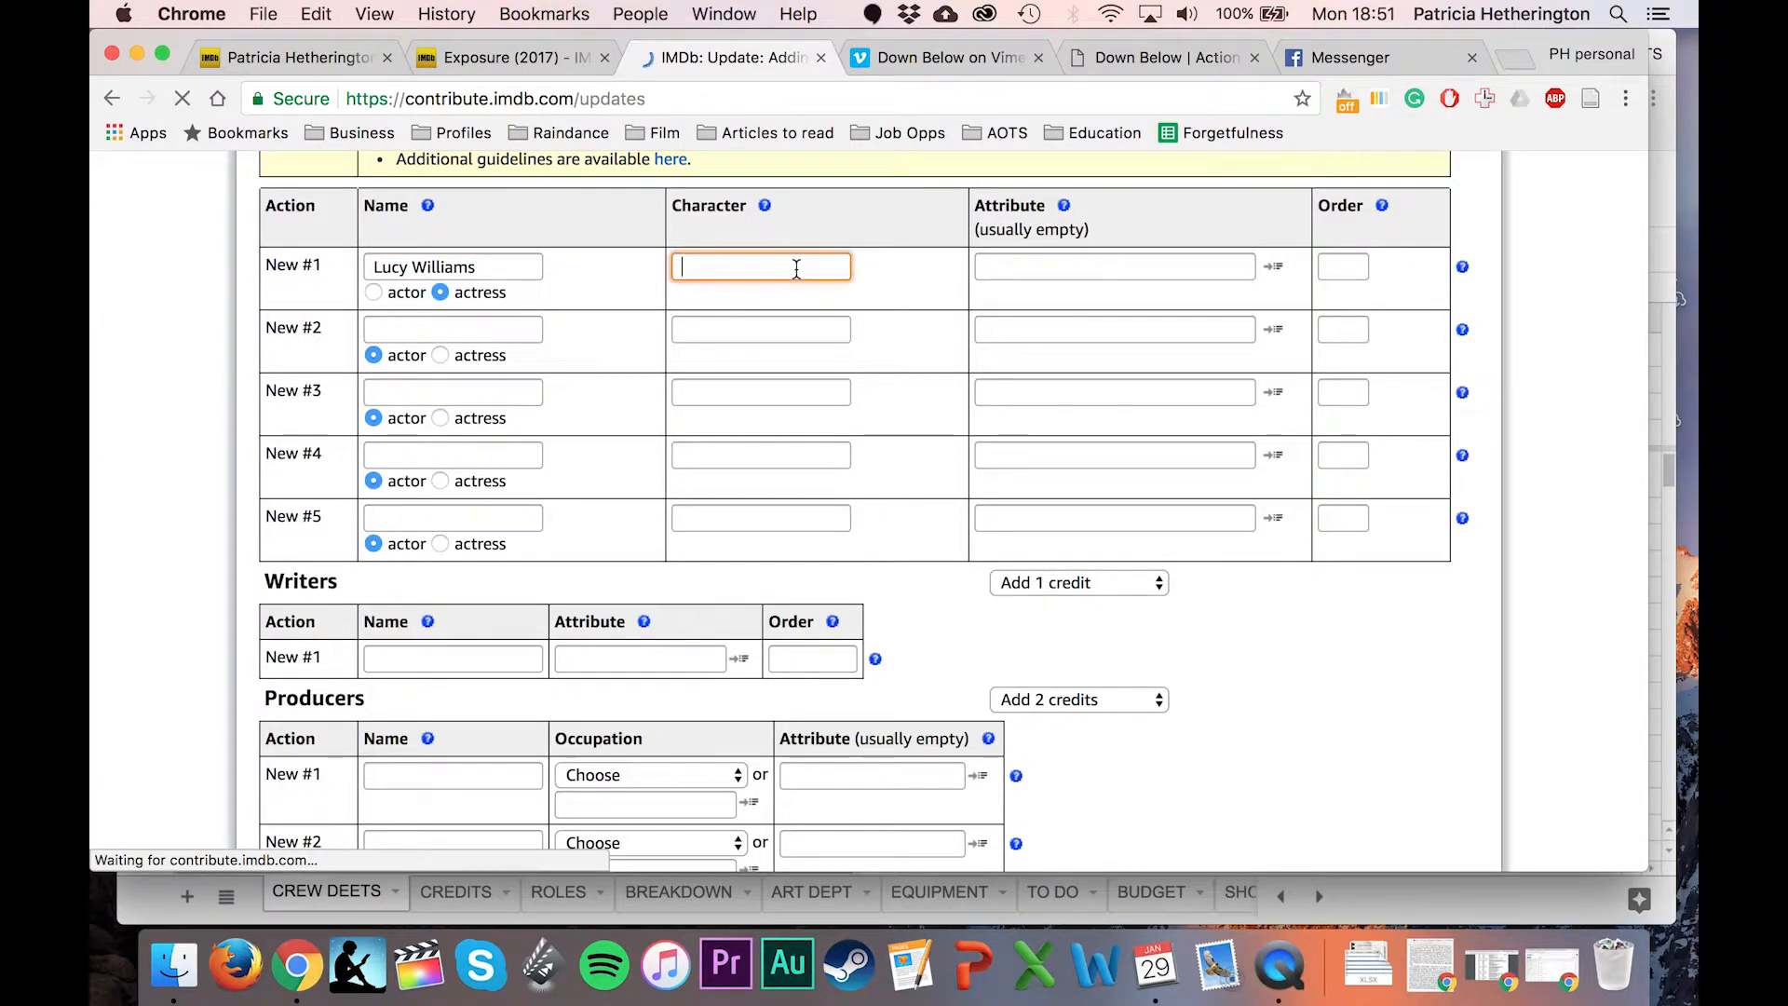
left_click(952, 59)
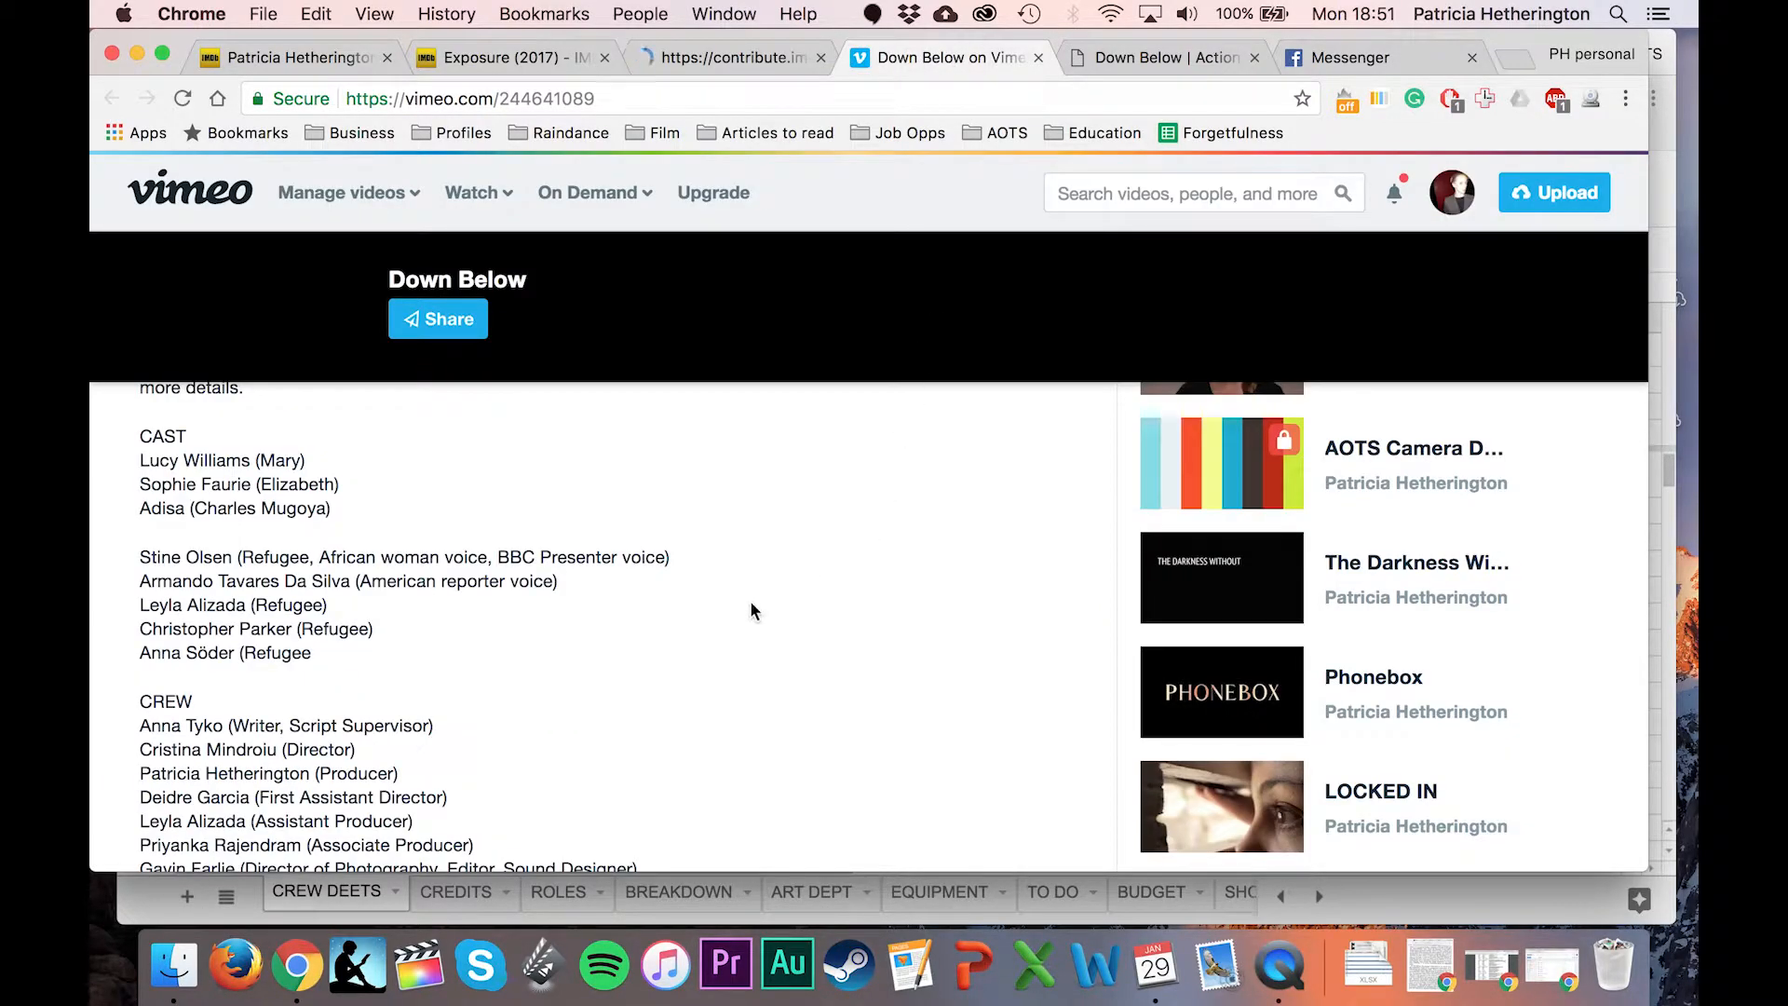
left_click(758, 54)
scroll(725, 621, "down", 5)
scroll(726, 624, "down", 6)
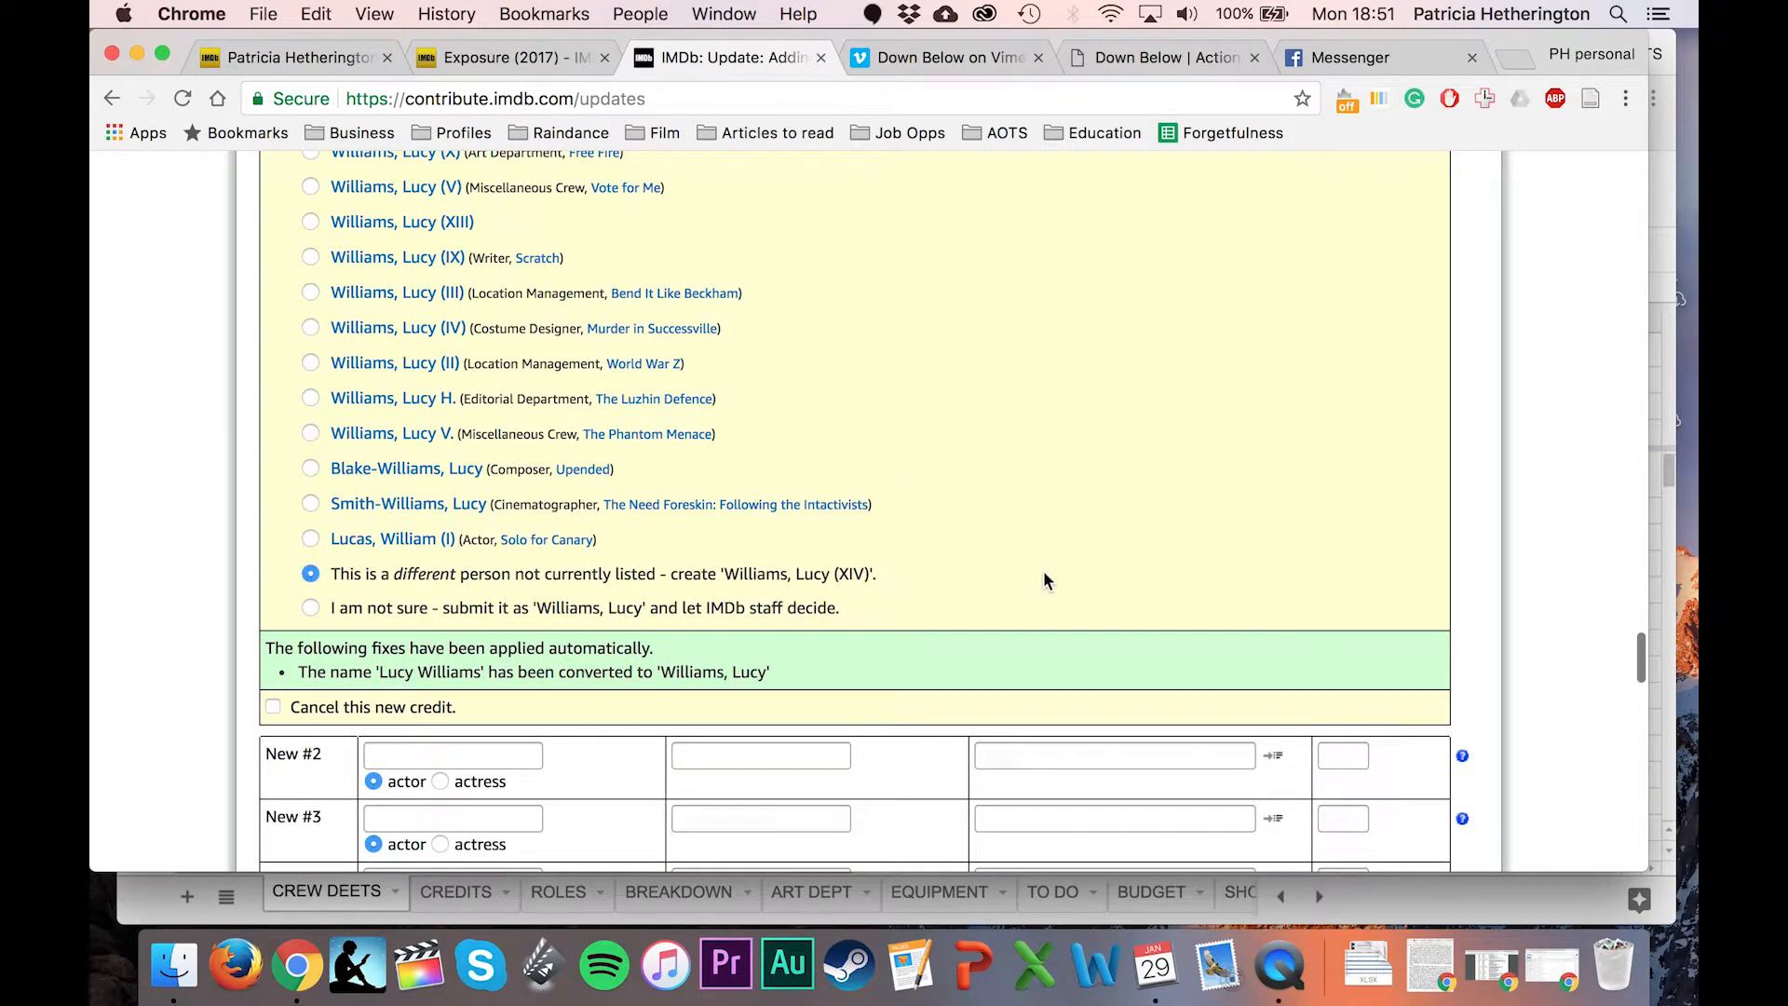
Set the first cast credit's character to Mary and its order to 1.
scroll(1044, 581, "up", 10)
left_click(786, 521)
type("Mary")
left_click(1340, 520)
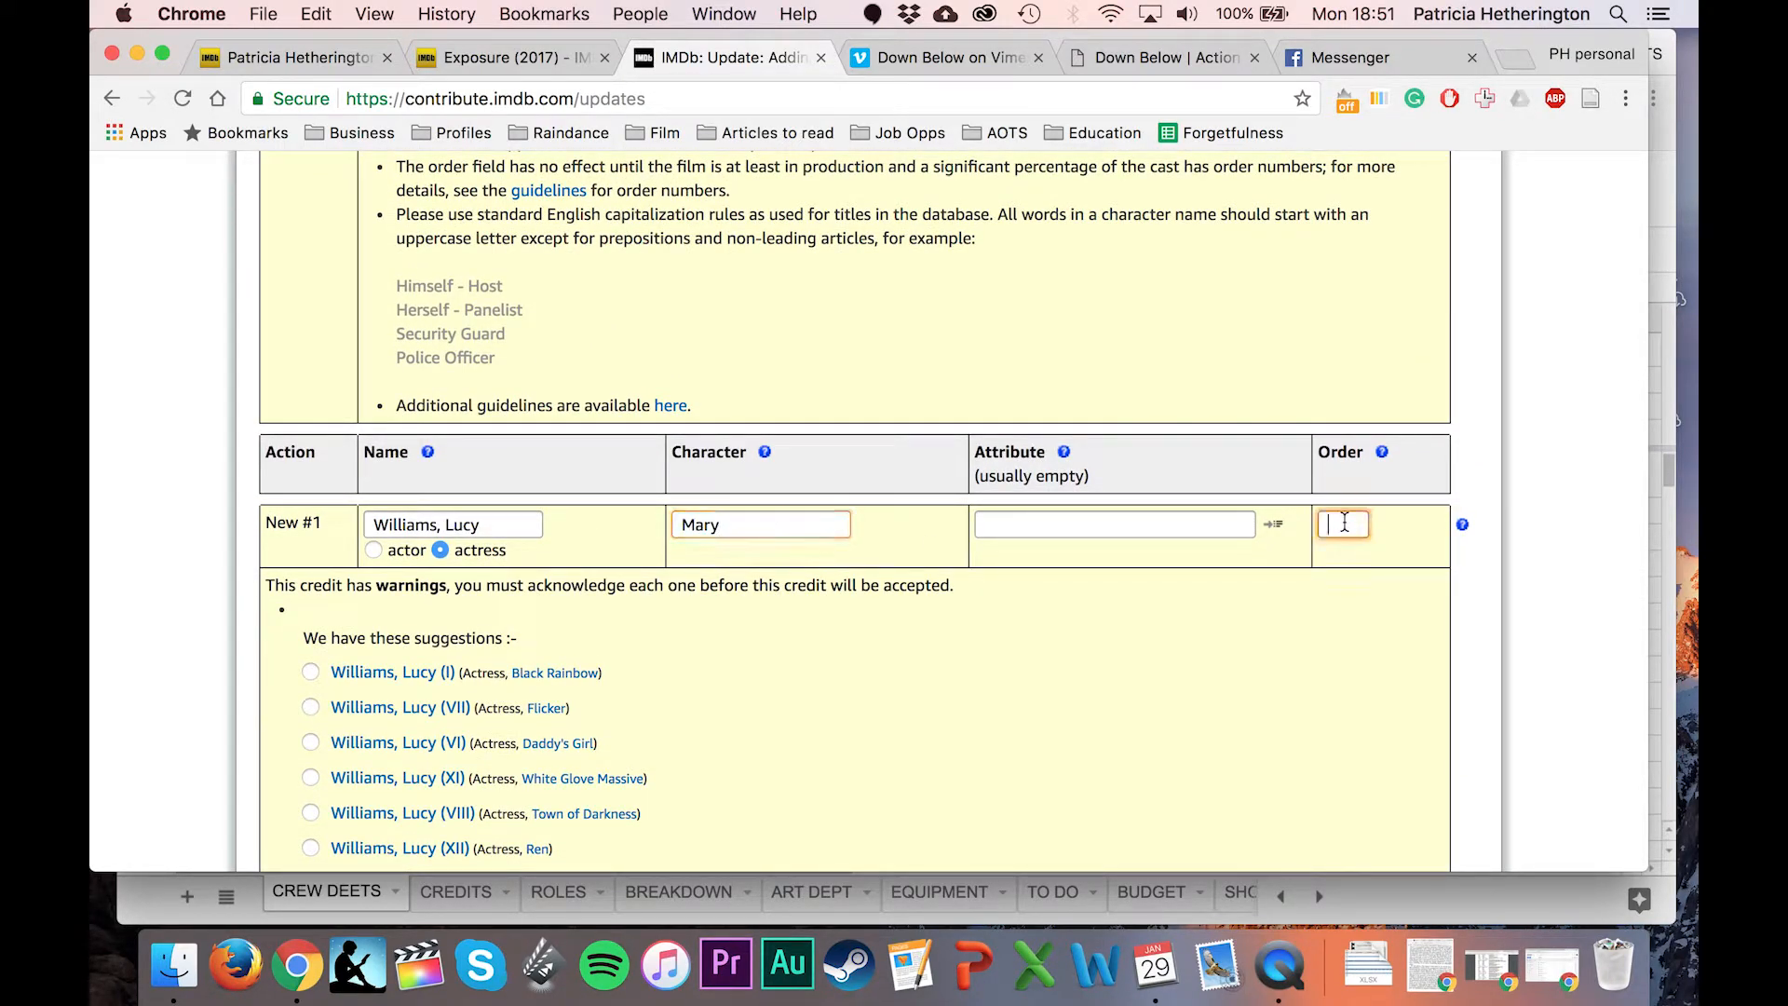
scroll(1192, 795, "down", 5)
scroll(1193, 795, "up", 5)
type("1")
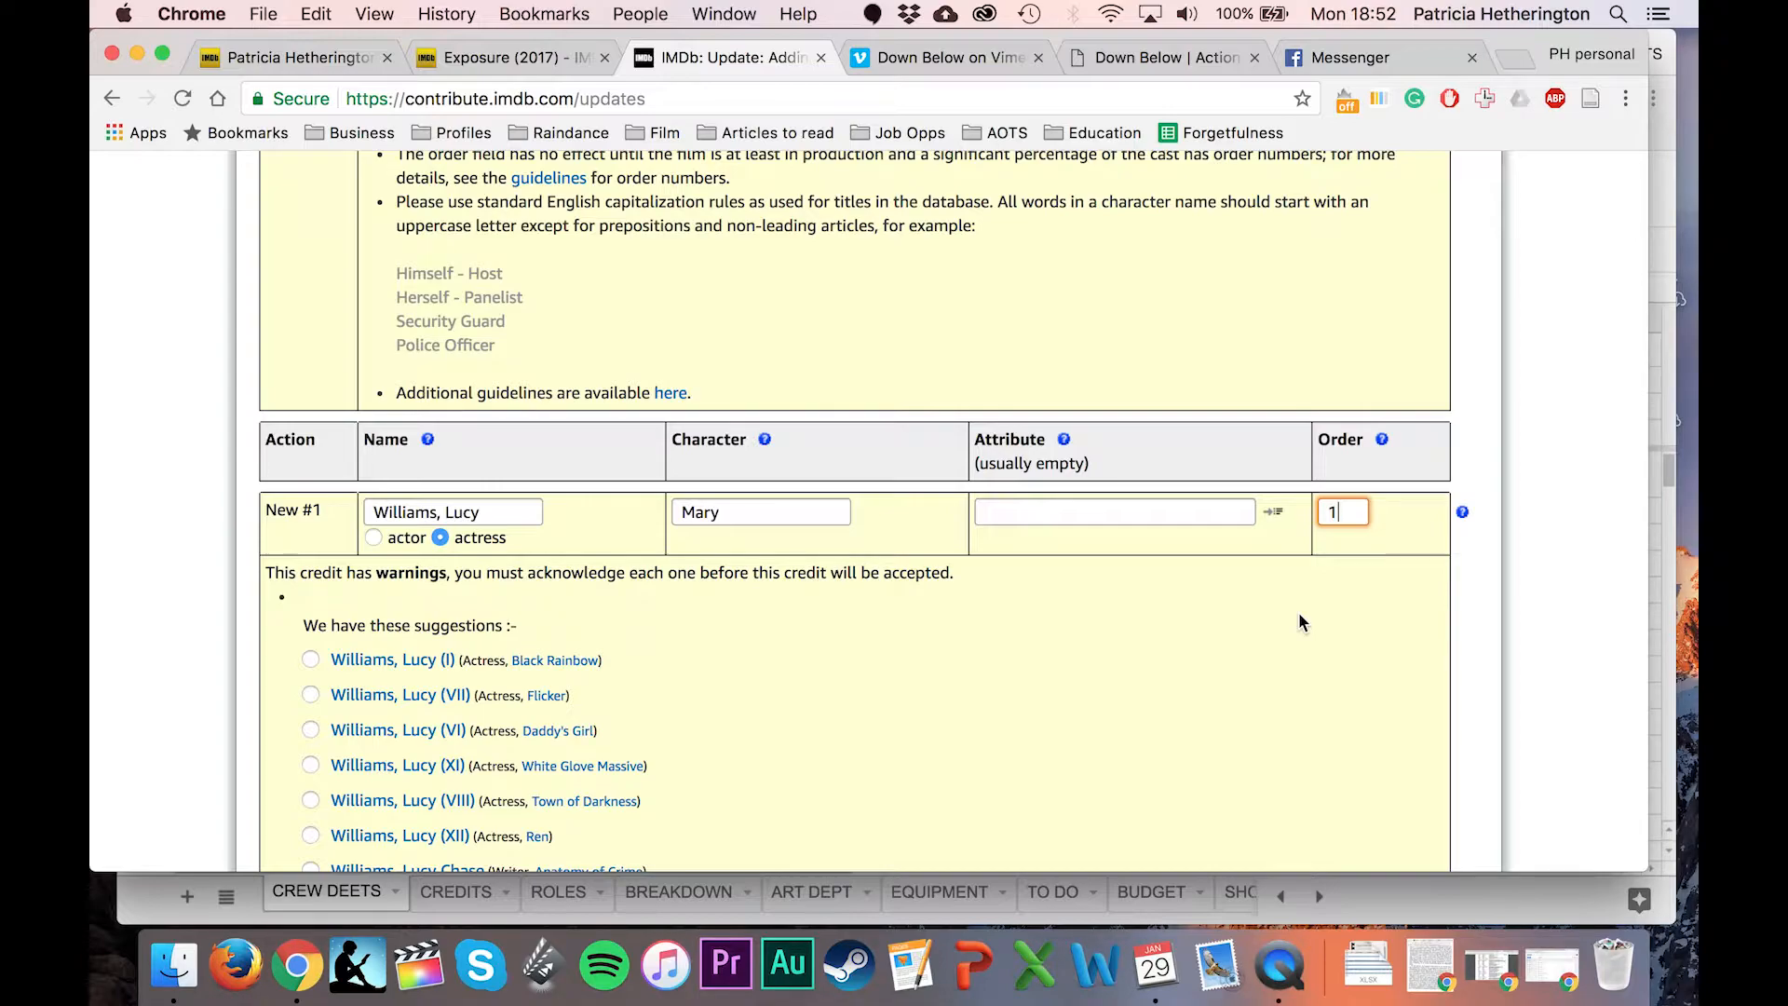
Enter the second cast member from the Vimeo cast list as an actress in Cast row 2, with the surname first.
scroll(1300, 622, "down", 10)
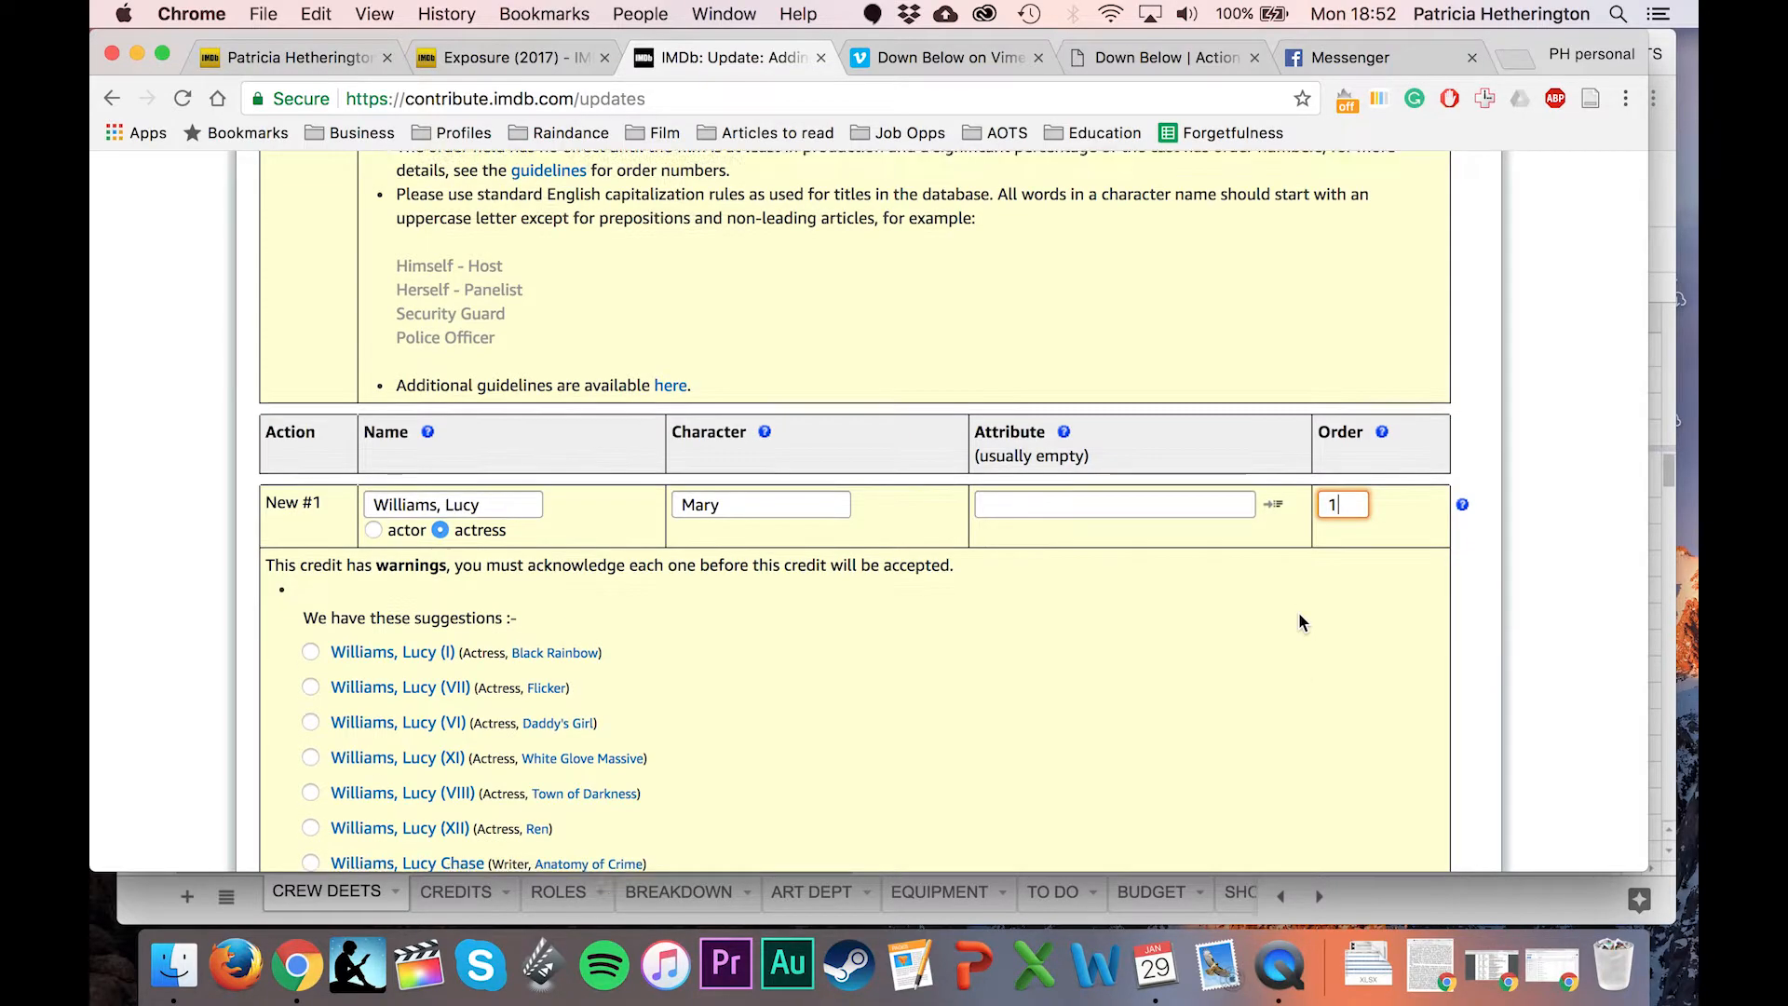
scroll(1300, 622, "down", 2)
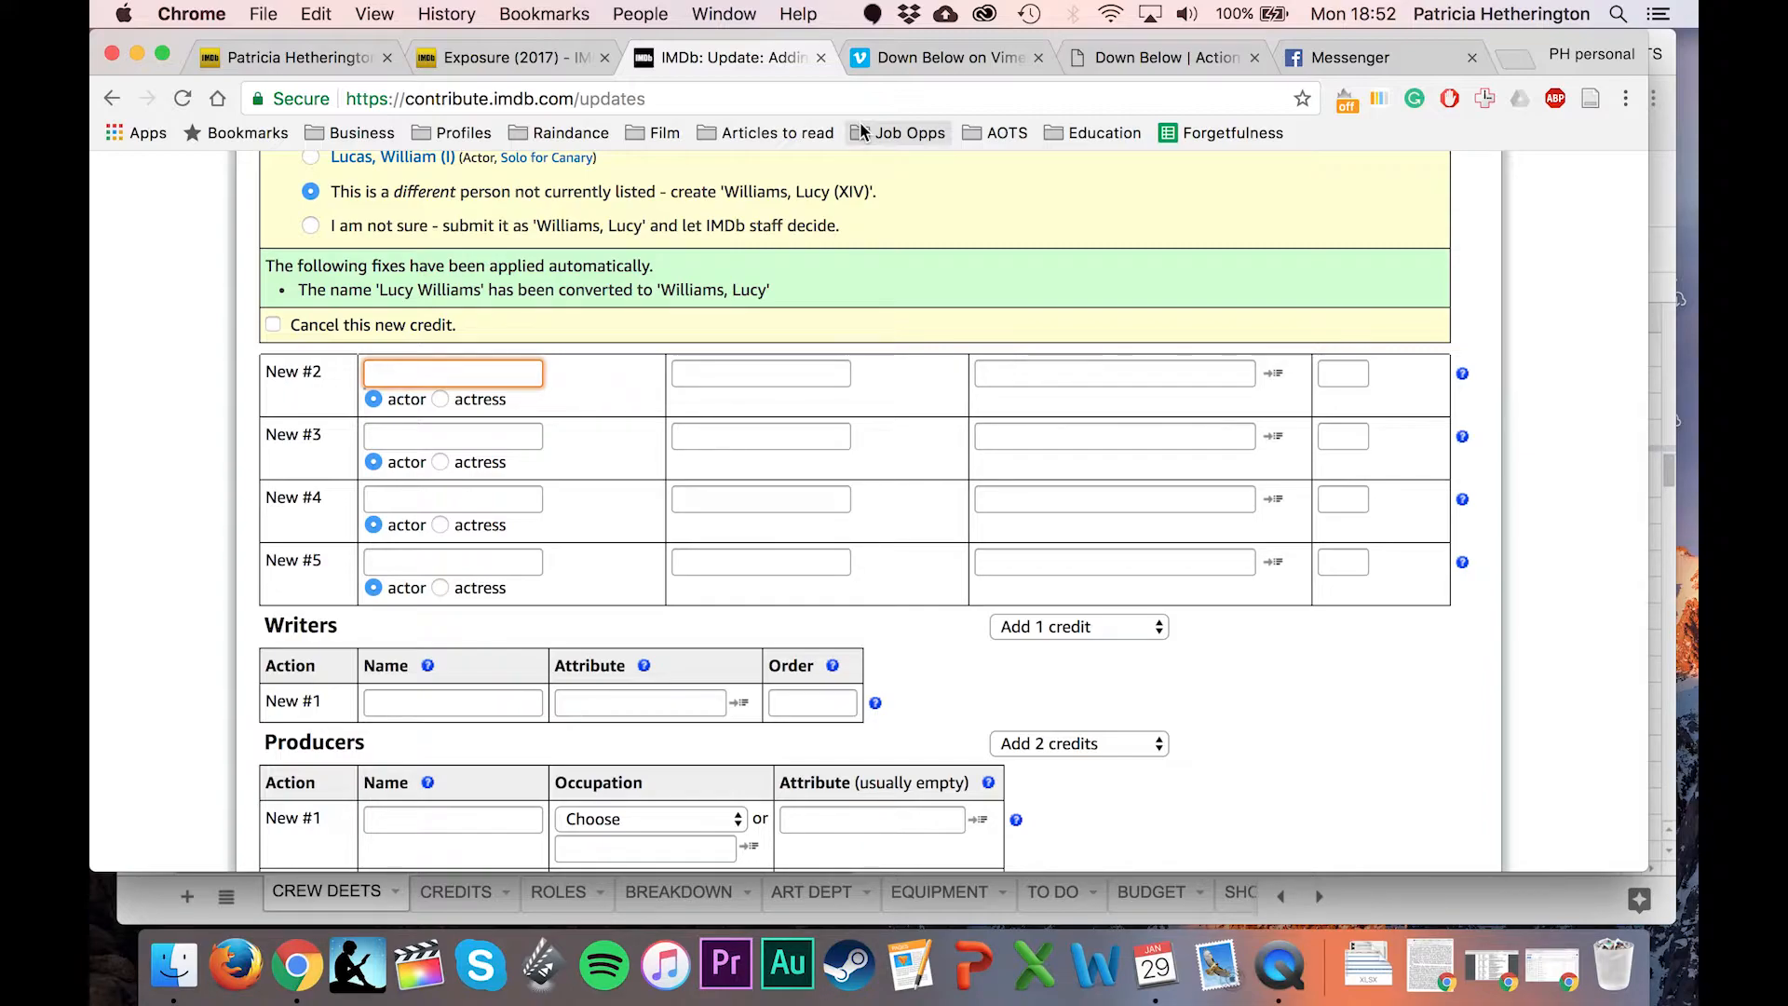
left_click(440, 399)
left_click(967, 59)
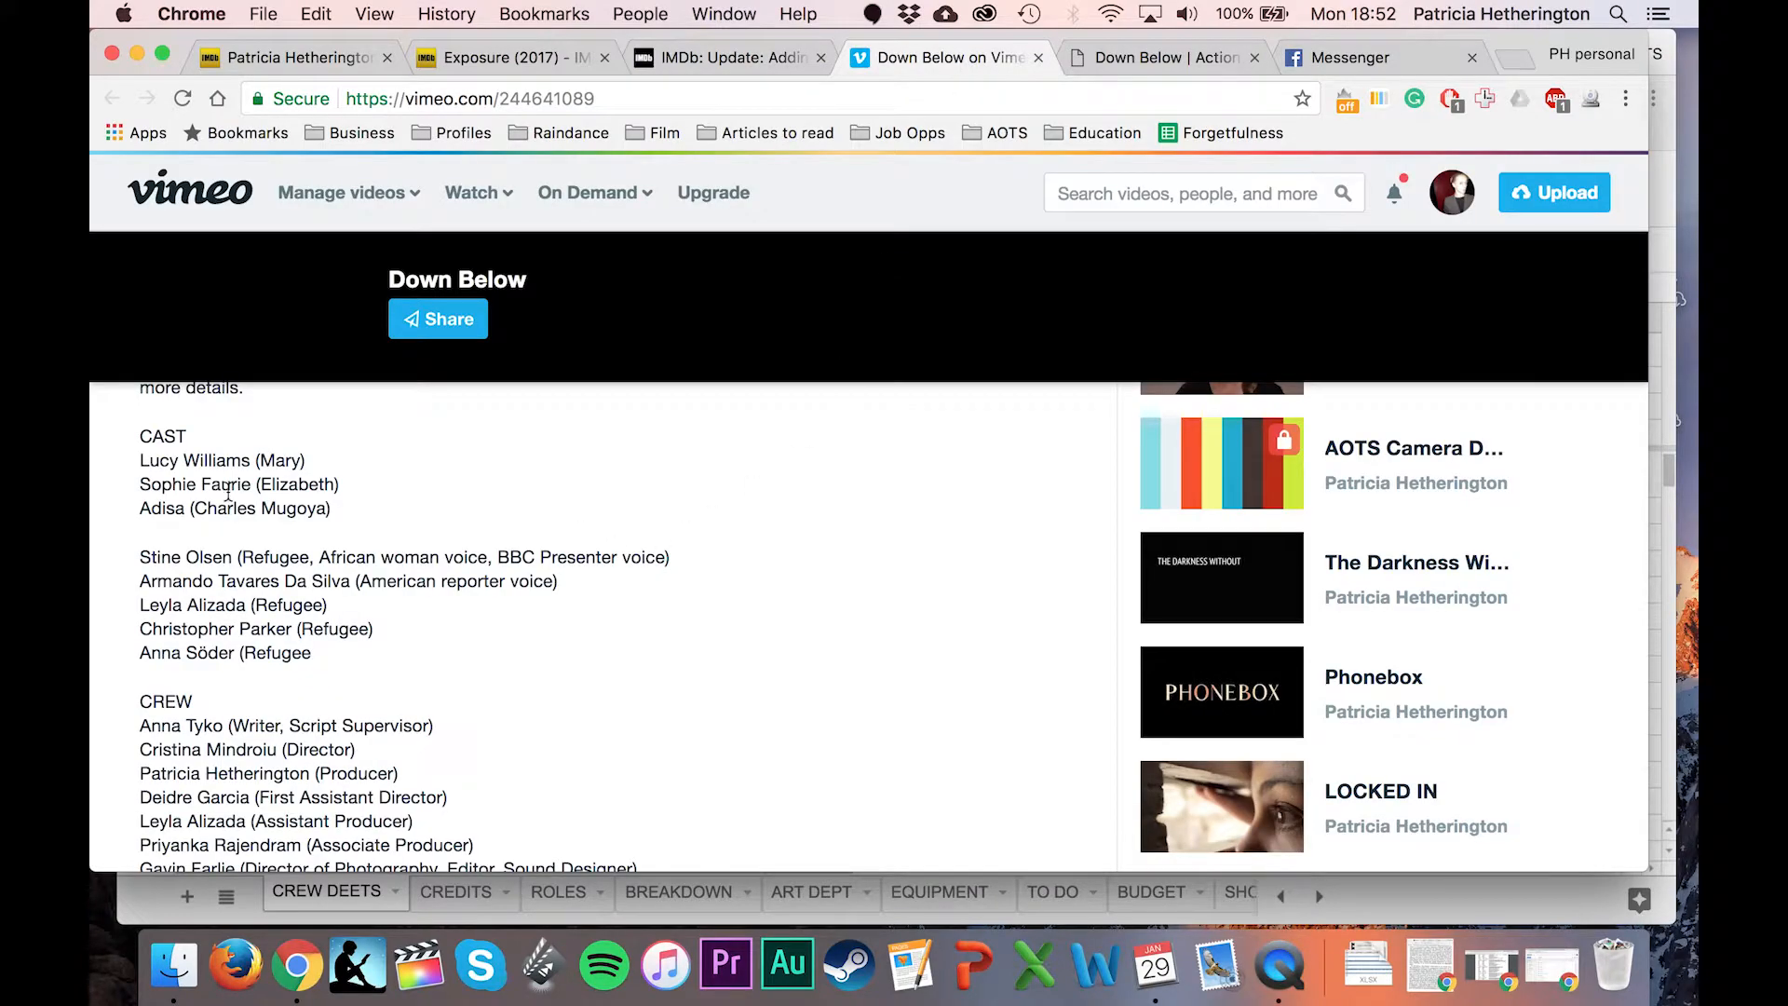
left_click(734, 58)
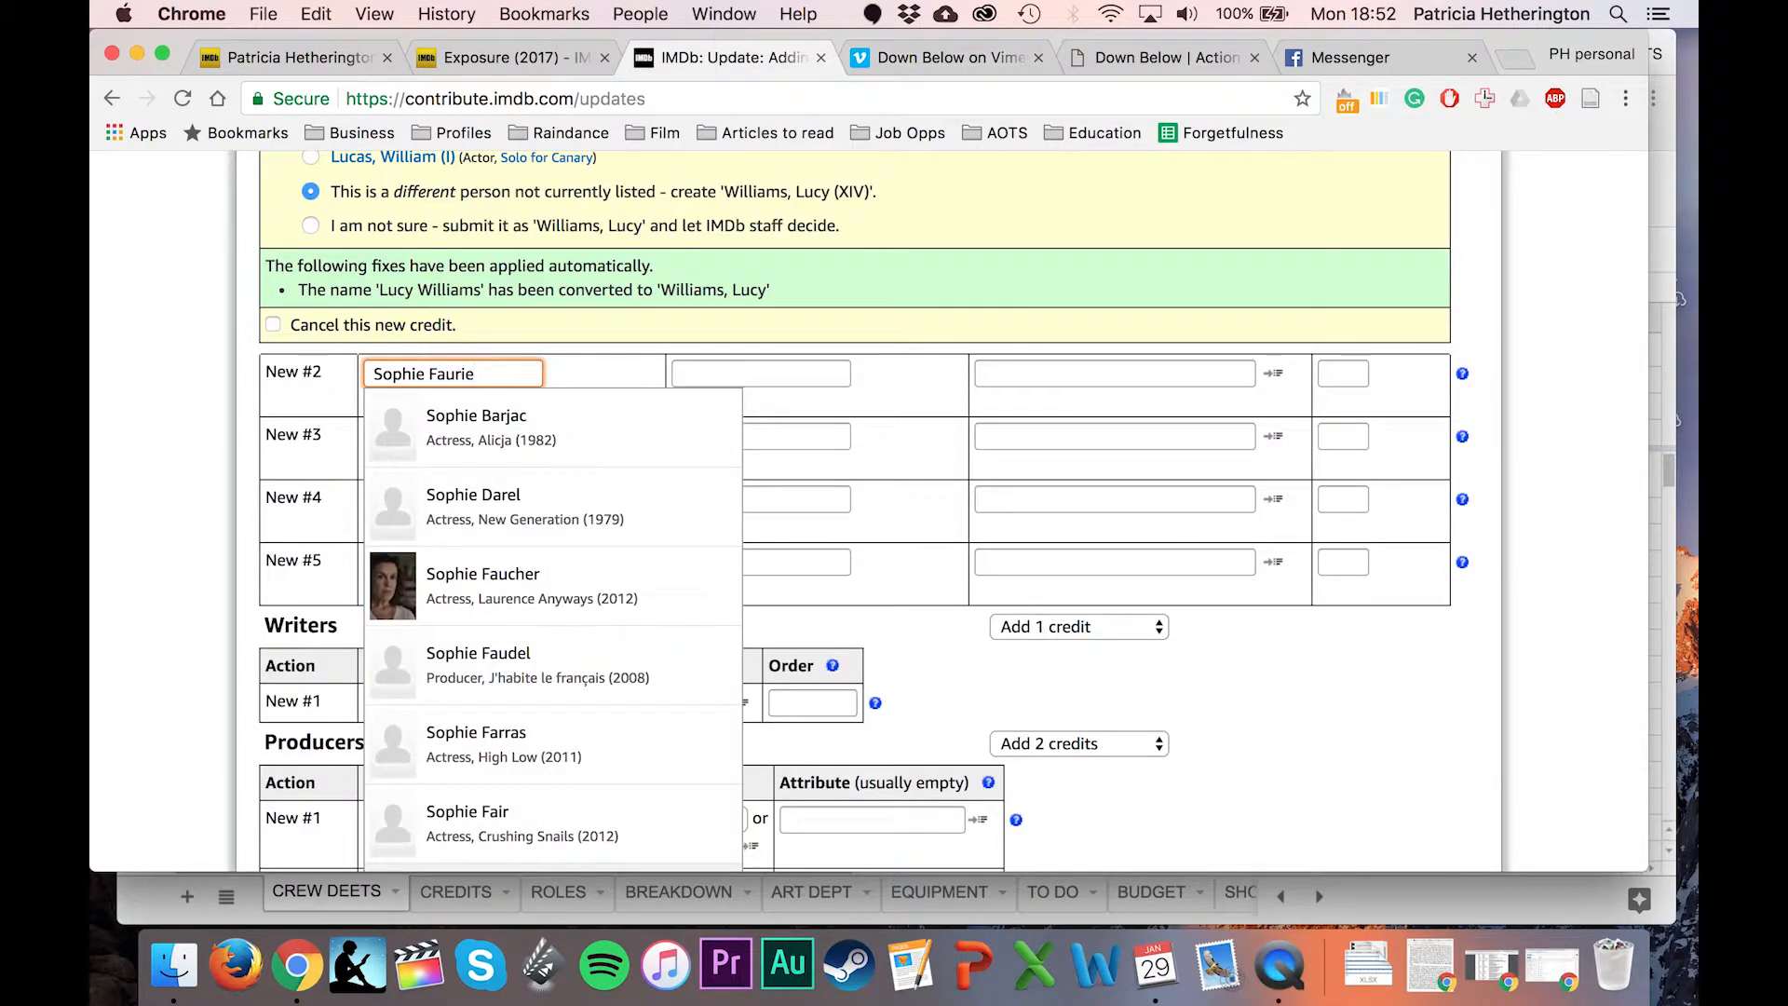
left_click(694, 372)
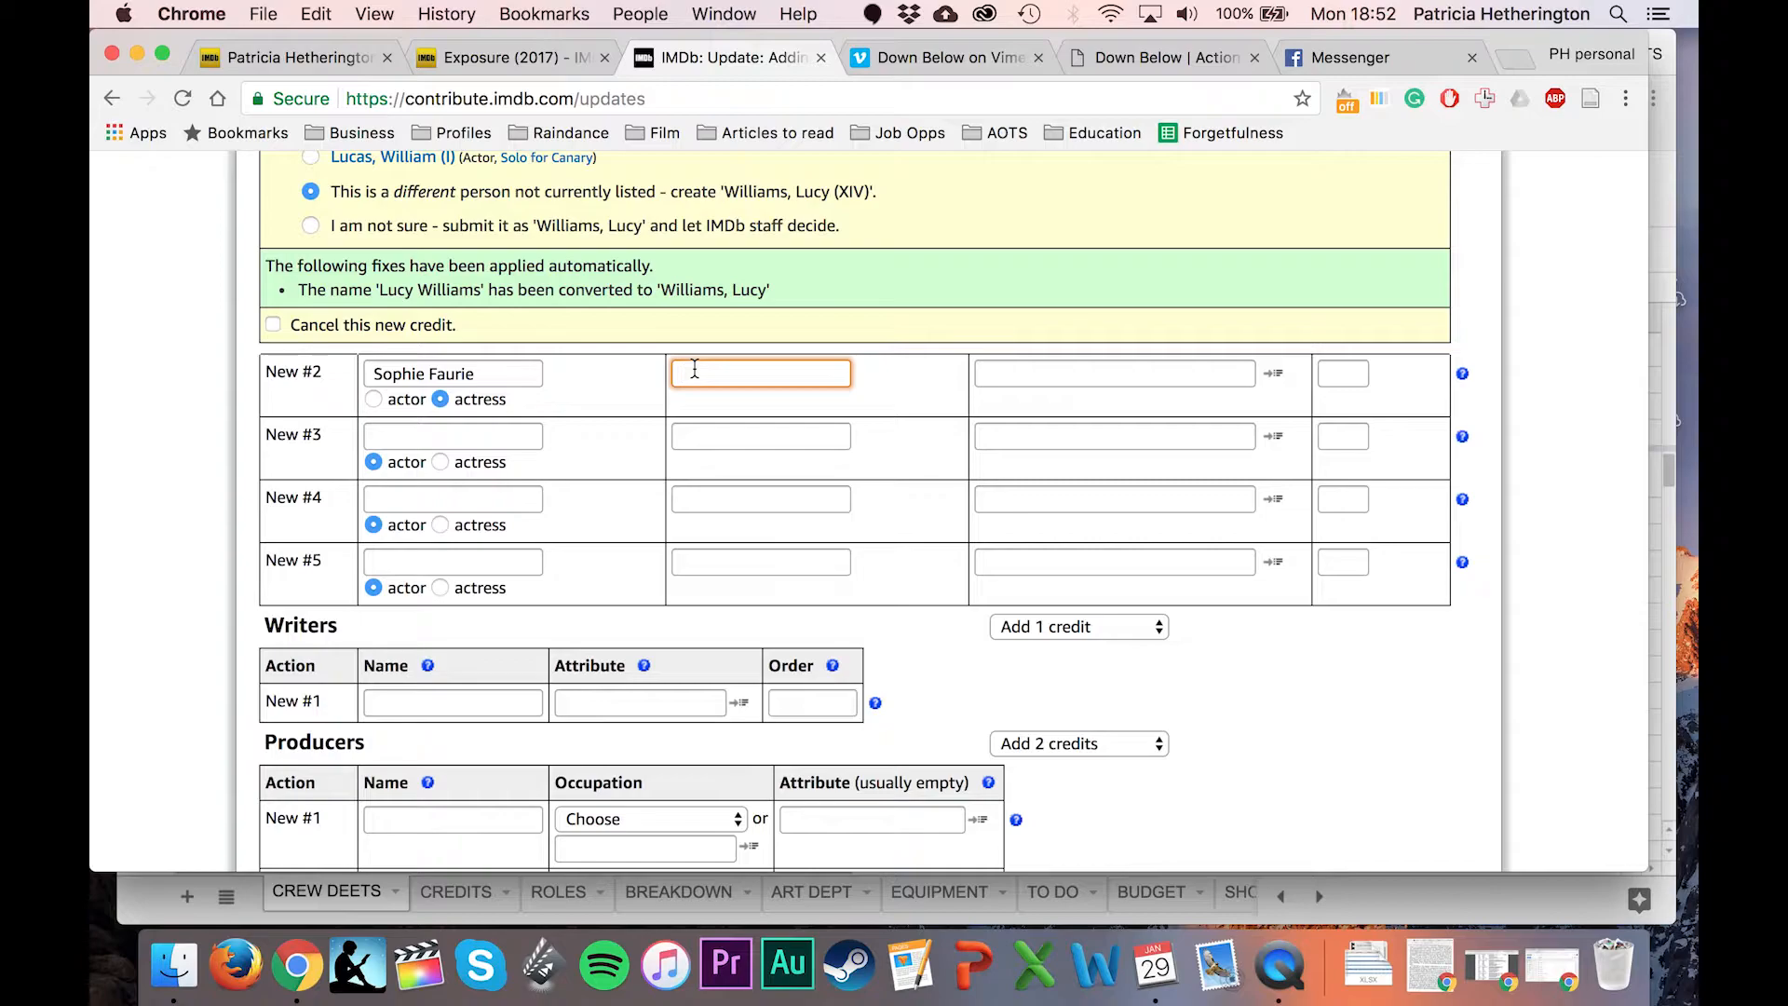
type("Faurie, Sophie")
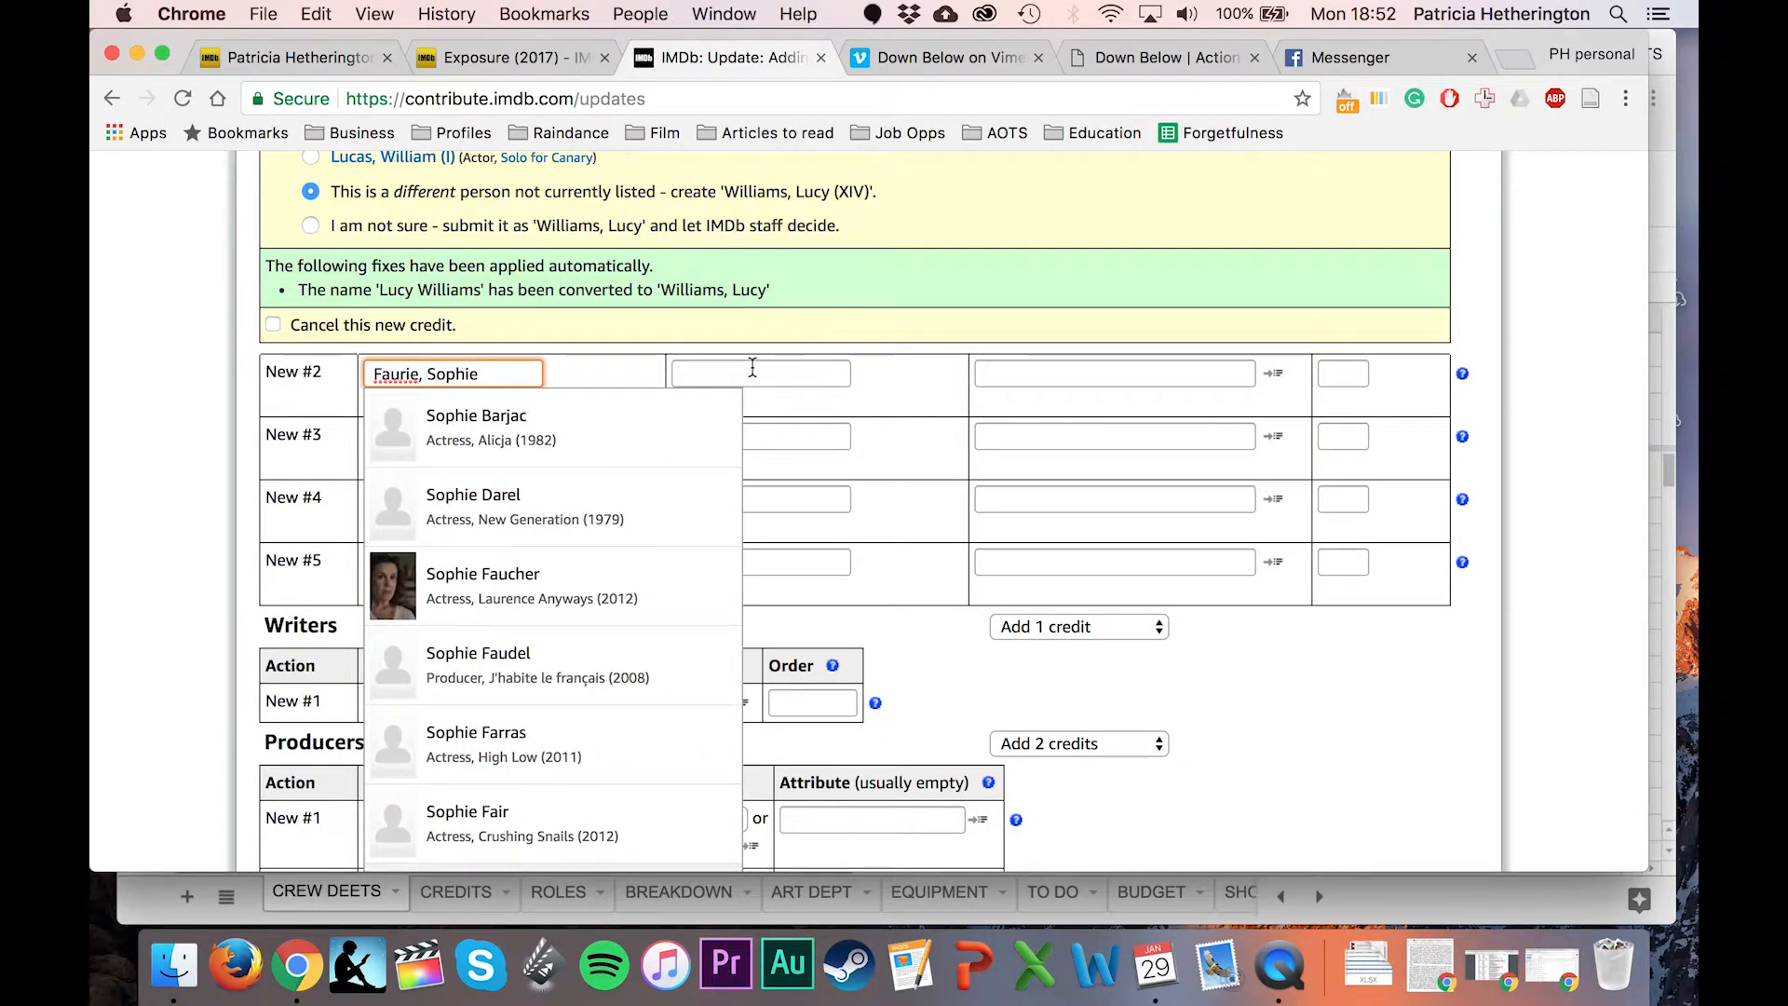
Set the second cast credit's character to Elizabeth and its order to 1.
left_click(706, 374)
type("Elizabeth")
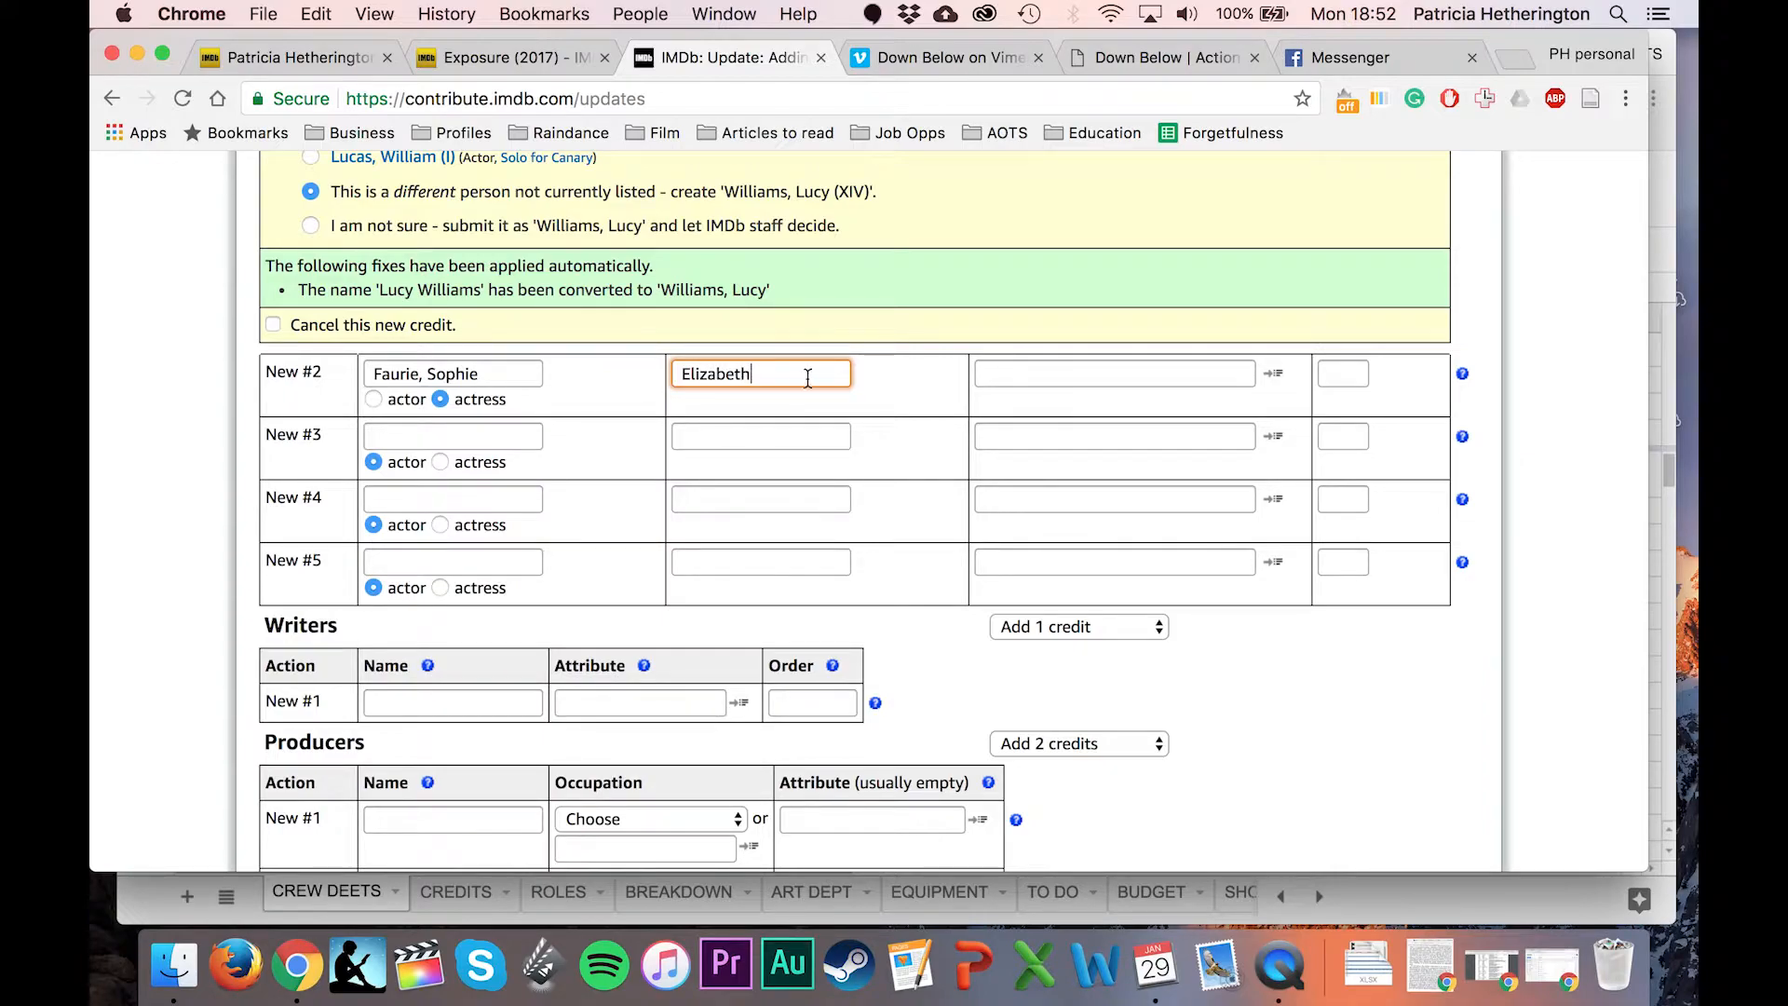
left_click(1332, 377)
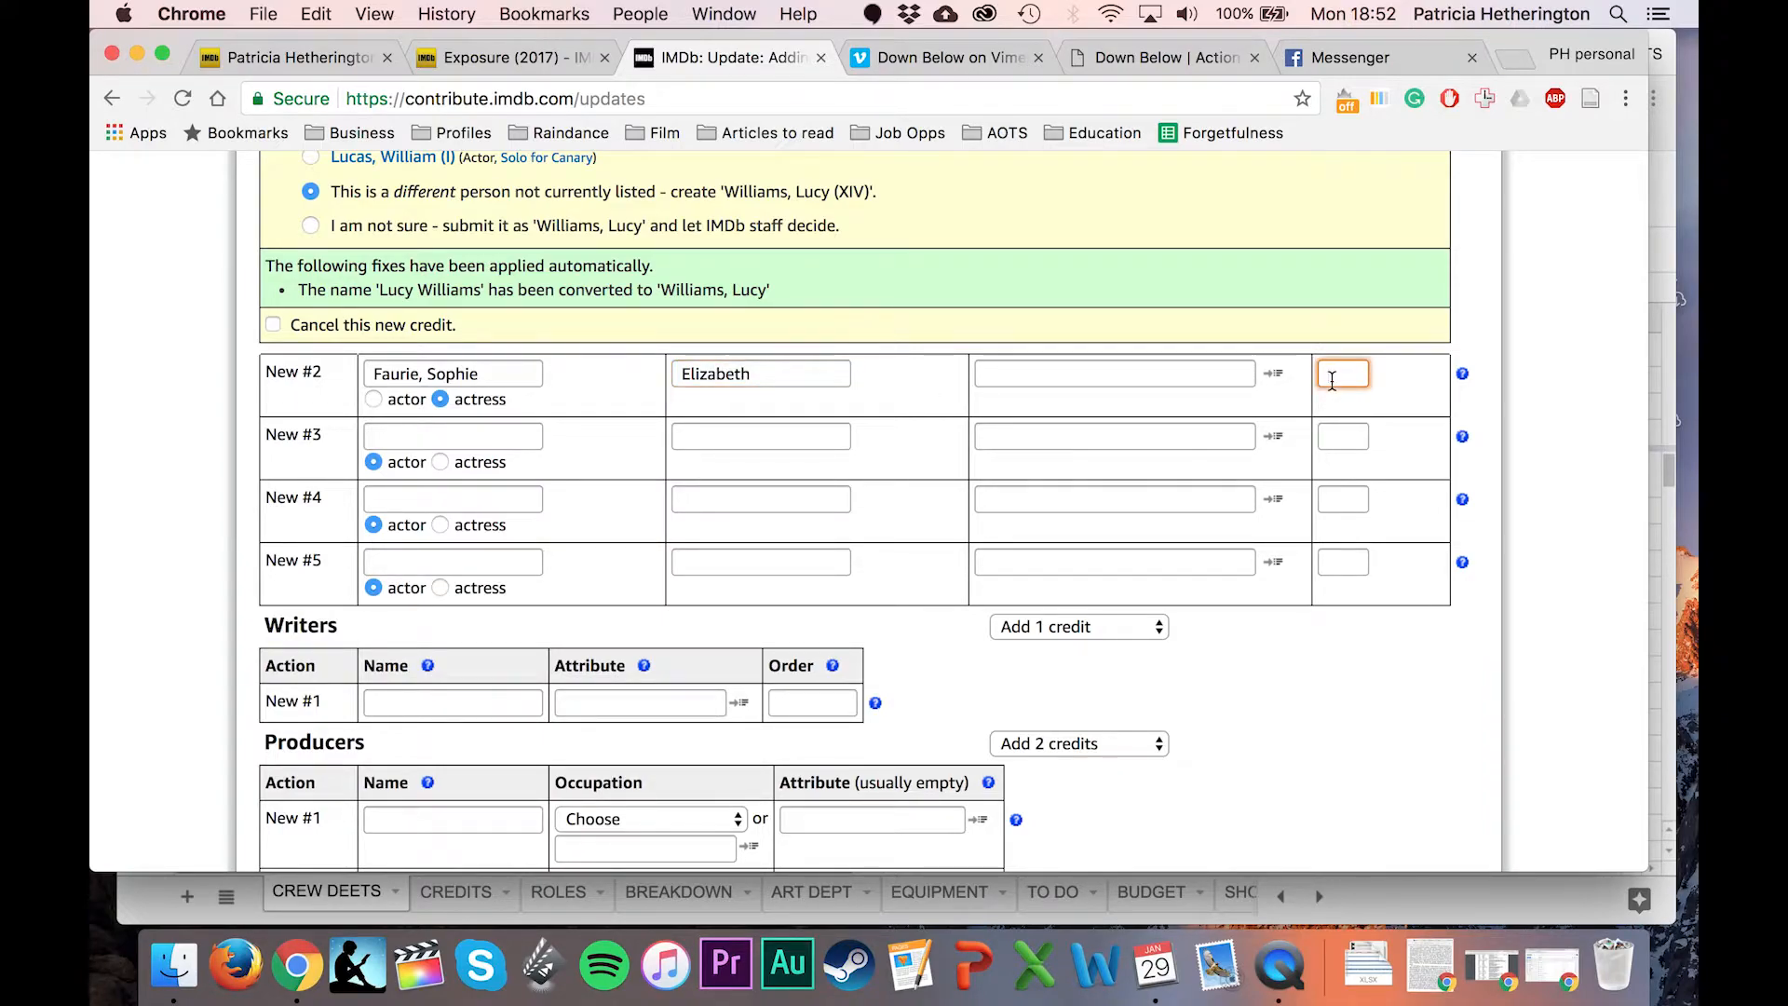
Enter the third cast member from the Vimeo cast list as an actor in Cast row 3, with the surname first.
left_click(459, 438)
left_click(946, 73)
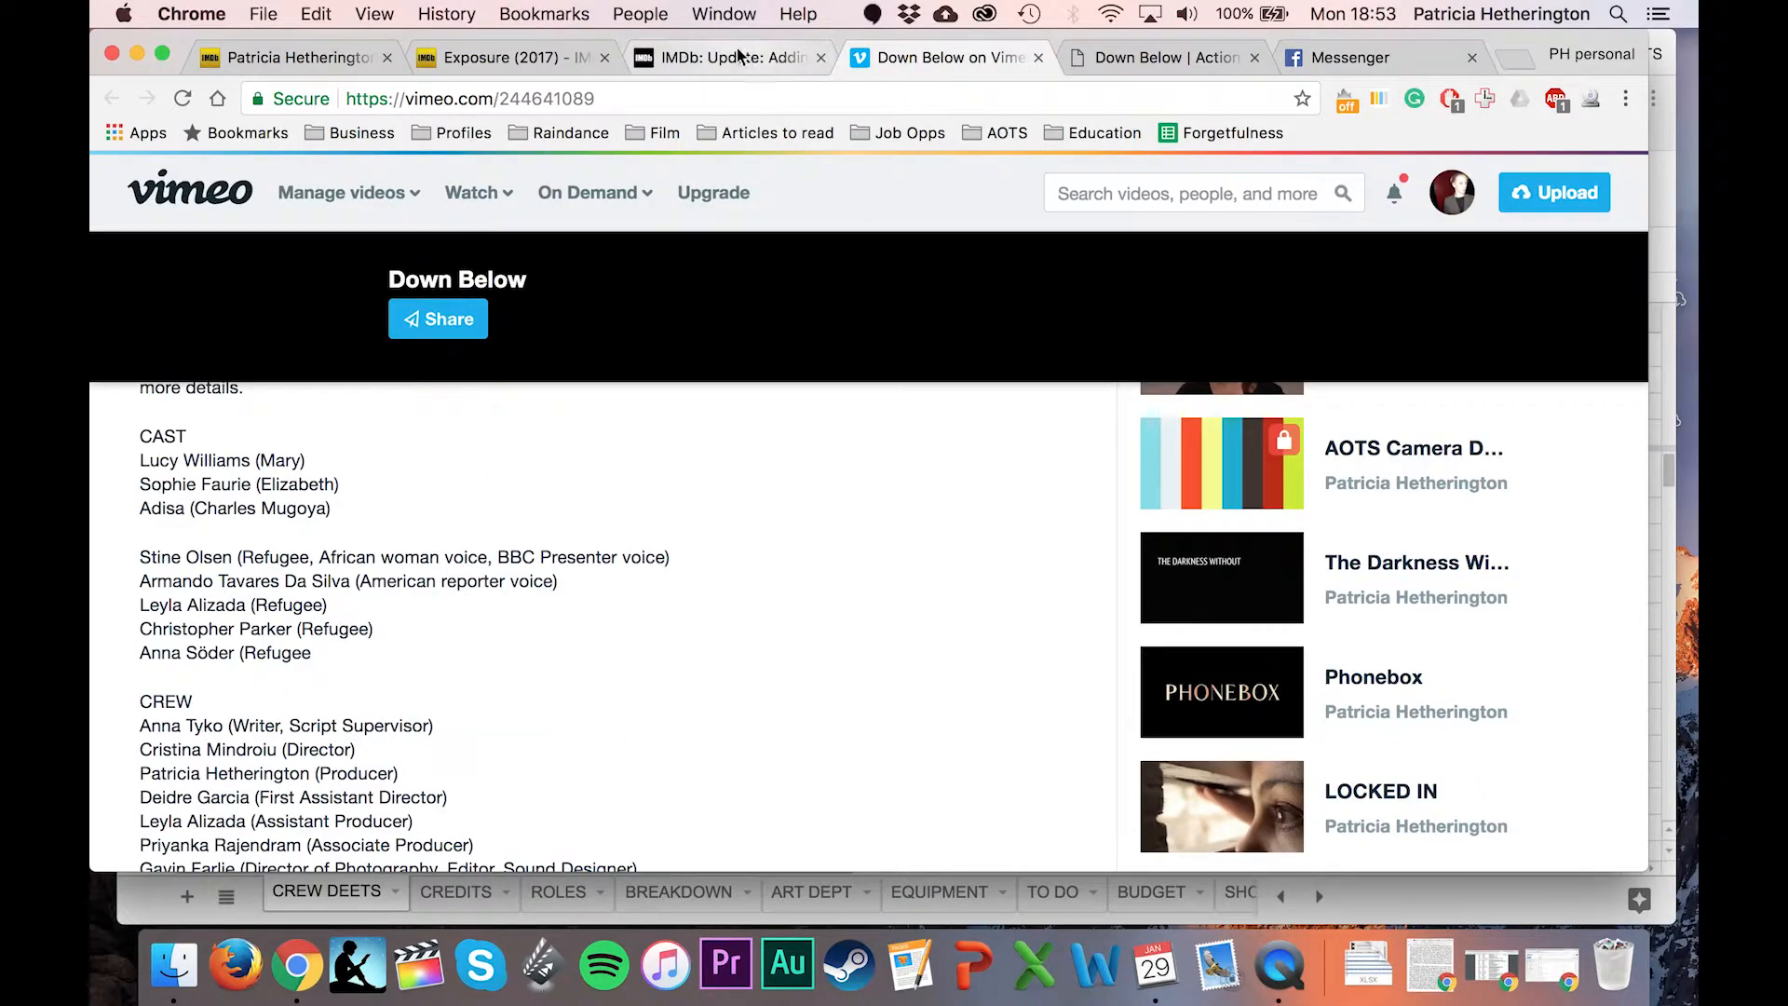
left_click(708, 59)
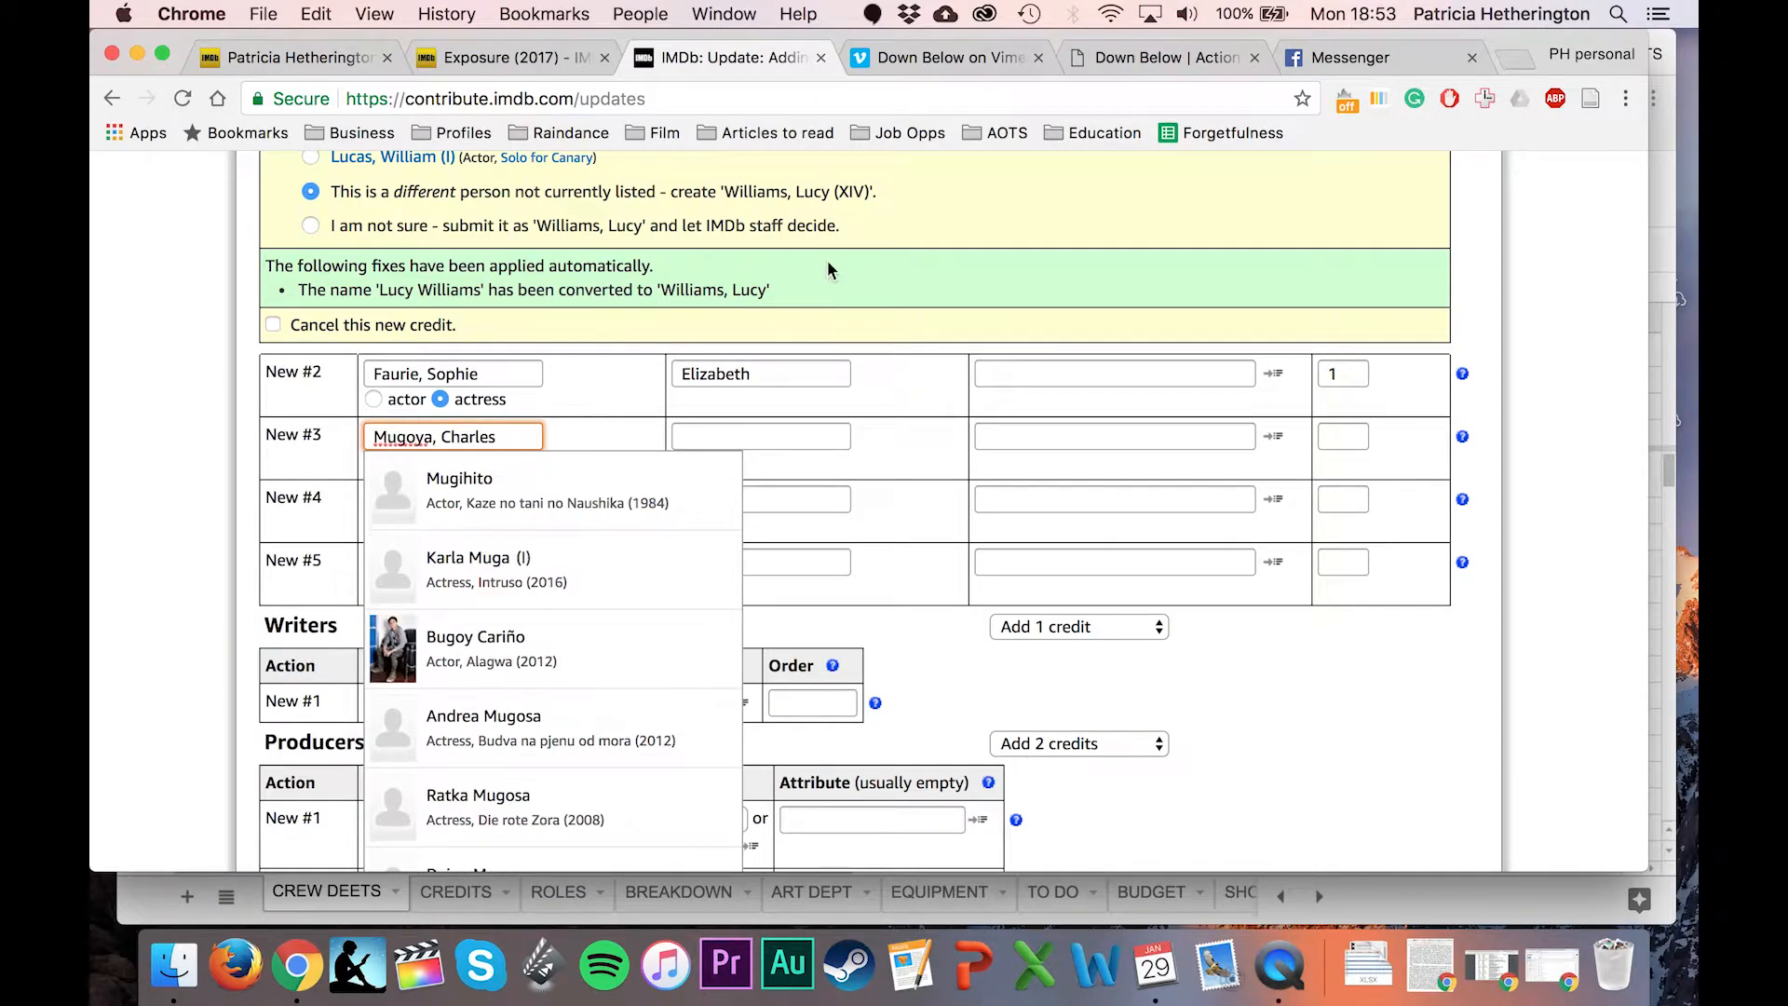
left_click(827, 431)
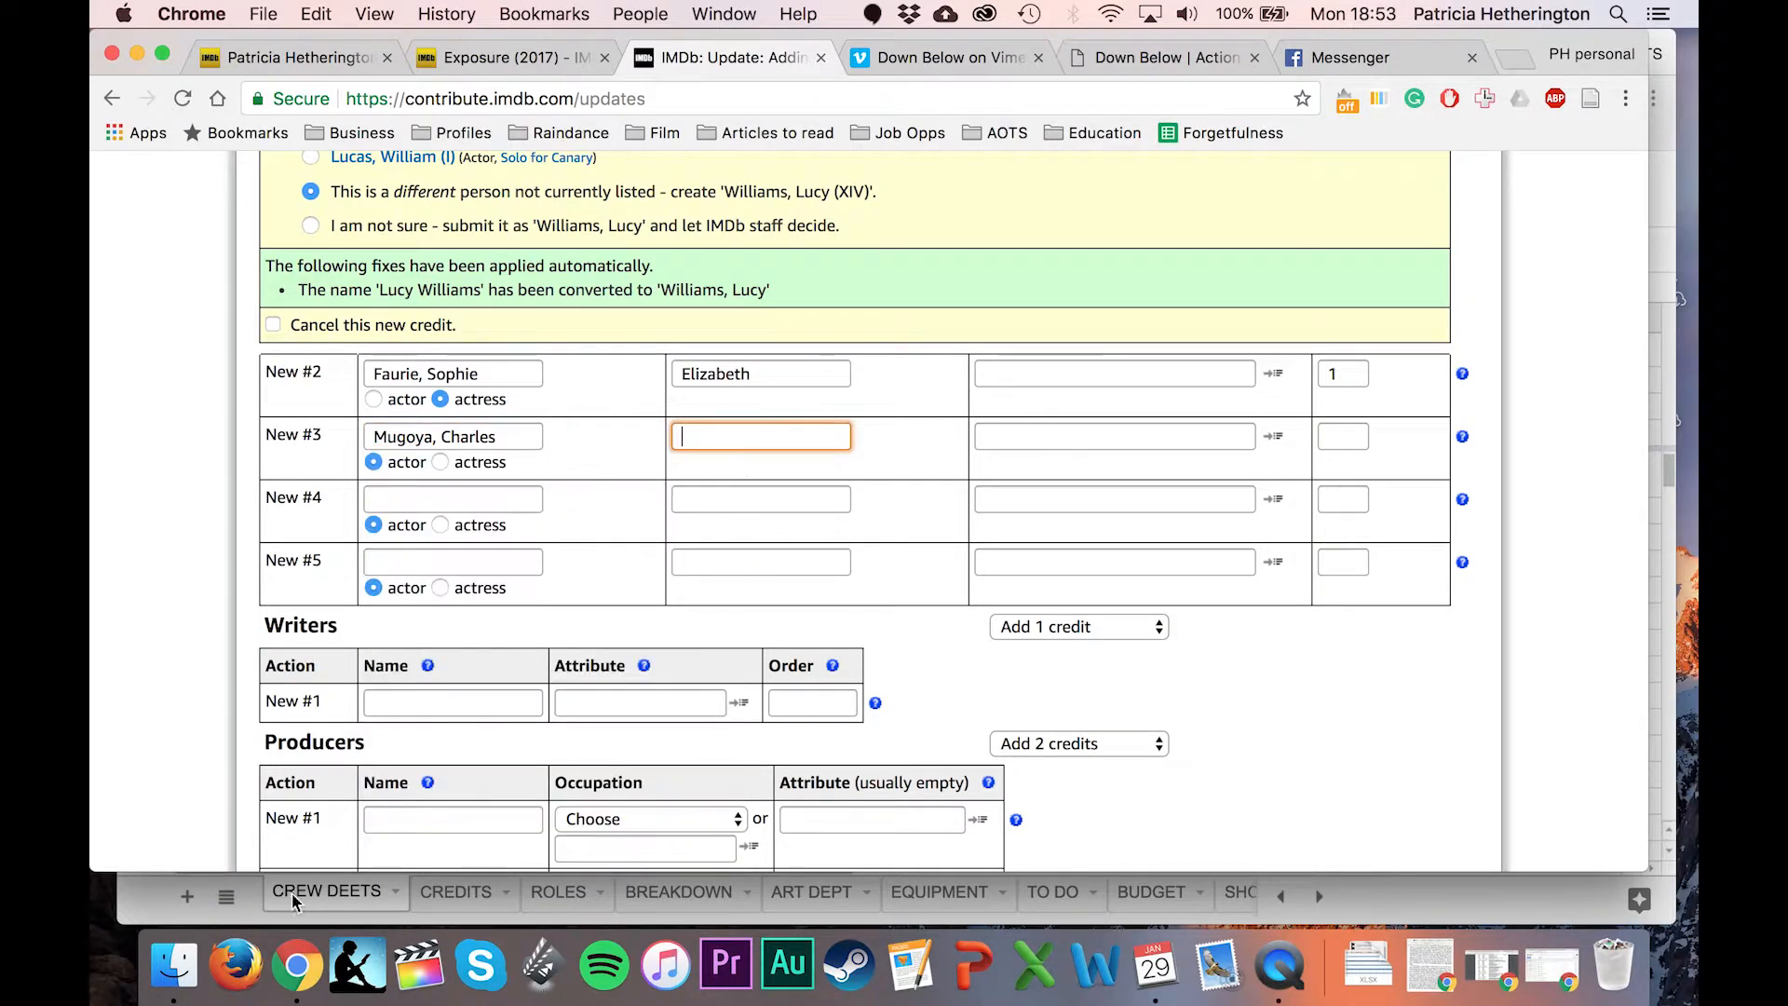
Copy the IMDb handle of the actor playing Adisa from the crew spreadsheet and open that IMDb profile in a new tab.
left_click(224, 916)
left_click(1021, 801)
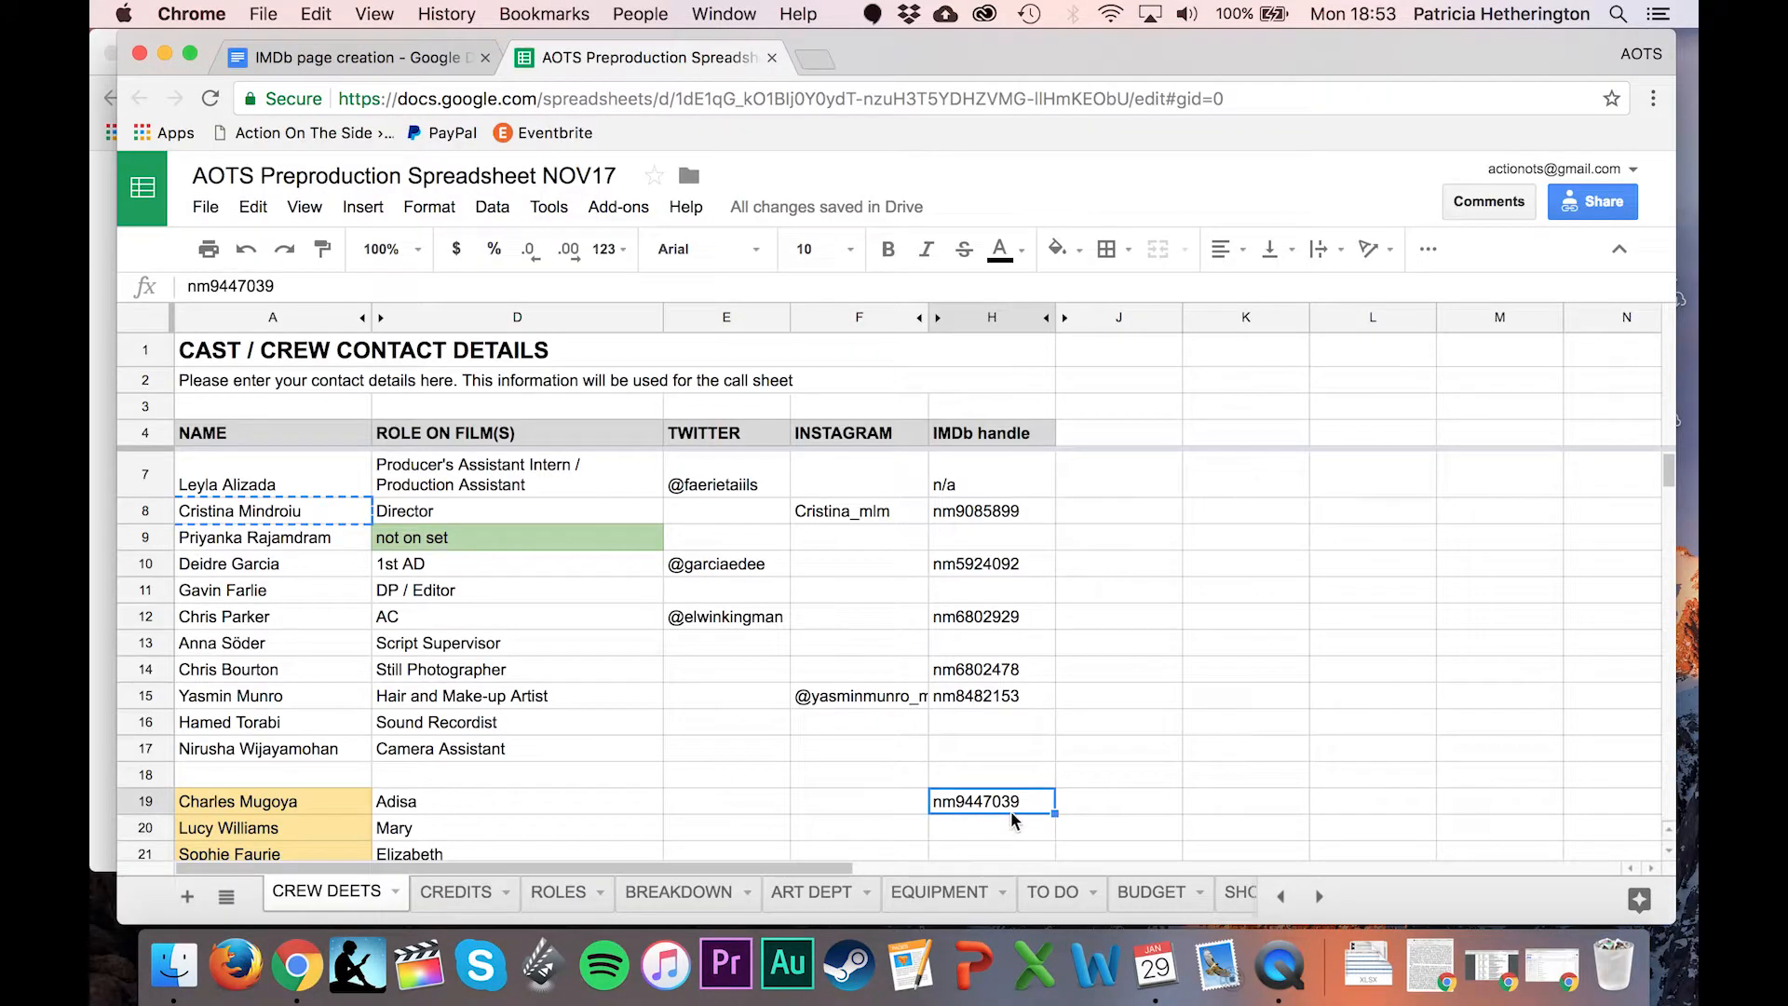
key("super+c")
right_click(295, 969)
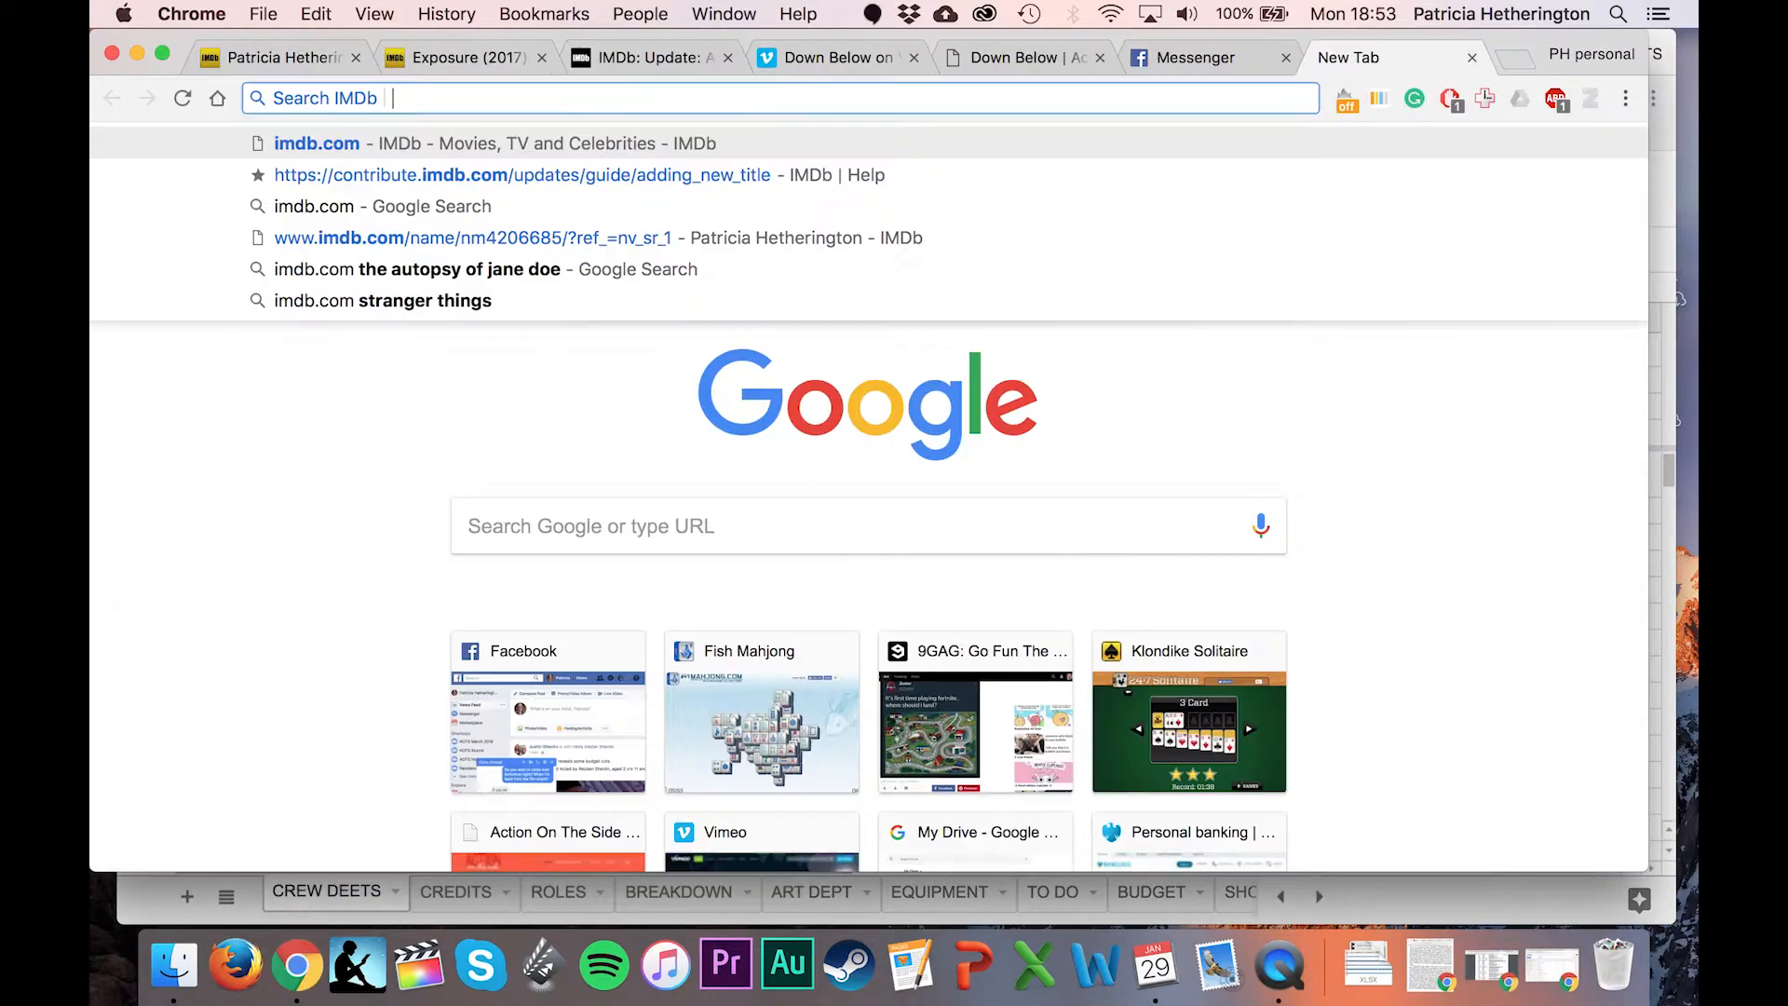
type("nm")
key("BackSpace")
key("BackSpace")
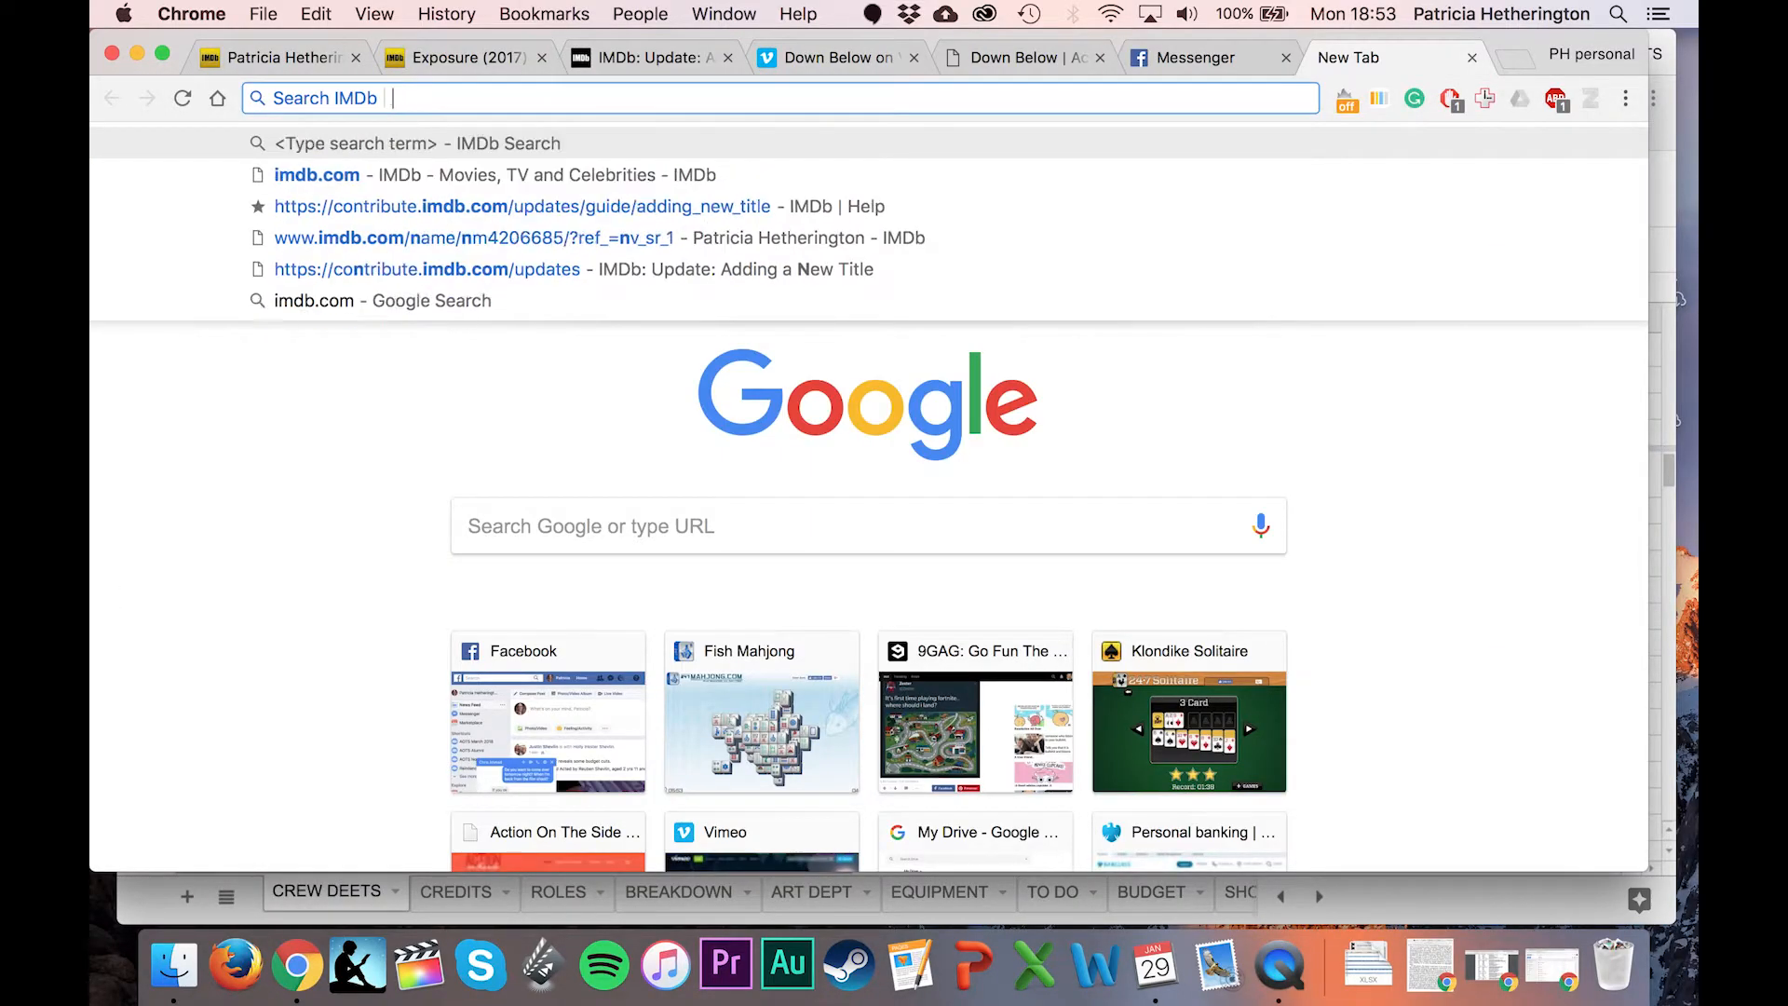
key("super+v")
key("Return")
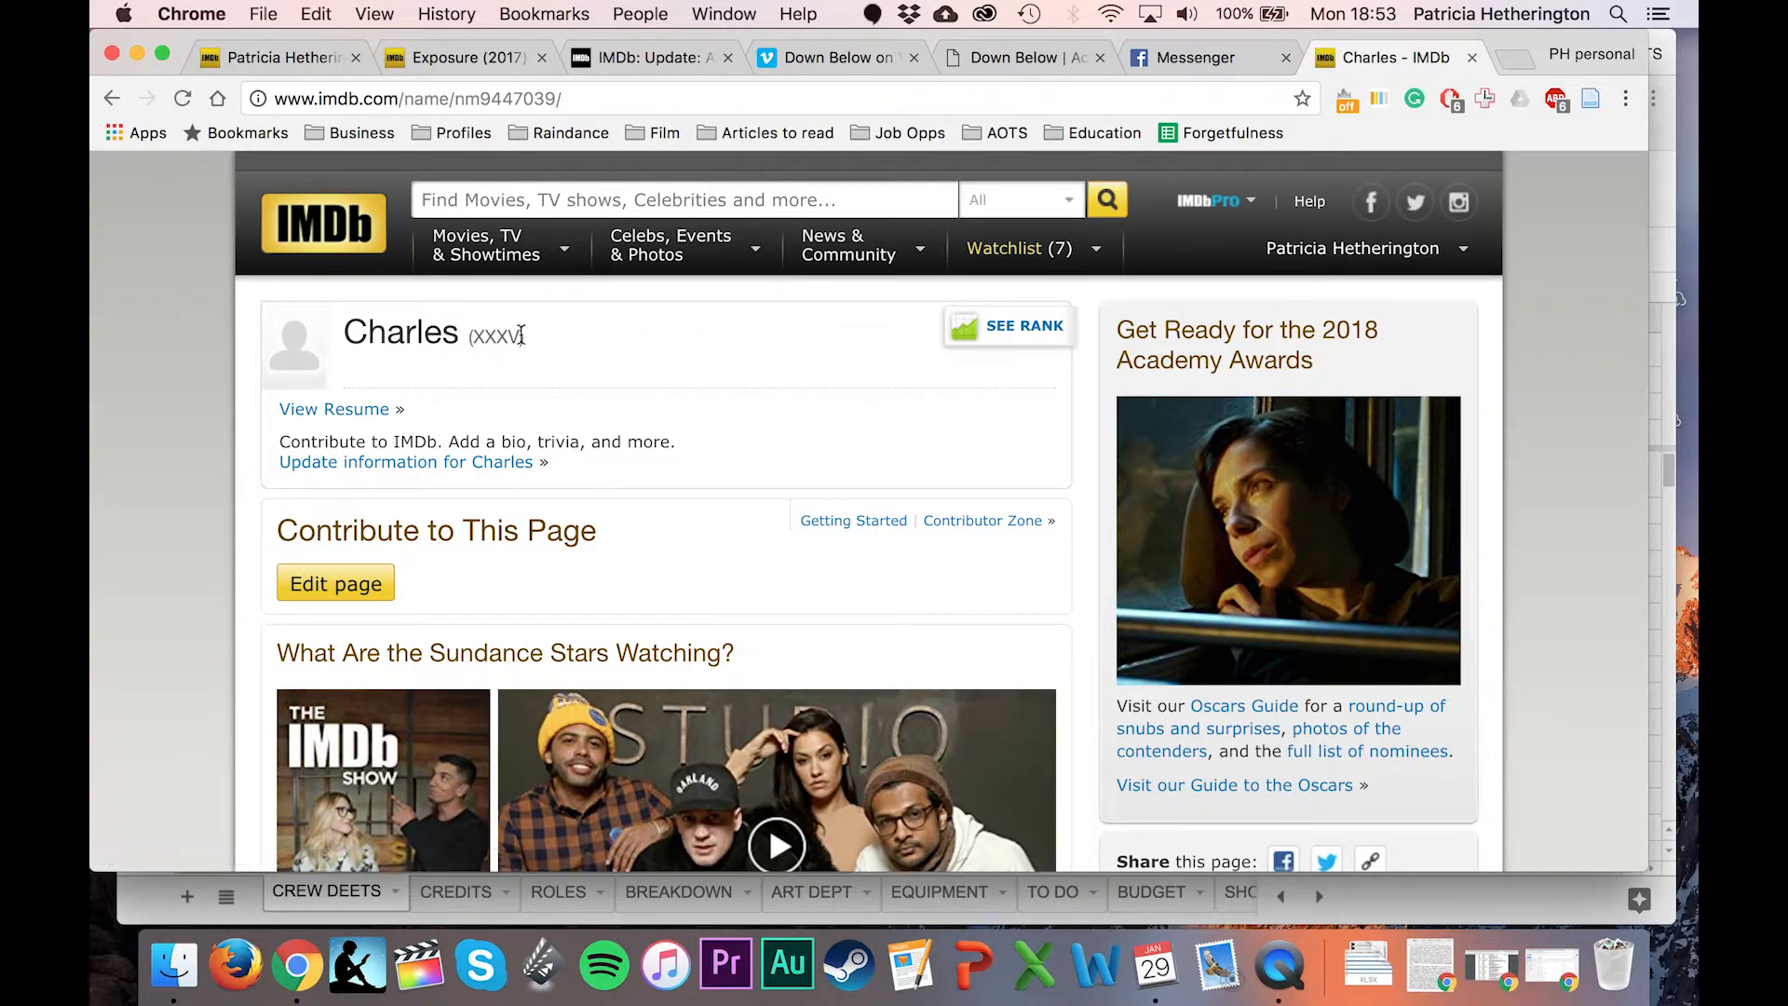
Match the third cast credit to the existing IMDb listing numbered (XXXV), with character Adisa and order 2.
left_click(471, 54)
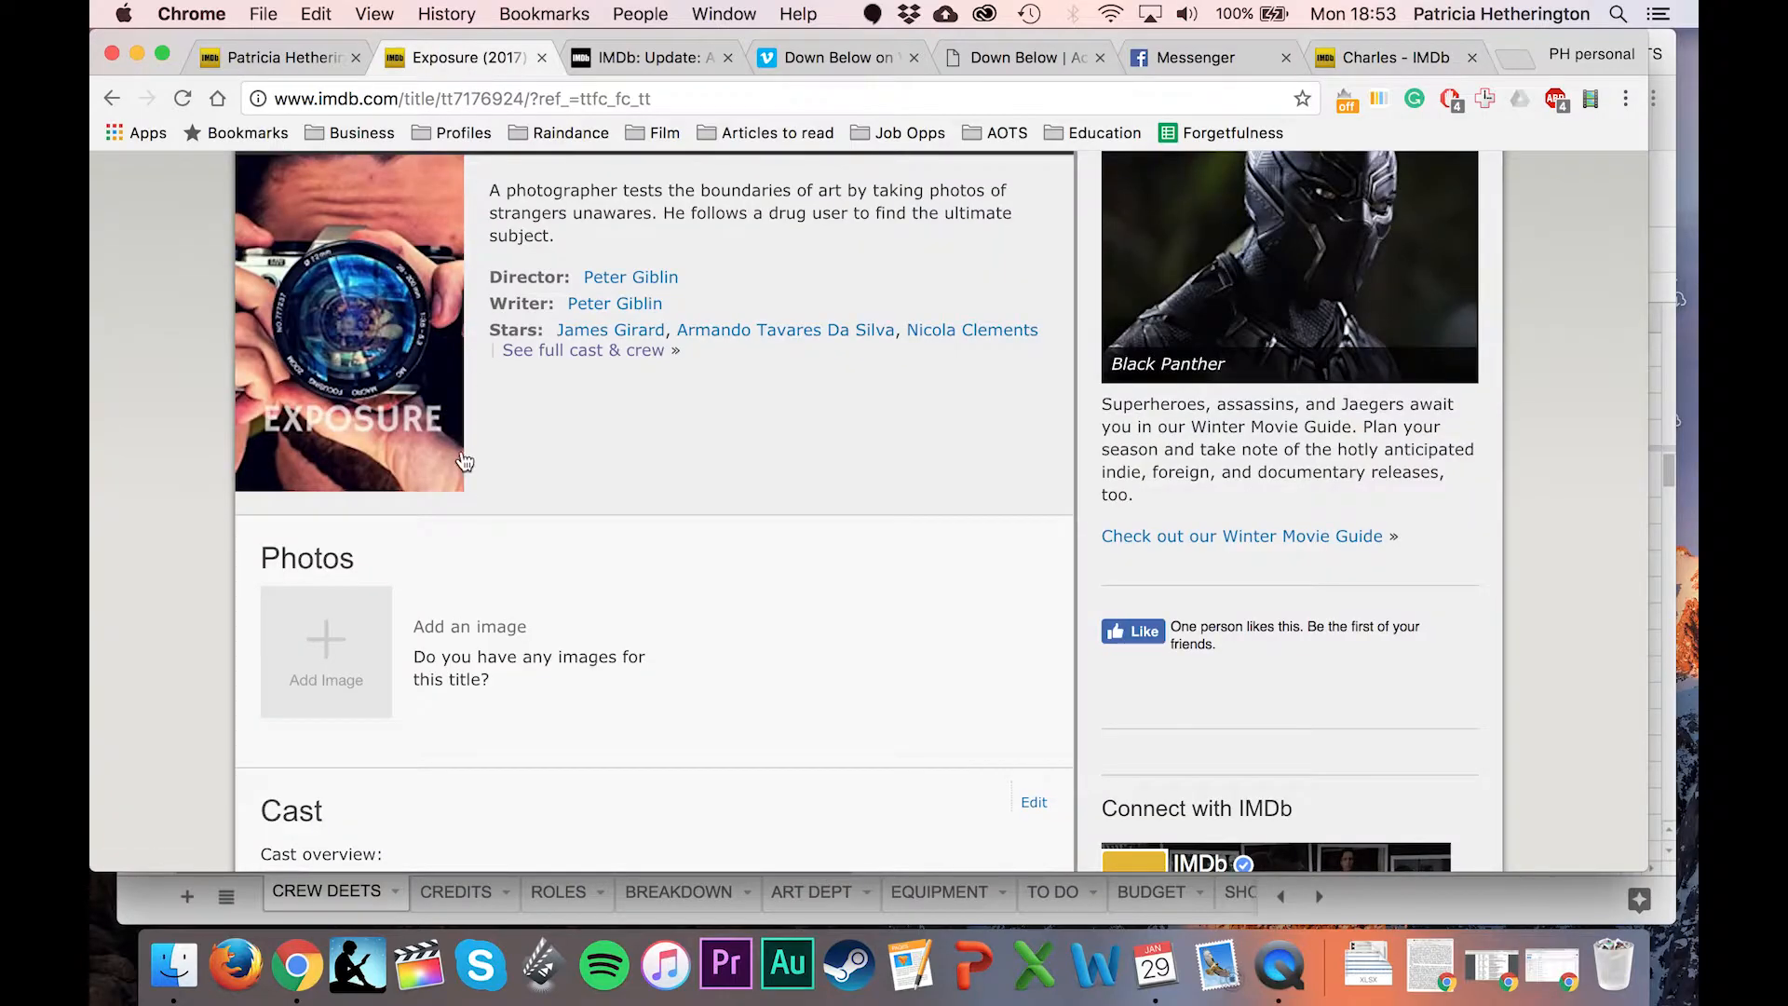
left_click(679, 61)
type("(XXXV")
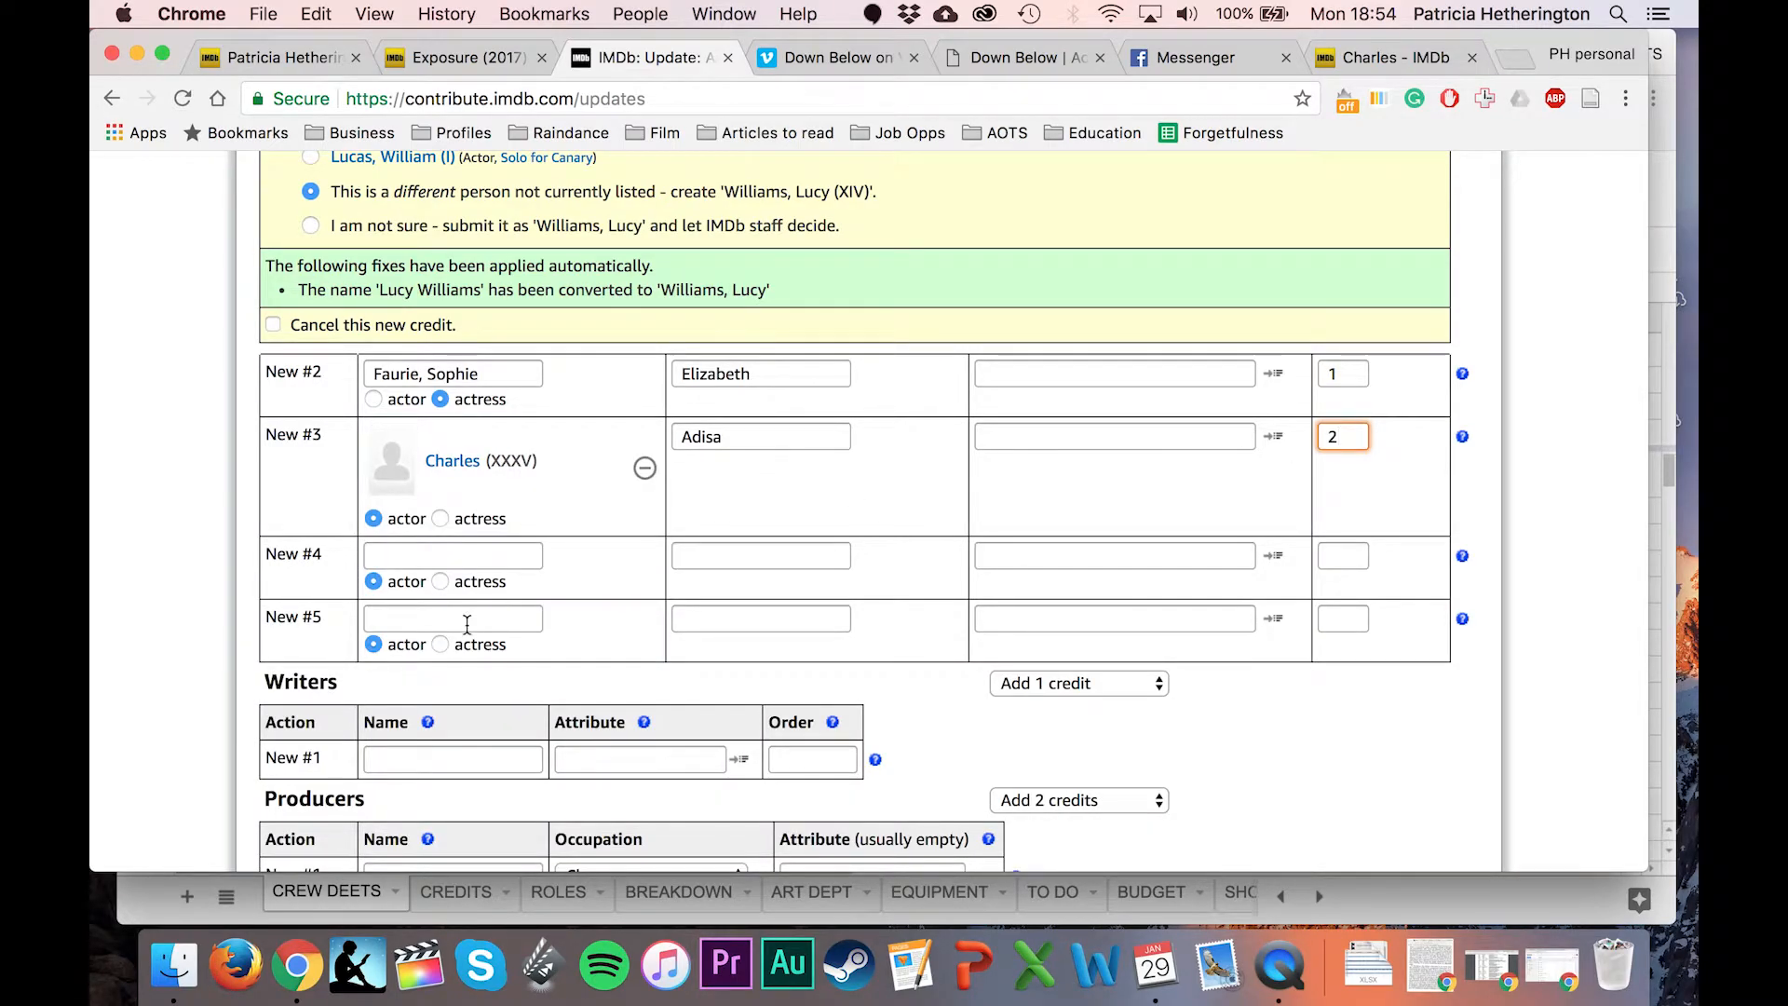
Add the fourth cast member in Cast row 4, choosing the suggested actress known for Forgive Me Not (2017).
left_click(469, 553)
type("Olsen, Stine")
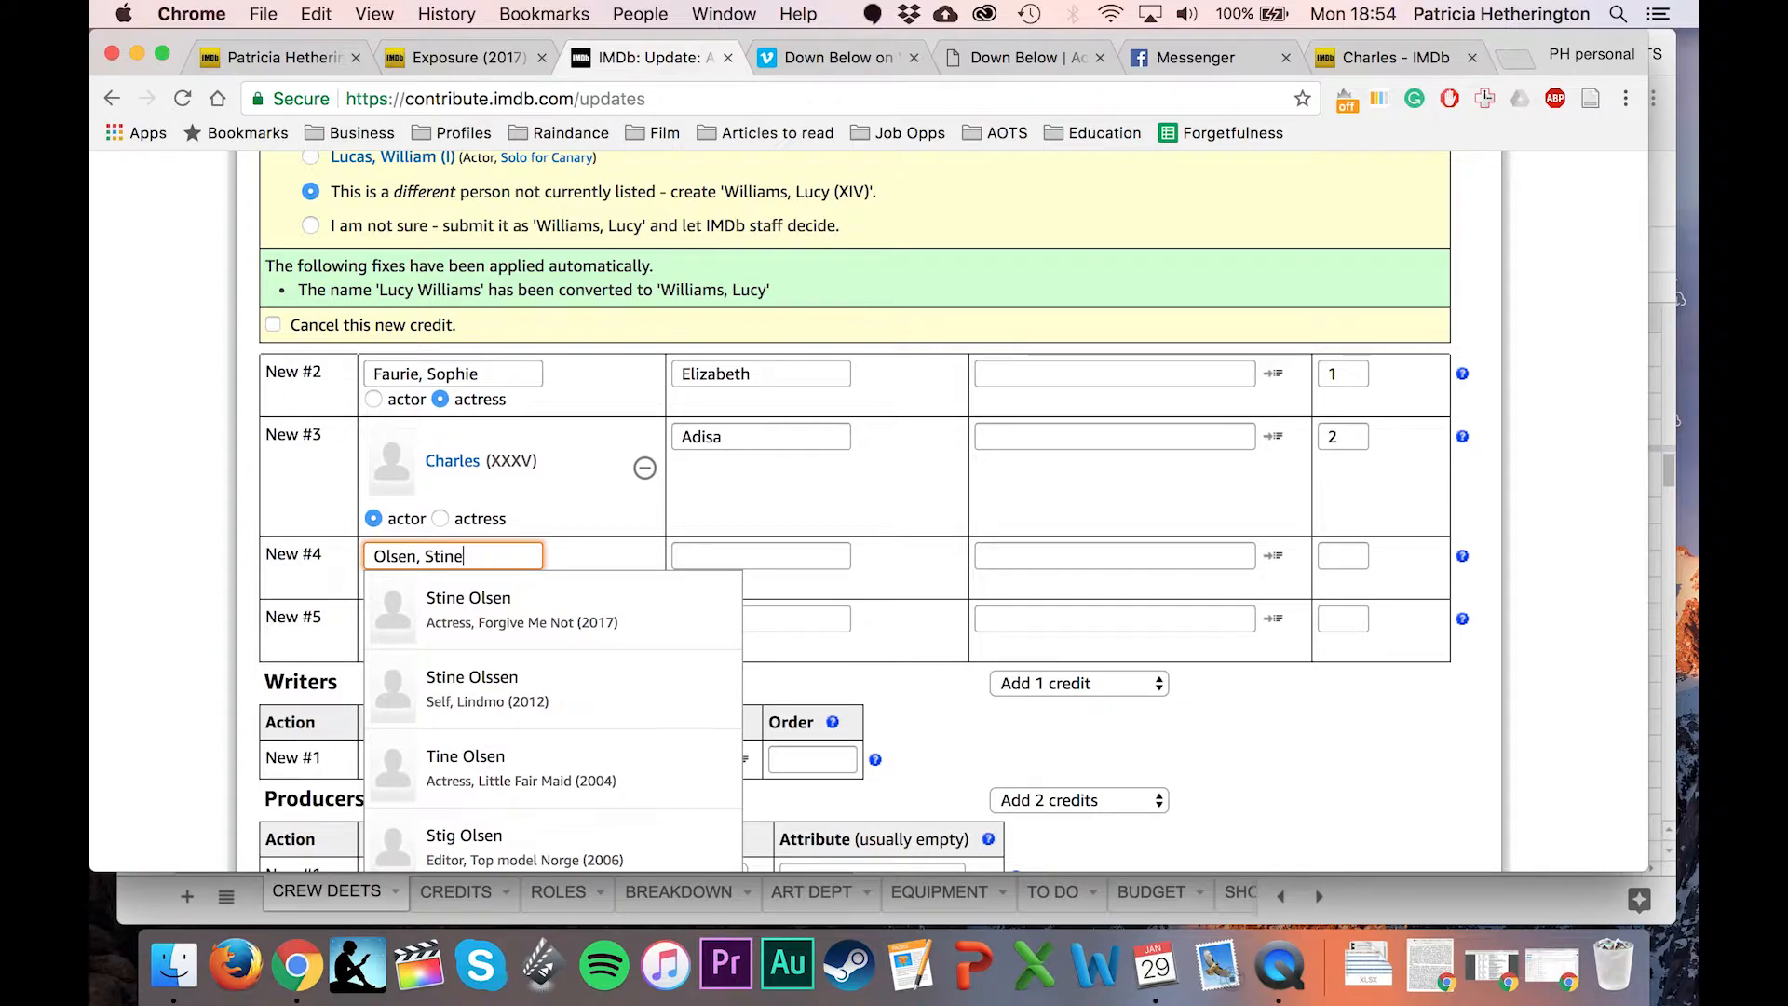
left_click(455, 613)
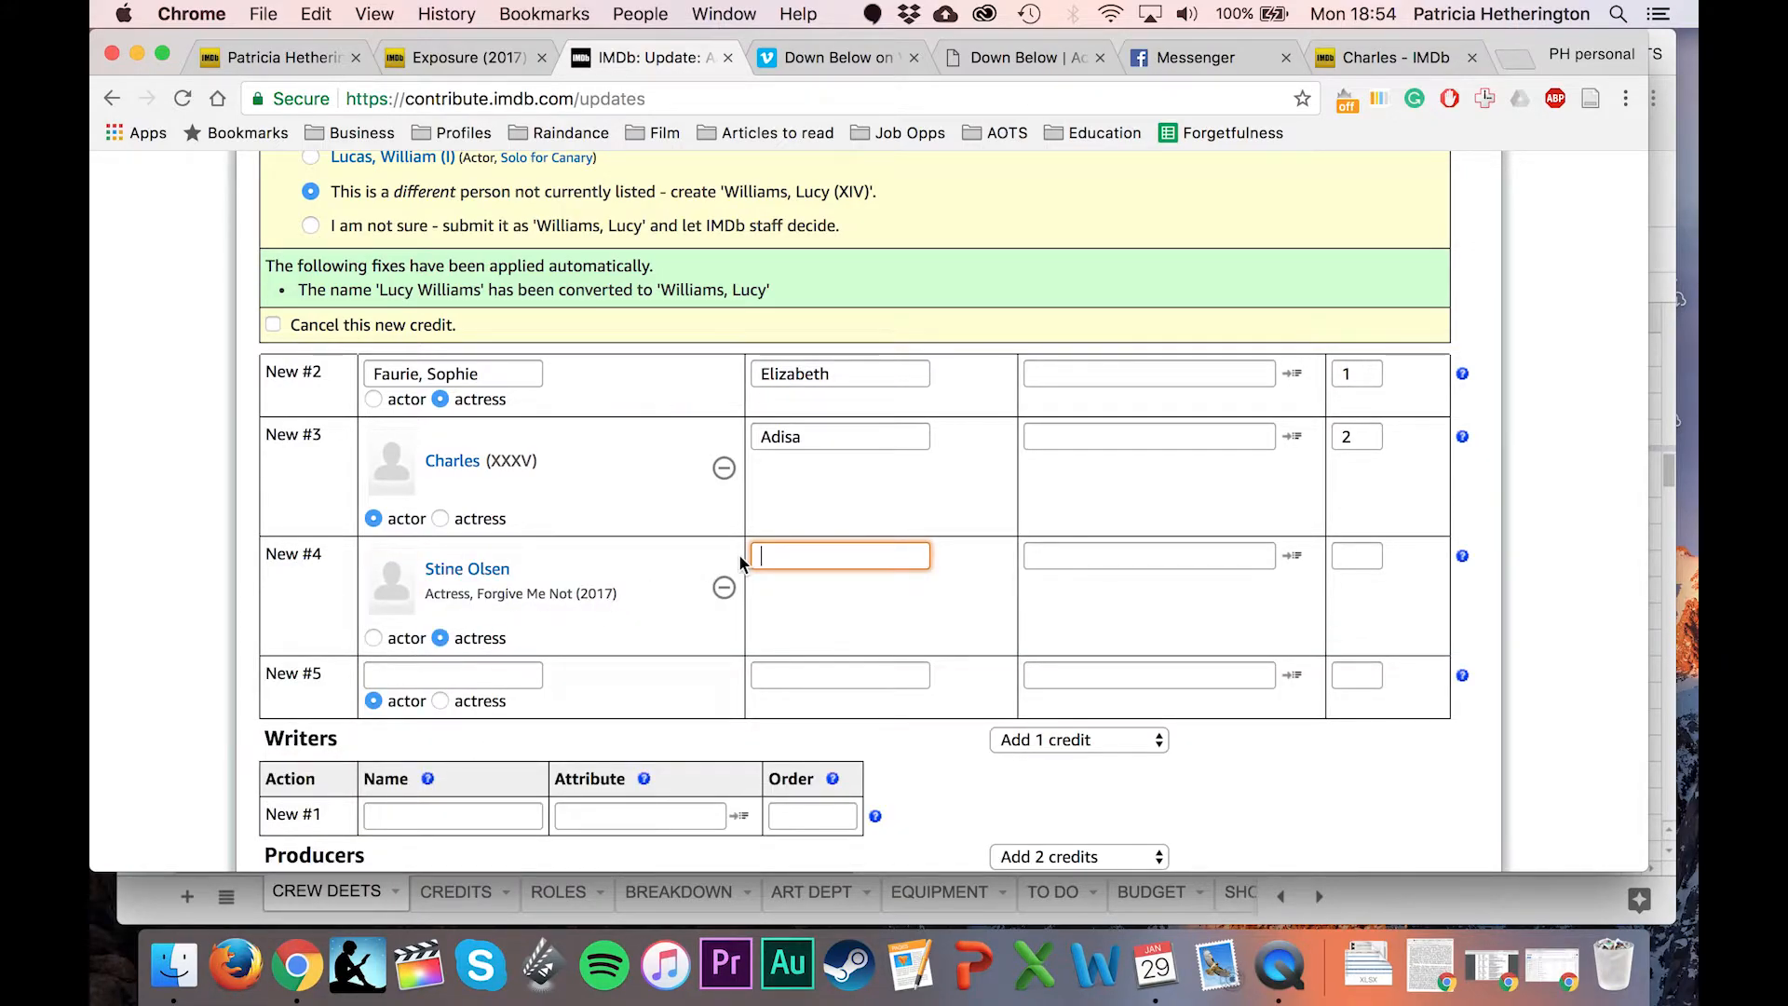
Set the fourth cast credit's character to "African woman voice, BBC Presenter voice", copied from the Vimeo cast list.
key("ctrl+Tab")
left_click_drag(241, 557, 655, 566)
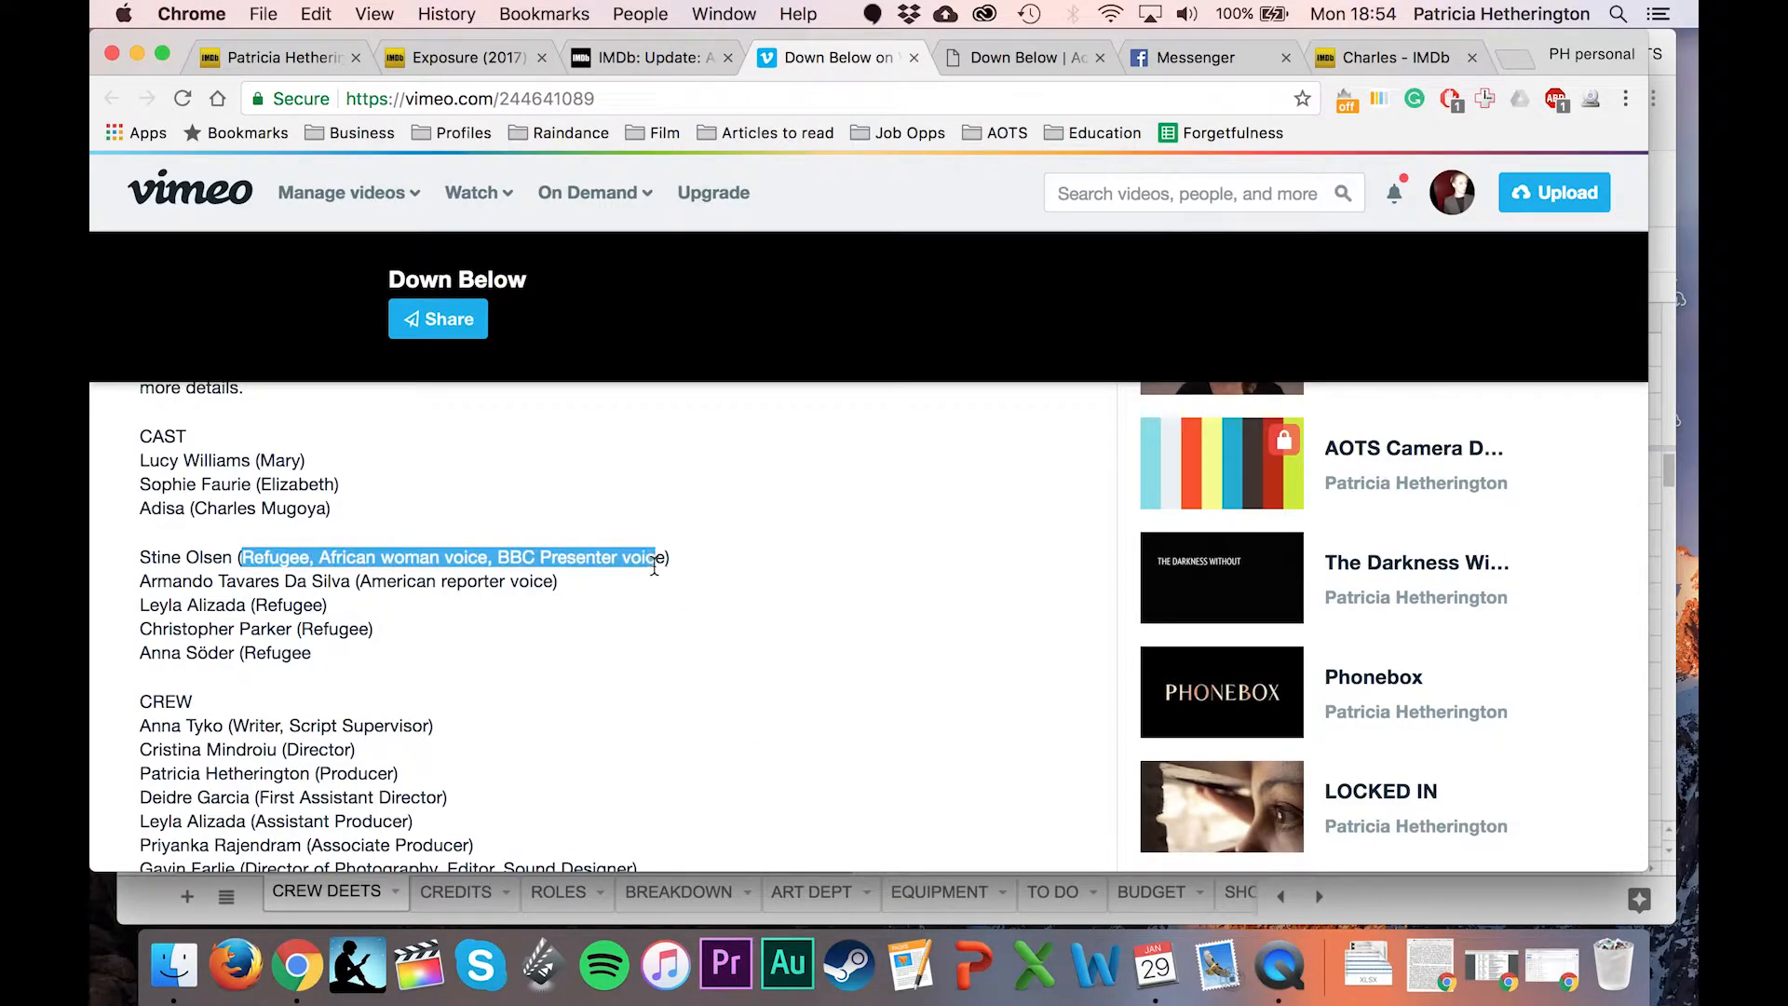
key("super+c")
key("ctrl+shift+Tab")
key("super+v")
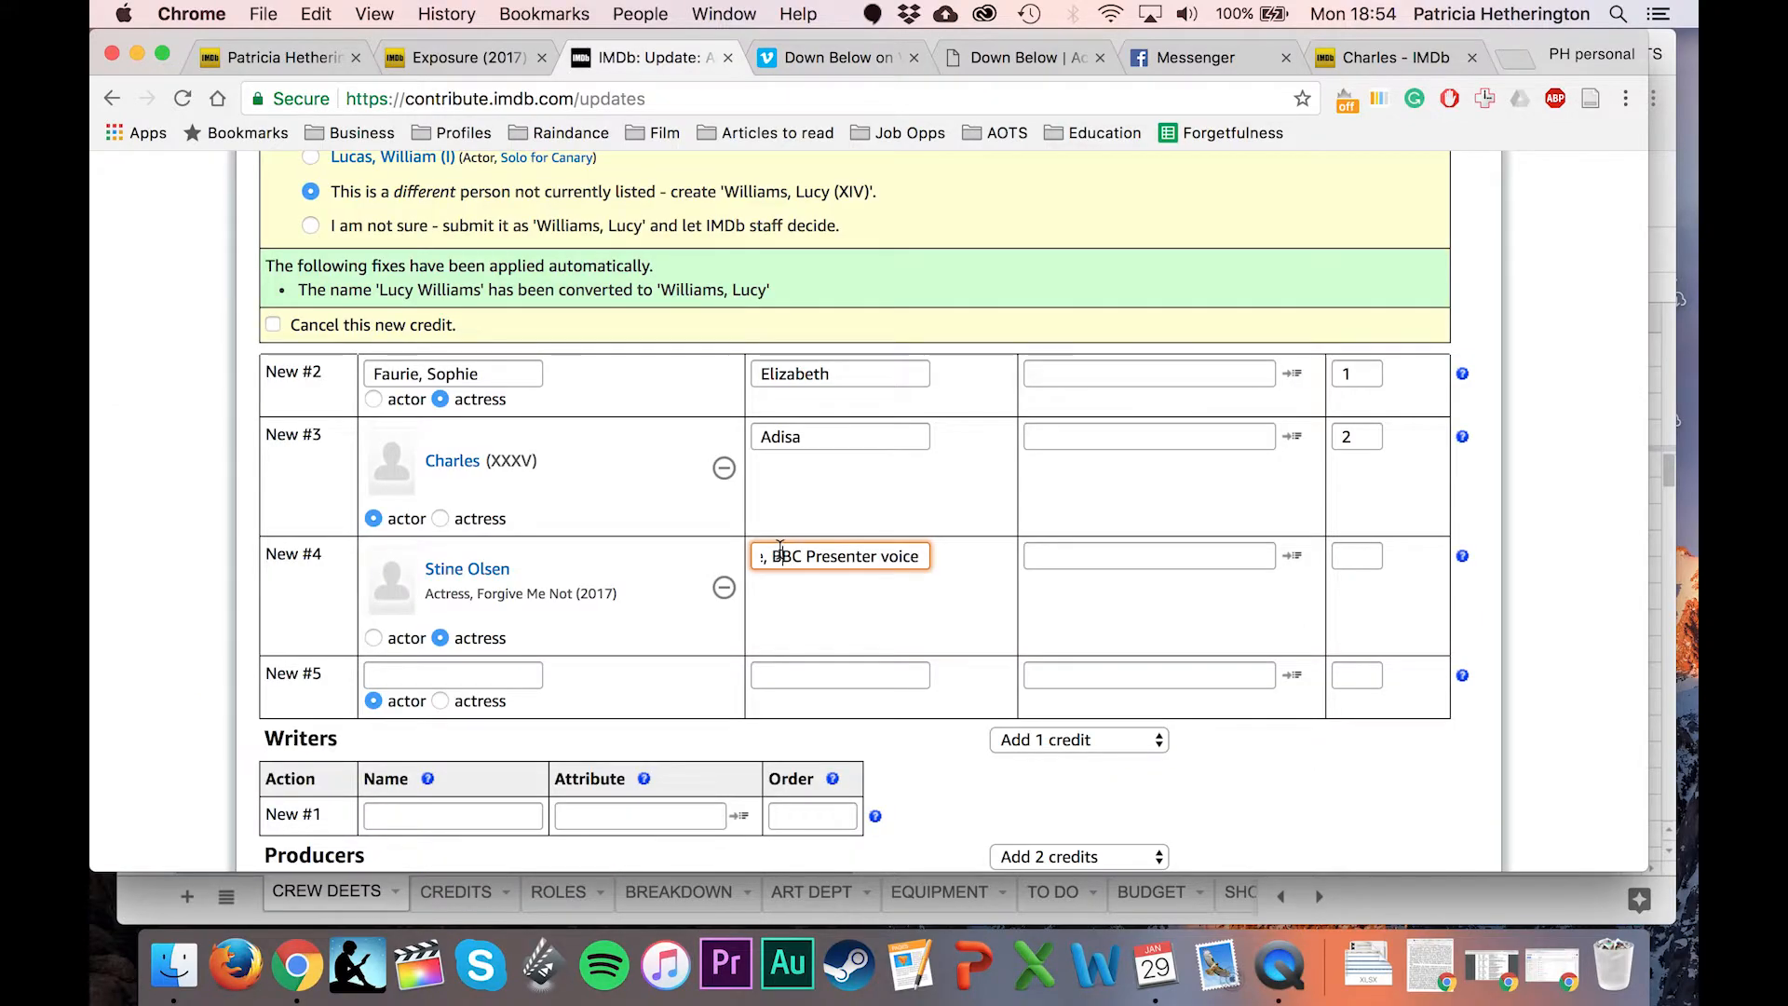
key("alt+Left")
key("alt+Left")
key("alt+Left")
key("alt+Left")
key("alt+Left")
key("alt+Left")
Add the suggested actor known for Brash Young Turks (2016) in Cast row 5, with the character "American reporter voice" from Vimeo.
left_click(422, 676)
type("Ar")
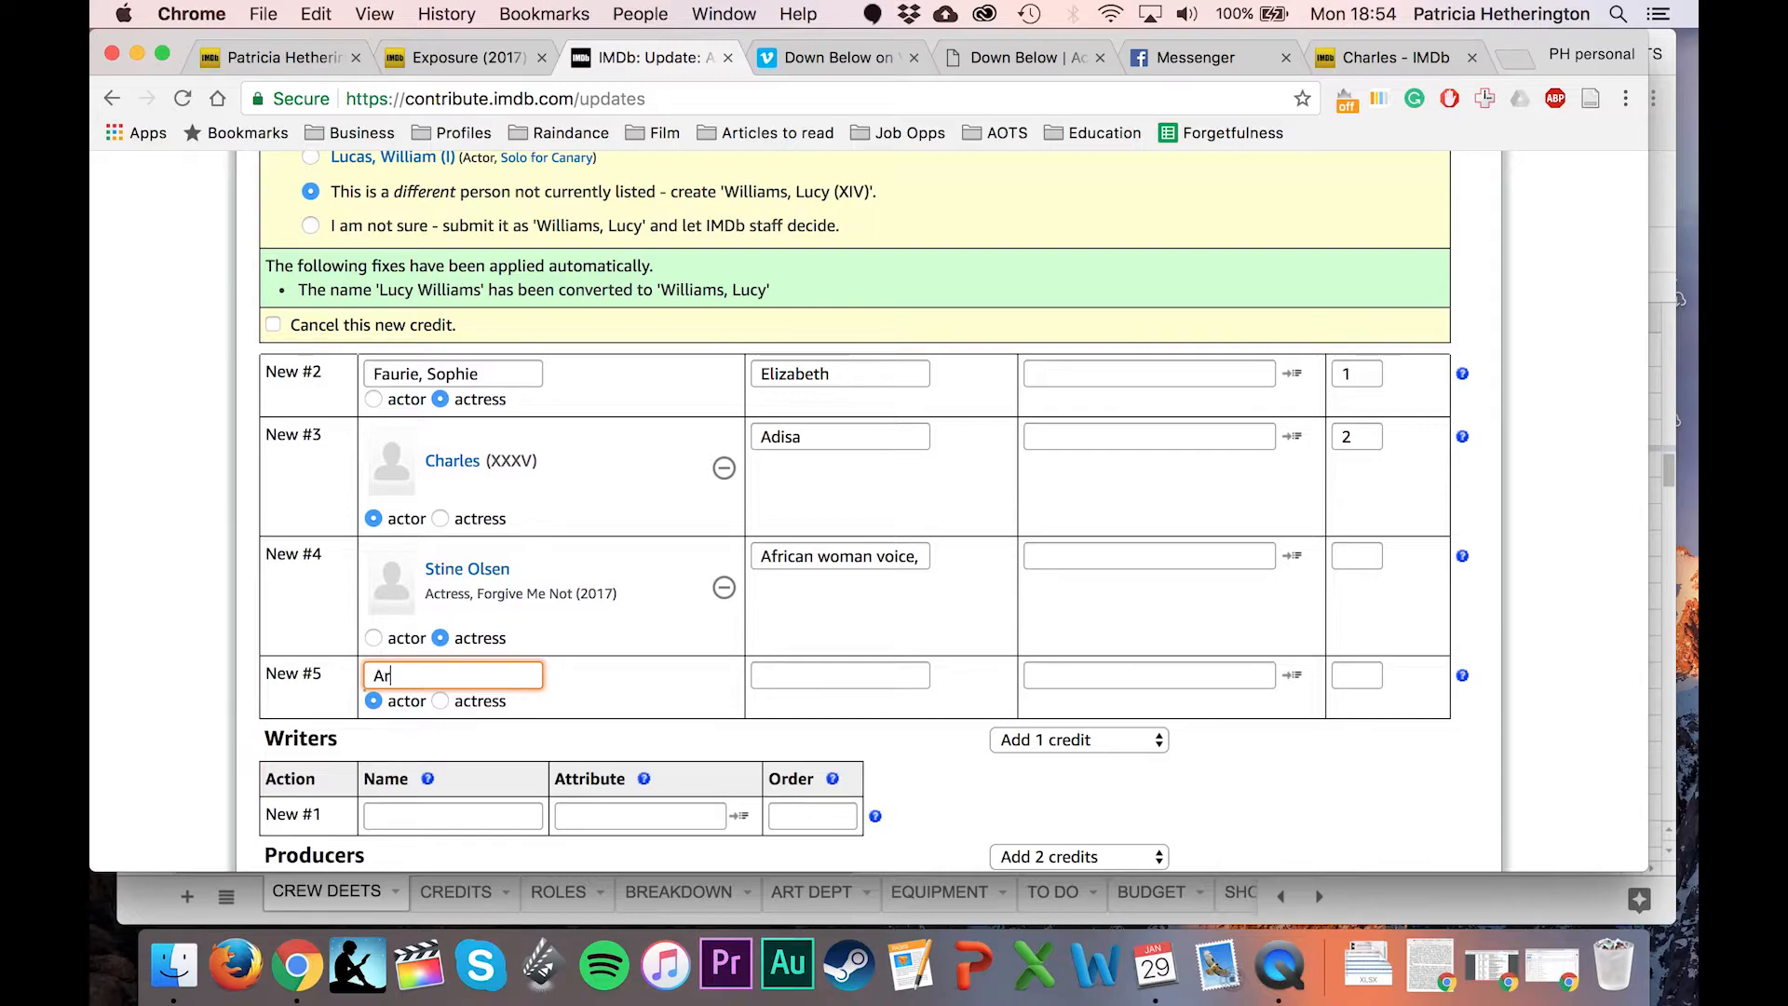
type("mando ")
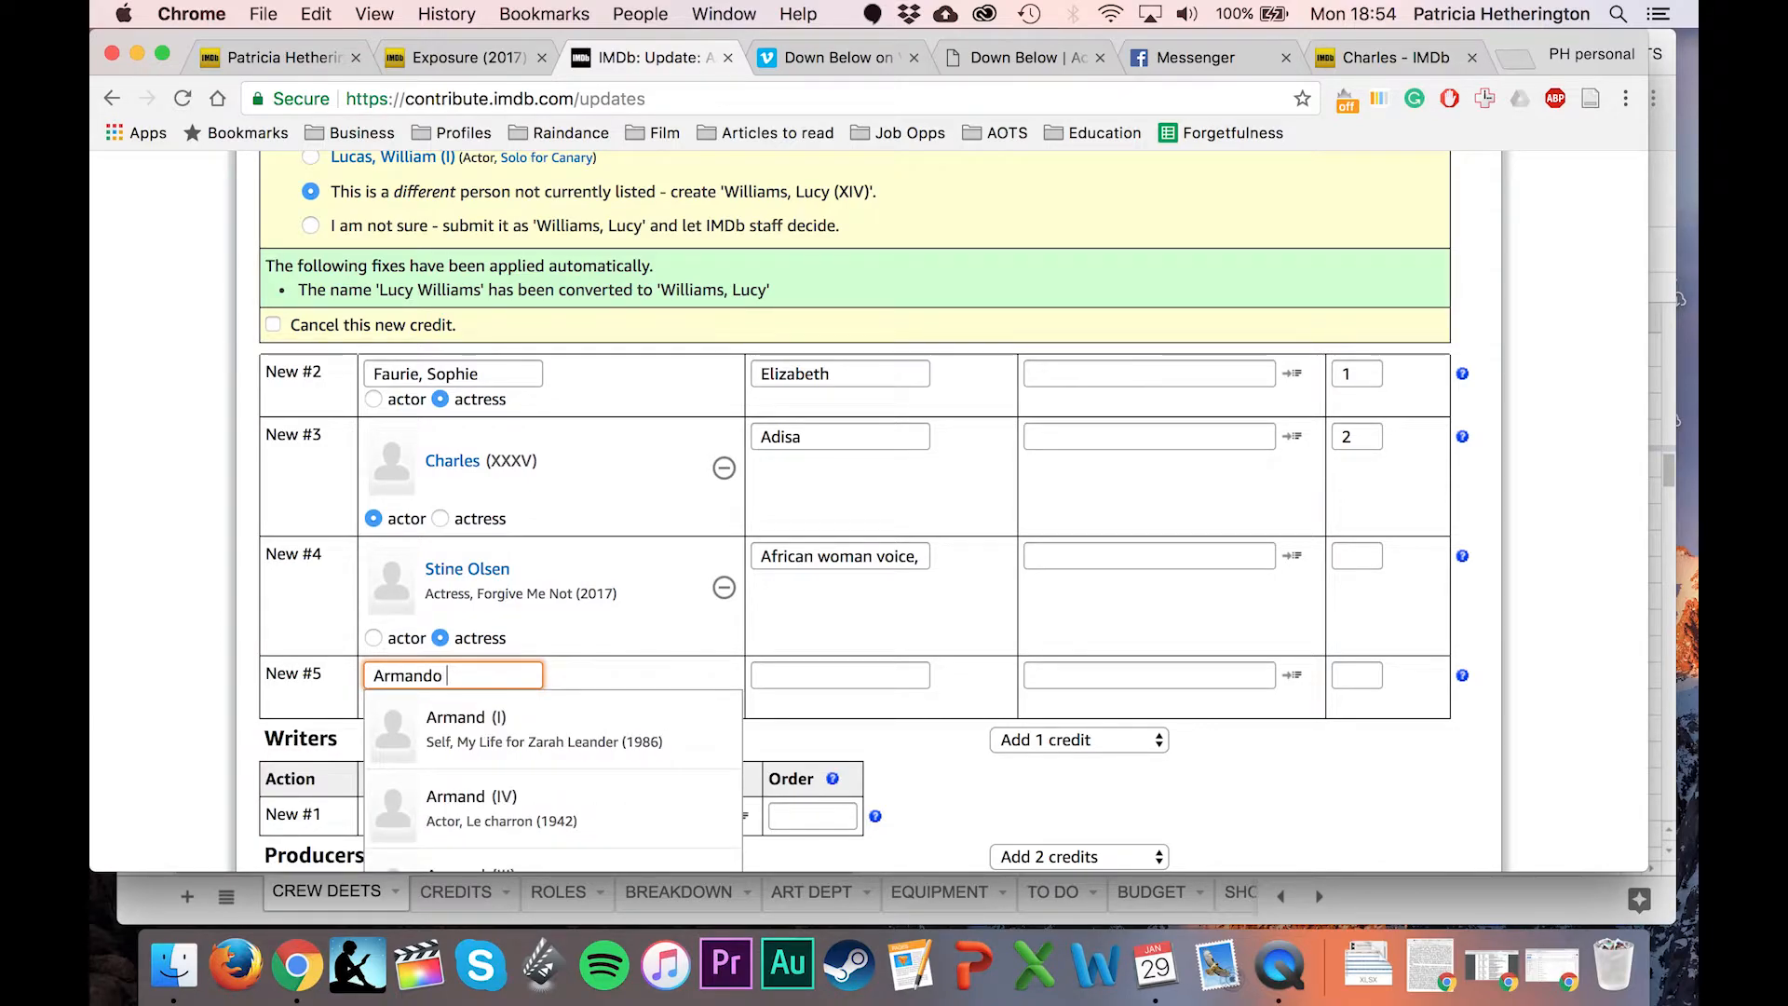
type("Tavare")
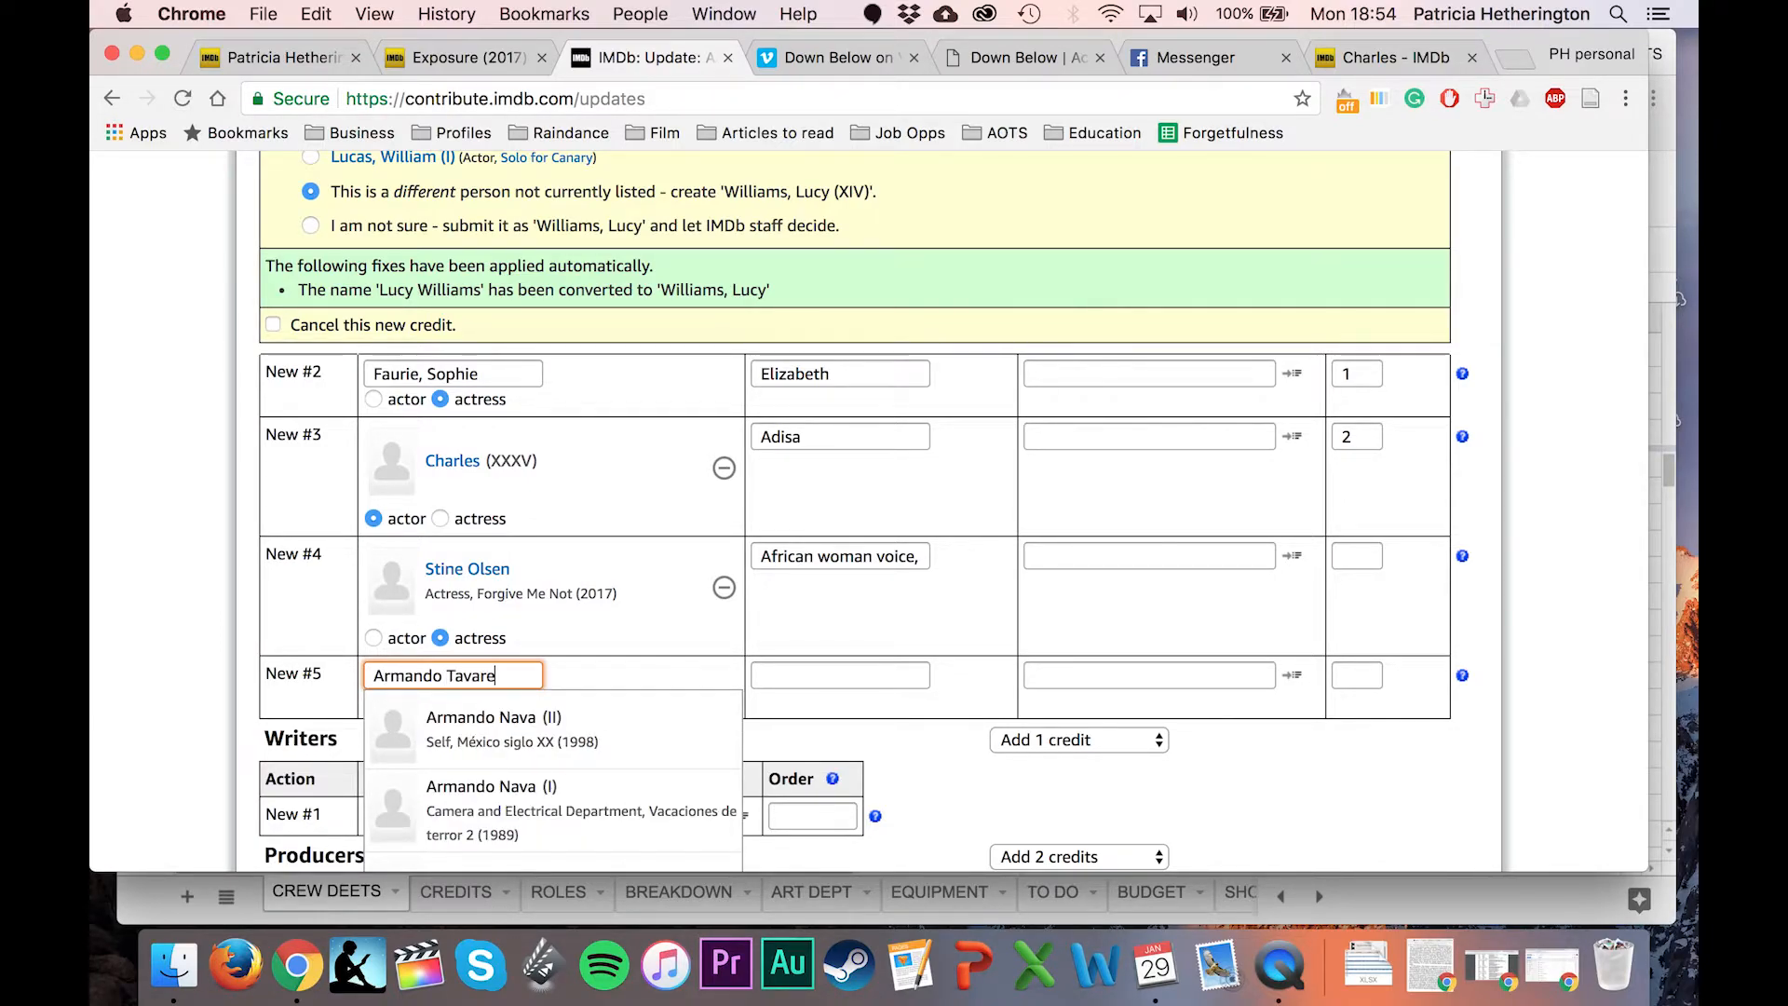
type("s da si")
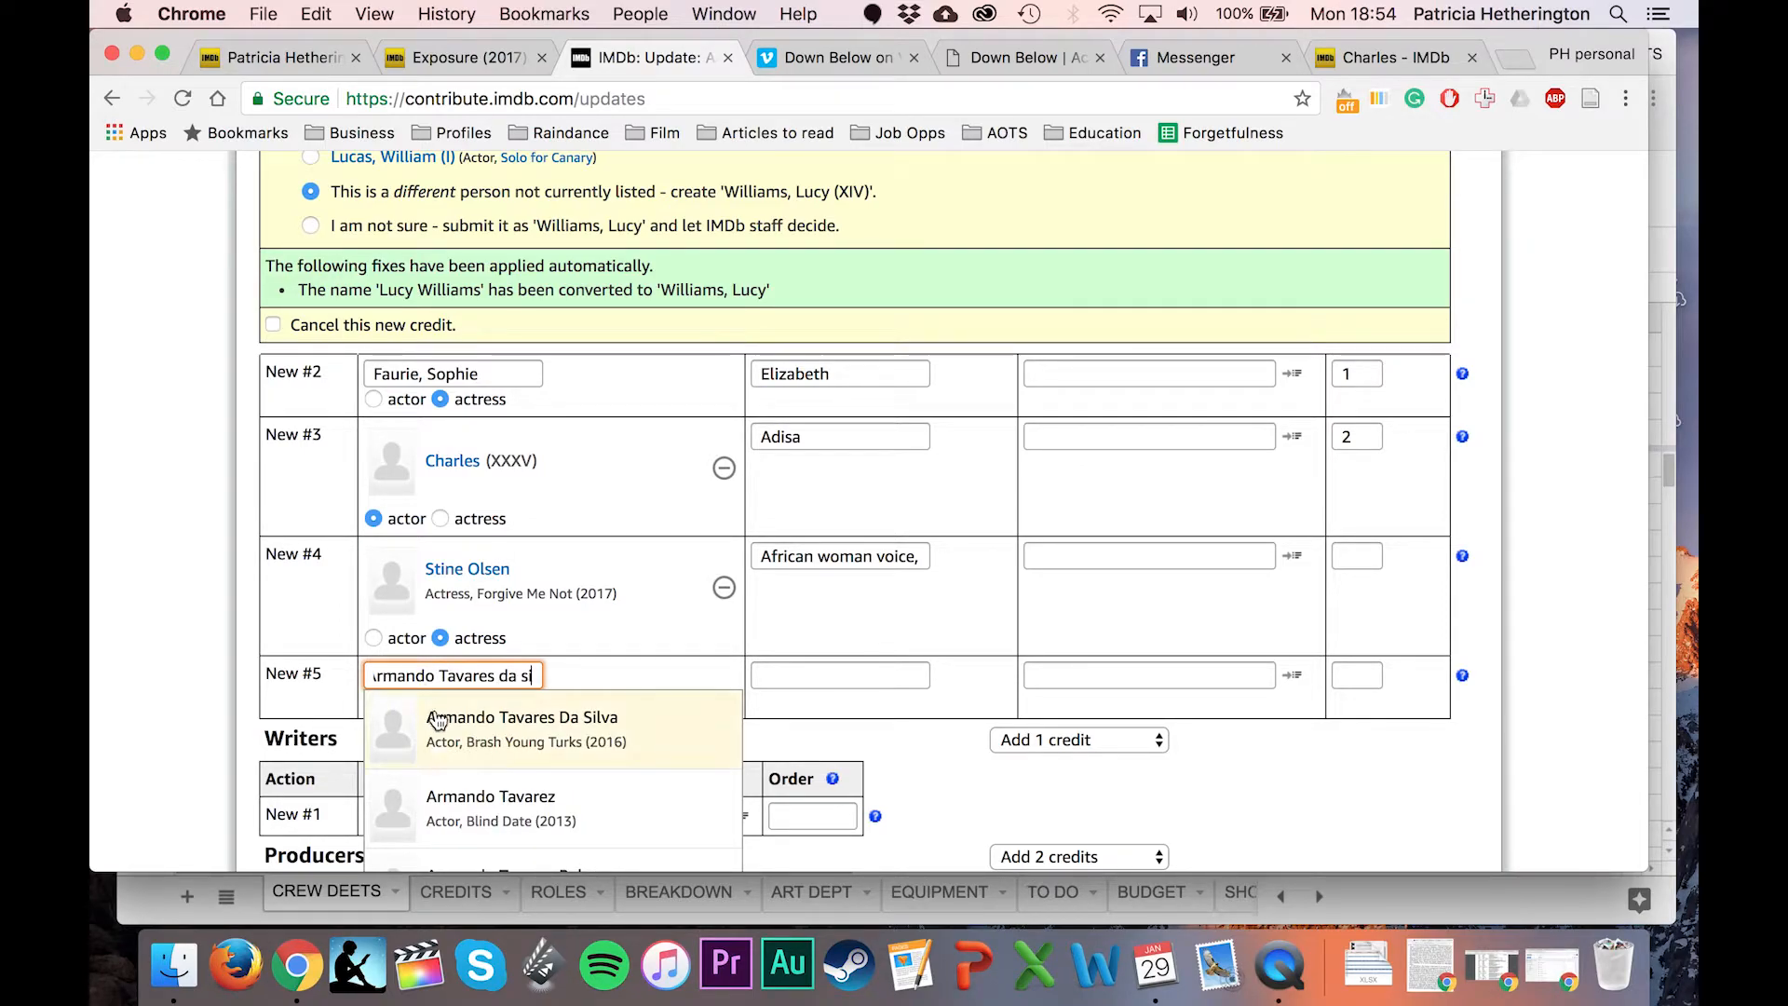
left_click(449, 741)
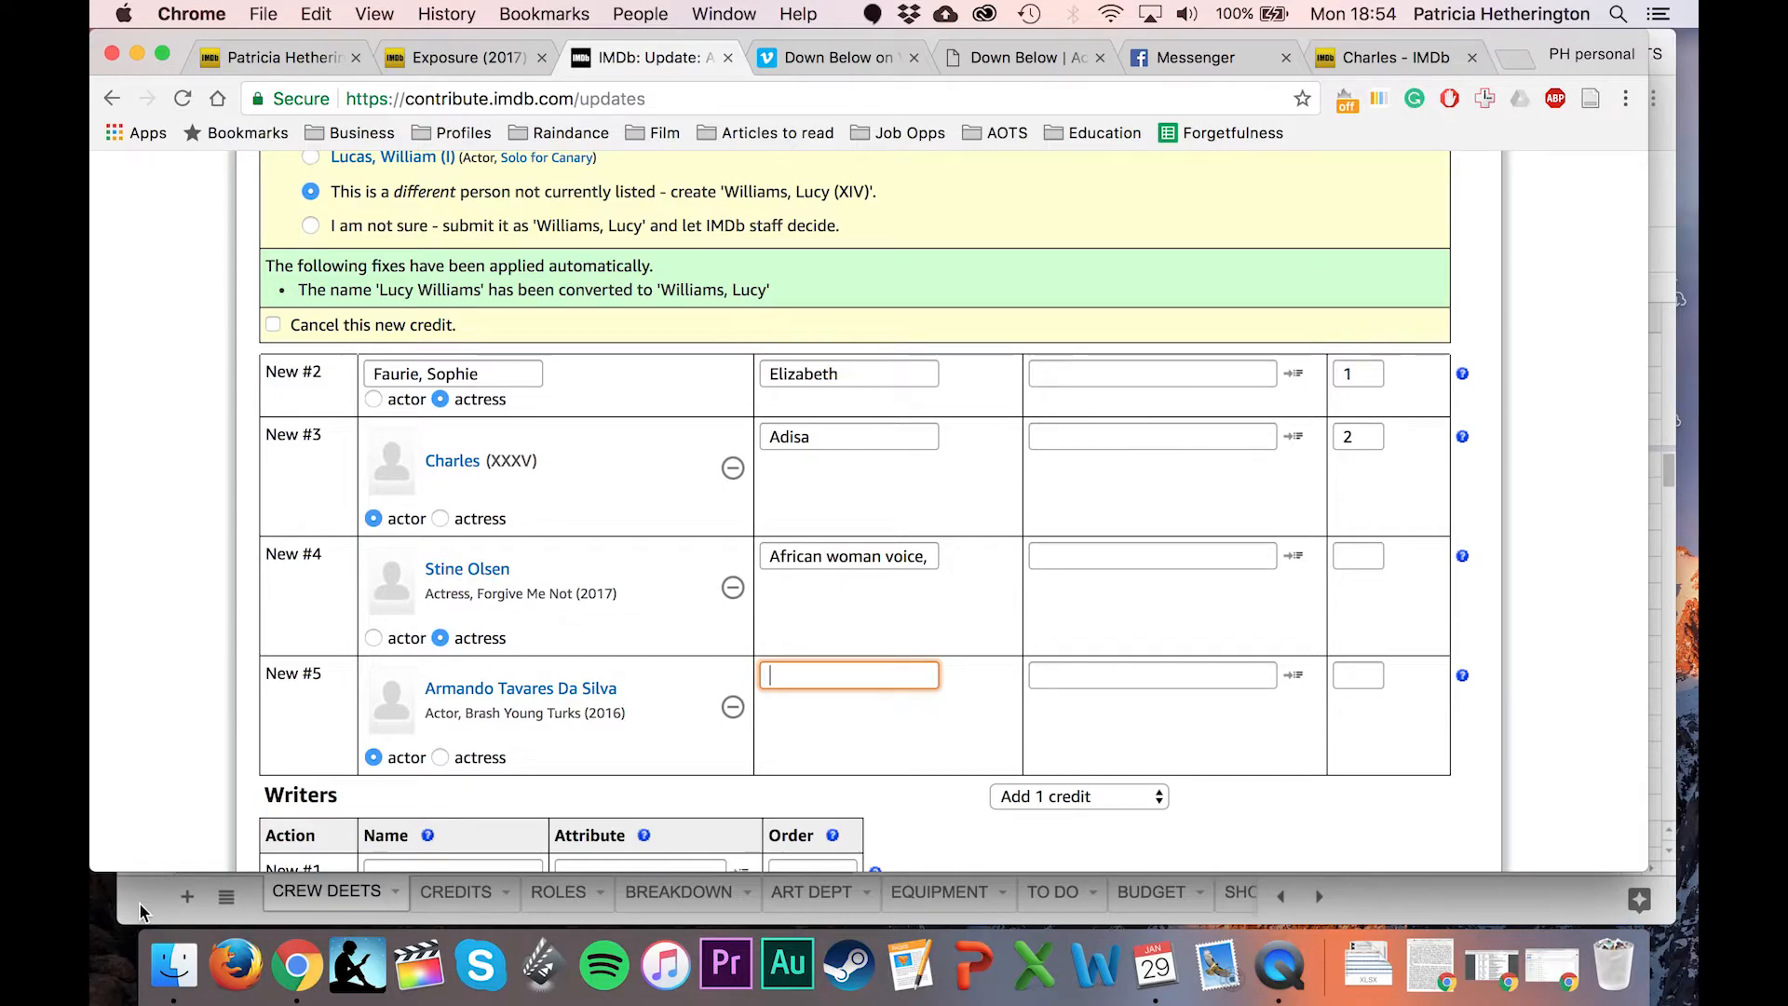
key("ctrl+Tab")
left_click_drag(554, 586, 363, 584)
Enter the writer's name in the first Writers row, with the surname first.
scroll(827, 688, "down", 1)
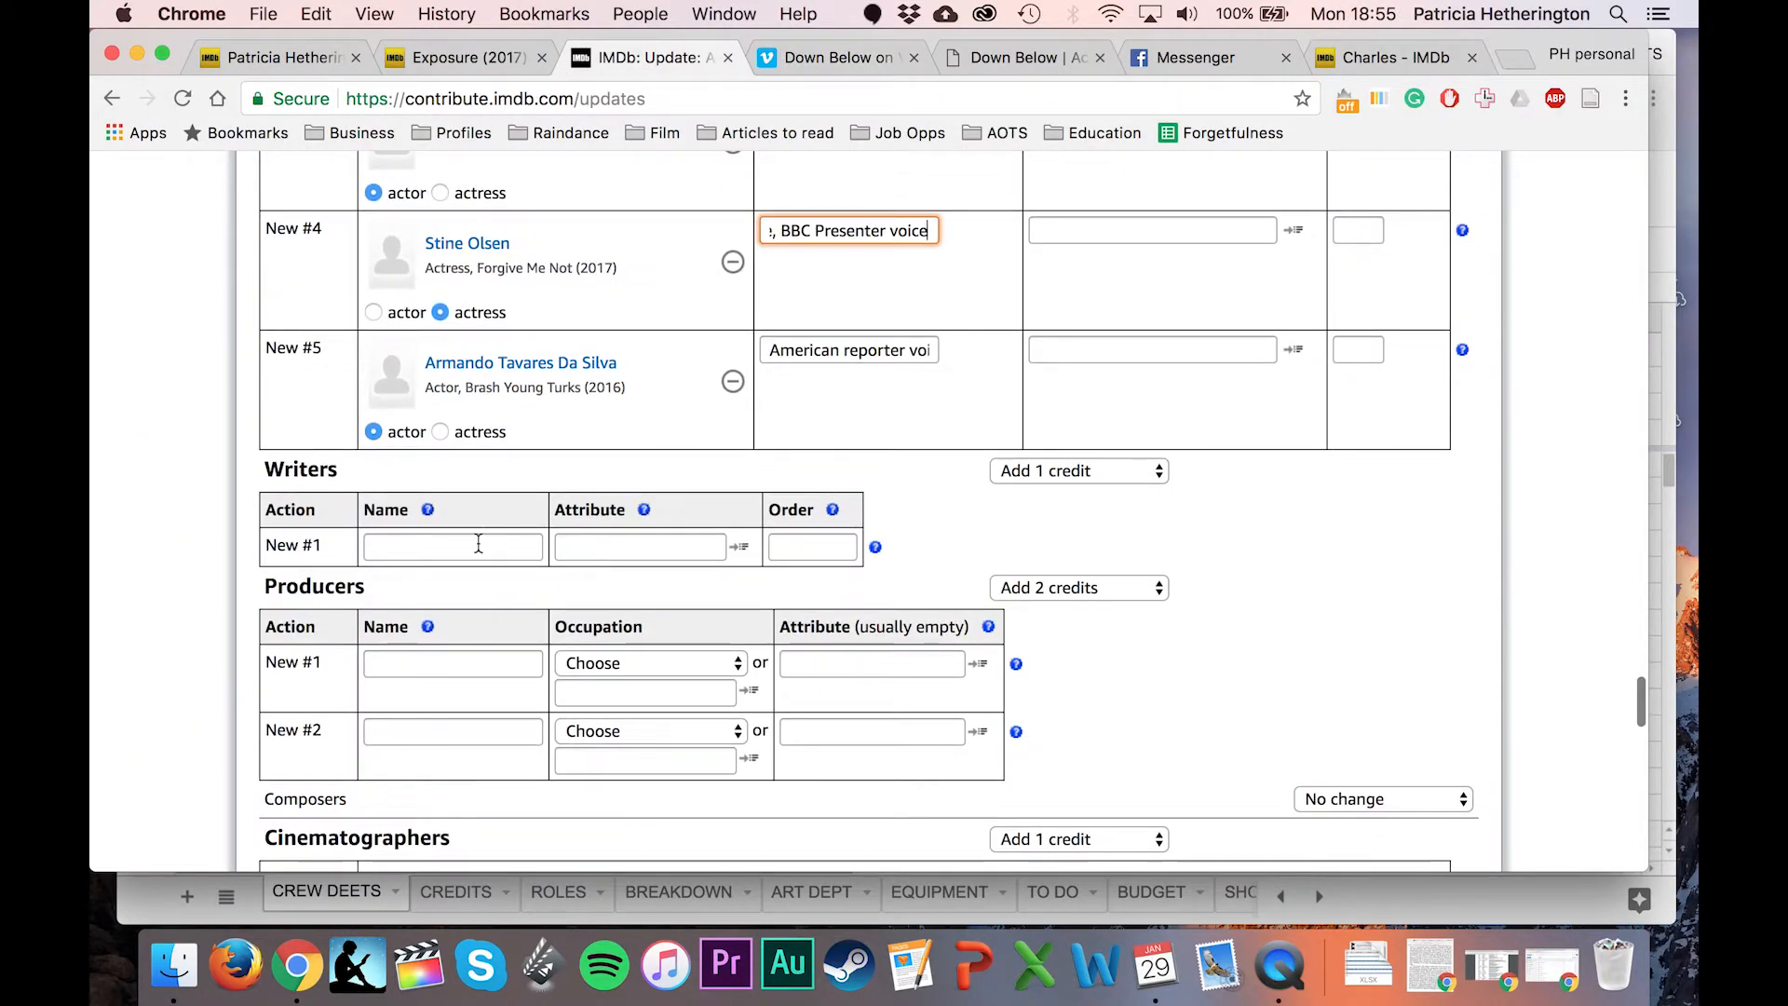
left_click(515, 545)
type("Tyko, Anna")
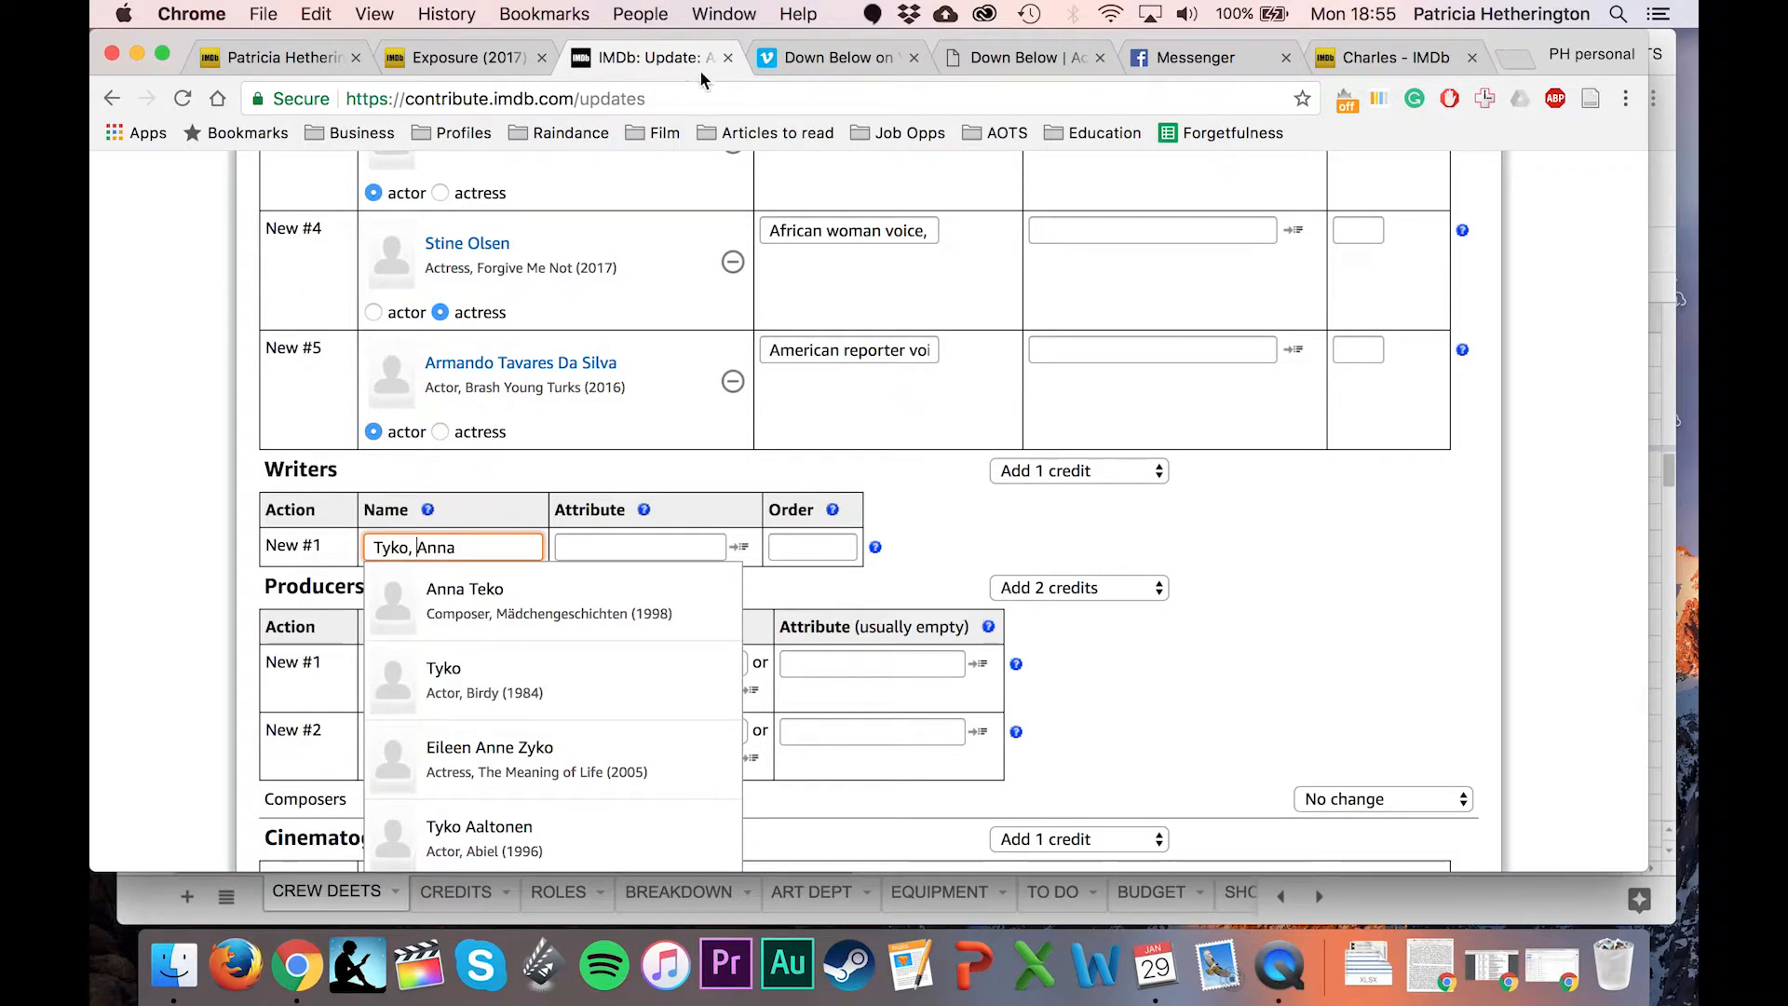
Match the first Producers row to the suggested producer known for Copper (2014) and set the occupation to producer.
left_click(430, 667)
type("P")
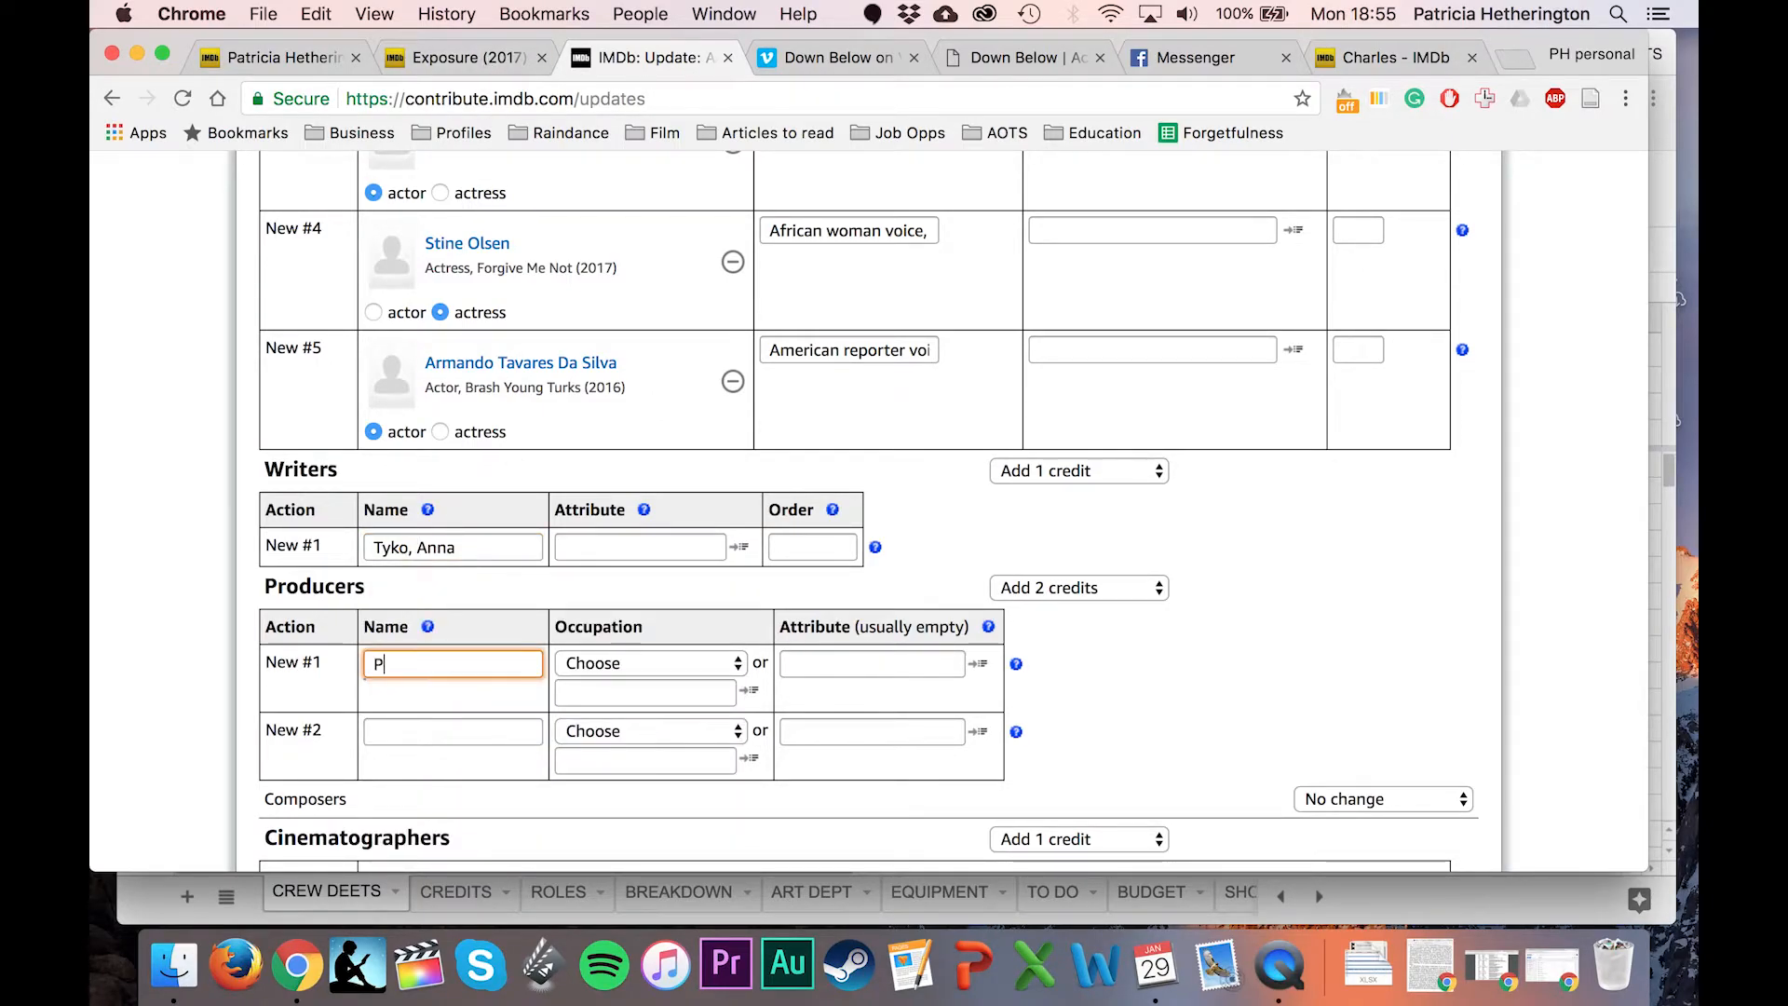
type("atricia Hetherington")
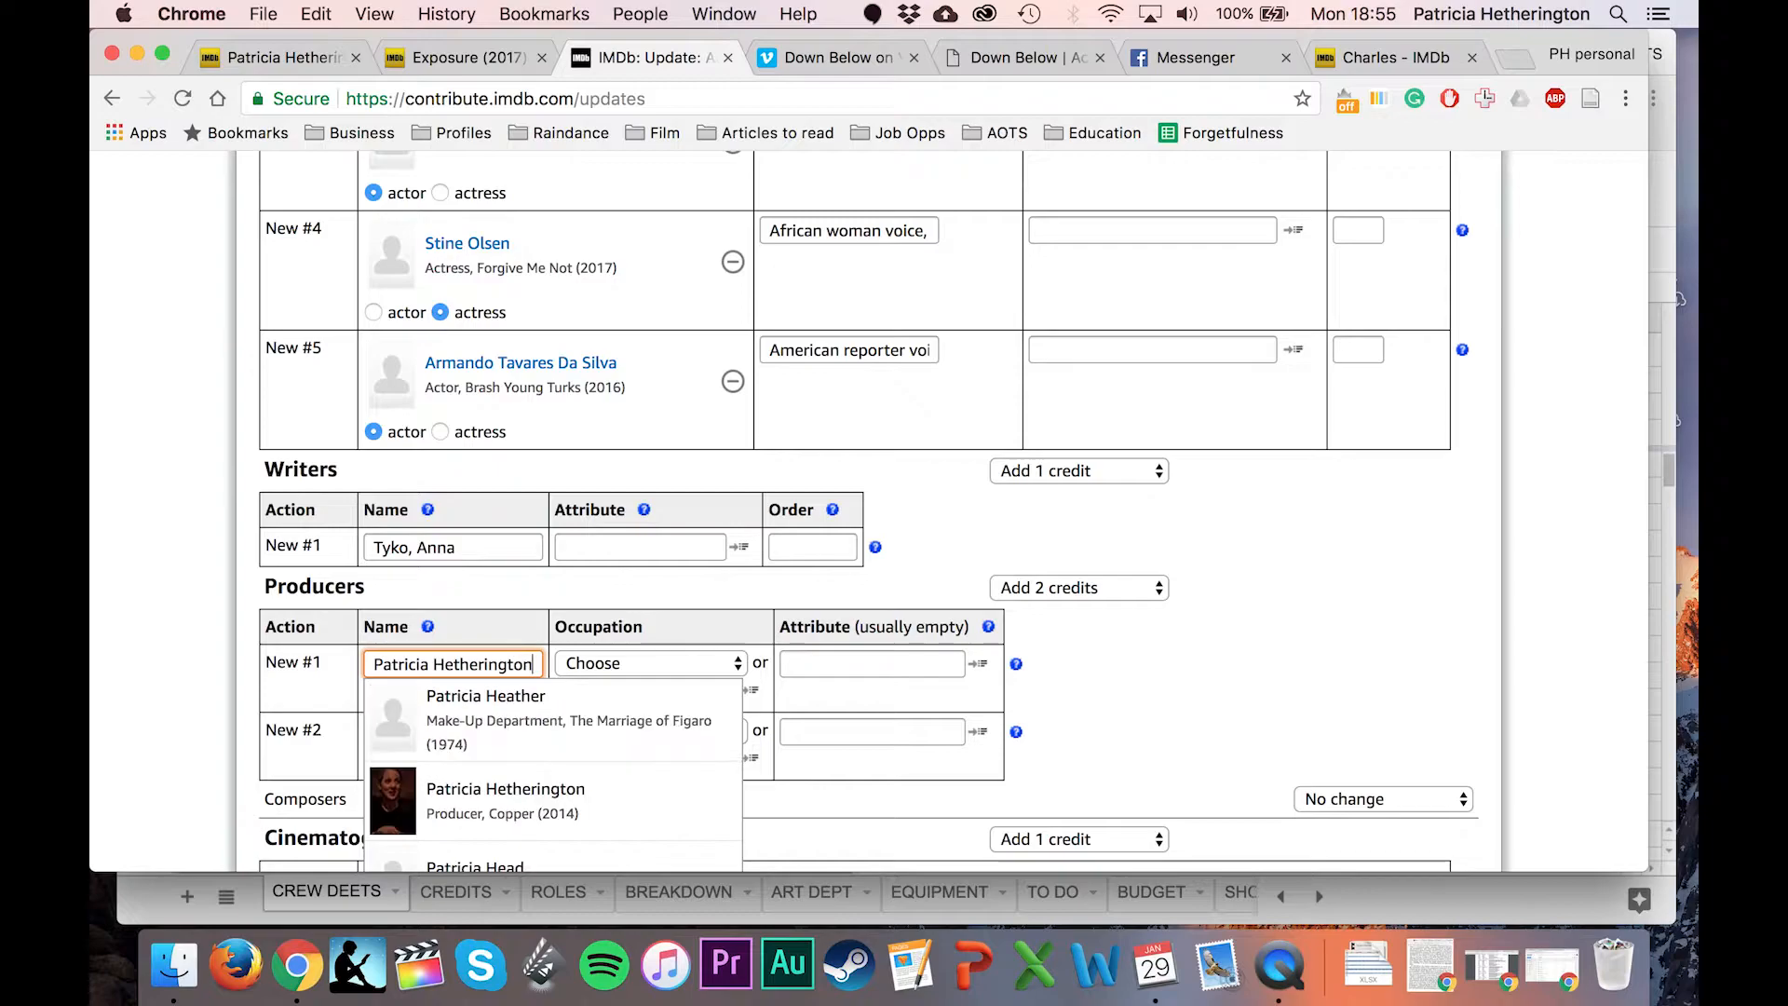
left_click(451, 730)
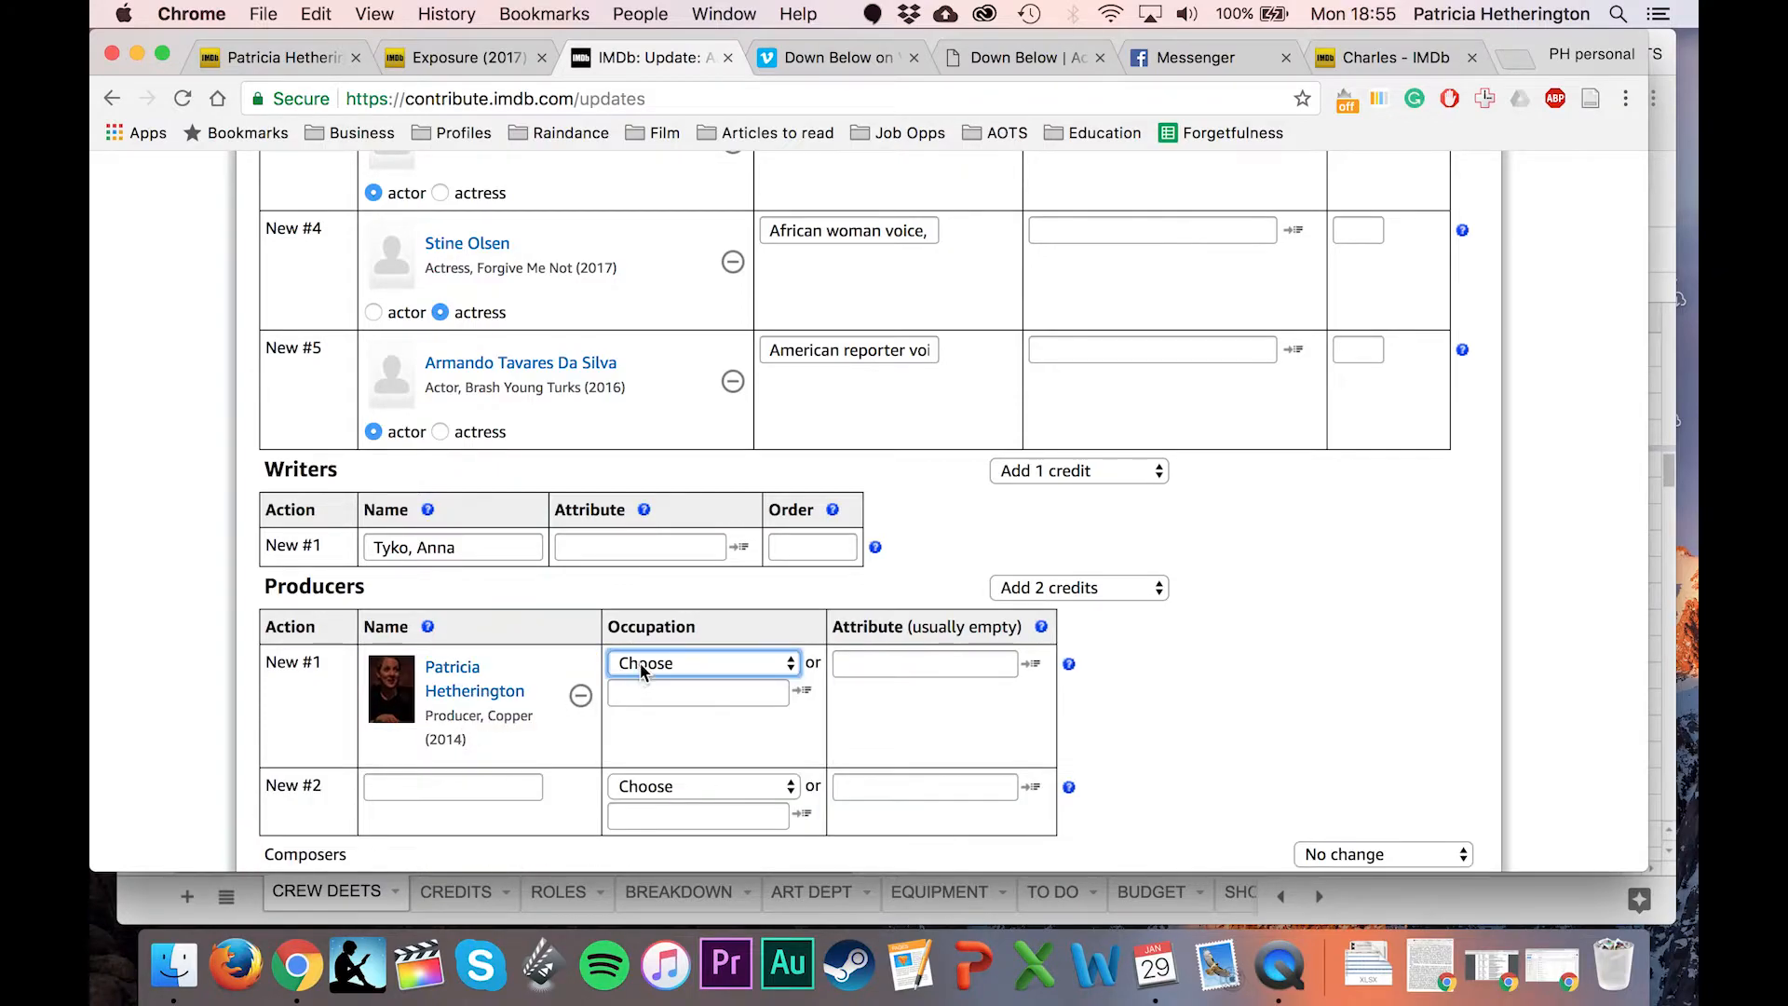
left_click(641, 664)
left_click(643, 683)
Match the second Producers row to the suggested person known for Gustbabden (2018), checking the crew spreadsheet for an IMDb handle.
left_click(455, 788)
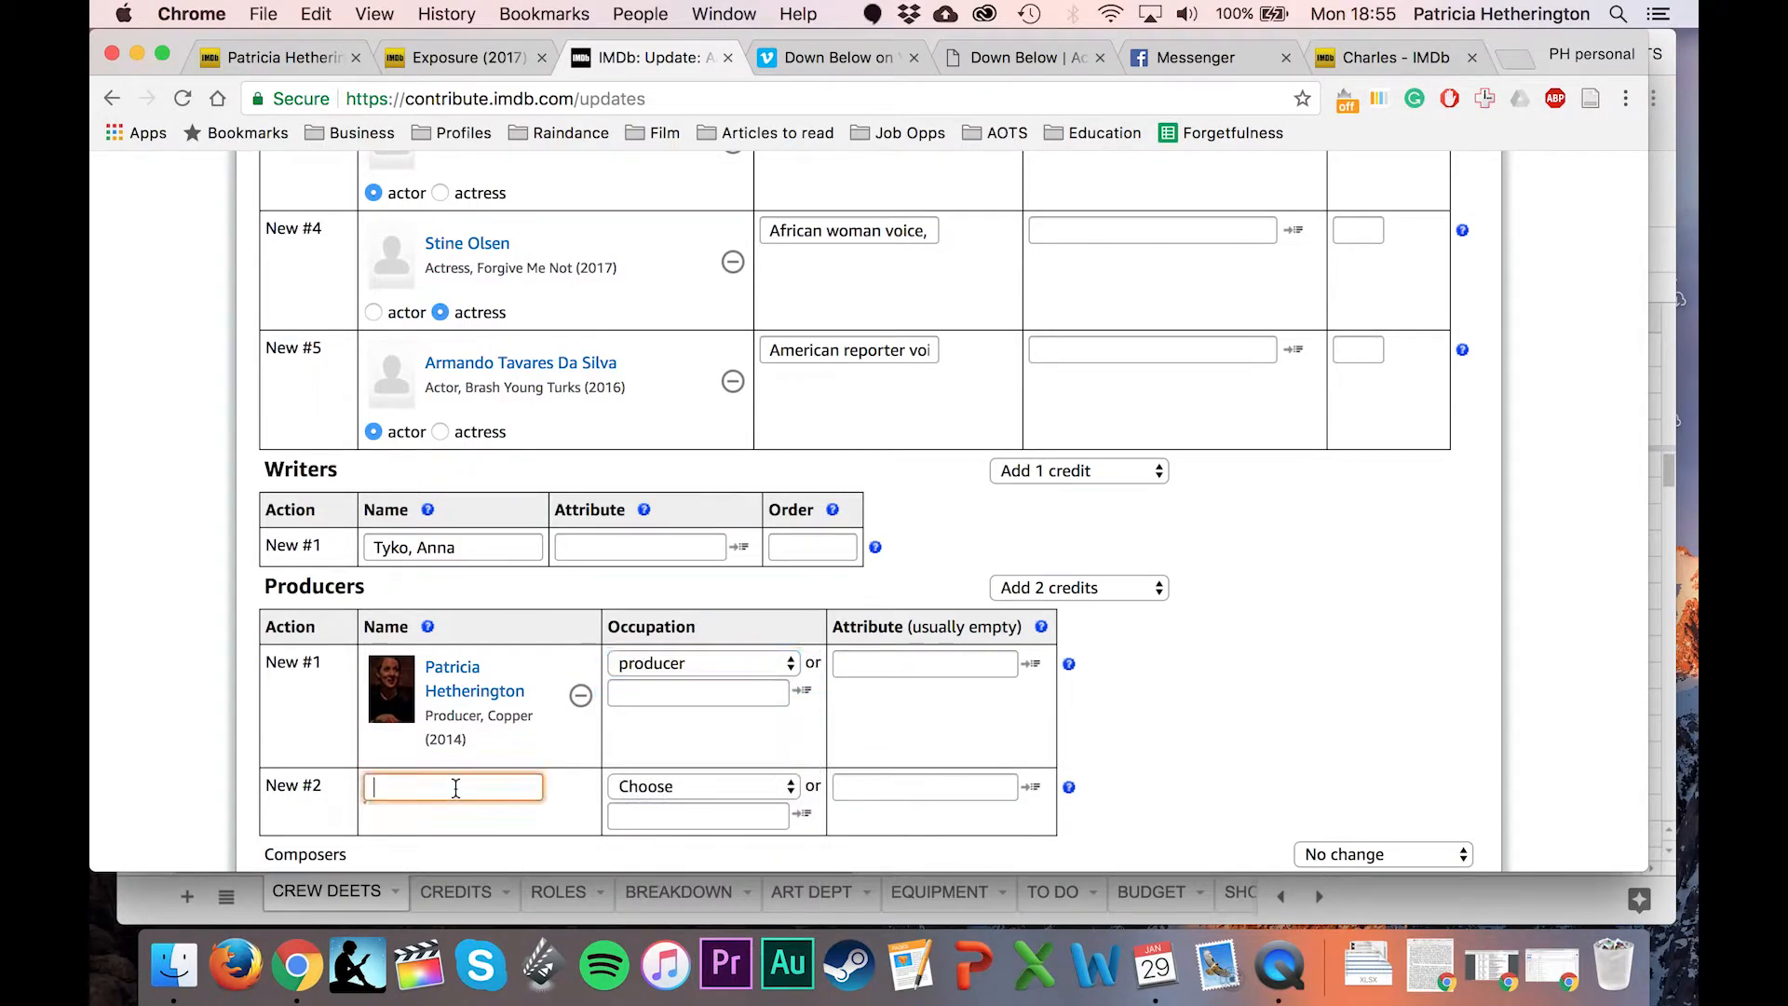
type("Alizada, Ley")
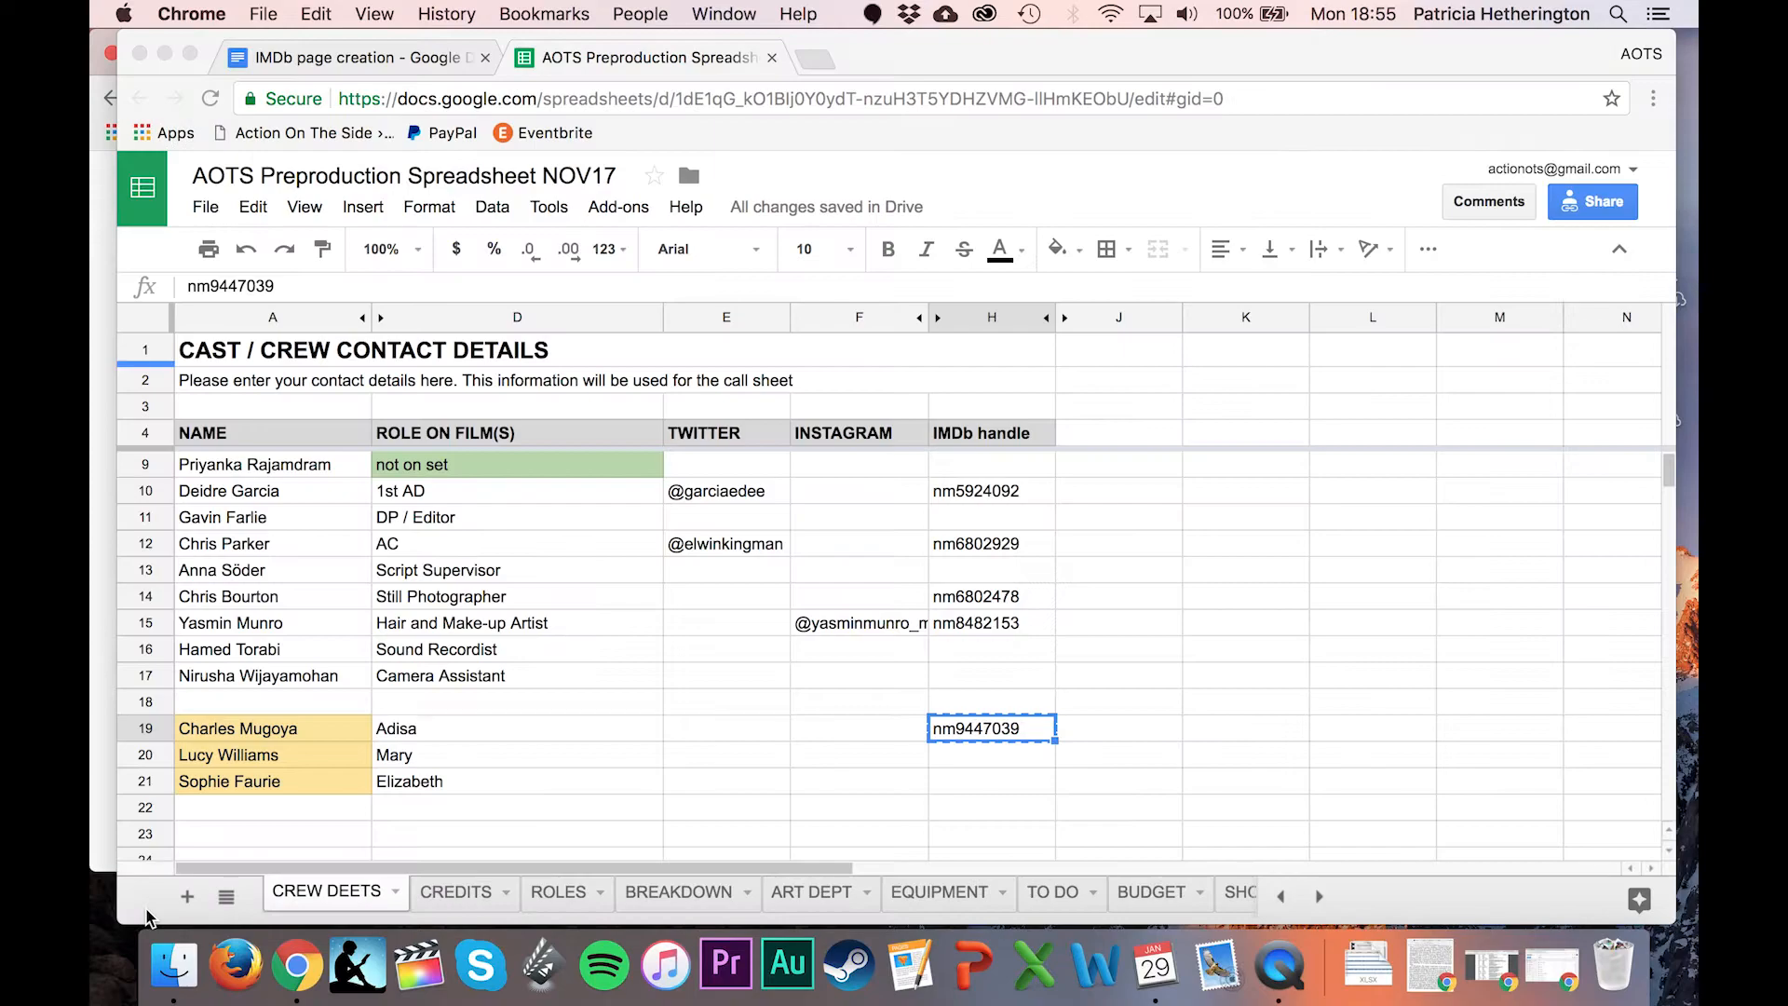
left_click(143, 911)
scroll(807, 656, "up", 3)
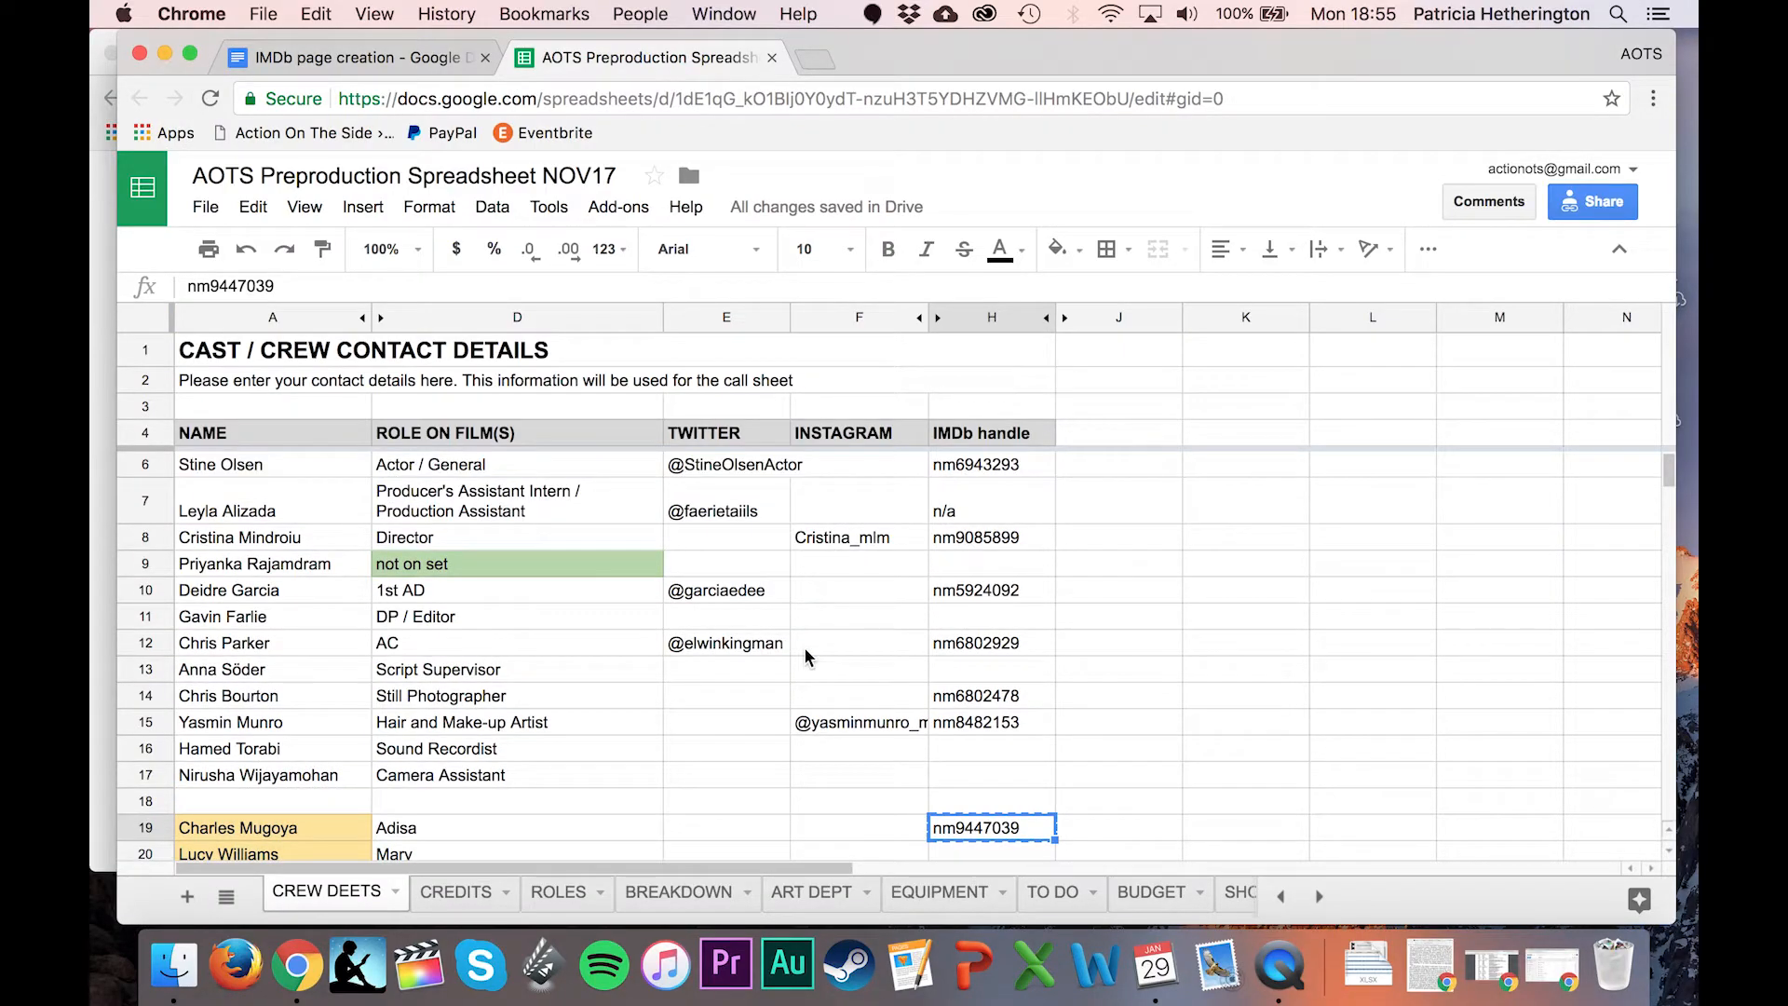
left_click(953, 511)
left_click(102, 602)
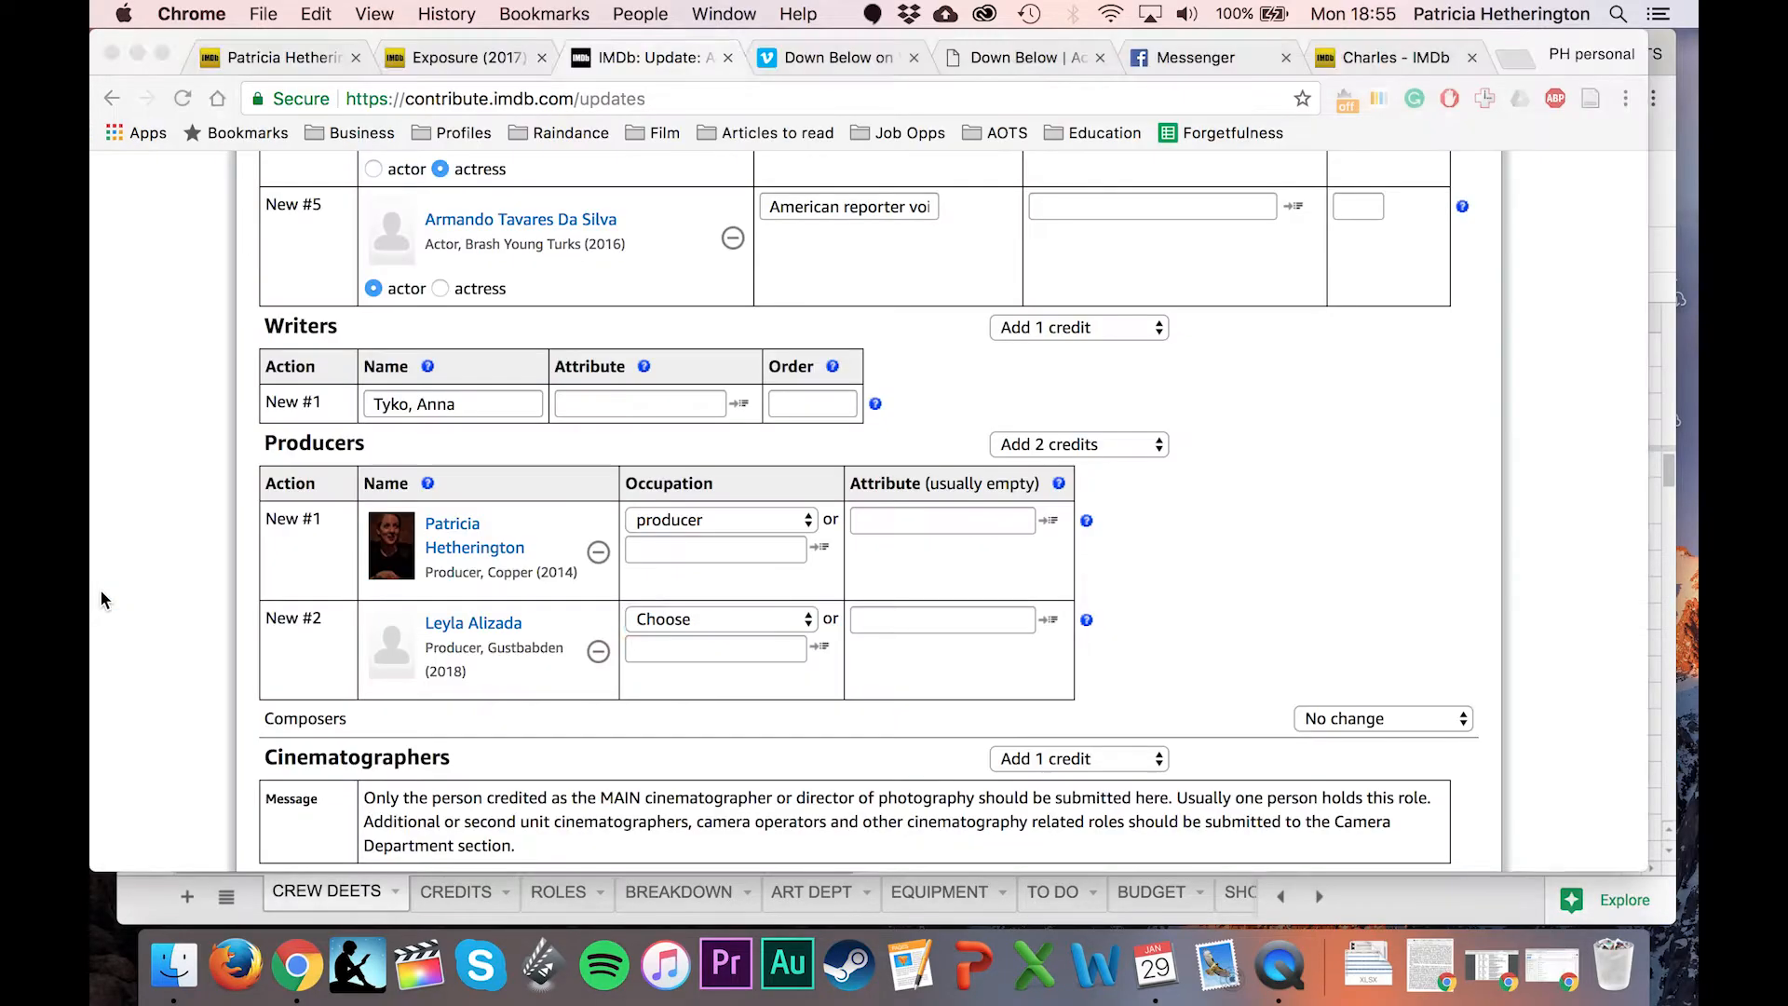
Examine the second producer's IMDb profile and the Gustbabden title page to verify the match, and return to the new title form.
left_click(1480, 69)
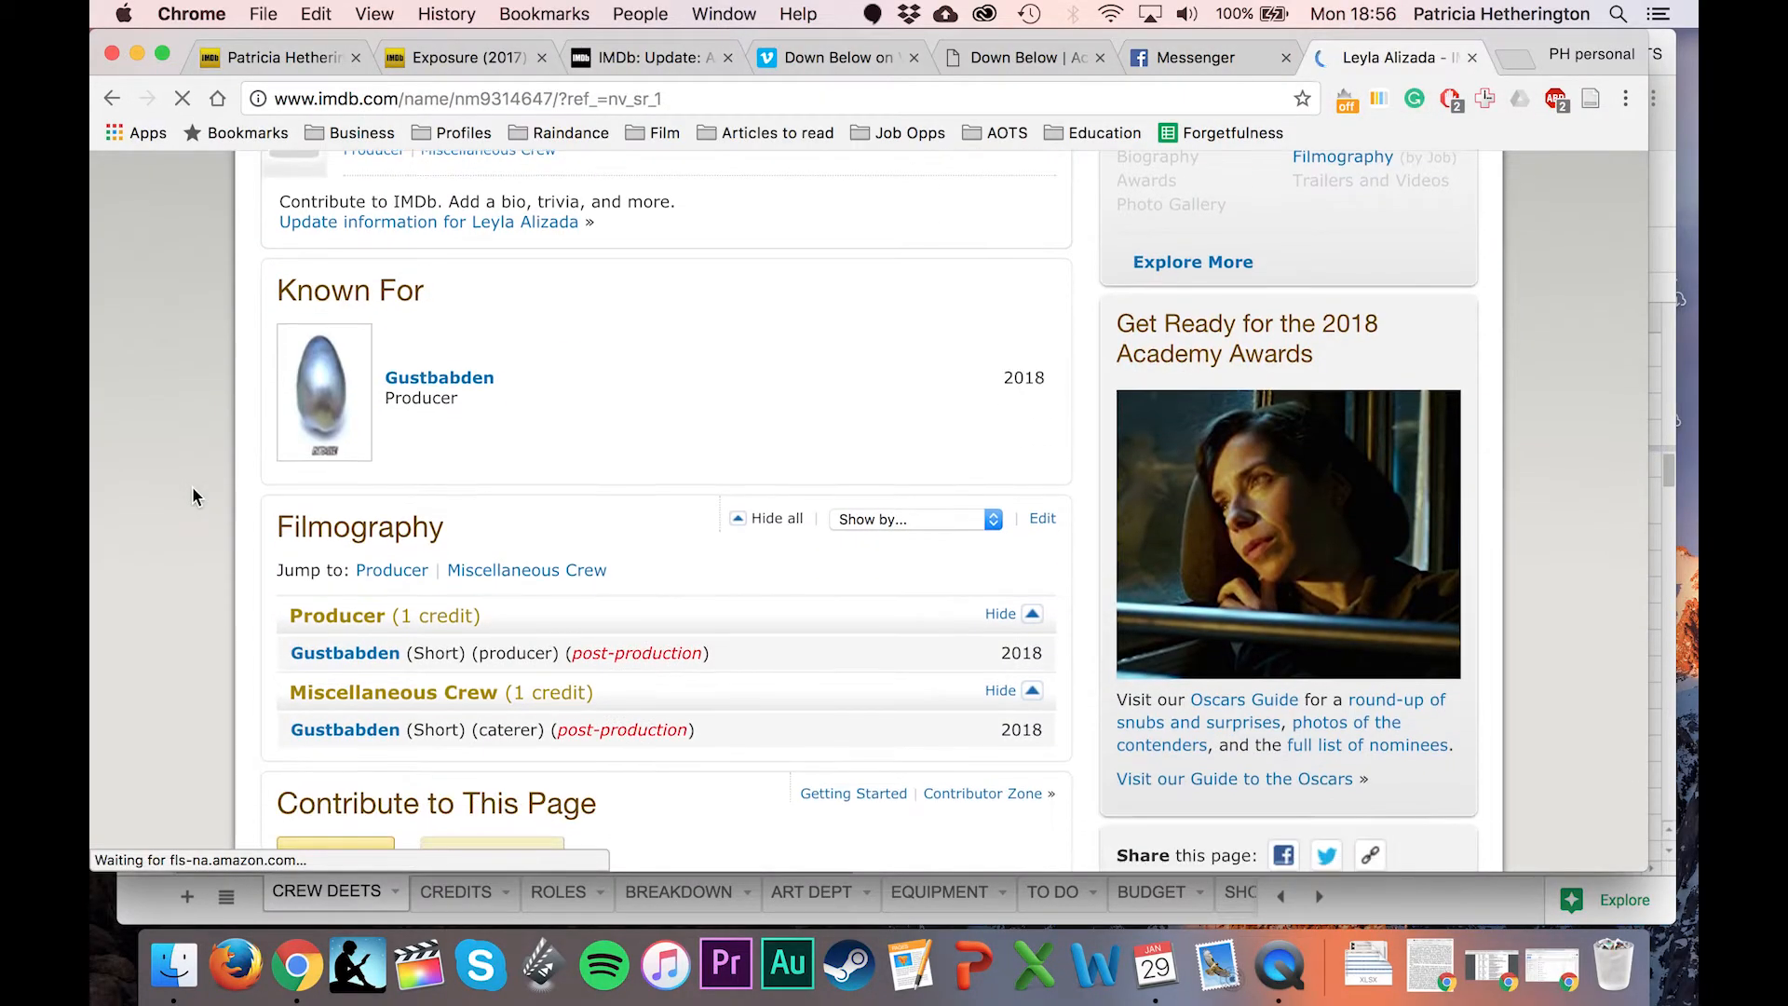
left_click(453, 387)
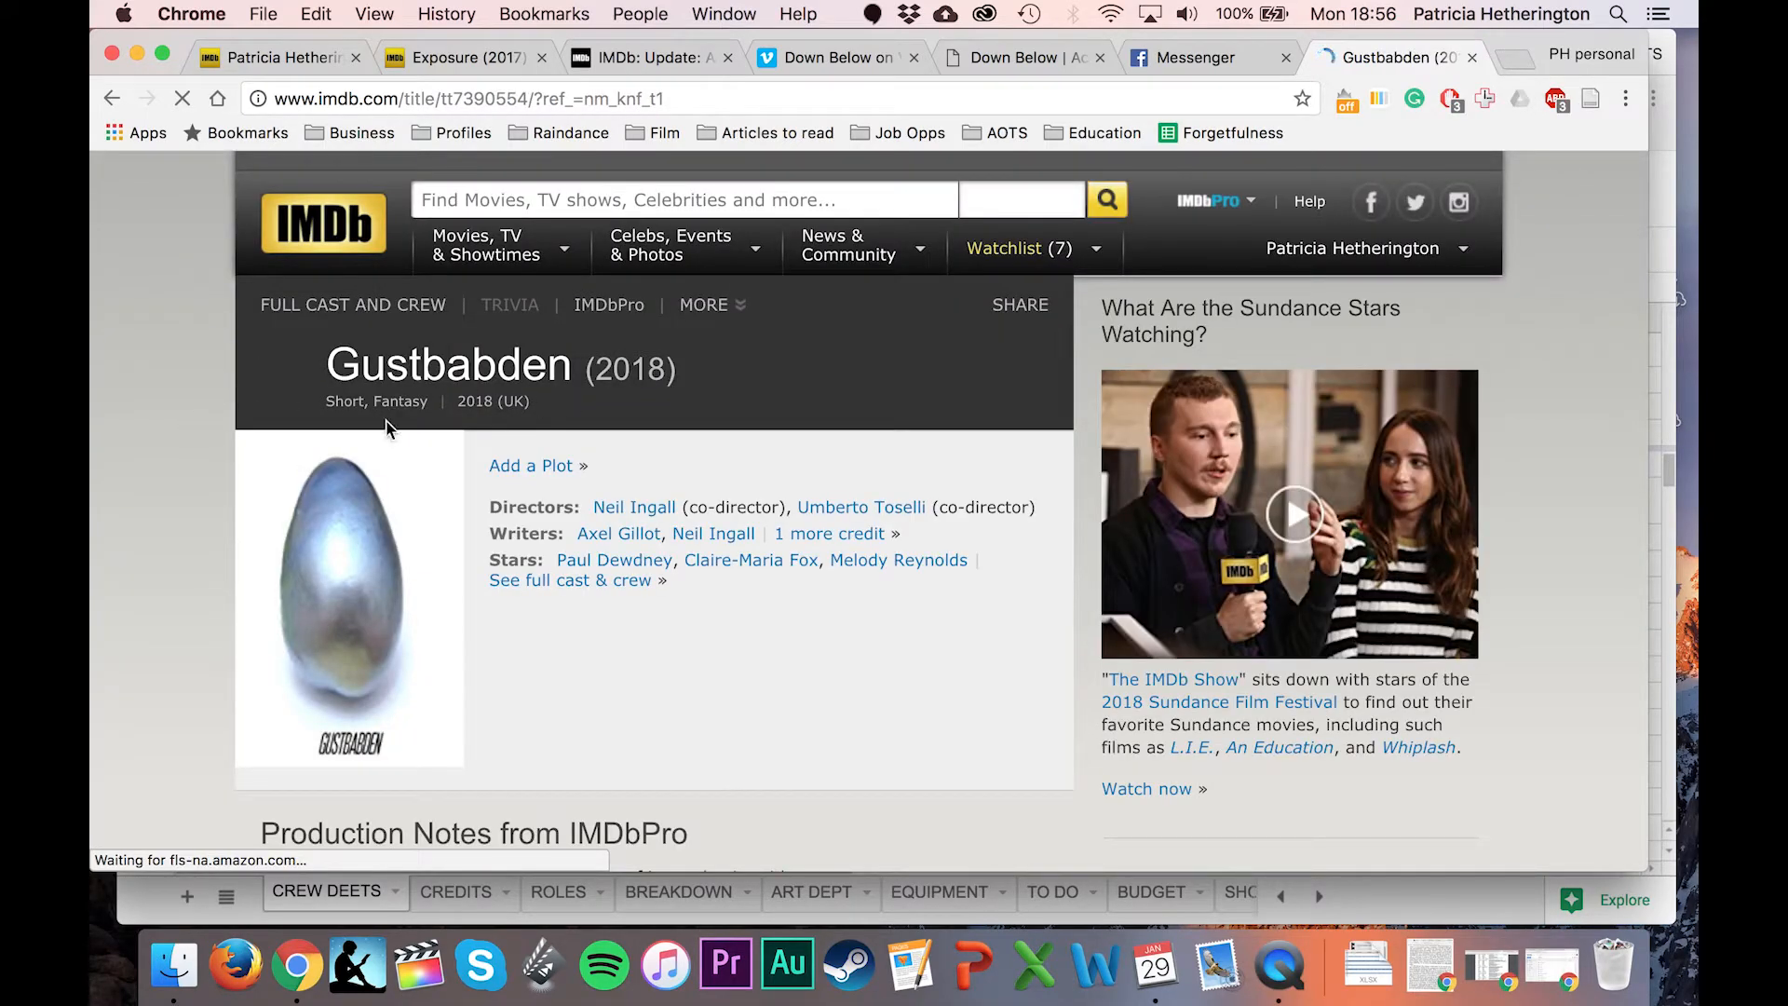
scroll(92, 542, "down", 10)
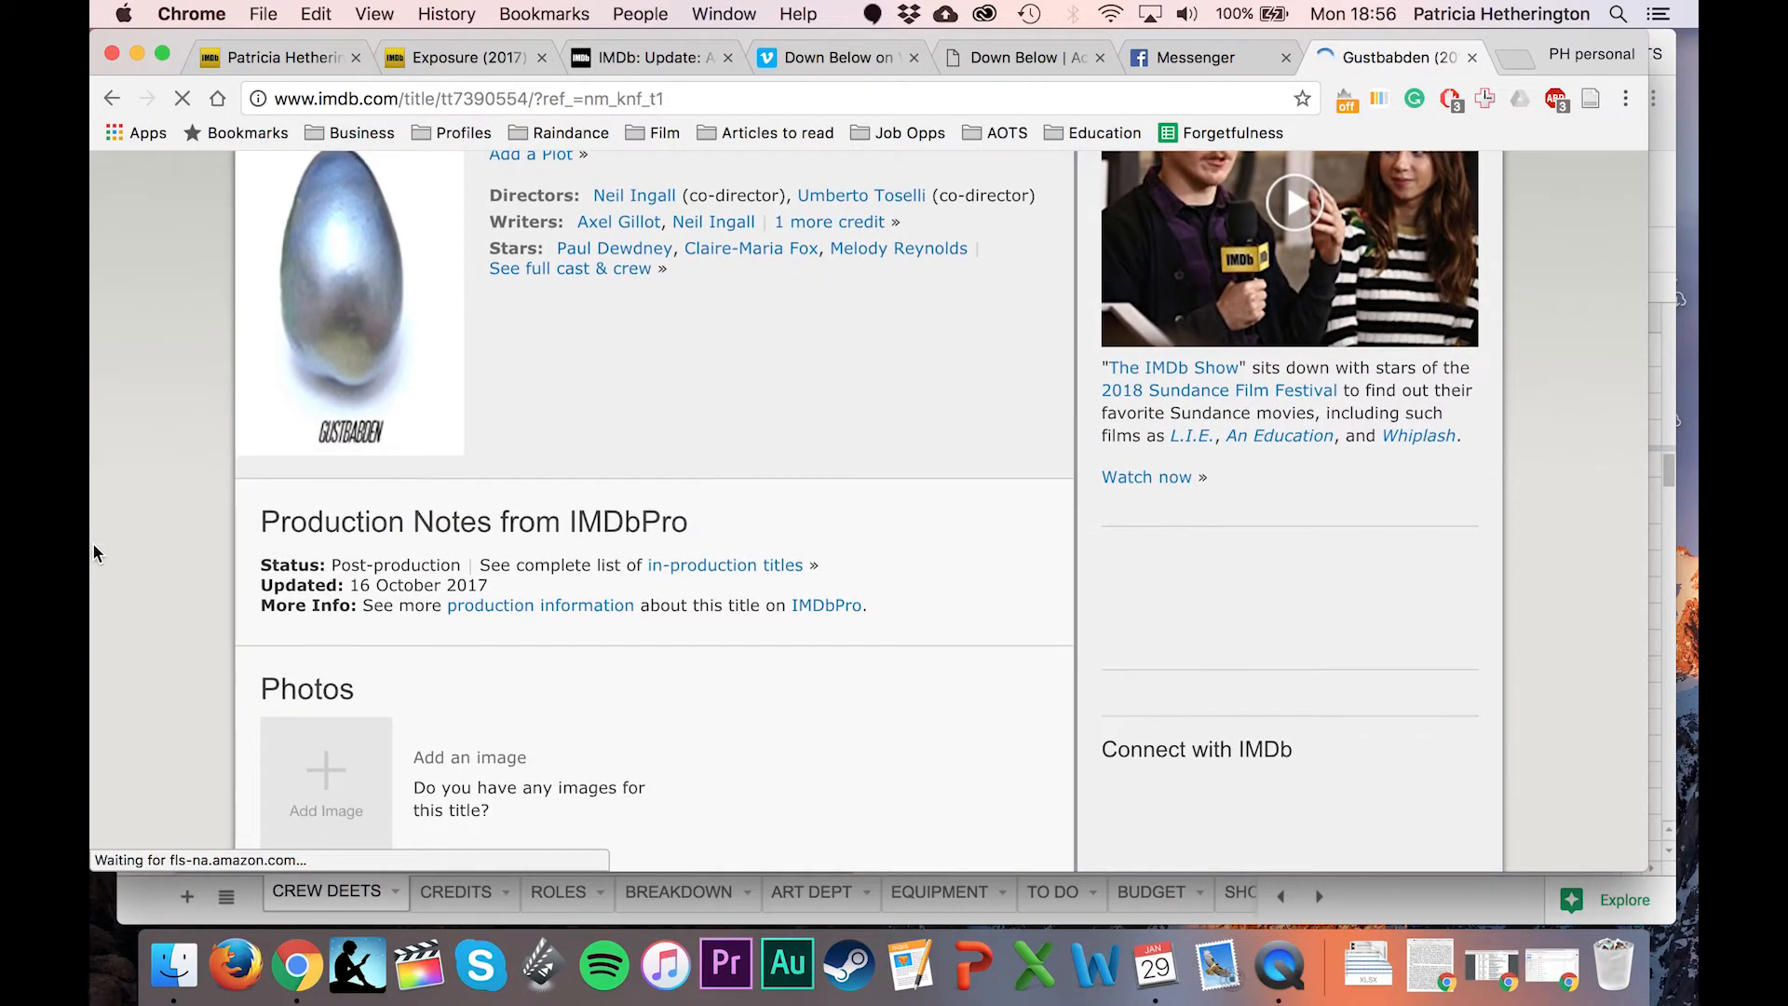
scroll(92, 552, "down", 7)
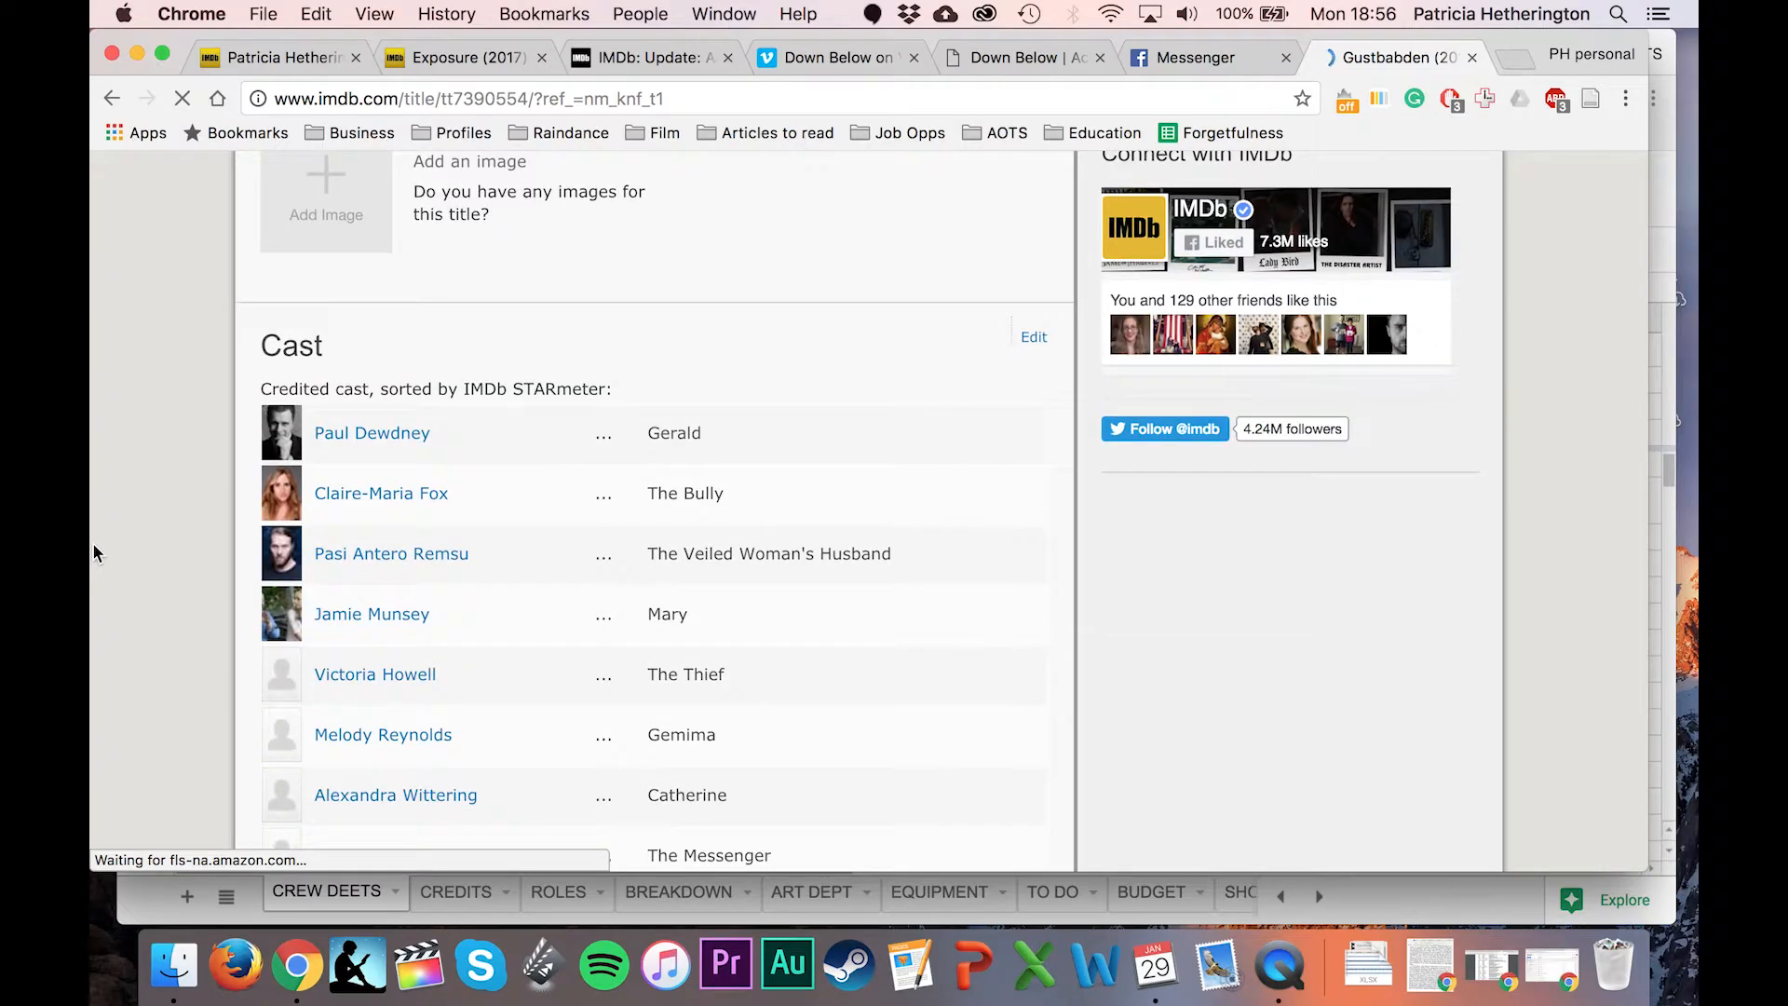
scroll(93, 552, "down", 6)
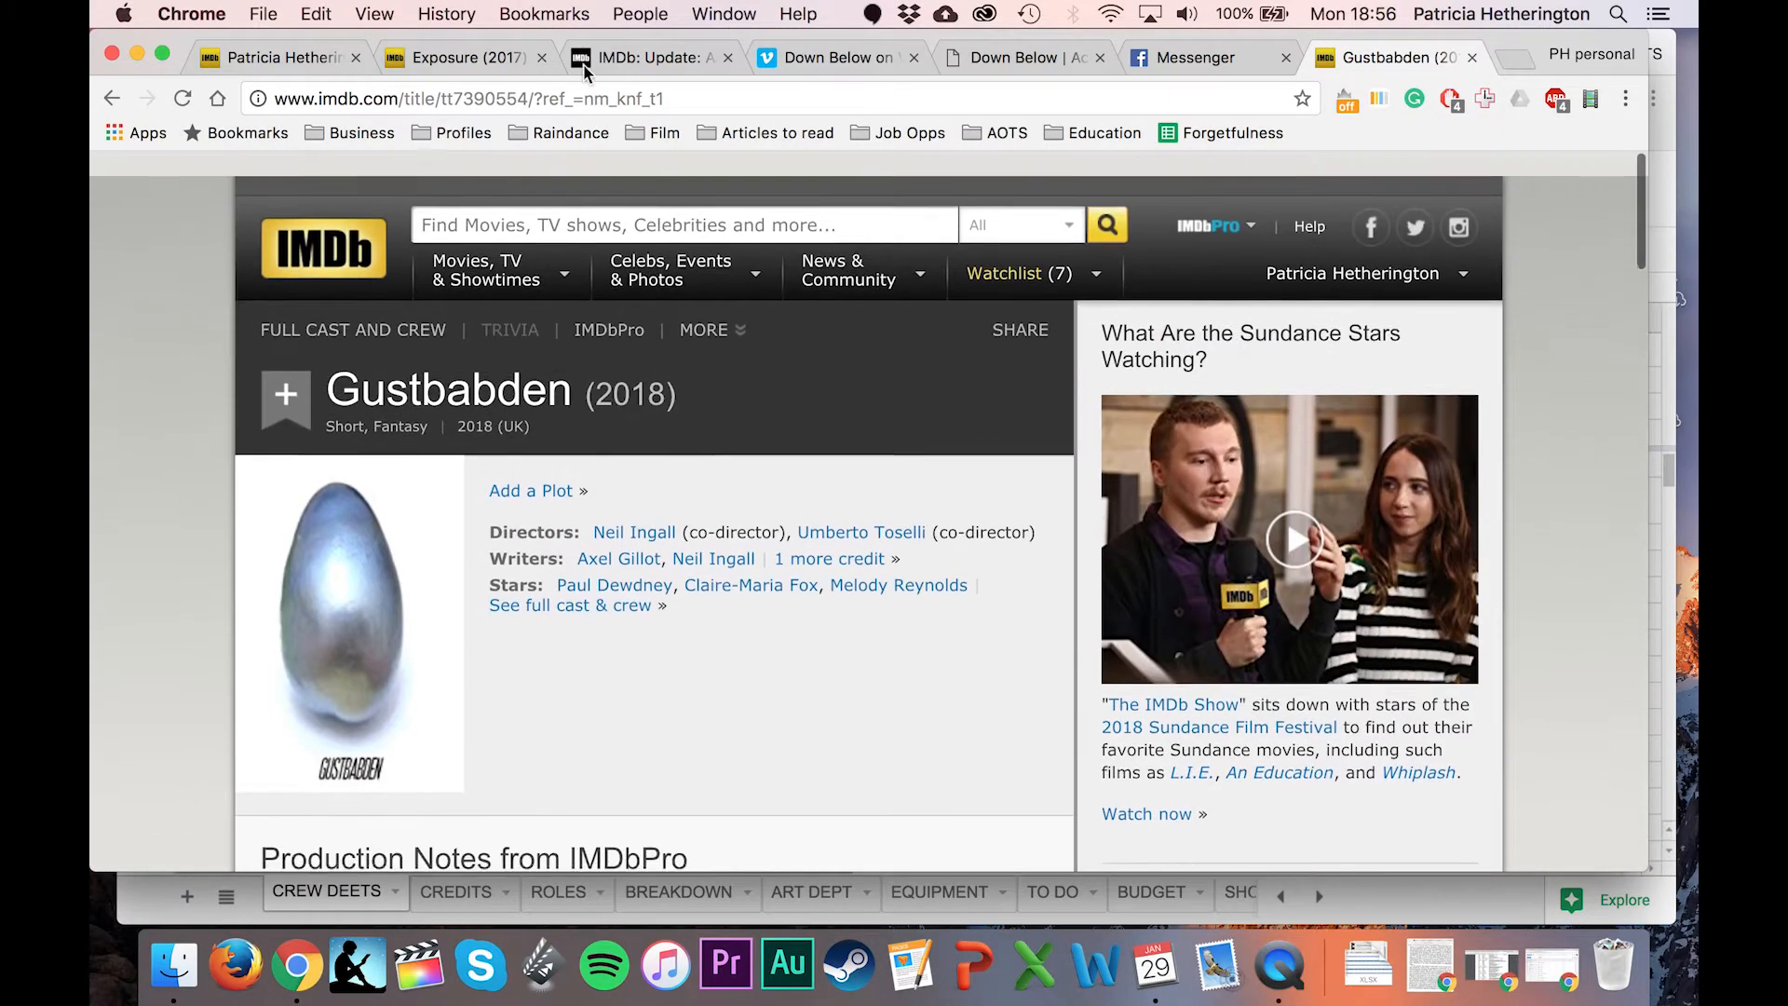
left_click(648, 59)
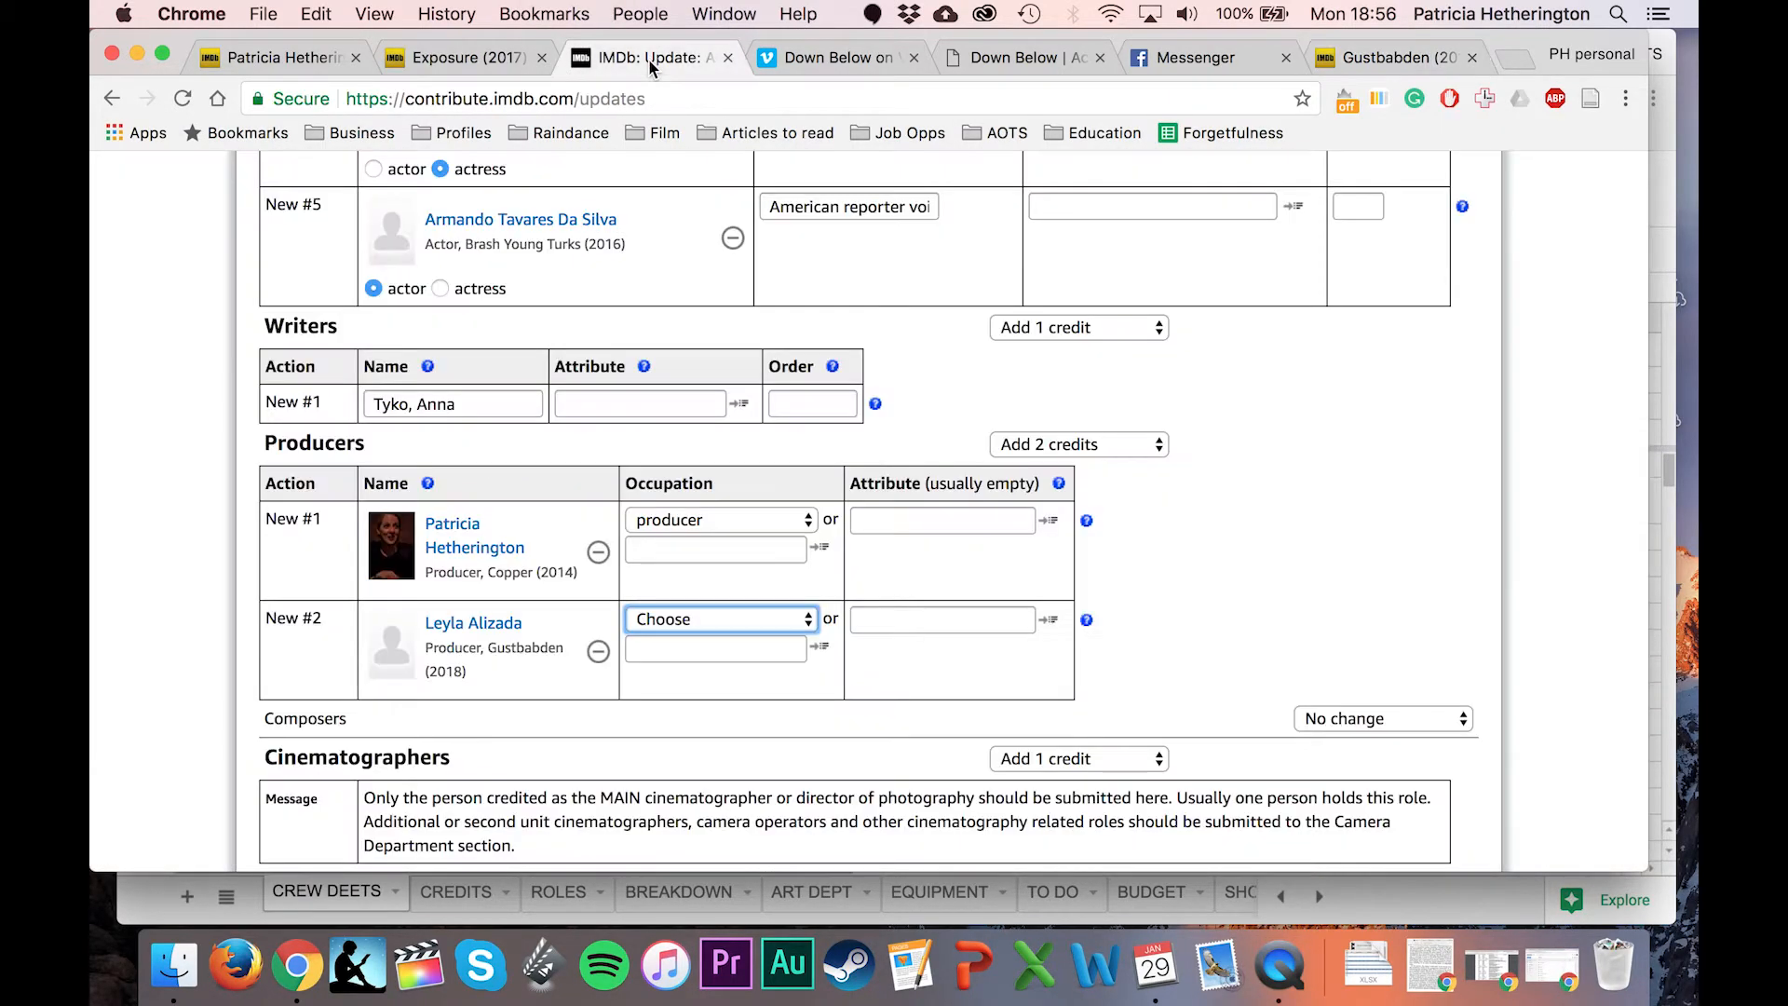
Set the second producer's occupation to associate producer and match the cinematographer to the suggested person known for Forgive Me Not (2017).
left_click(659, 620)
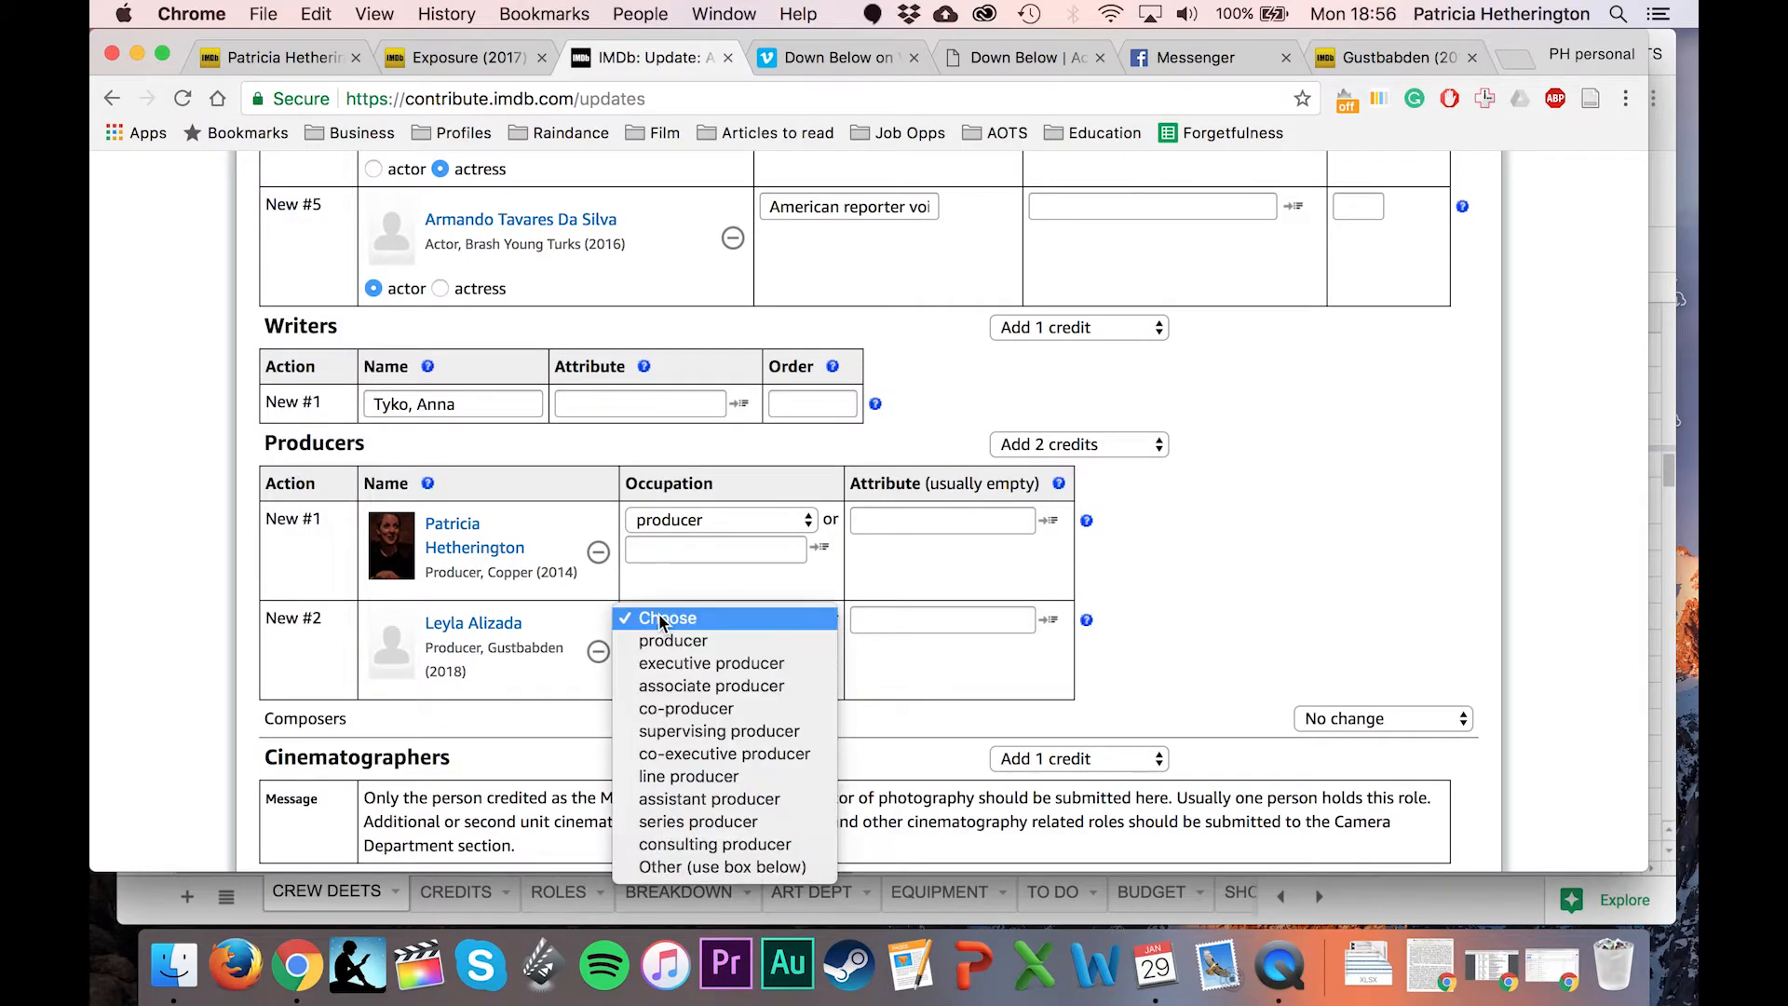
left_click(660, 692)
scroll(115, 613, "down", 5)
left_click(398, 497)
type("Gavin")
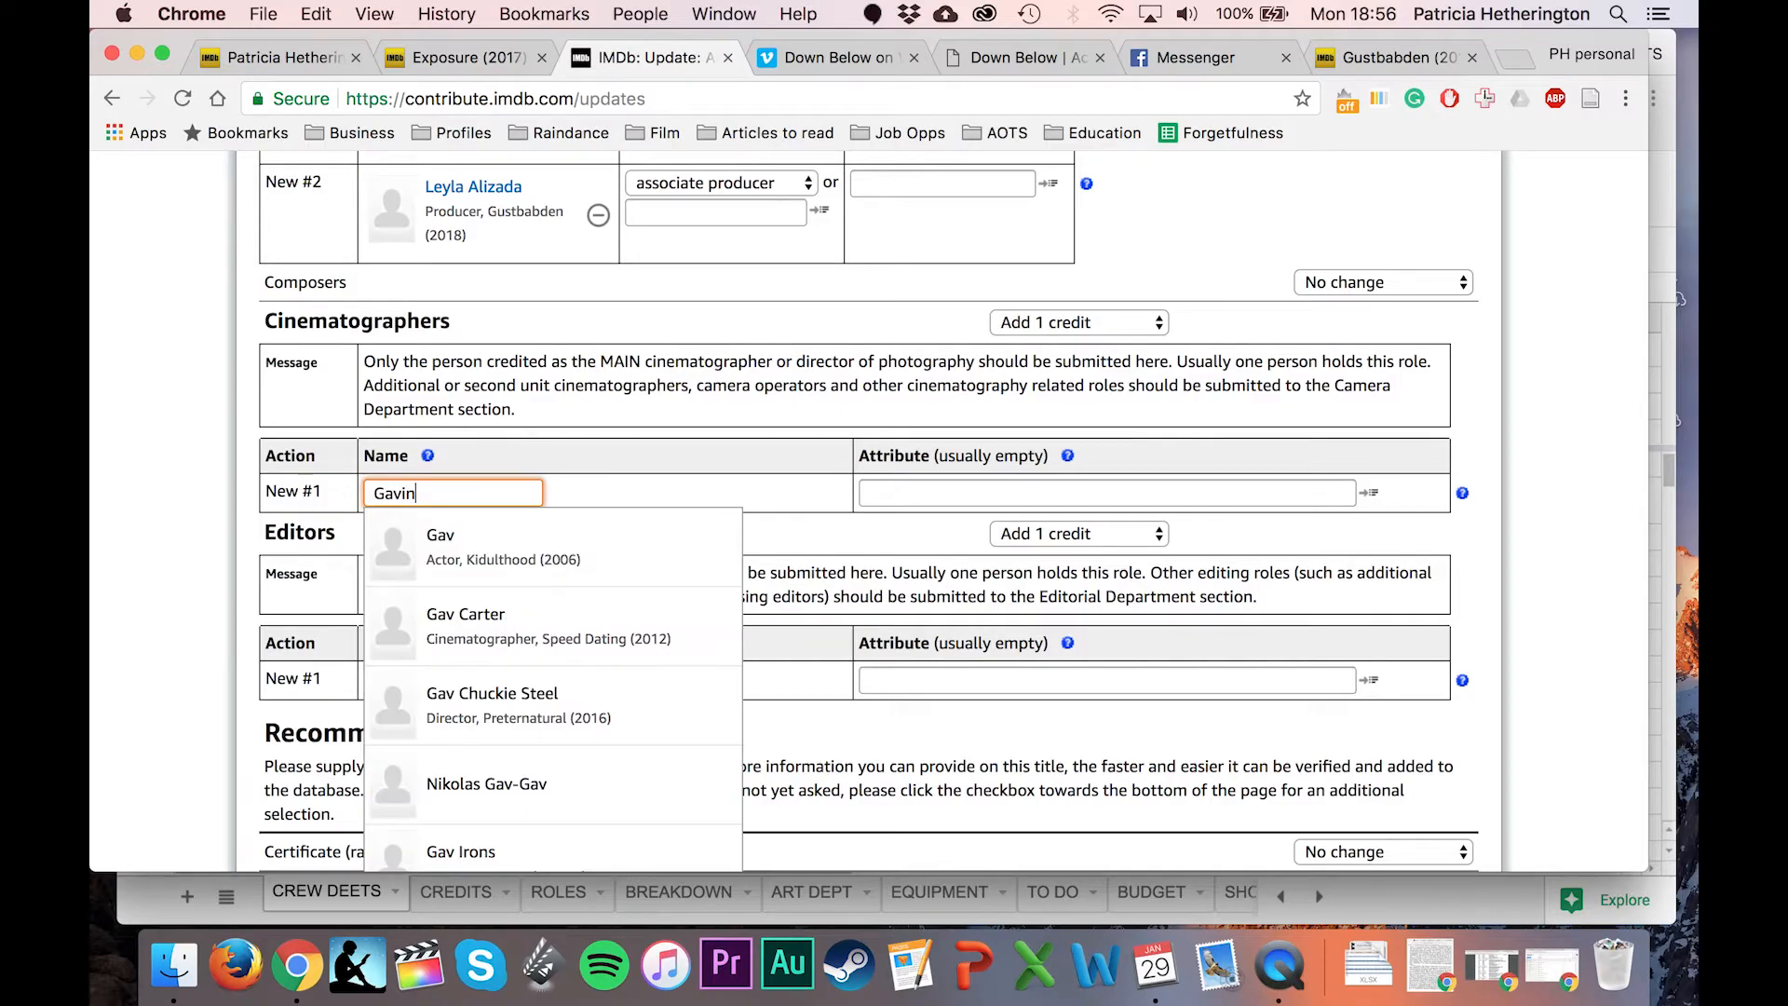
type(" Farli")
left_click(499, 548)
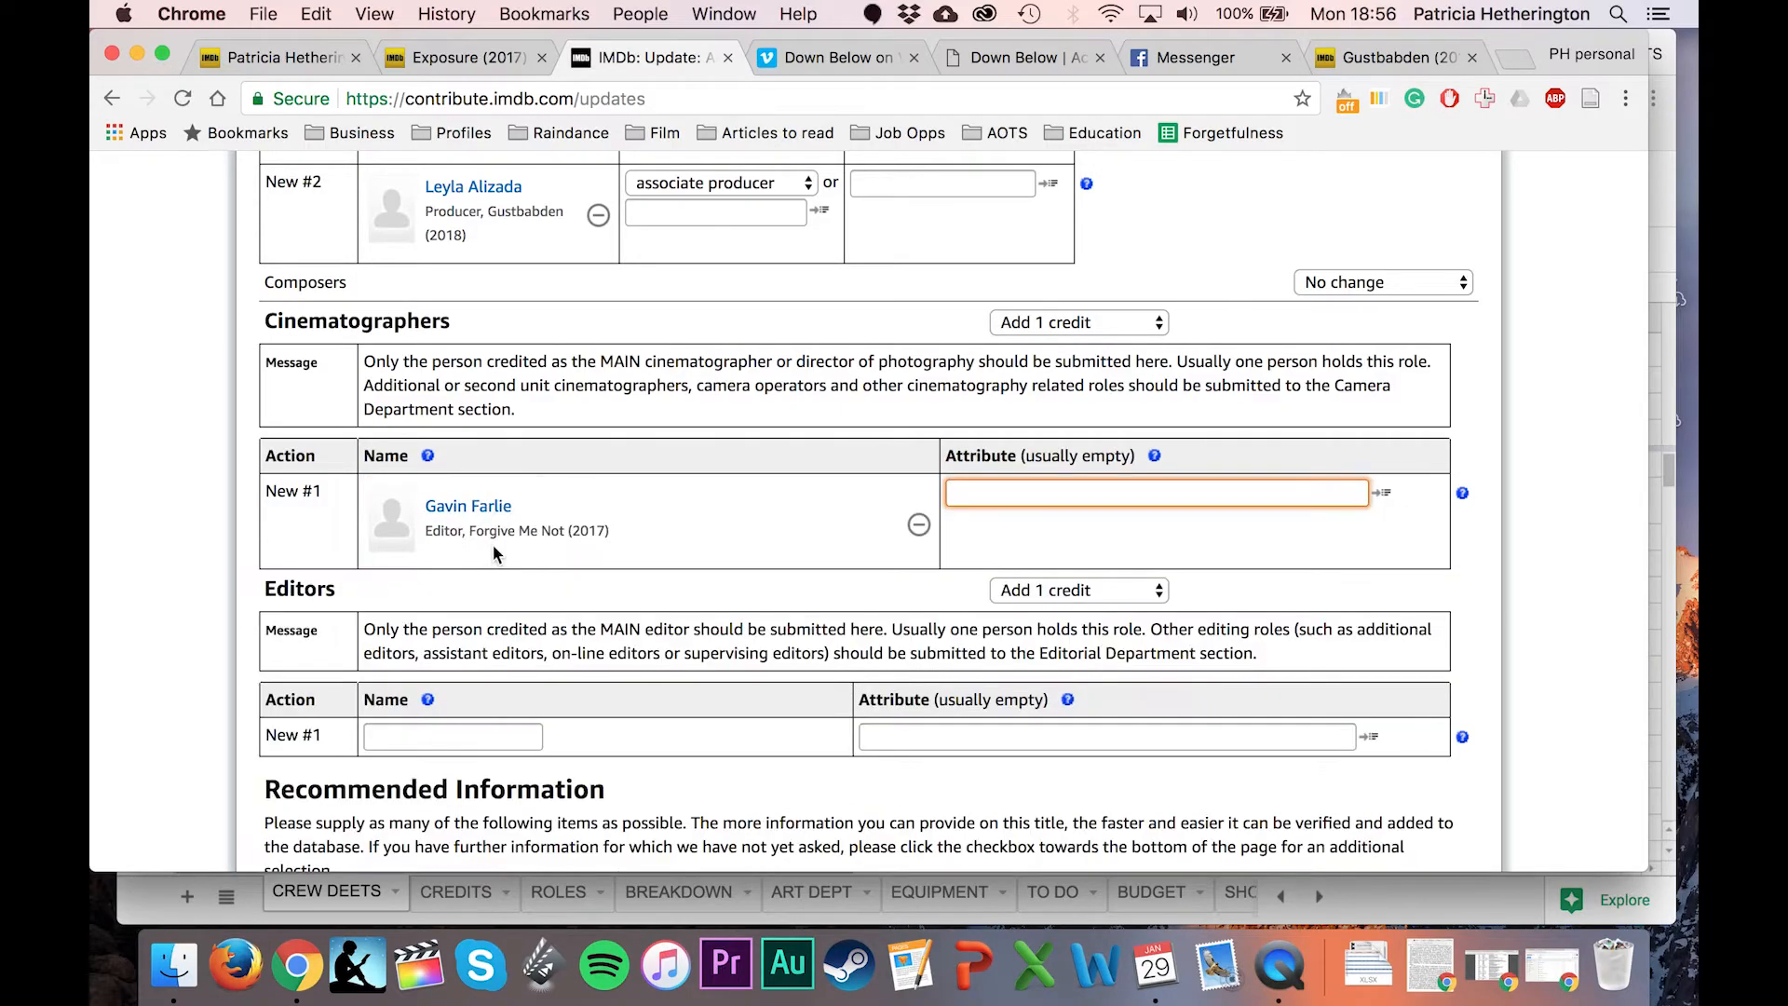
Enter the cinematographer's name in the first Editors row as well, and set the running time to 11 minutes.
left_click(380, 736)
type("Gavin Farlie")
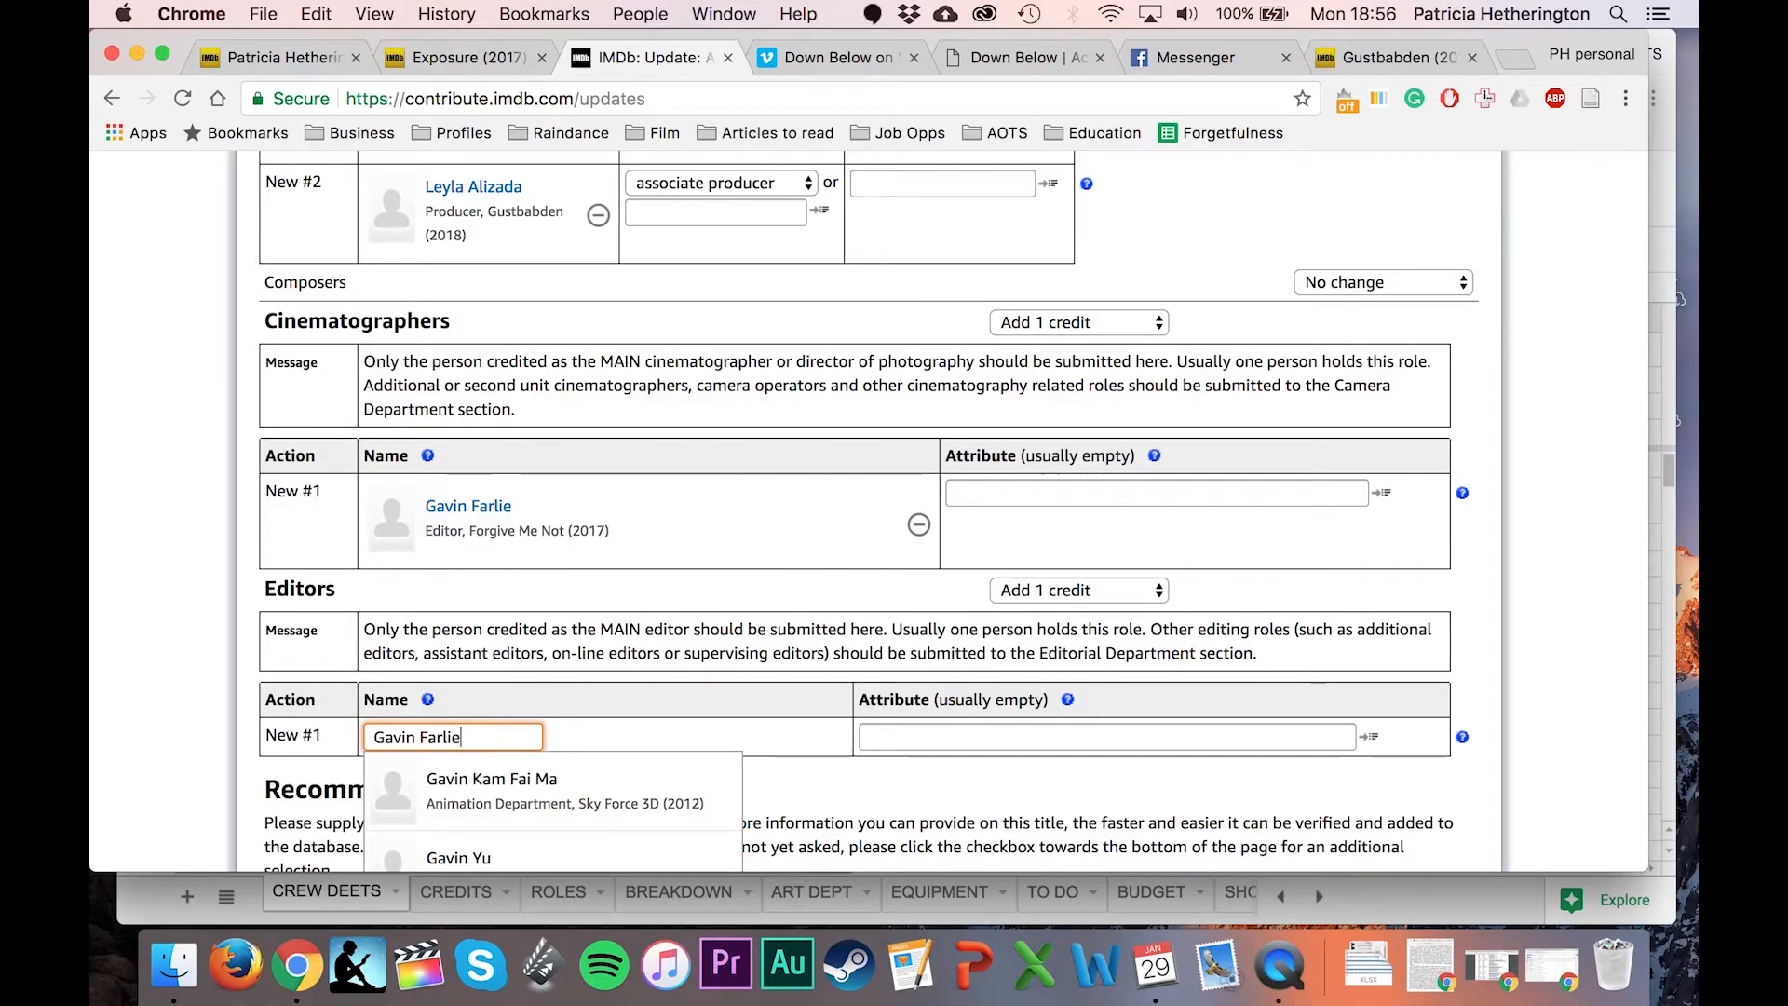
scroll(399, 499, "down", 8)
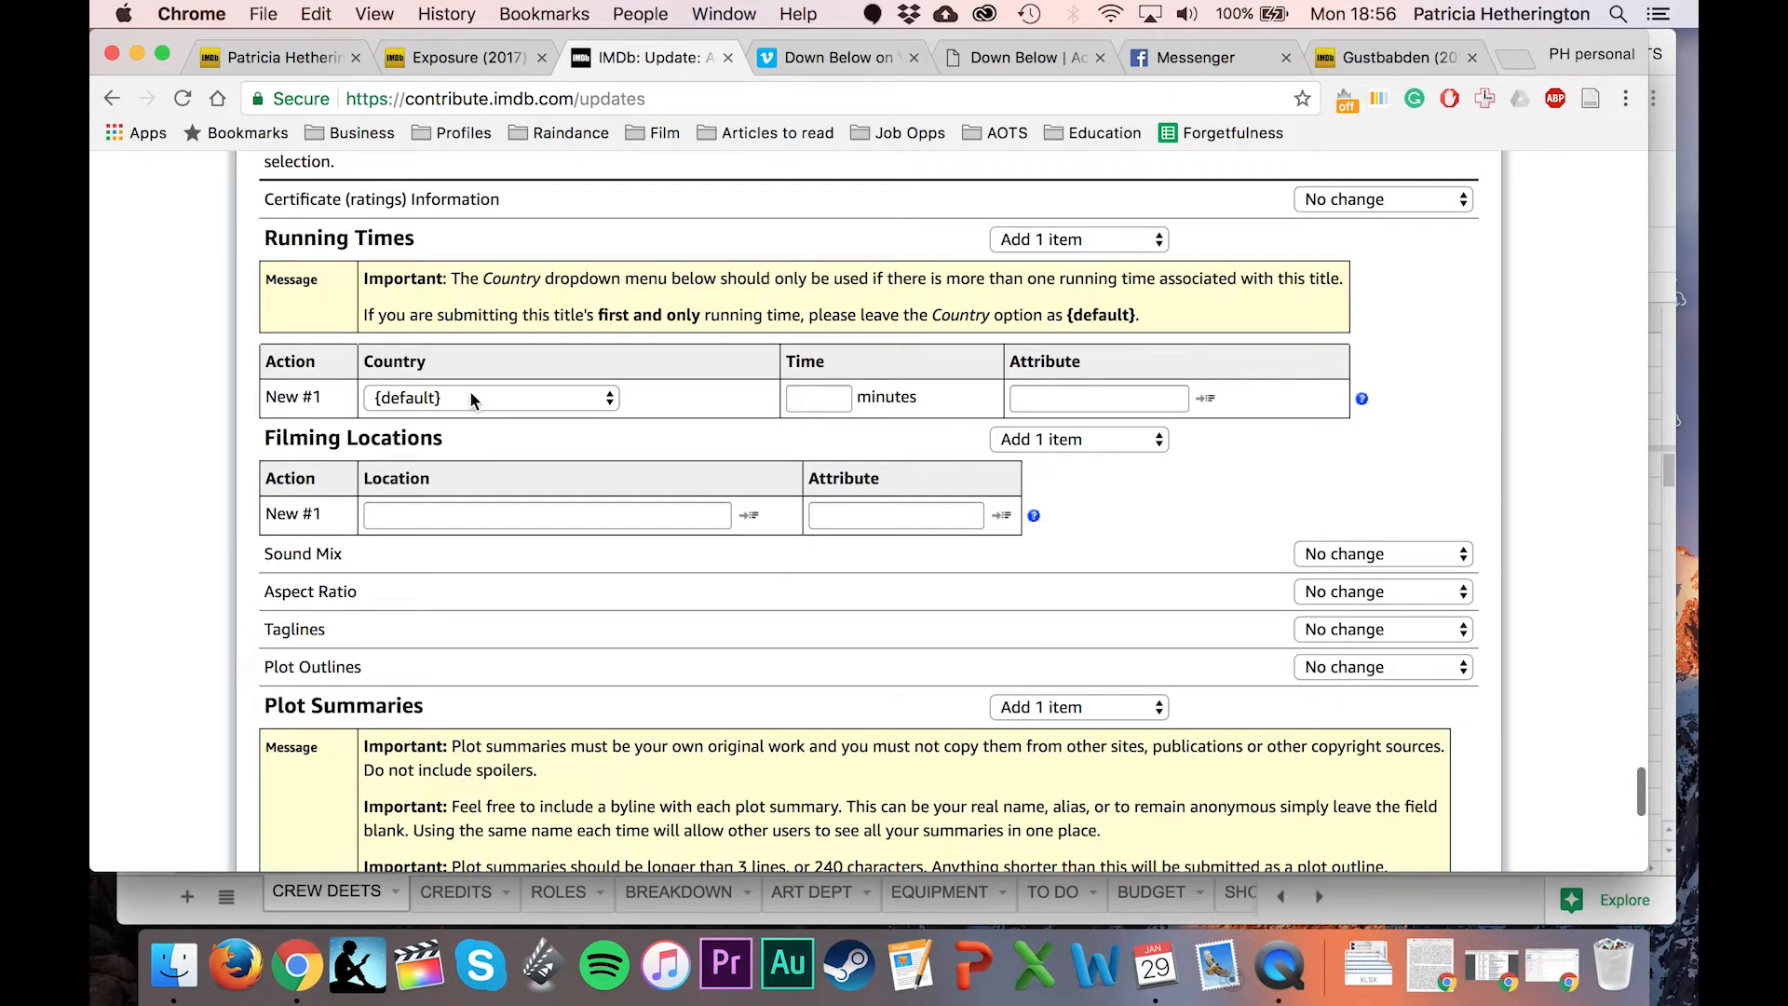
left_click(826, 391)
left_click(296, 500)
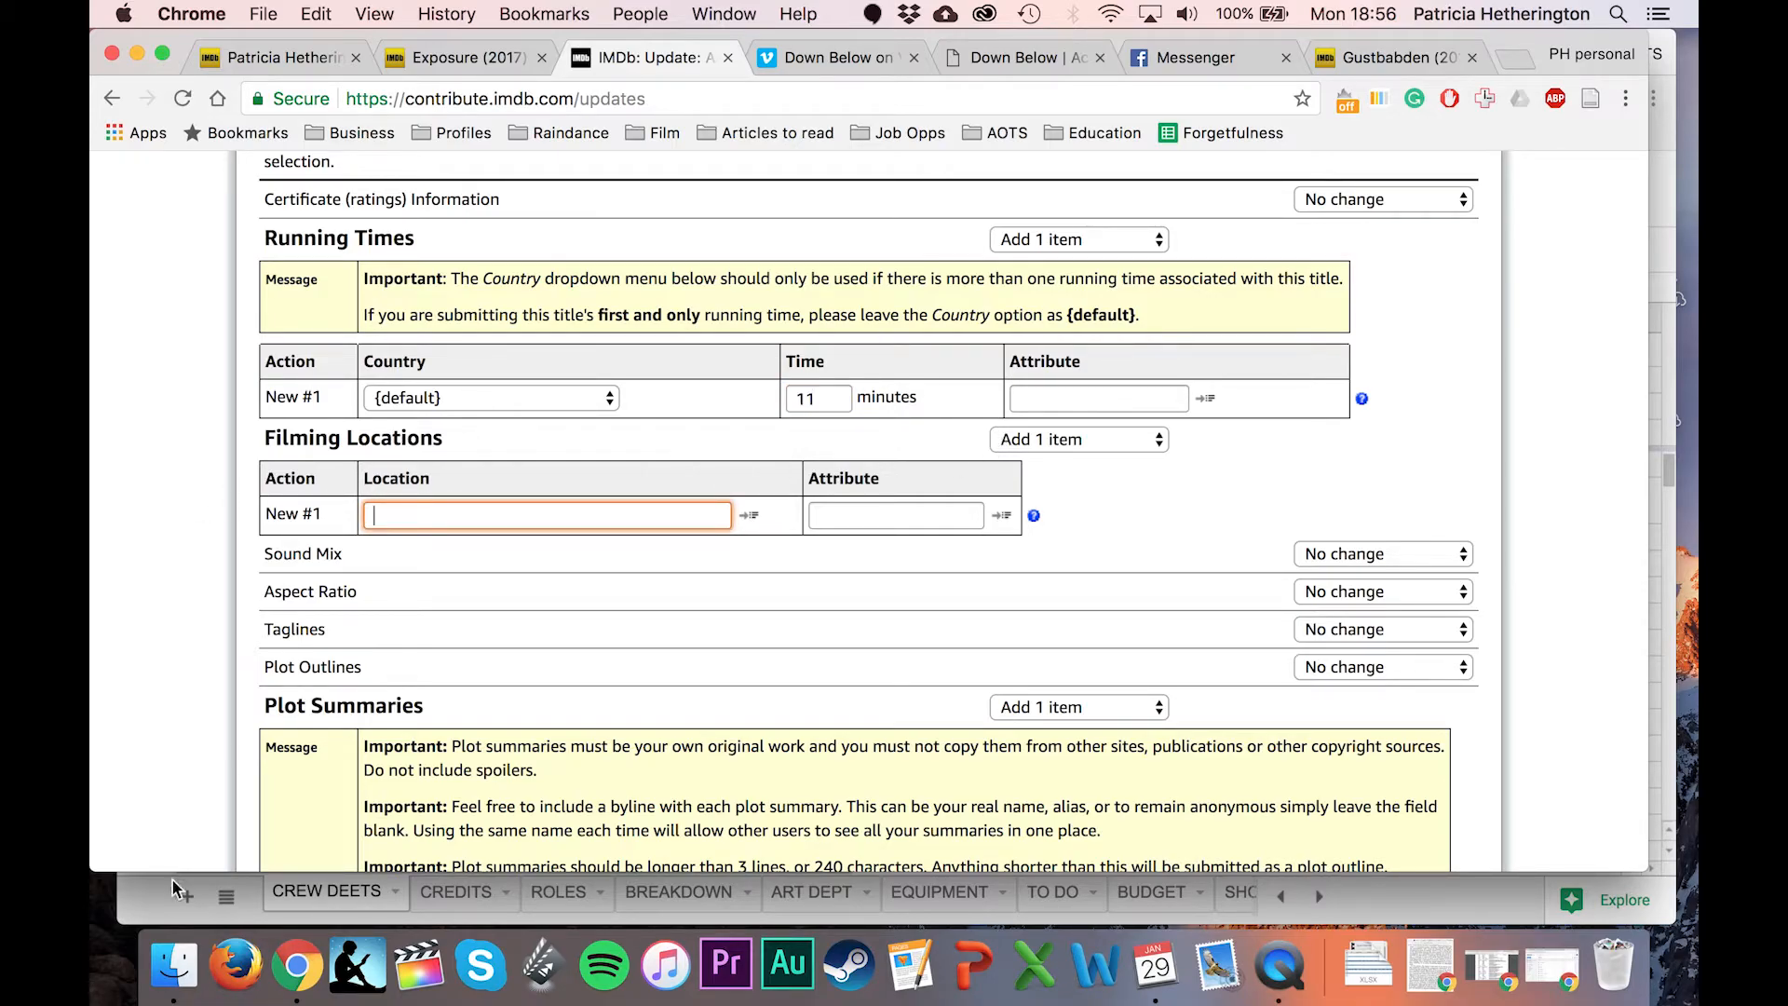
Copy the filming location London, England, UK from the IMDb page creation document.
left_click(152, 902)
left_click(392, 57)
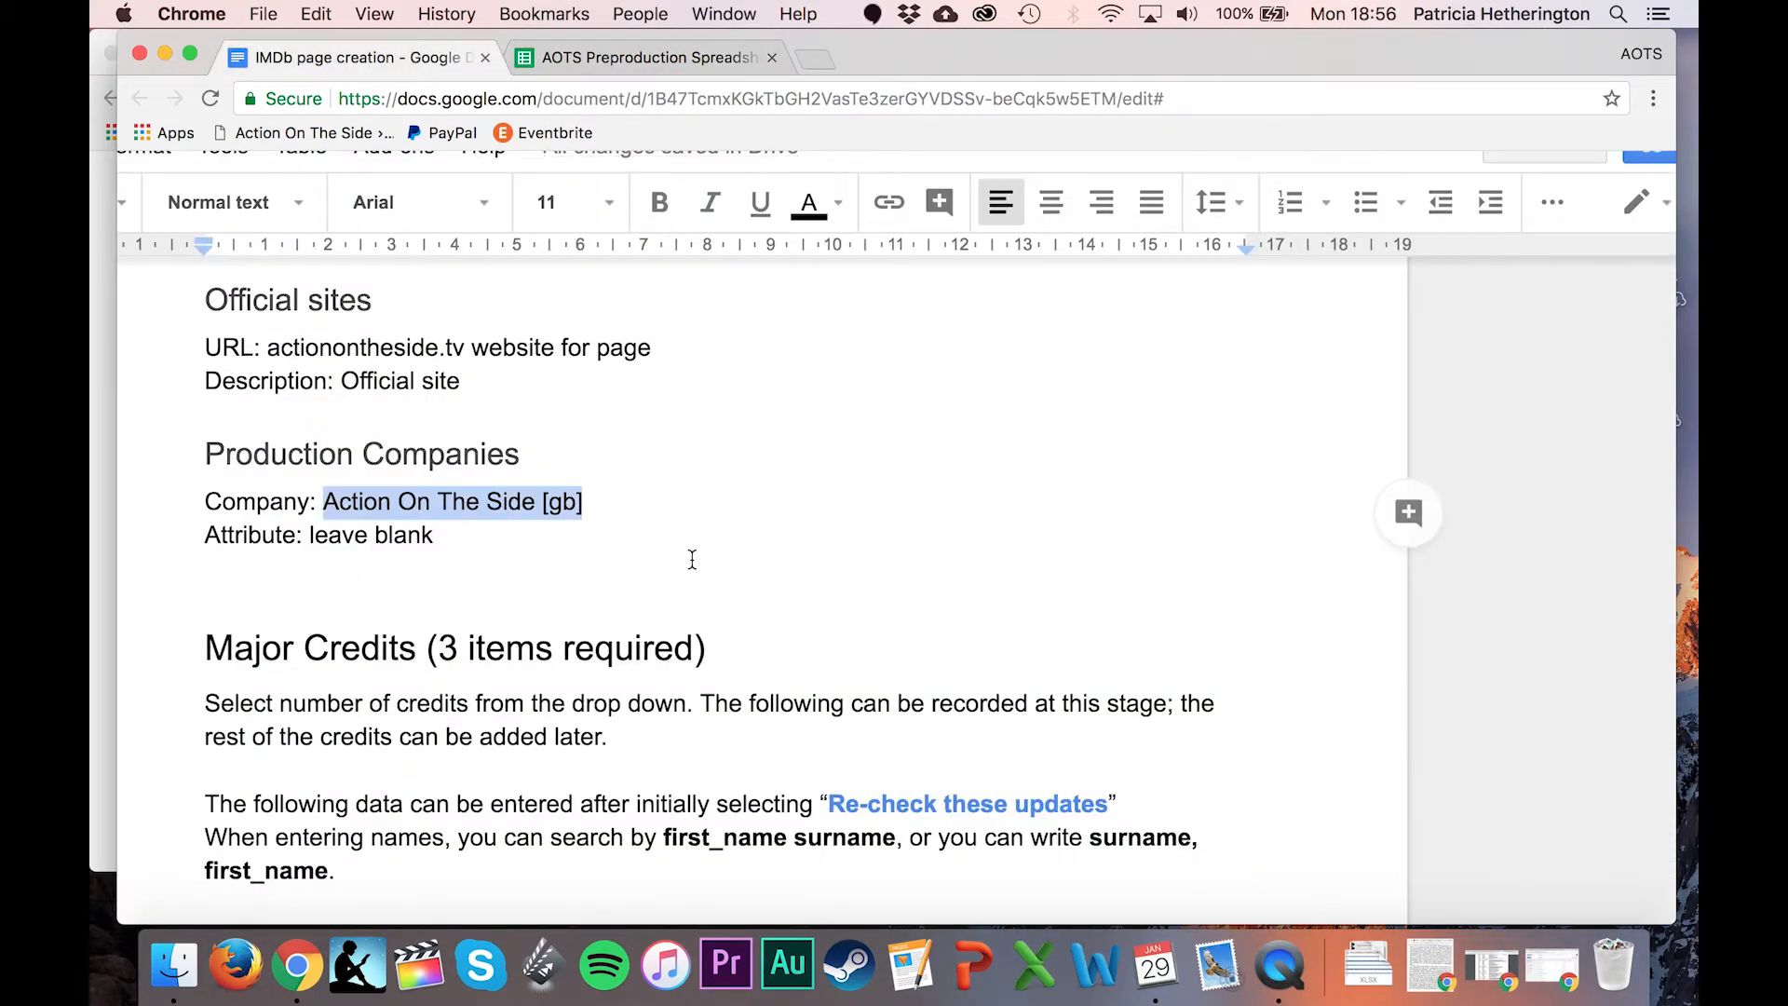
scroll(806, 578, "down", 5)
scroll(807, 578, "down", 10)
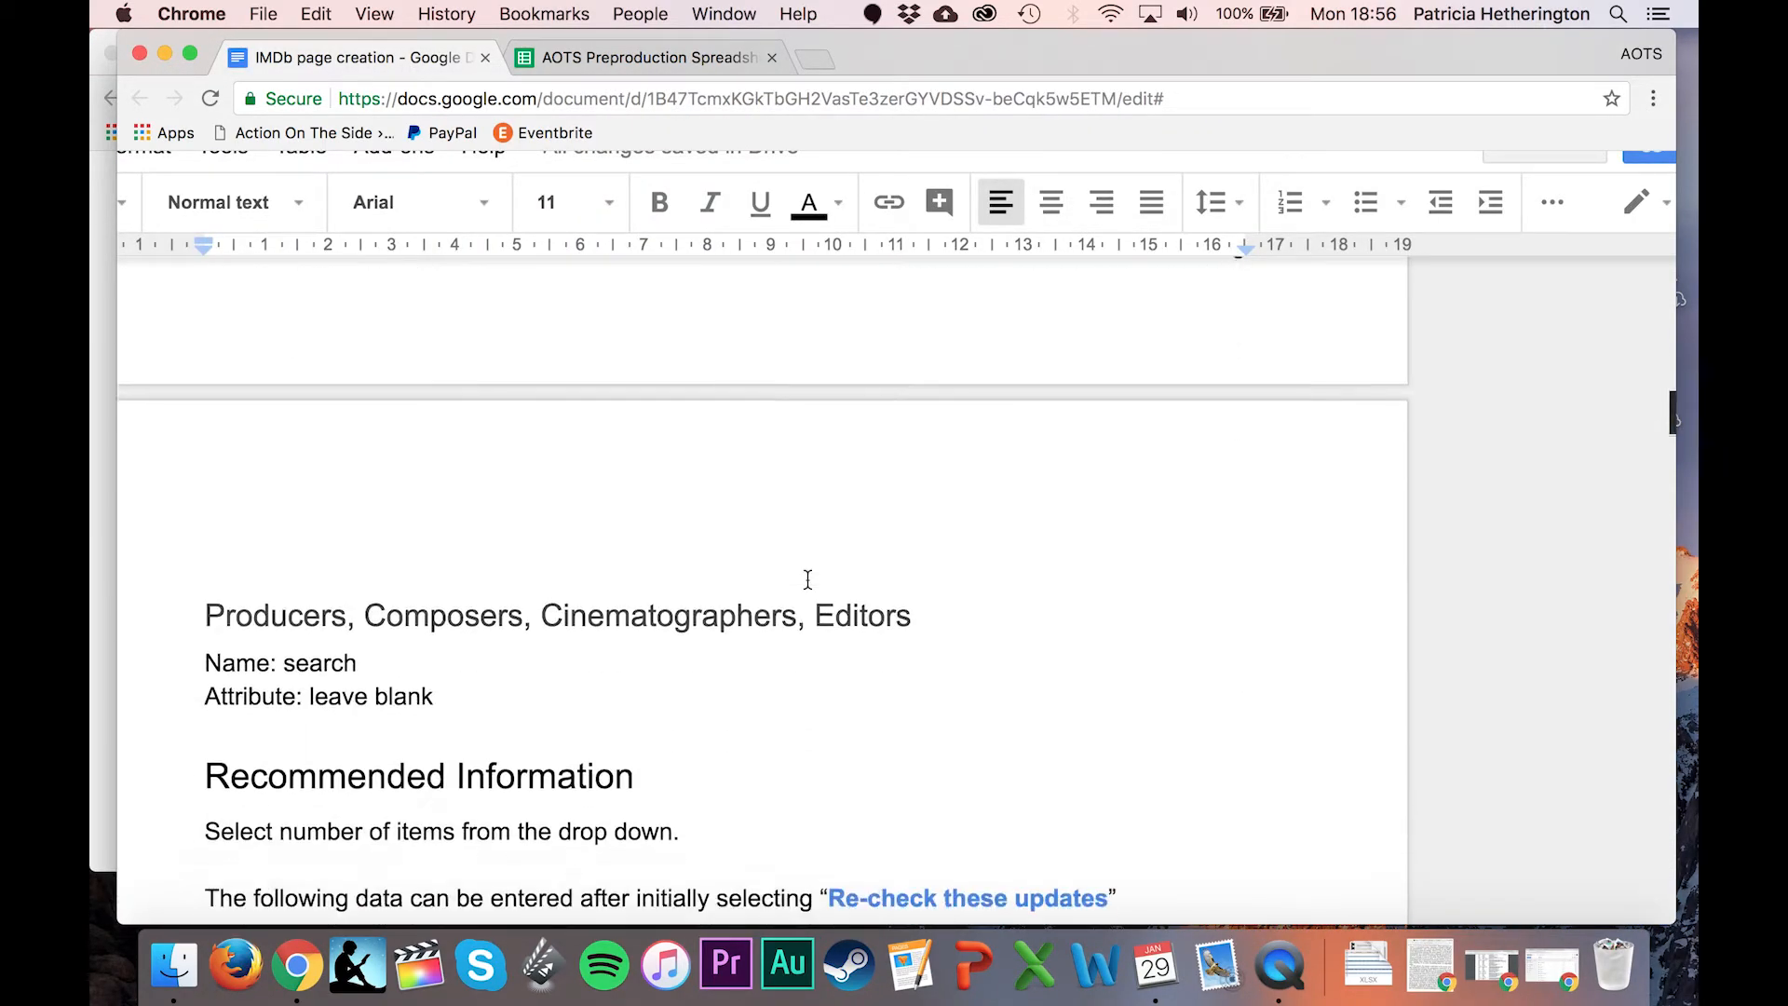
scroll(807, 579, "down", 3)
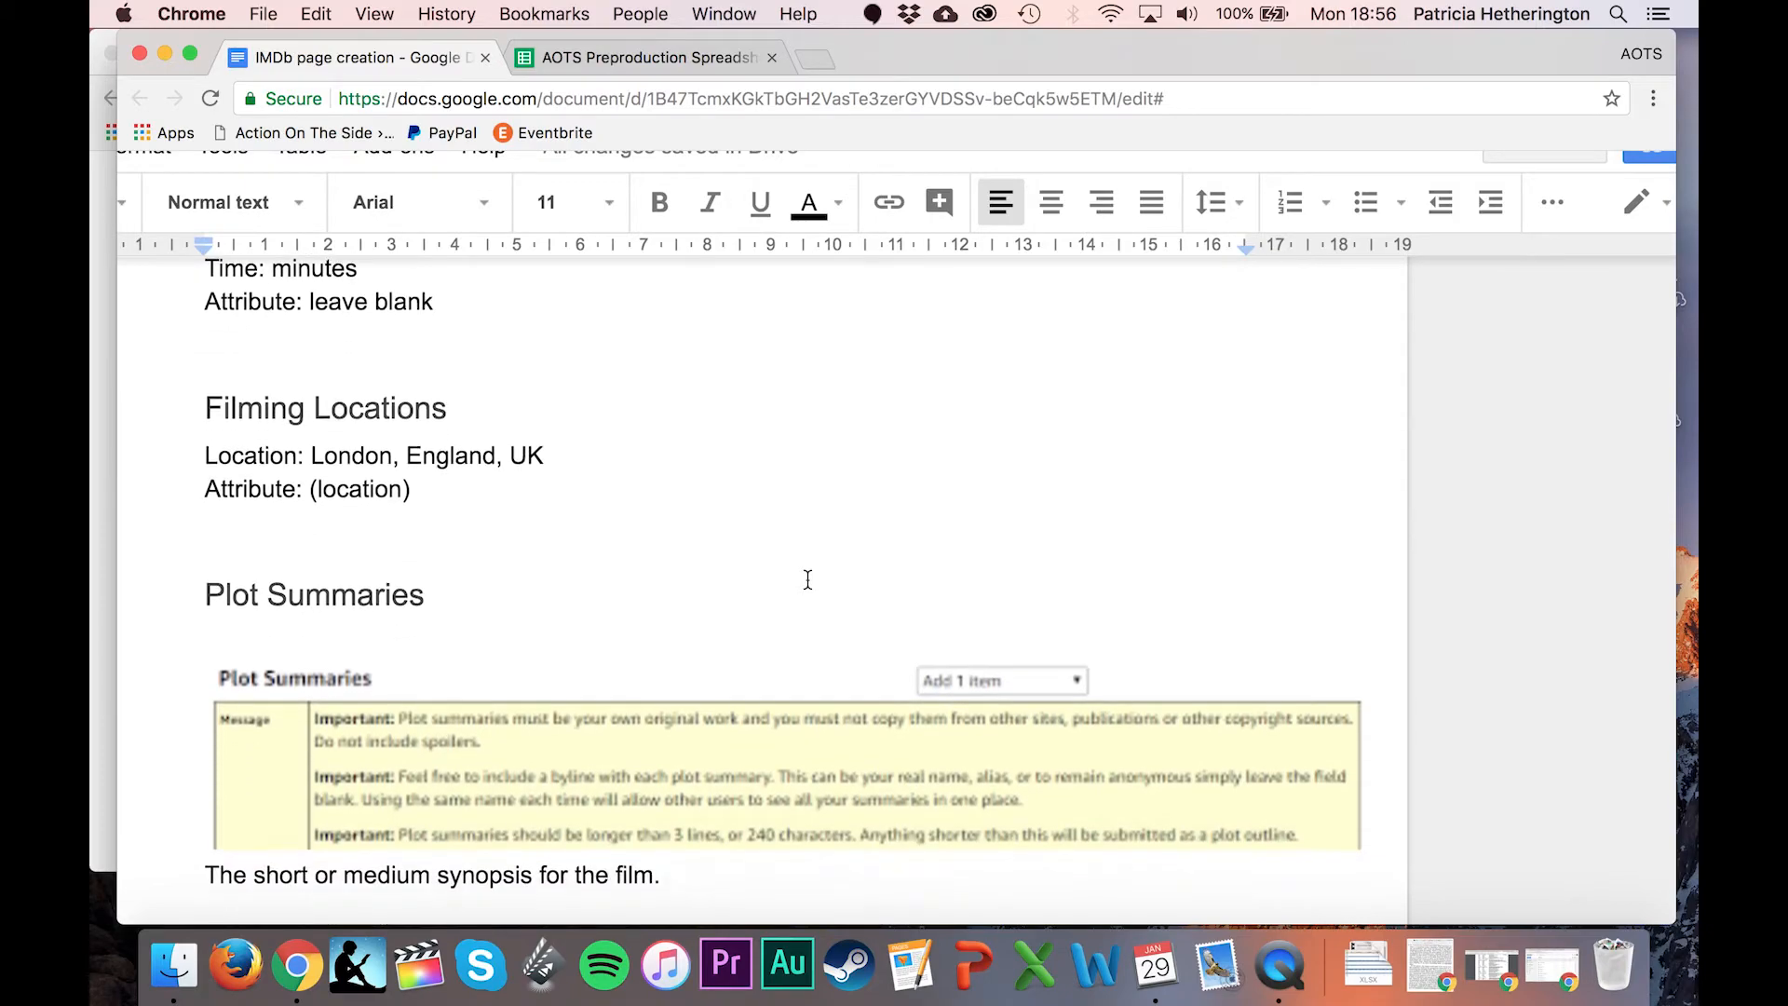
left_click_drag(311, 455, 546, 468)
key("super+c")
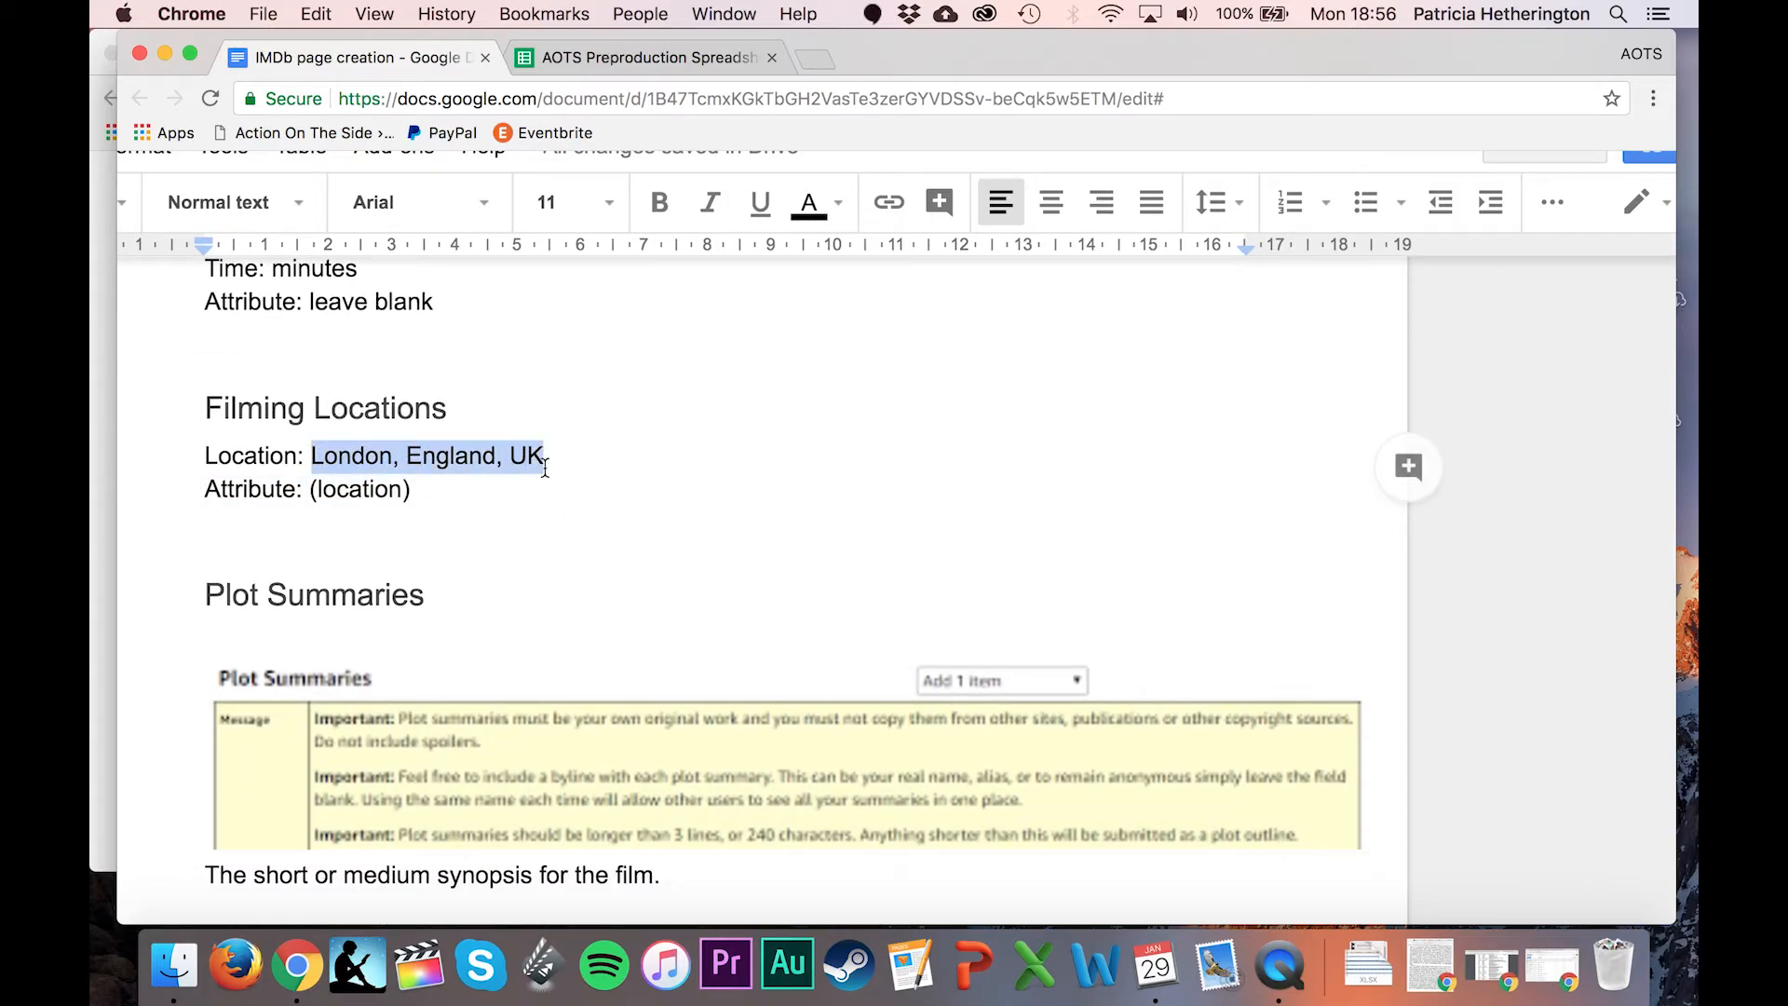
Add London, England, UK as the first filming location in the title form, with the attribute (location).
left_click(96, 479)
left_click(601, 517)
key("super+v")
key("Tab")
type("(location")
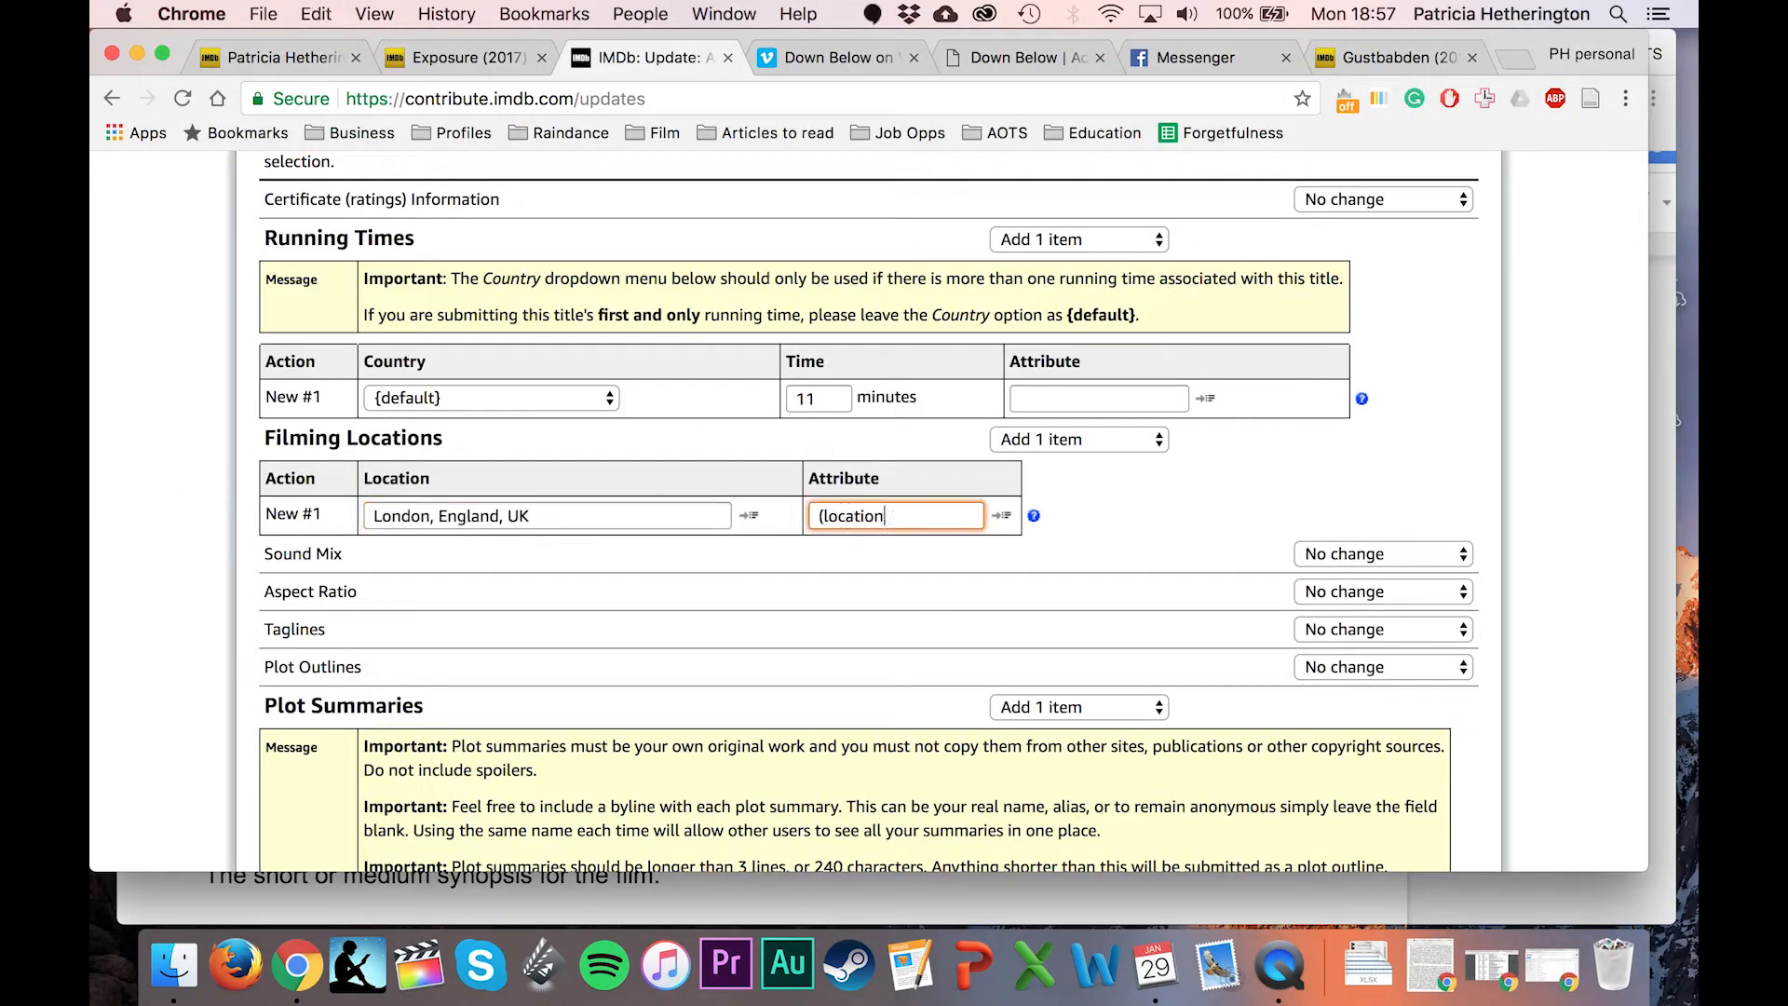
type(")")
left_click(179, 628)
Fill in the first plot summary with the synopsis sentence about two refugee sisters, copied from the film's Vimeo description.
scroll(179, 628, "down", 5)
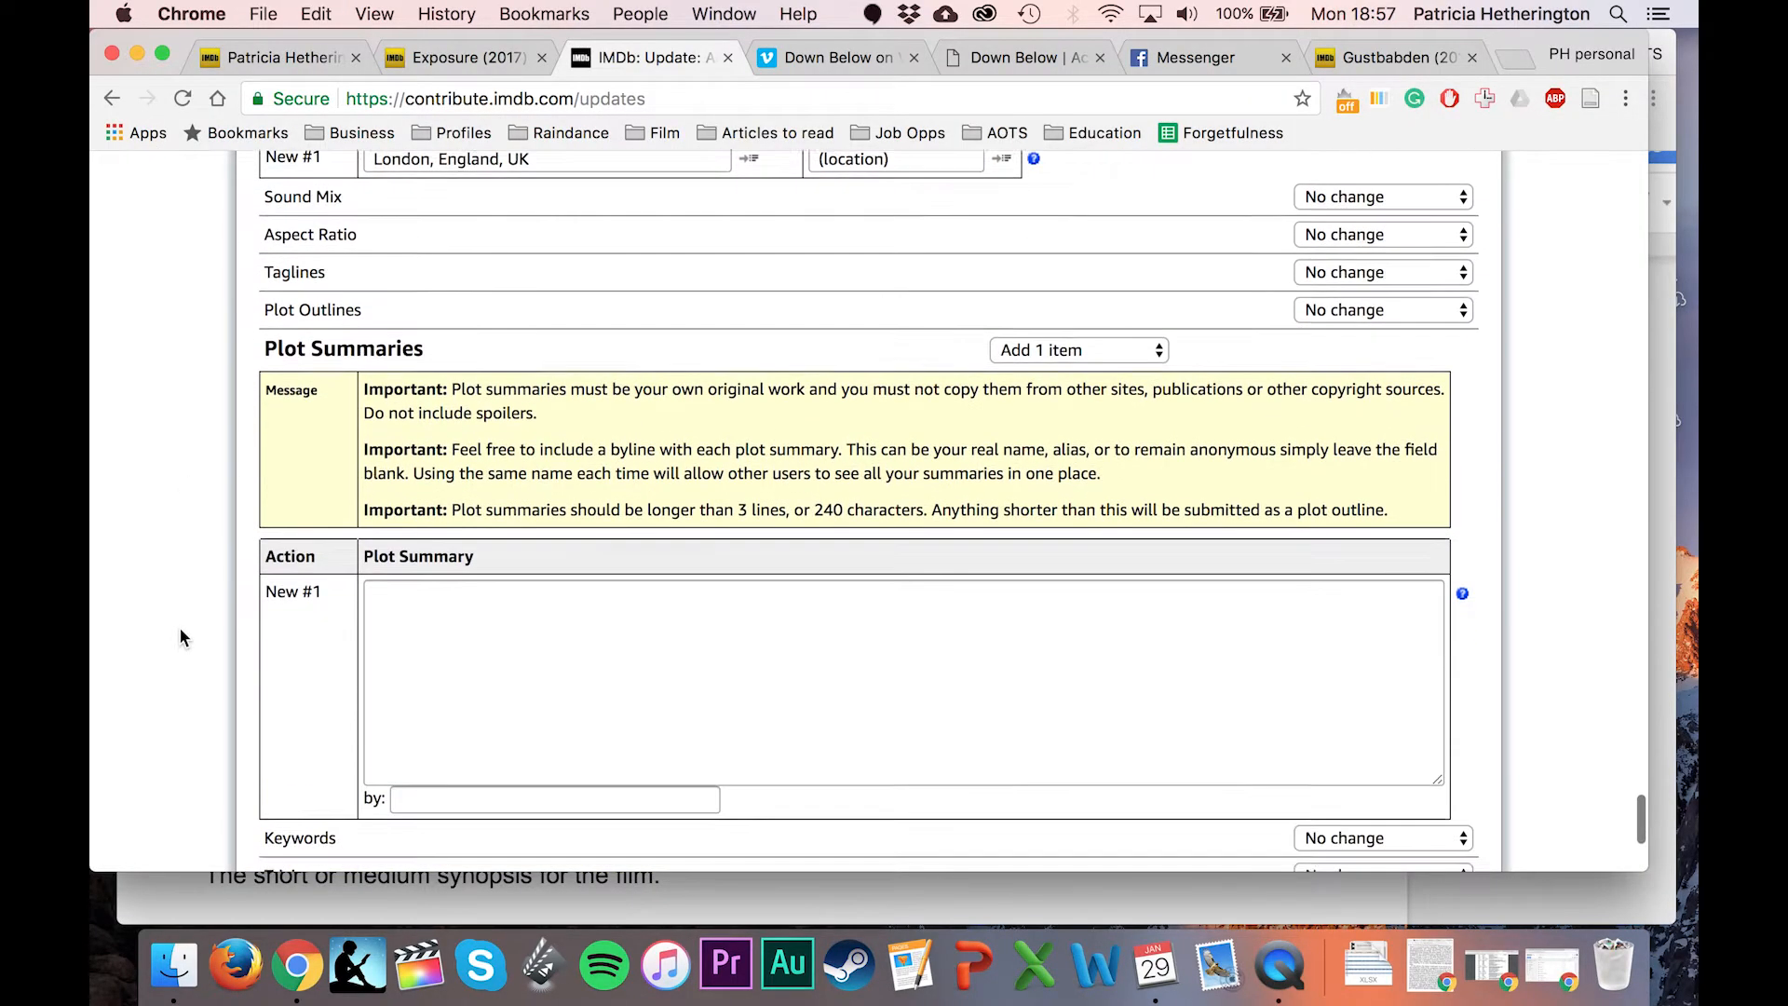
left_click(420, 588)
left_click(829, 57)
scroll(486, 656, "up", 5)
scroll(486, 656, "up", 2)
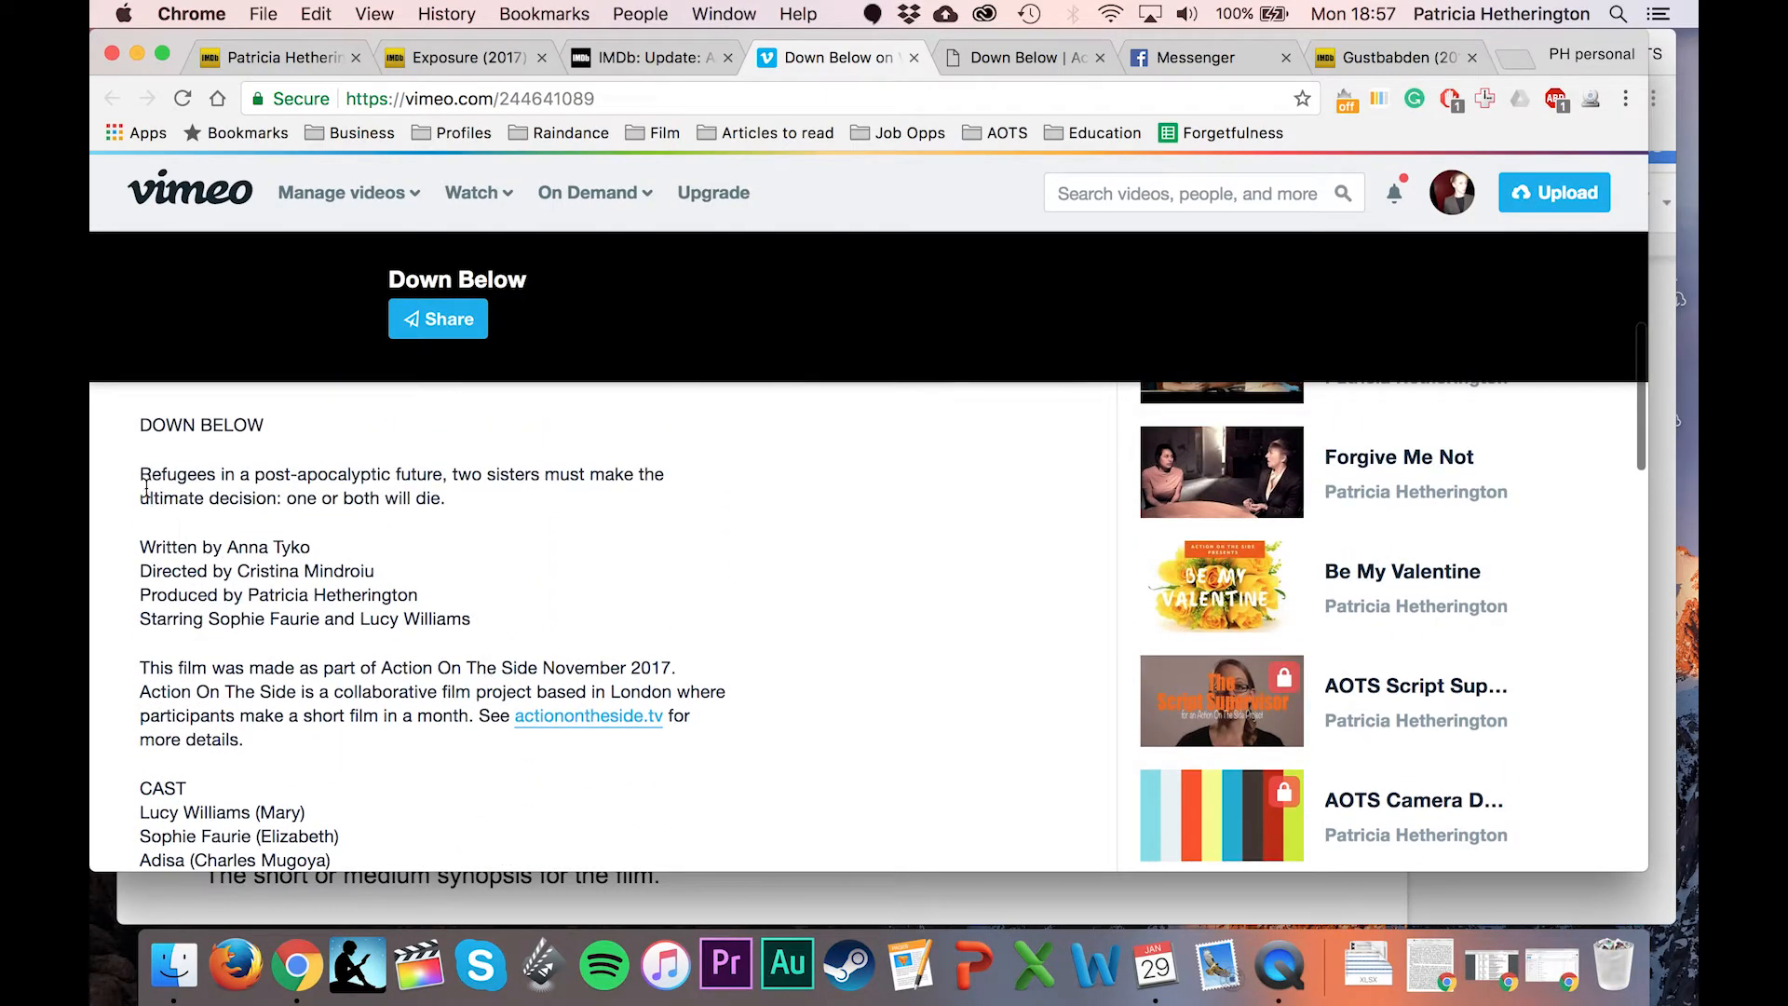
left_click_drag(141, 476, 415, 488)
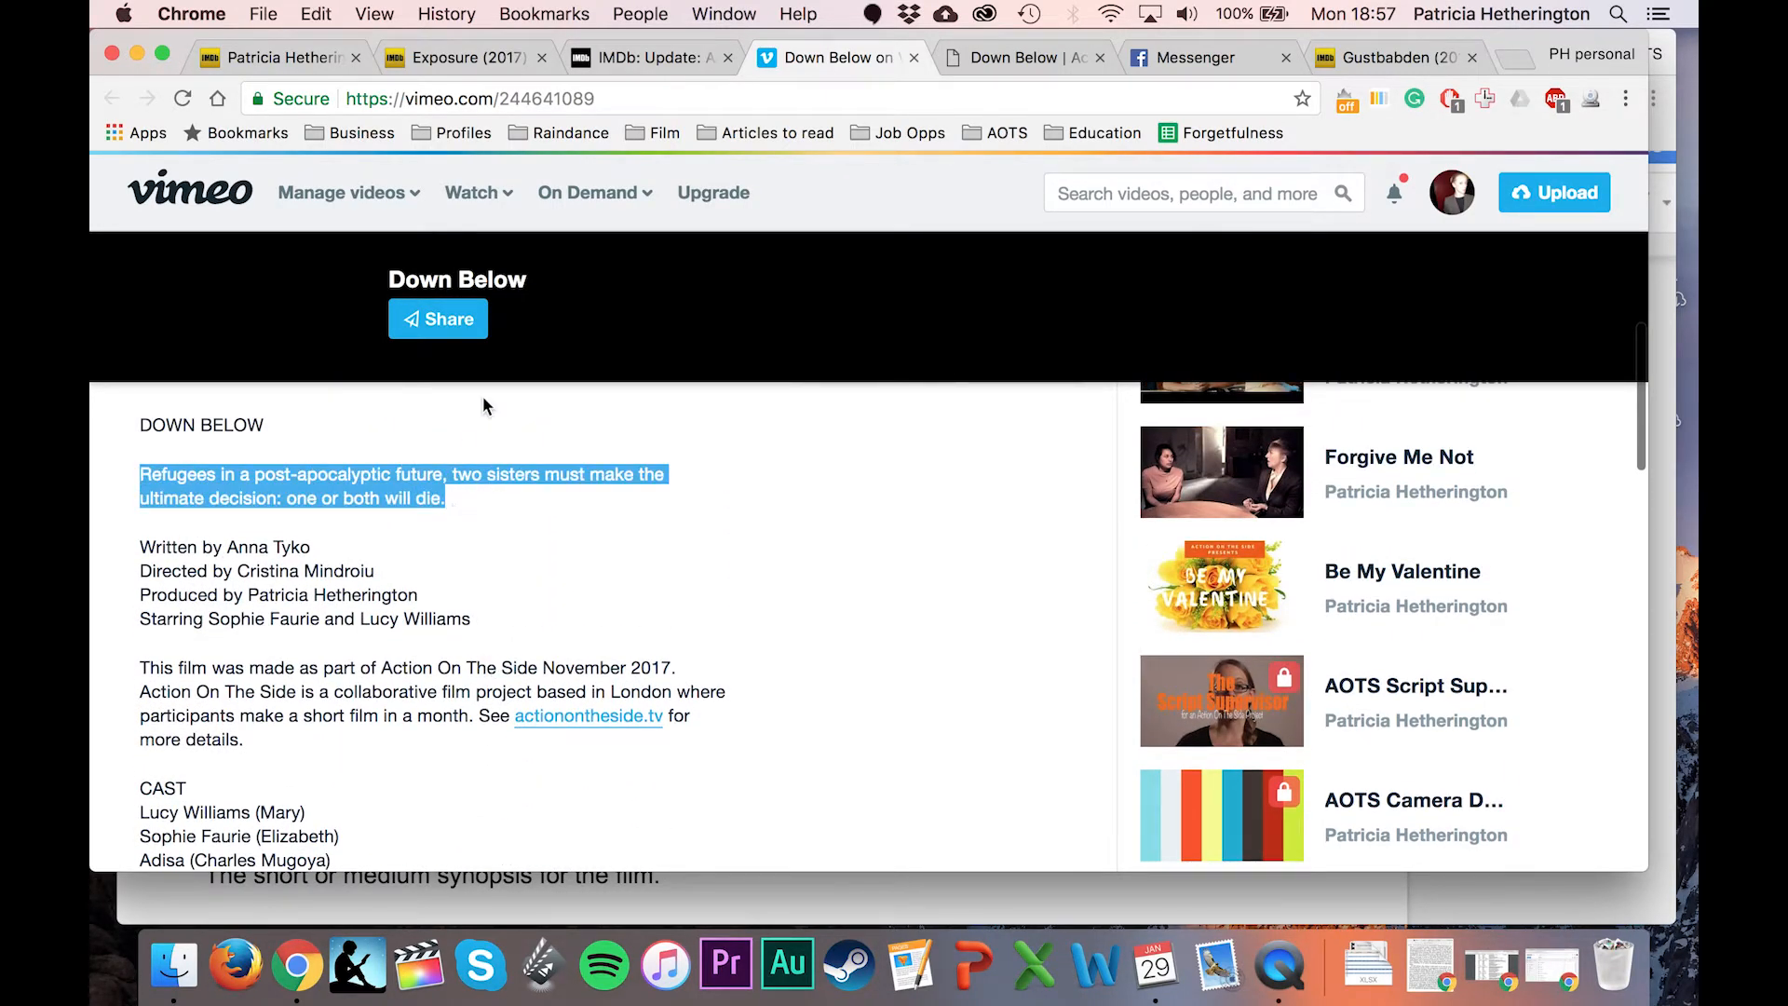
left_click(632, 54)
type("Refugees in a post-apocalyptic future, two sisters must make the ultimate decision: one or both will die.")
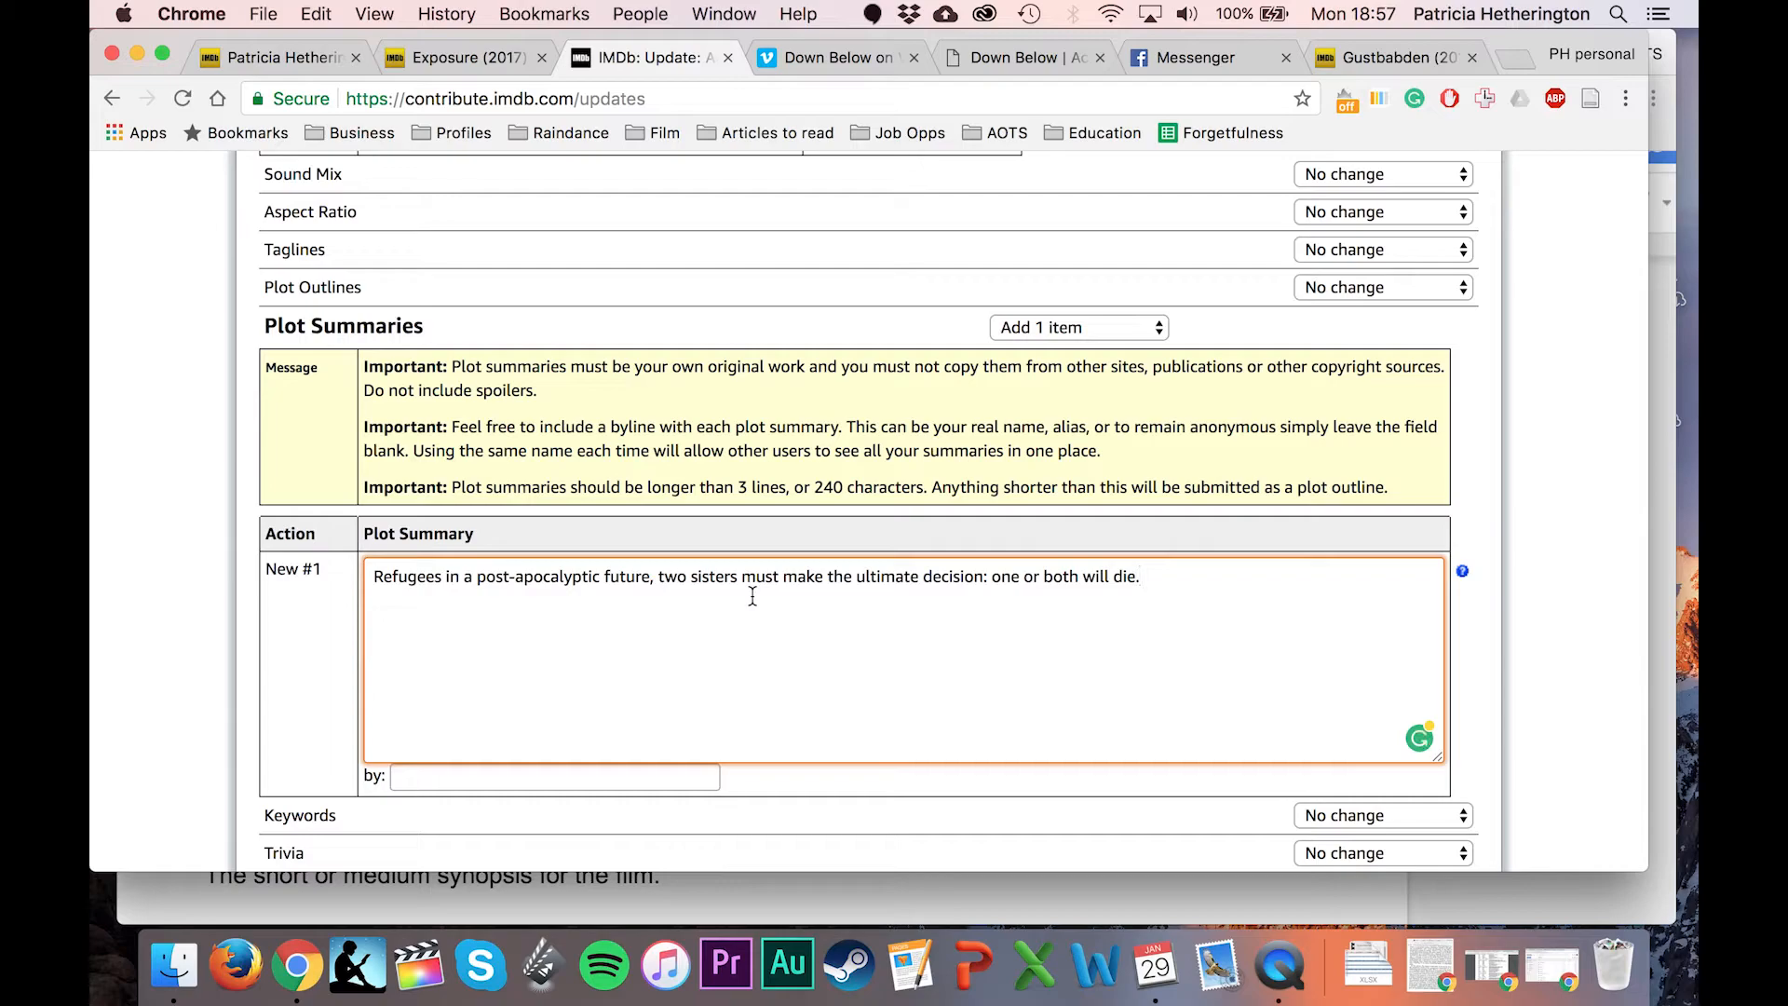
Enter the contributor's name as the plot summary byline and re-check the updates.
left_click(614, 779)
type("P Hetherington")
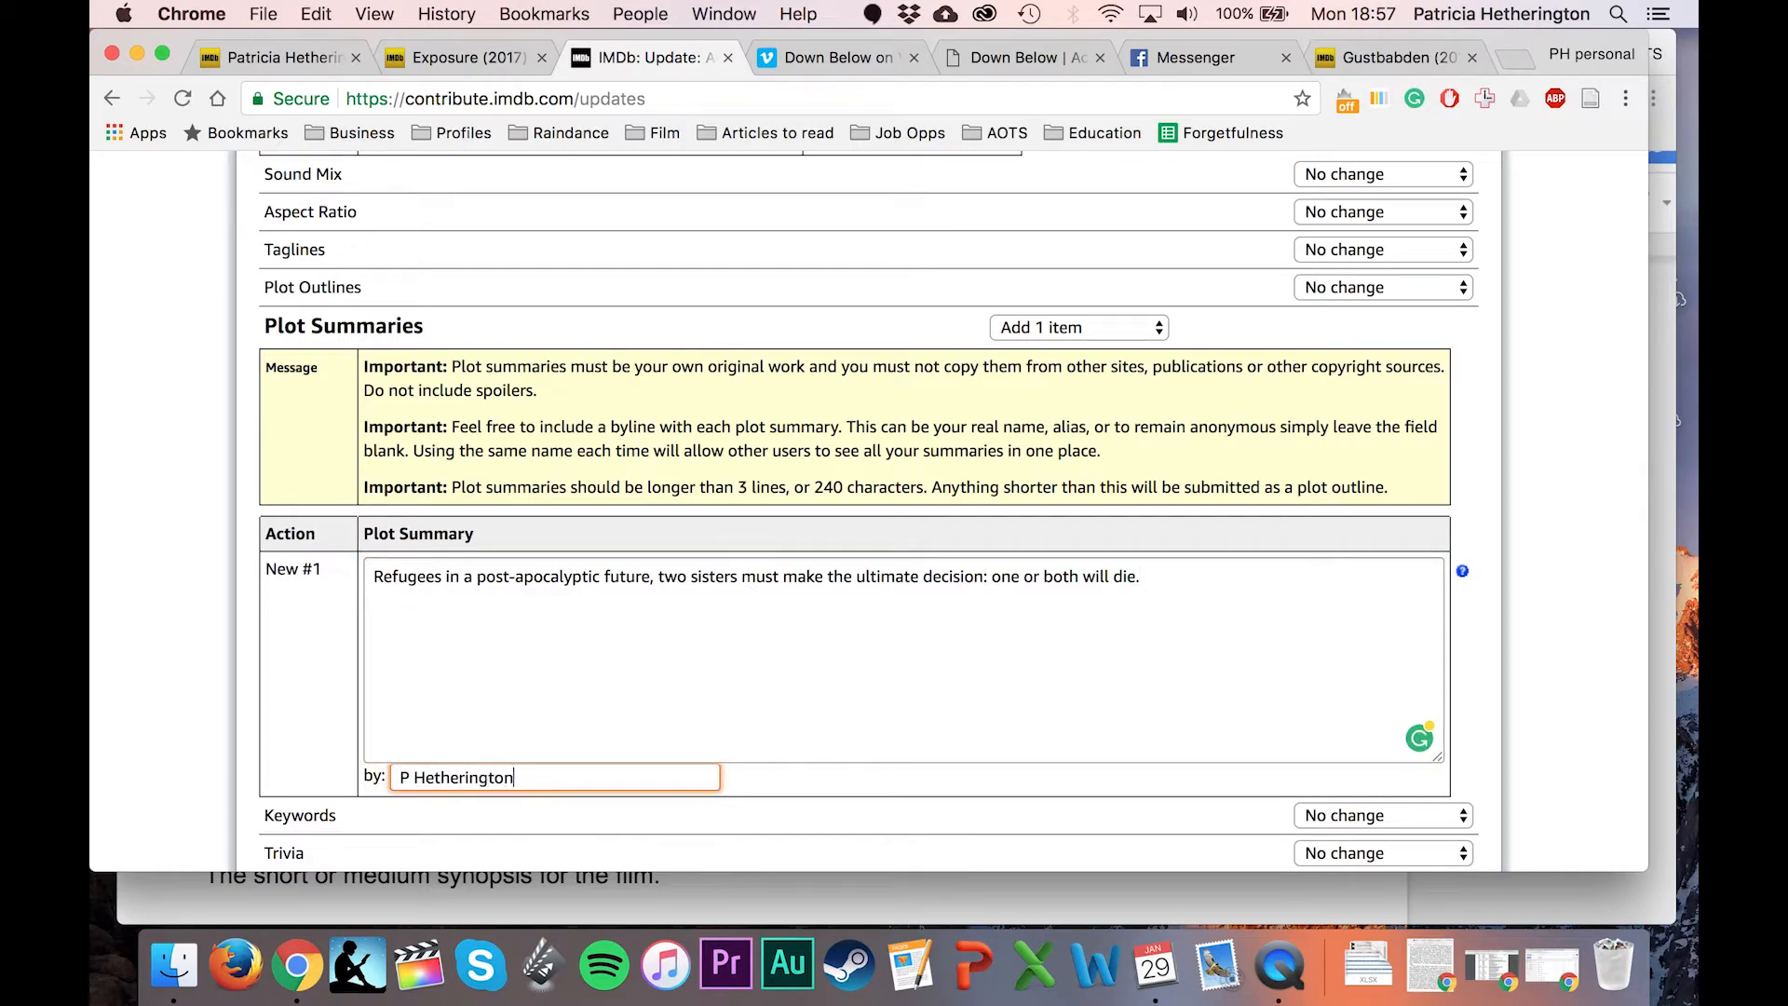
left_click(1053, 718)
scroll(1052, 717, "down", 3)
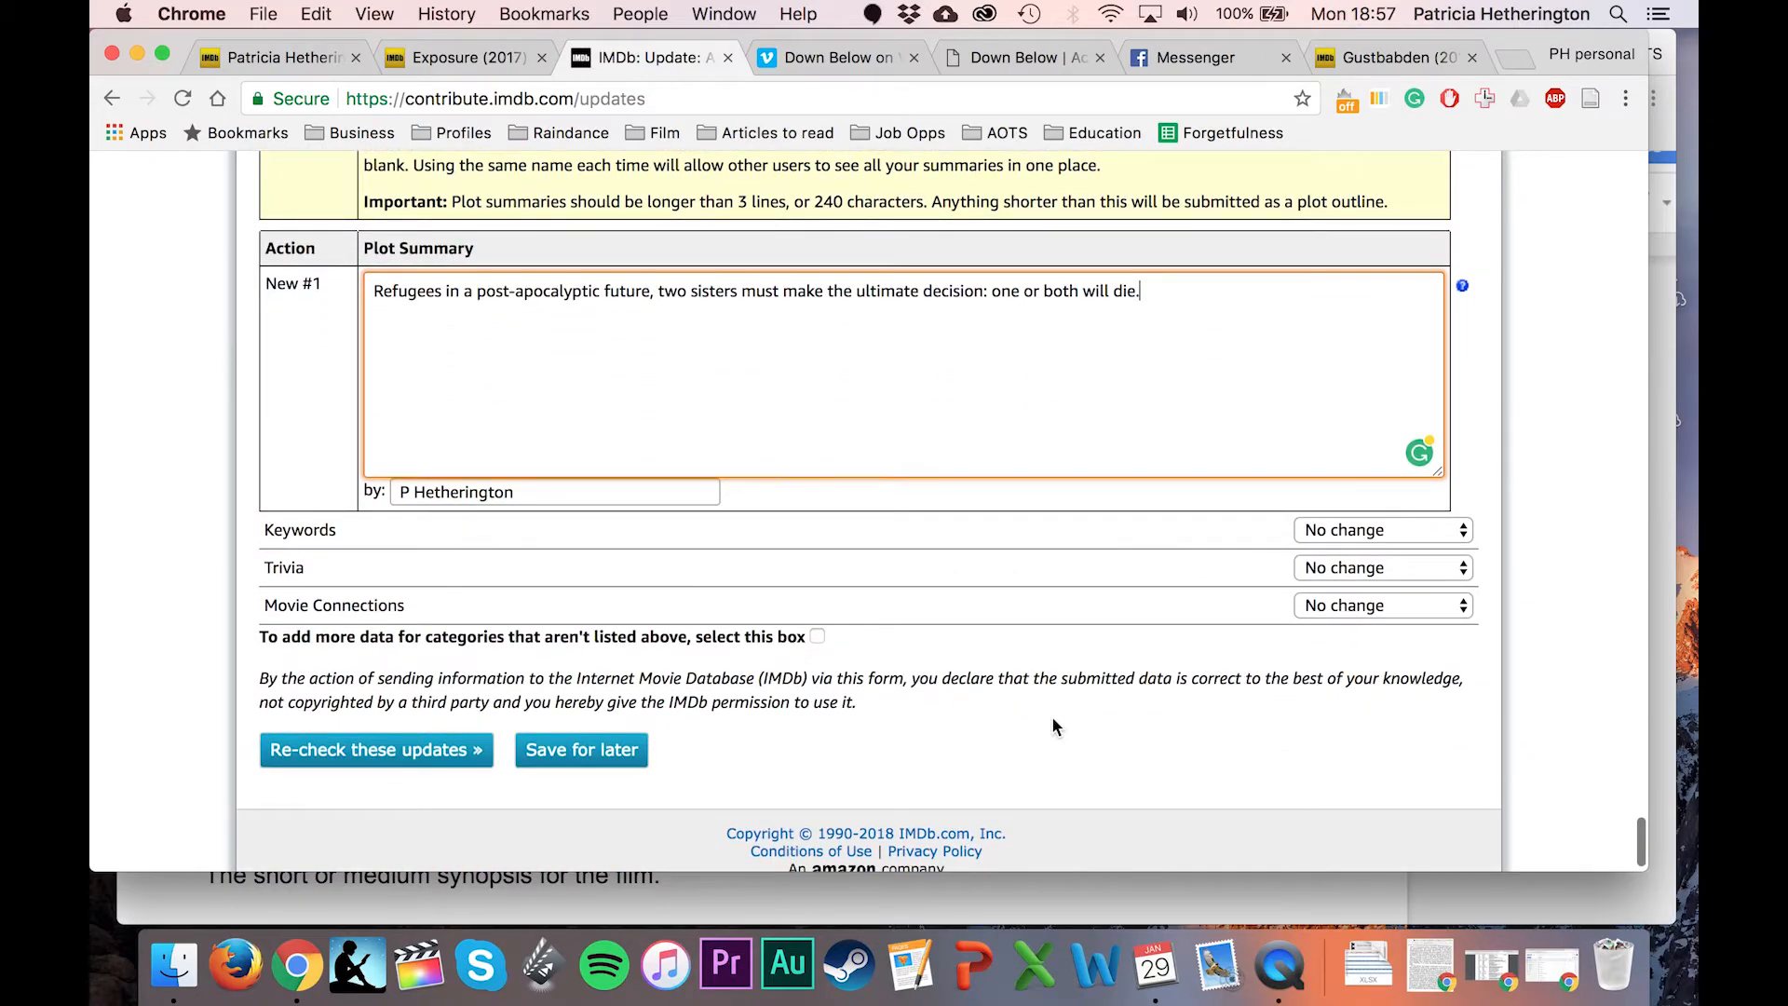
left_click(362, 752)
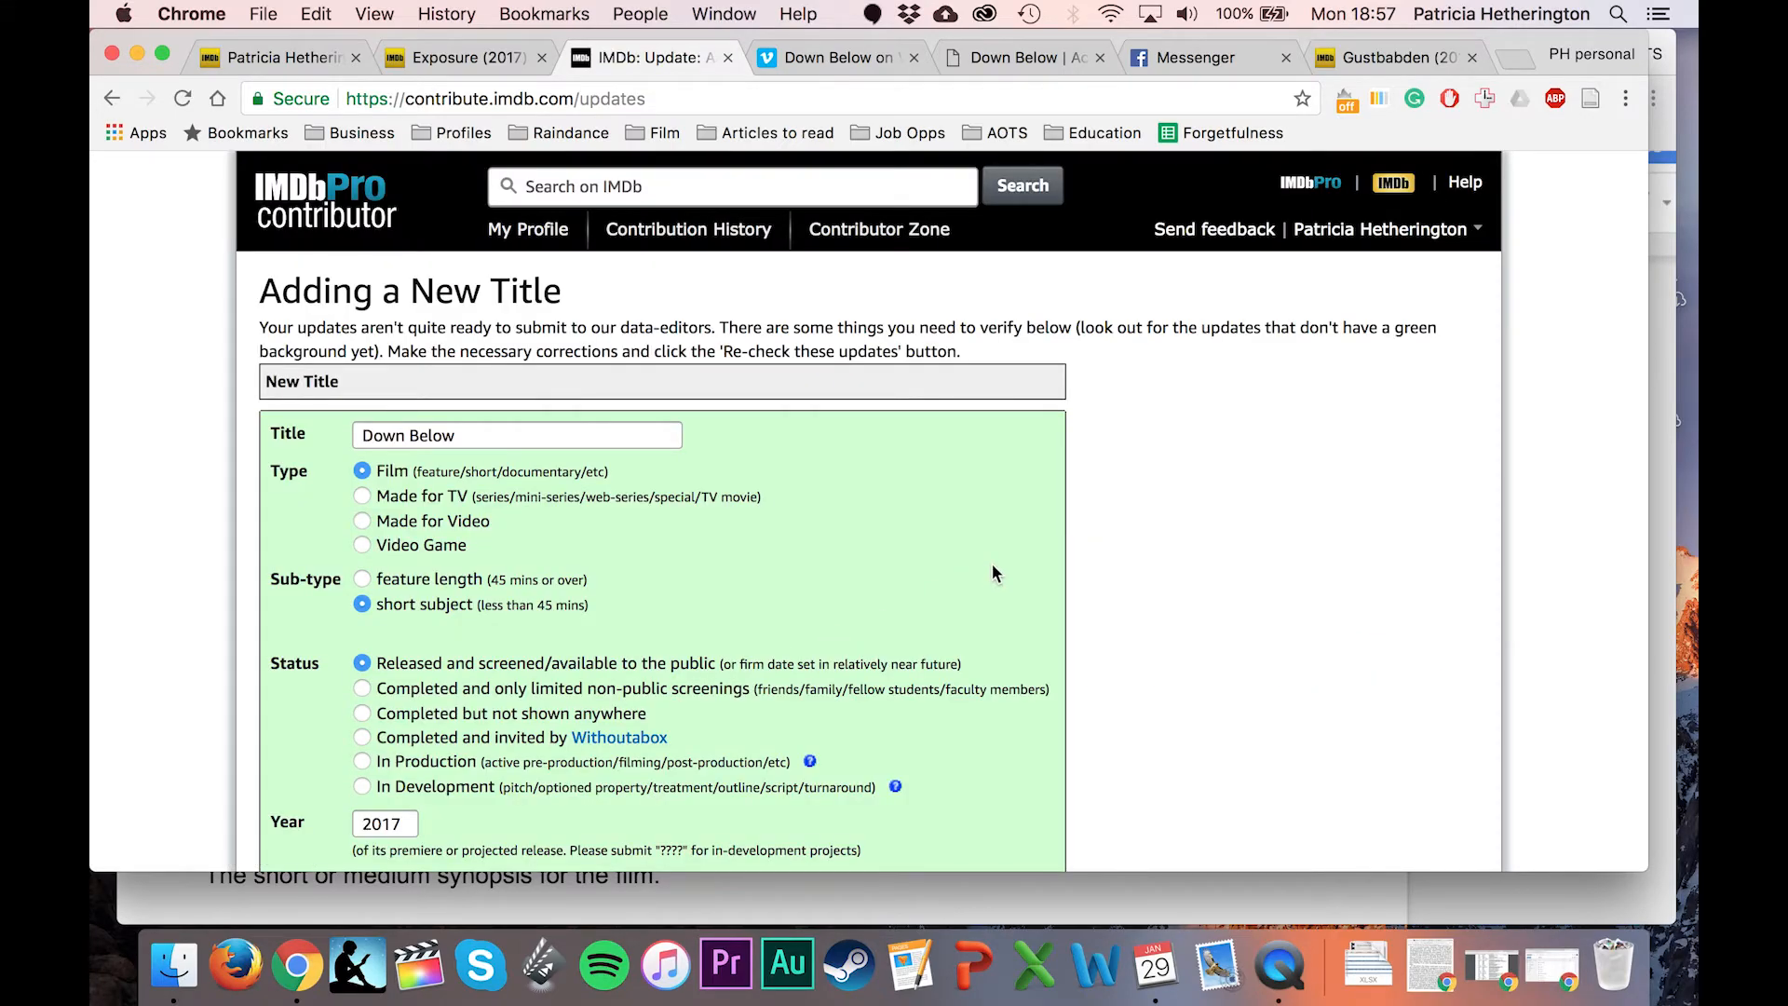
Examine the re-checked form from the title details through the second cast credit for entries whose warnings need acknowledging.
scroll(994, 573, "down", 10)
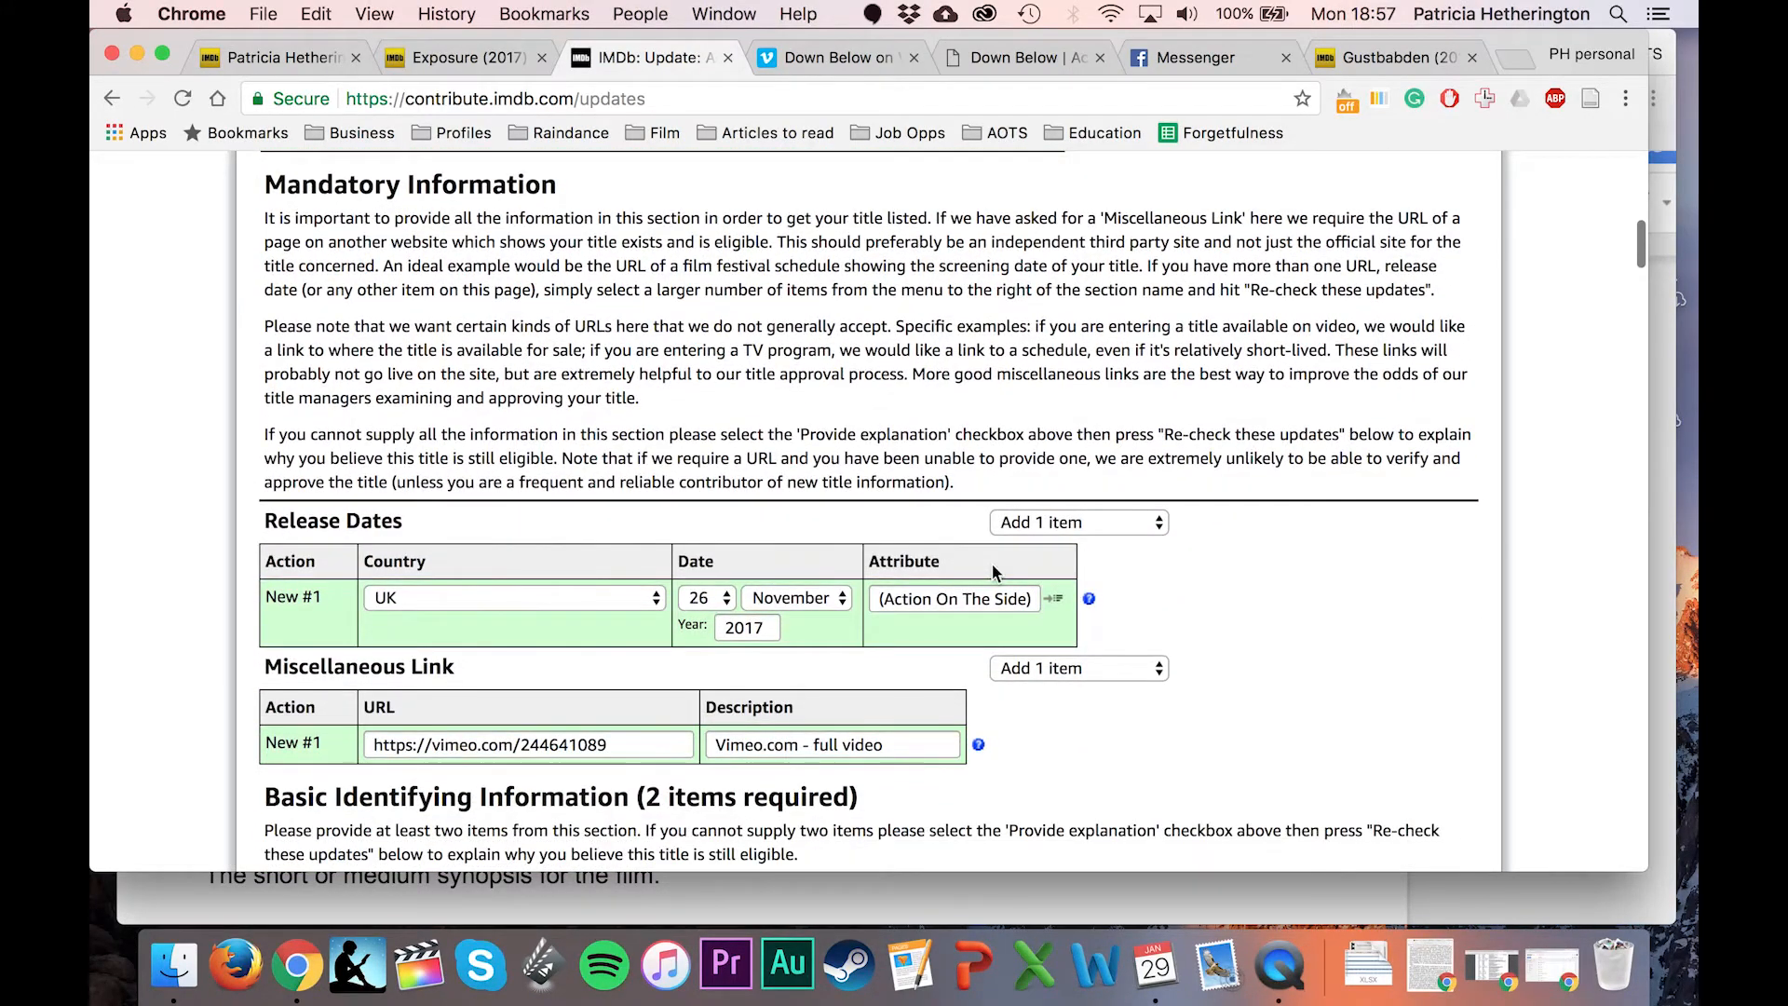
scroll(993, 573, "down", 12)
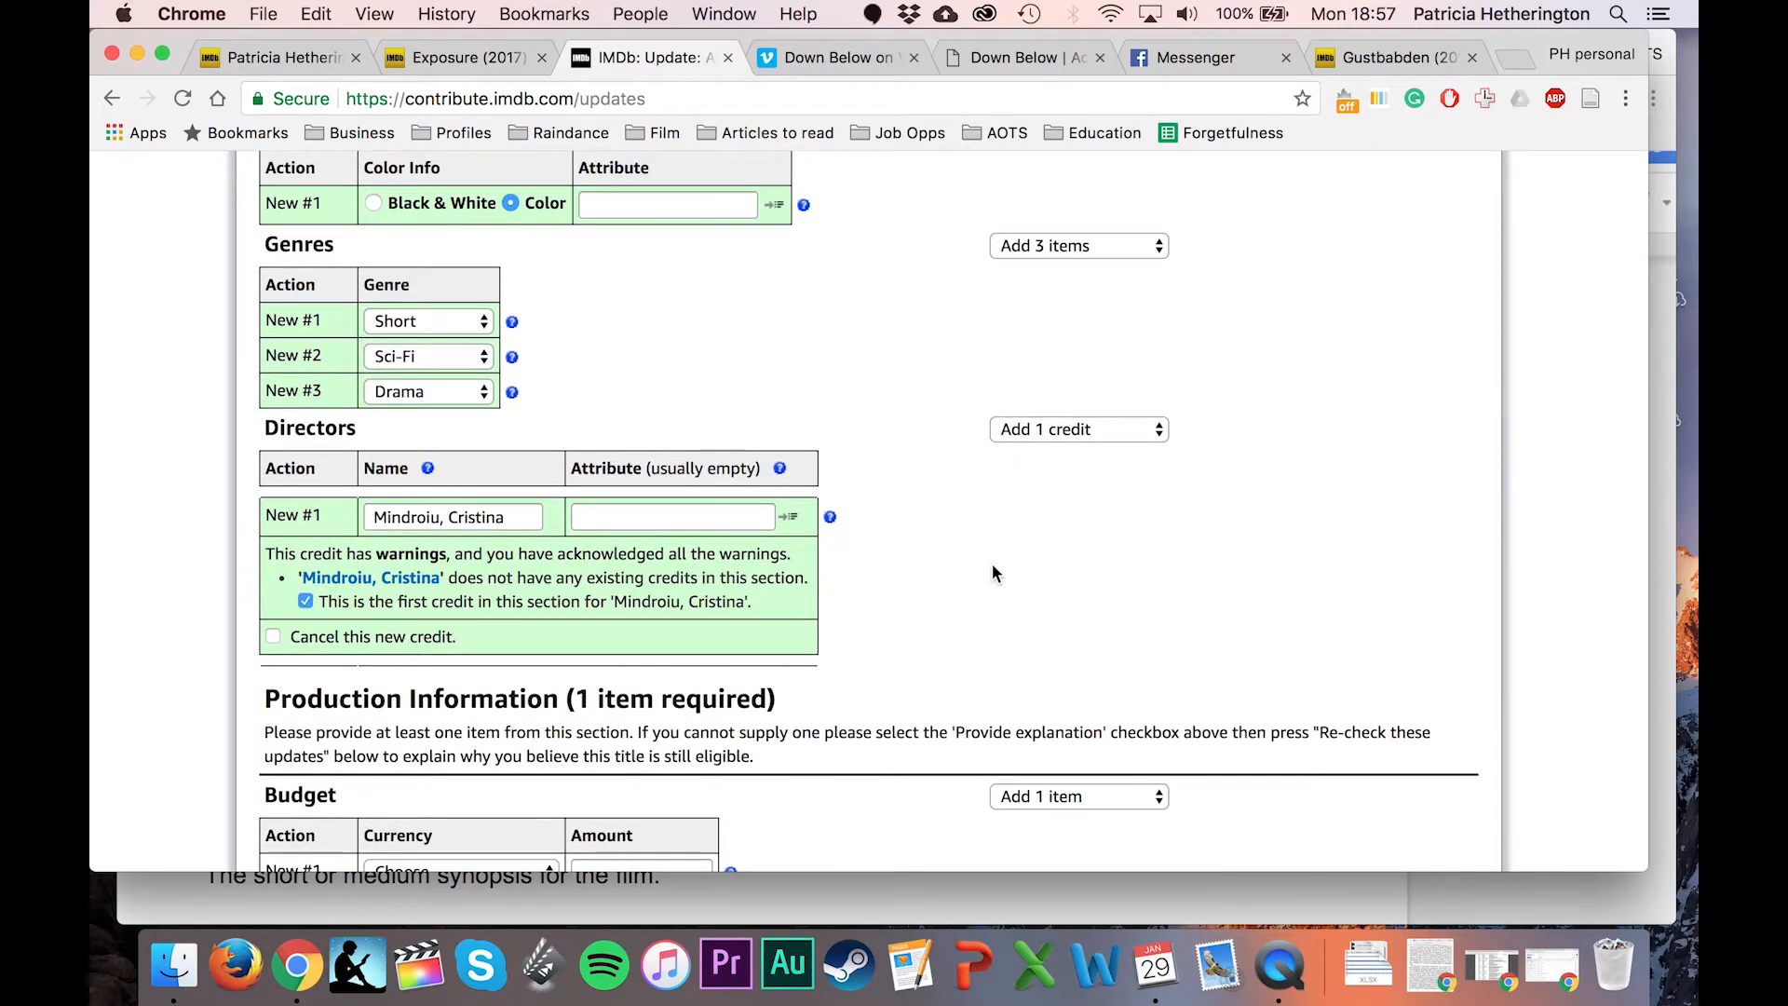
scroll(993, 573, "down", 5)
scroll(992, 572, "down", 8)
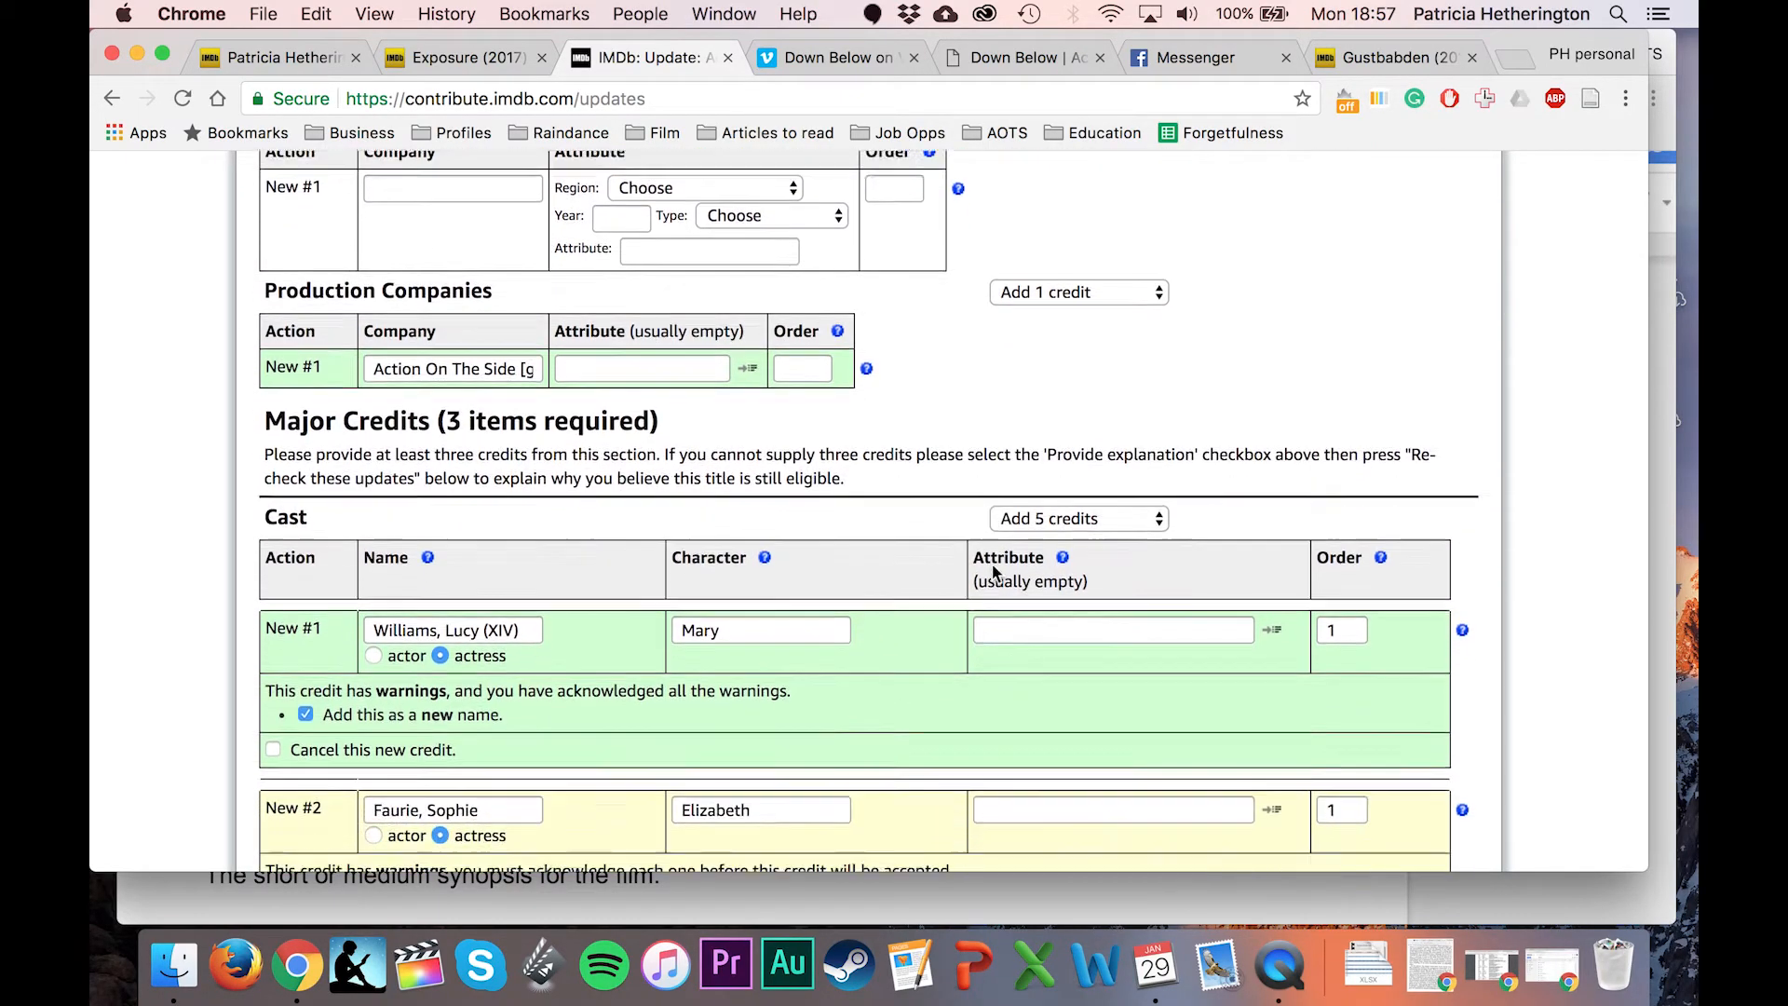
scroll(993, 574, "down", 10)
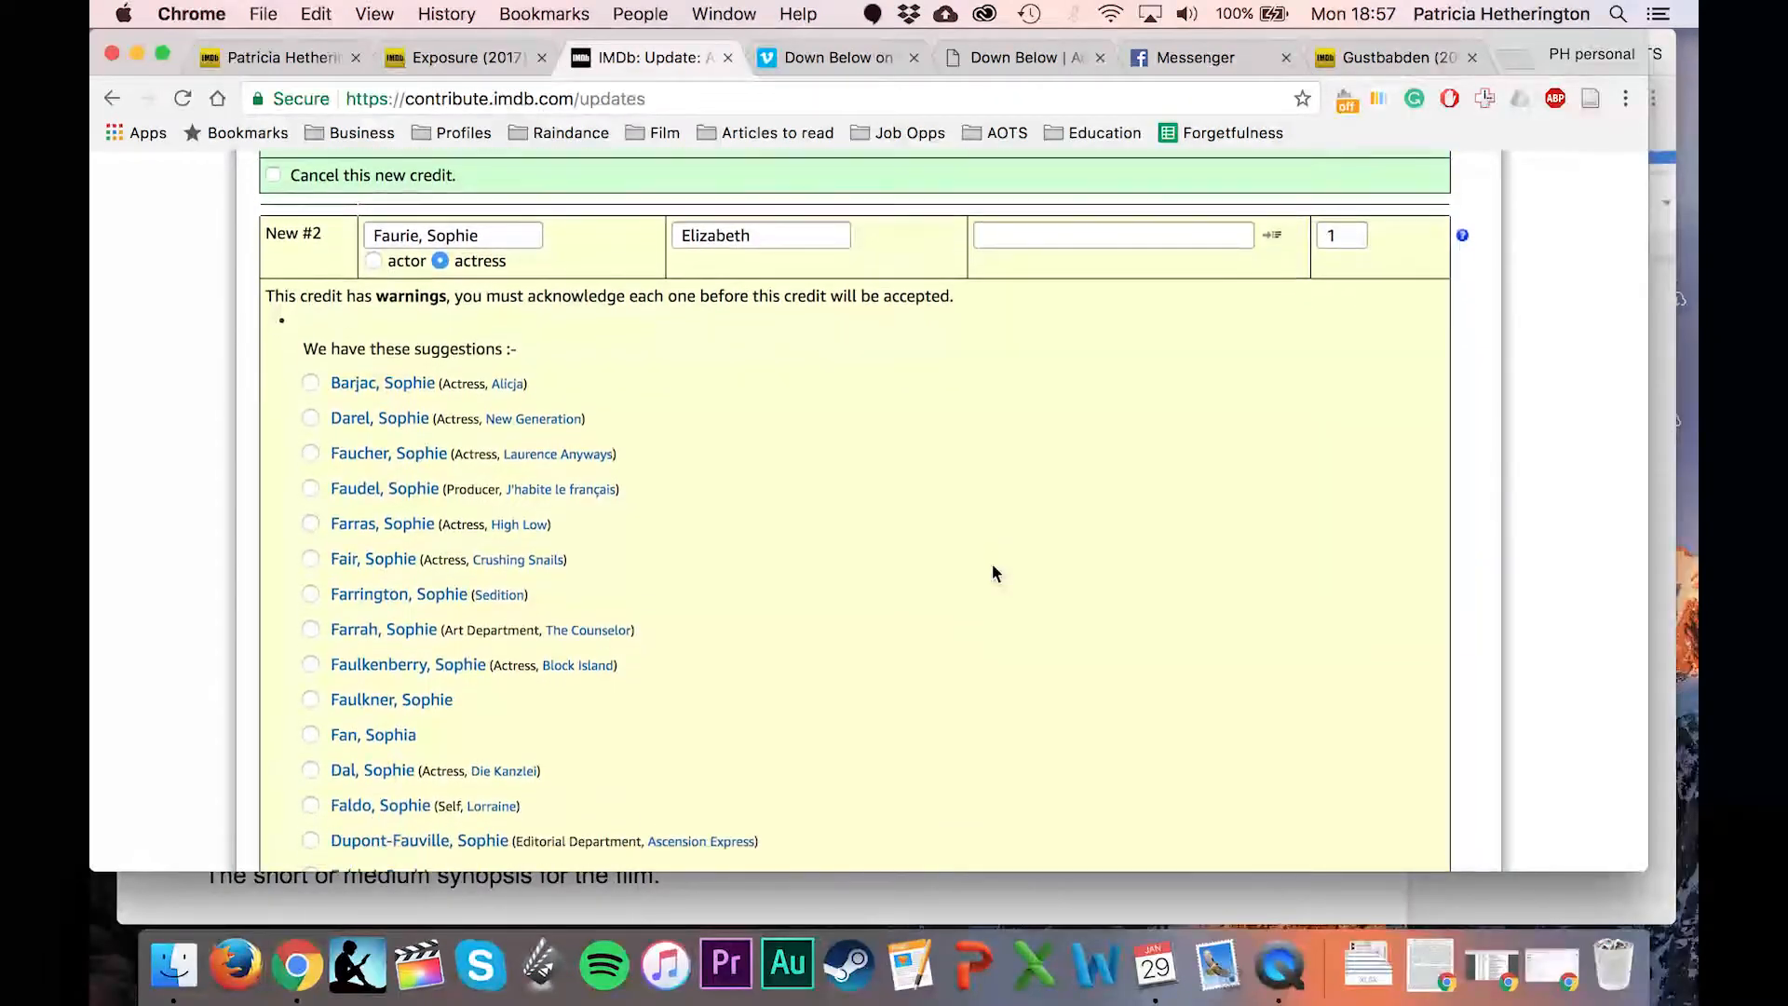
scroll(993, 574, "down", 10)
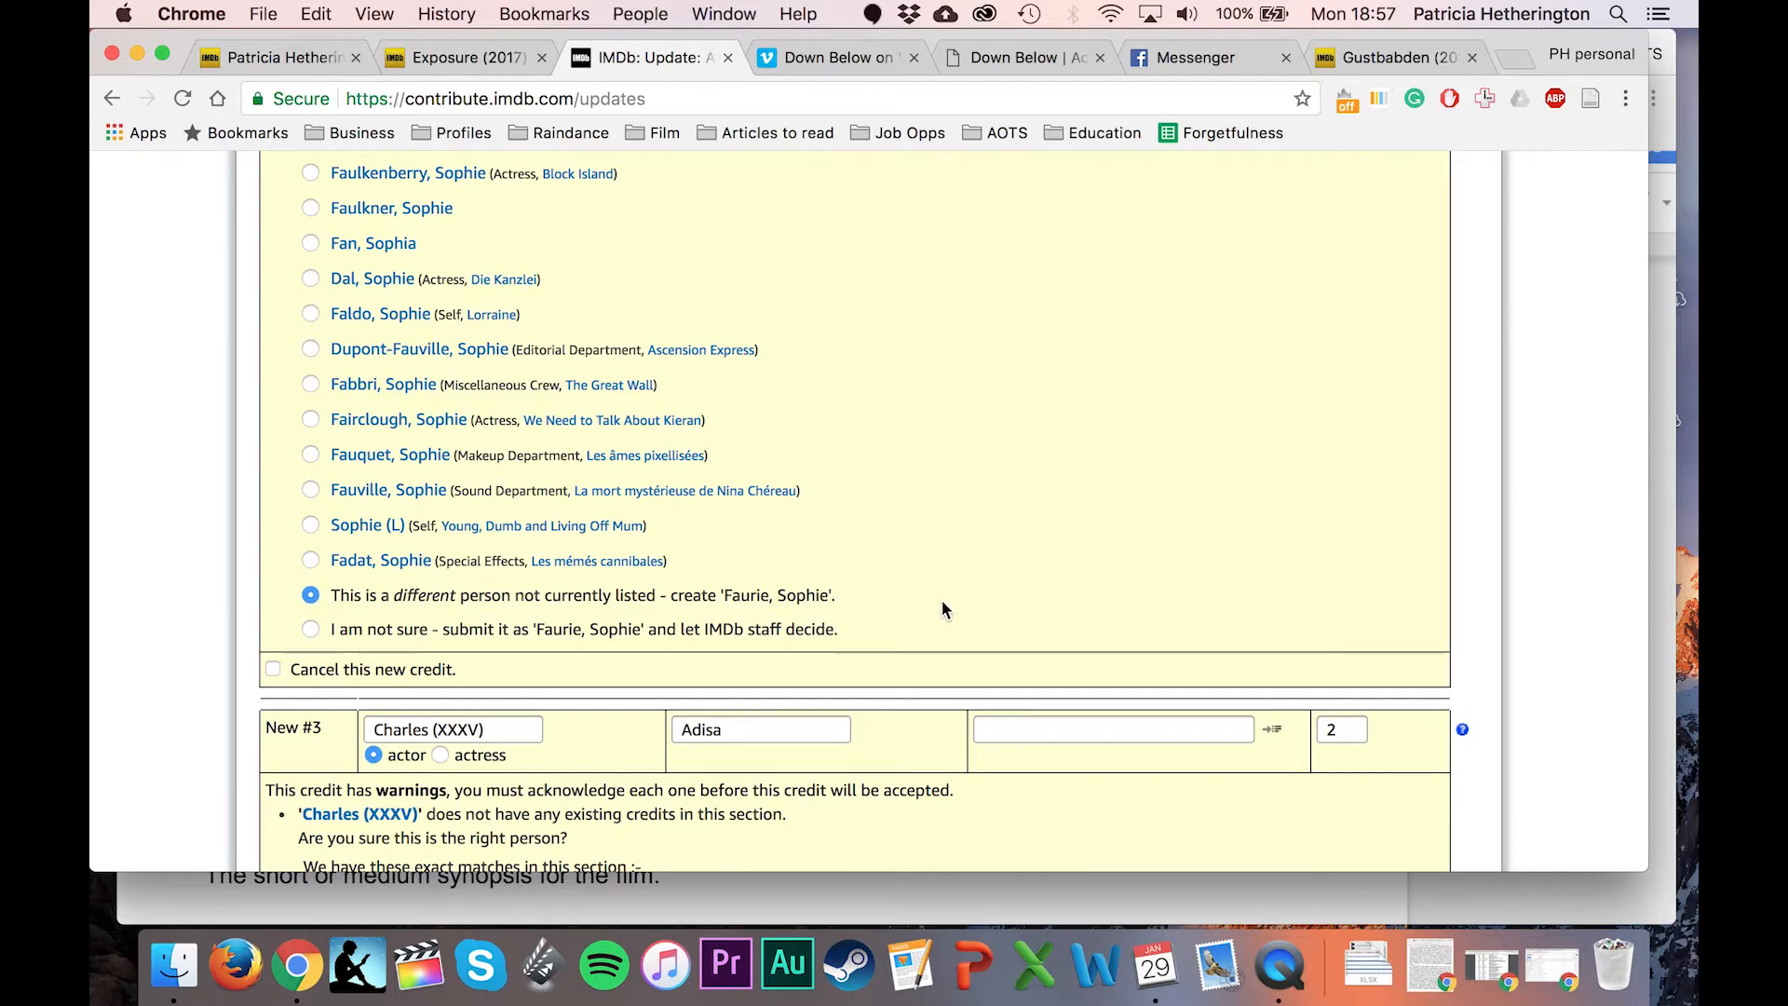
scroll(940, 600, "up", 5)
scroll(941, 600, "down", 10)
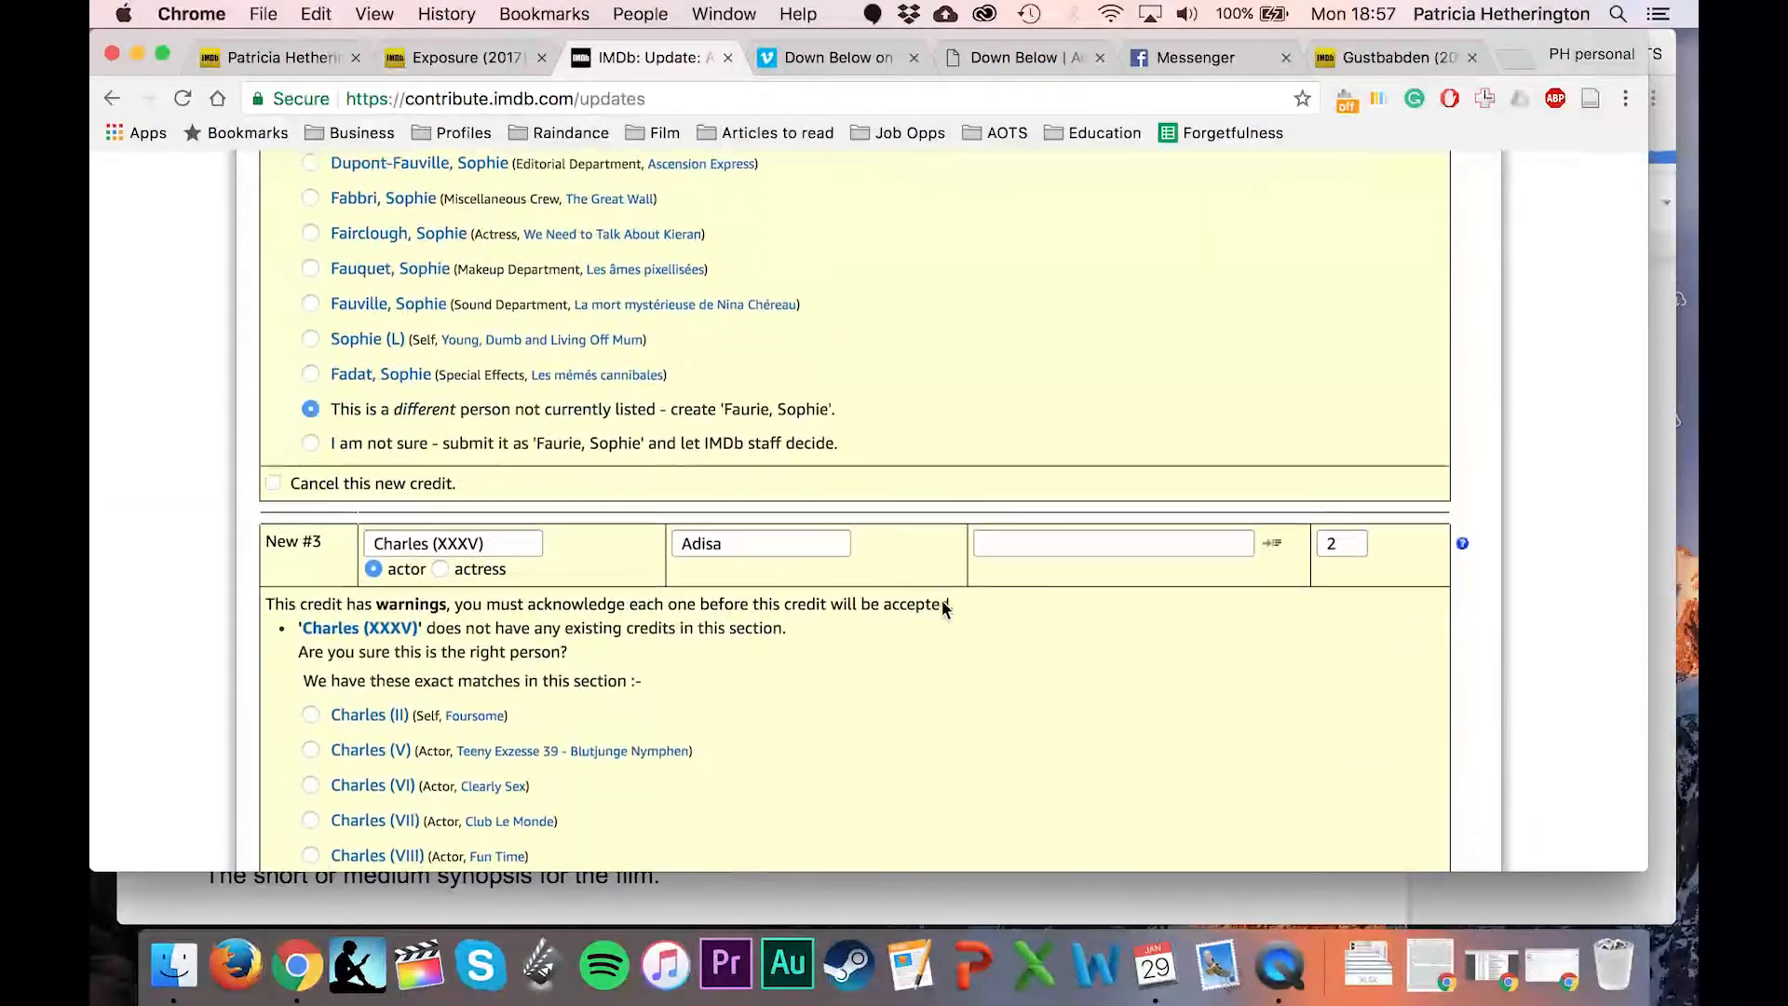
Acknowledge the warning on the third cast credit (Adisa) by marking it as that actor's first credit in this section.
scroll(942, 602, "down", 1)
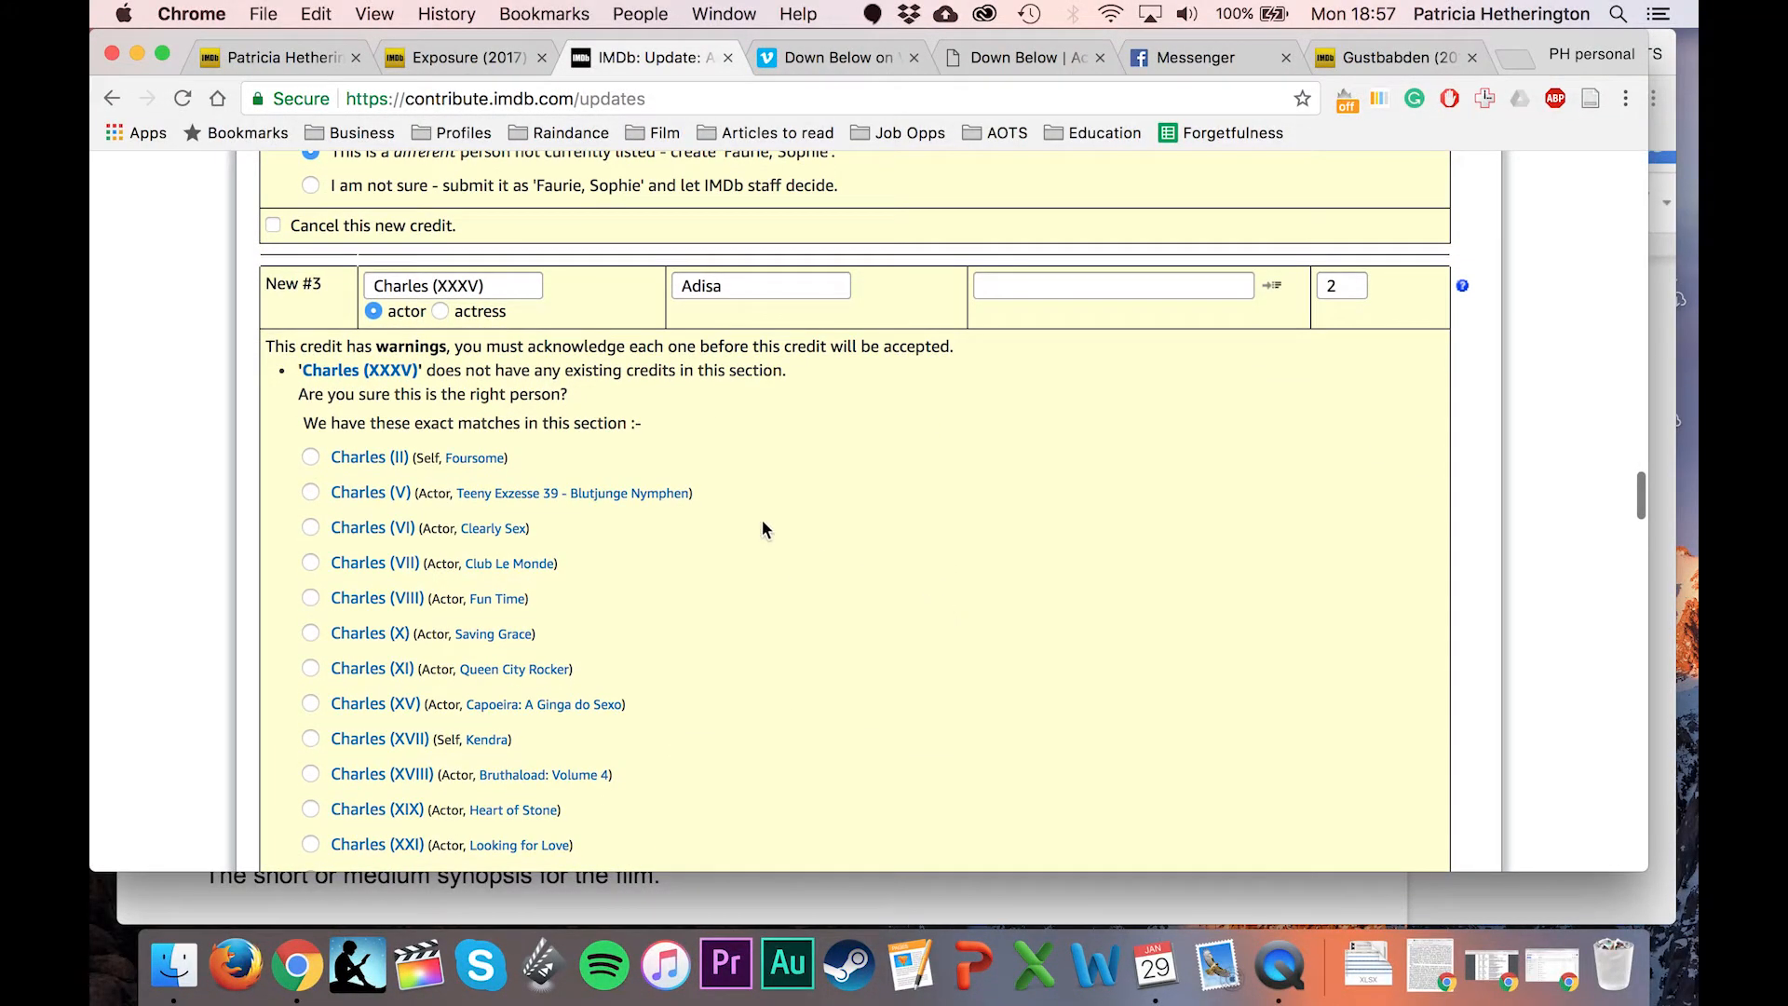
scroll(754, 496, "down", 15)
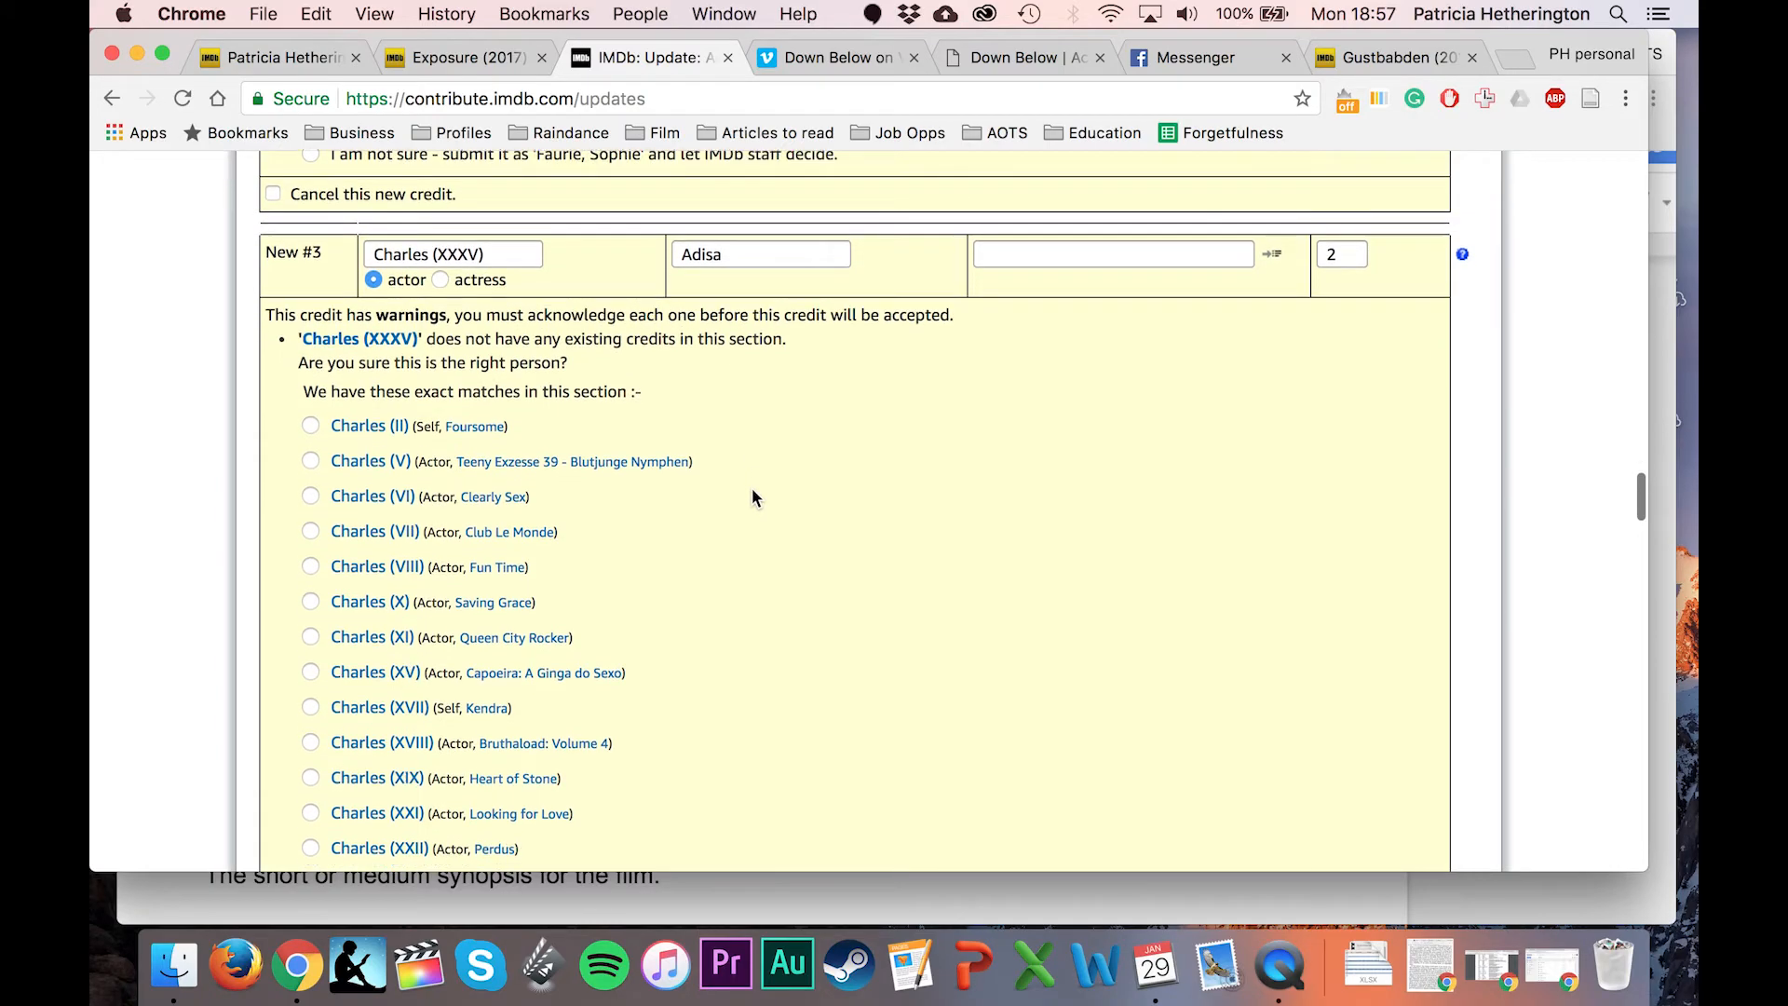
scroll(751, 488, "down", 15)
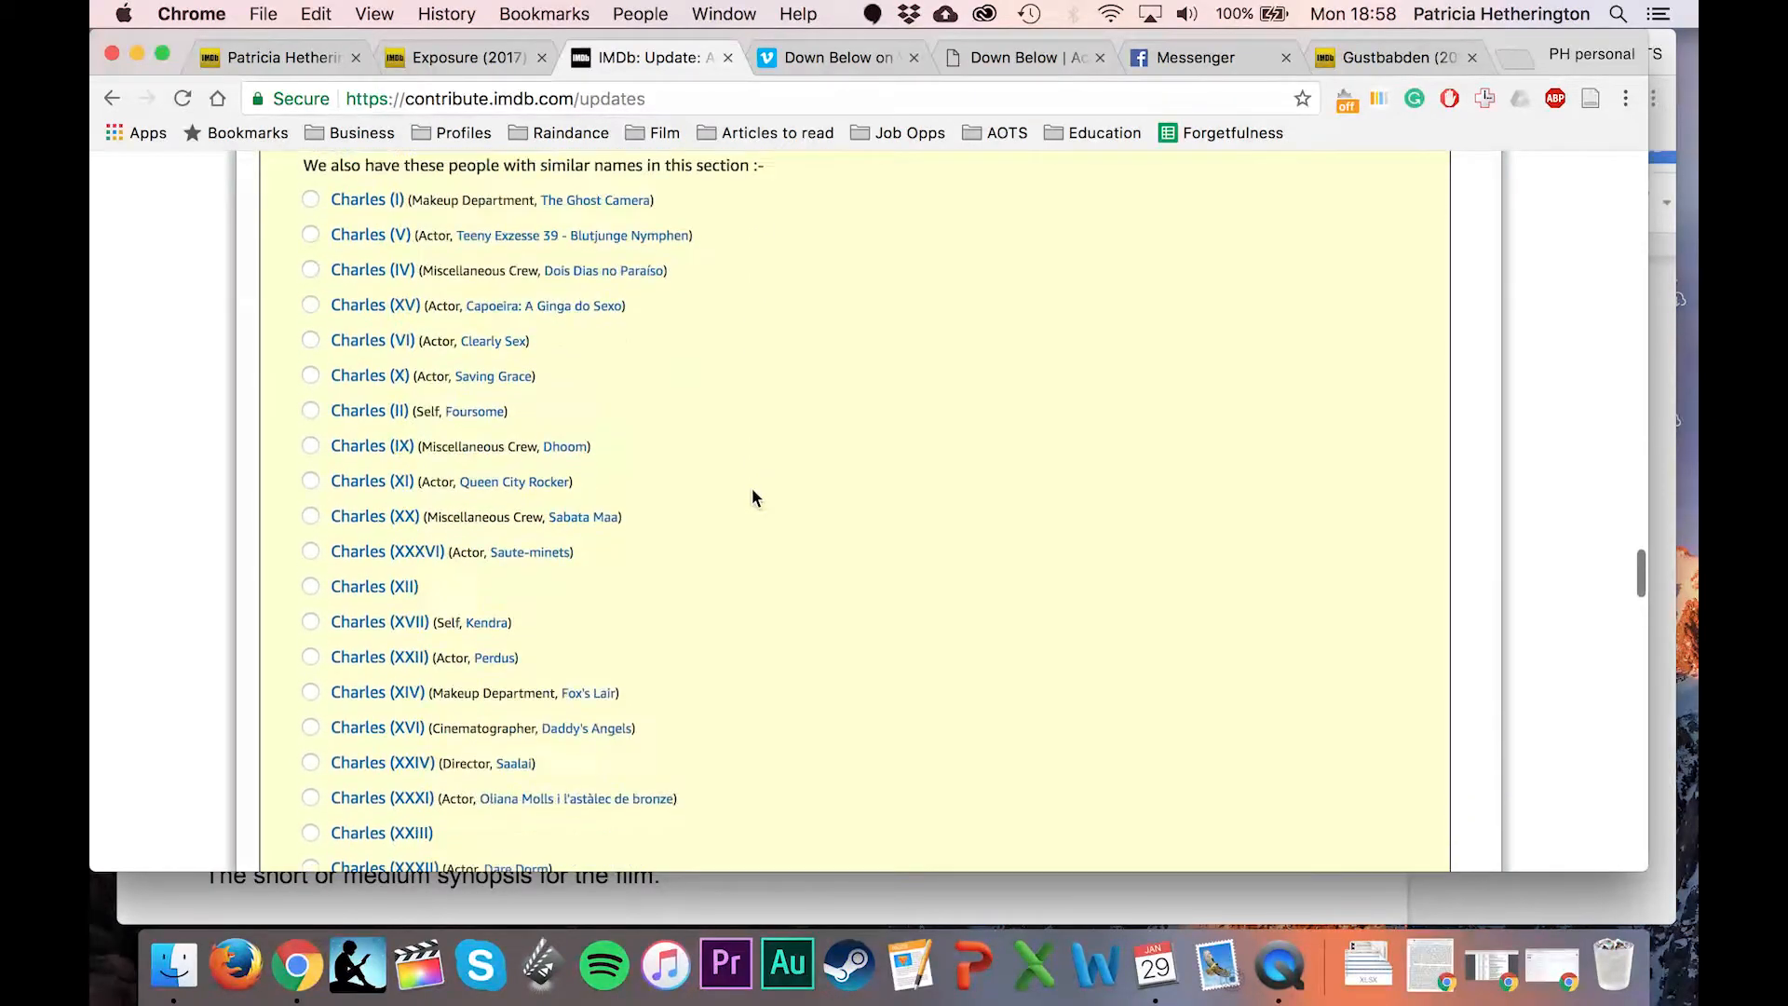
left_click(310, 467)
Give the fourth cast credit the attribute (voice) and remove the word voice from both of its character names.
scroll(1032, 363, "down", 8)
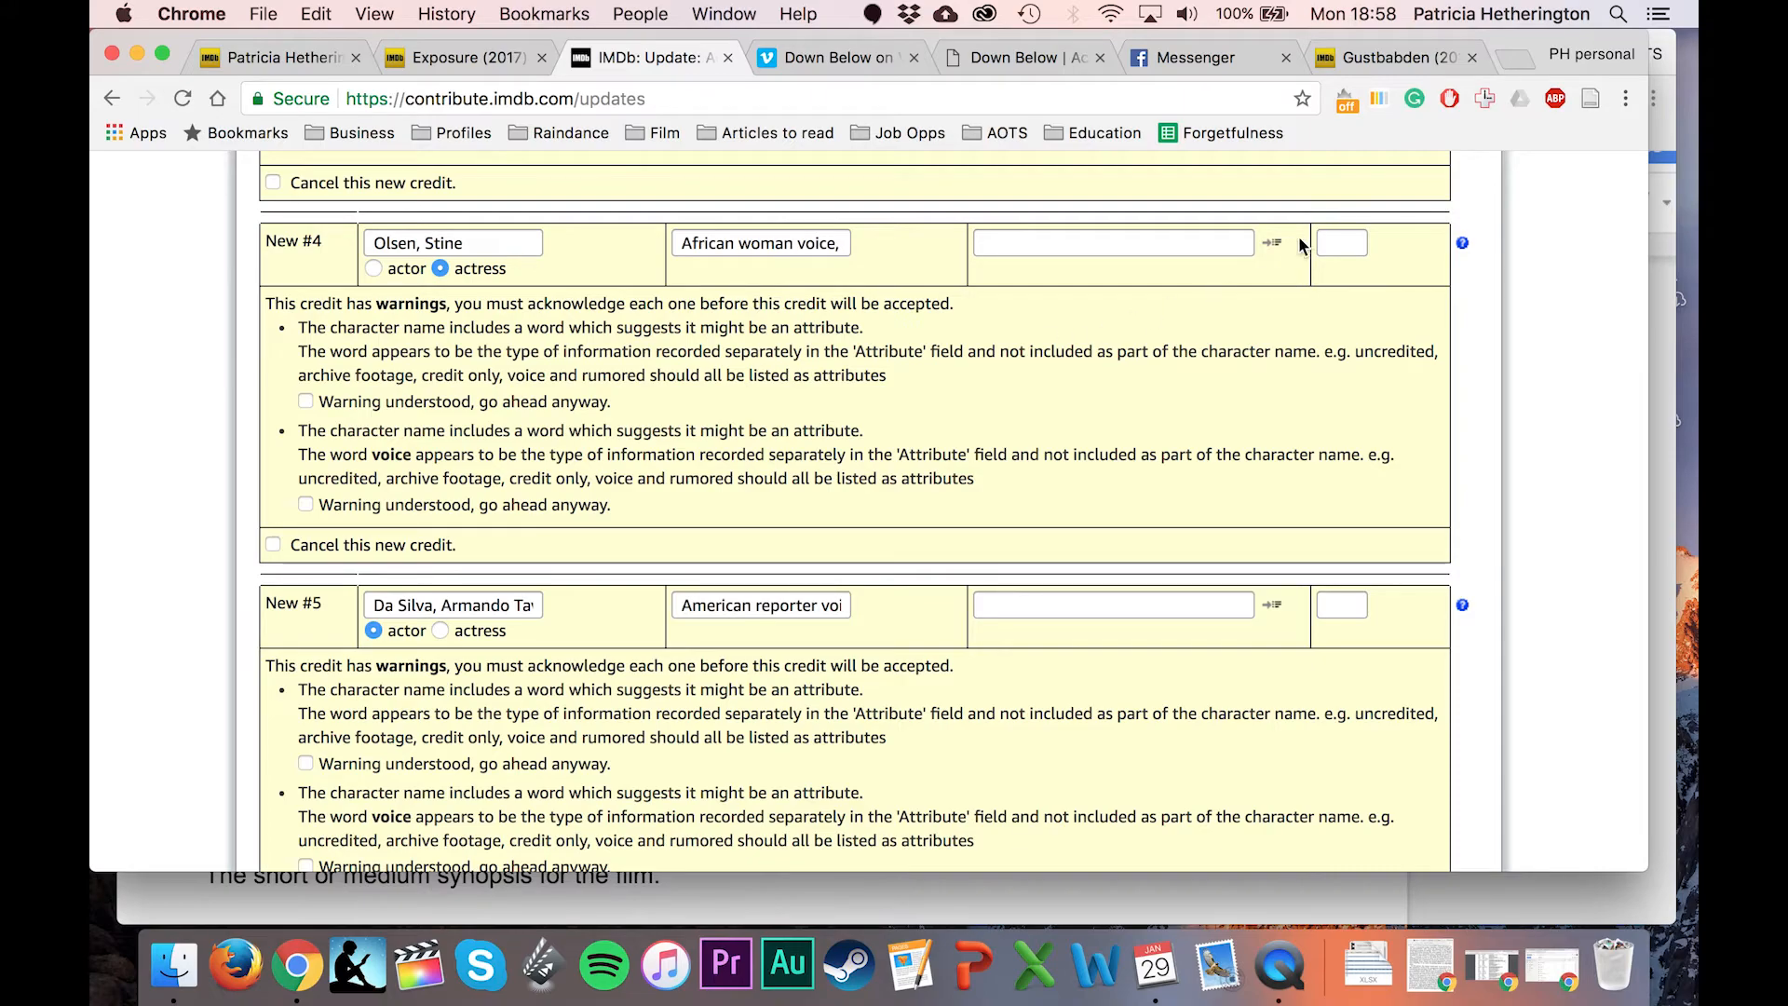
left_click(1273, 246)
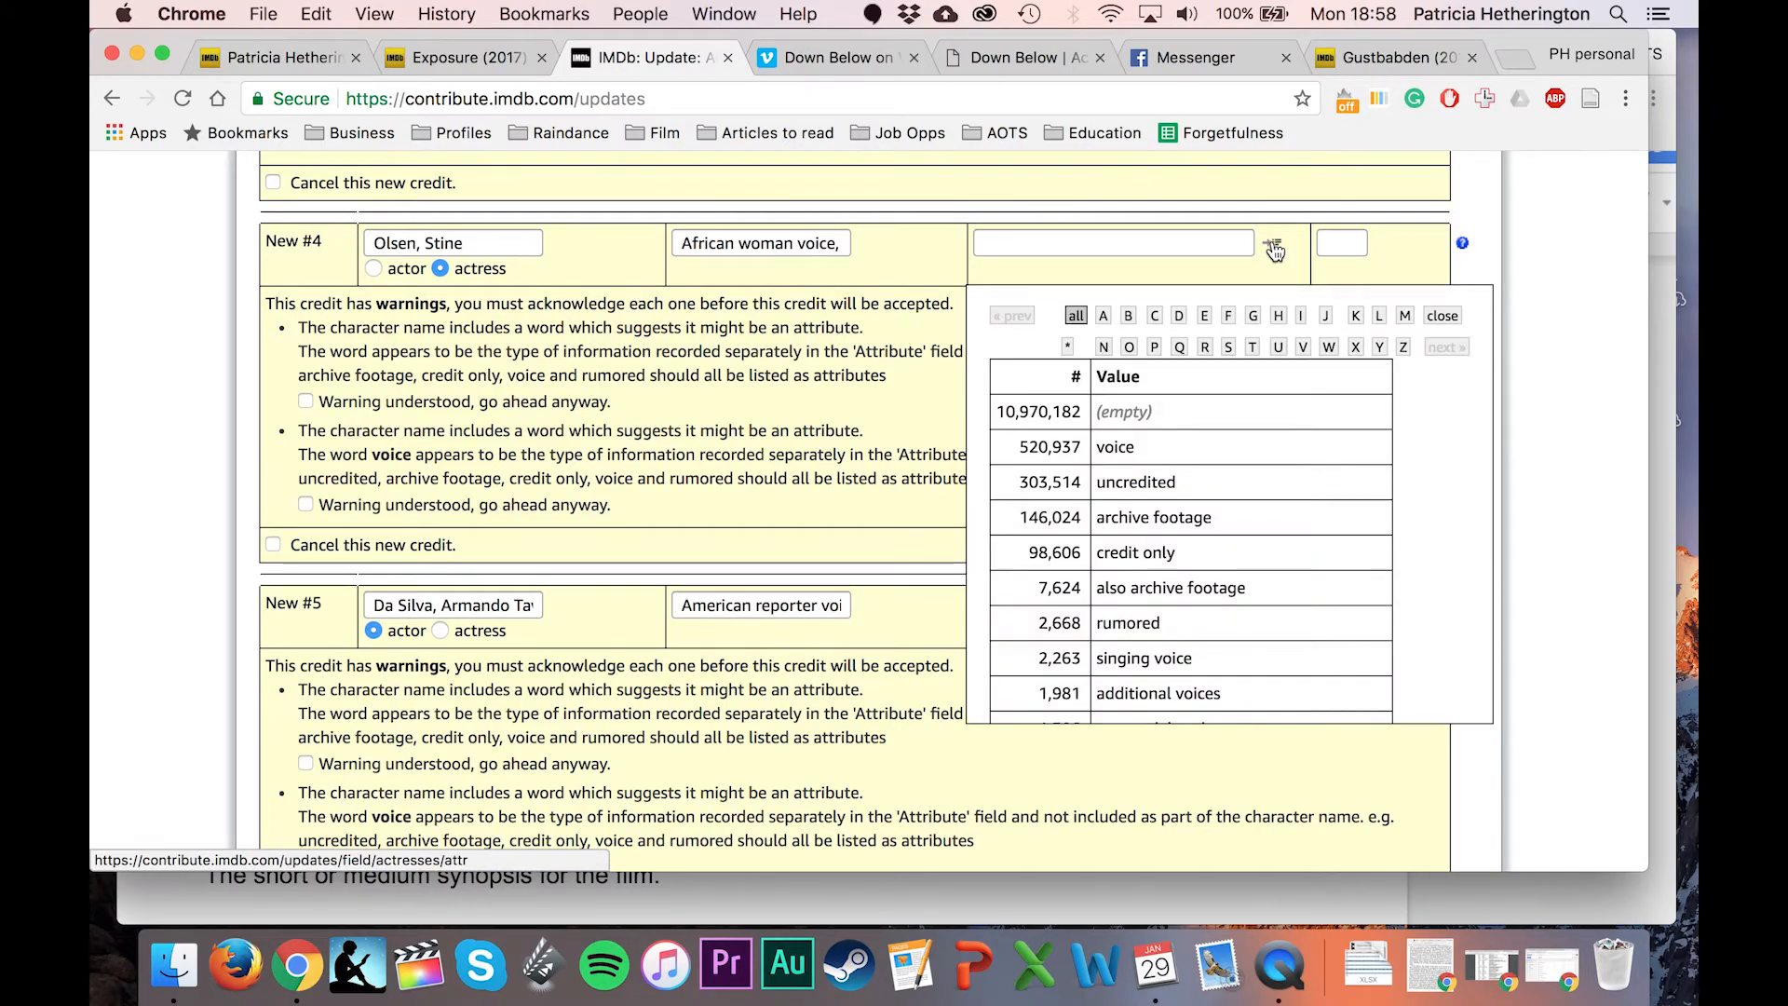
left_click(1146, 555)
double_click(820, 515)
key("BackSpace")
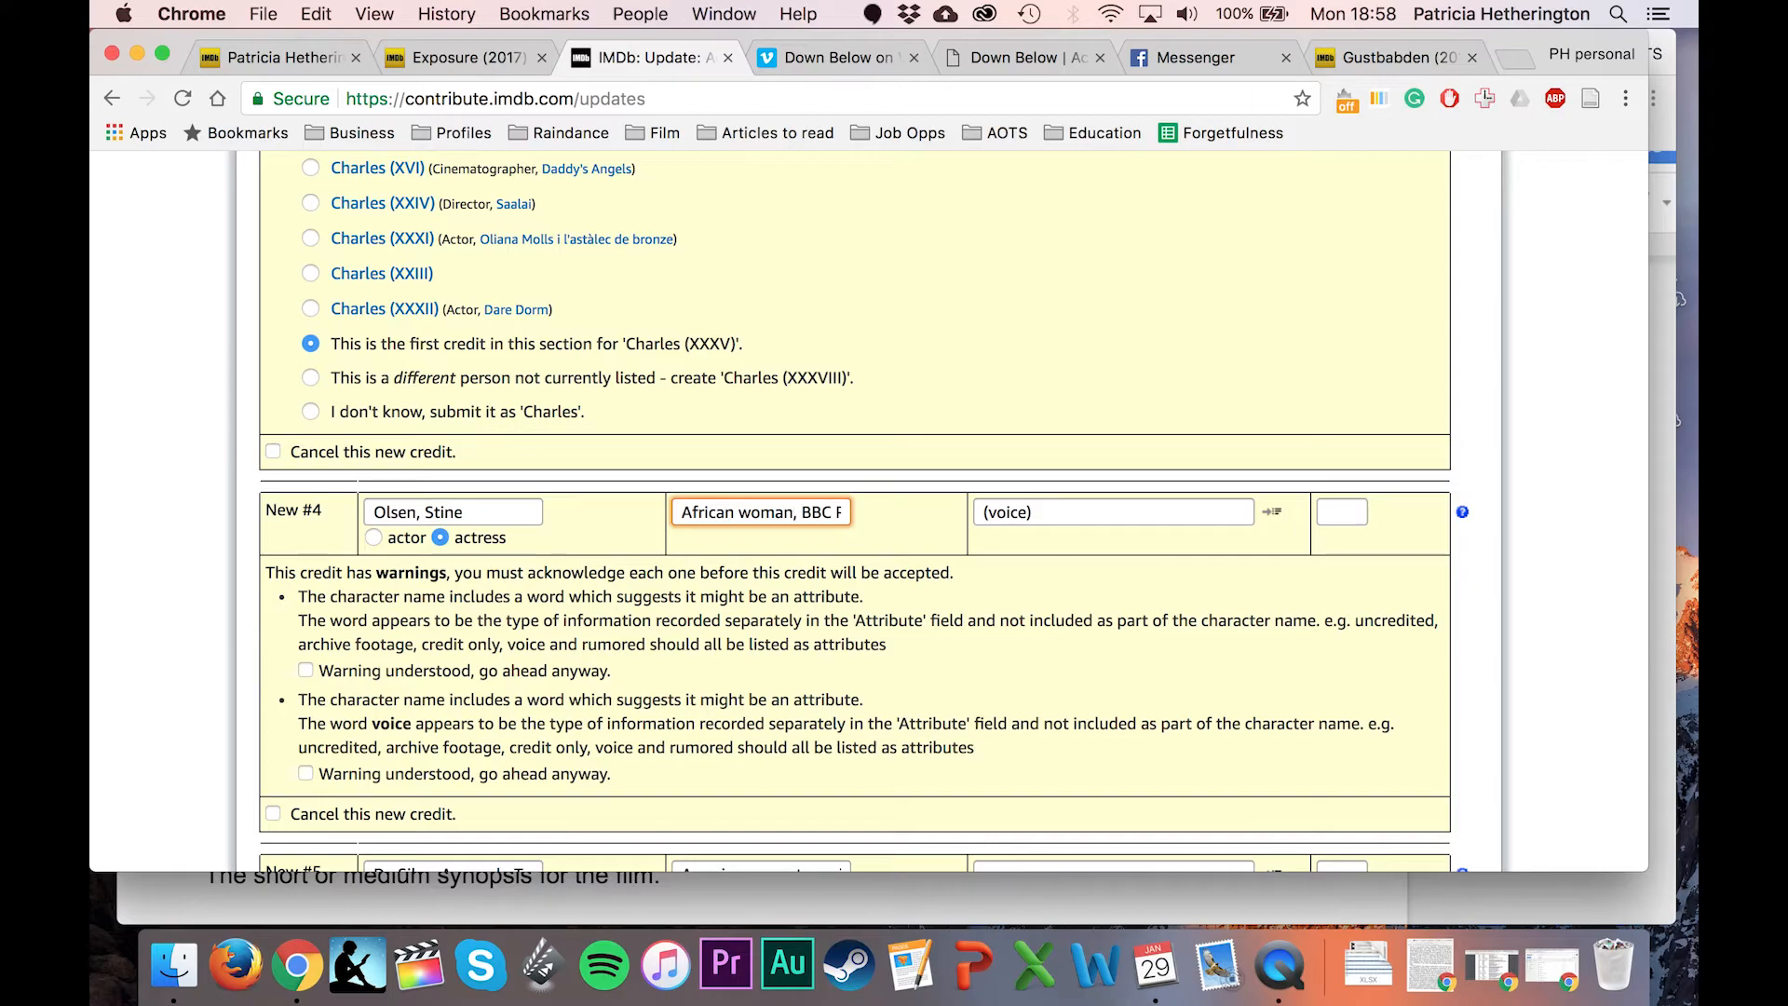
key("super+Right")
key("shift+alt+Left")
key("BackSpace")
key("BackSpace")
left_click(1114, 691)
Give the fifth cast credit the attribute (voice) and shorten its character name to American reporter.
scroll(1114, 691, "down", 5)
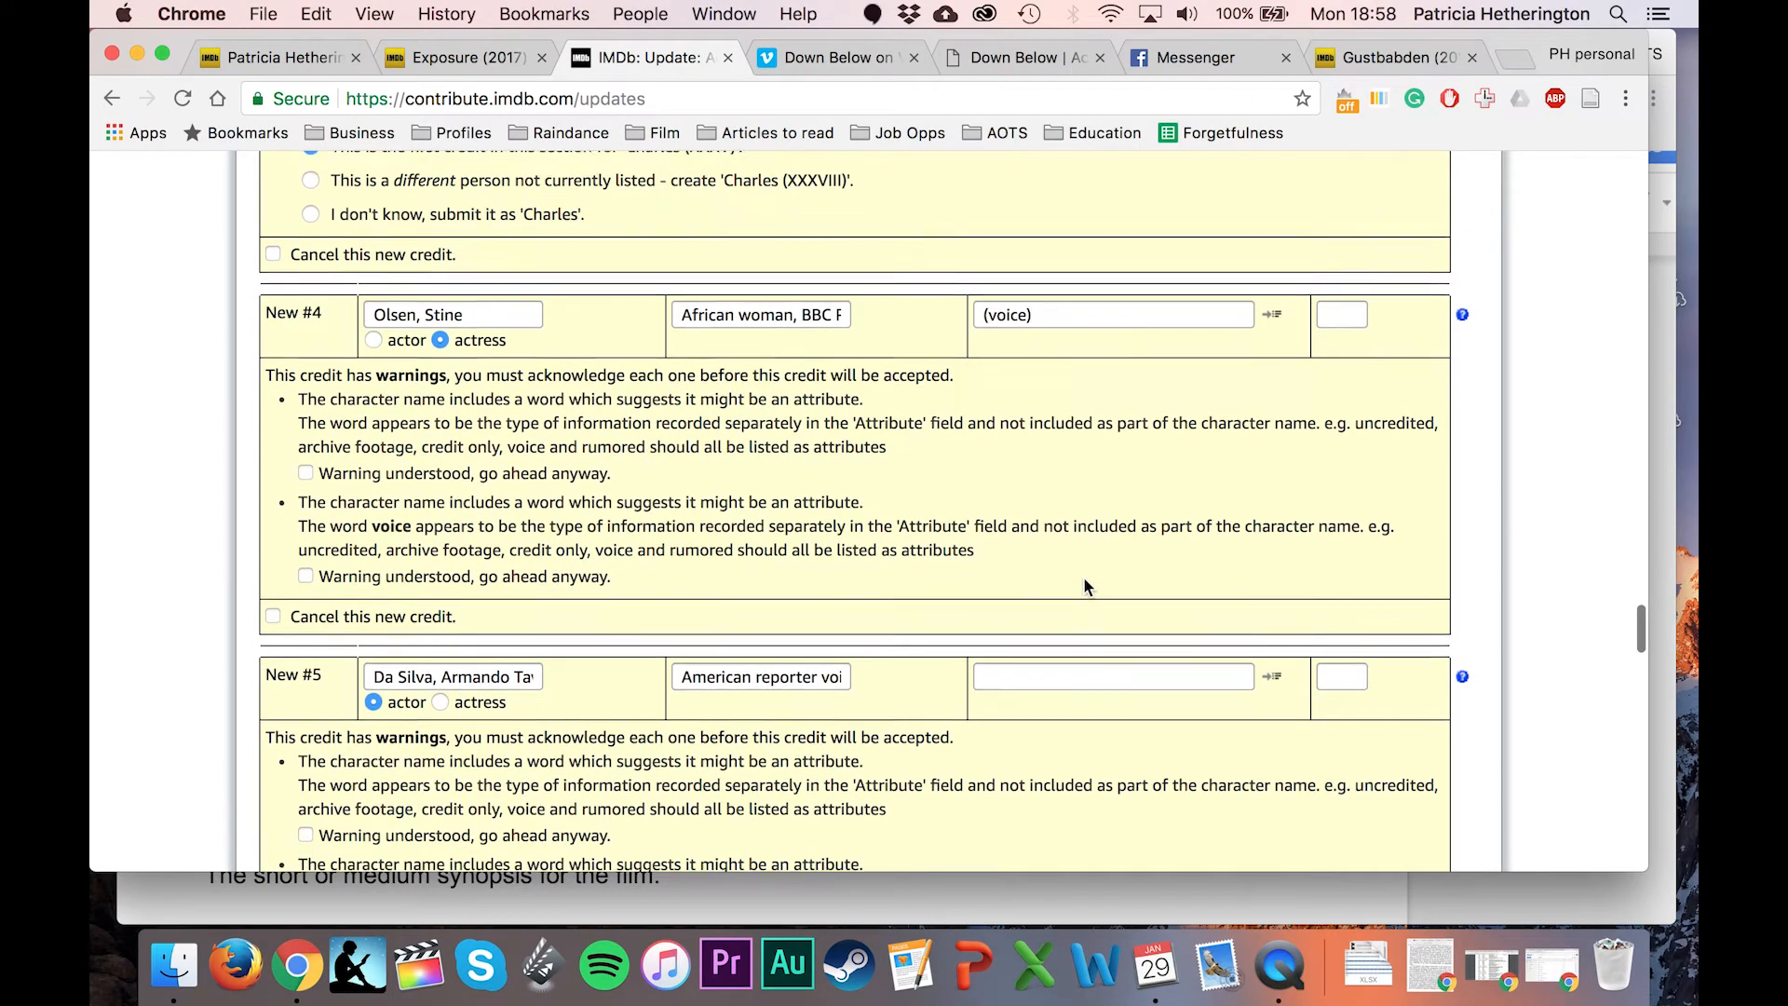
scroll(1083, 605, "down", 1)
left_click(1076, 640)
type("(voice)")
left_click_drag(819, 650, 901, 662)
key("BackSpace")
left_click(965, 480)
Review the writer, producer, crew and recommended information entries, and re-check the updates.
scroll(965, 481, "down", 10)
scroll(965, 478, "down", 5)
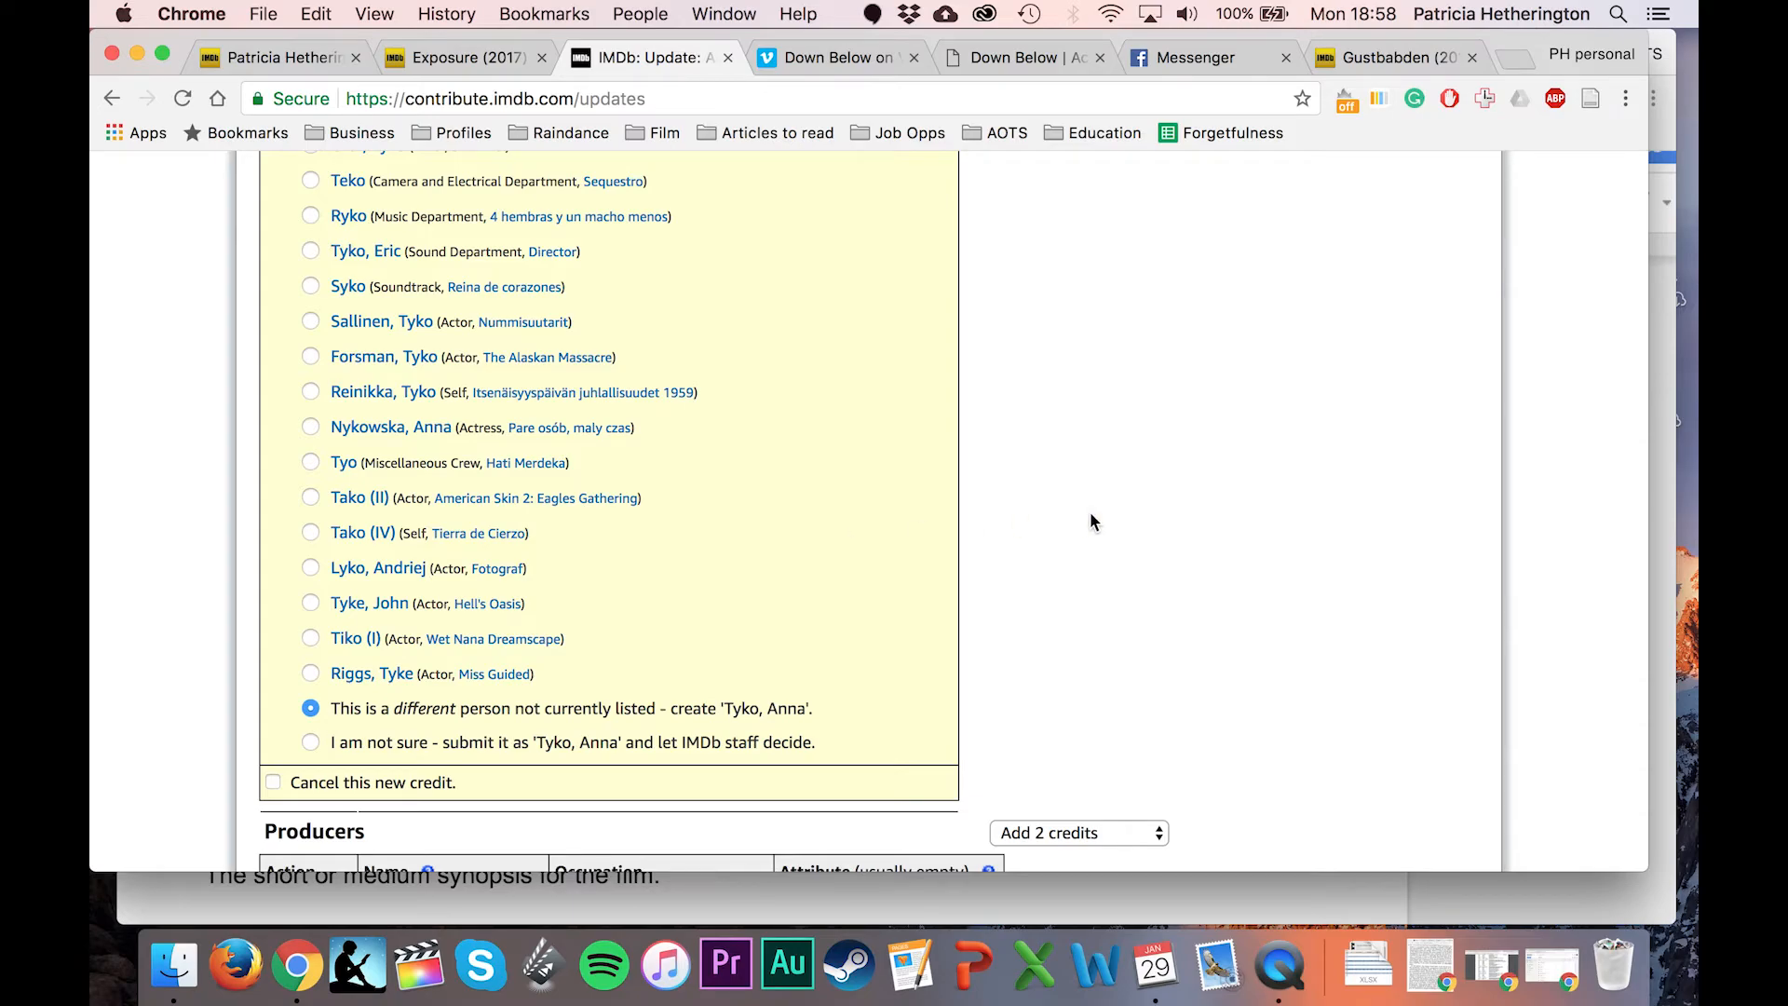
scroll(1091, 515, "down", 4)
scroll(1092, 516, "down", 8)
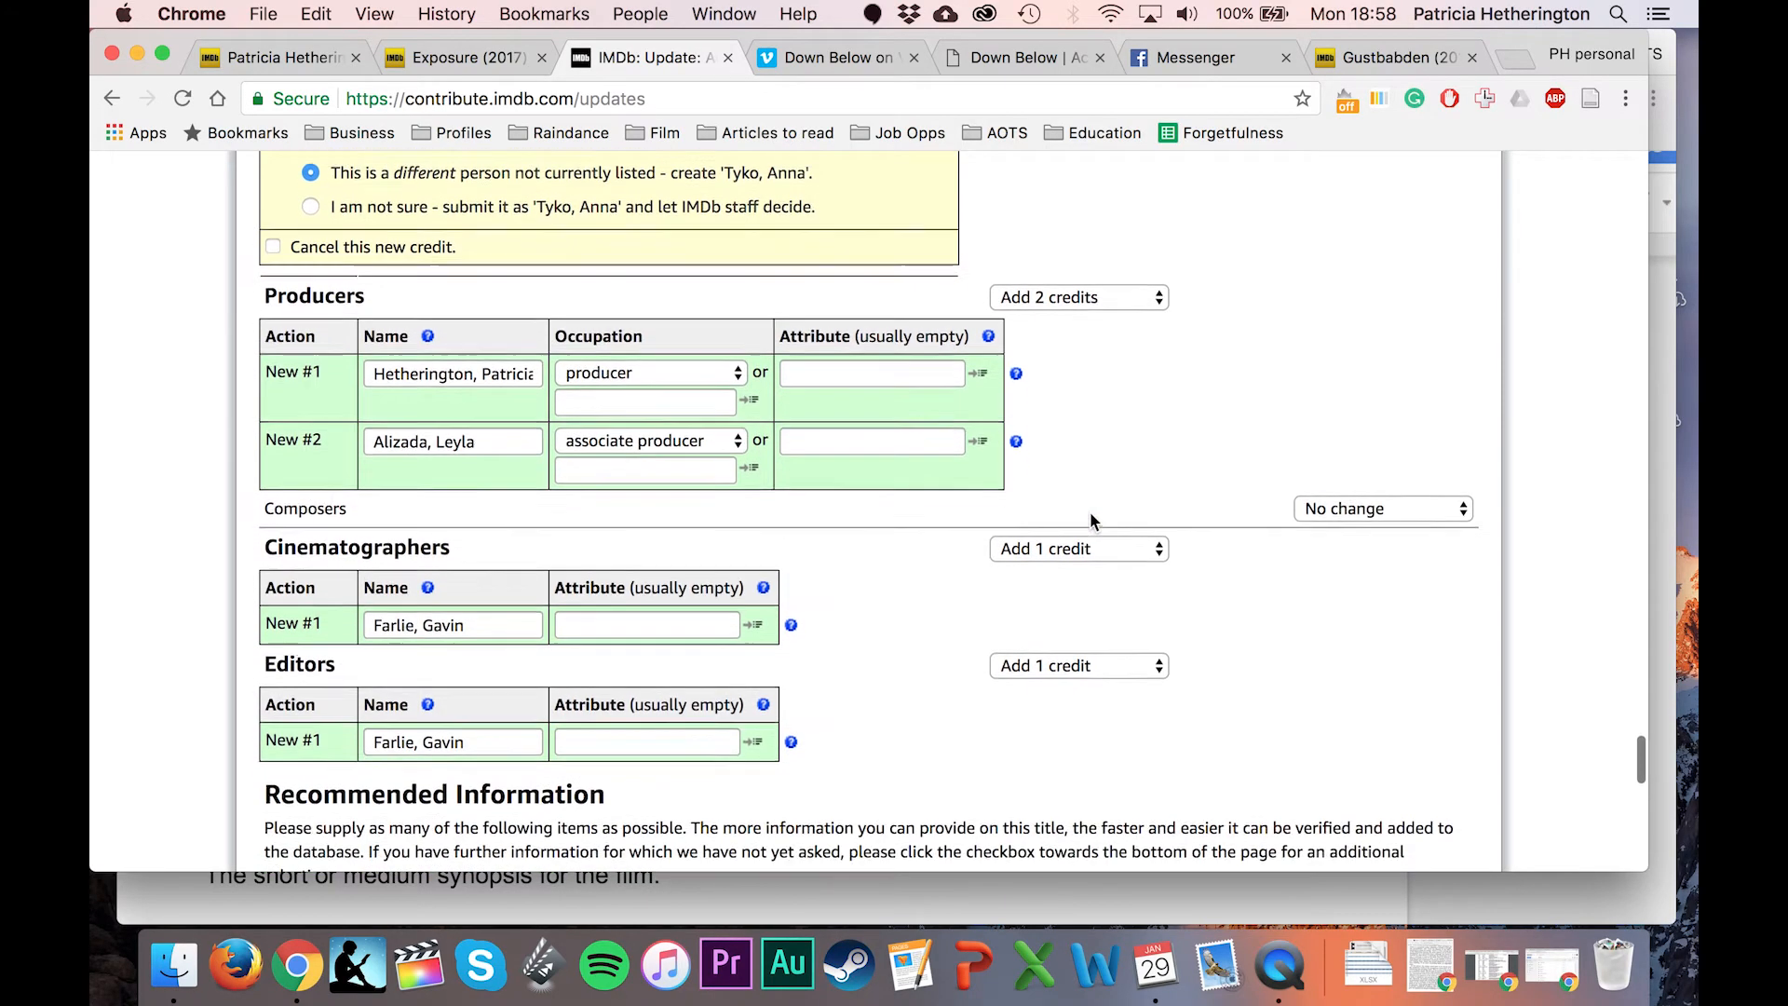
scroll(1092, 521, "down", 7)
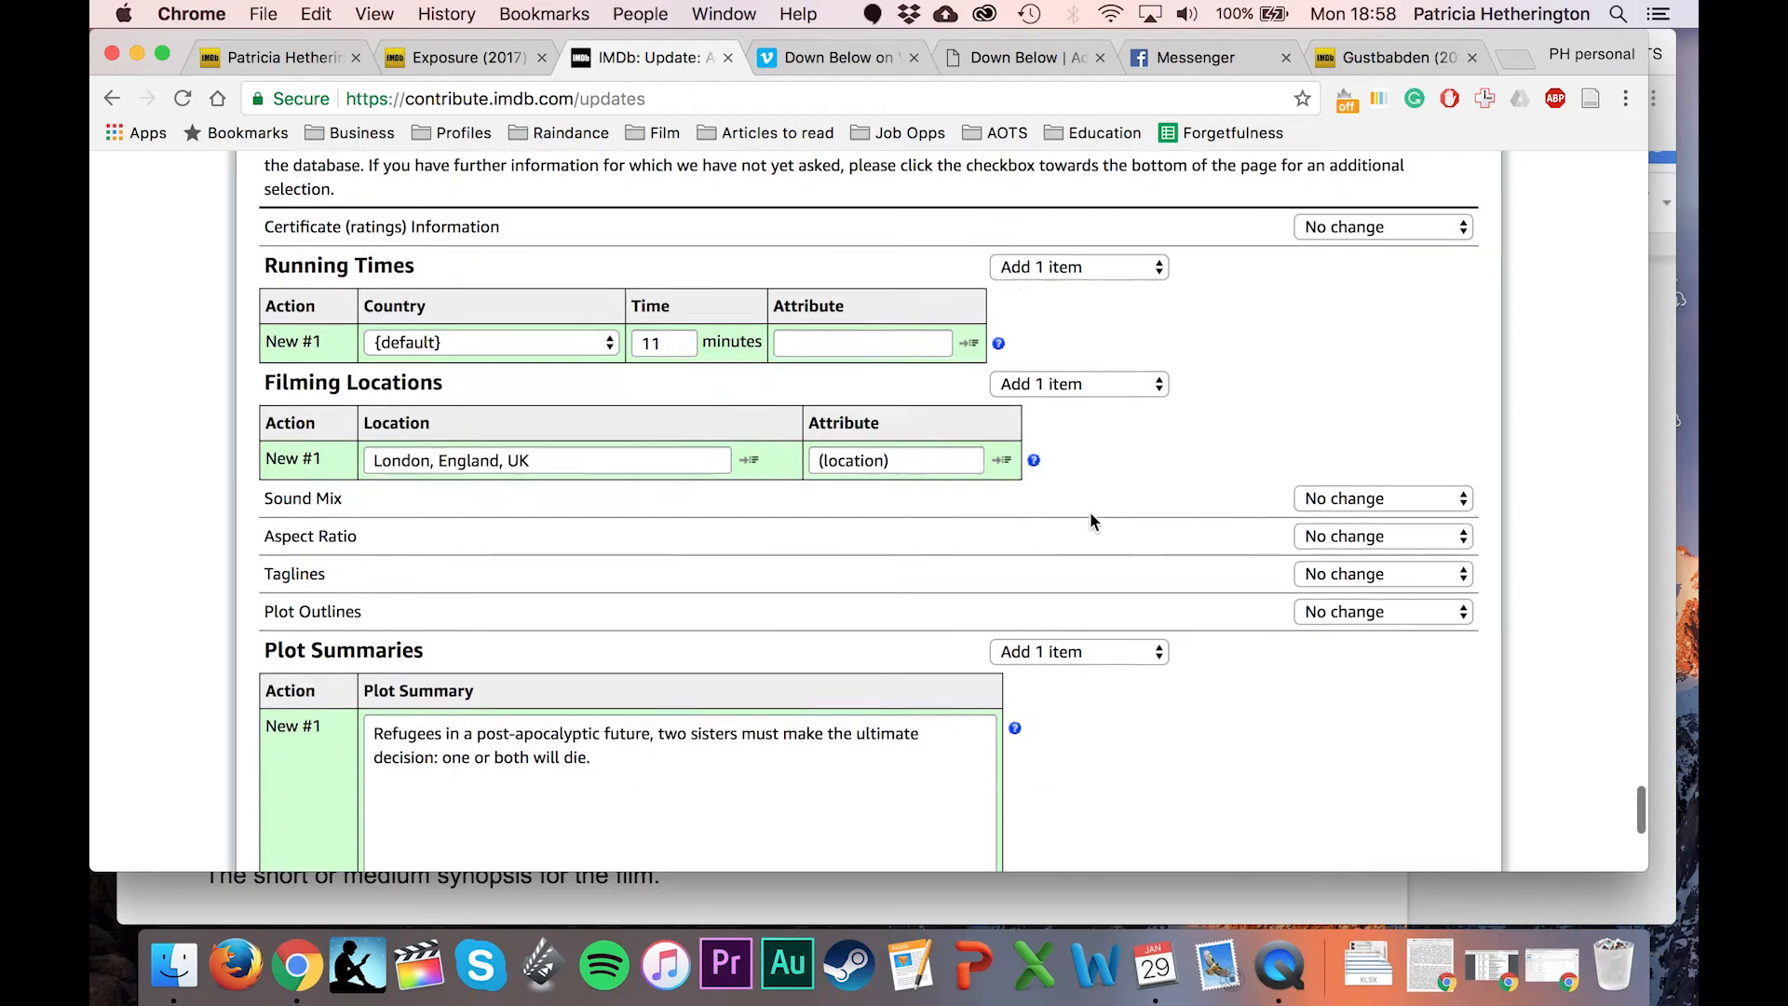
left_click(382, 717)
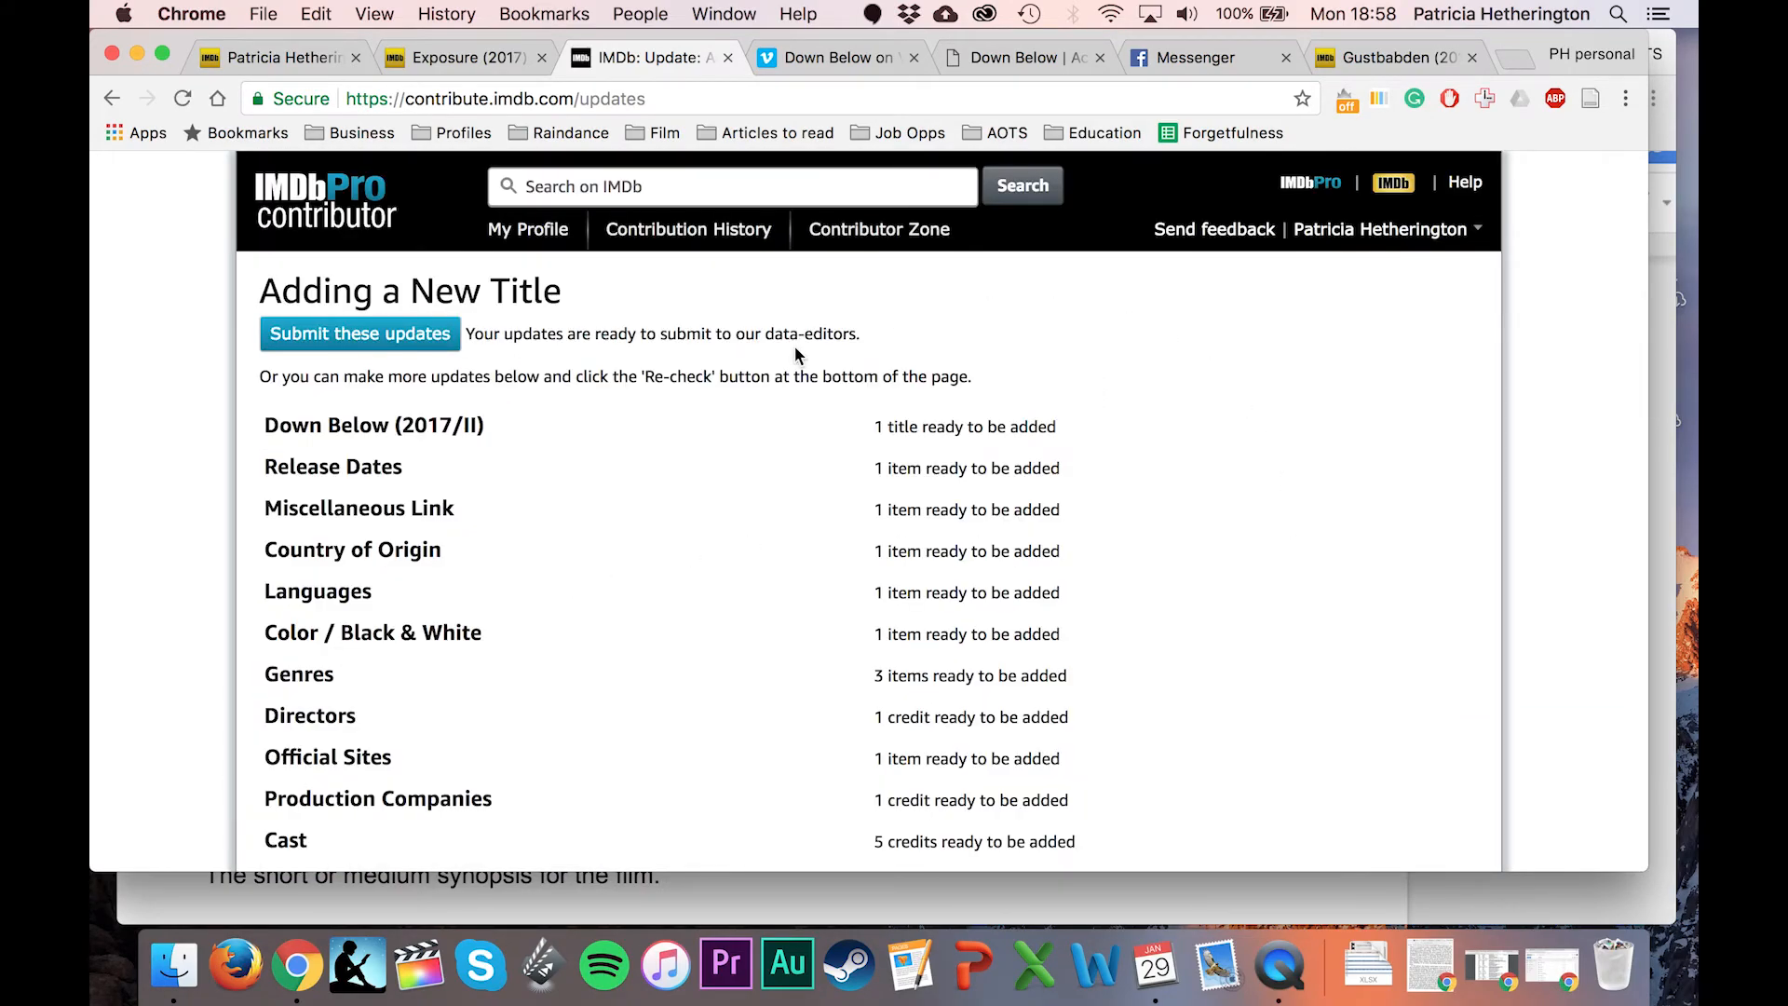
Check the summary of items ready to be added for Down Below and submit the updates to the data editors.
scroll(750, 719, "down", 5)
scroll(750, 719, "up", 5)
left_click(438, 343)
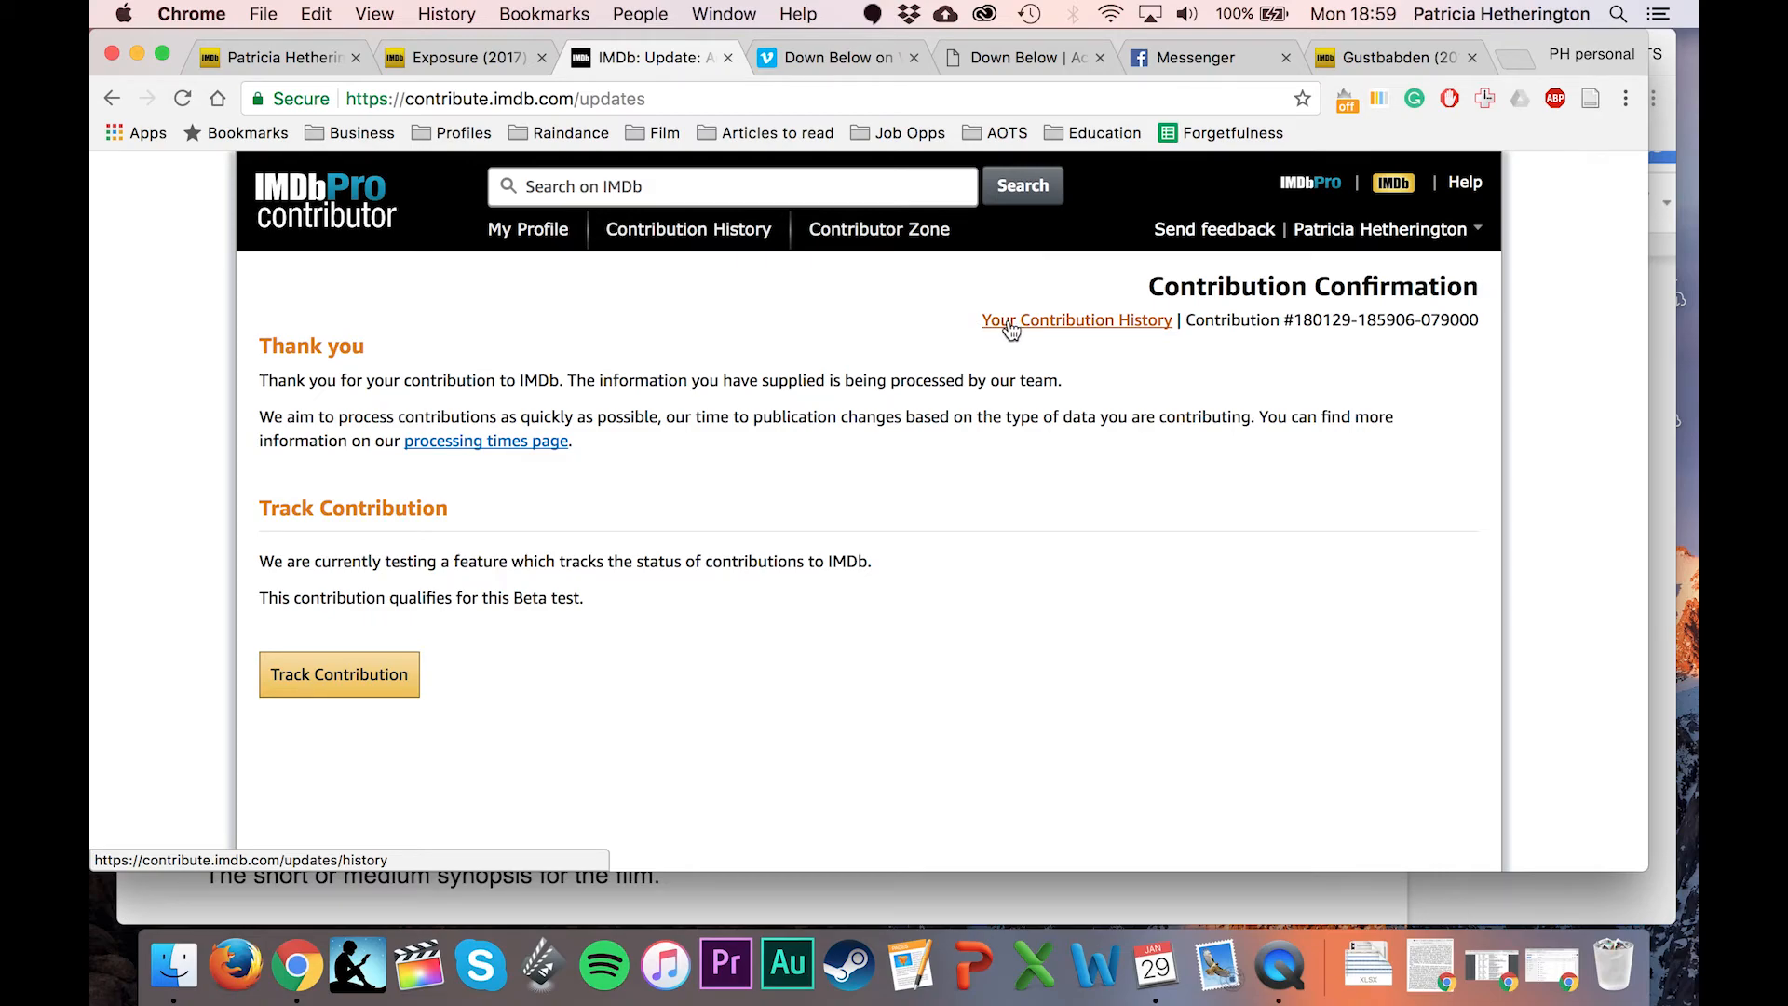
Go through the names in the cast and crew contact details of the AOTS Preproduction Spreadsheet, and return to the IMDb contribution confirmation.
left_click(695, 896)
left_click(714, 57)
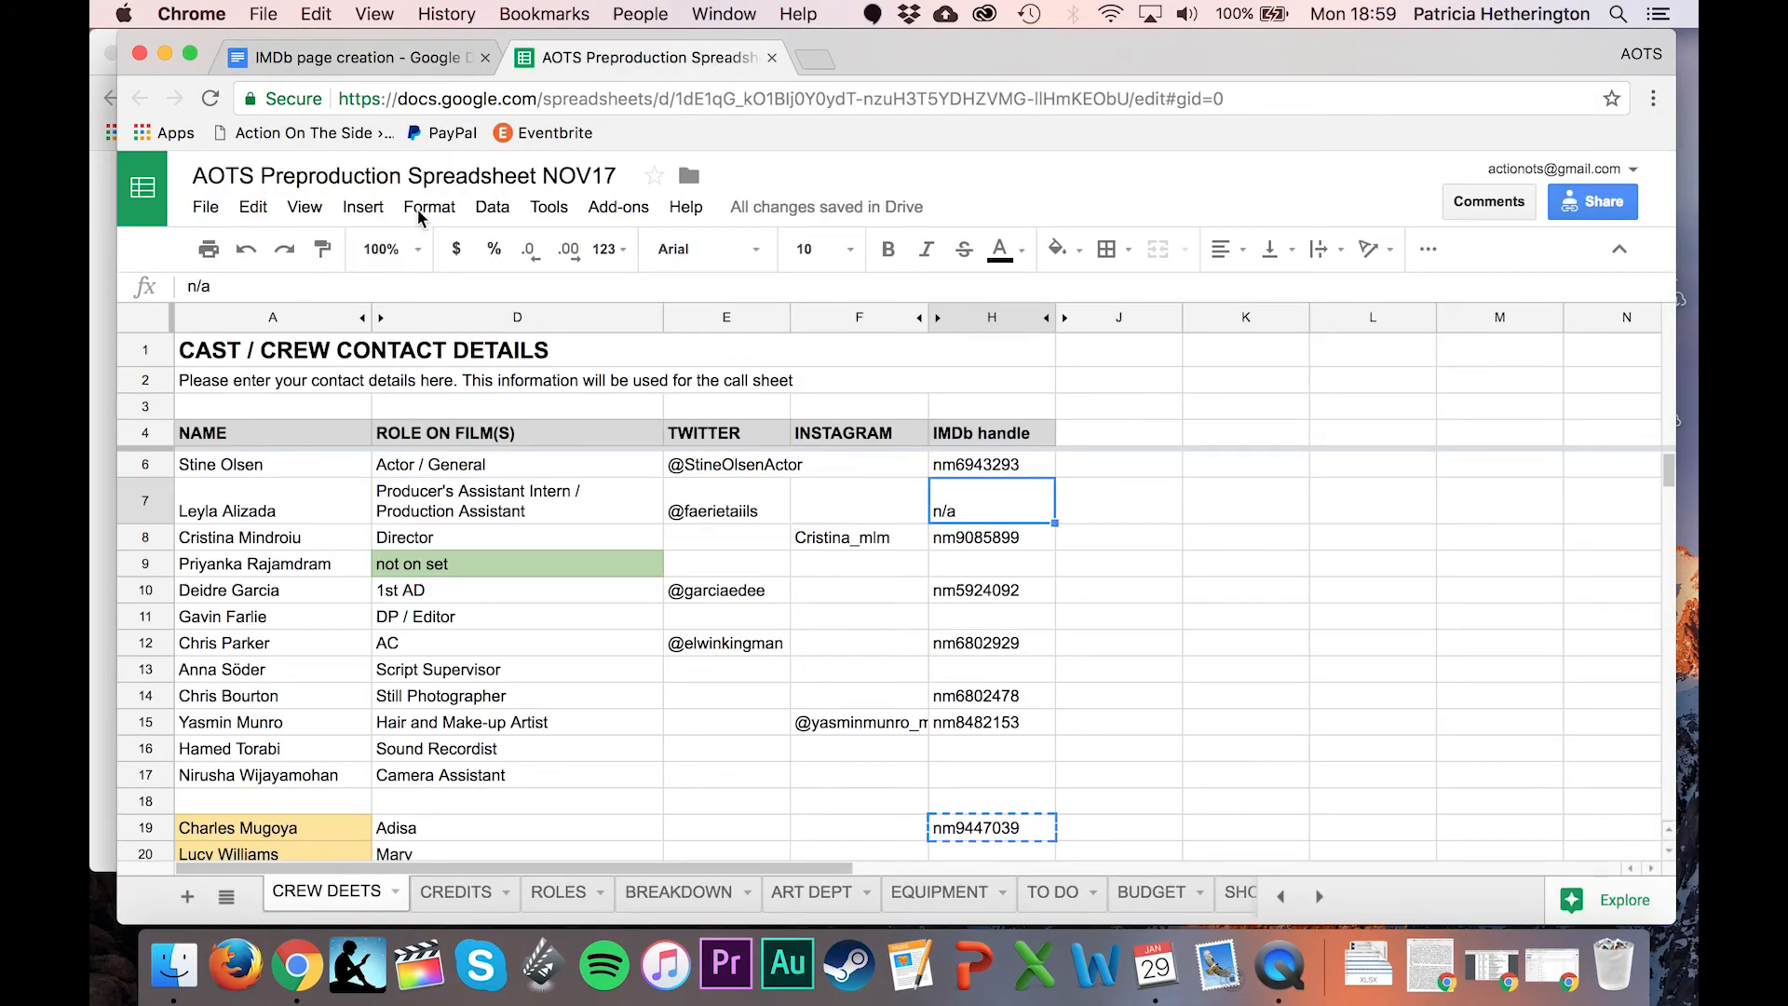
left_click(287, 469)
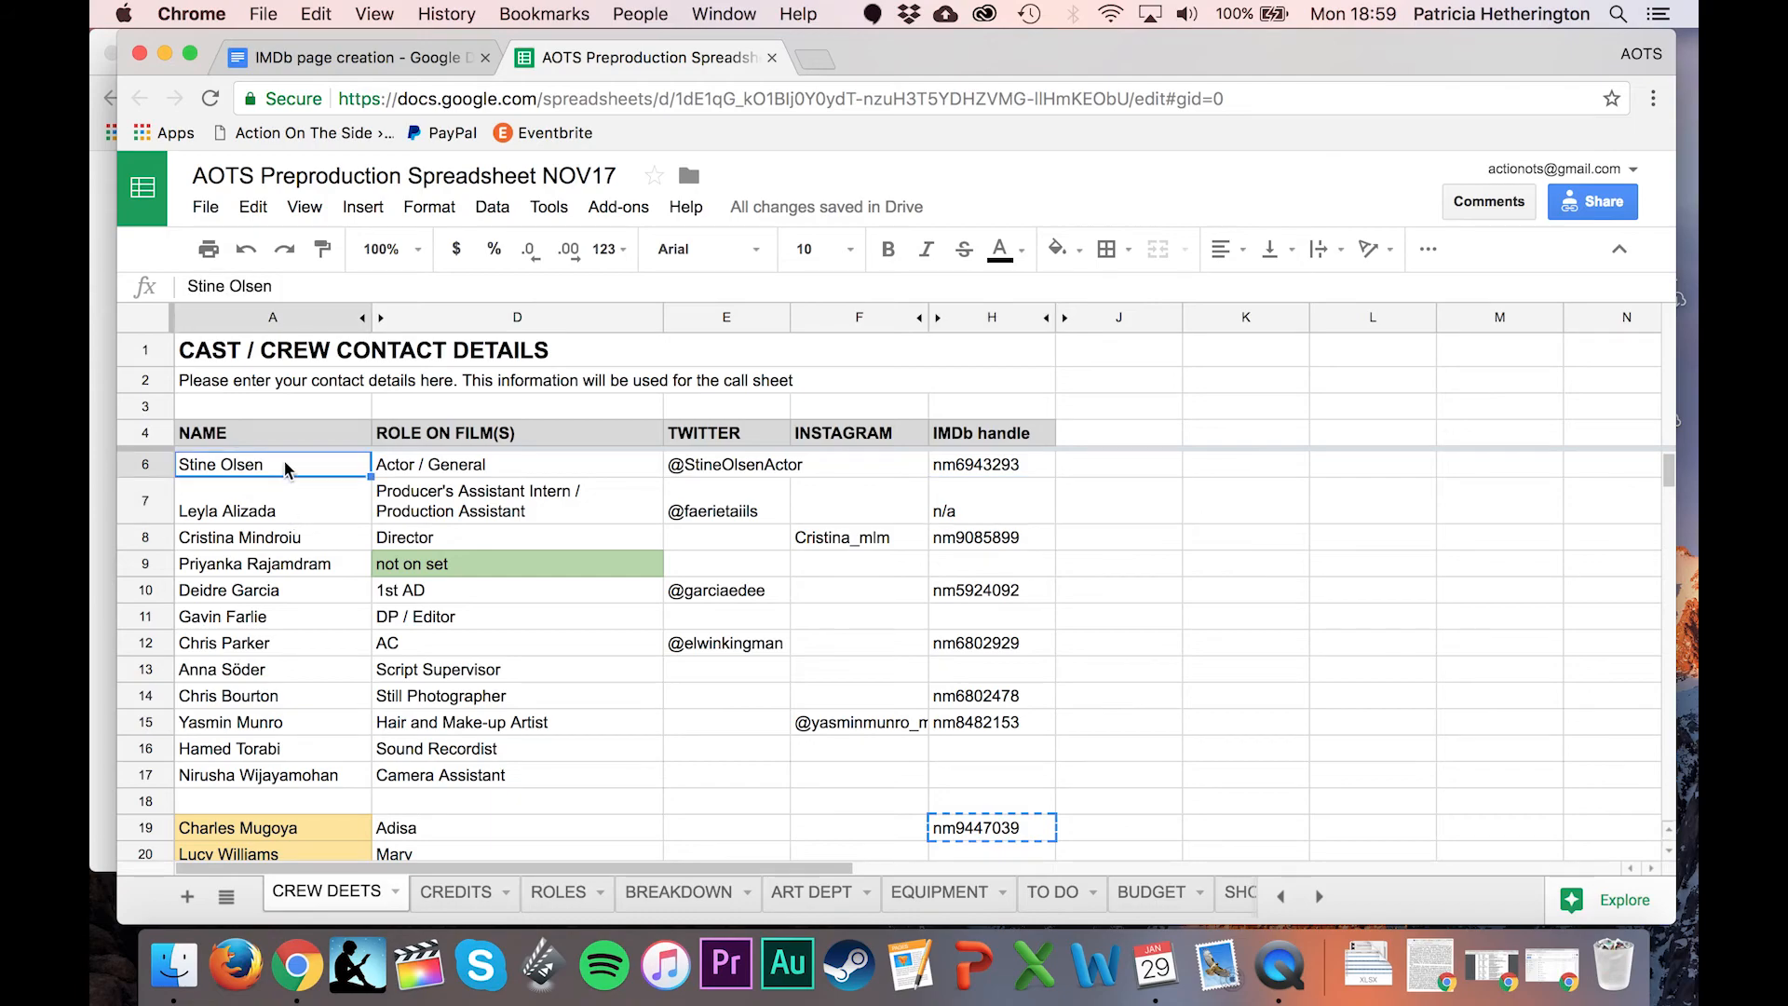
key("Down")
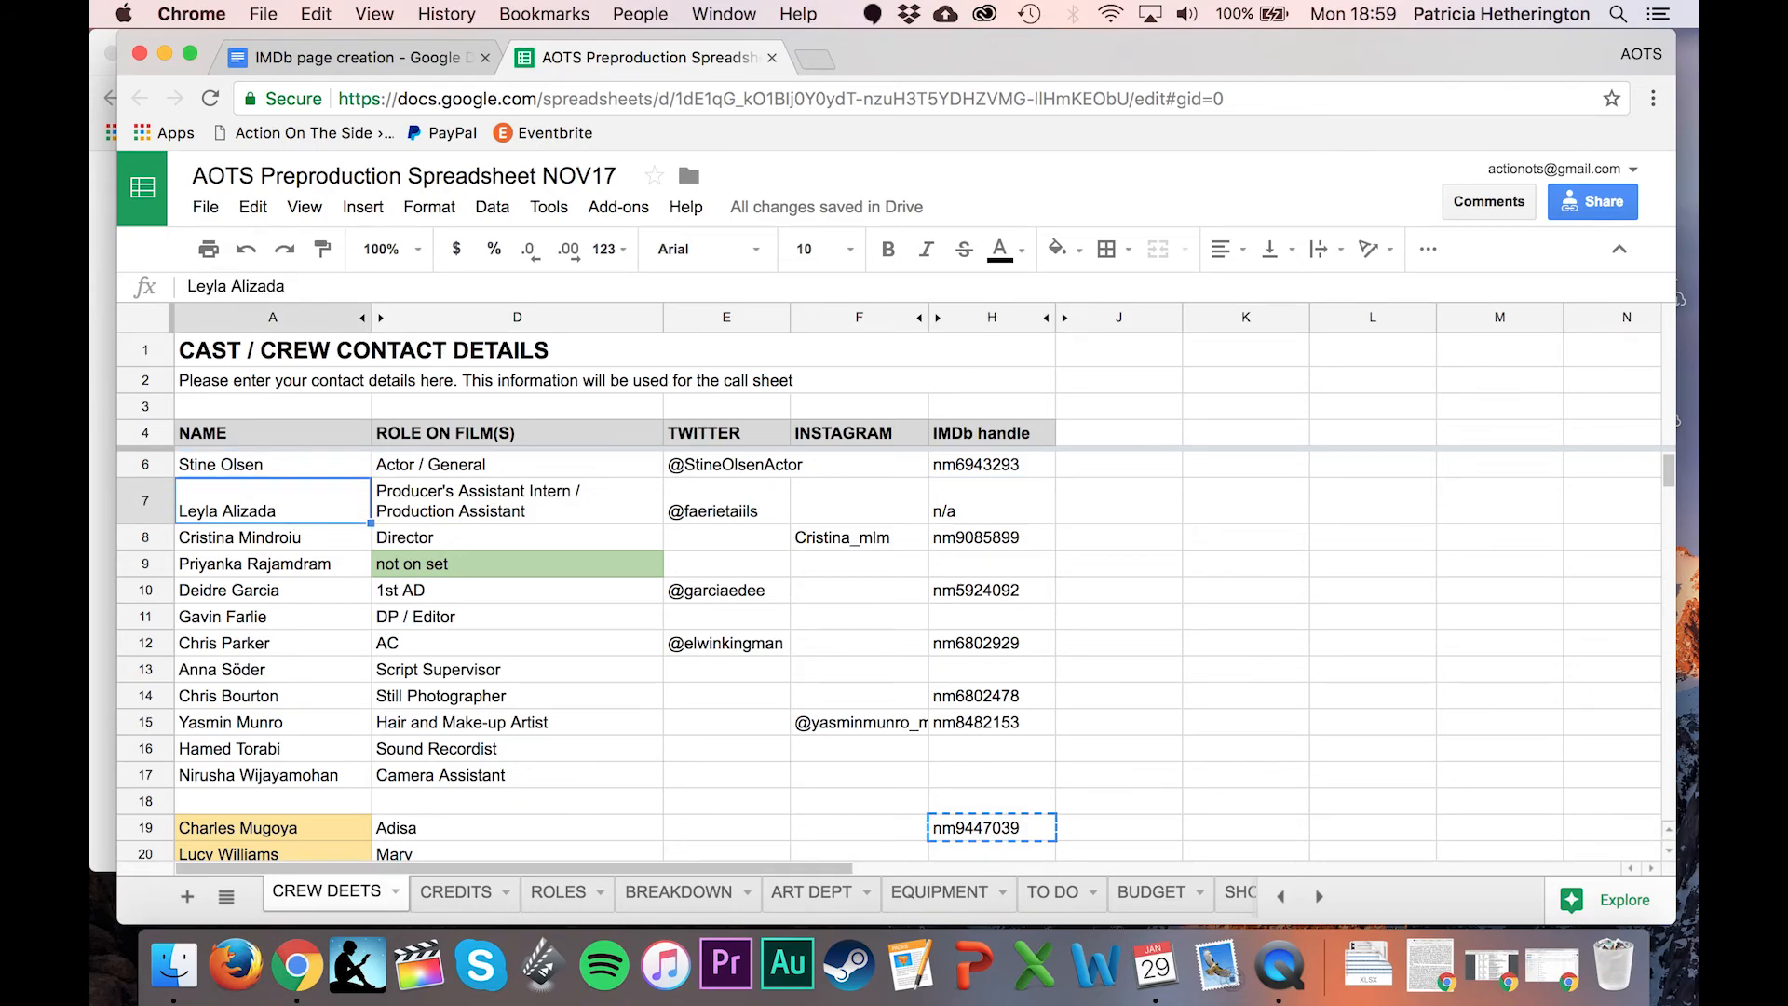
key("Down")
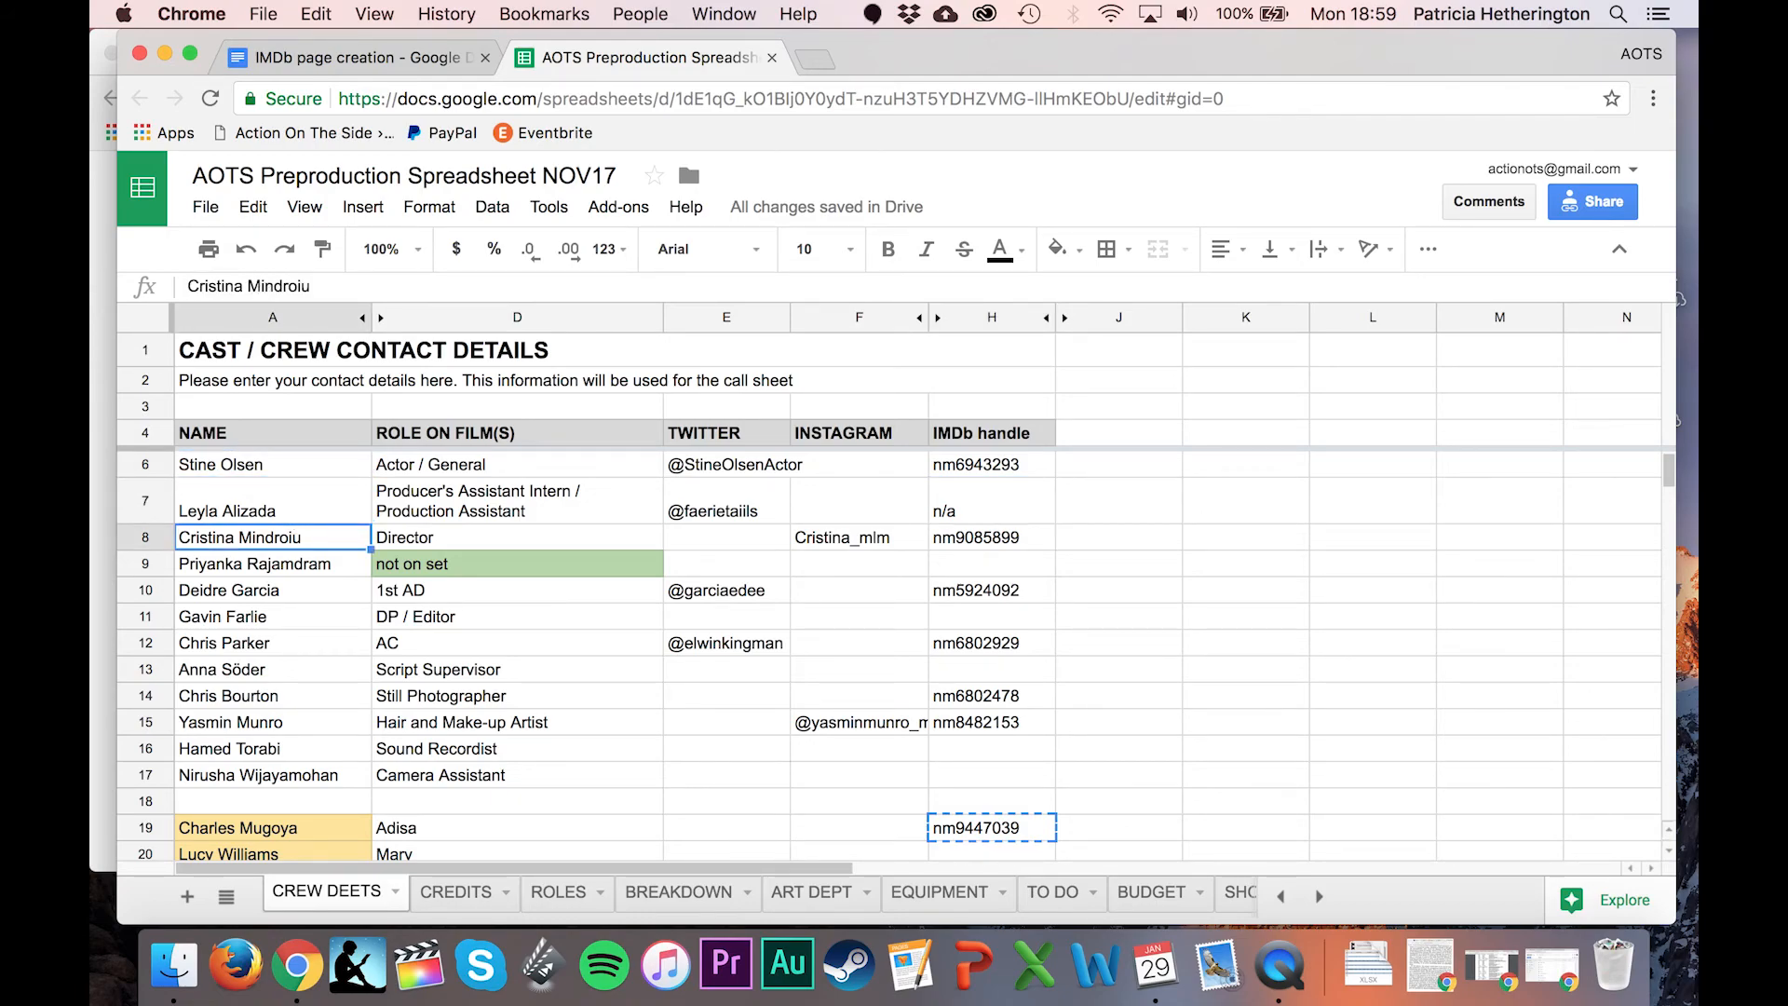
key("Down")
key("Down")
key("Down")
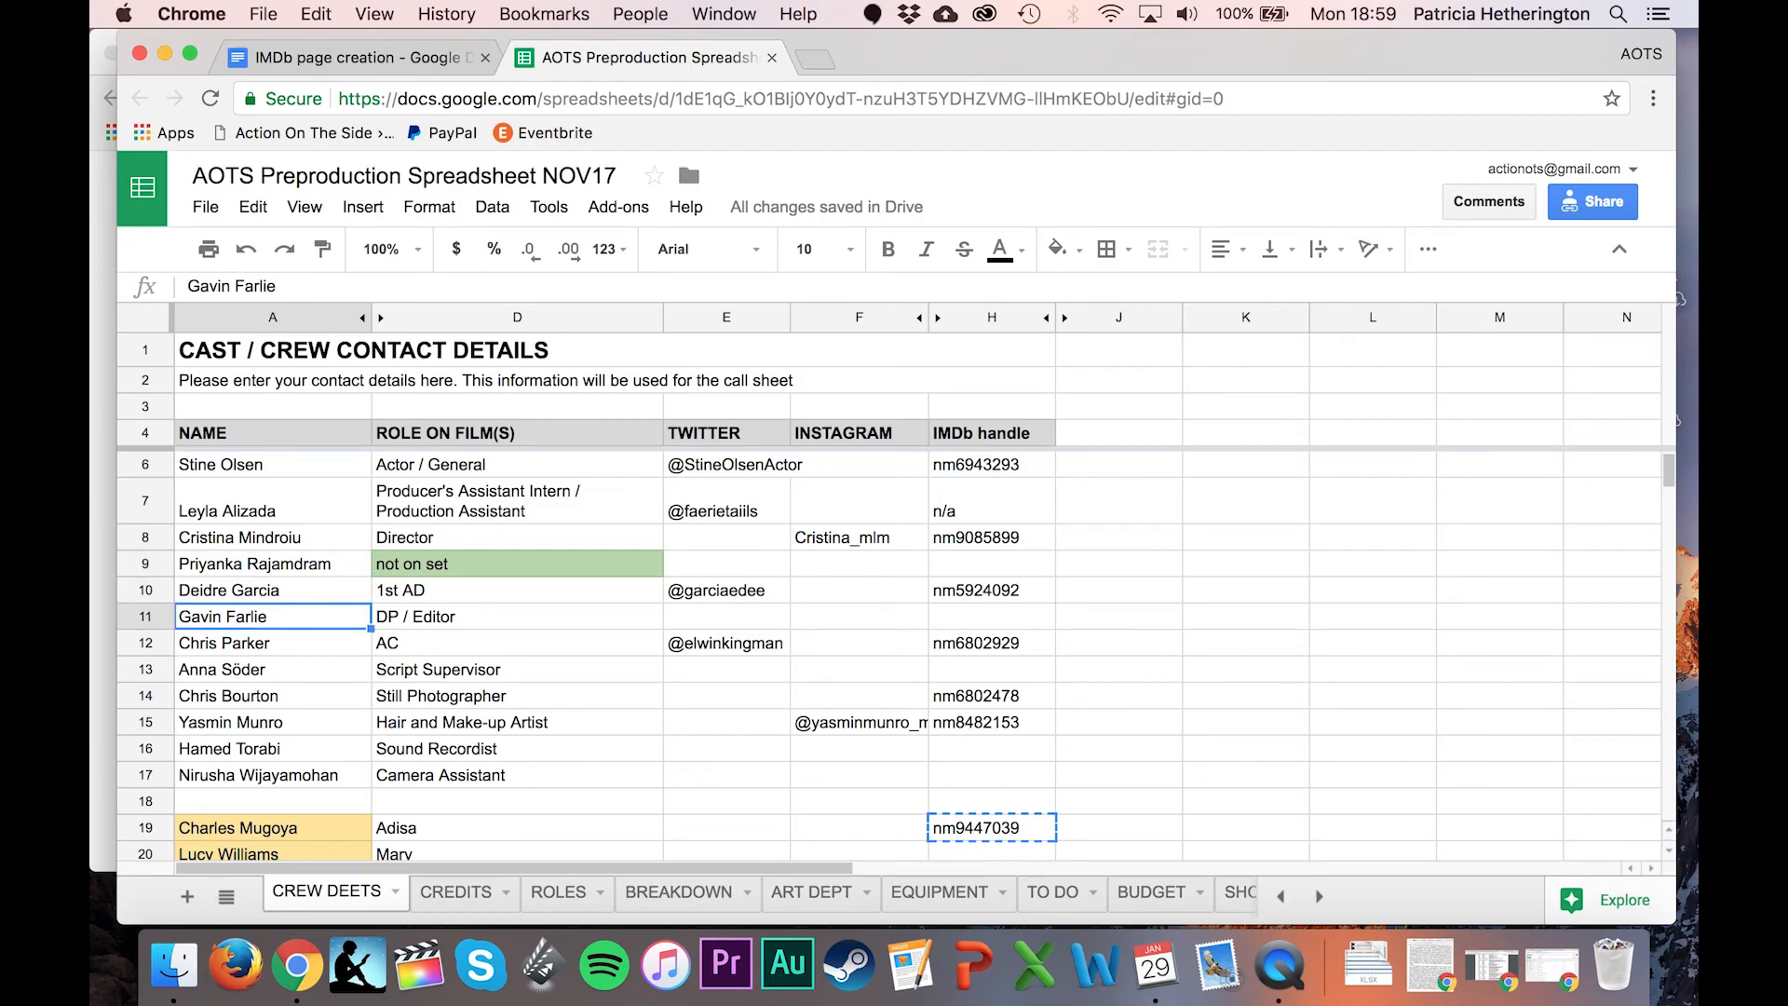
key("Down")
key("Down")
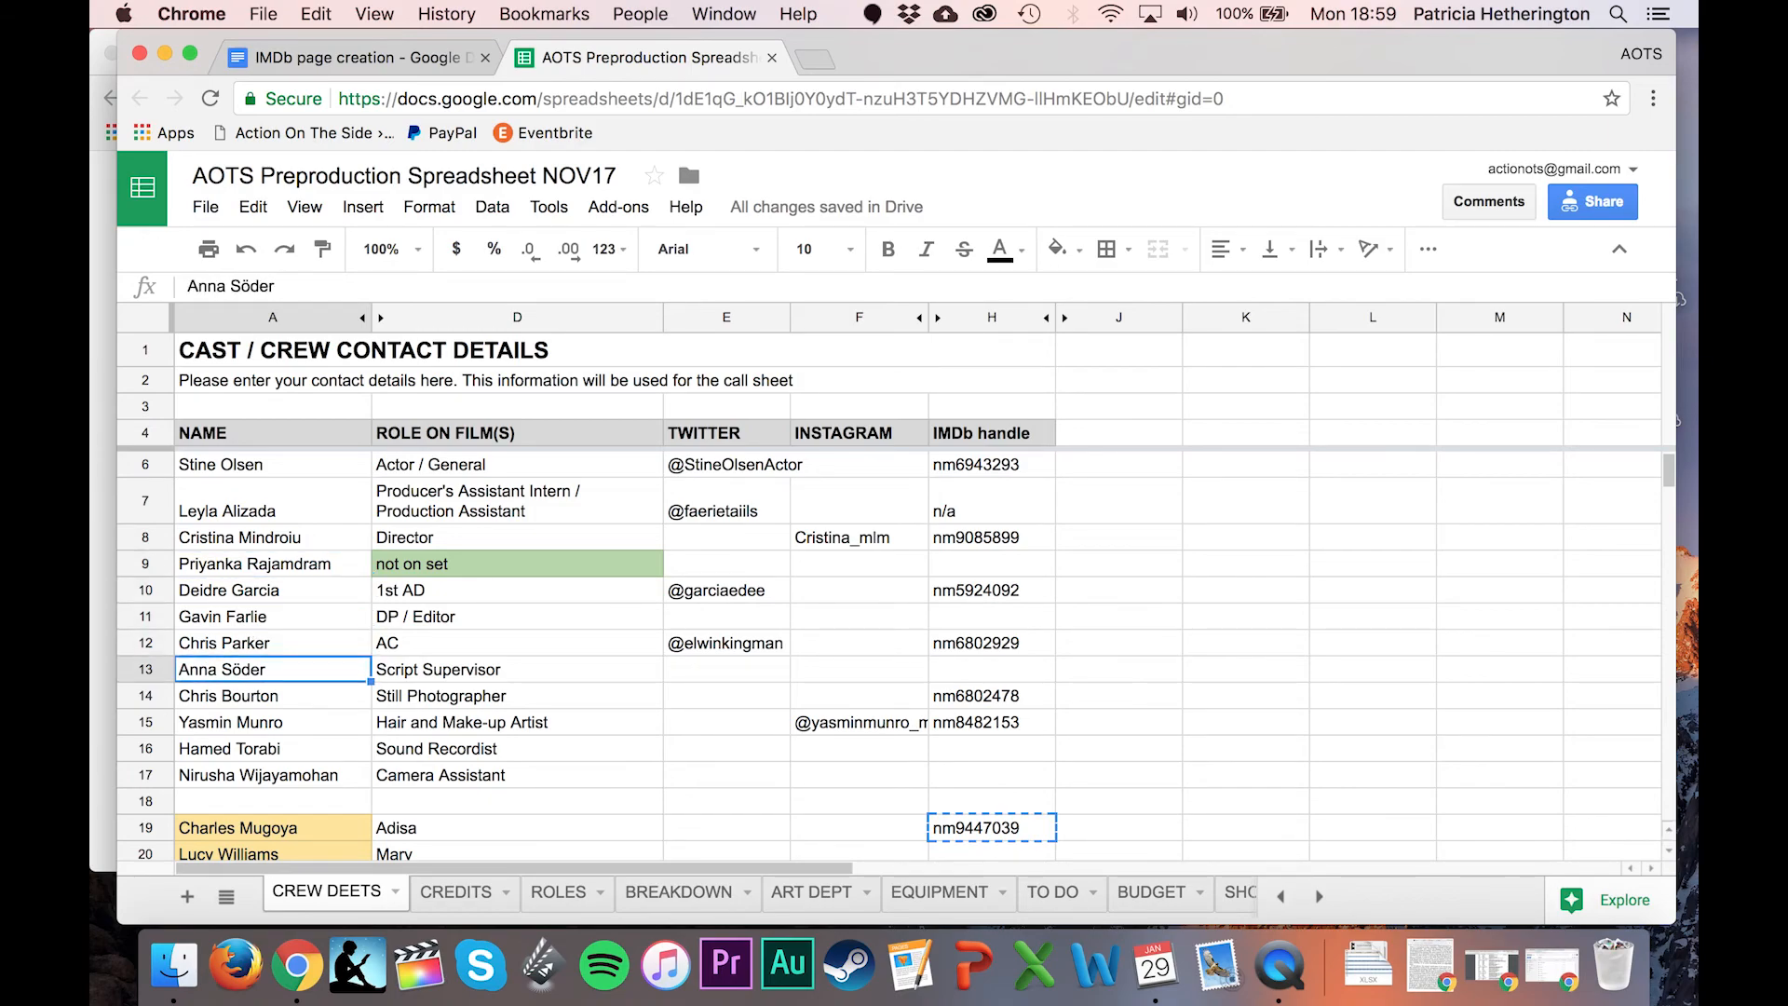
key("Down")
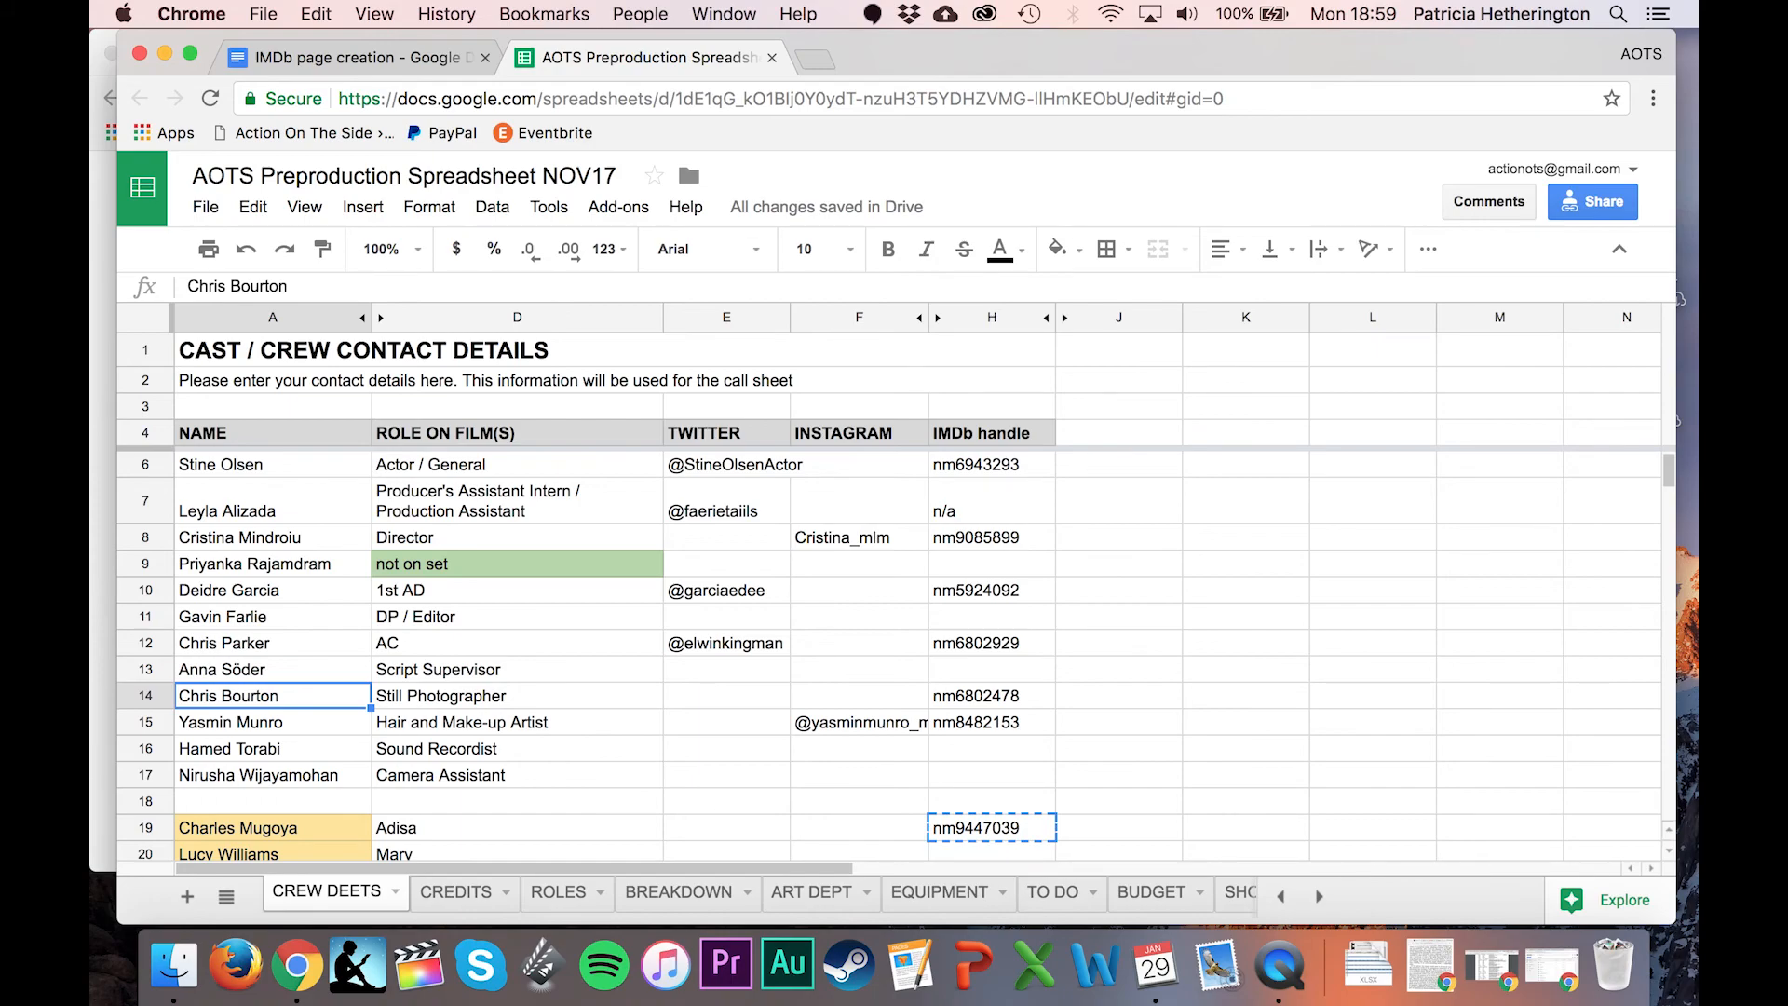
key("Down")
key("Down")
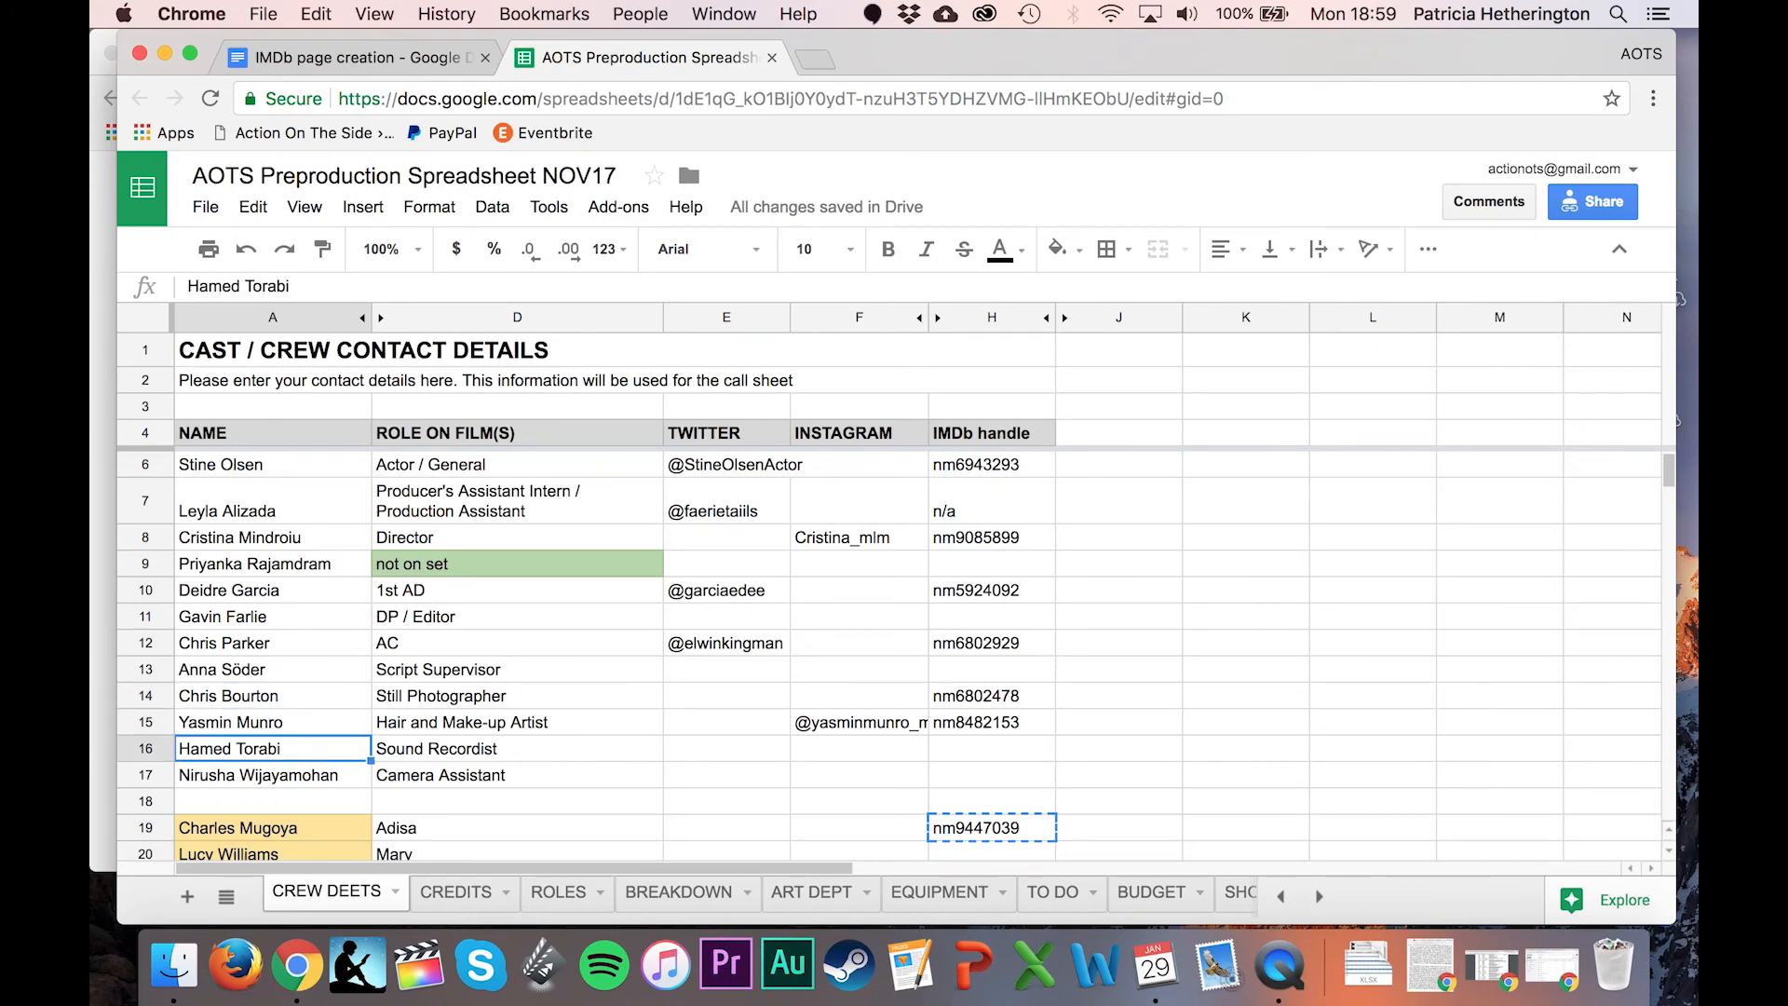
key("Down")
key("Down")
key("Down")
key("Up")
key("Up")
key("Down")
key("Down")
key("Down")
key("Down")
key("Down")
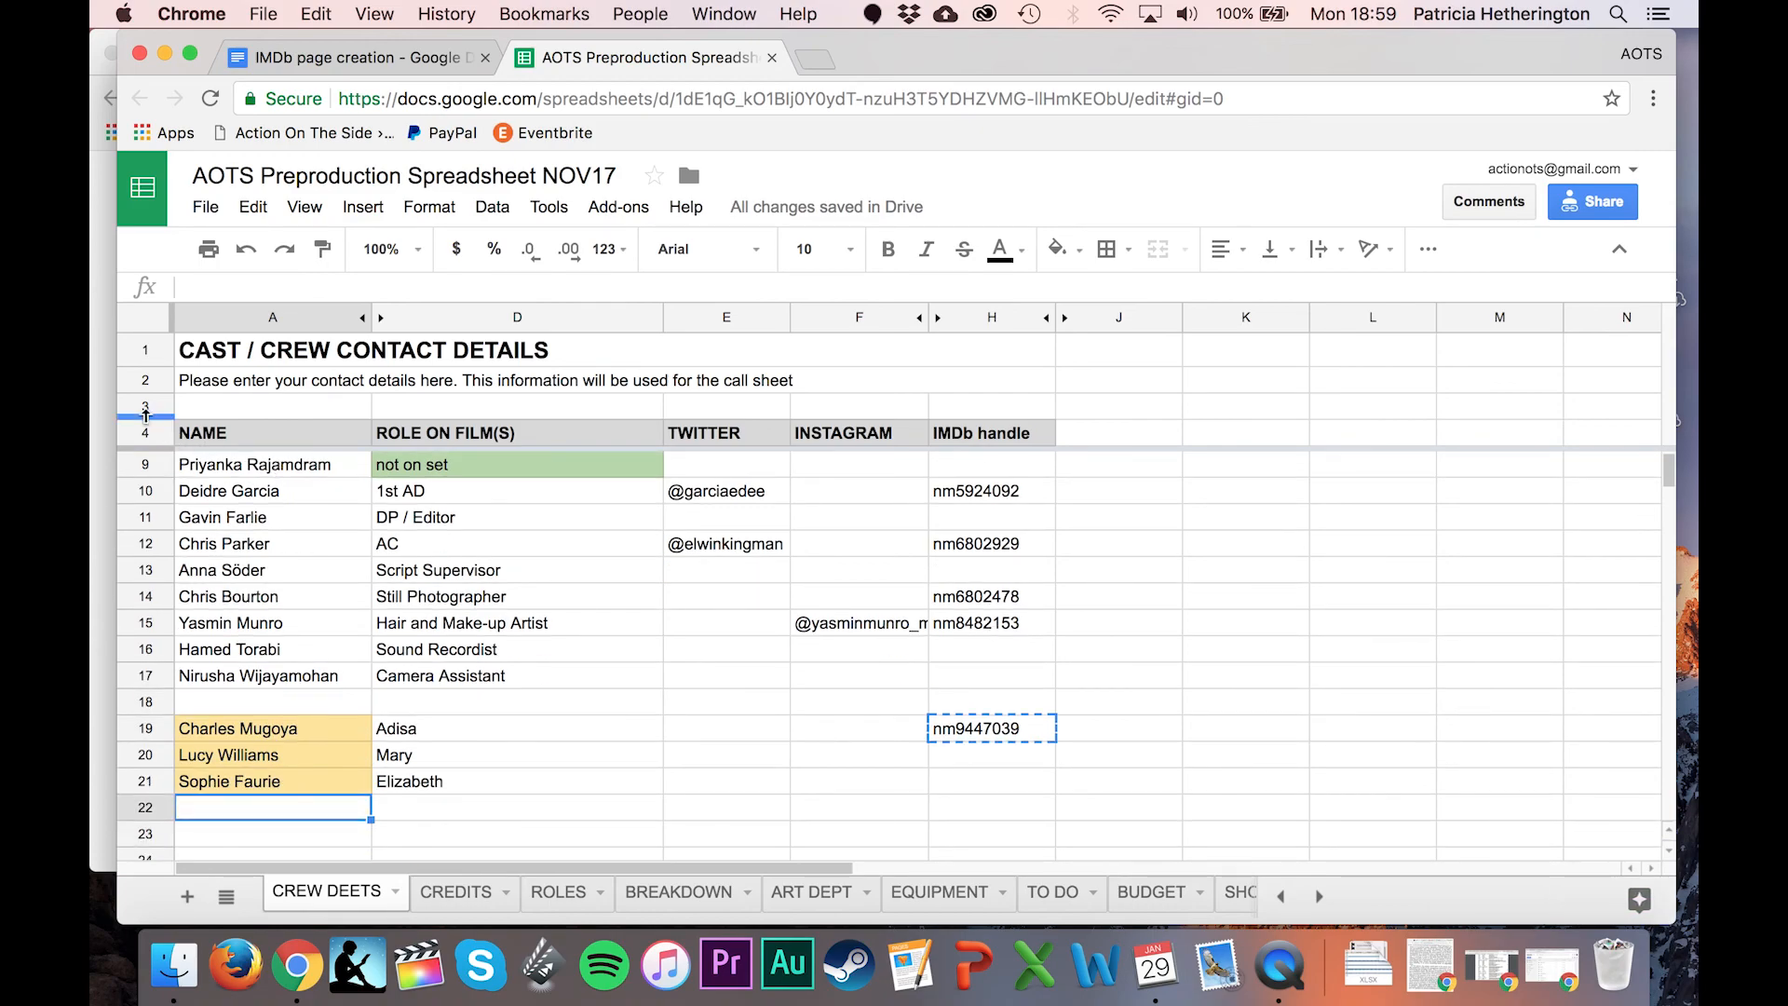
left_click(99, 380)
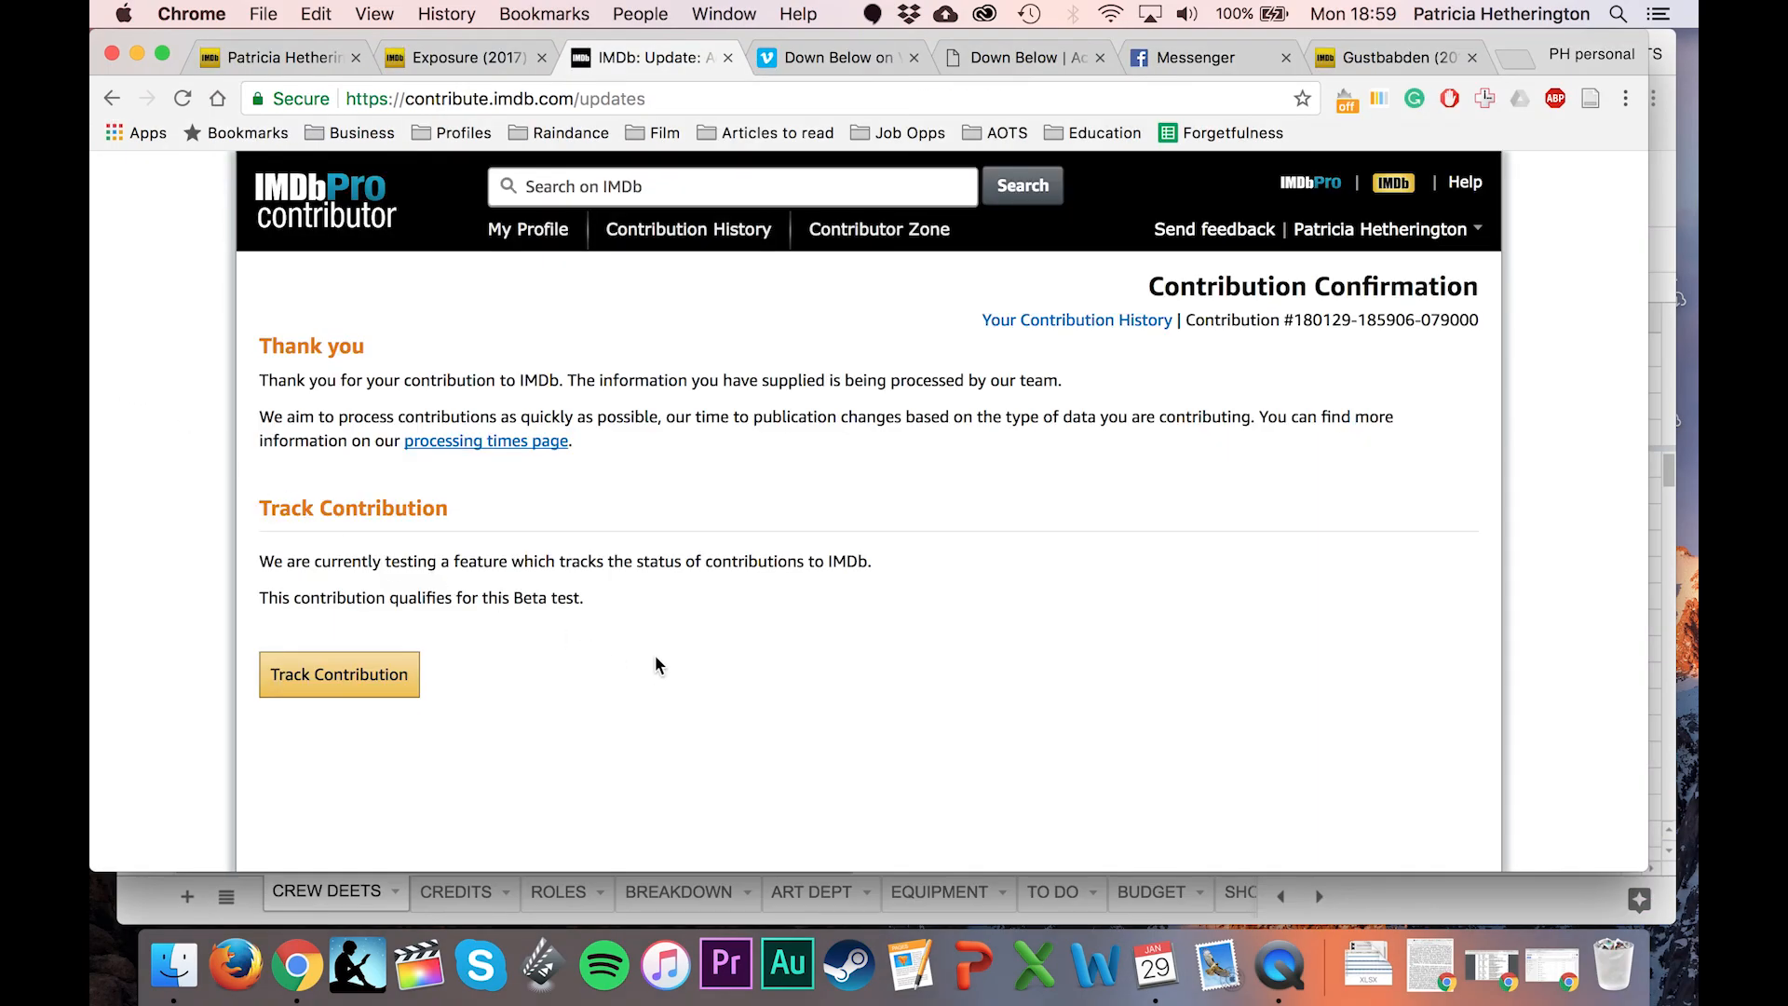